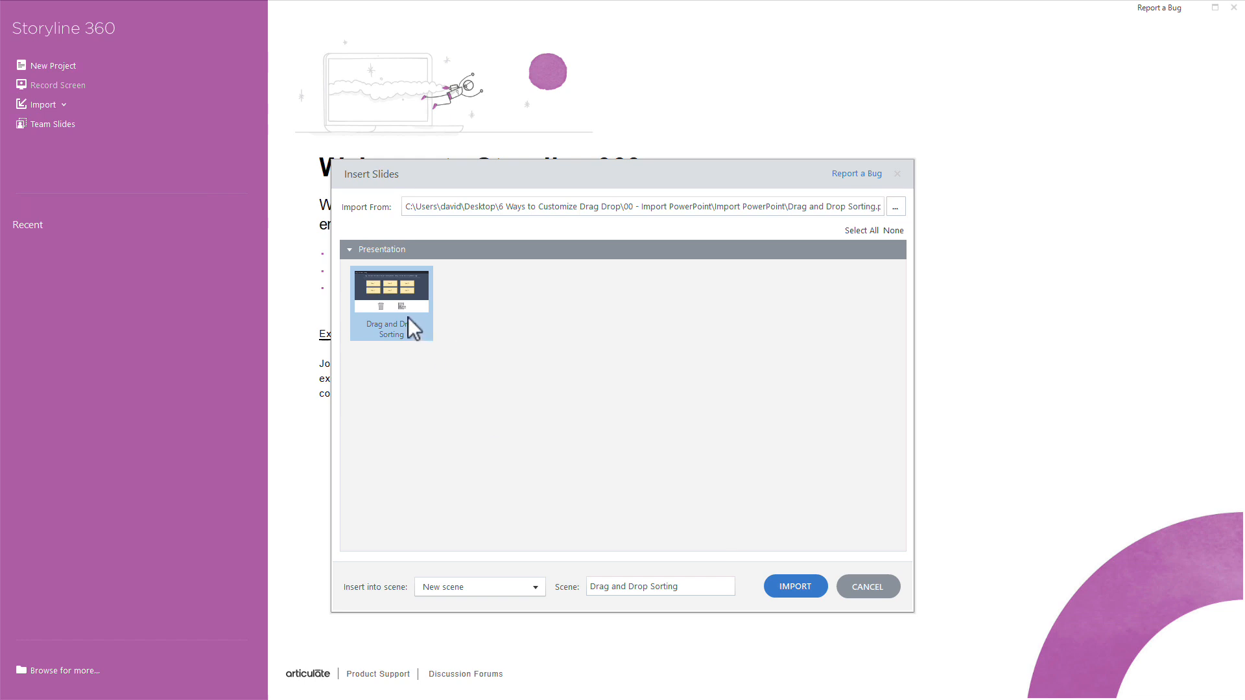
Import the Drag and Drop Sorting slide into the current scene and open it for editing.
left_click(462, 592)
left_click(459, 601)
left_click(478, 588)
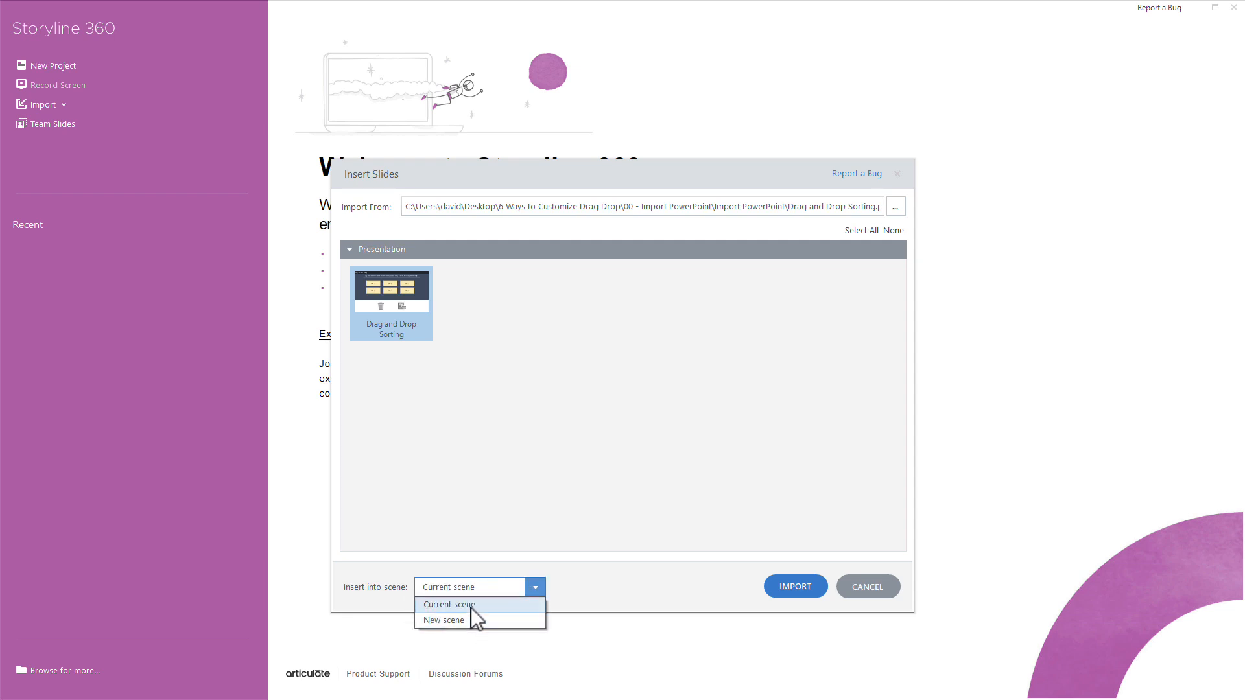
left_click(562, 539)
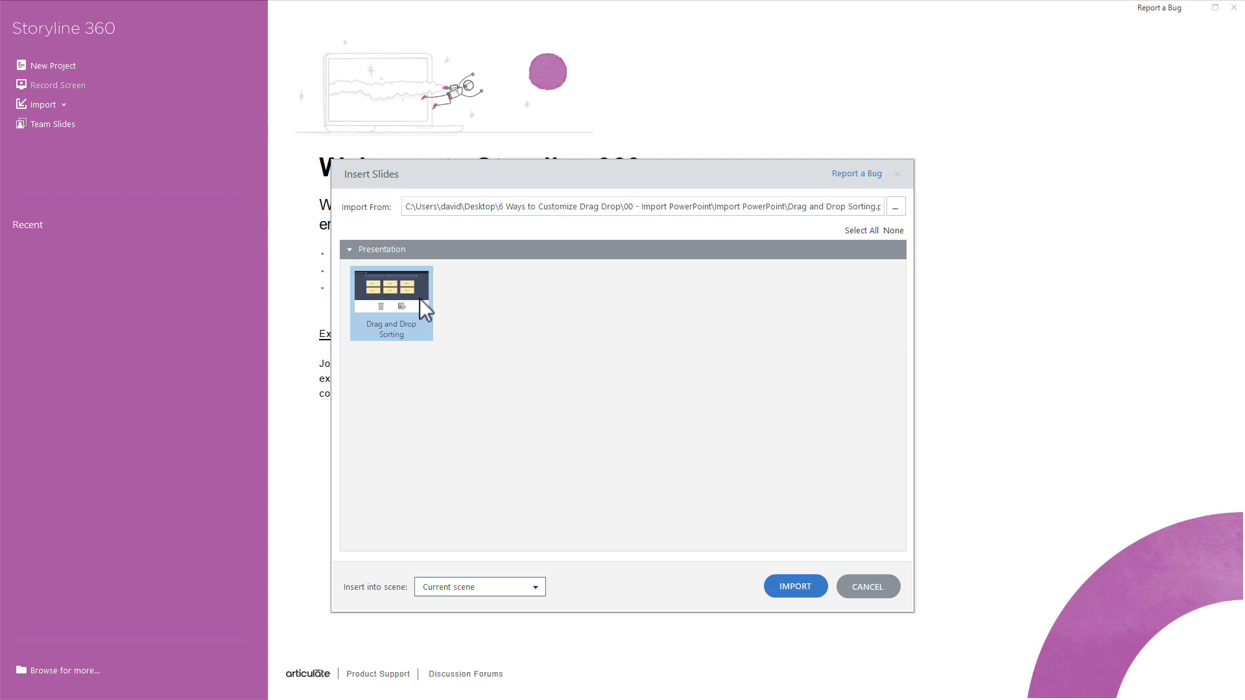
left_click(784, 586)
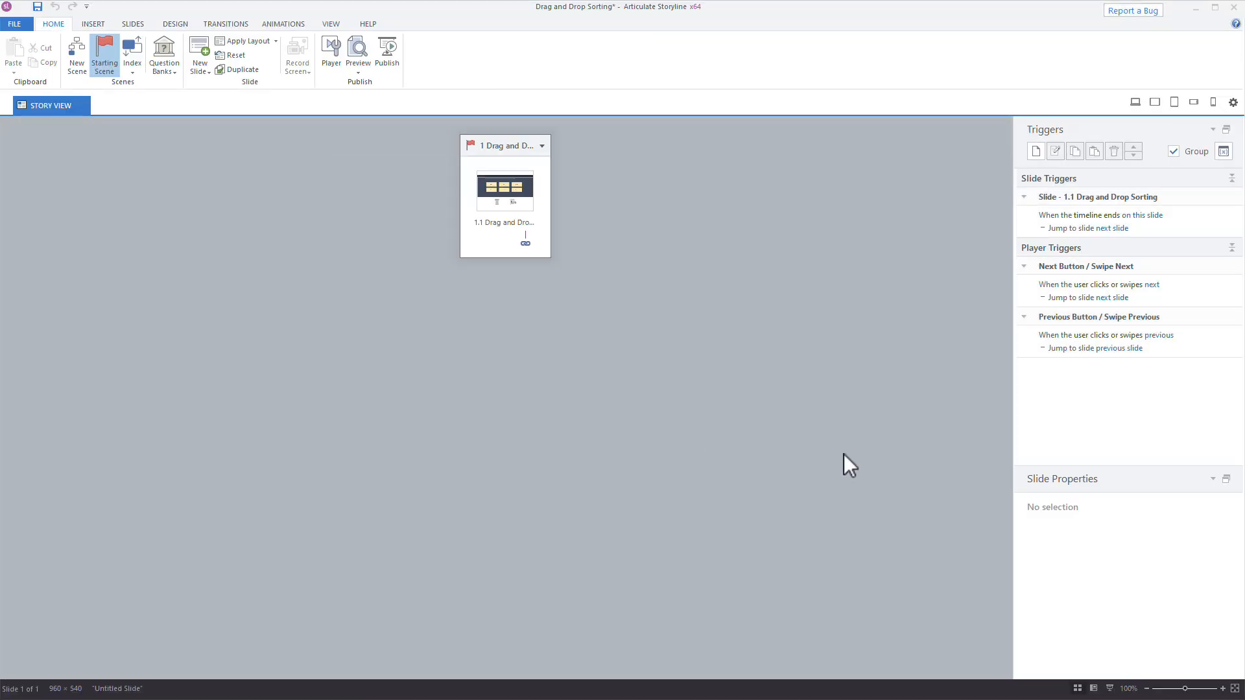
double_click(516, 201)
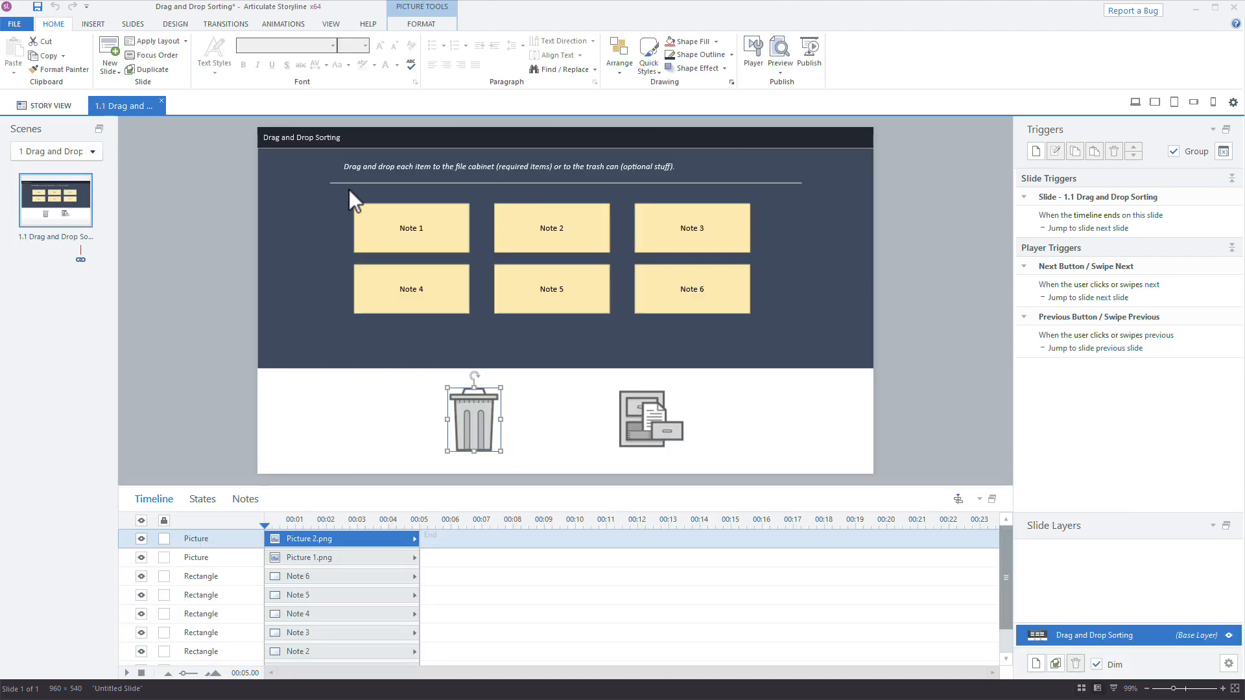
left_click(359, 416)
left_click(477, 425)
left_click(640, 433)
Select all six note shapes and set their text to size 11 in the Calibri (Body) theme font.
left_click(420, 230)
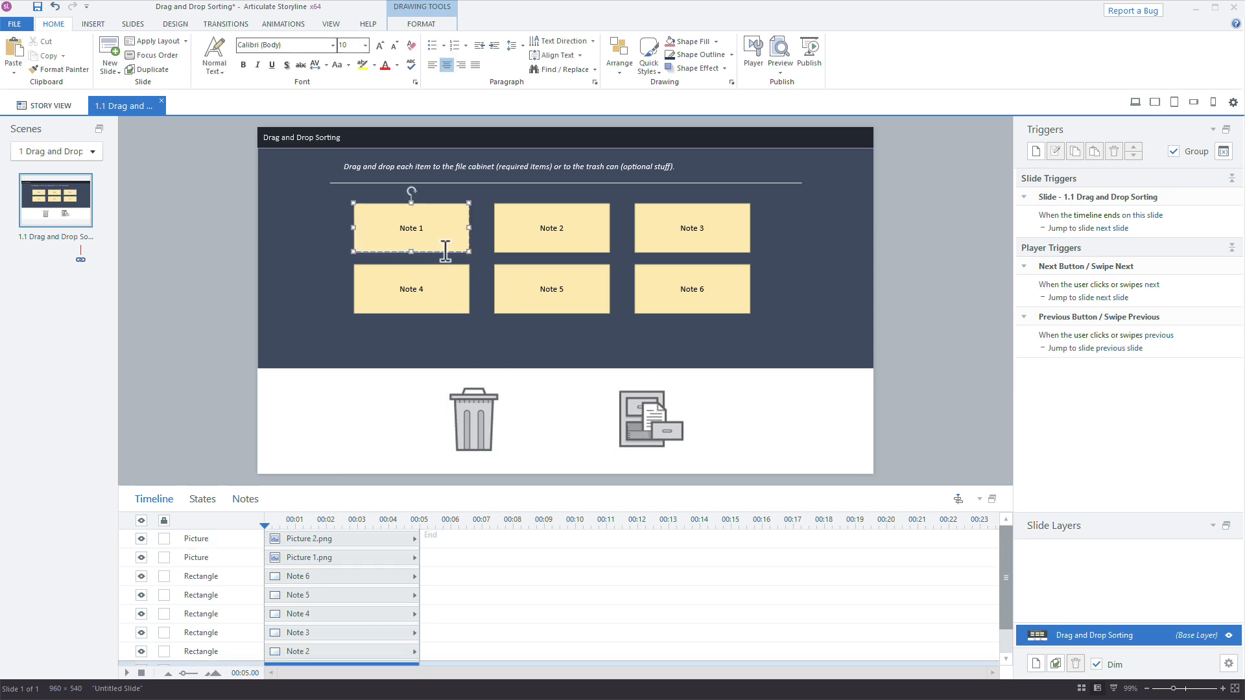
left_click_drag(429, 230, 388, 232)
left_click(412, 286, "shift")
left_click(536, 235, "shift")
left_click(544, 293, "shift")
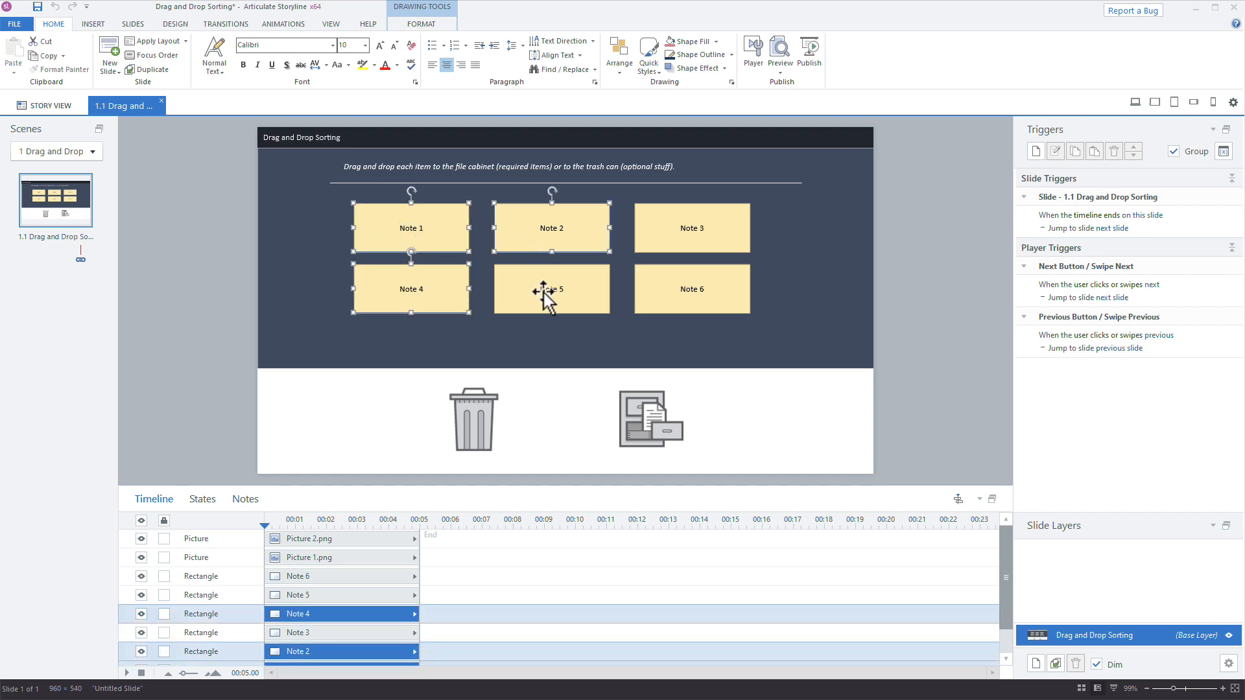
left_click(657, 292, "shift")
left_click(664, 245, "shift")
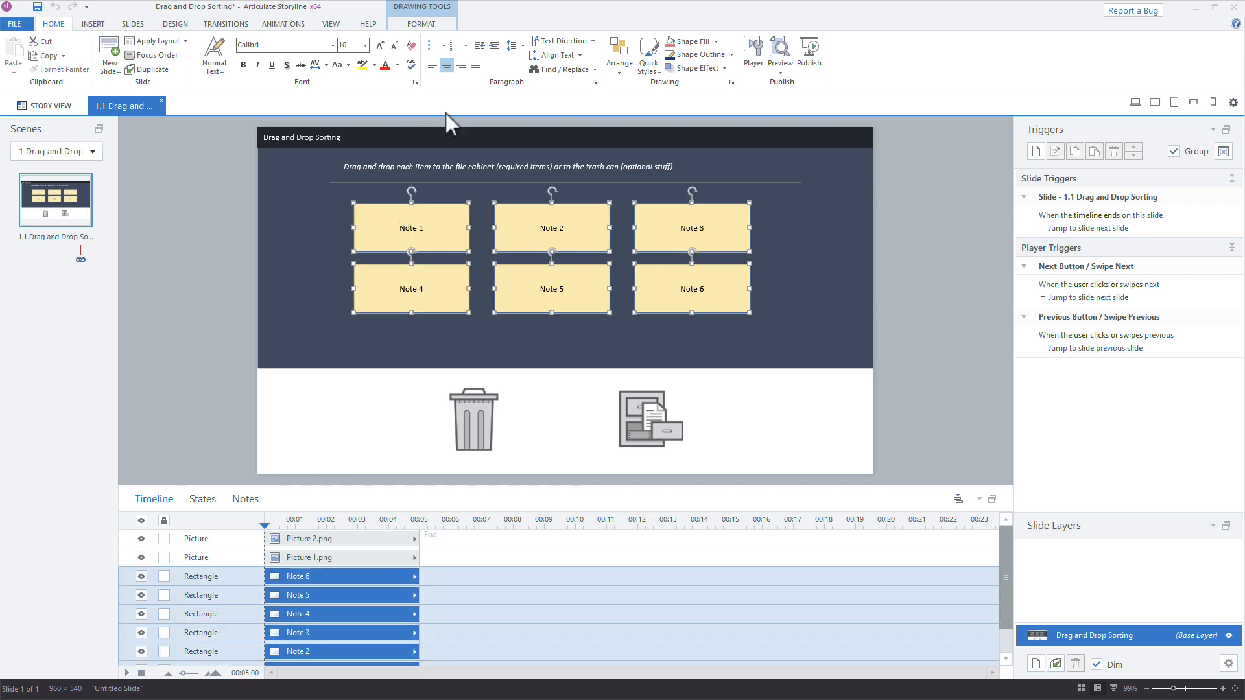
left_click(380, 47)
left_click(330, 45)
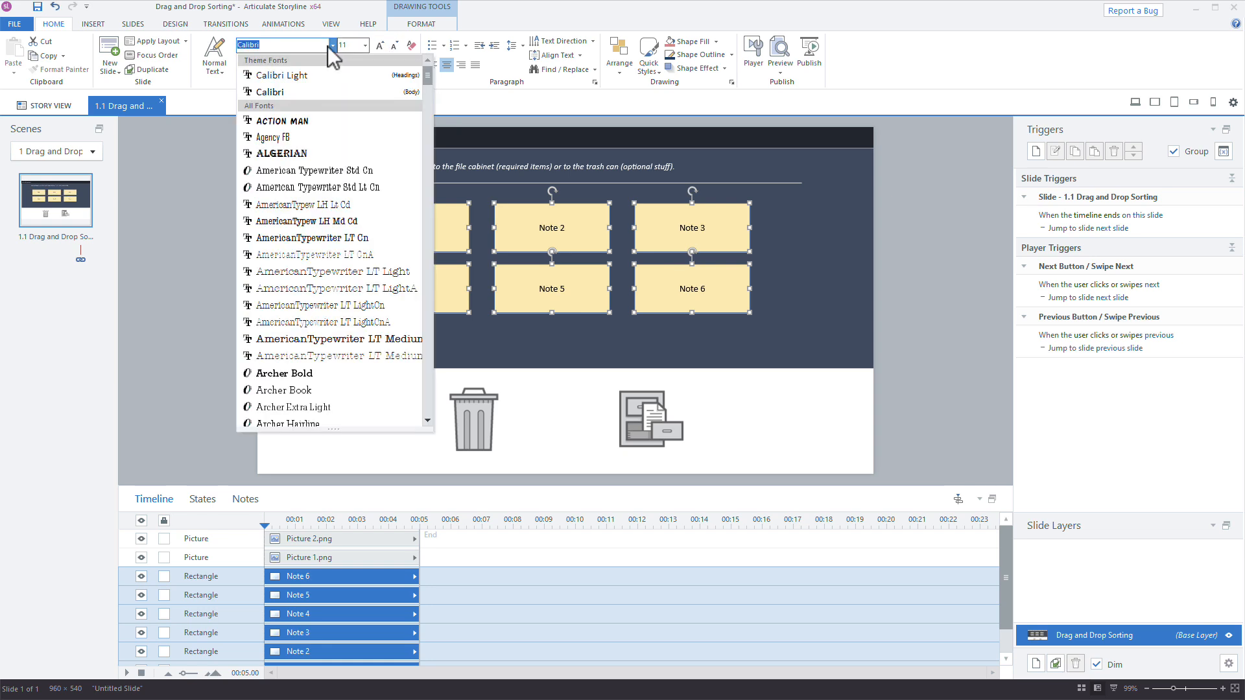
left_click(321, 89)
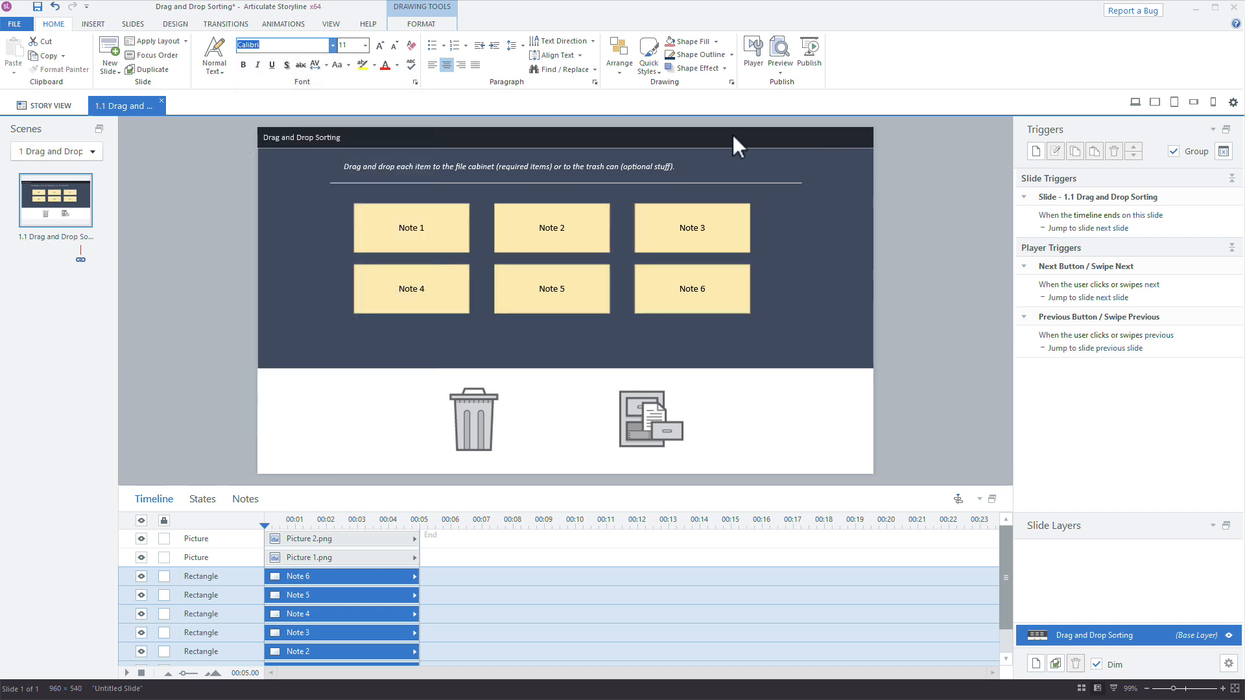
left_click(843, 224)
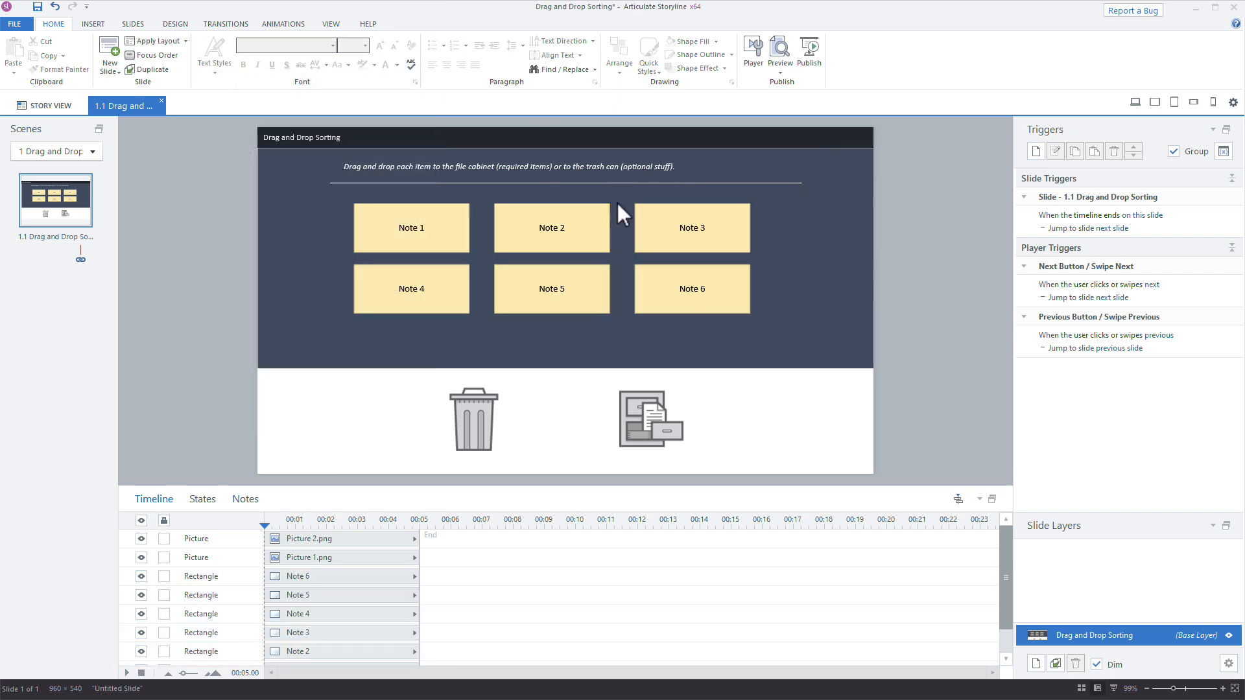
Examine the fill color options for the Note 1 shape and preview alternative theme color sets on the slide.
left_click(406, 228)
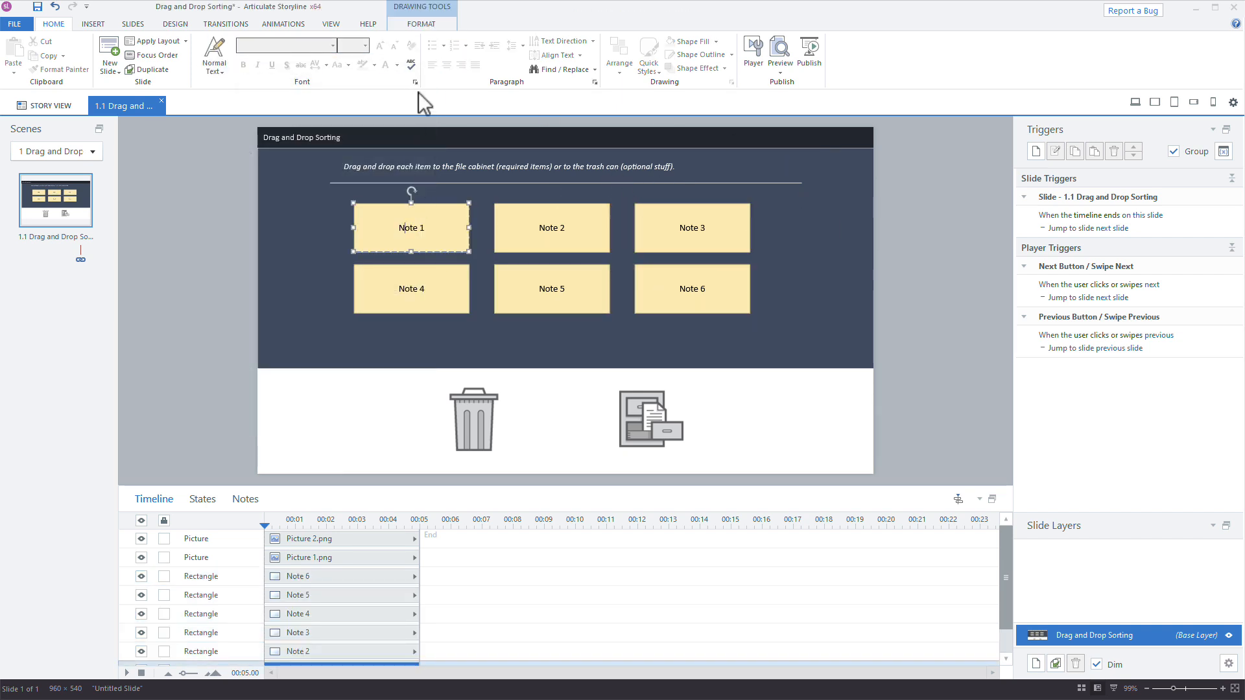
left_click(419, 25)
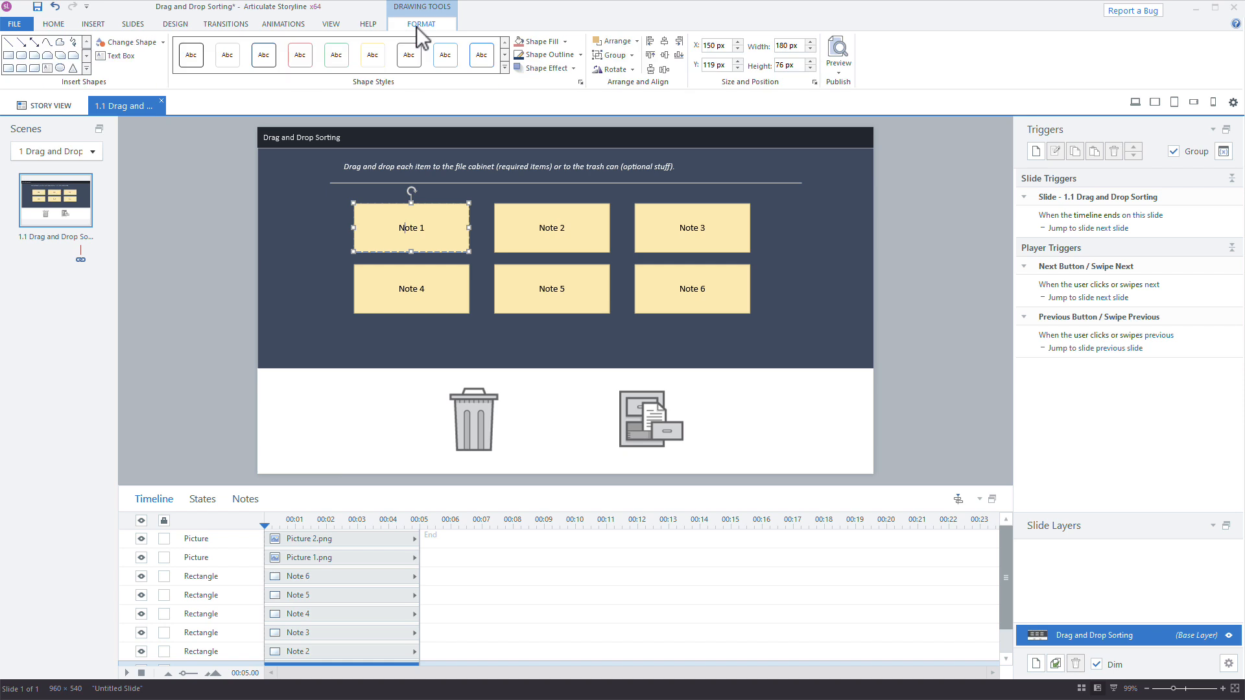
left_click(566, 41)
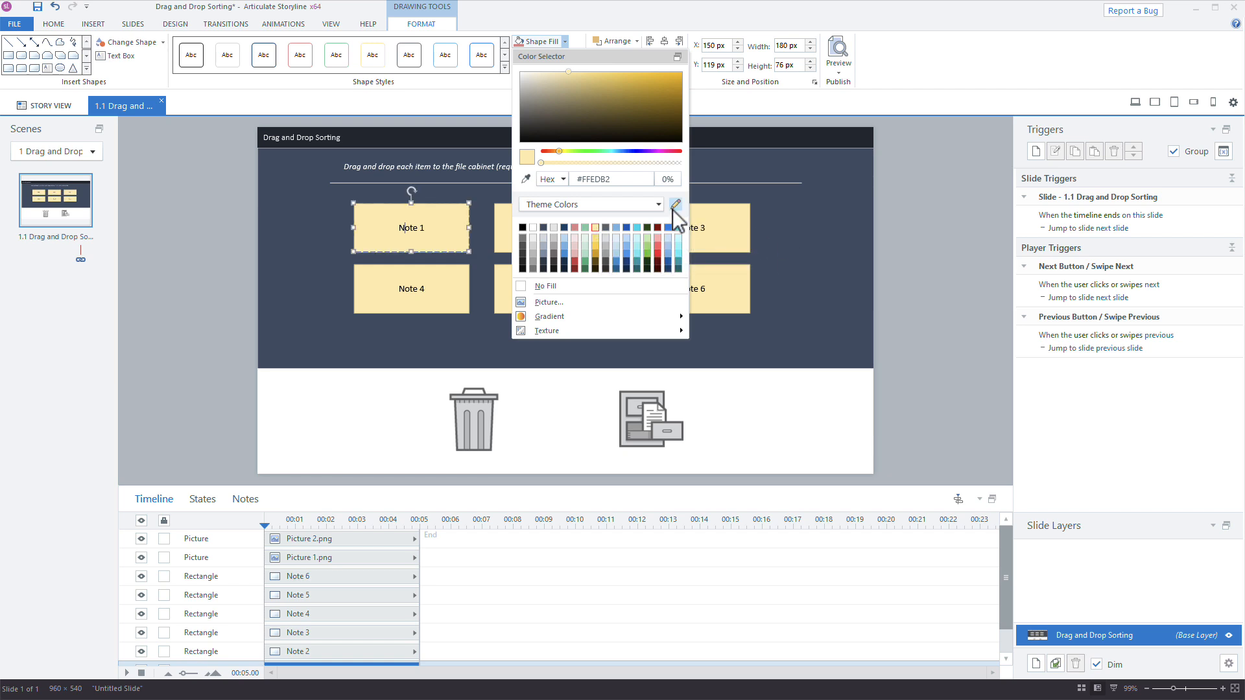
left_click(789, 264)
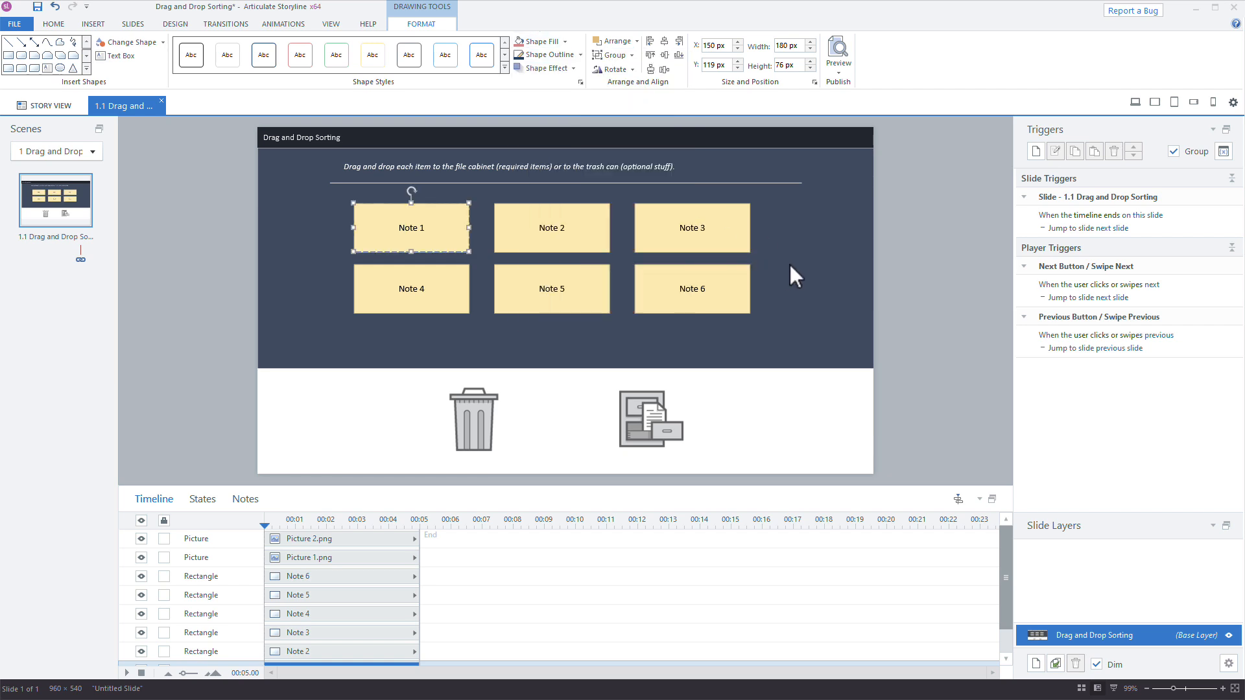
left_click(187, 23)
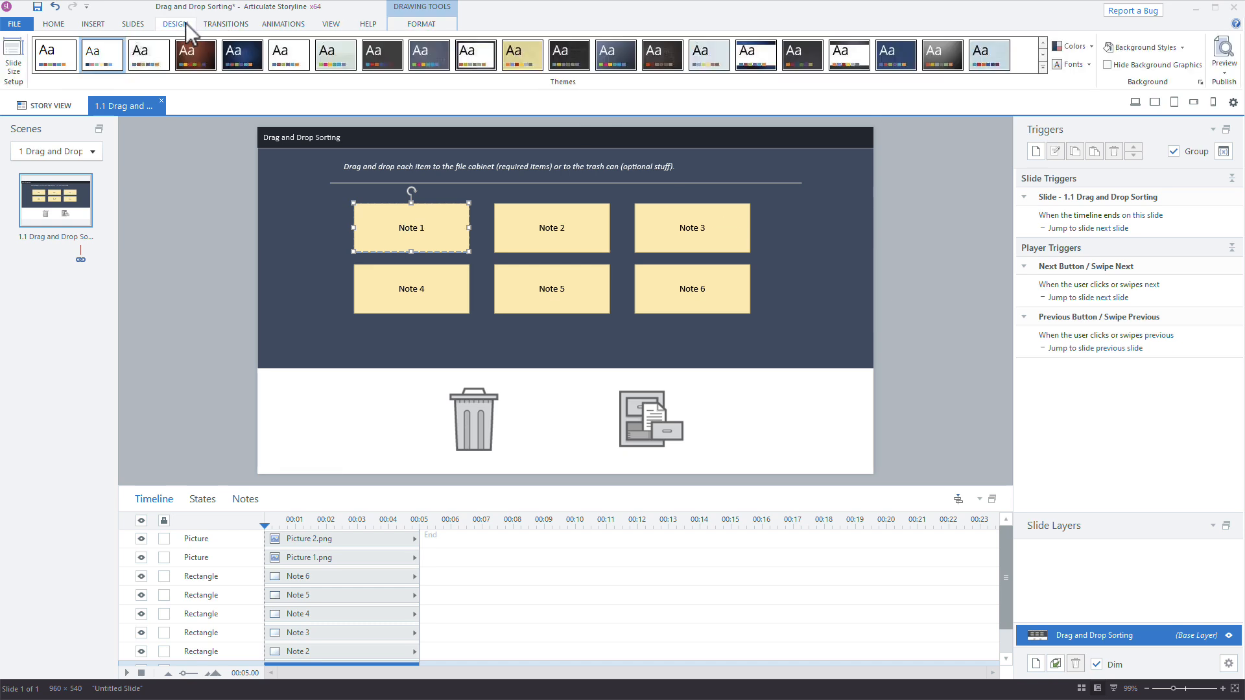
left_click(1084, 48)
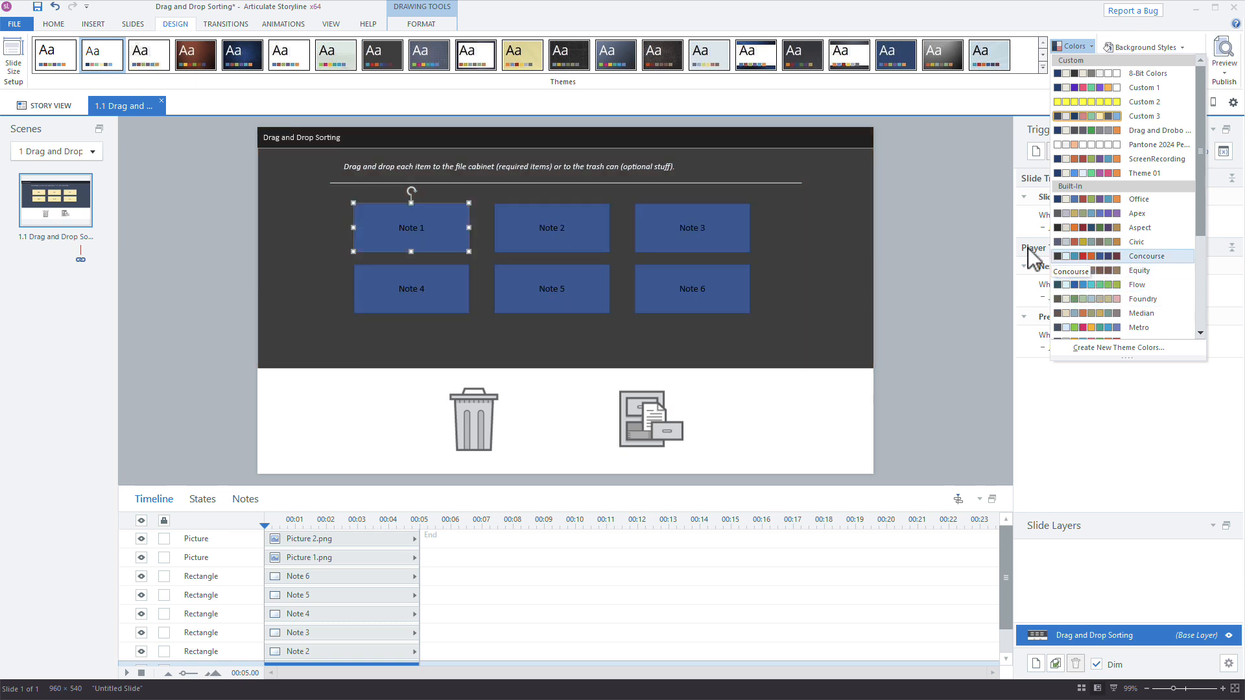
left_click(935, 237)
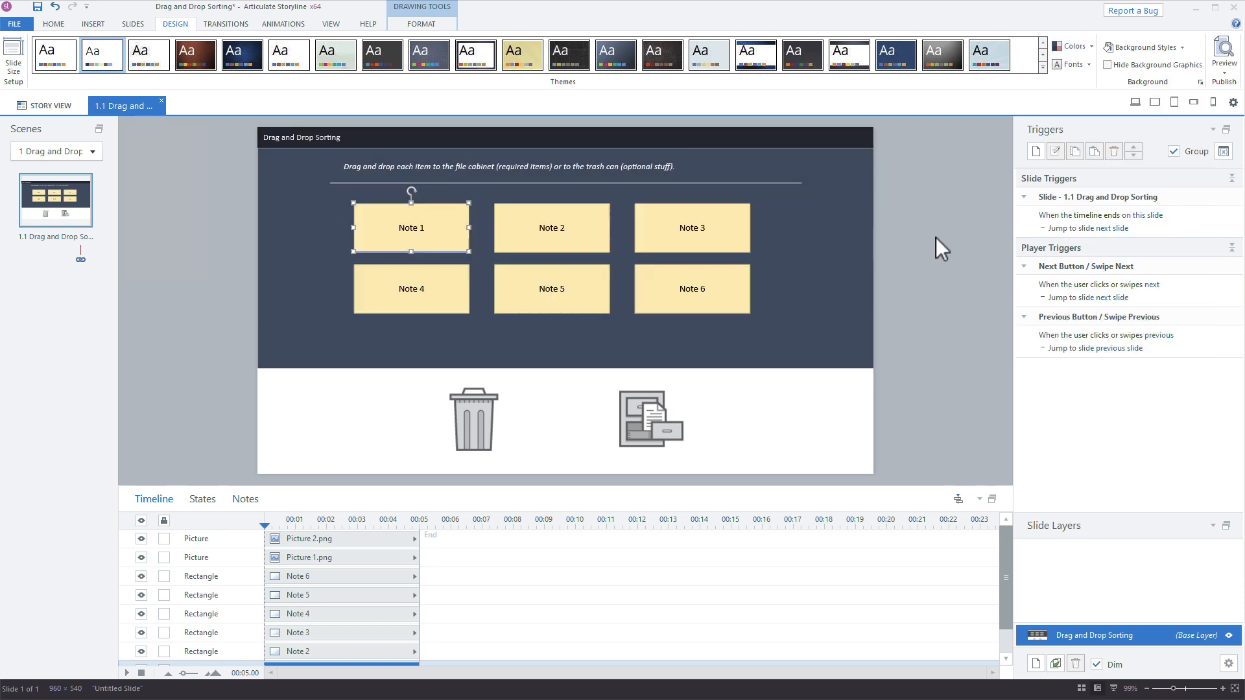
Enlarge the timeline area and rename the trash can picture "Drop - Trash".
left_click_drag(489, 488, 495, 430)
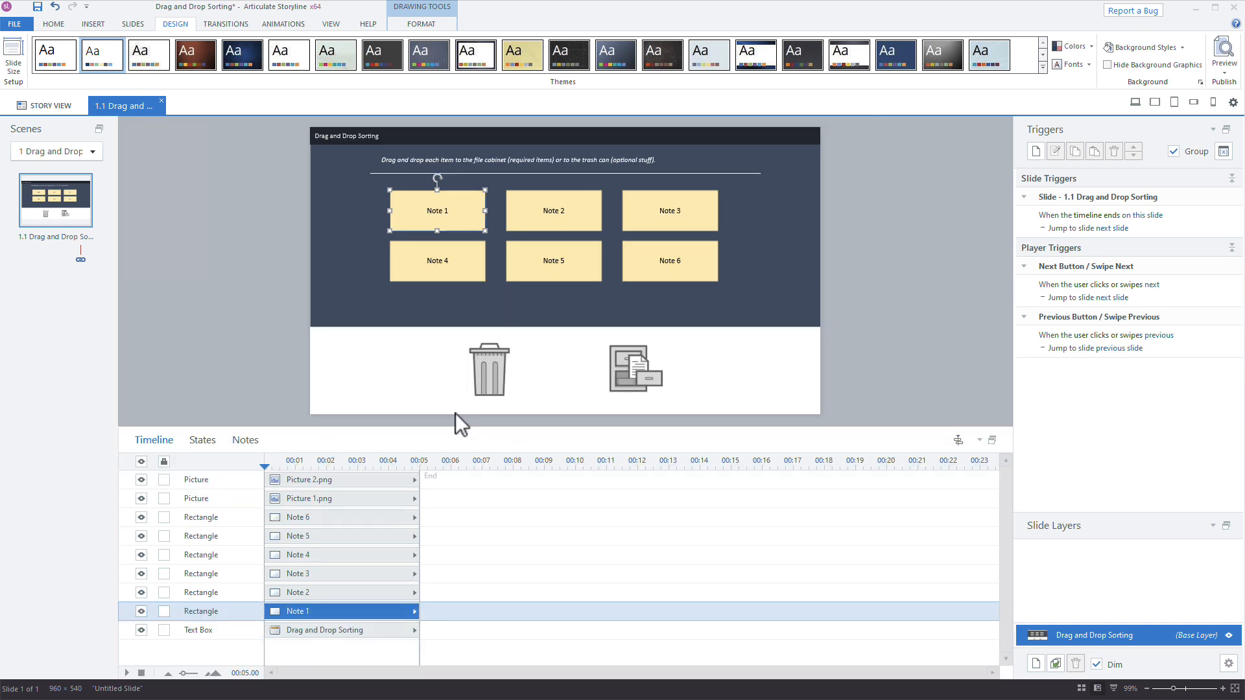
left_click(477, 376)
left_click(627, 383)
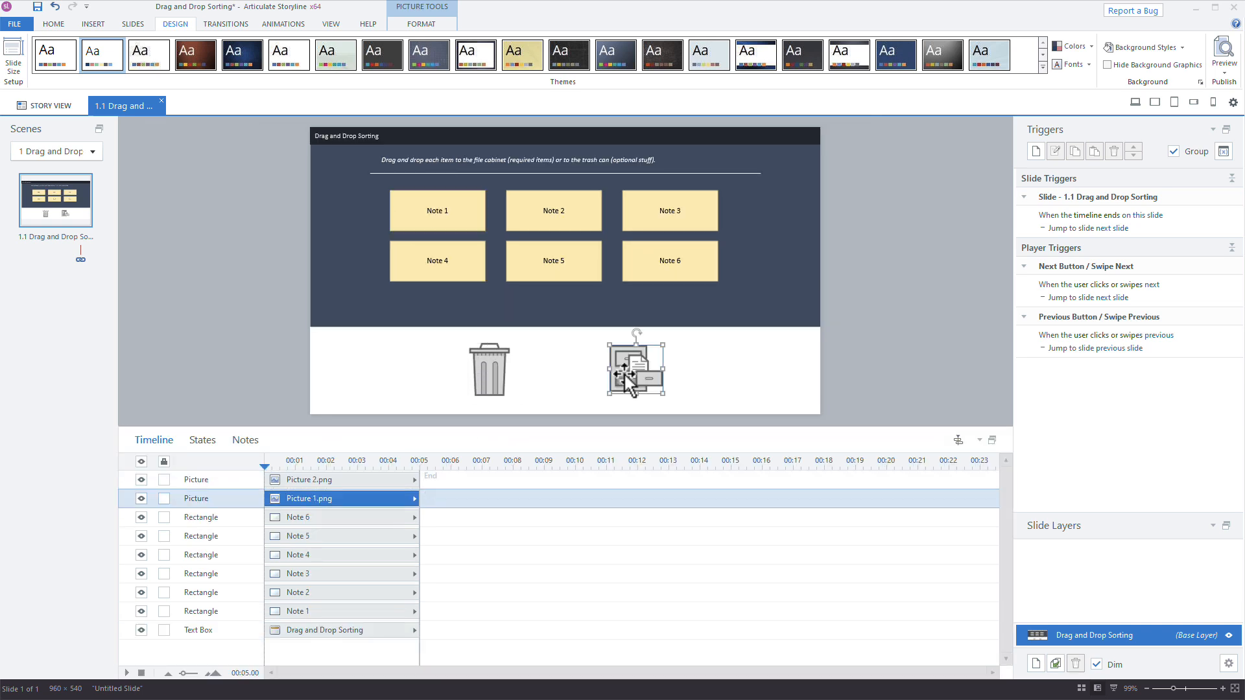
left_click(483, 375)
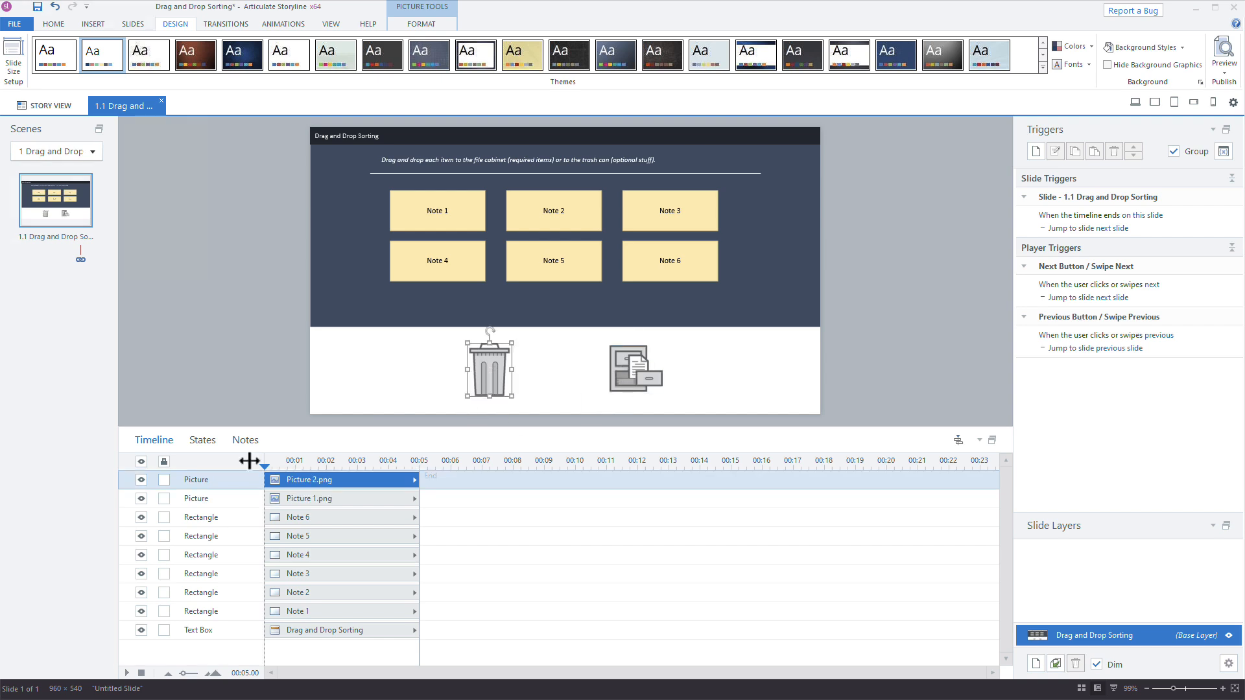
double_click(213, 480)
type("Dro")
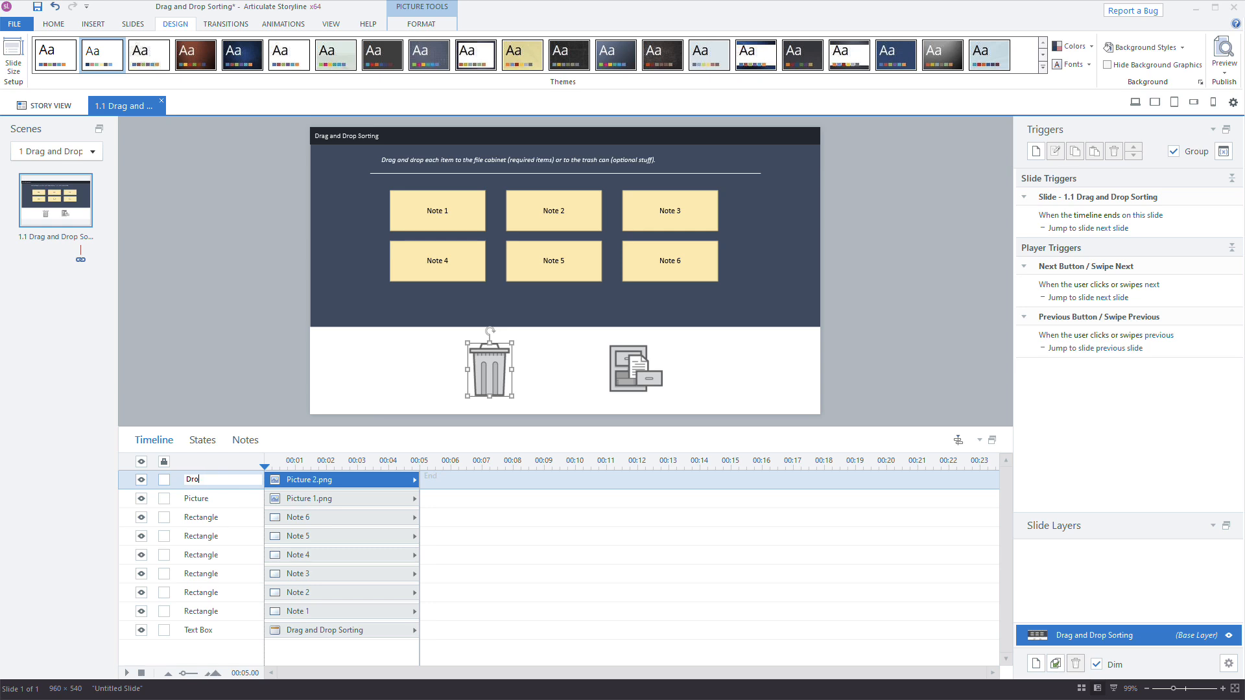
type("p - Trash")
key("Return")
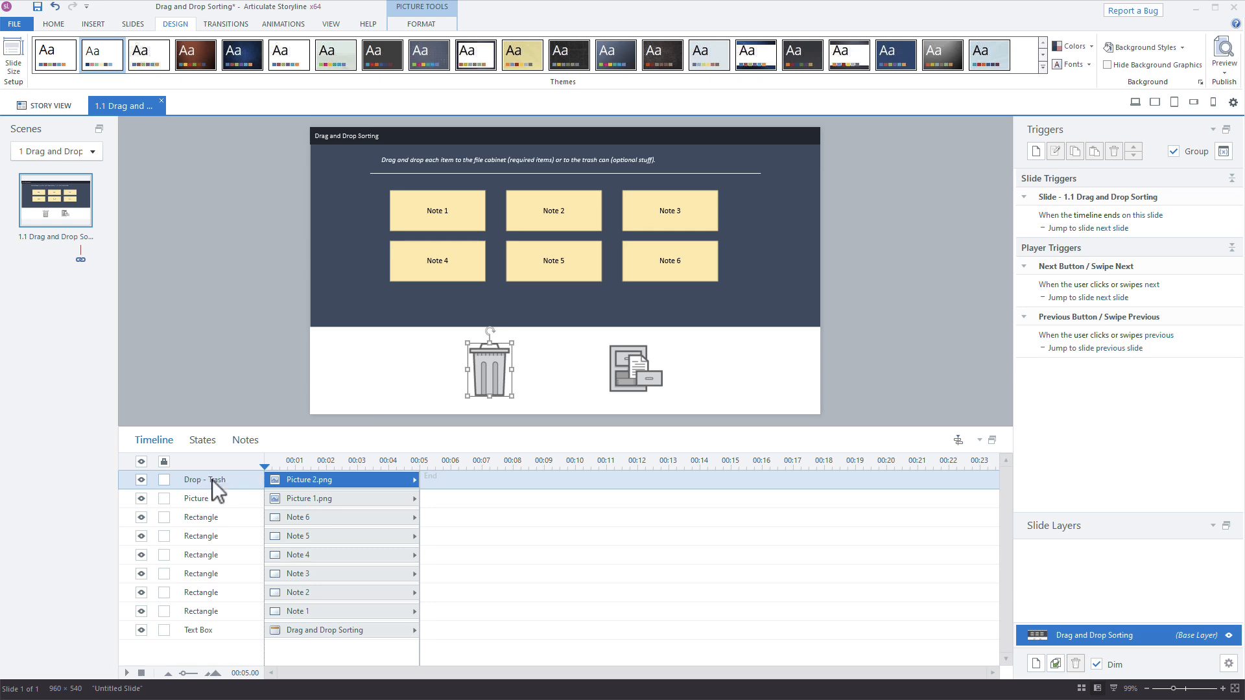
Rename the file cabinet picture "Drop - Keep" in the timeline.
double_click(196, 504)
type("Dro")
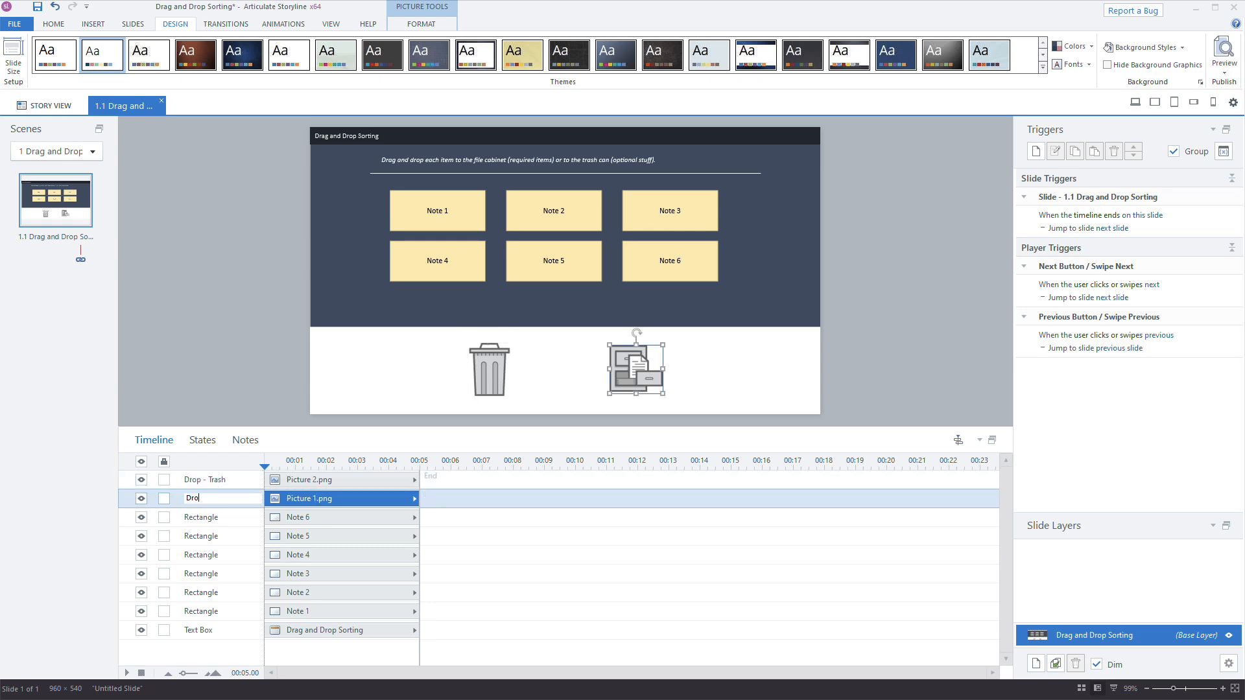
type("p - Keep")
key("Return")
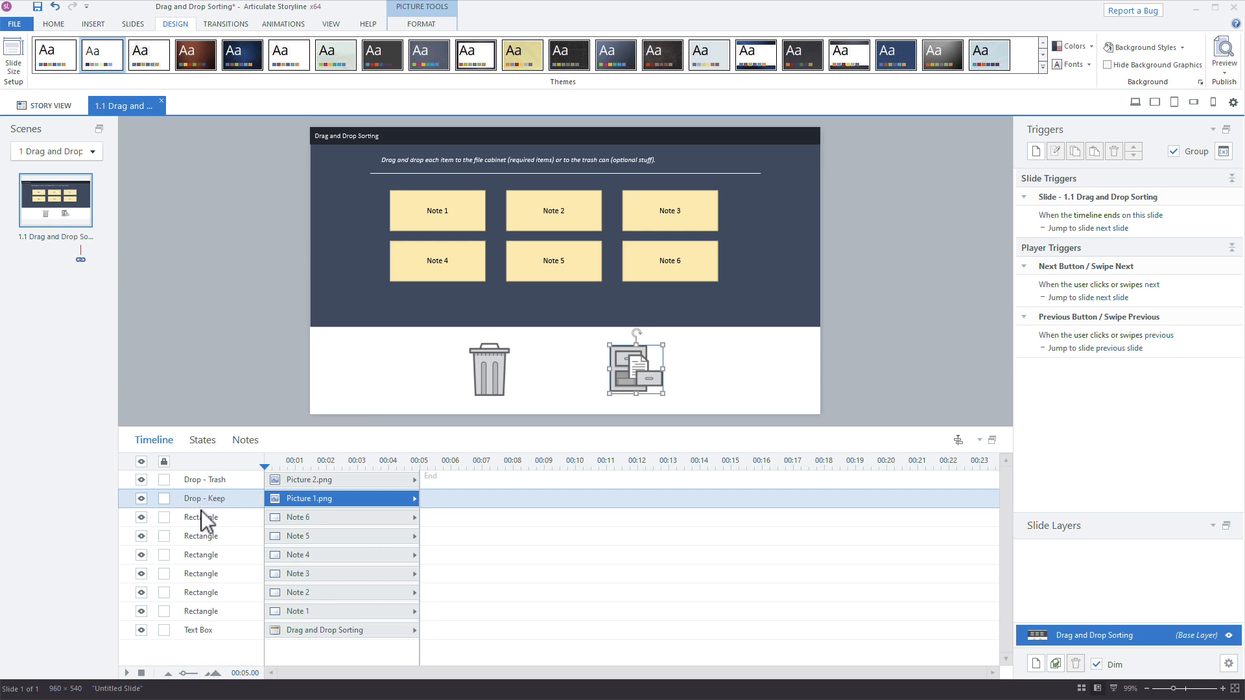
Rename the Note 1 shape "Drag-01" in the timeline and copy the prefix "Drag-0" for reuse.
left_click(201, 515)
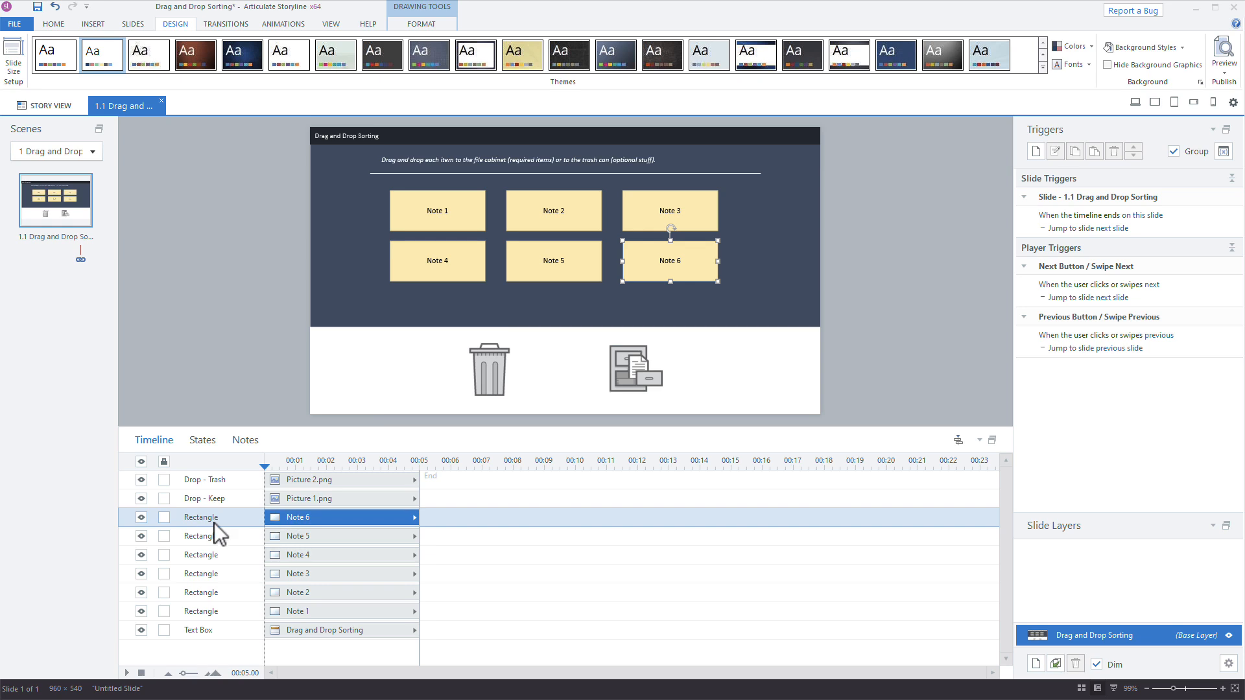
double_click(207, 612)
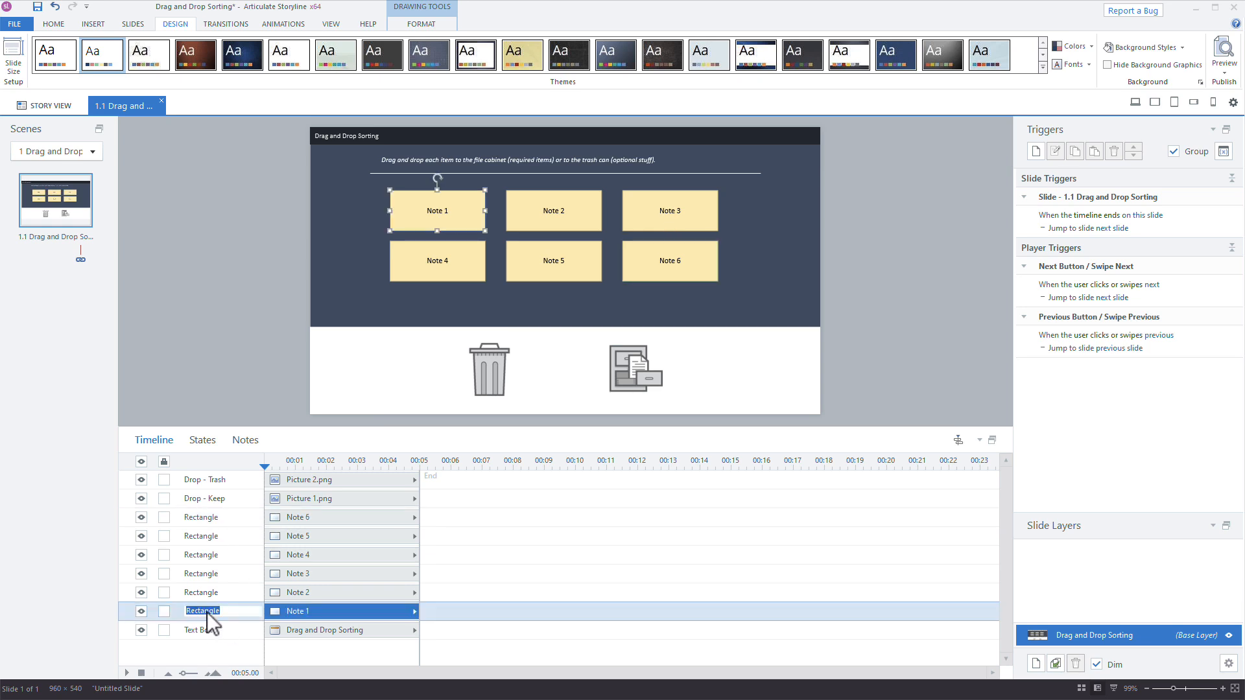
type("Drag-0")
left_click_drag(212, 612, 173, 611)
right_click(192, 614)
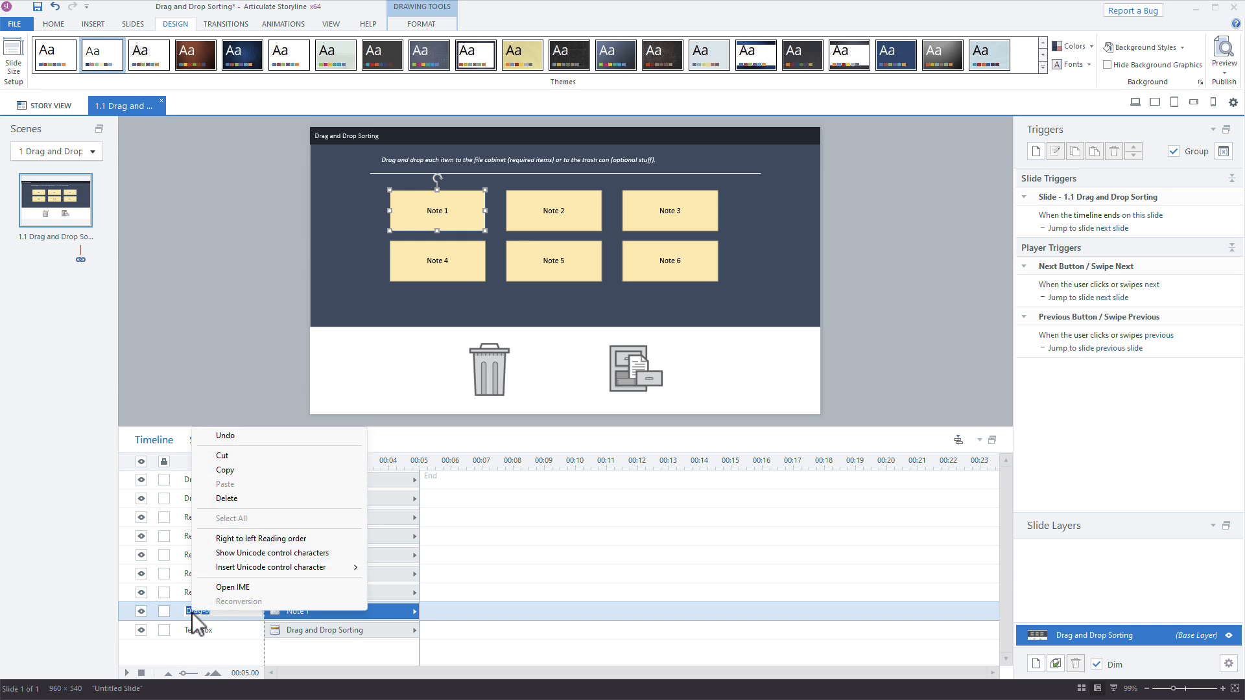
left_click(167, 611)
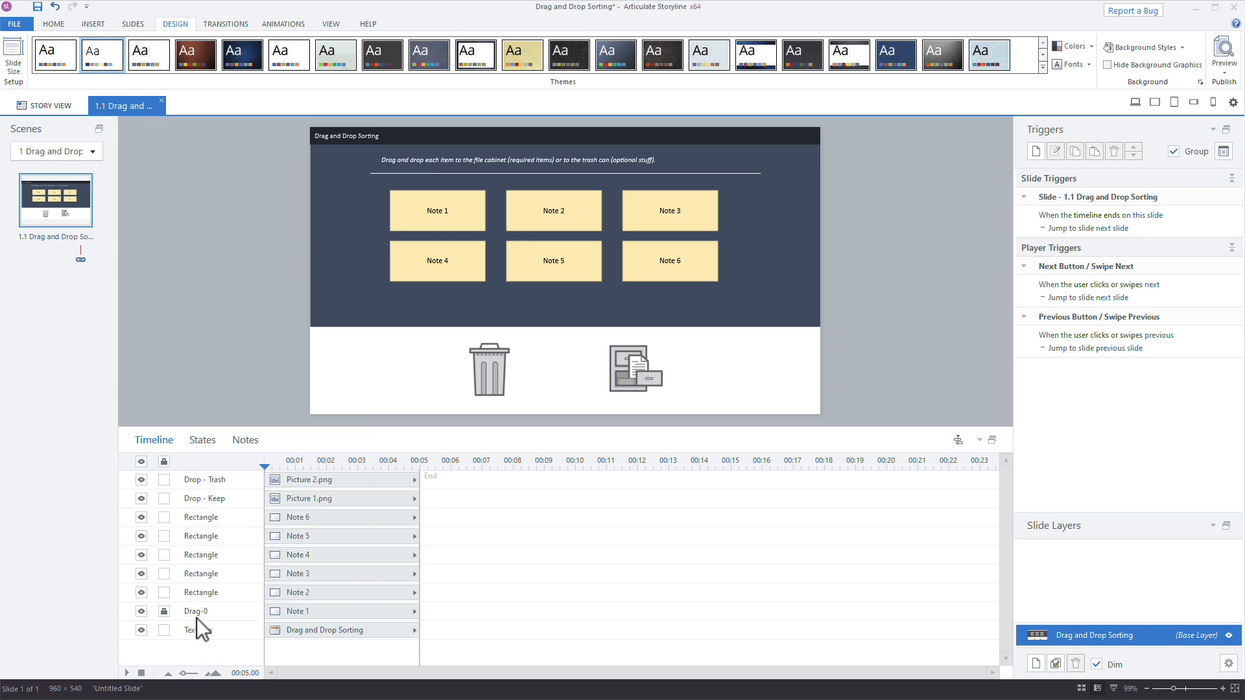
right_click(200, 613)
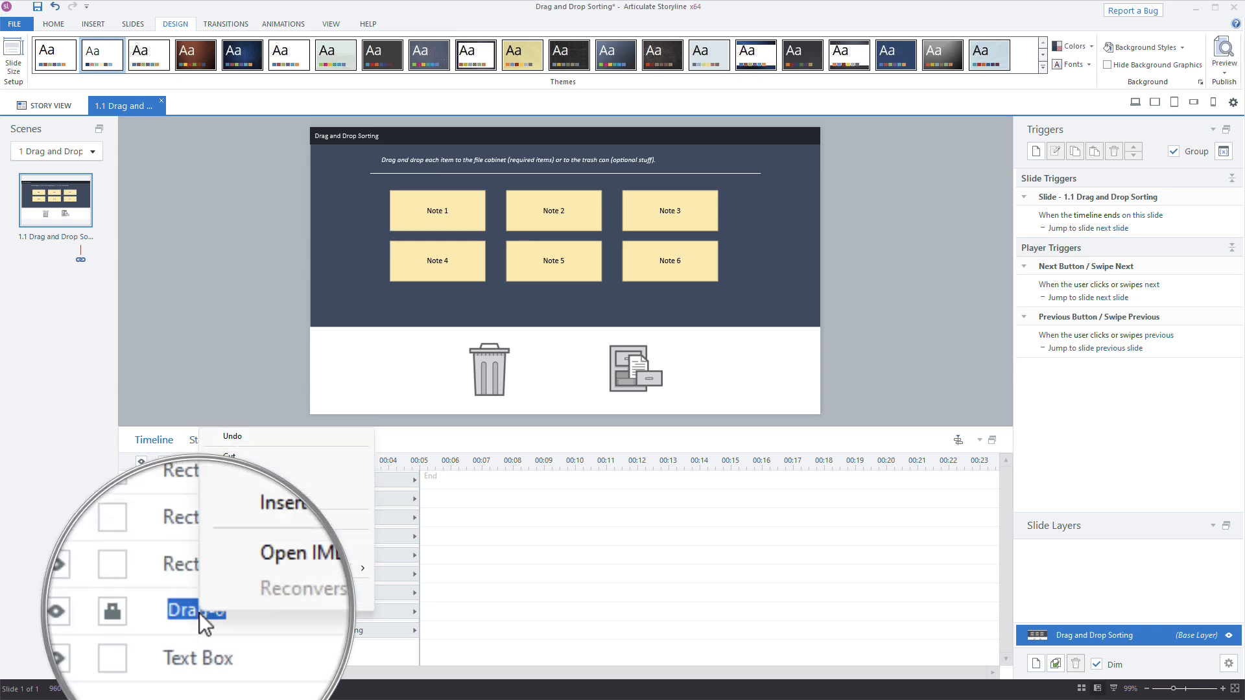
left_click(236, 474)
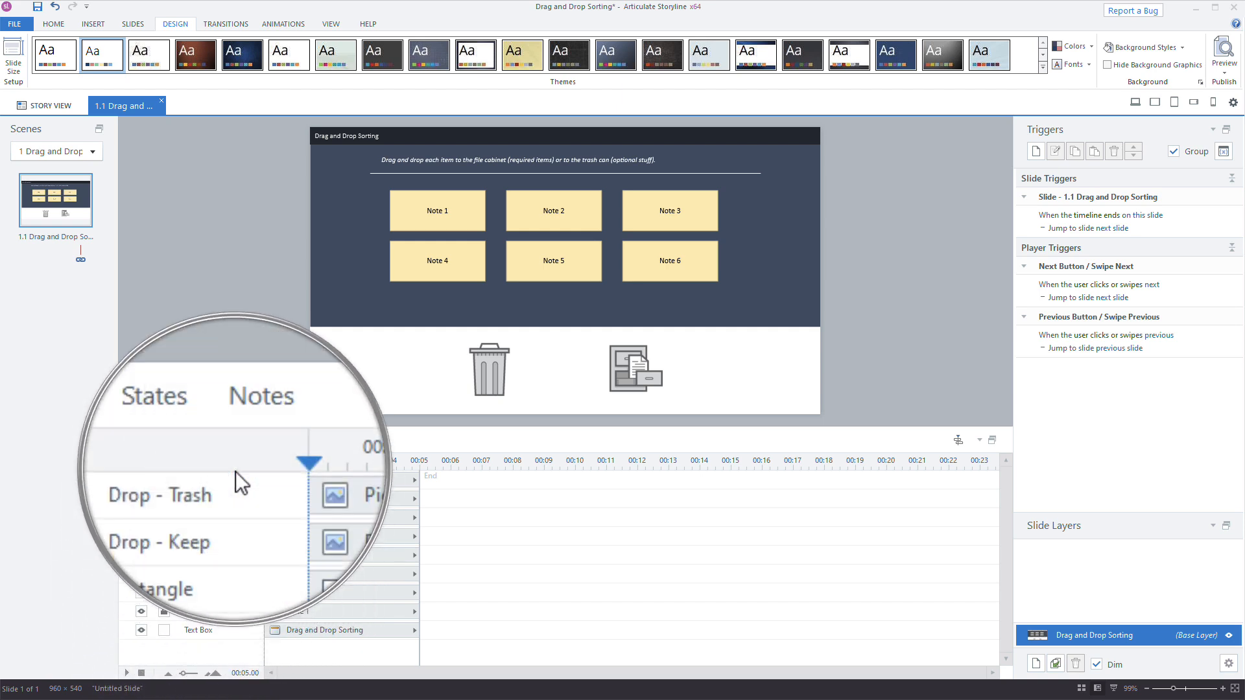
left_click(210, 613)
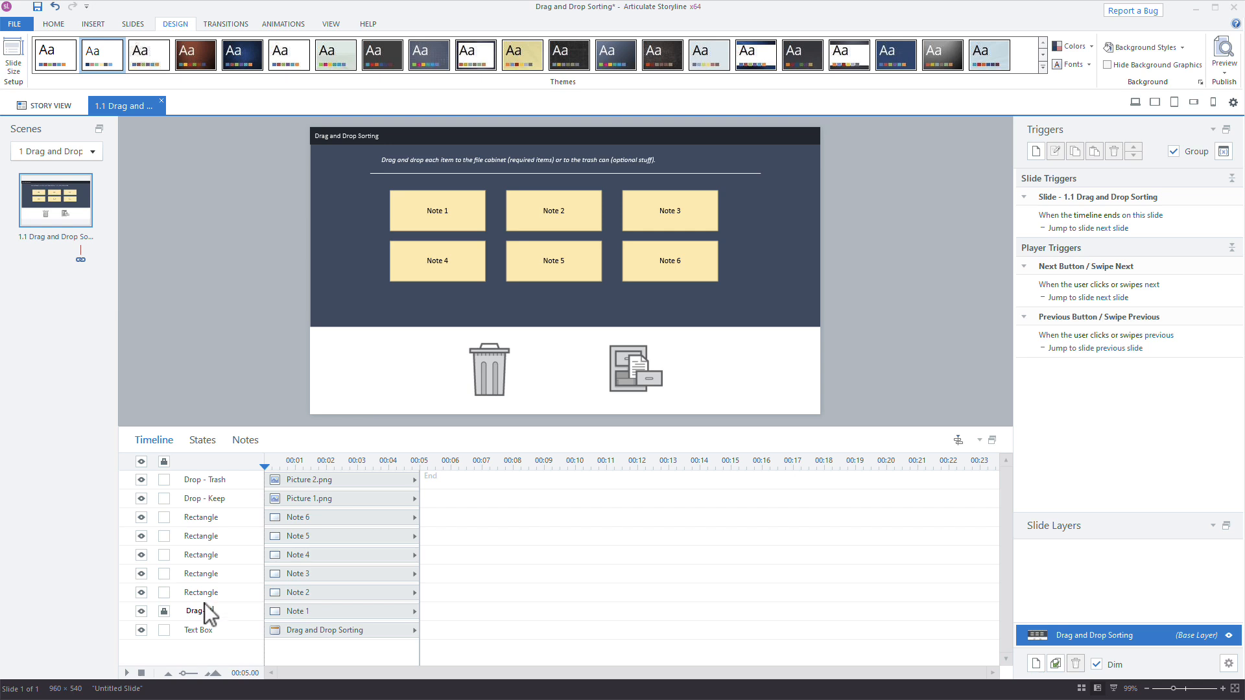
Rename the Note 2 and Note 3 shapes "Drag-02" and "Drag-03" in the timeline, reusing the copied prefix.
double_click(203, 592)
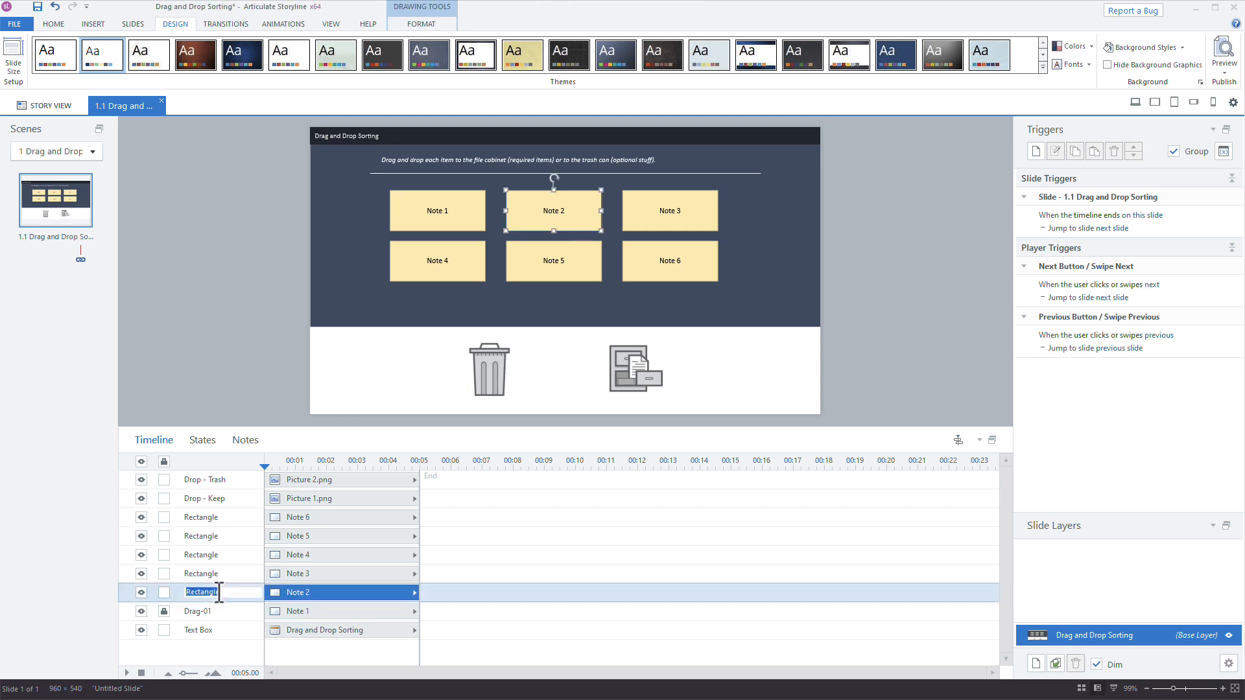
key("BackSpace")
key("ctrl+v")
type("2")
double_click(216, 574)
key("ctrl+v")
type("3")
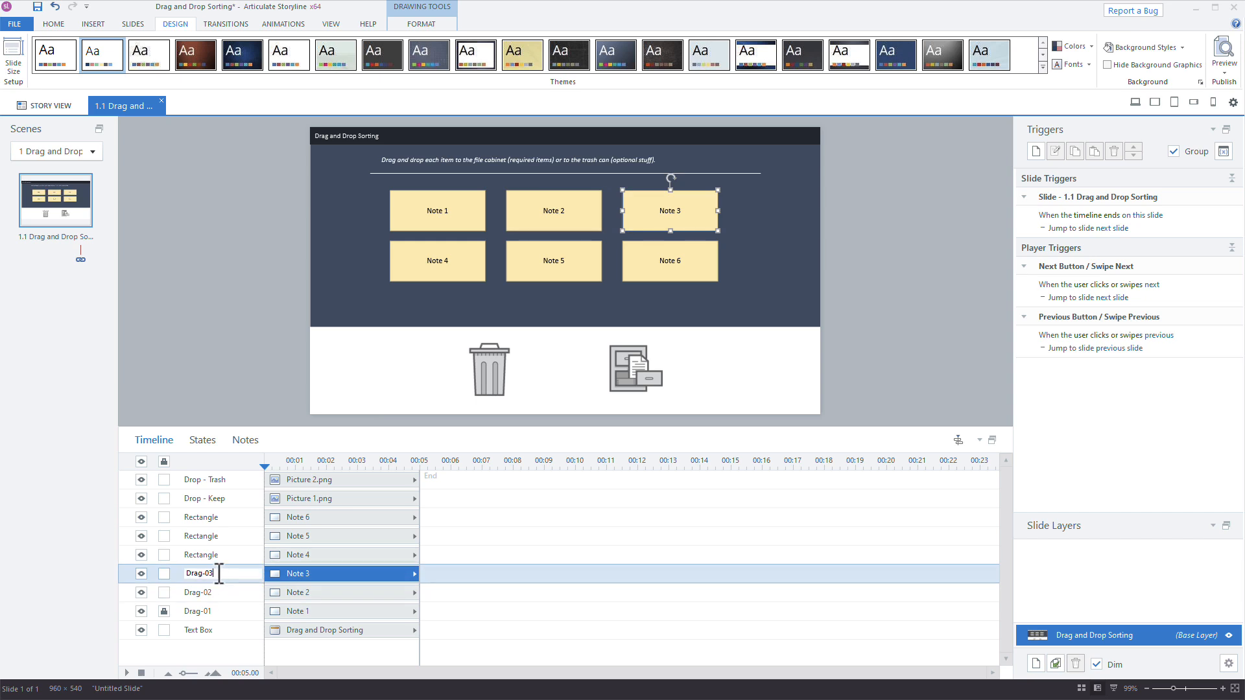
Rename the Note 4 and Note 5 shapes "Drag-04" and "Drag-05" in the timeline.
double_click(219, 555)
key("ctrl+v")
type("4")
double_click(220, 535)
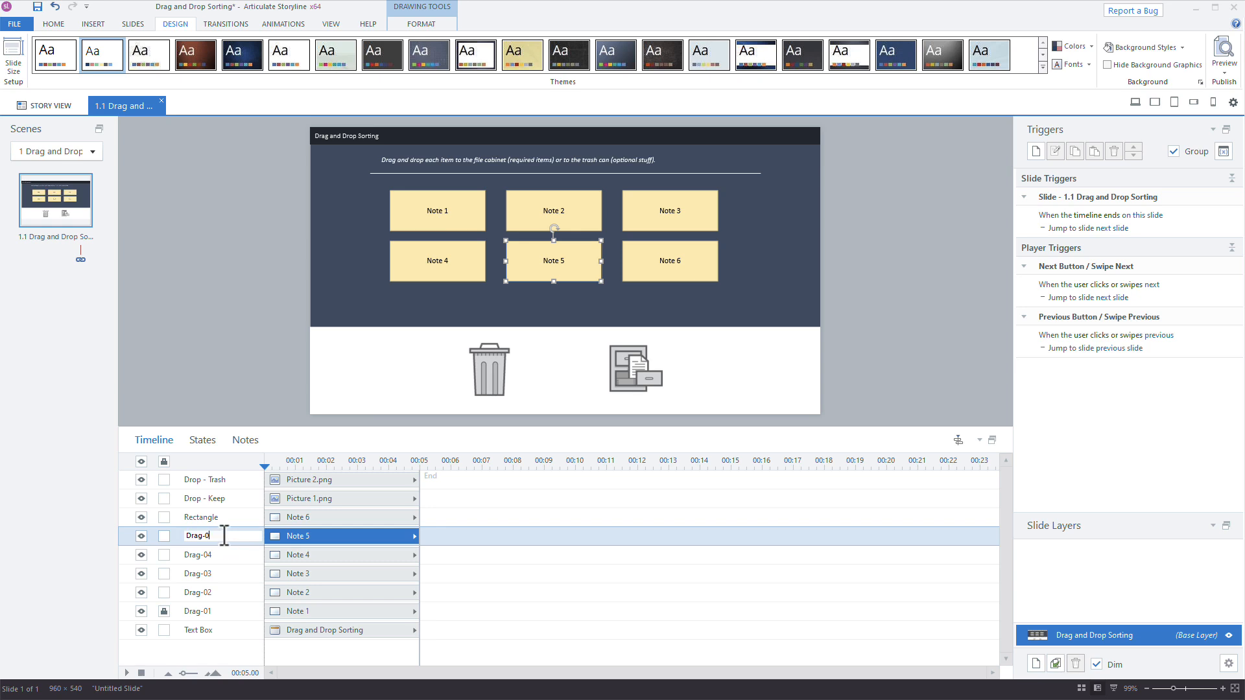
type("5")
Rename the Note 6 shape "Drag-06" in the timeline, reusing the copied prefix.
double_click(227, 517)
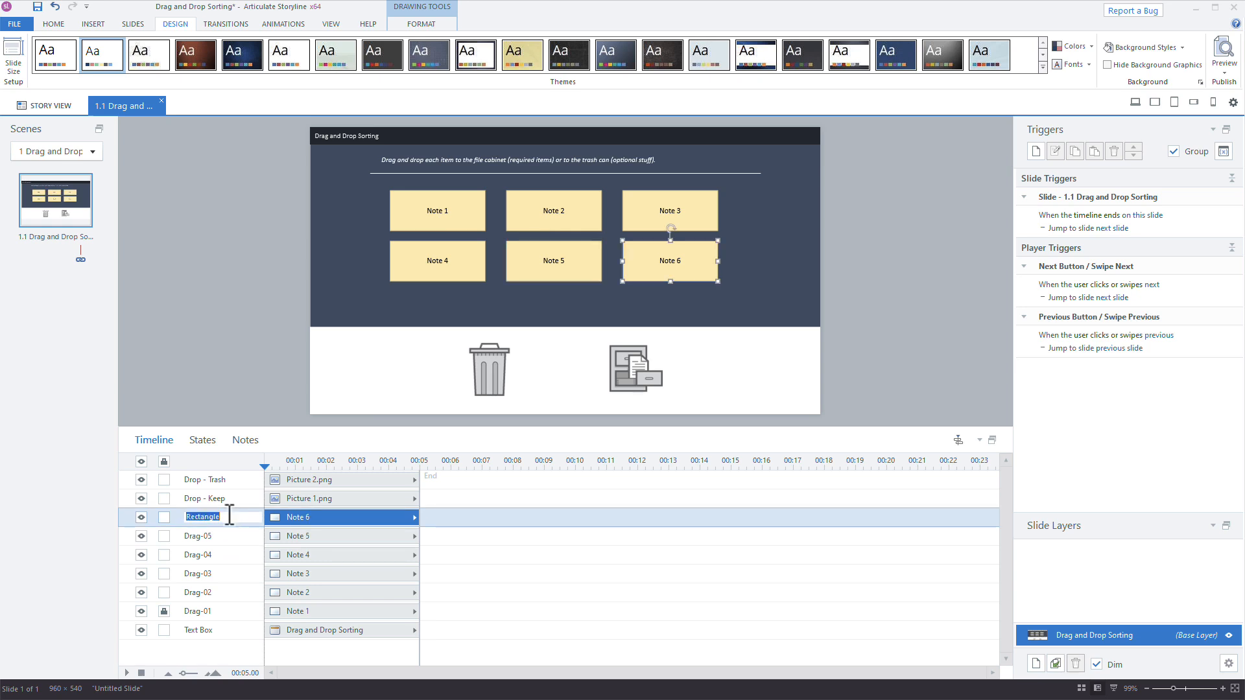
key("ctrl+v")
type("6")
key("Return")
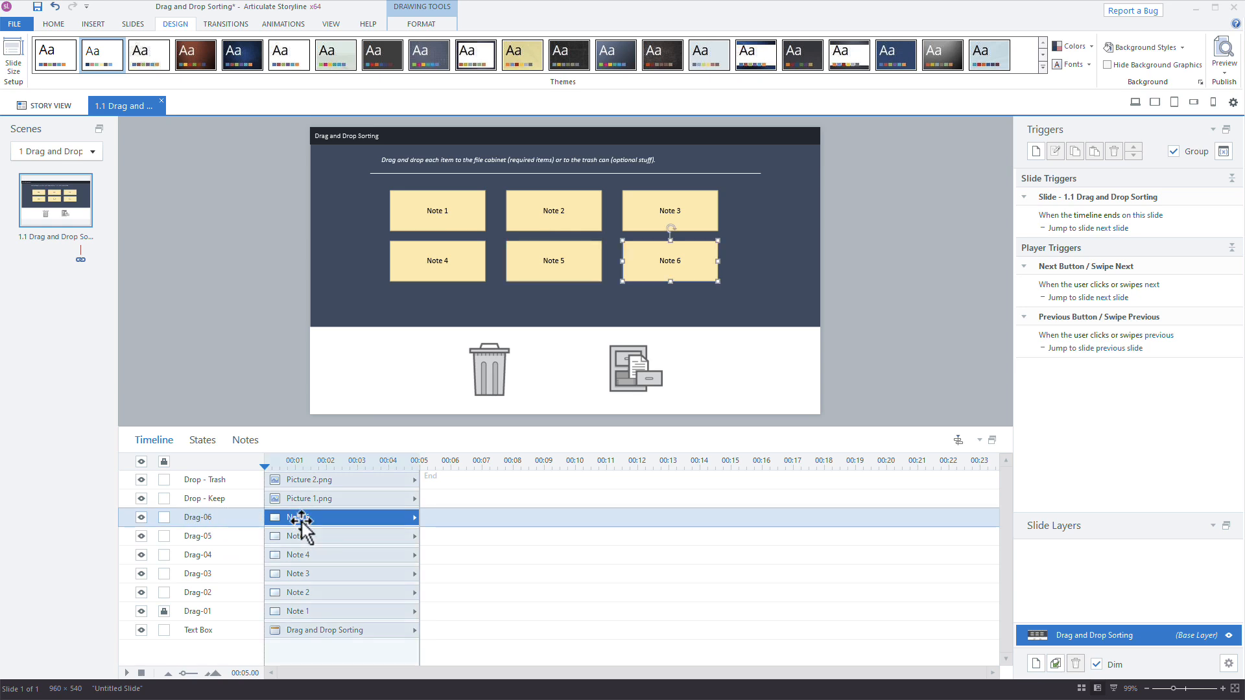
Lock the title Text Box in the timeline and unlock the Drag-01 note.
left_click(165, 630)
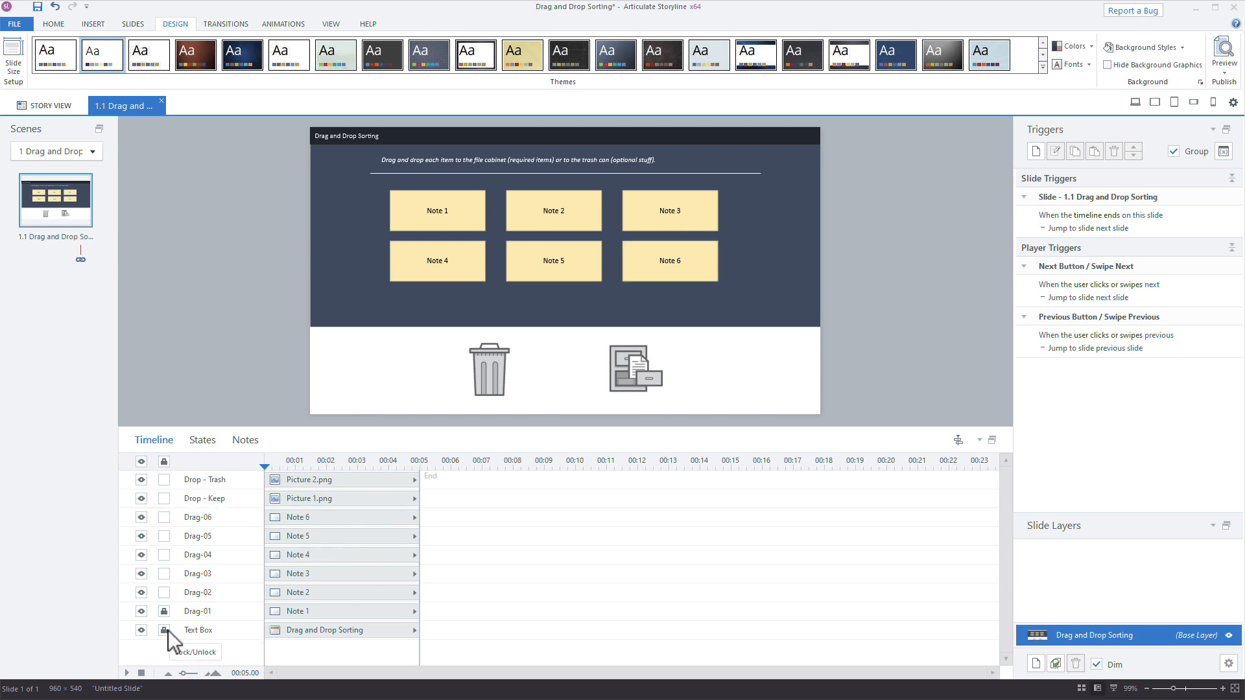
left_click(166, 613)
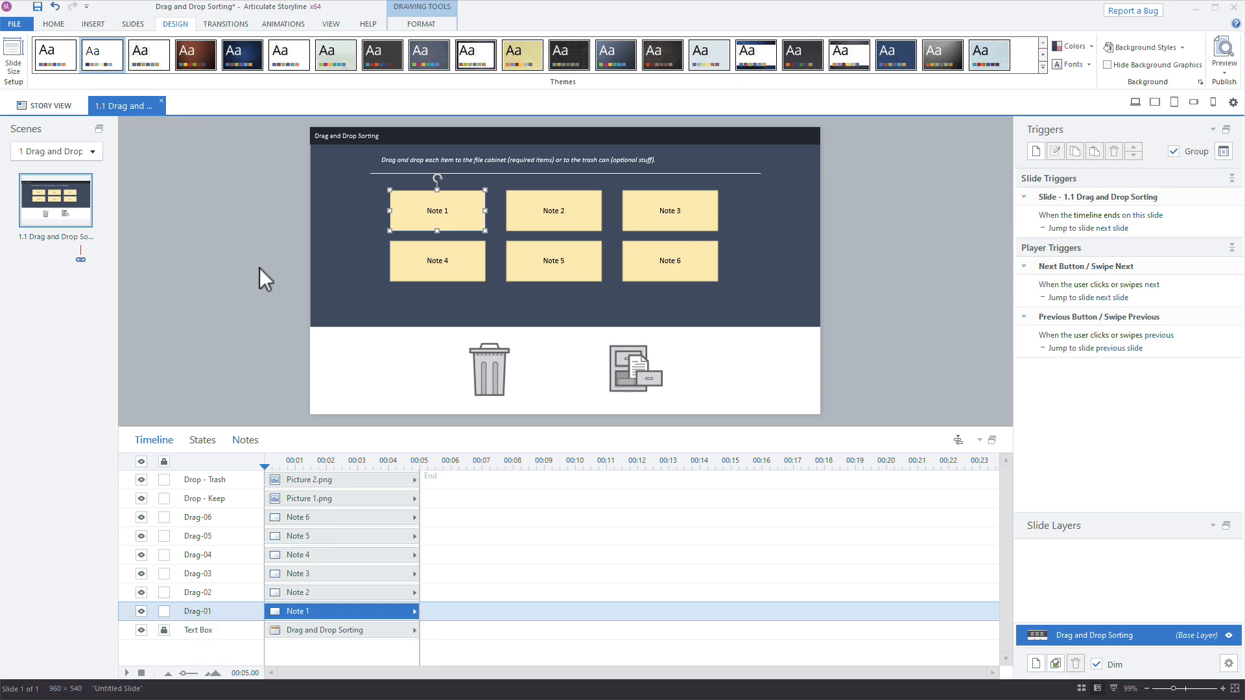
Save the project to the Desktop as "Drag and Drop Sorting_States".
key("ctrl+s")
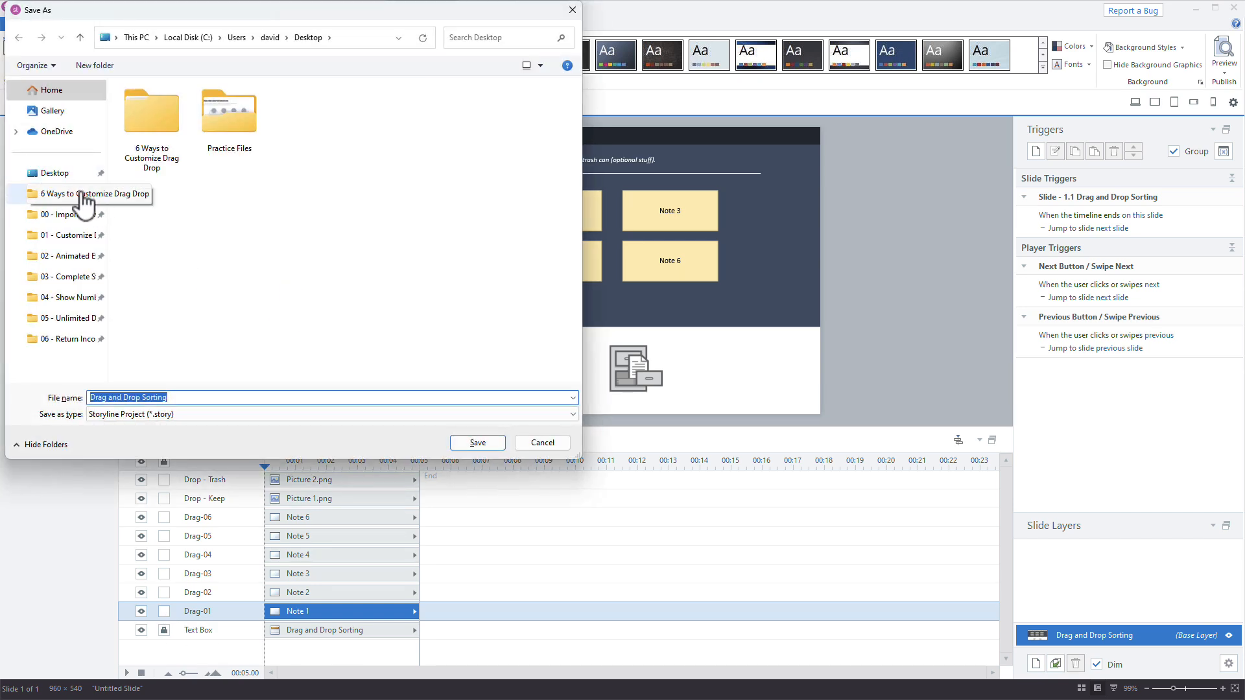
left_click(52, 173)
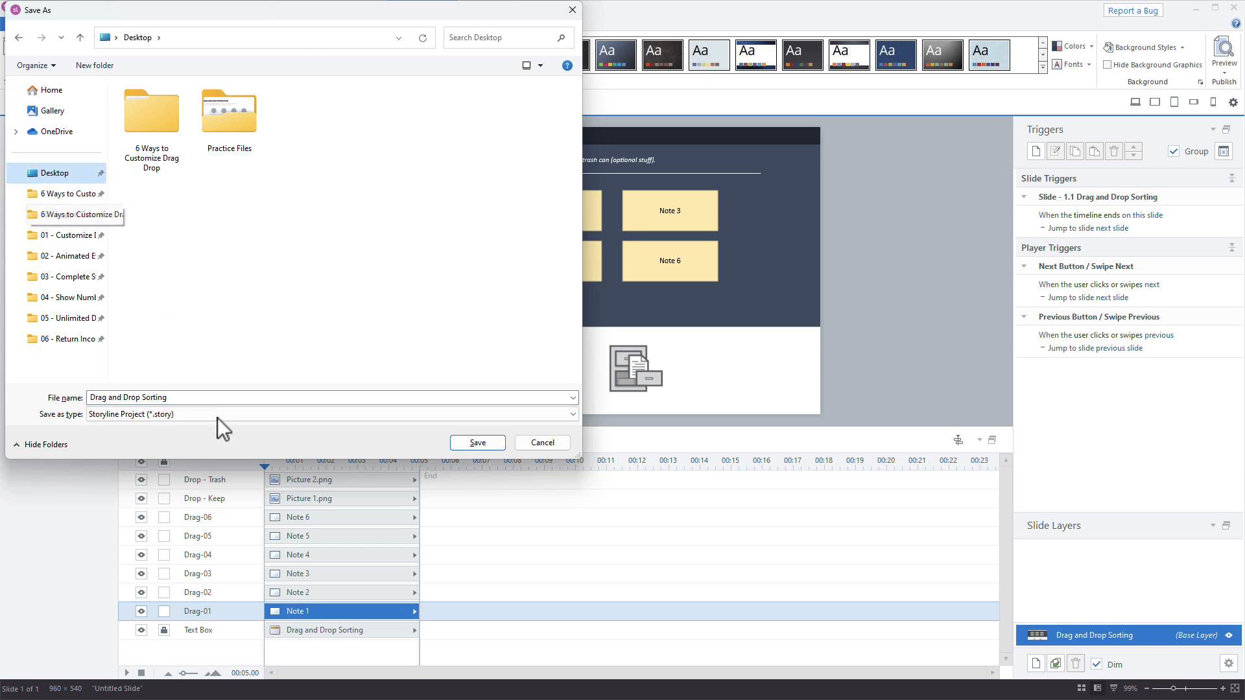
left_click(212, 398)
left_click(213, 398)
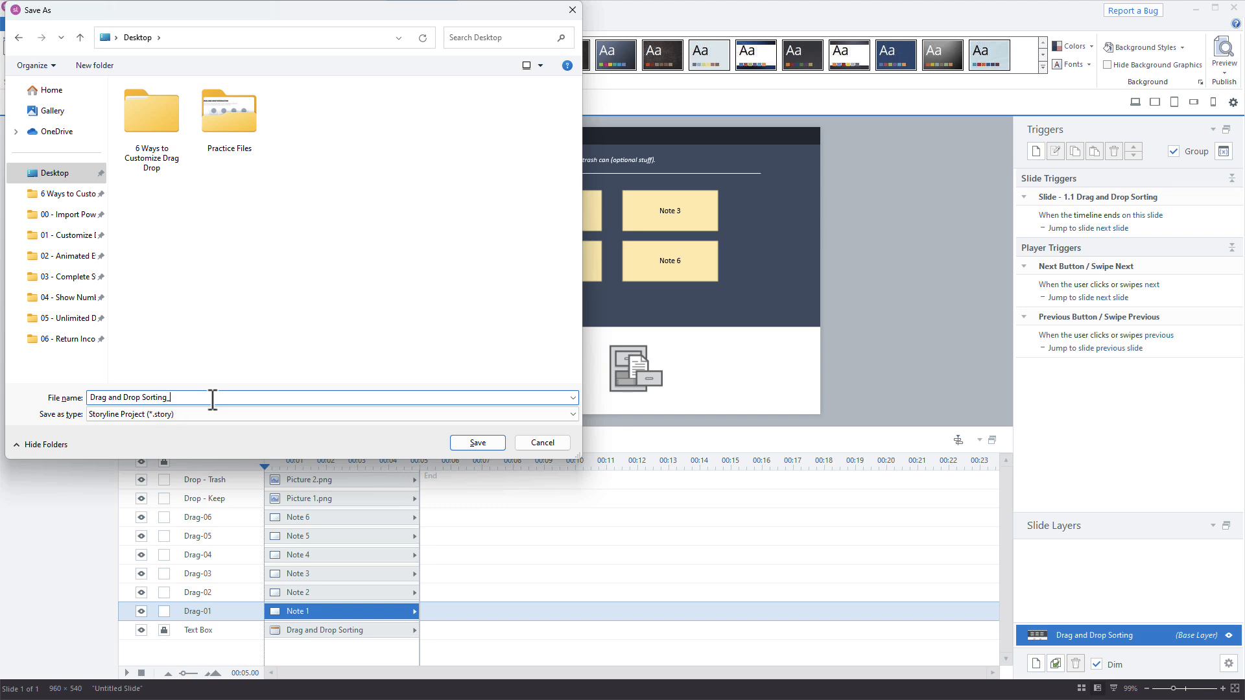
type("_States")
key("Return")
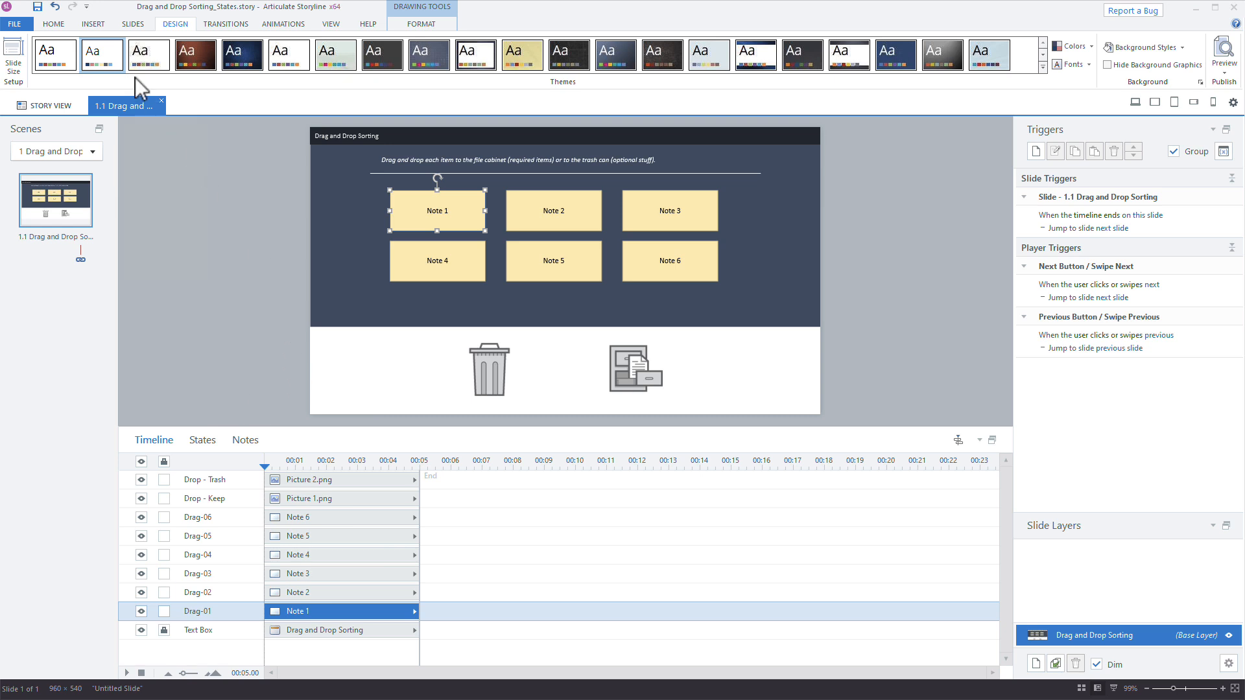
Convert the slide to a freeform Drag and Drop question.
left_click(96, 28)
key("super+period")
left_click(344, 302)
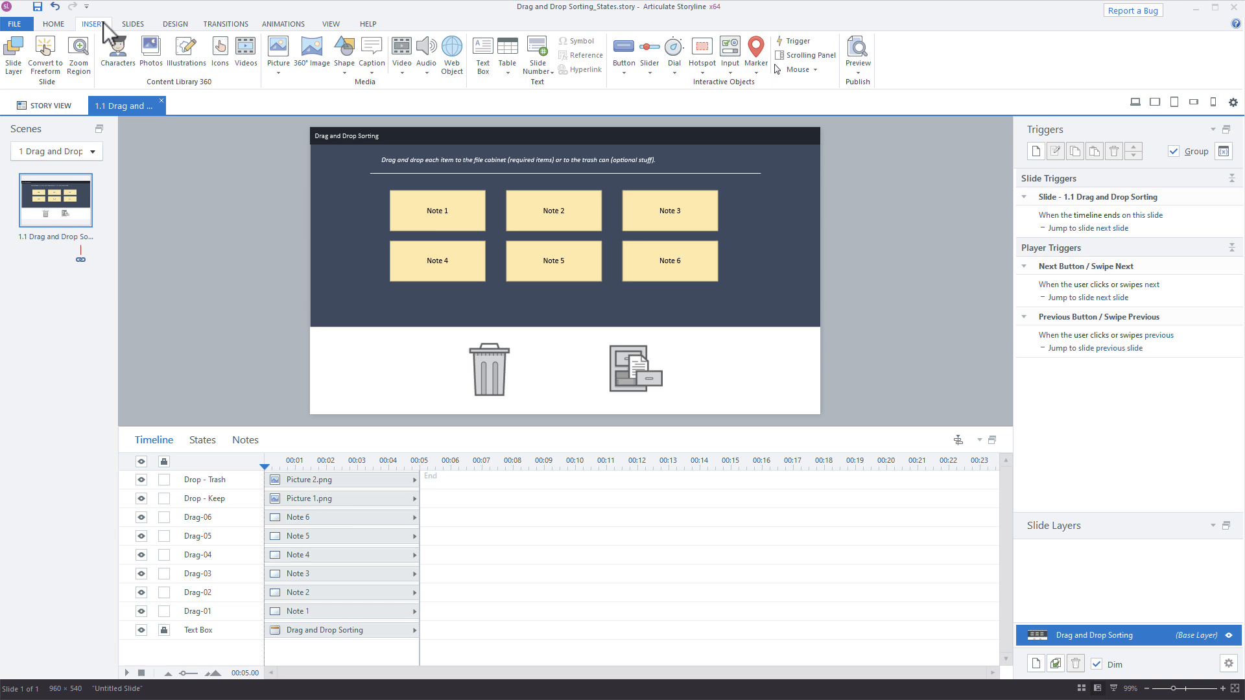
left_click(45, 62)
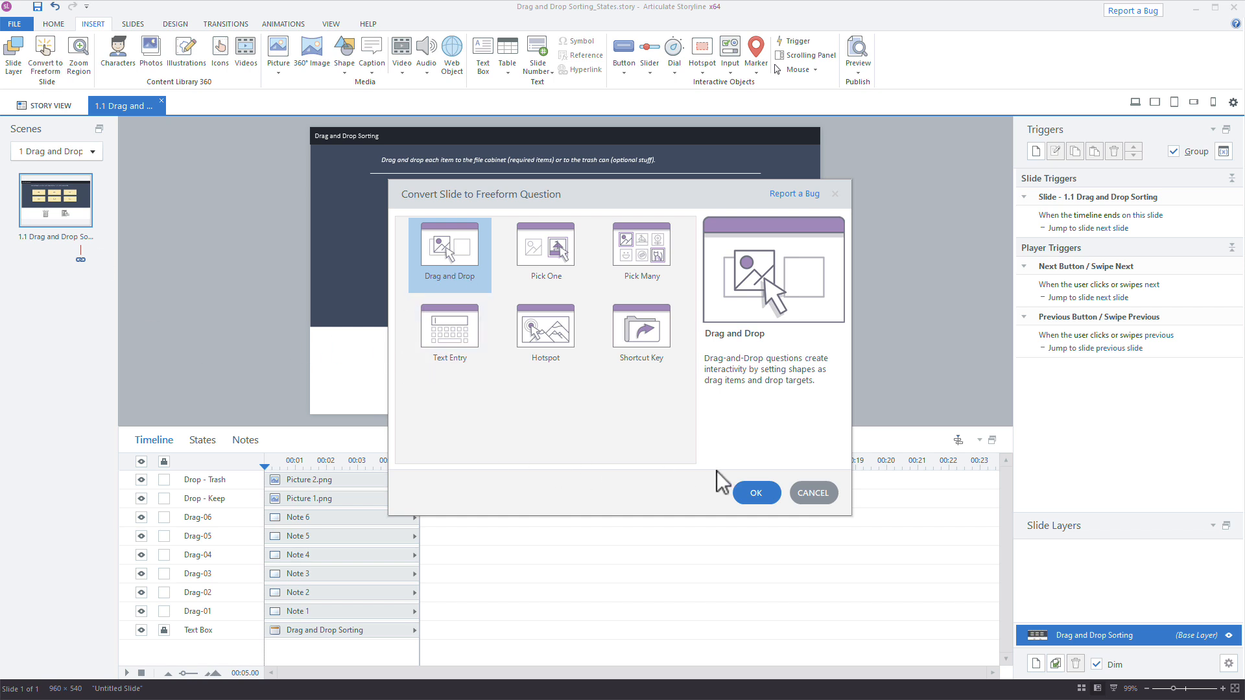
left_click(756, 493)
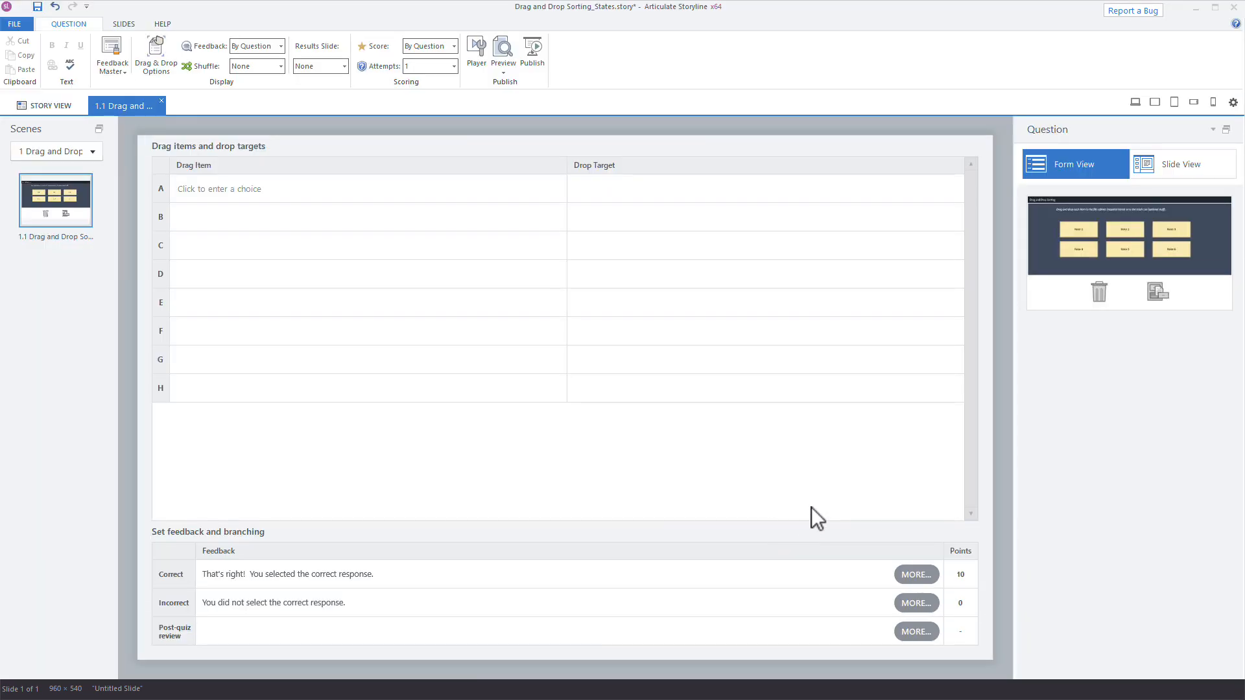
Assign Drag-01, Drag-02 and Drag-03 as the drag items in rows A to C.
left_click(189, 190)
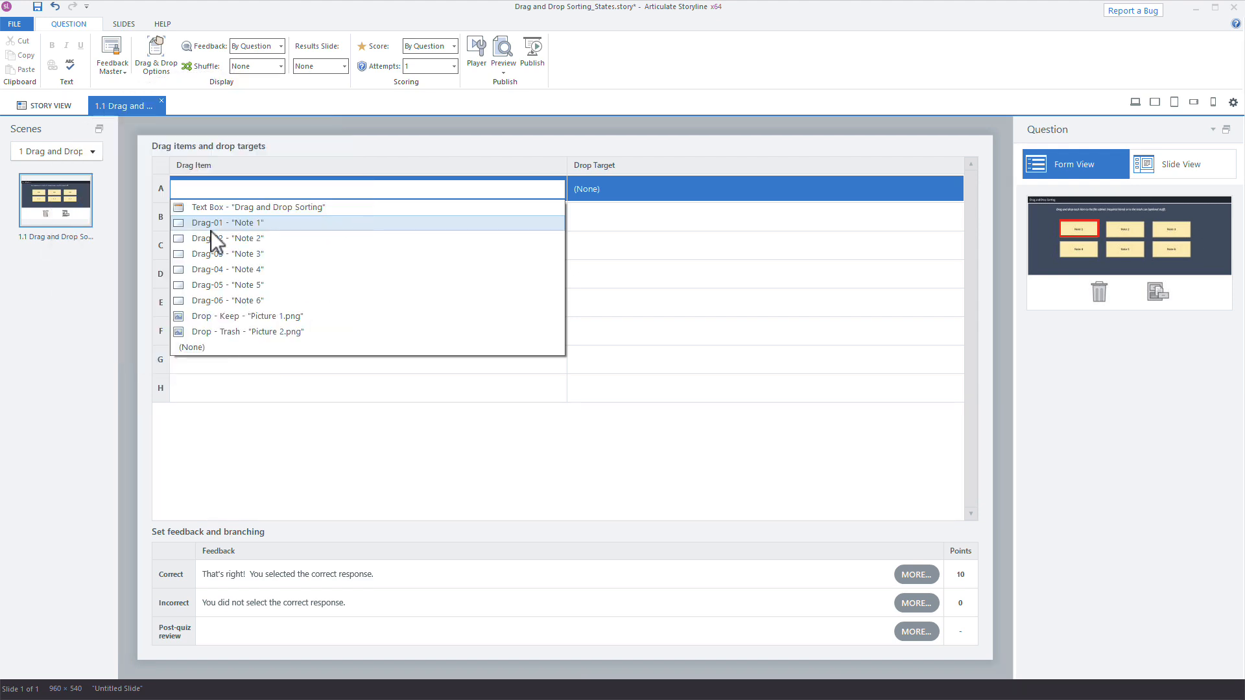
left_click(213, 226)
left_click(213, 224)
left_click(216, 250)
left_click(216, 250)
left_click(229, 278)
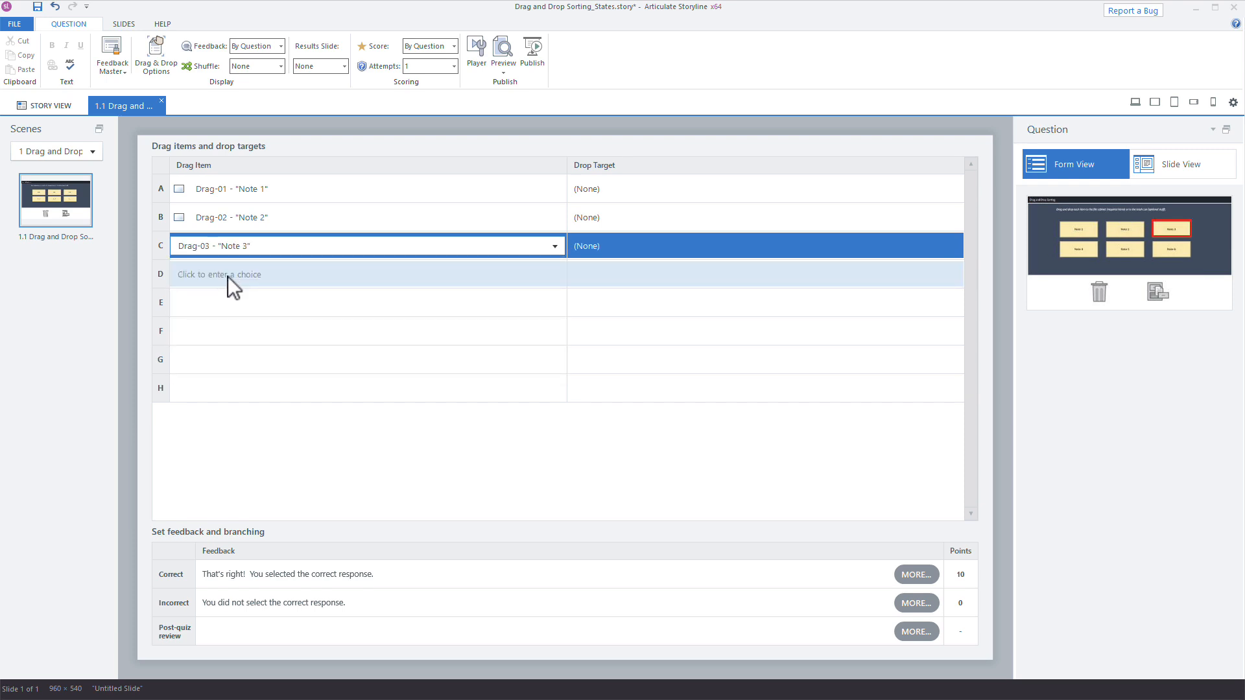
Assign Drag-04, Drag-05 and Drag-06 as the drag items in rows D to F.
left_click(228, 276)
left_click(232, 314)
left_click(233, 316)
left_click(231, 339)
left_click(232, 333)
left_click(236, 365)
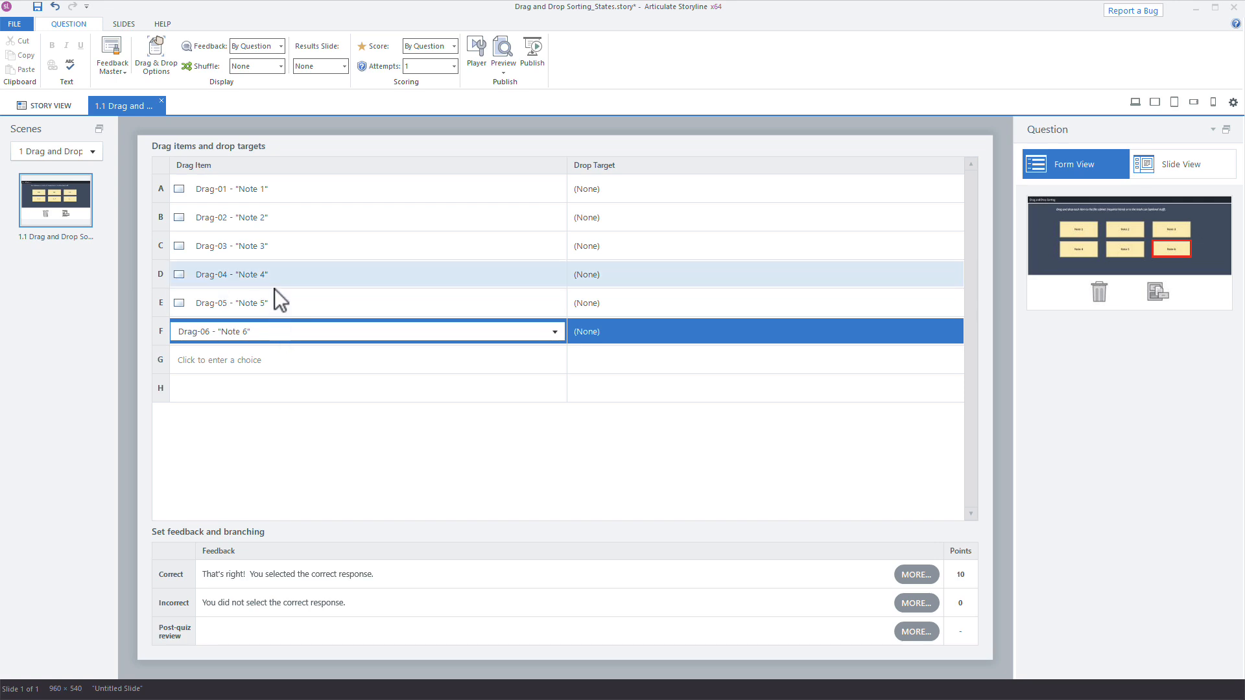
Set "Drop - Keep" as the drop target for Drag-01, Drag-02 and Drag-03.
left_click(582, 192)
left_click(656, 221)
left_click(652, 217)
left_click(657, 245)
left_click(653, 250)
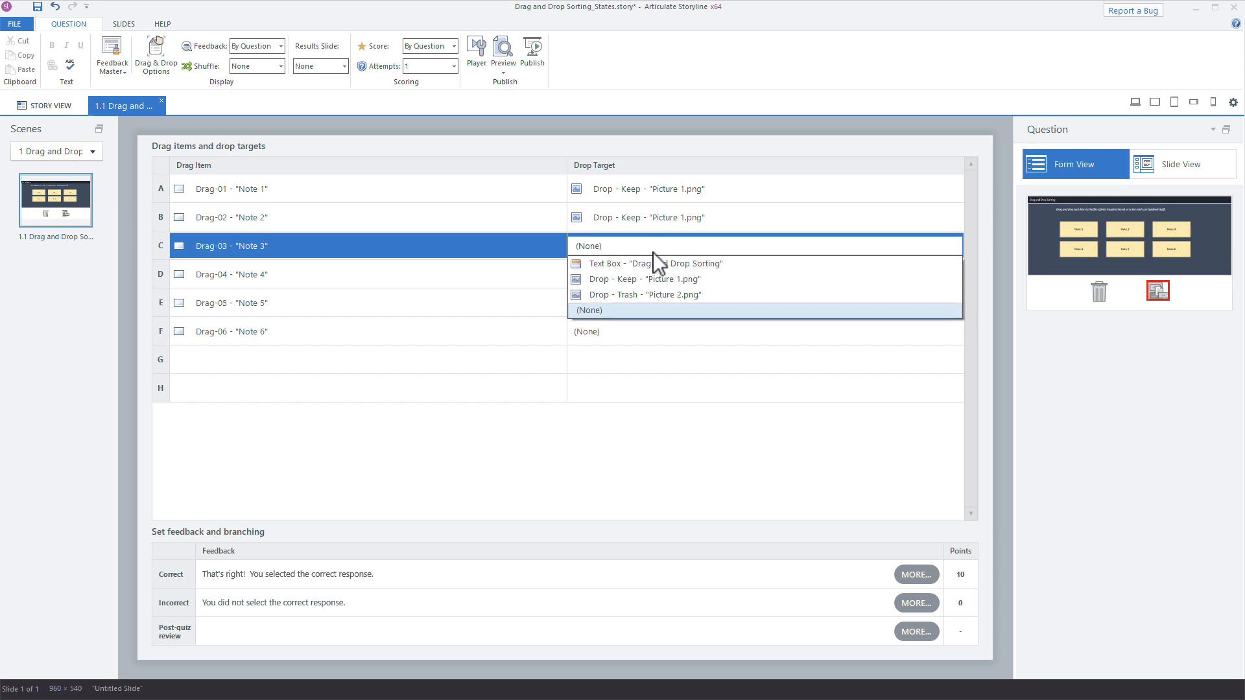
left_click(653, 280)
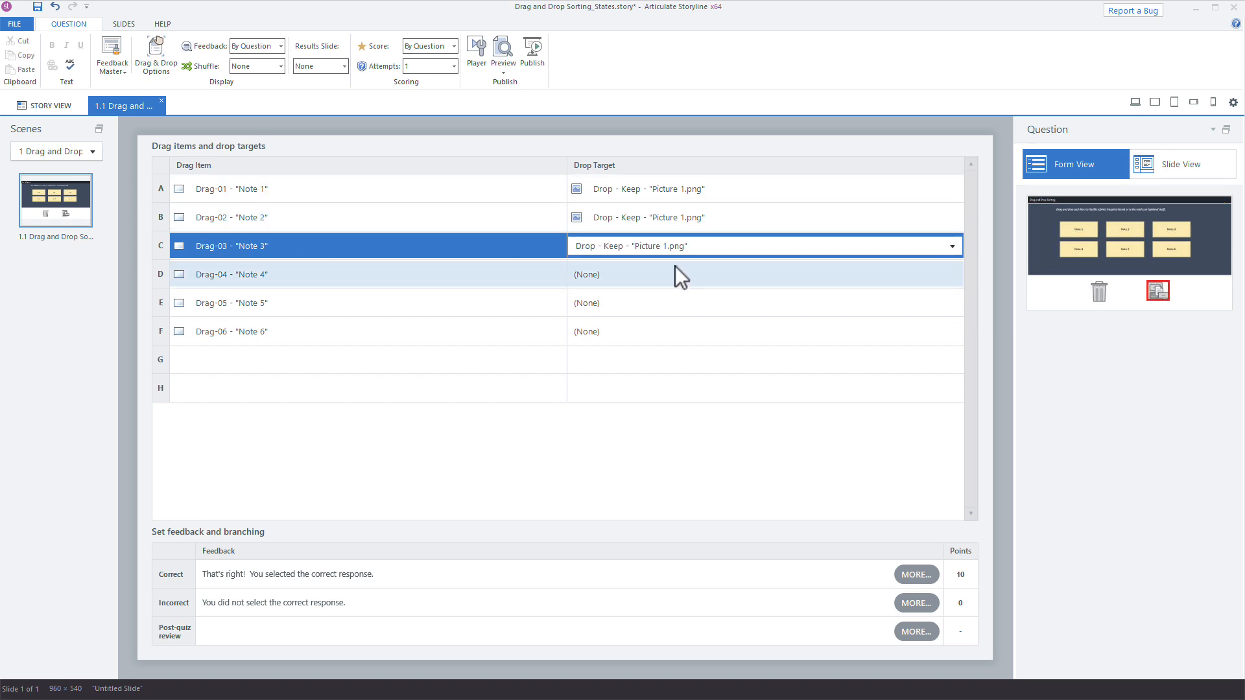
Set "Drop - Trash" as the drop target for Drag-04, Drag-05 and Drag-06.
left_click(644, 274)
left_click(644, 276)
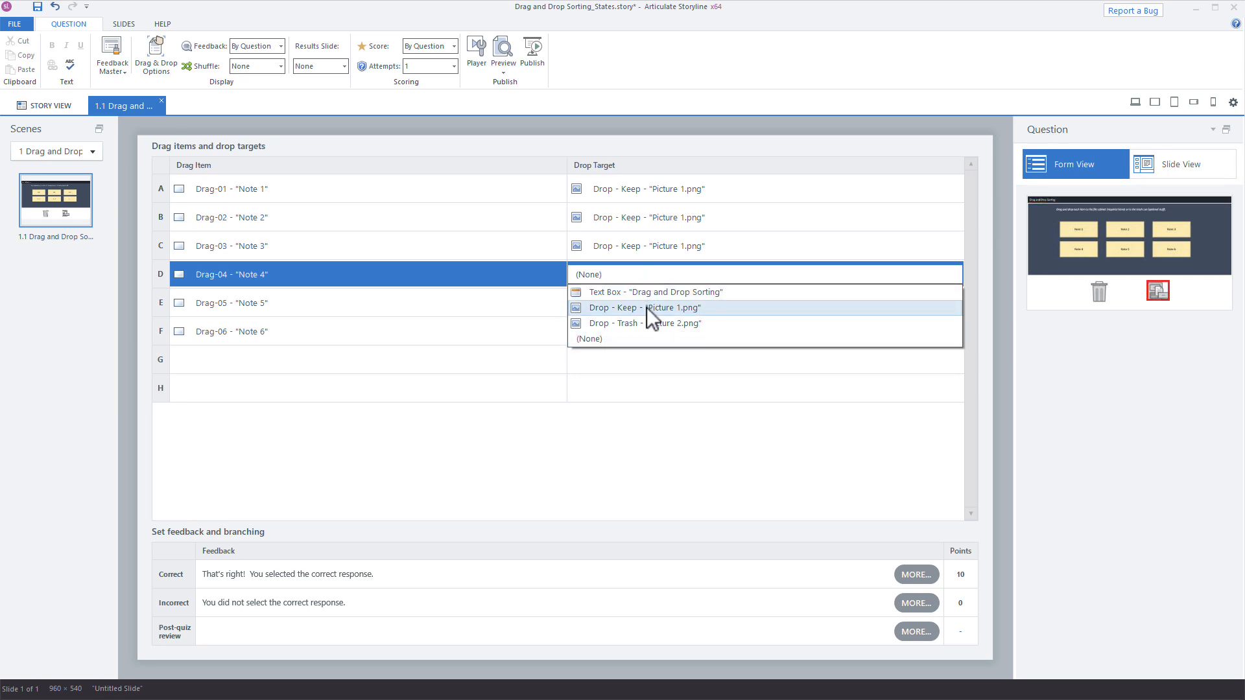
left_click(648, 322)
left_click(644, 303)
left_click(644, 304)
left_click(644, 352)
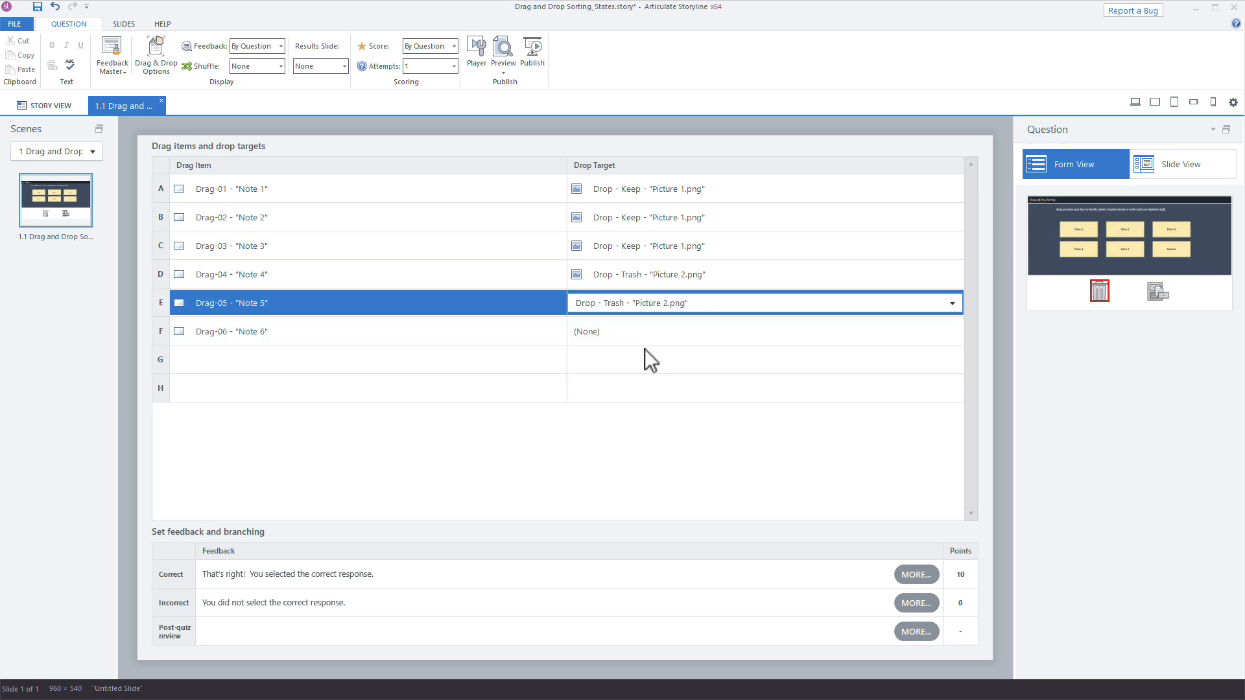
left_click(640, 331)
left_click(641, 332)
left_click(668, 381)
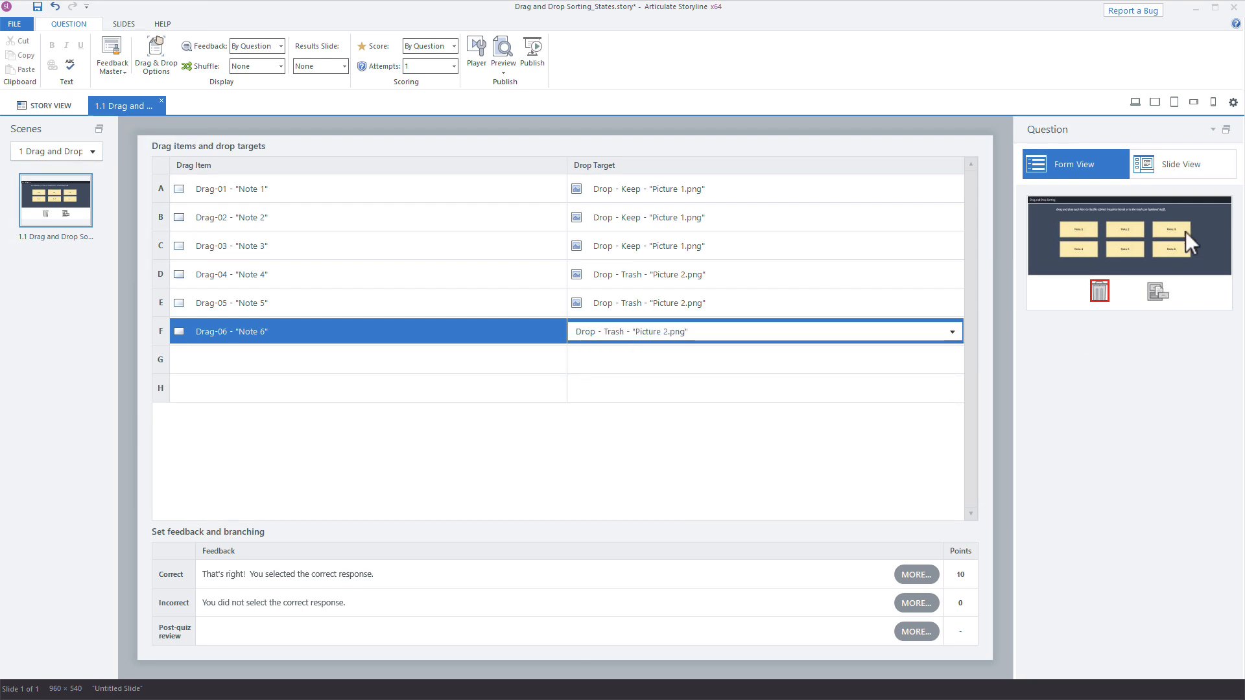
Return to Slide View and look over the Correct and Incorrect feedback layers, ending on the base layer.
left_click(1194, 162)
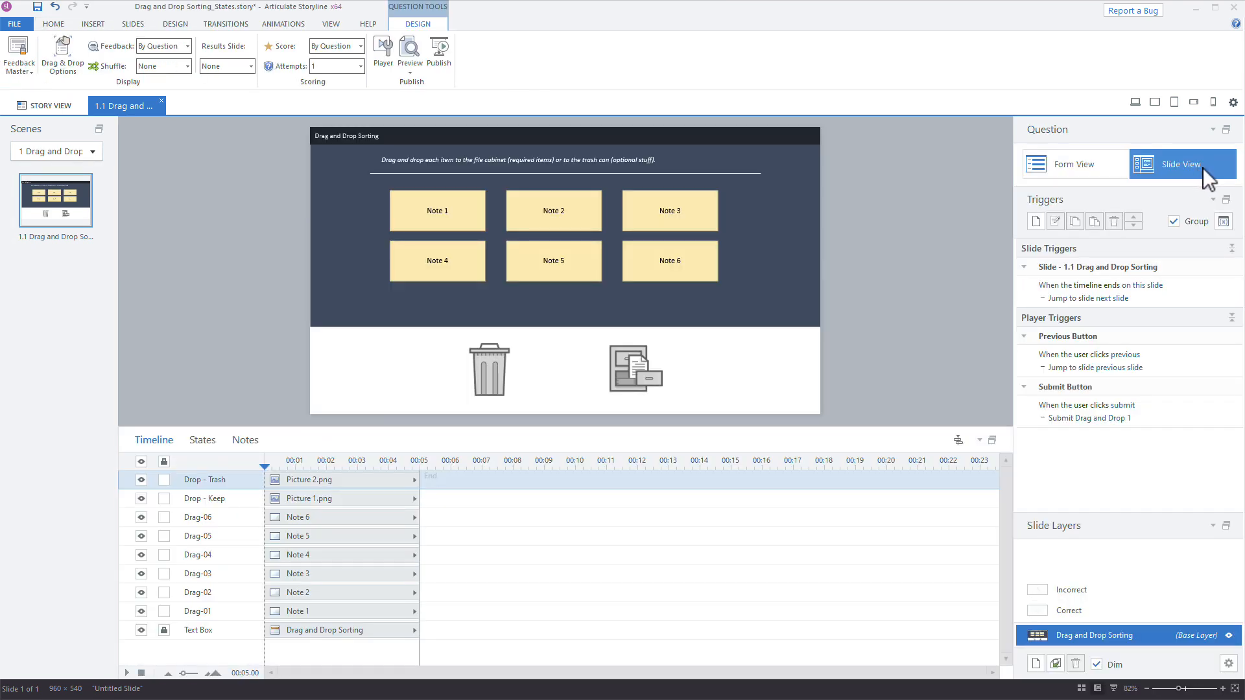
left_click(1108, 610)
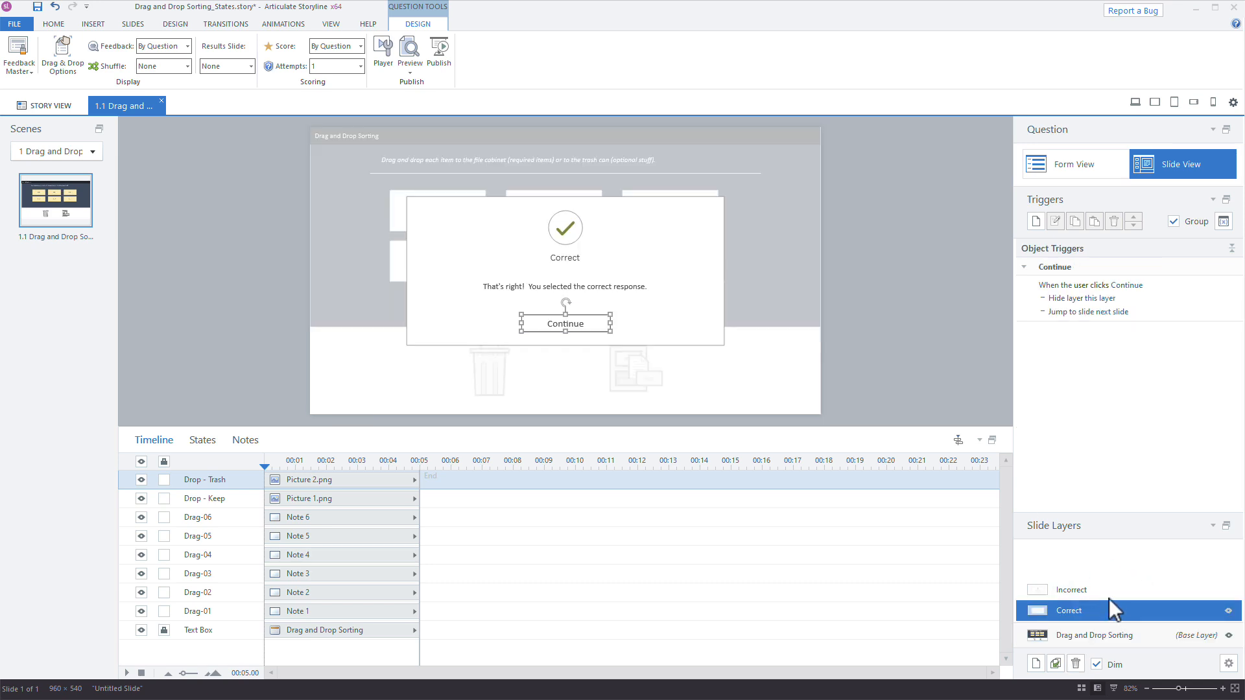
left_click(1102, 590)
left_click(1118, 636)
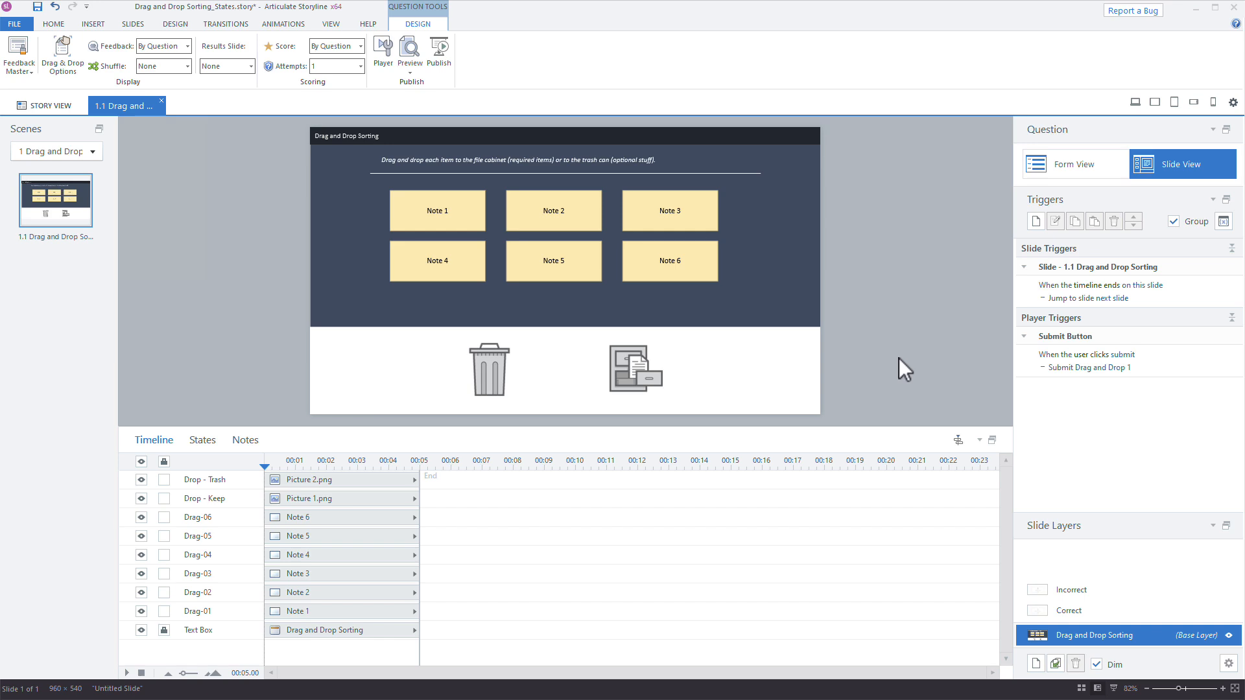
Preview the interaction by sorting all six notes onto the trash can and file cabinet, submit the answers, and close the preview.
left_click(1136, 102)
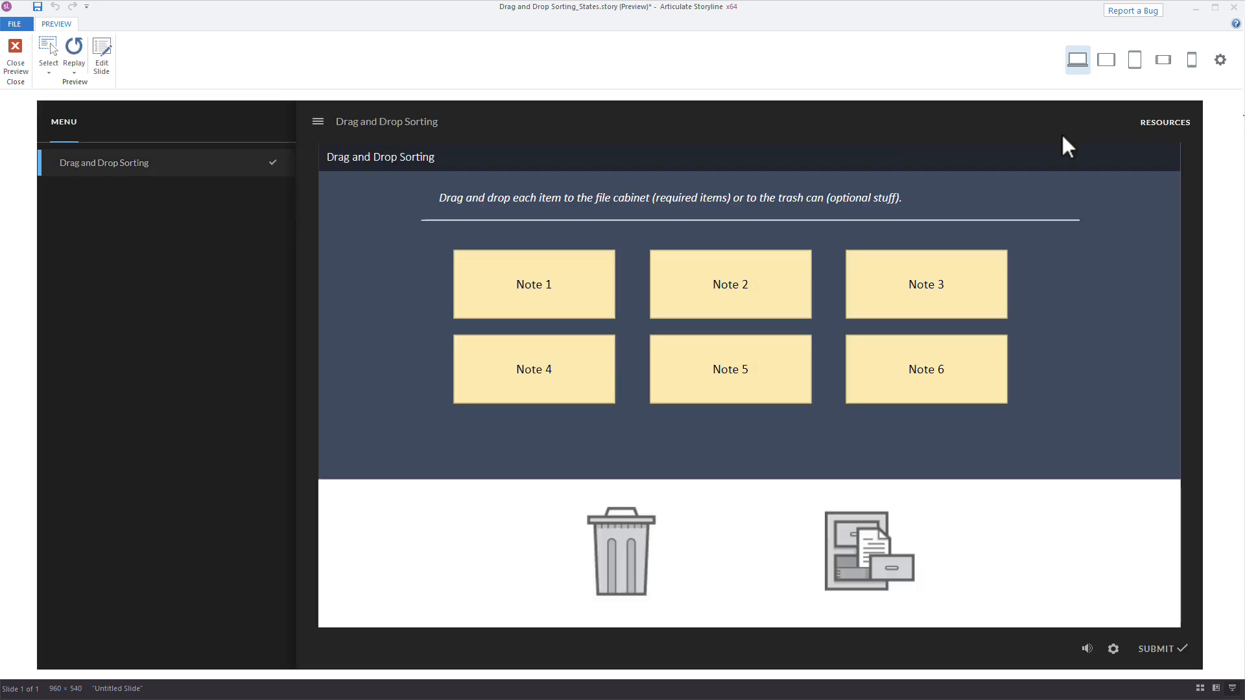
left_click_drag(559, 273, 638, 556)
left_click_drag(563, 401, 920, 594)
left_click_drag(728, 367, 666, 504)
left_click_drag(697, 318, 814, 529)
left_click_drag(934, 300, 753, 542)
left_click_drag(902, 402, 882, 575)
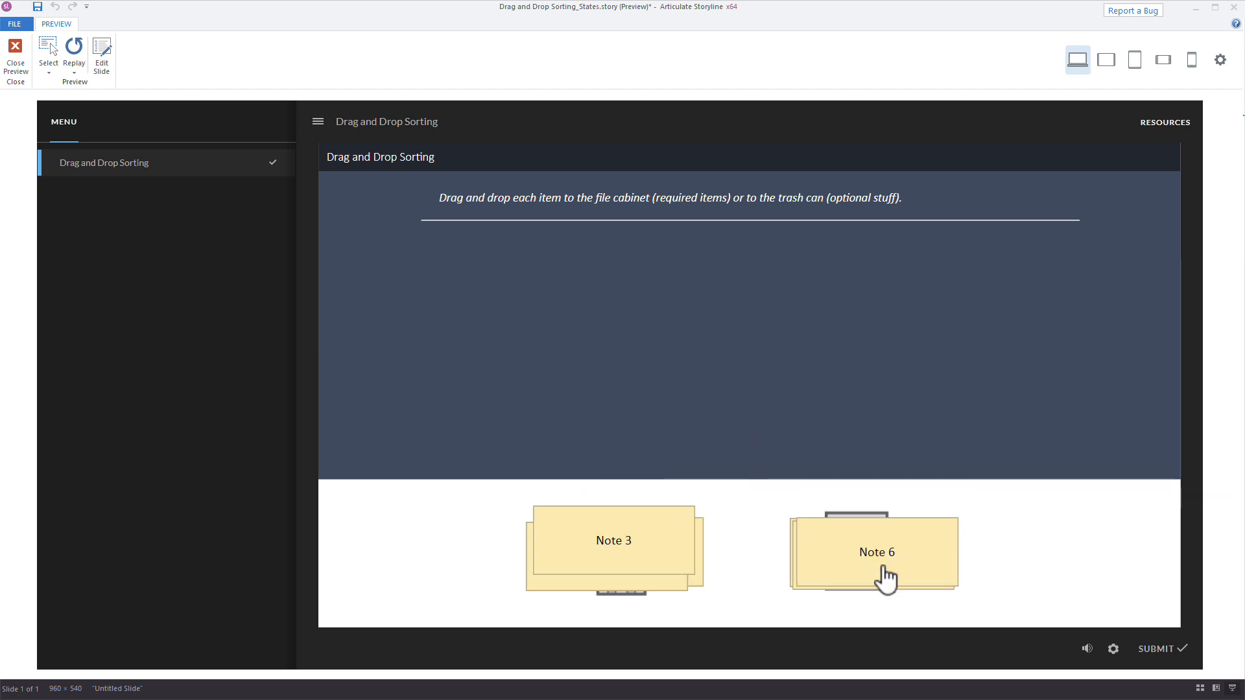
left_click(1167, 649)
key("Escape")
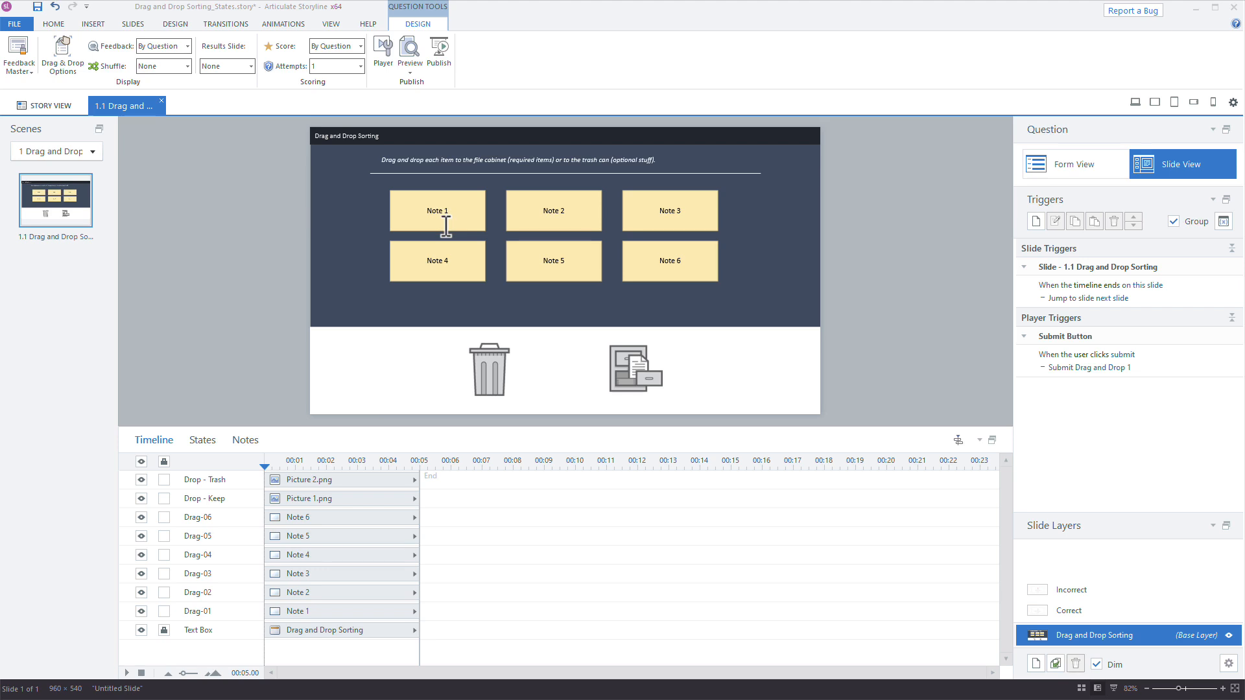
Add the built-in drag-and-drop state Drop Correct to the Note 1 shape.
left_click(426, 191)
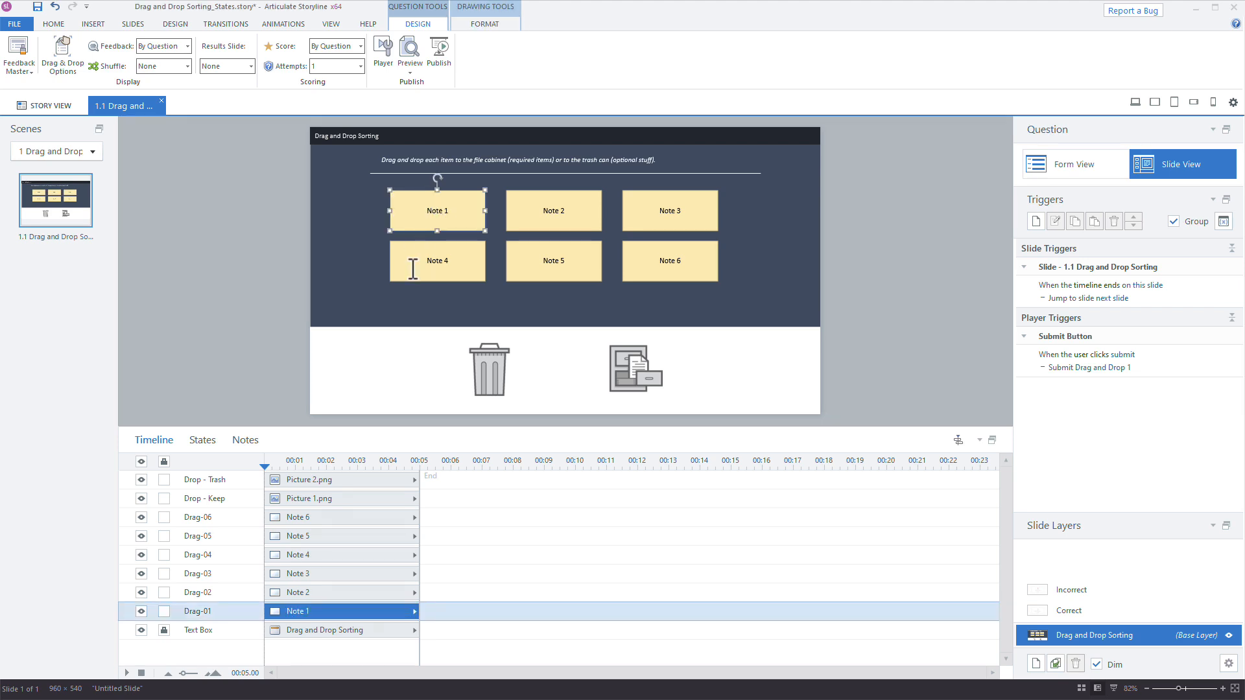
left_click(188, 440)
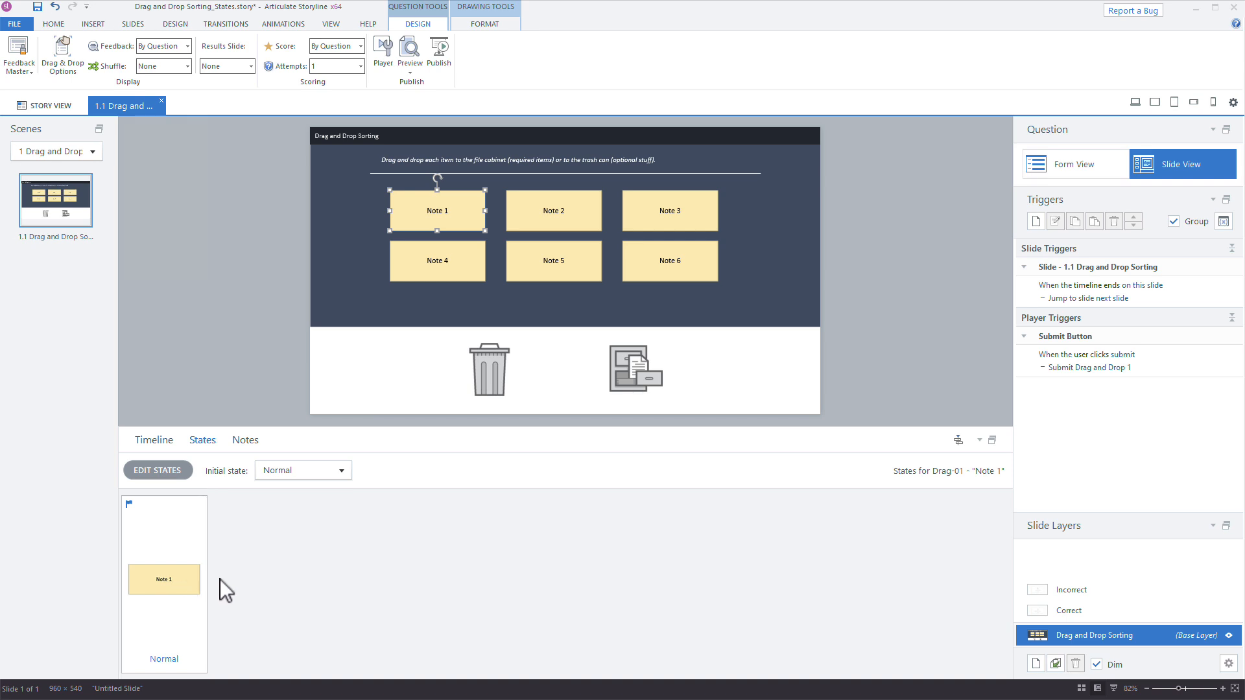
mouse_move(416, 193)
left_mouse_down()
mouse_move(328, 220)
mouse_move(481, 320)
mouse_move(470, 343)
mouse_move(545, 323)
mouse_move(624, 343)
mouse_move(448, 235)
mouse_move(418, 193)
left_mouse_up()
left_click(170, 472)
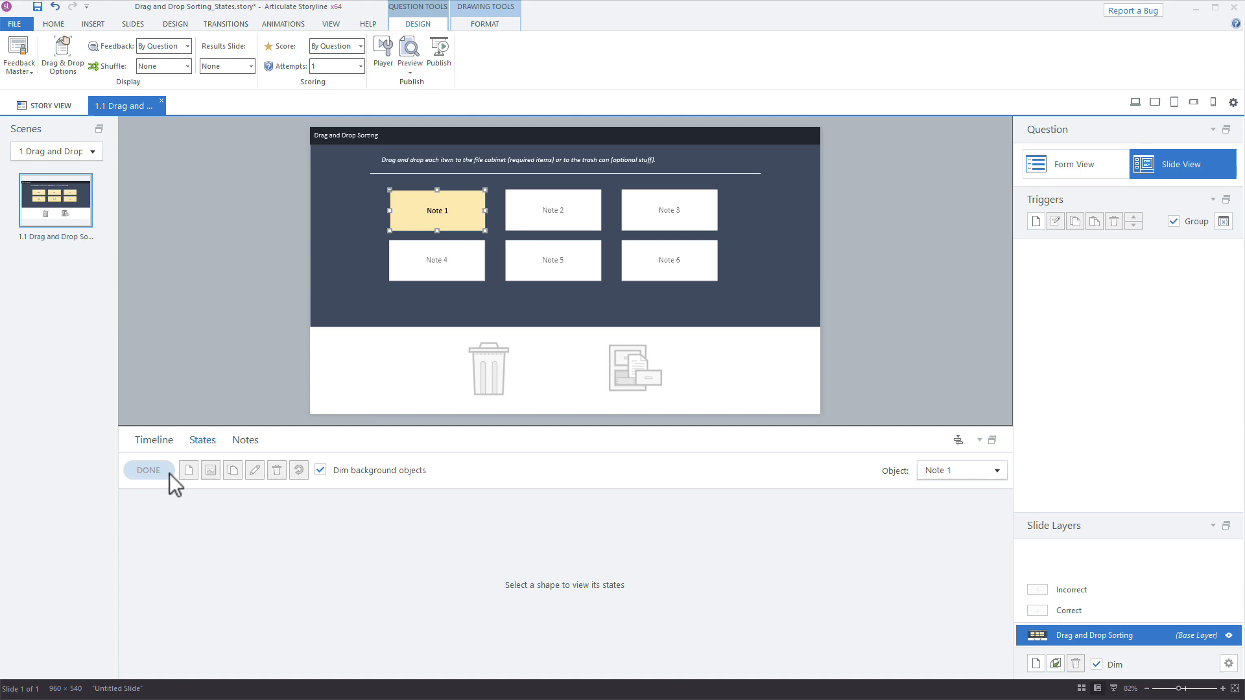
left_click(193, 477)
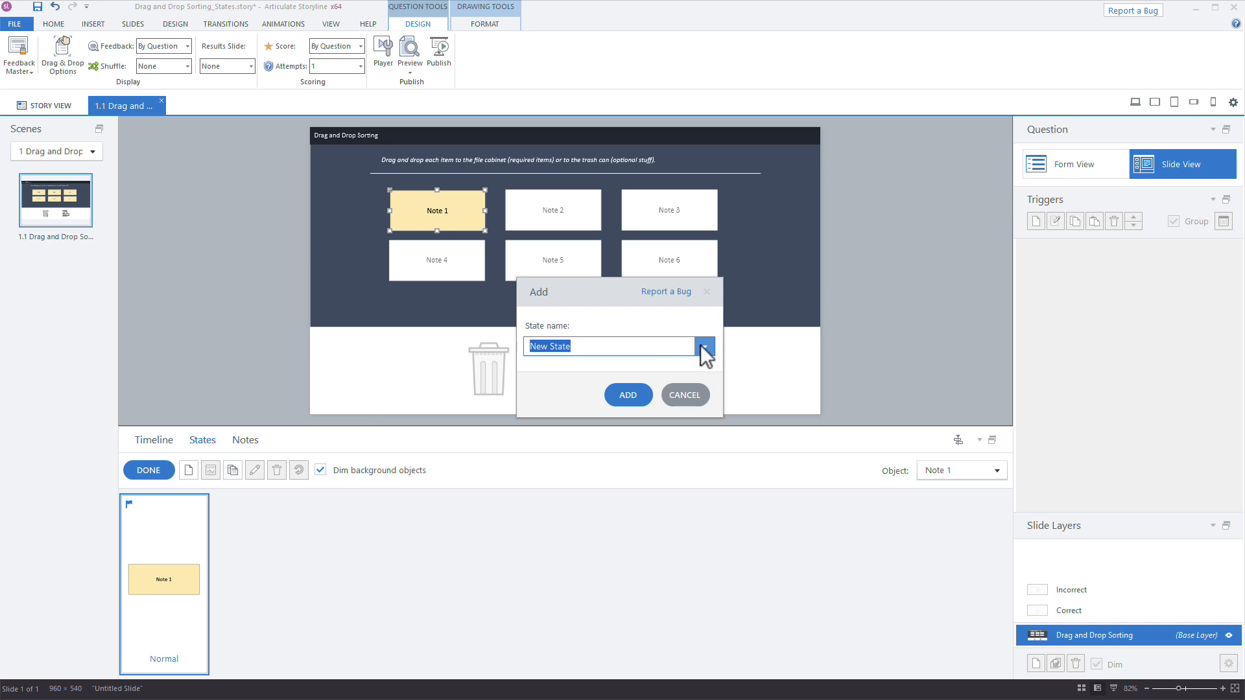
type("sdgfasedgz")
double_click(538, 346)
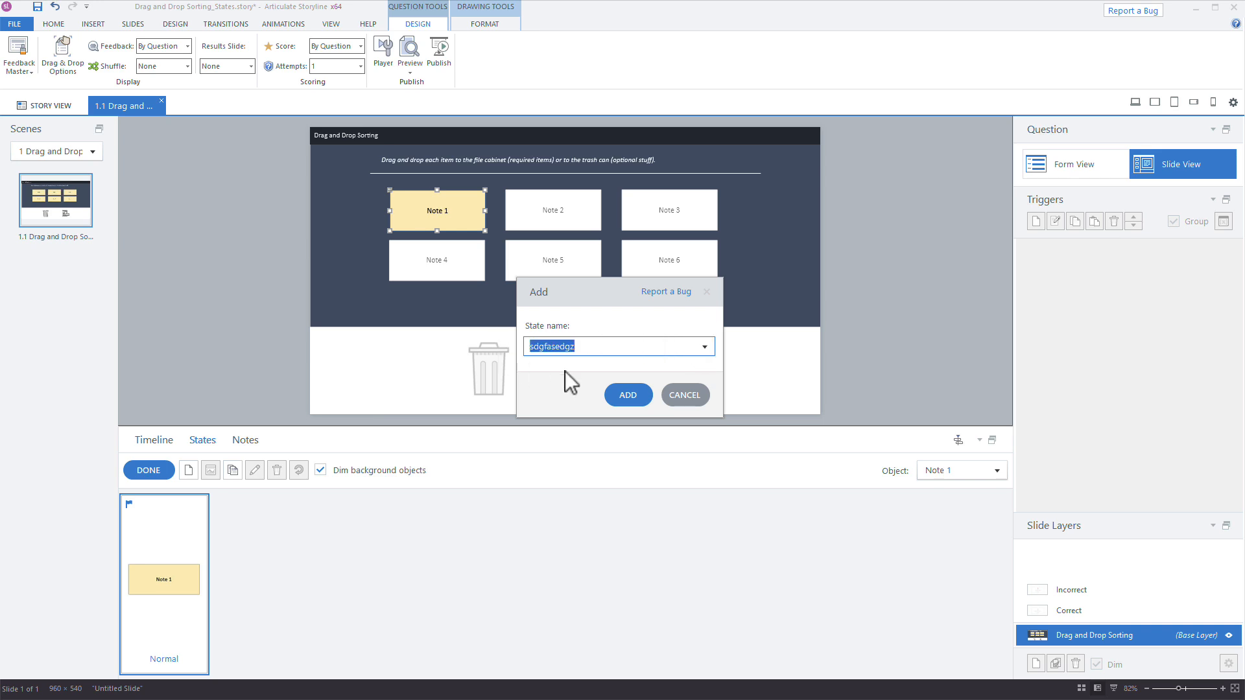
left_click(706, 346)
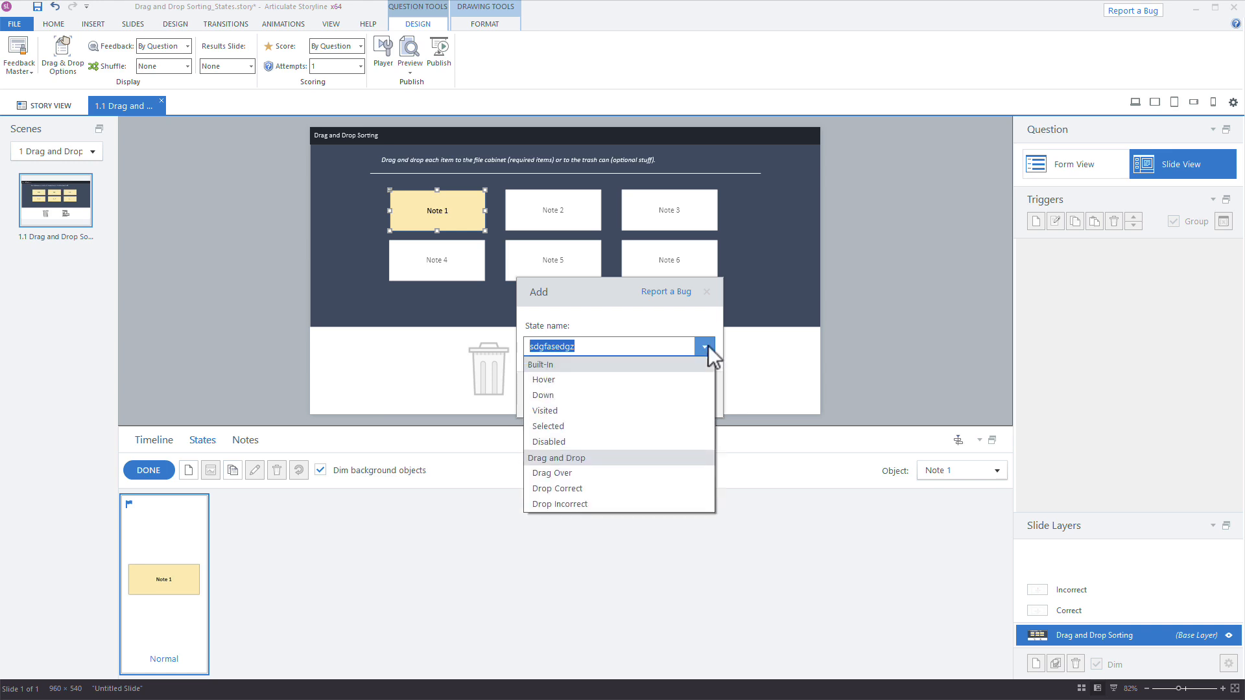
left_click(589, 490)
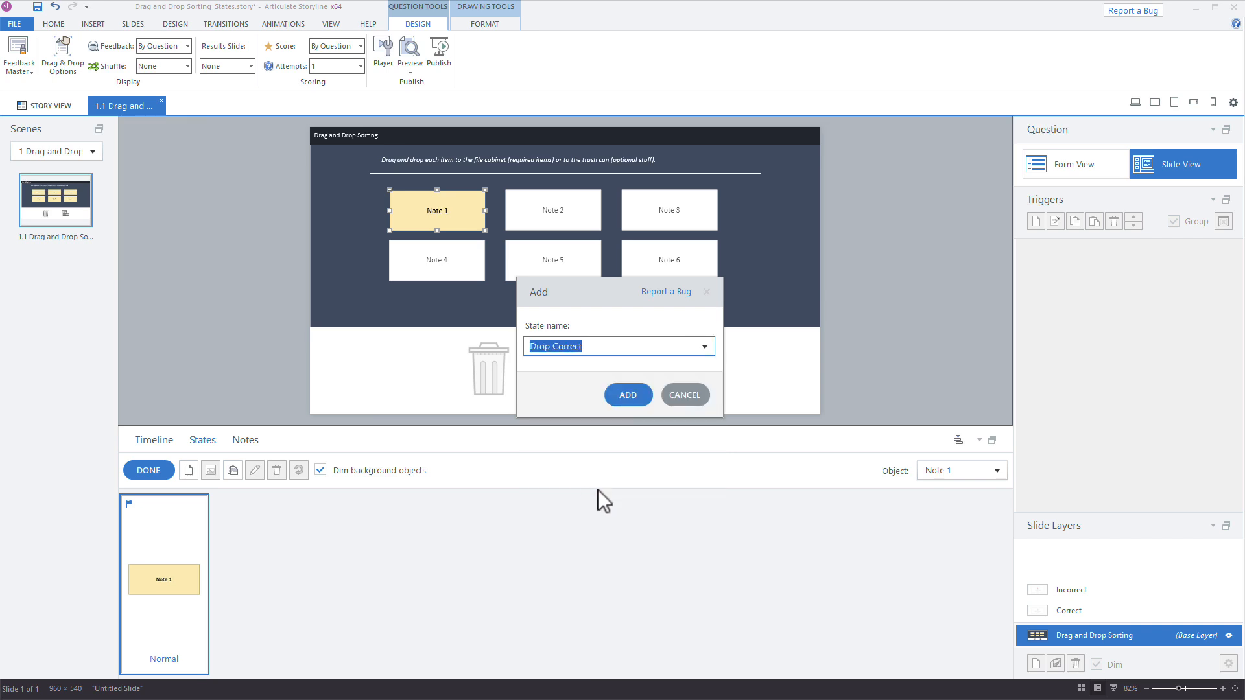
left_click(644, 403)
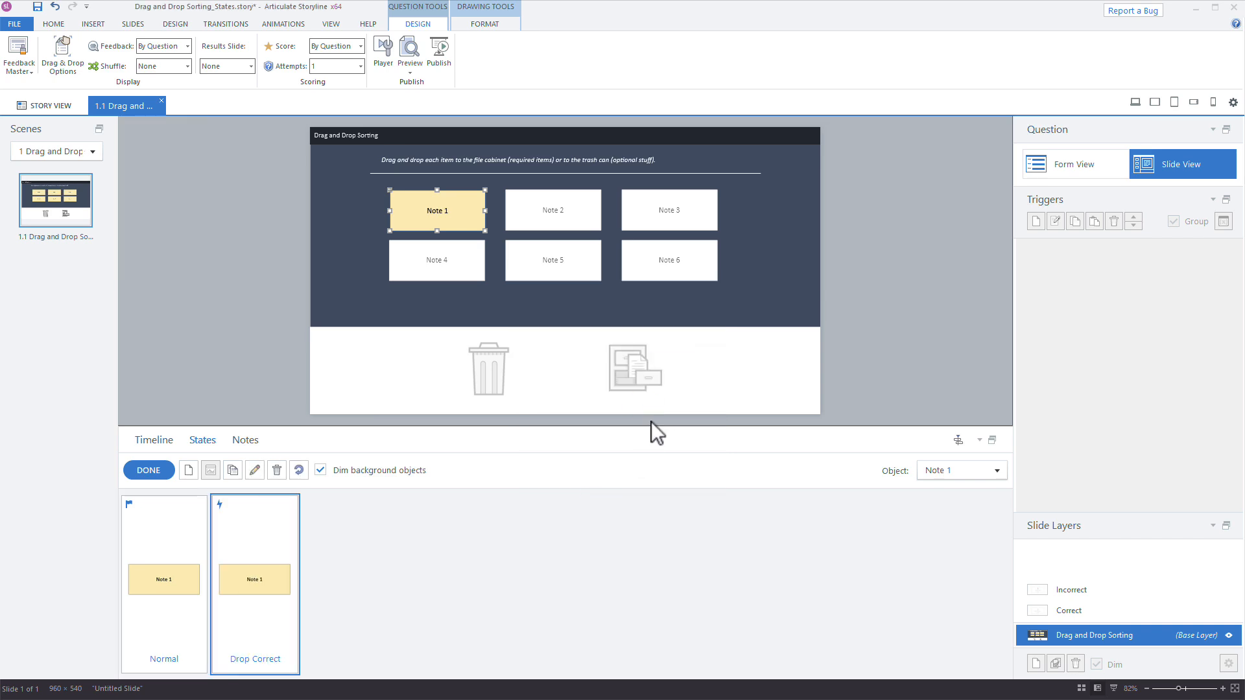
Apply the green filled shape style to Note 1 in its Drop Correct state.
left_click(488, 25)
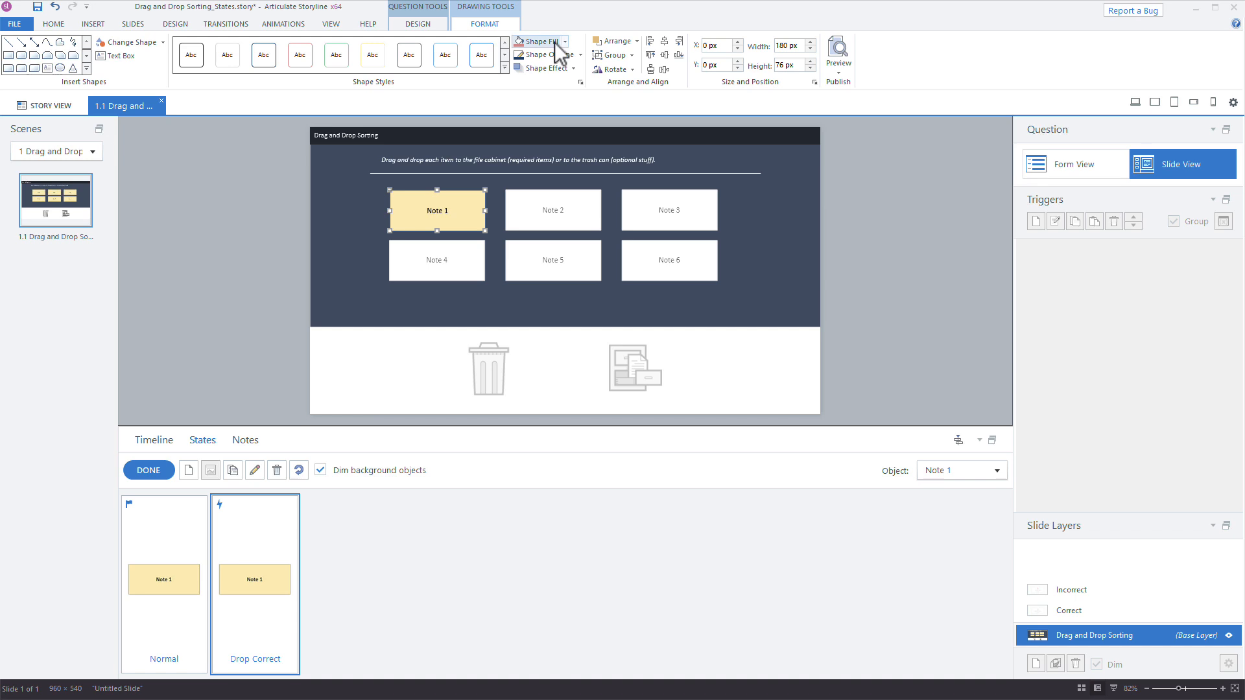
left_click(509, 68)
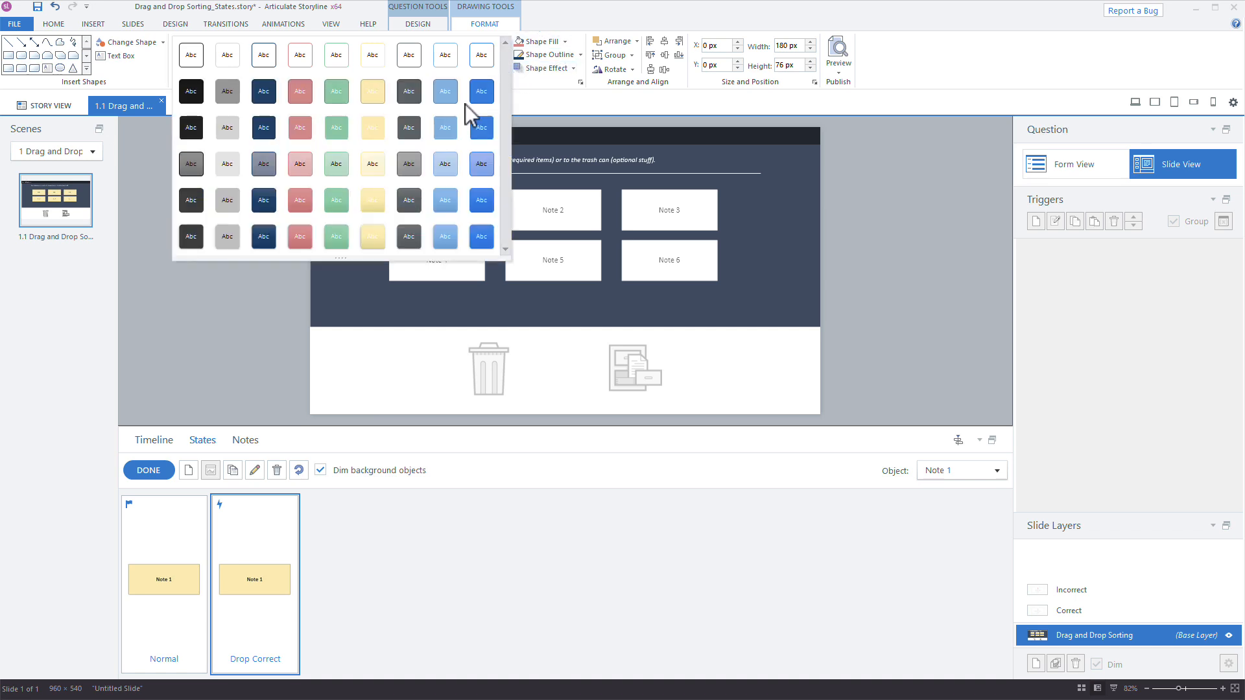
left_click(343, 97)
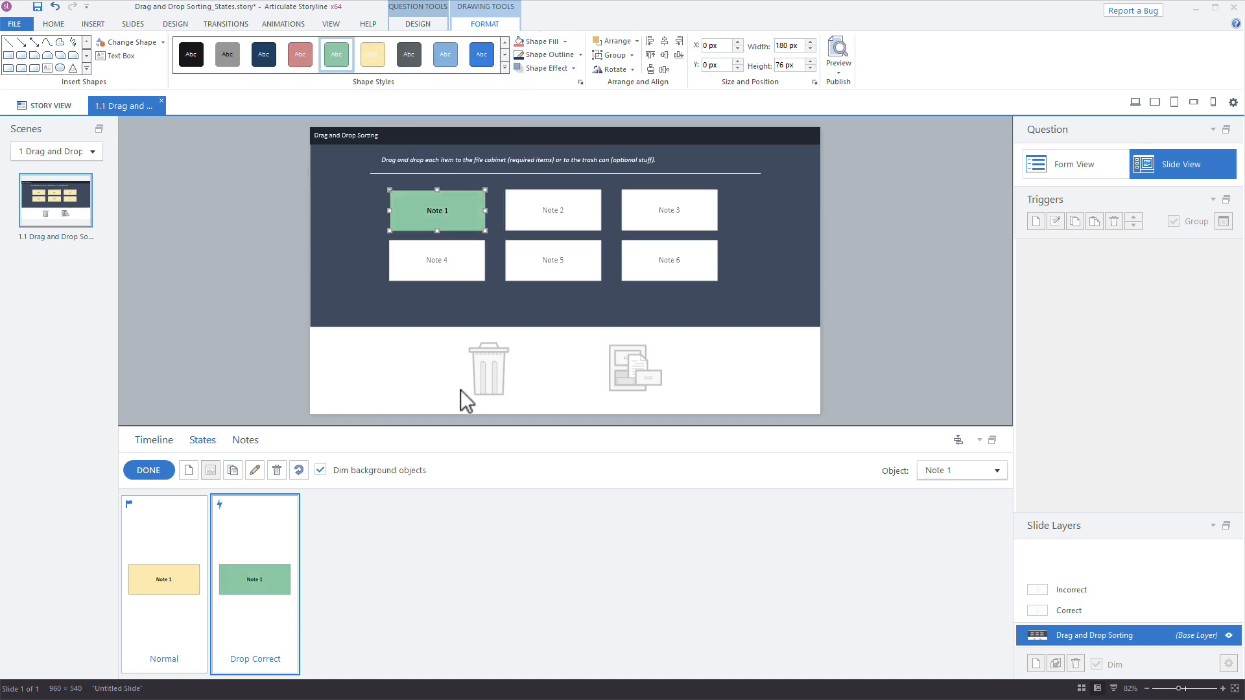
Add the built-in Drop Incorrect state to Note 1 and give it the red filled shape style.
left_click(189, 470)
left_click(709, 352)
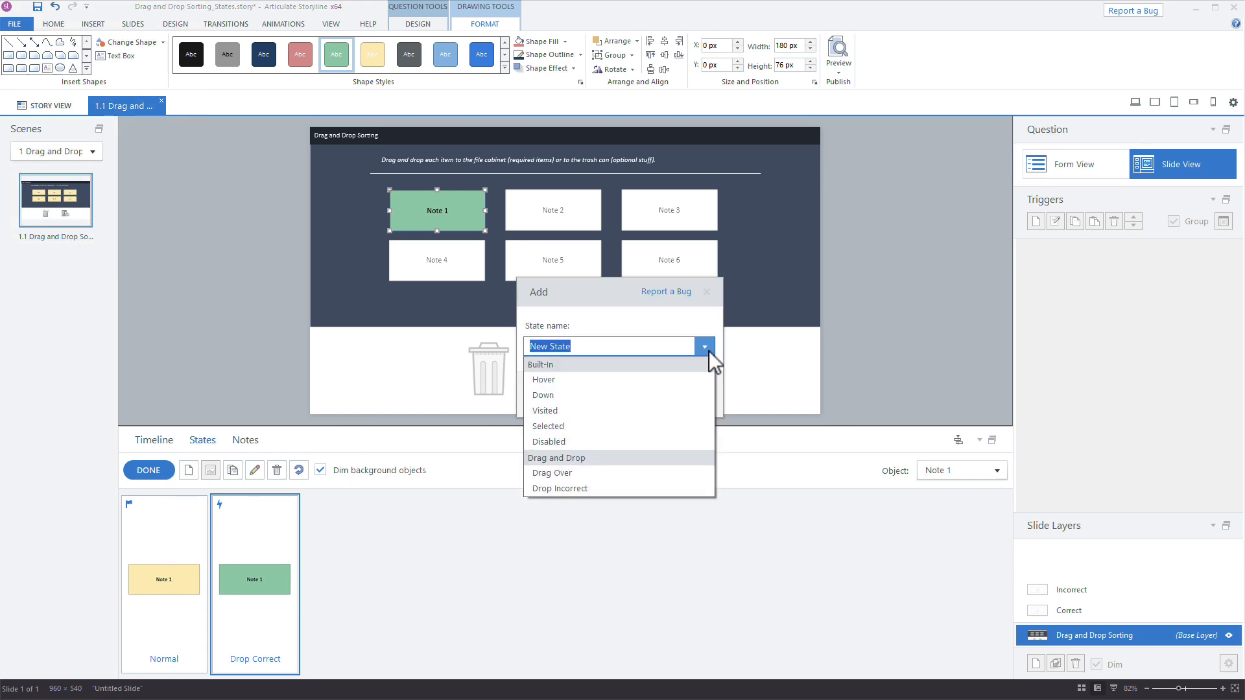
left_click(582, 490)
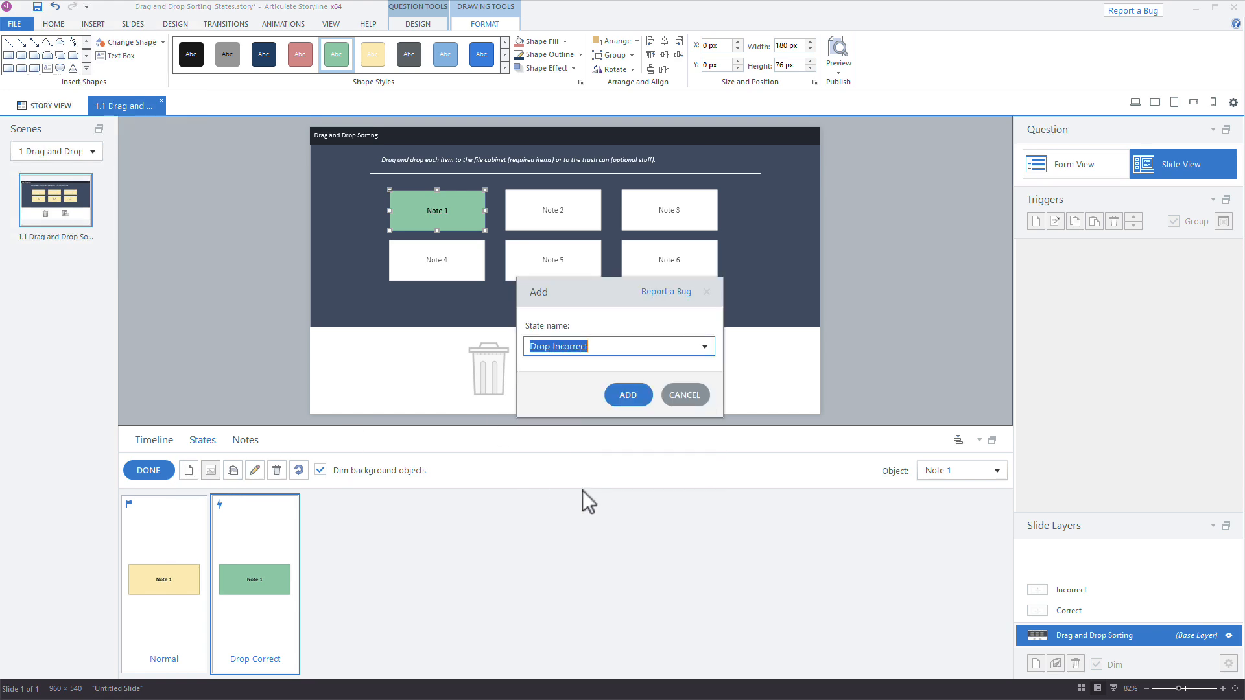
left_click(626, 400)
left_click(300, 53)
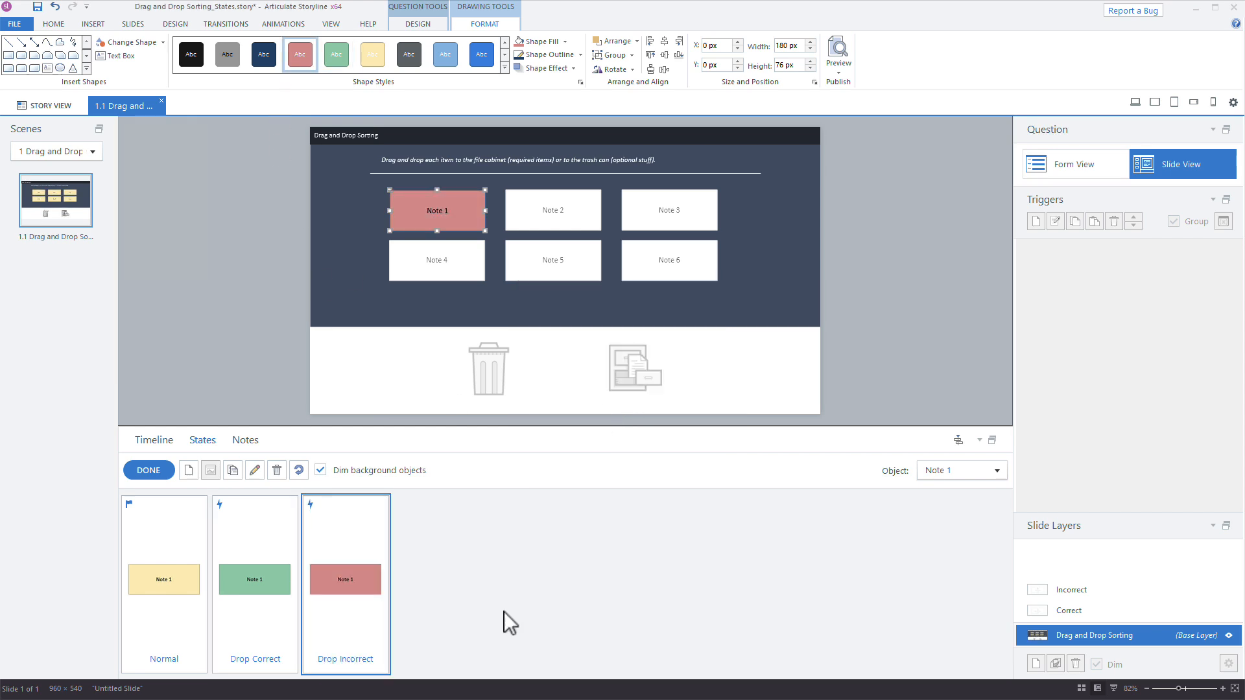
Compare Note 1's Drop Correct and Drop Incorrect states, including the label text inside the shape.
left_click(255, 585)
left_click(330, 585)
left_click(251, 581)
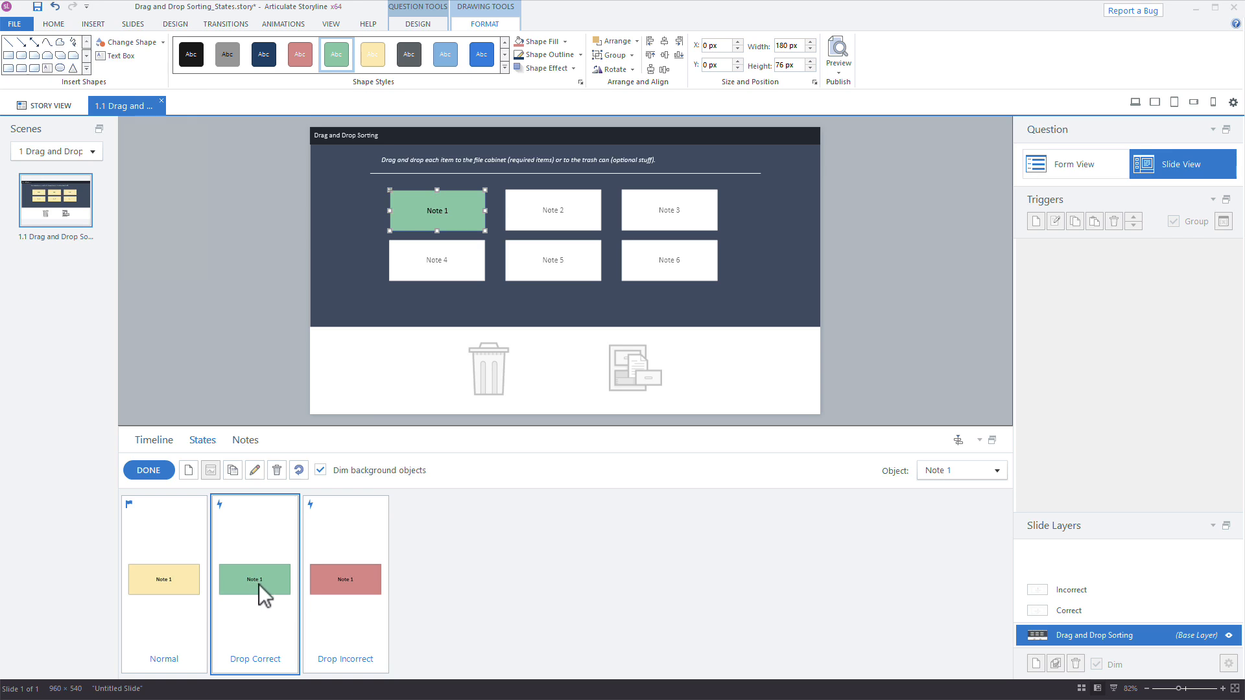
left_click(338, 572)
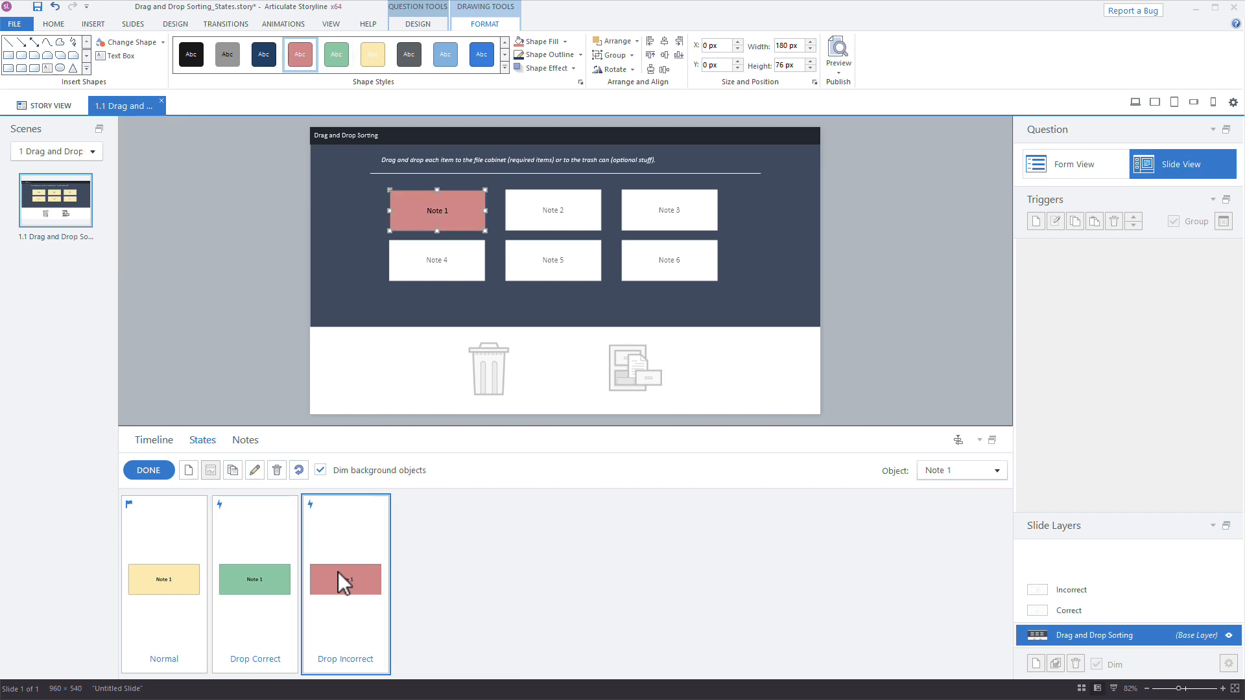
left_click_drag(453, 213, 421, 213)
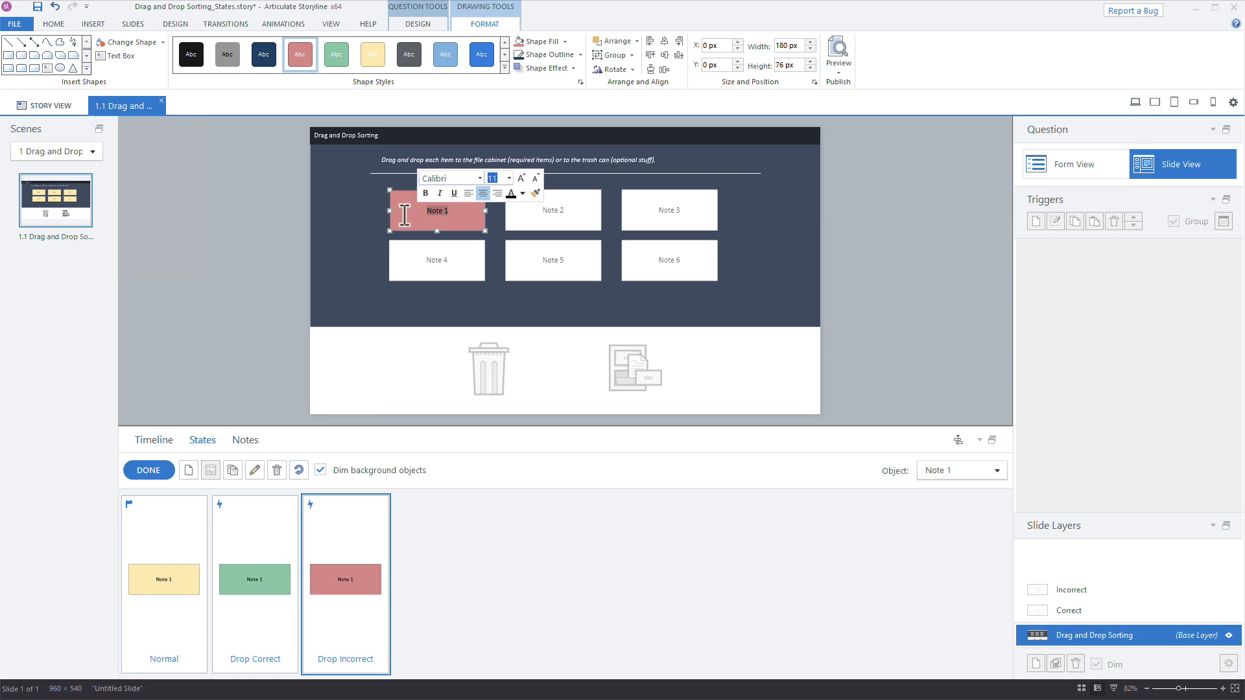
left_click(485, 220)
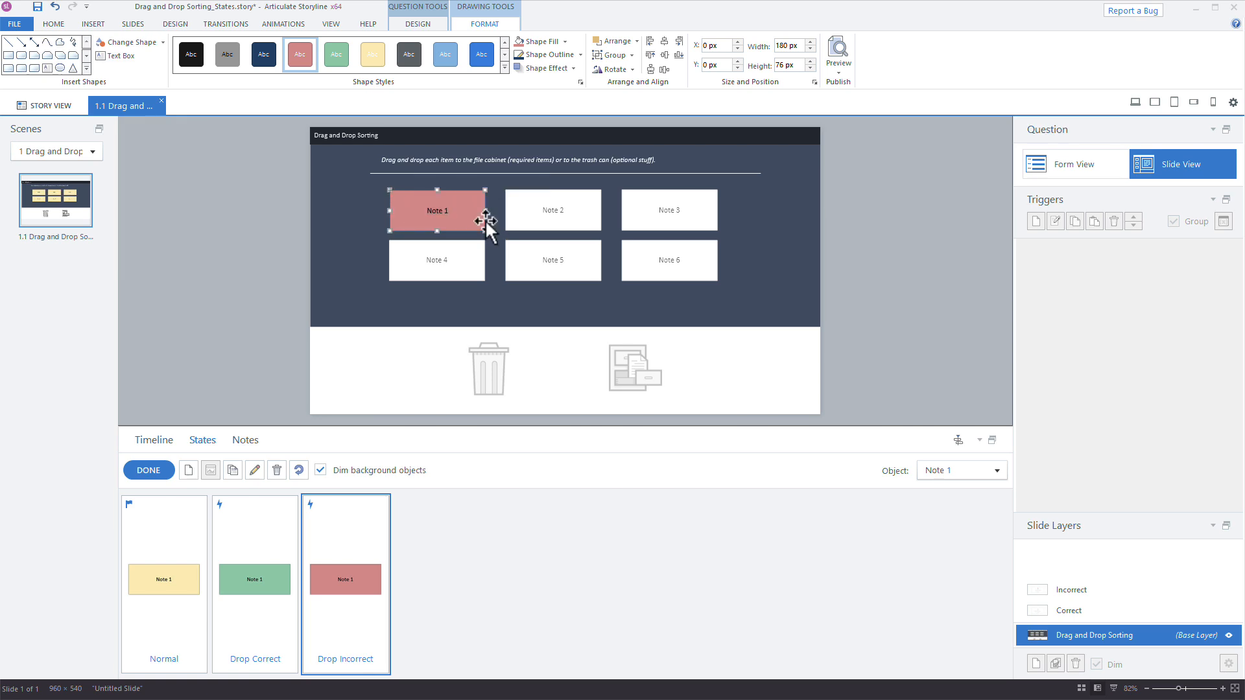
left_click(282, 574)
left_click(327, 571)
Finish editing Note 1's states and save the project.
left_click(158, 473)
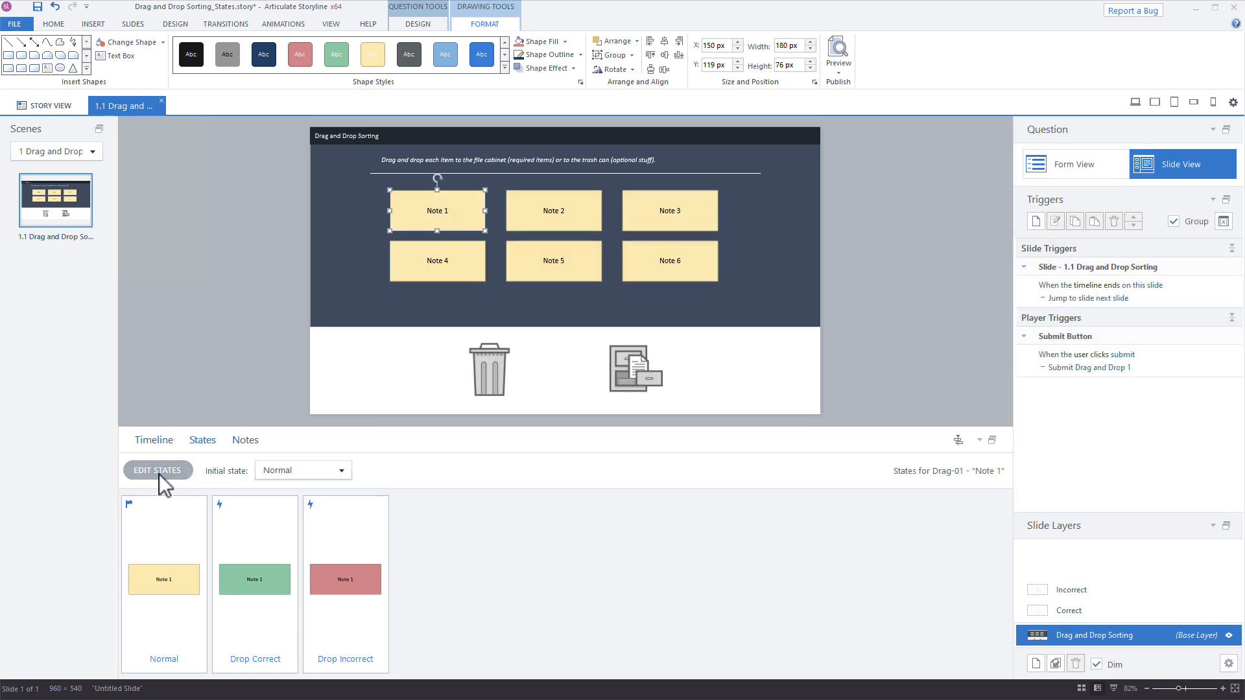
key("ctrl+s")
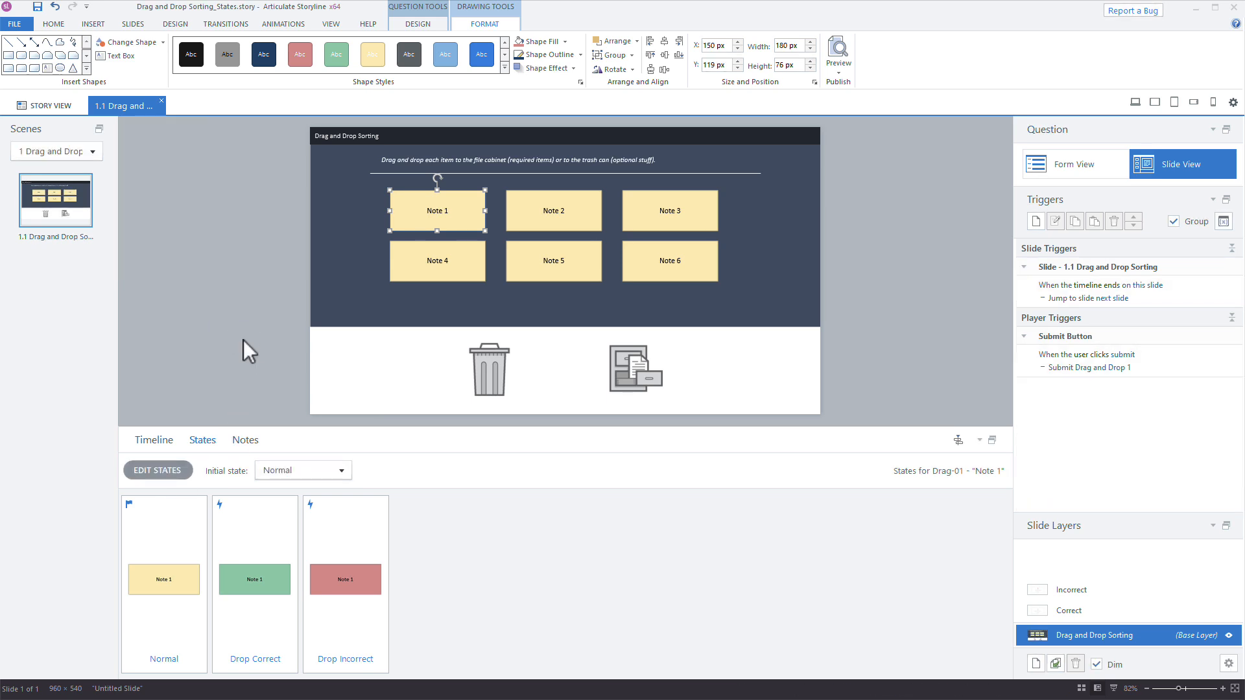
Copy Note 1's formatting and states to Notes 2, 3, 4, 5 and 6 with the Format Painter.
left_click(56, 25)
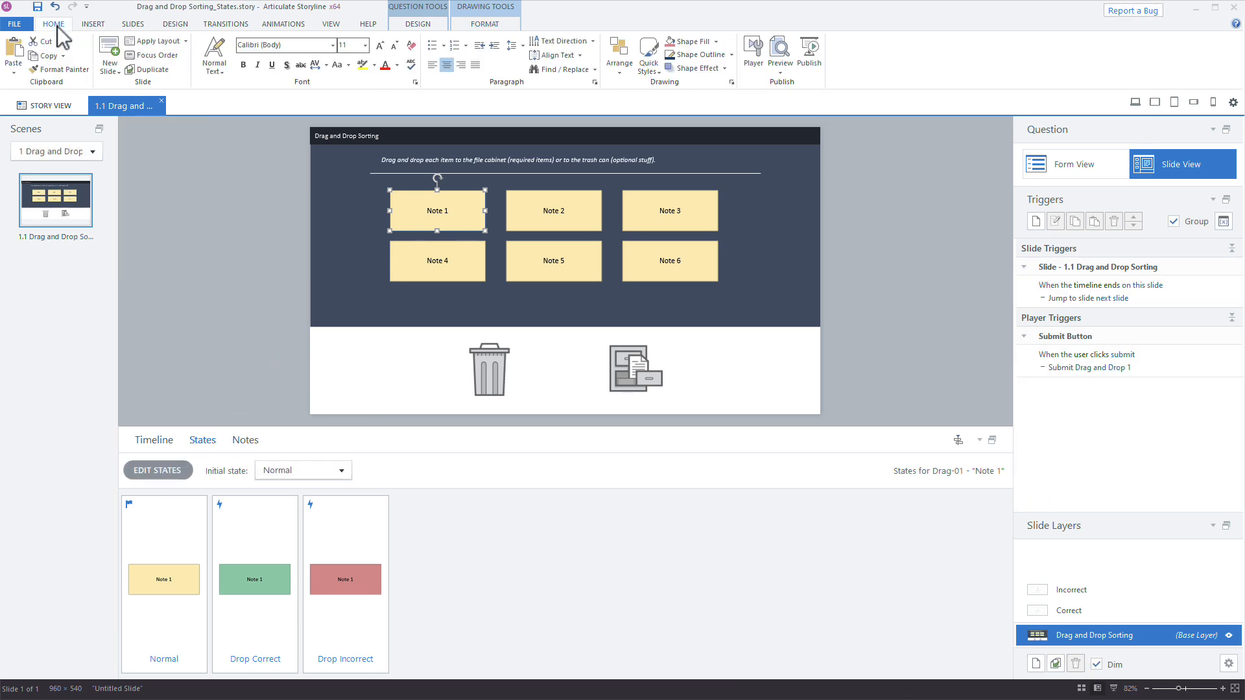
left_click(56, 69)
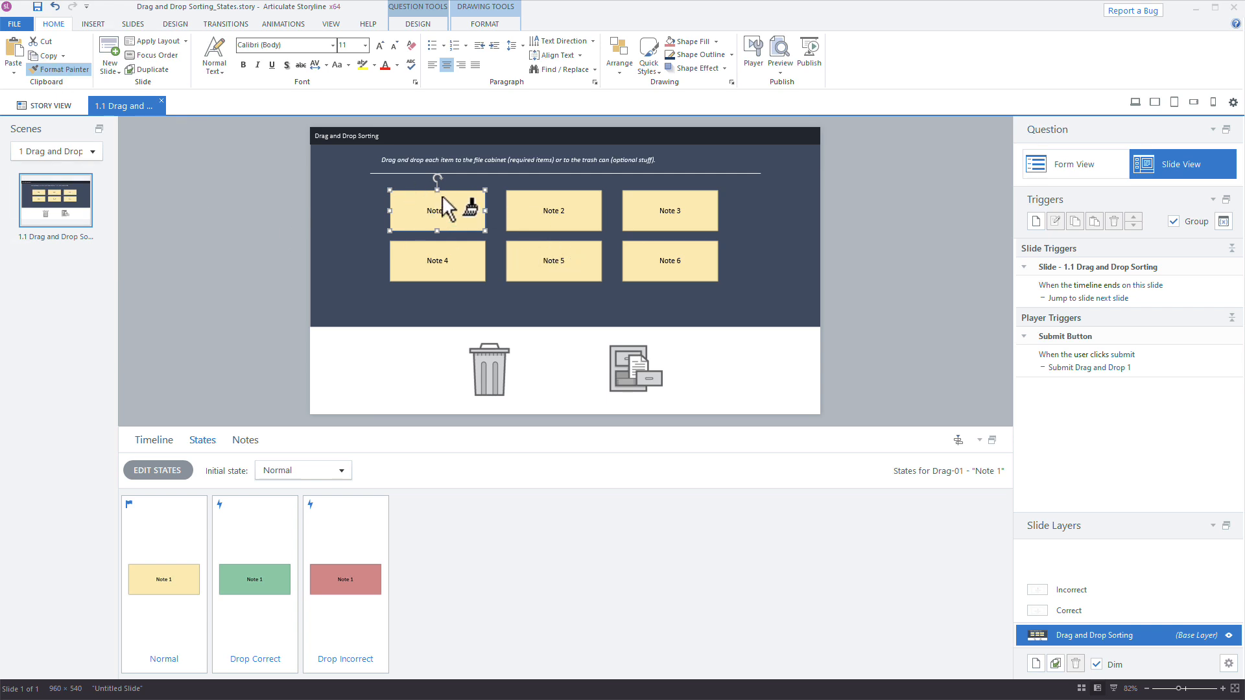
left_click(538, 219)
left_click(640, 223)
left_click(649, 251)
left_click(583, 273)
left_click(446, 275)
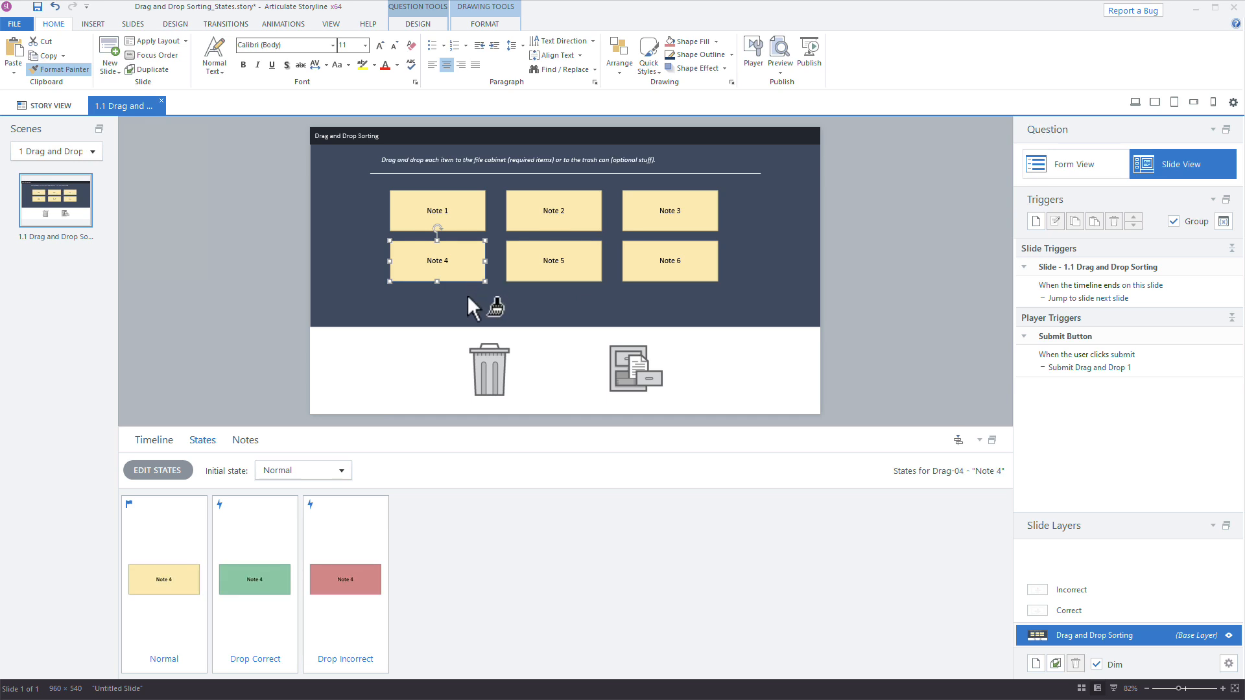
left_click(274, 279)
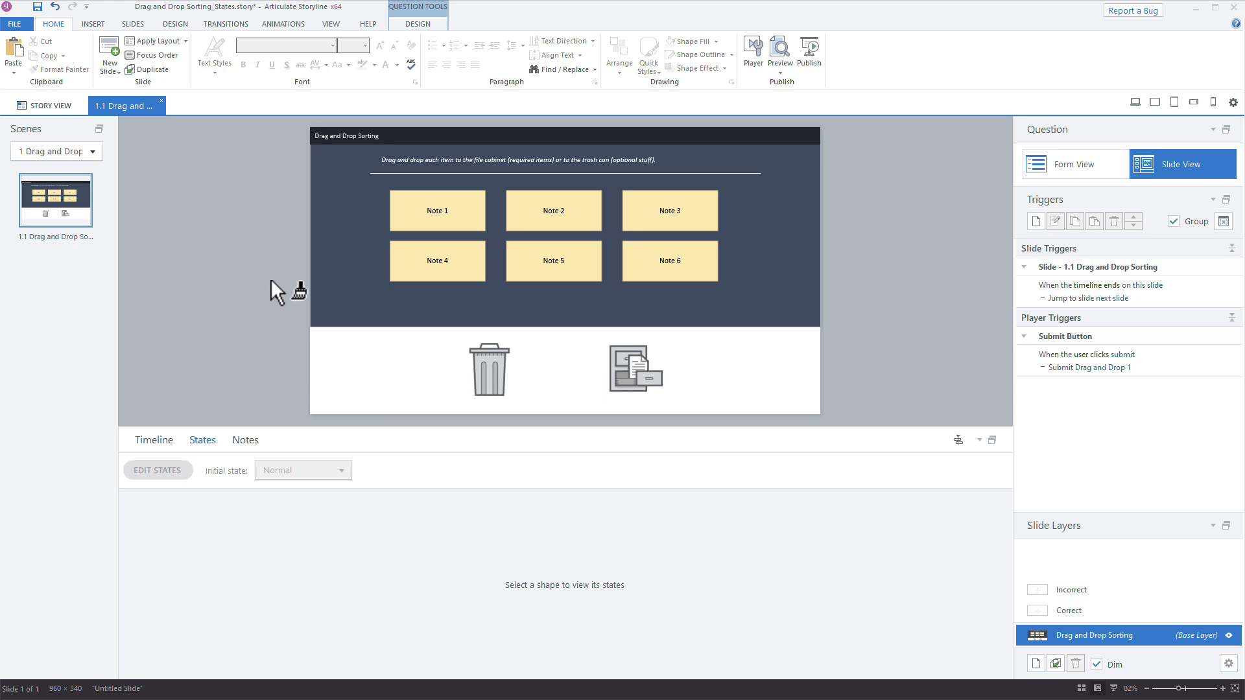
Review the slide's timeline and check Note 4's Drop Correct state.
left_click(156, 440)
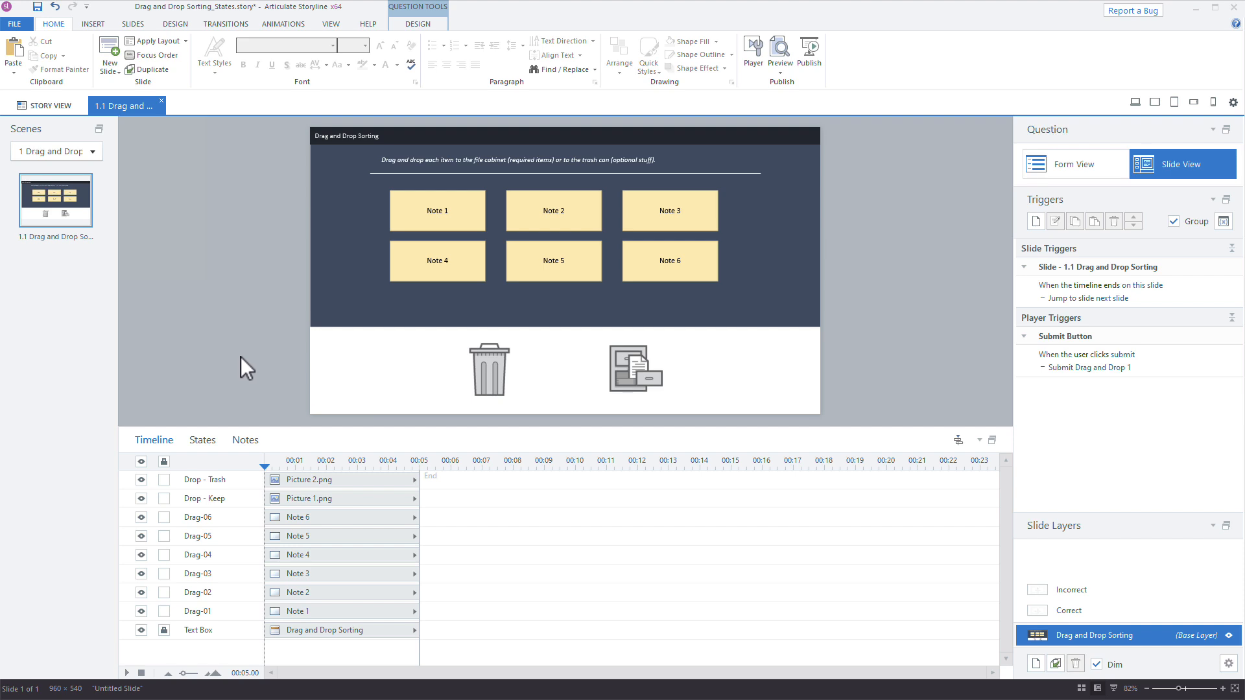
left_click(445, 276)
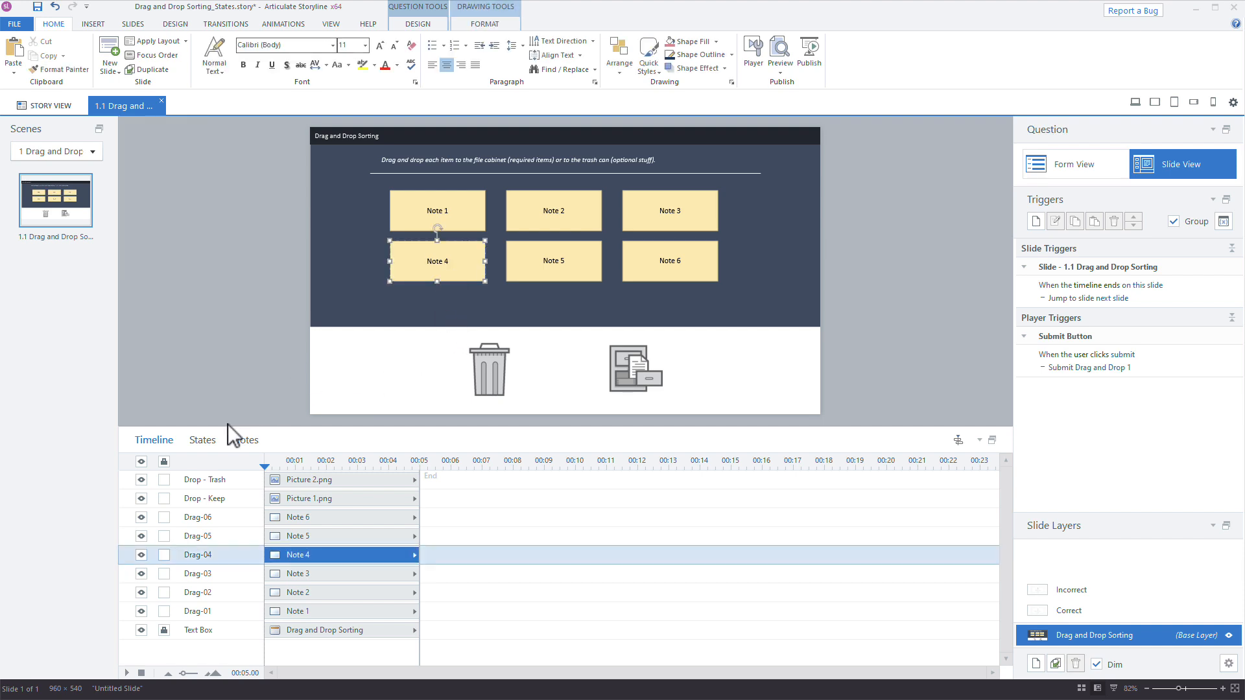
left_click(203, 439)
left_click(272, 571)
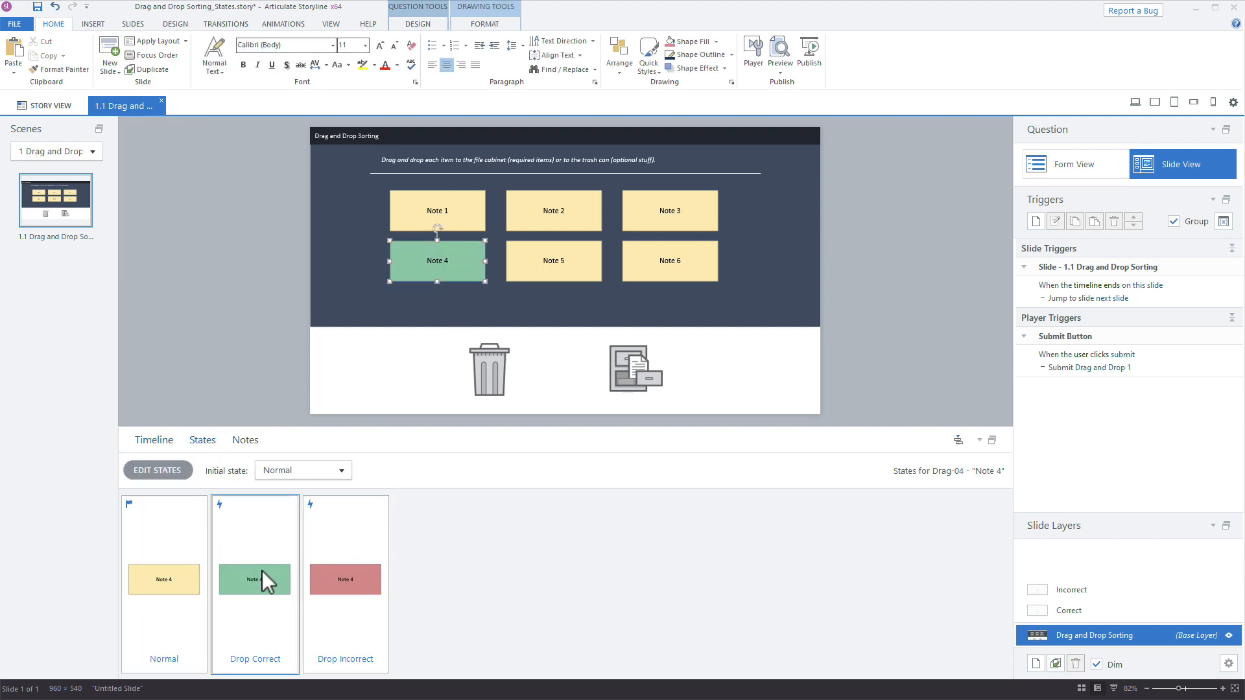
Preview the slide, sort Notes 1, 3 and 4 to the trash can and Notes 2, 5 and 6 to the file cabinet, submit, and close the preview.
left_click(1135, 103)
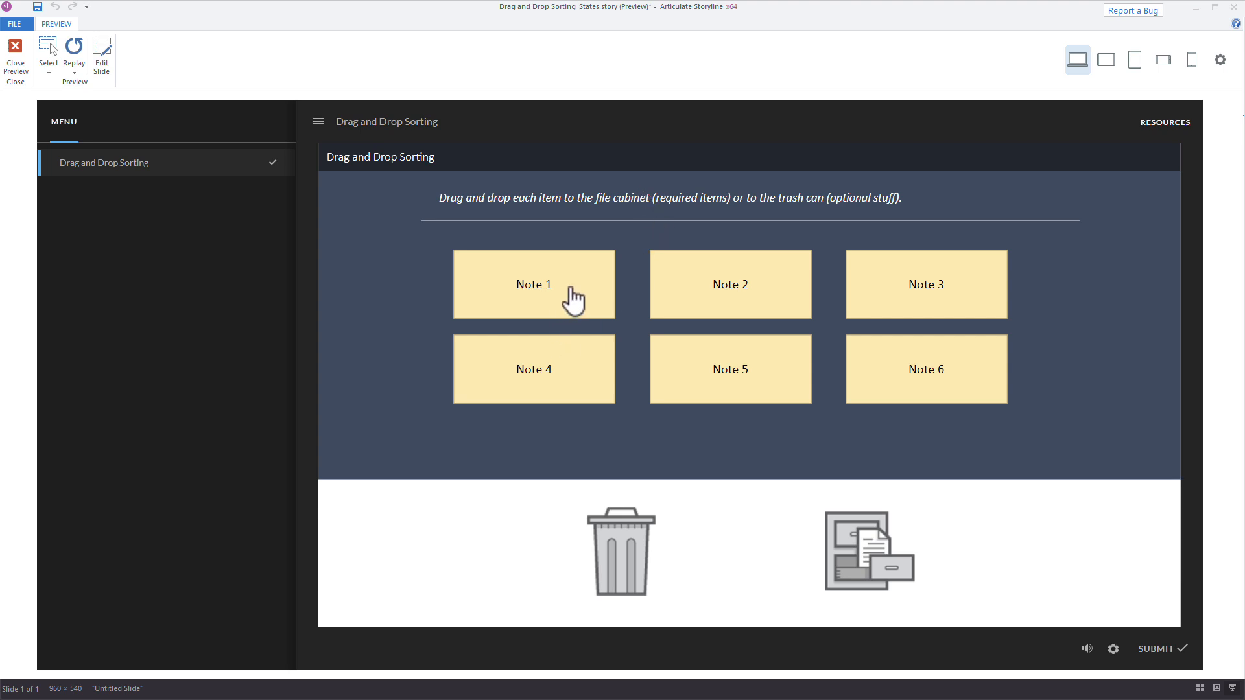
left_click_drag(564, 300, 662, 546)
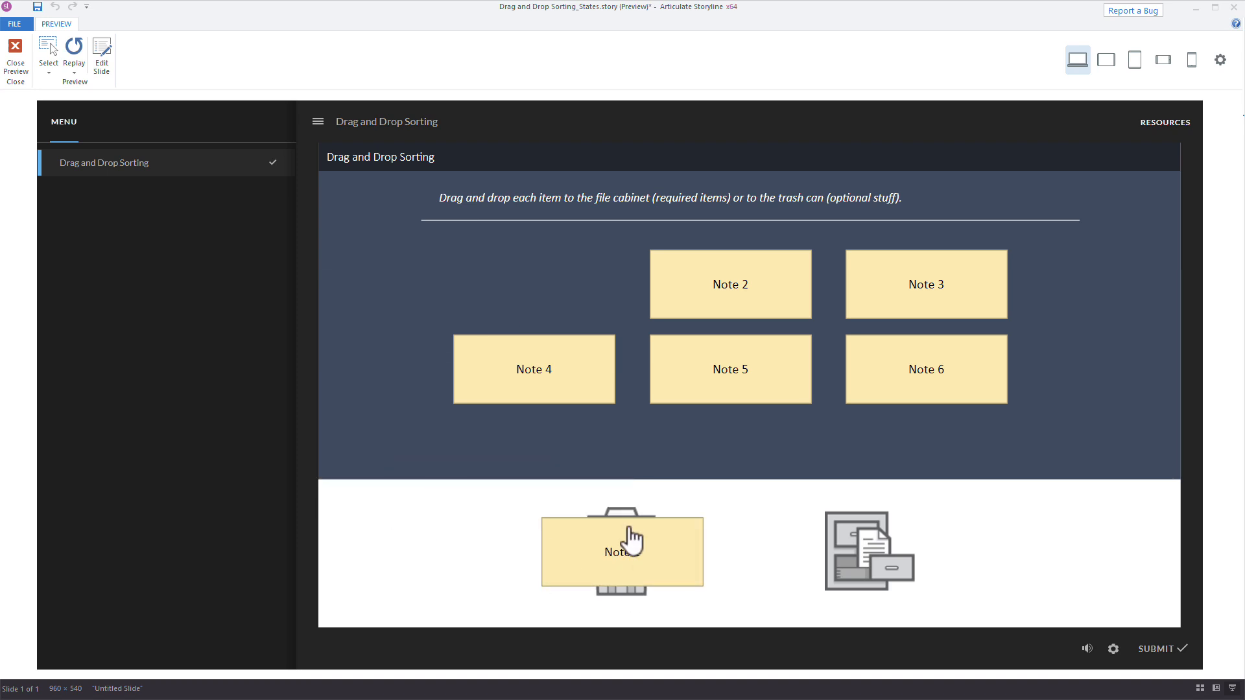
left_click_drag(756, 375, 856, 540)
left_click_drag(885, 399, 840, 563)
left_click_drag(879, 318, 594, 565)
left_click_drag(570, 409, 633, 555)
left_click_drag(725, 313, 843, 570)
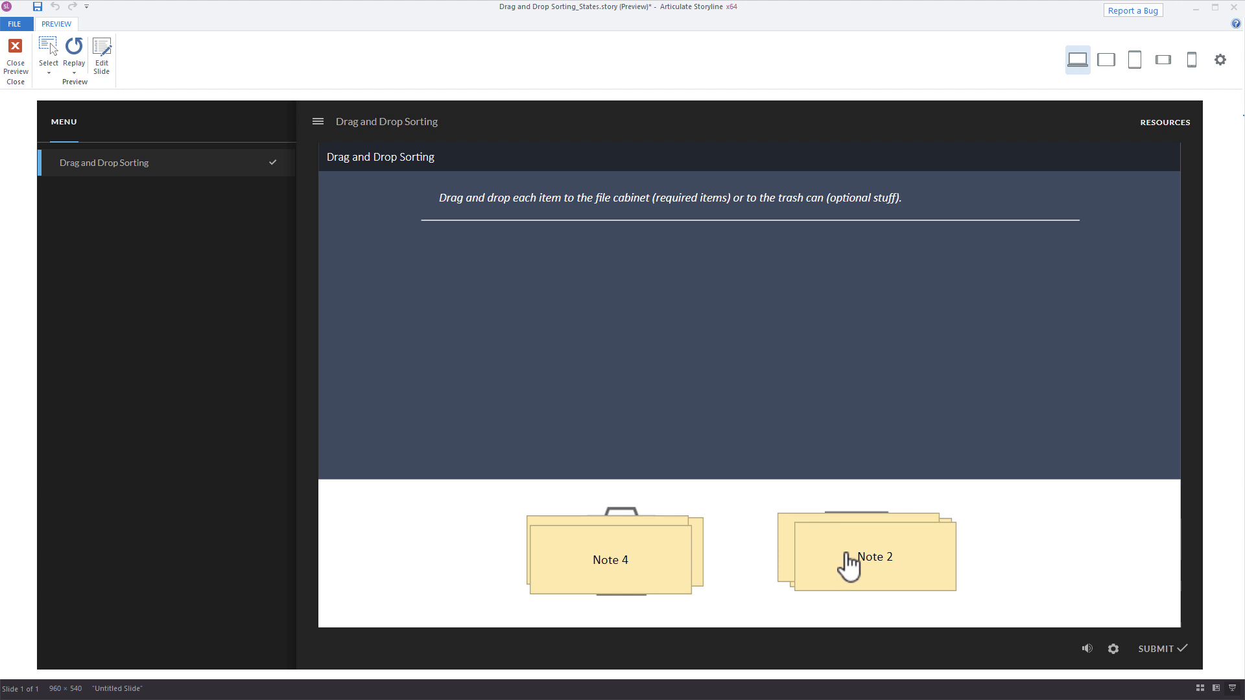
left_click(1175, 654)
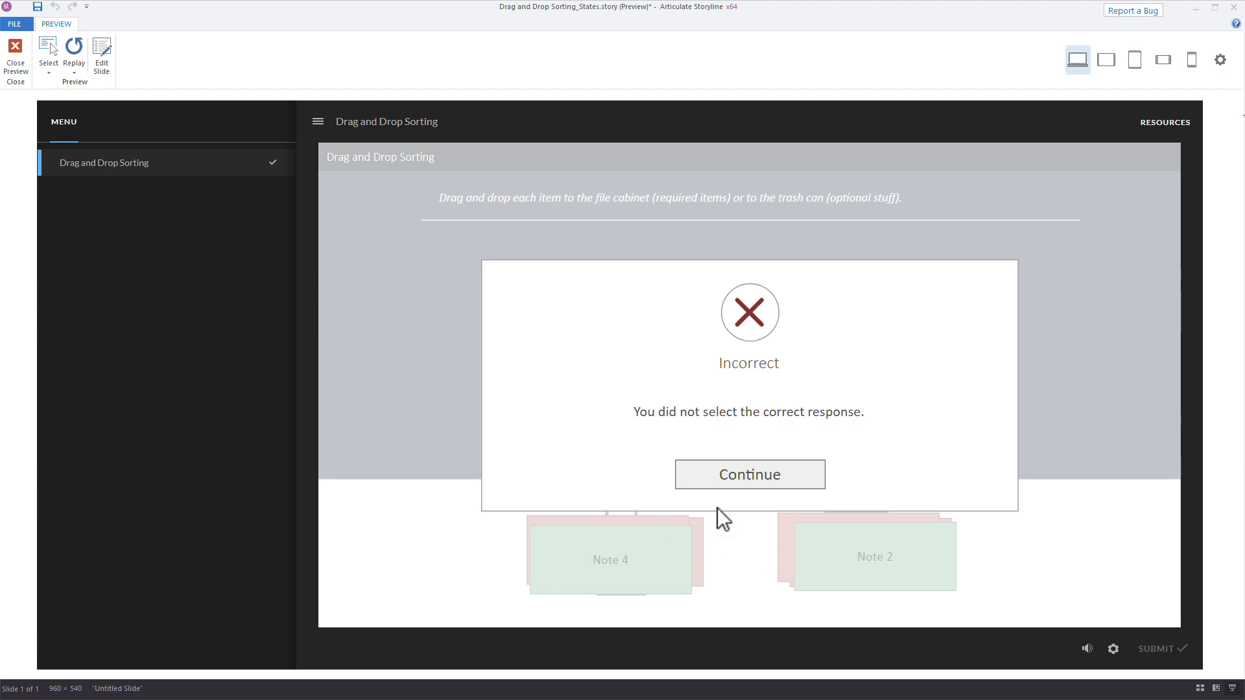
key("Escape")
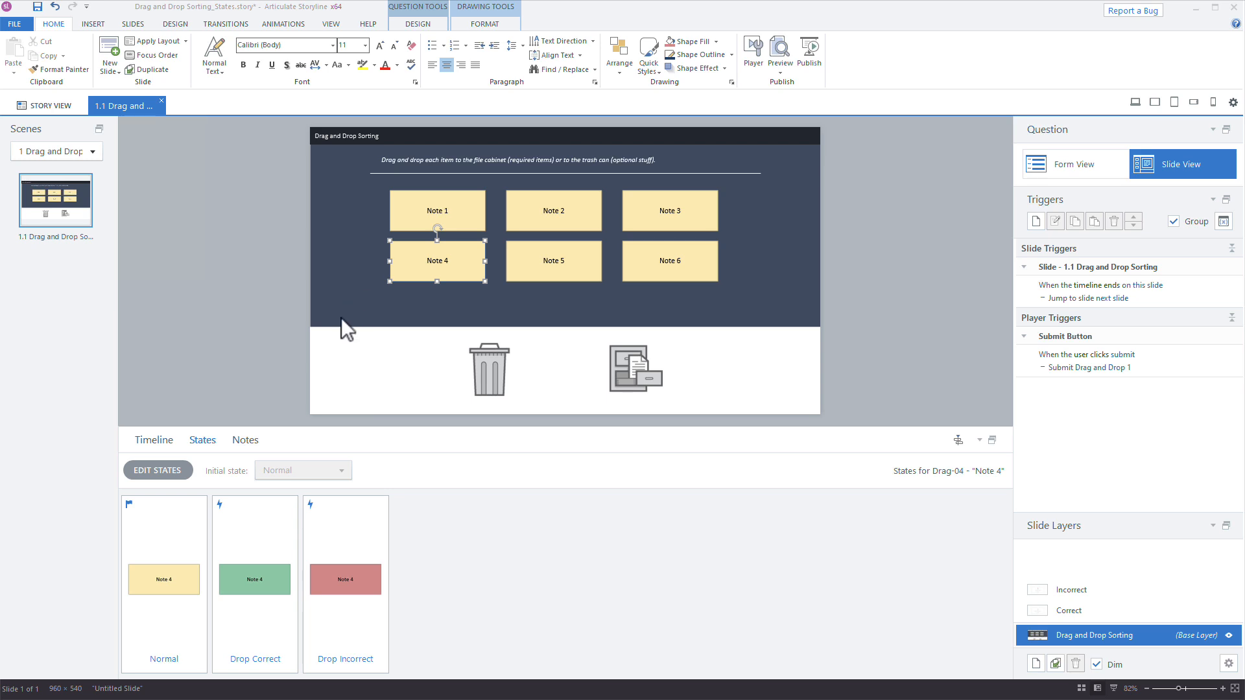
Turn off the drag-and-drop option "Delay item drop states until interaction is submitted".
left_click(418, 24)
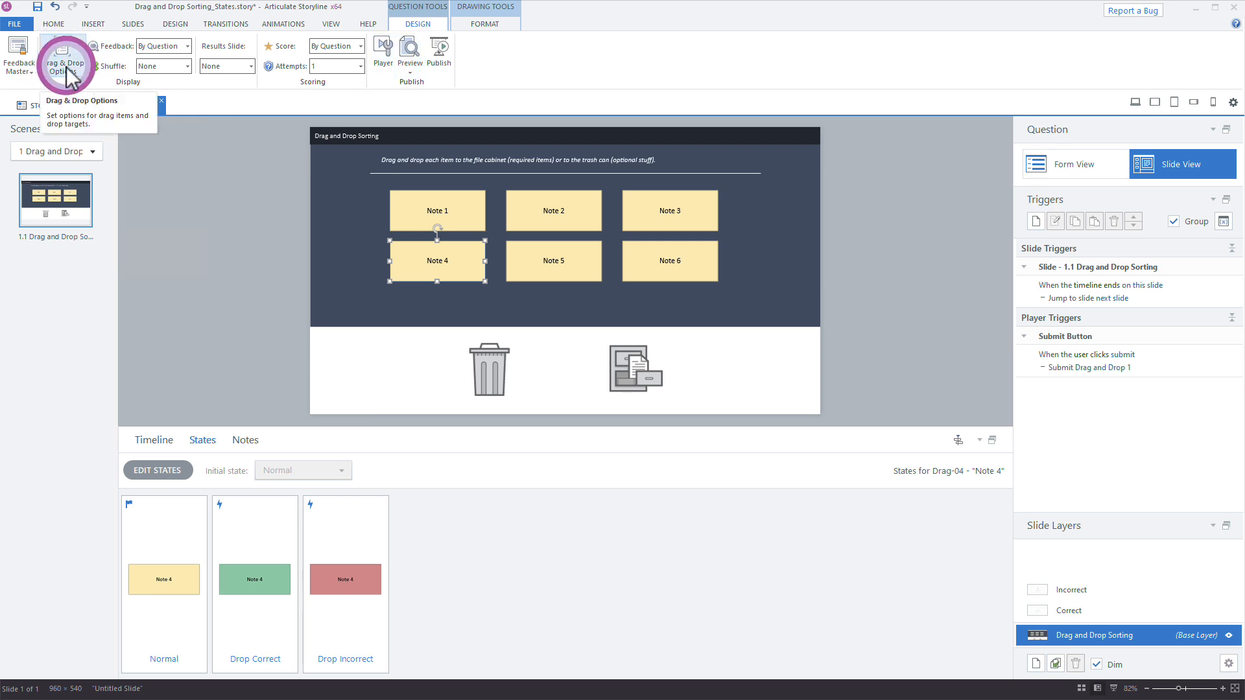
left_click(63, 58)
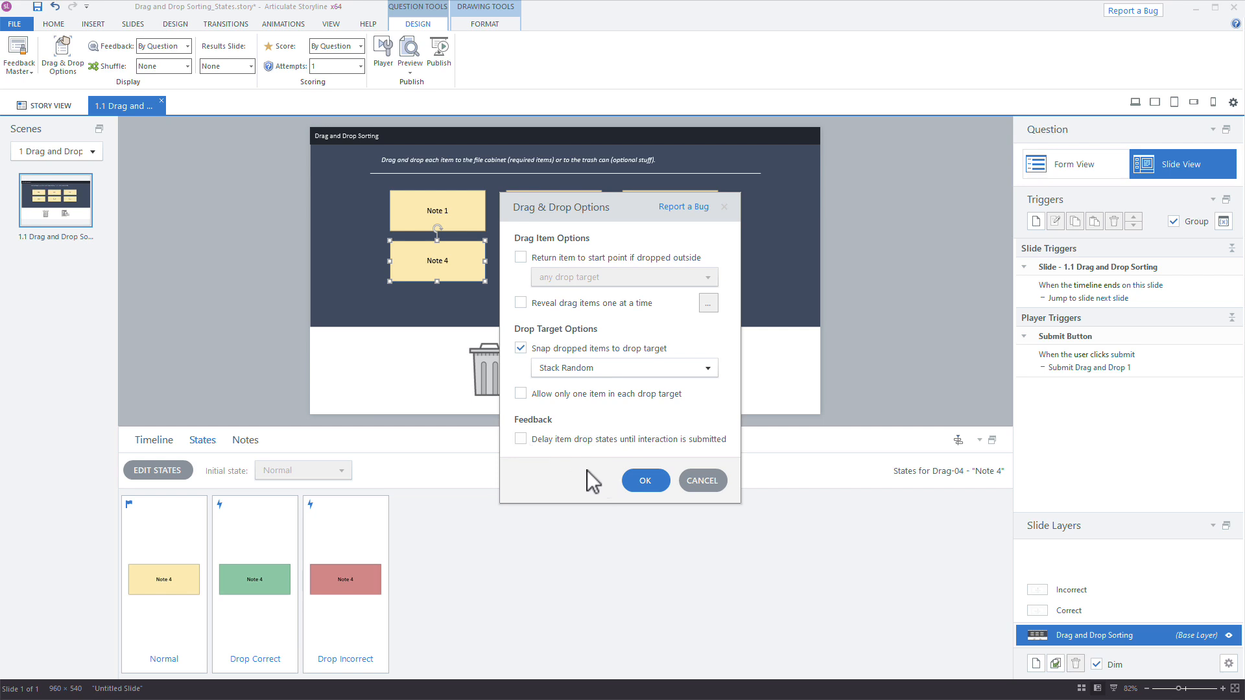
left_click(632, 488)
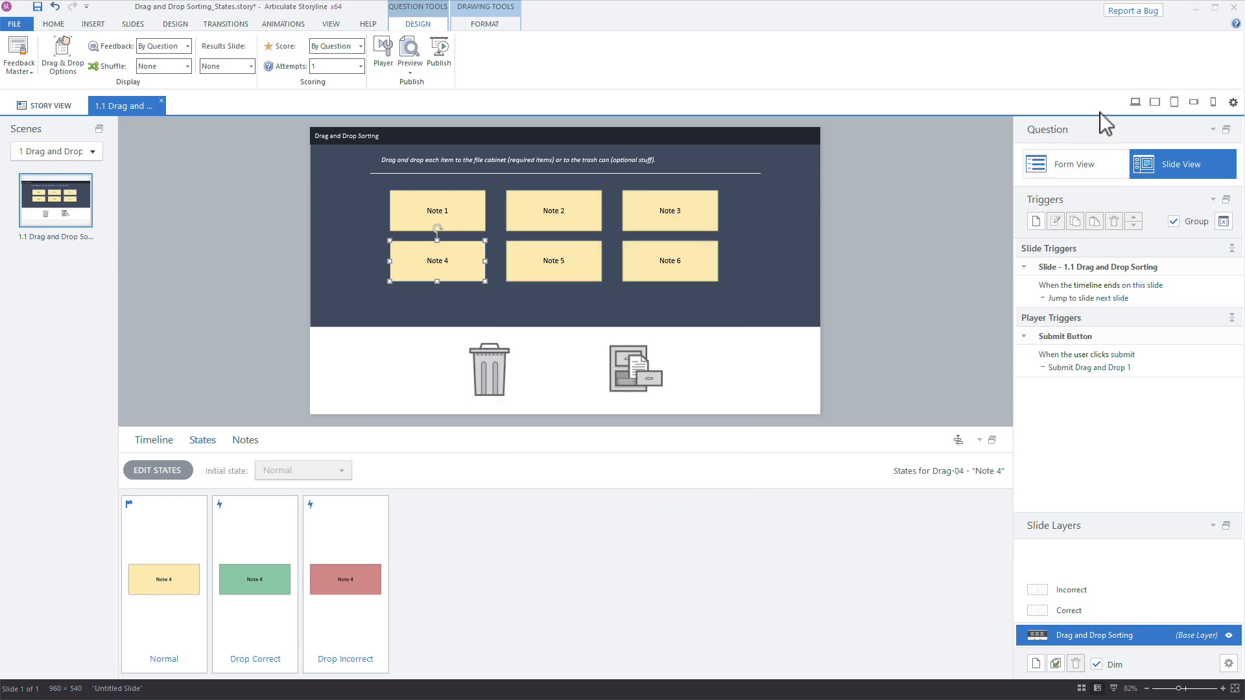
Preview the slide, sort all six notes, move Notes 2 and 6 to the opposite targets, and close the preview.
left_click(1135, 102)
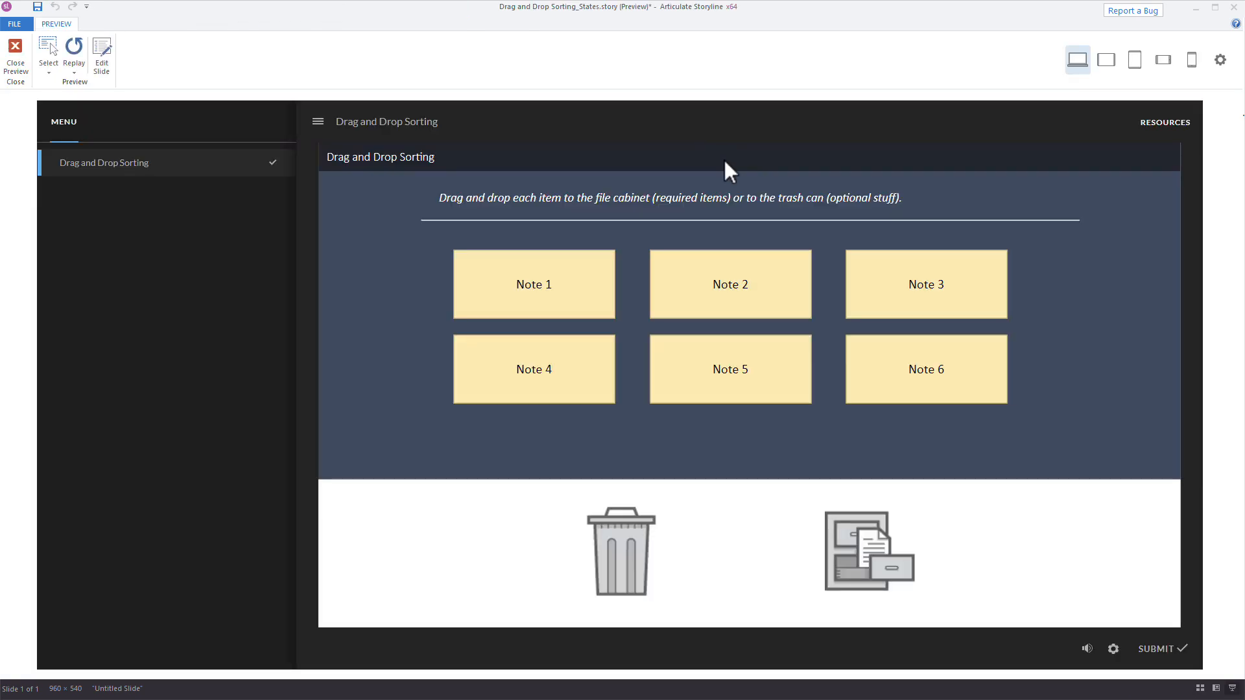
left_click_drag(570, 311, 872, 571)
left_click_drag(537, 376, 617, 556)
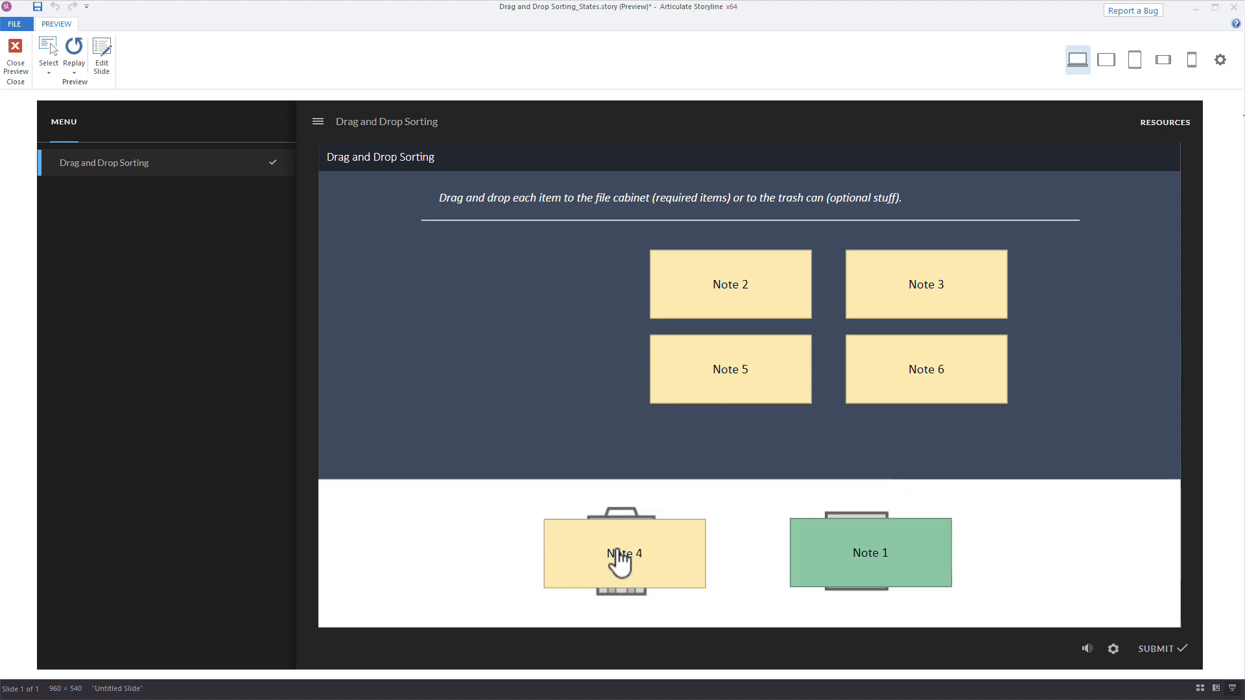
left_click_drag(728, 371, 649, 547)
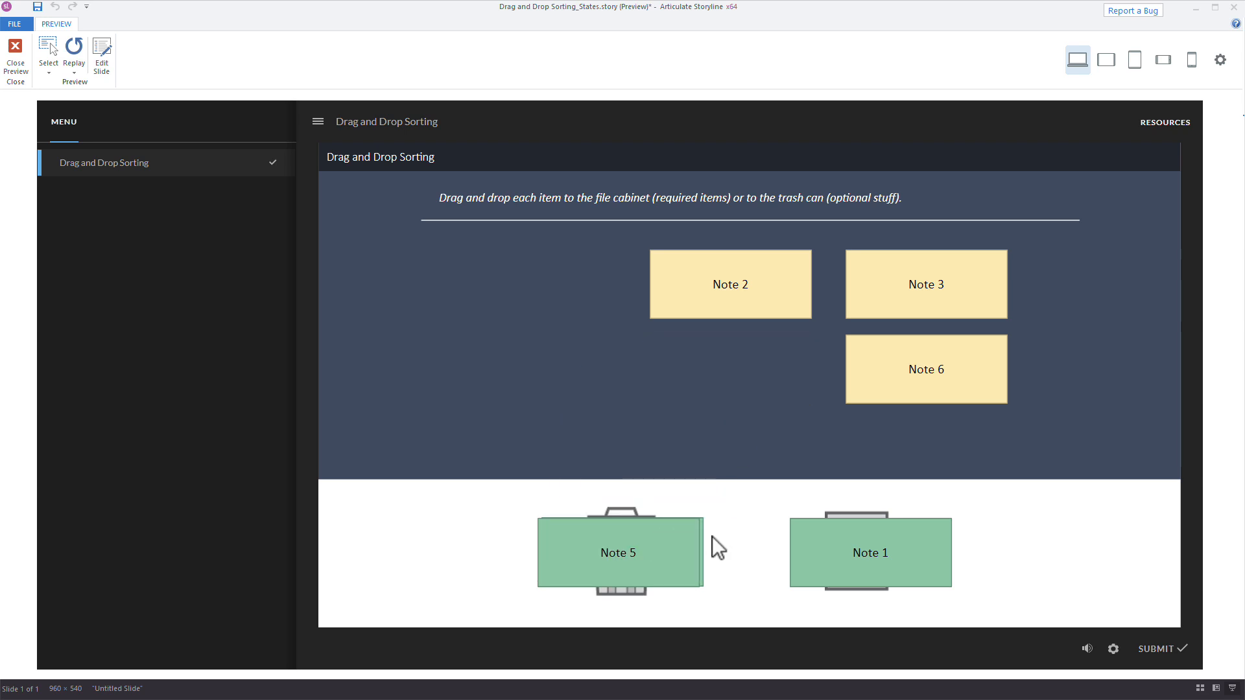
left_click_drag(740, 311, 713, 567)
left_click_drag(898, 393, 892, 553)
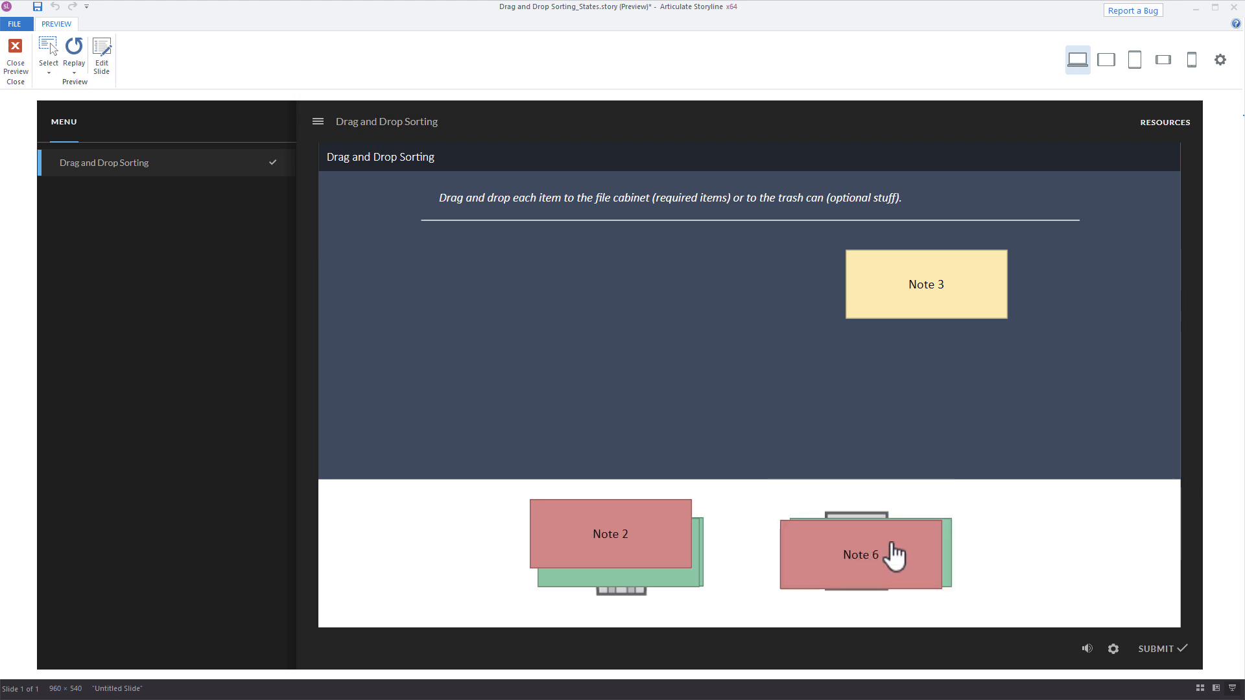
left_click_drag(647, 558, 679, 575)
left_click_drag(908, 299, 854, 522)
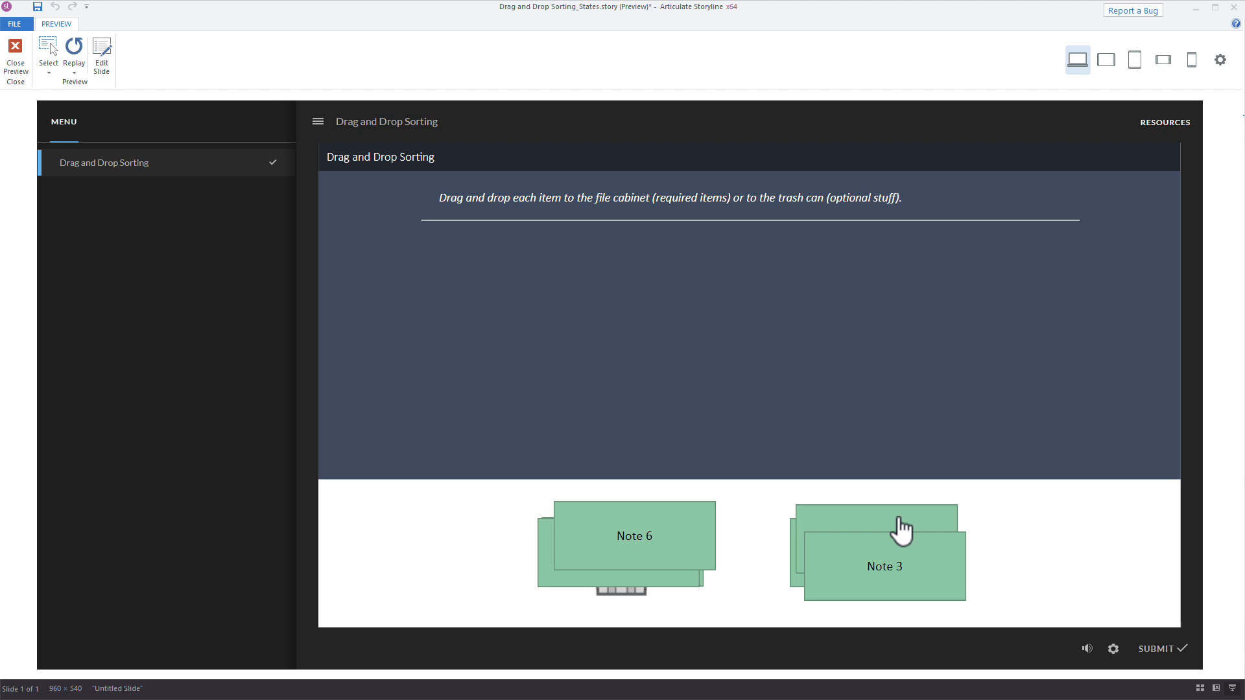
left_click_drag(915, 573, 902, 547)
key("Escape")
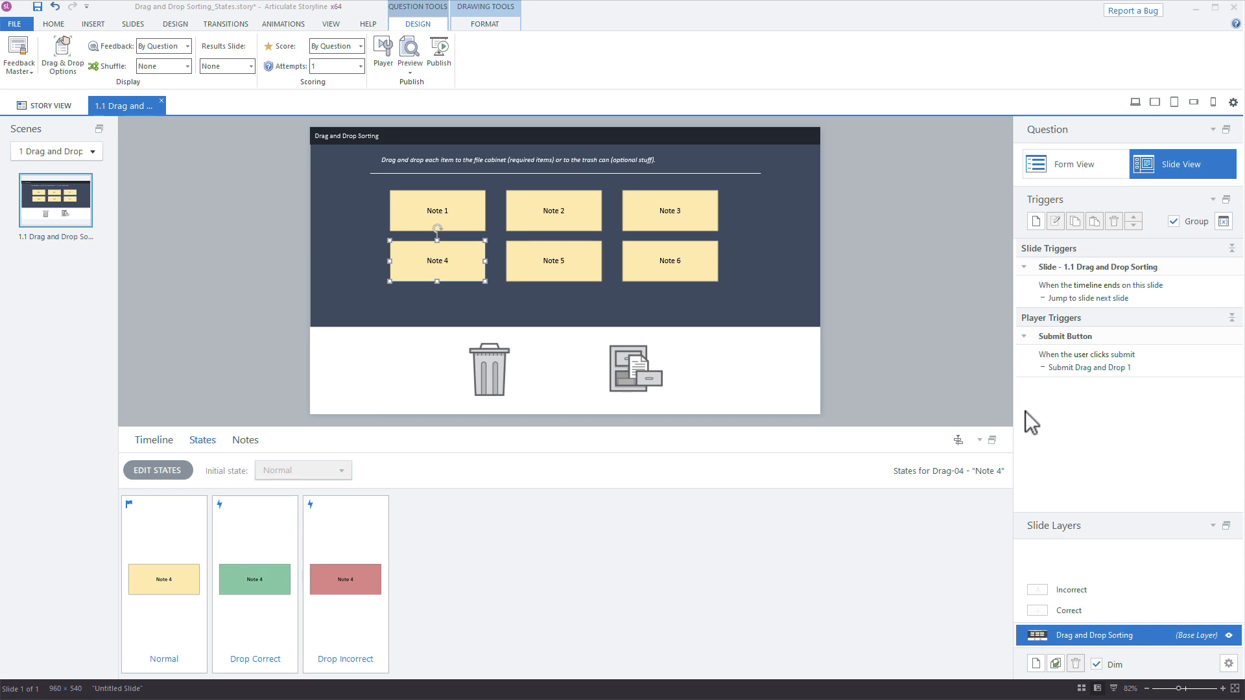
Delete the slide trigger that jumps to the next slide when the timeline ends.
left_click(1150, 298)
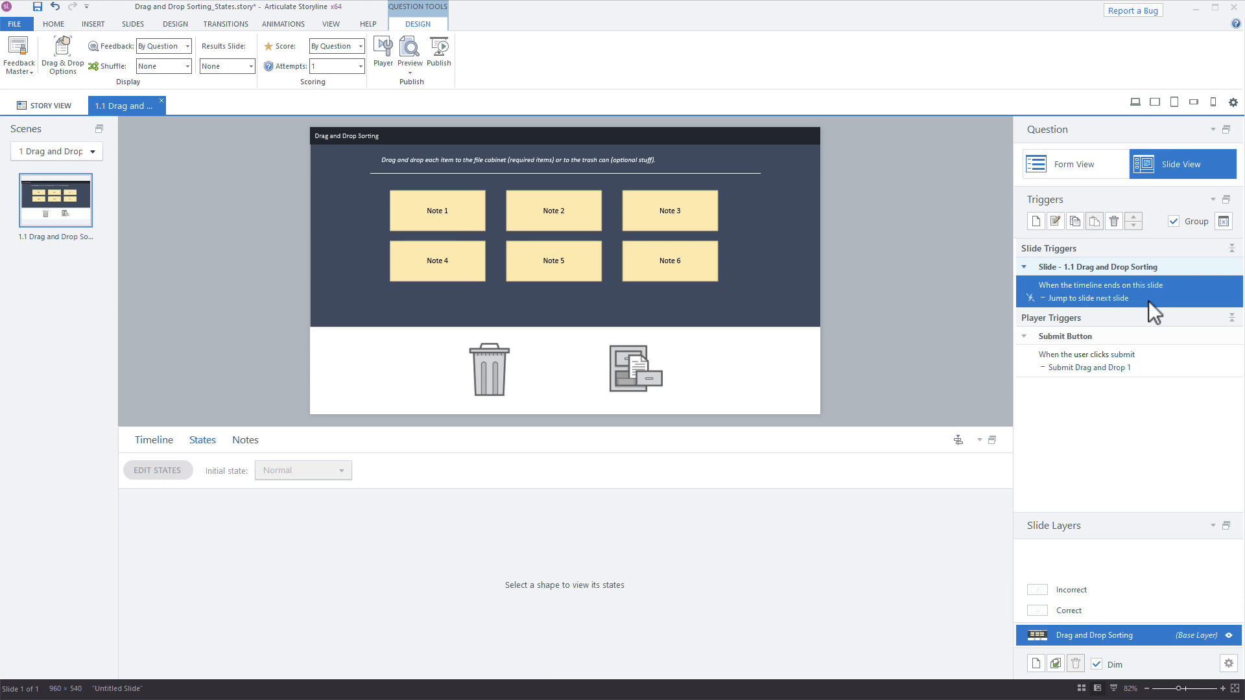
left_click(1114, 222)
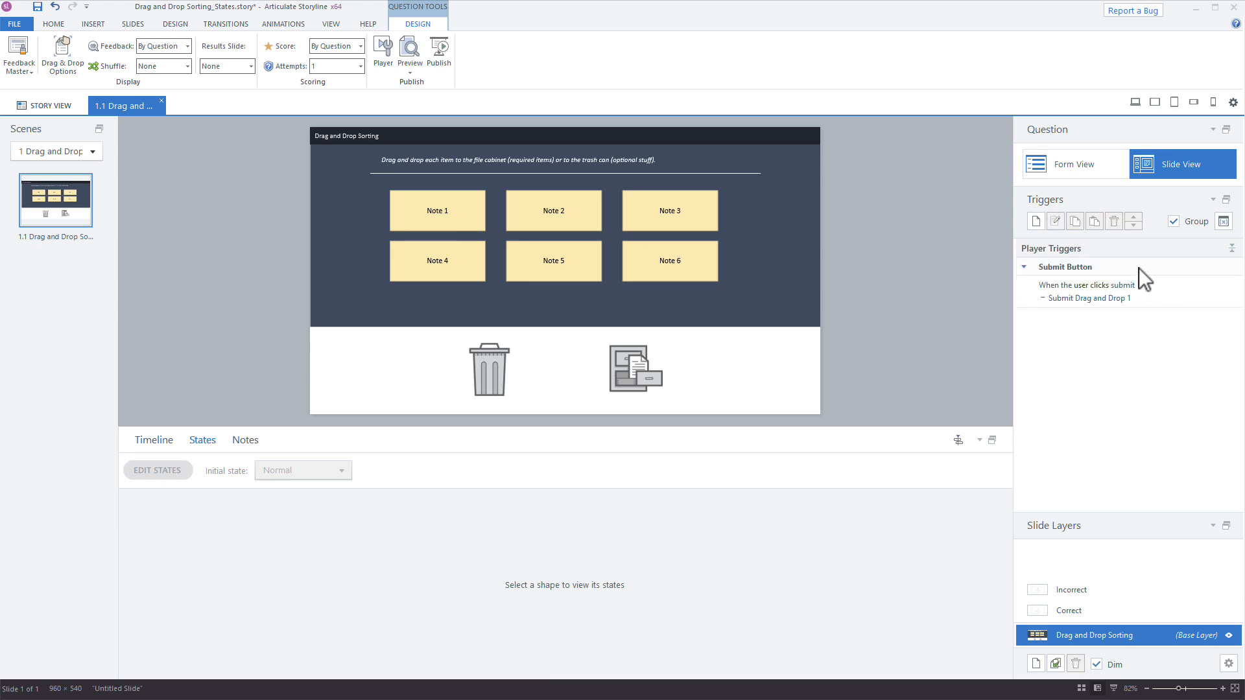
Set the trash can drop target's drag-and-drop placement to Free.
left_click(1164, 292)
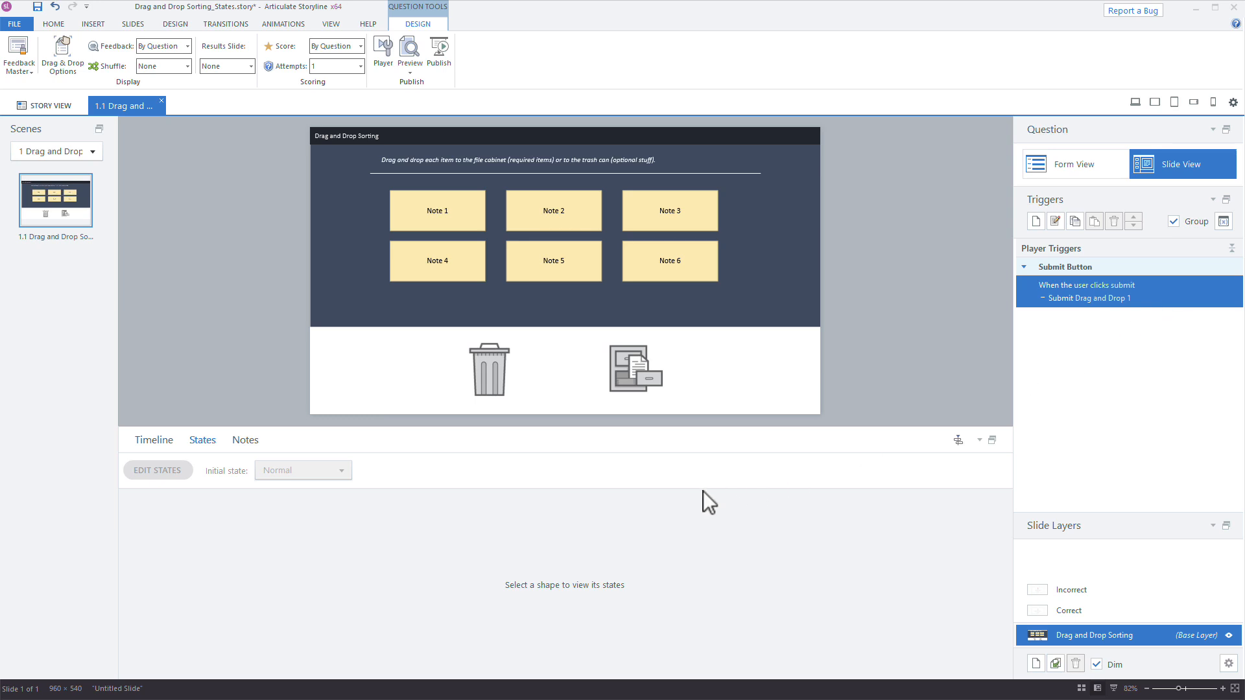
left_click(483, 366)
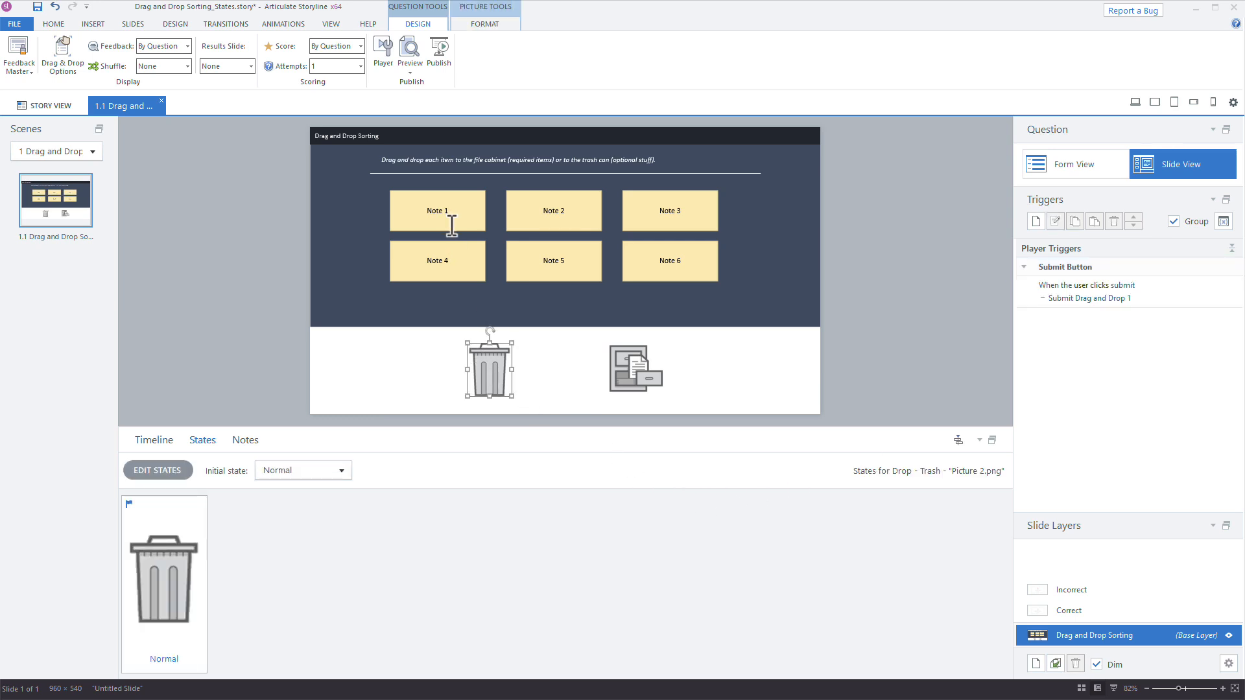
right_click(495, 373)
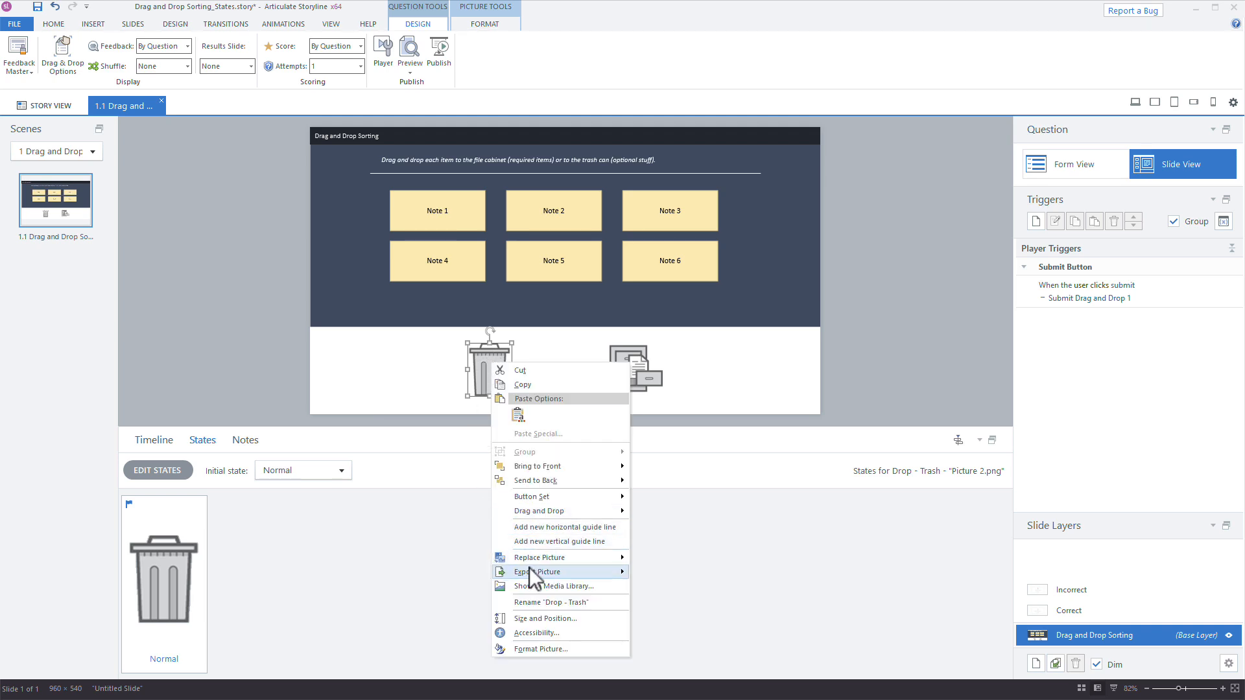
mouse_move(526, 513)
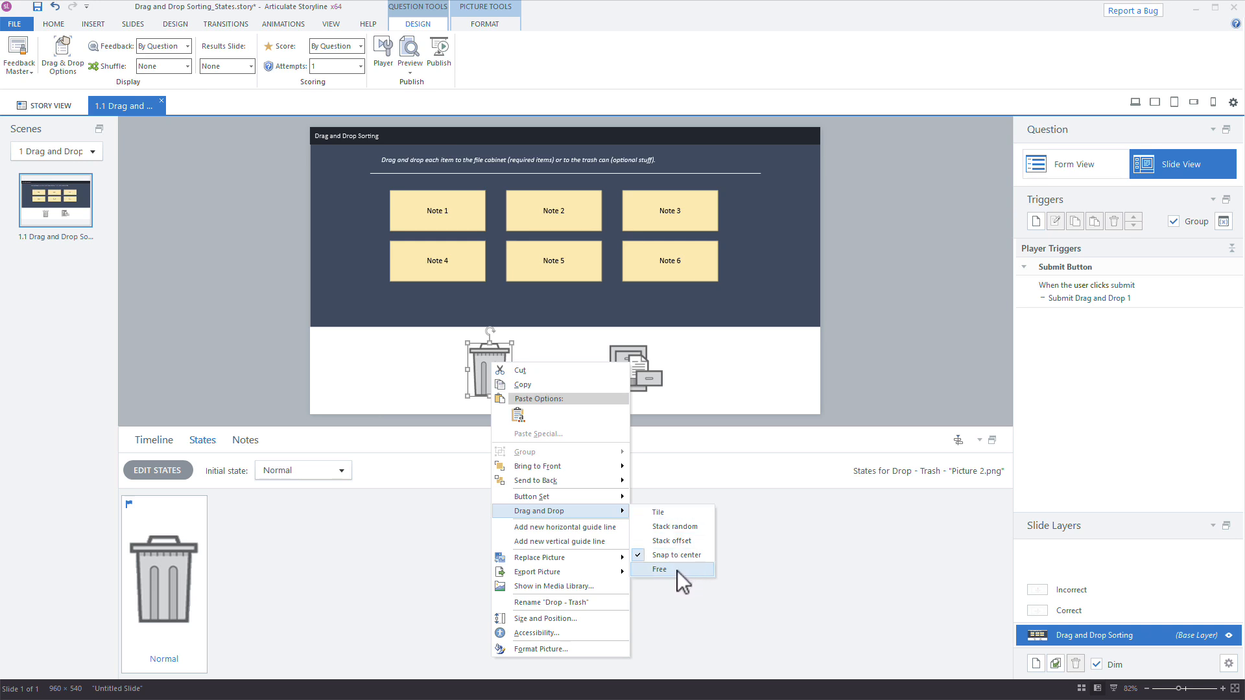
left_click(660, 569)
Set the file cabinet drop target's drag-and-drop placement to Free and preview the slide.
left_click(628, 363)
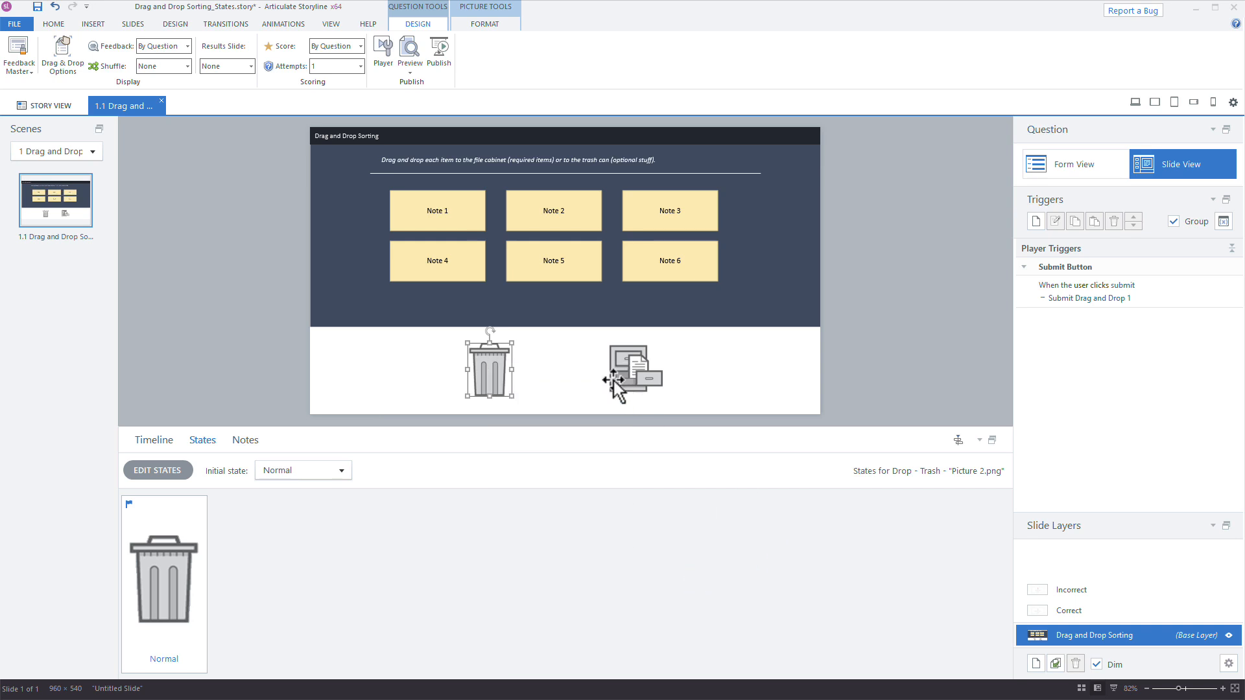
right_click(628, 360)
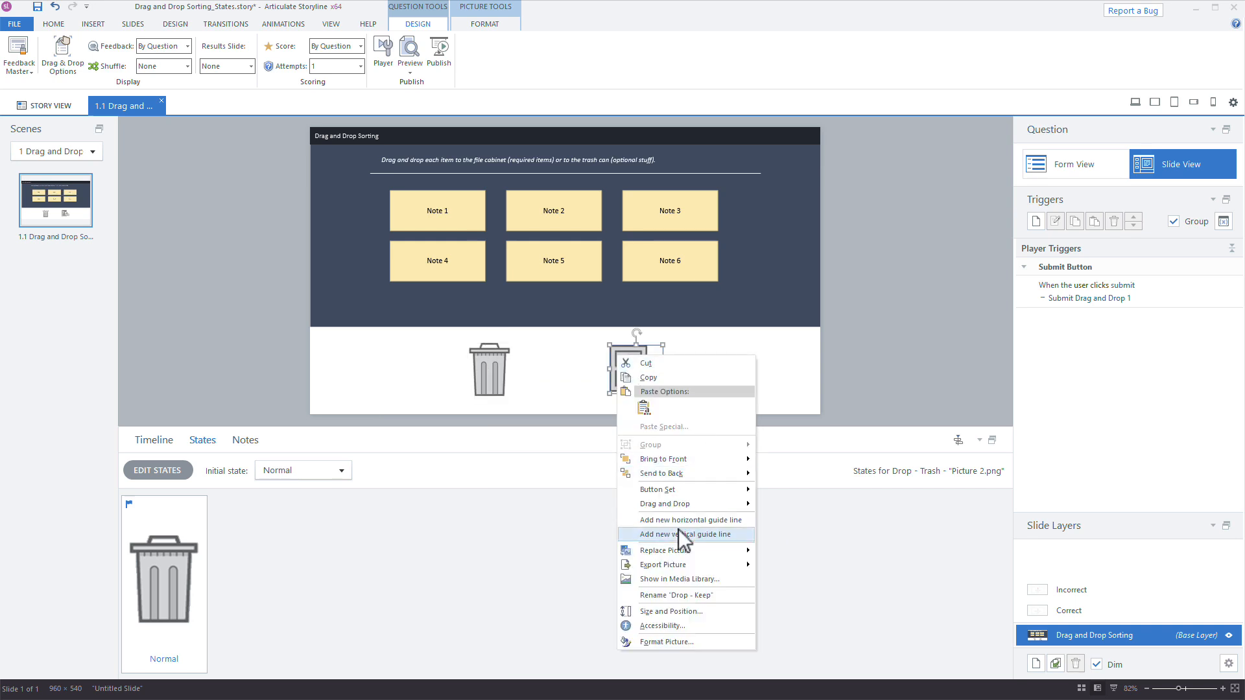
mouse_move(670, 550)
mouse_move(672, 504)
left_click(791, 562)
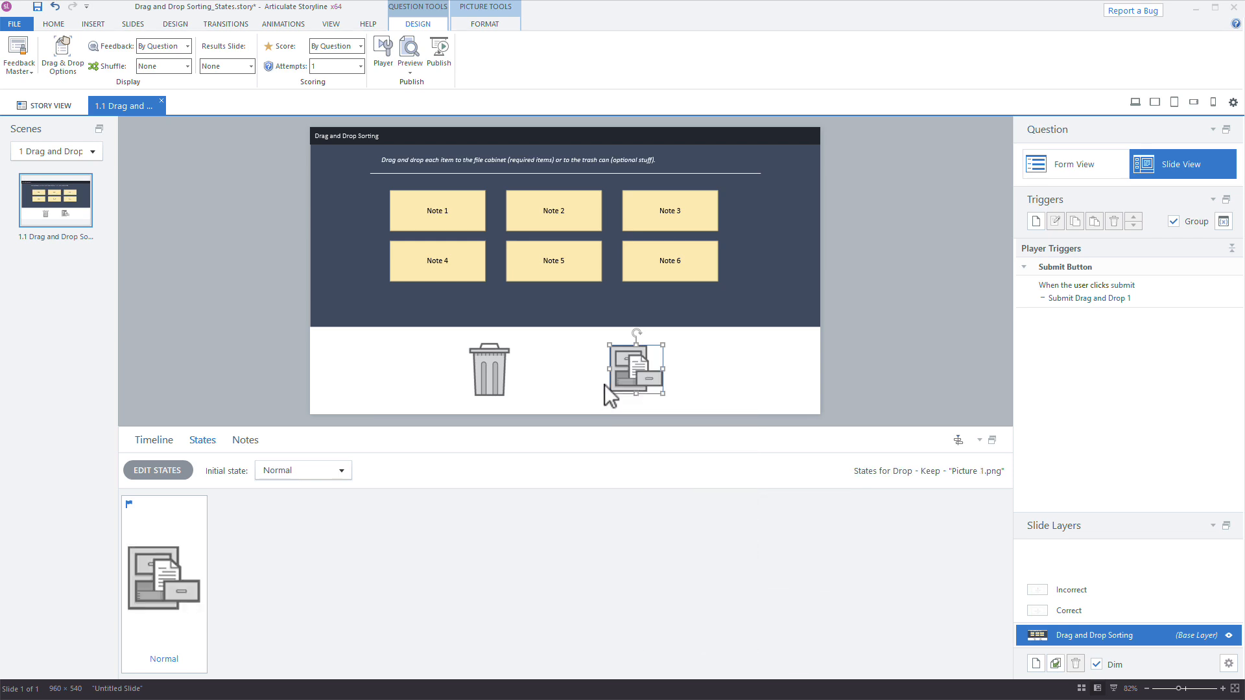
left_click(1135, 102)
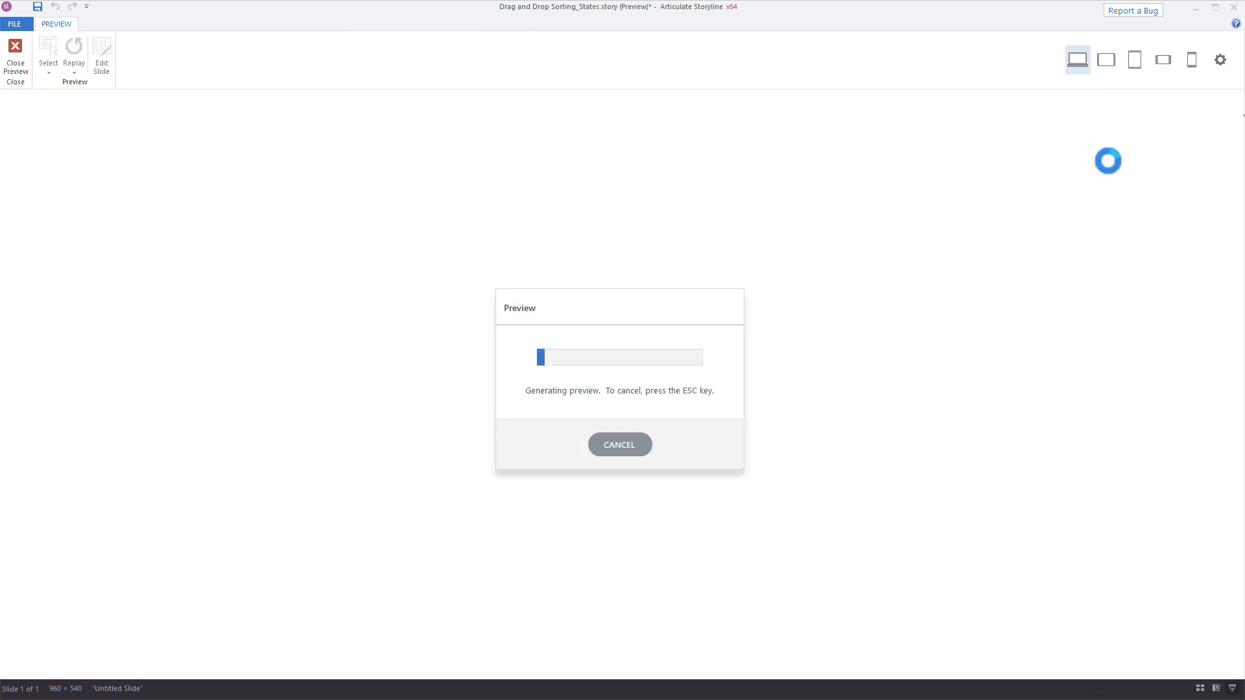
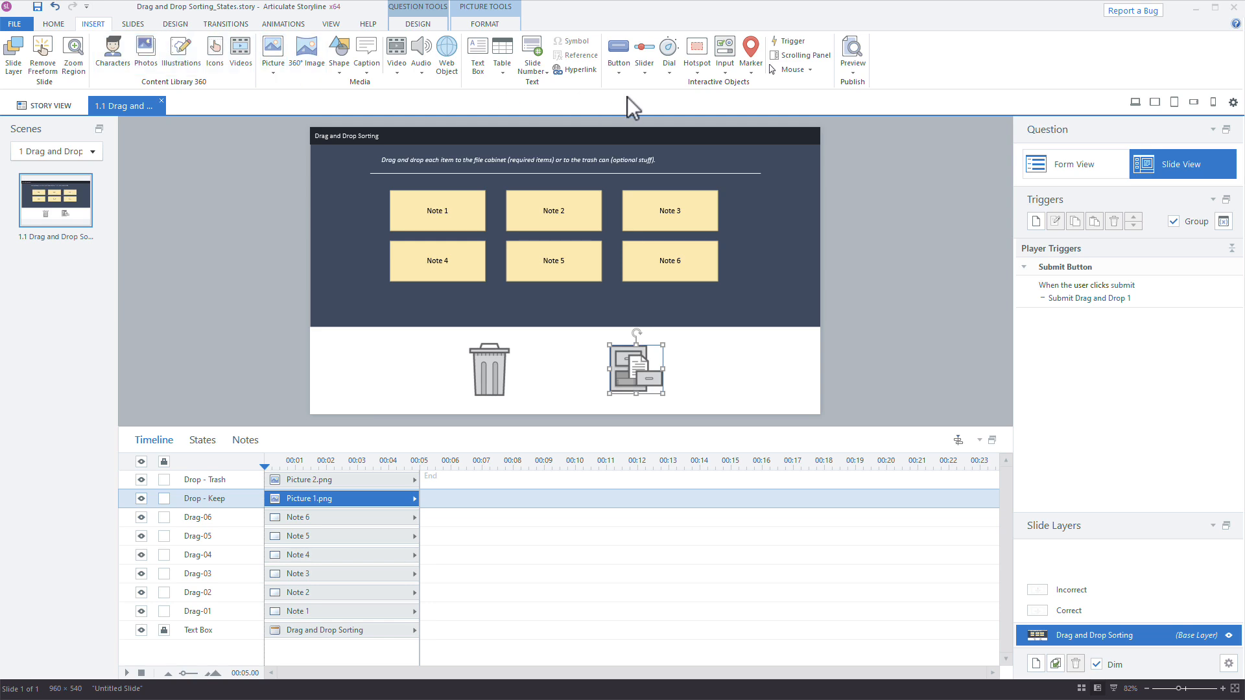
Draw a rectangular hotspot covering the whole coloured area behind the six notes, from the title bar down to the white strip.
left_click(720, 72)
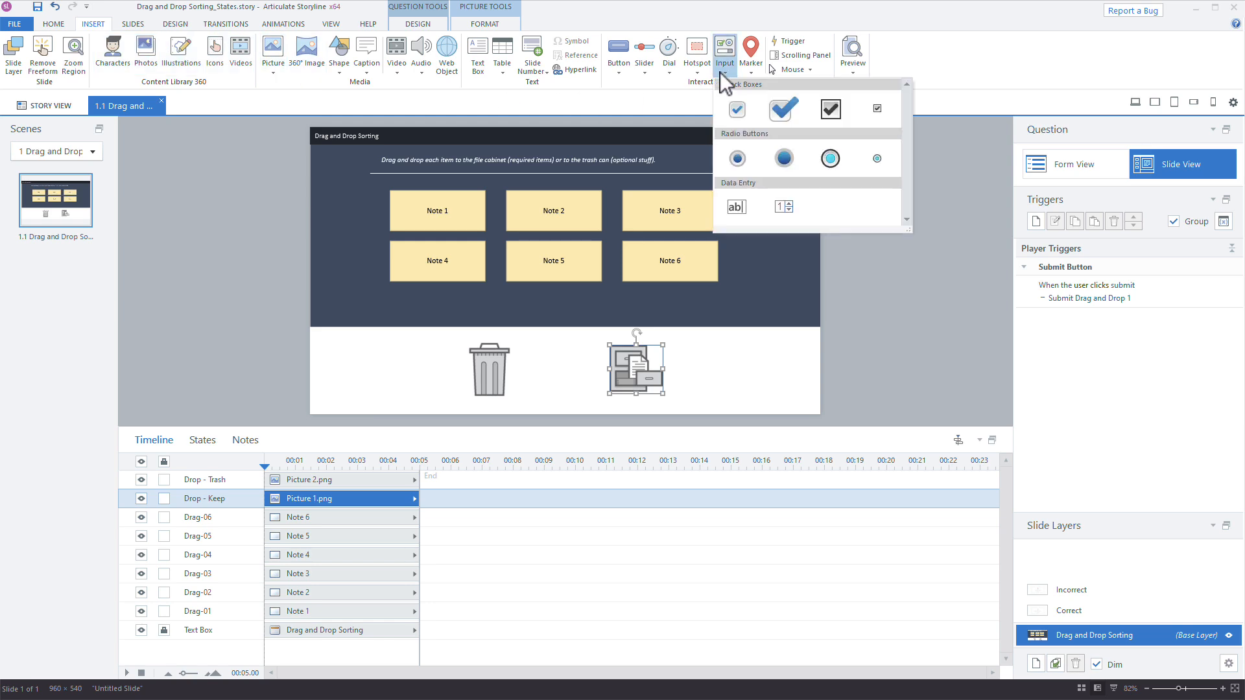
left_click(717, 73)
left_click(700, 76)
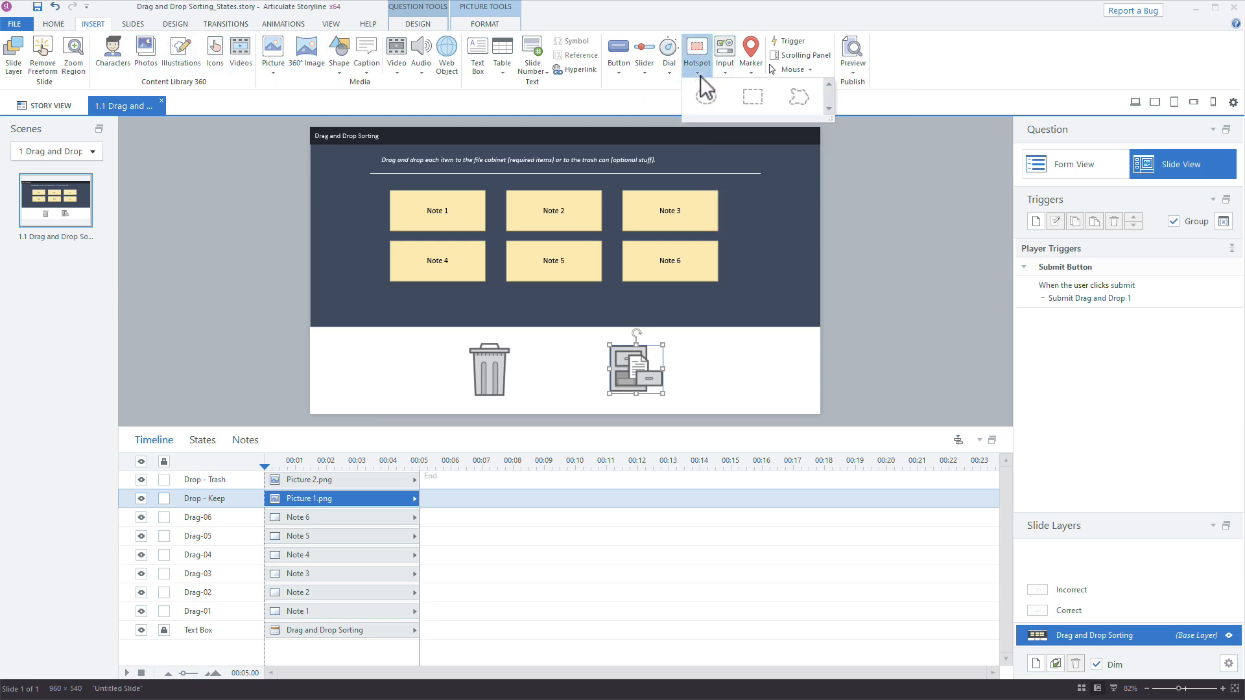
left_click(766, 105)
left_click_drag(311, 148, 821, 323)
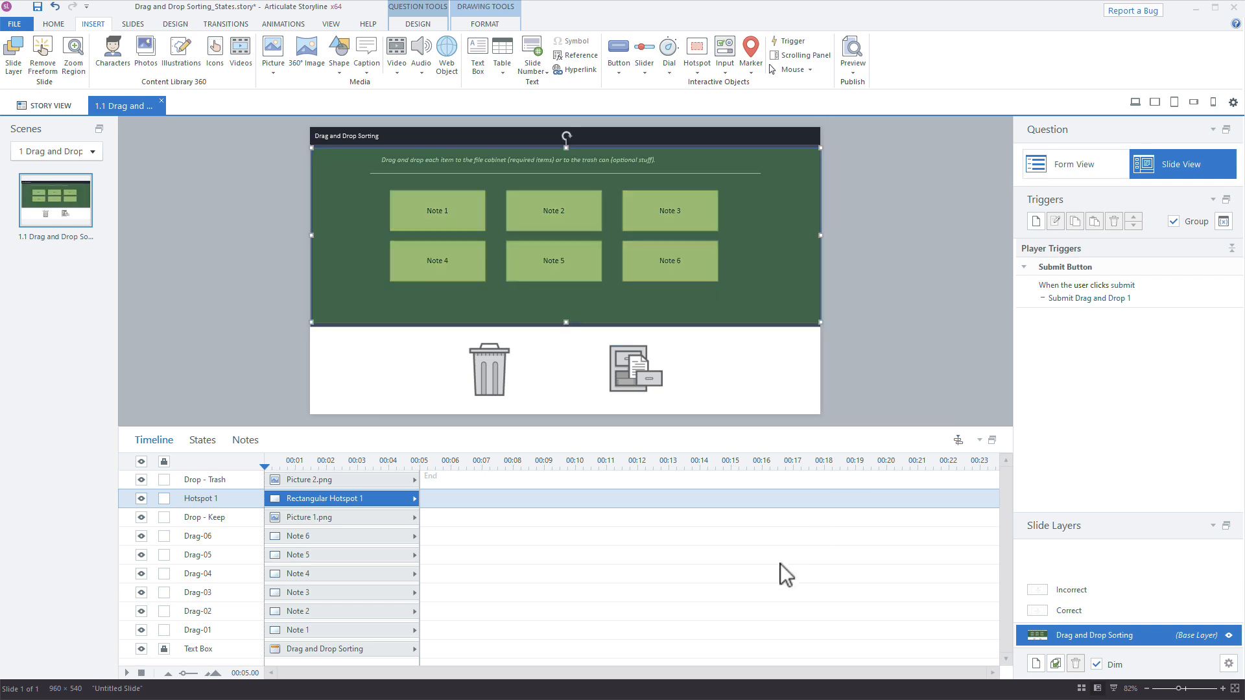
Rename the hotspot as Hotspot Reset and place it below Drag-01 and above the Text Box in the stacking order.
double_click(211, 501)
type("H")
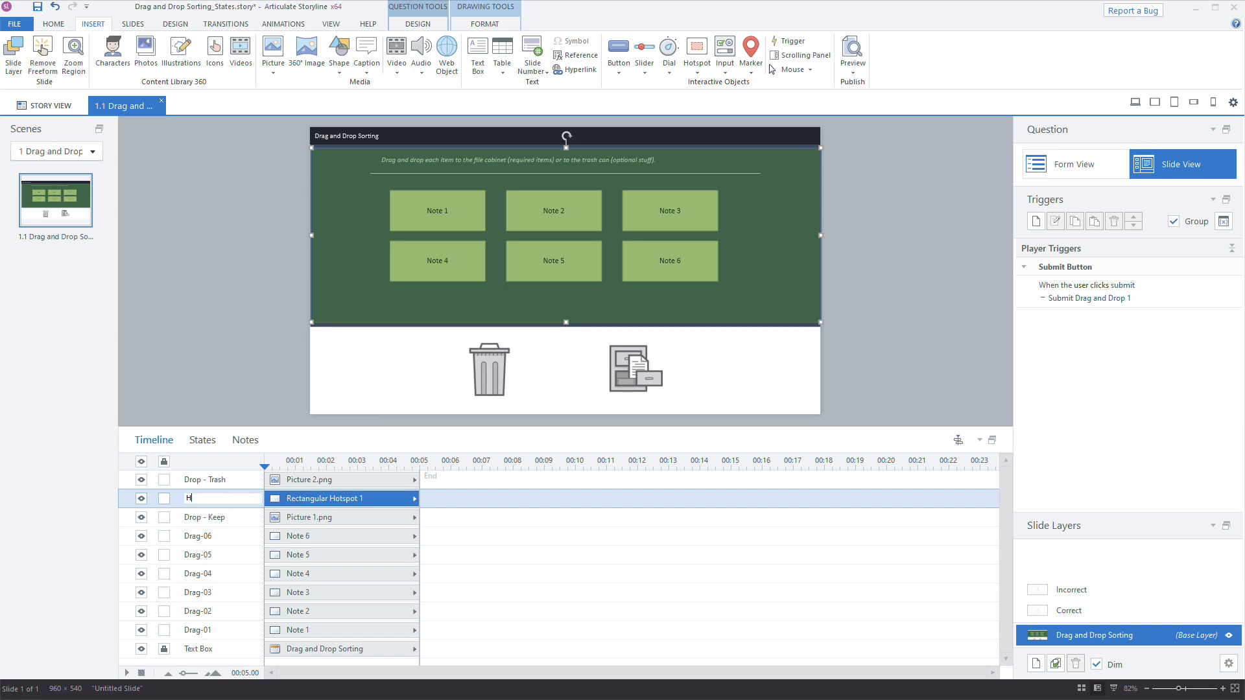
type("otspot Reset")
key("Return")
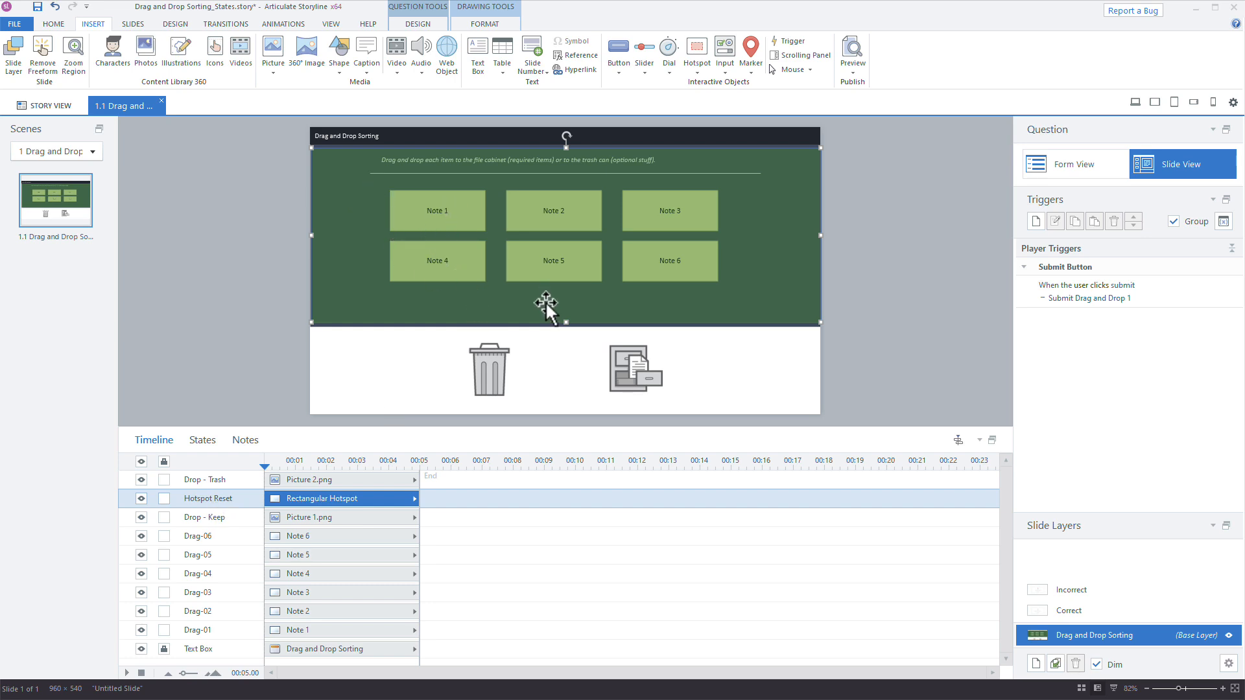
left_click_drag(316, 499, 286, 632)
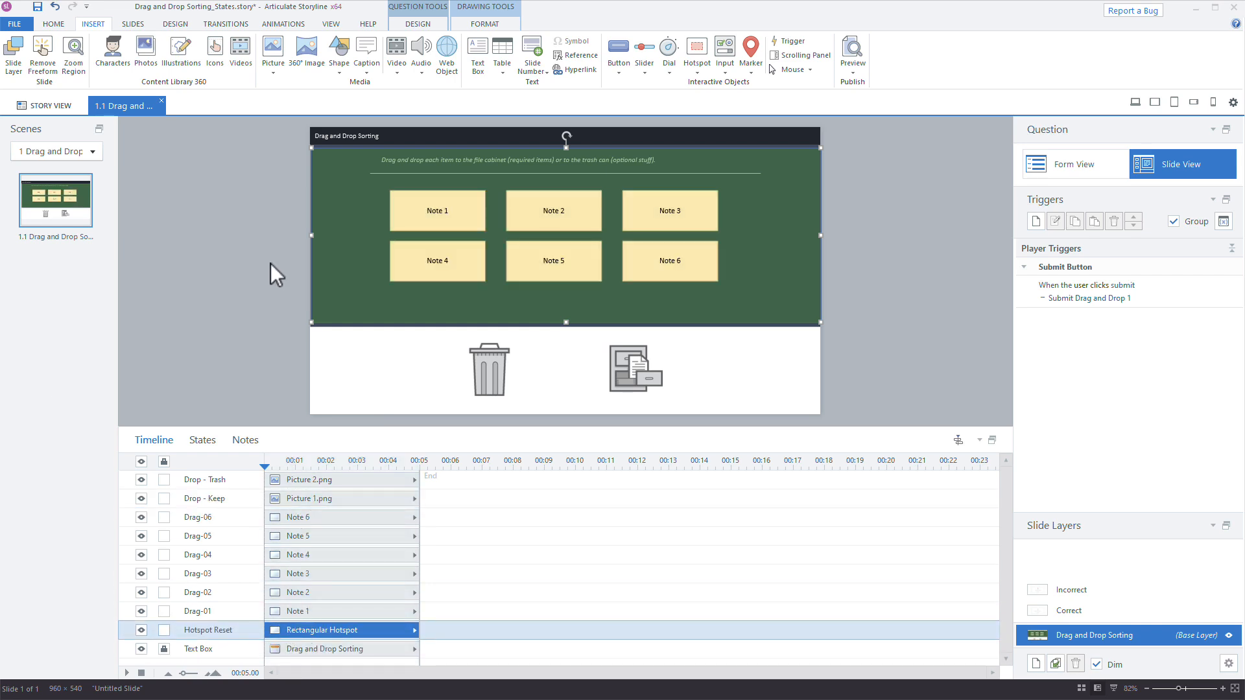
Preview the slide to check the cursor over the hotspot area and try moving Note 1 within it.
right_click(342, 247)
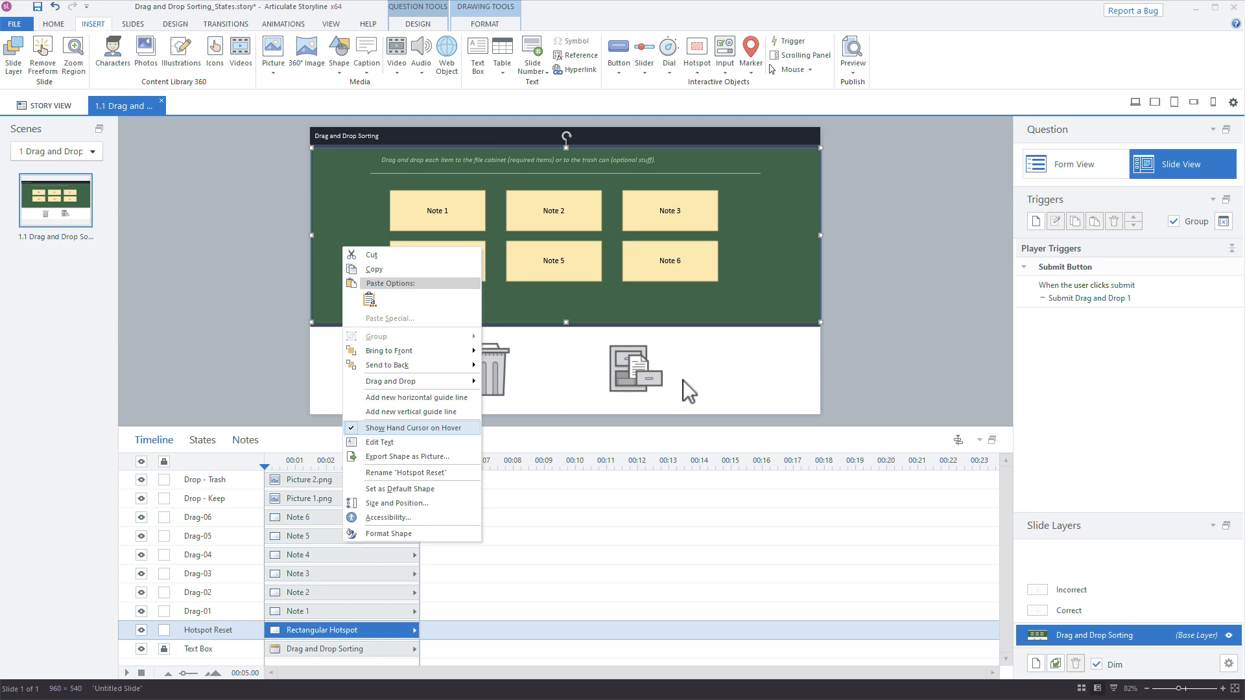
key("Escape")
left_click(1136, 103)
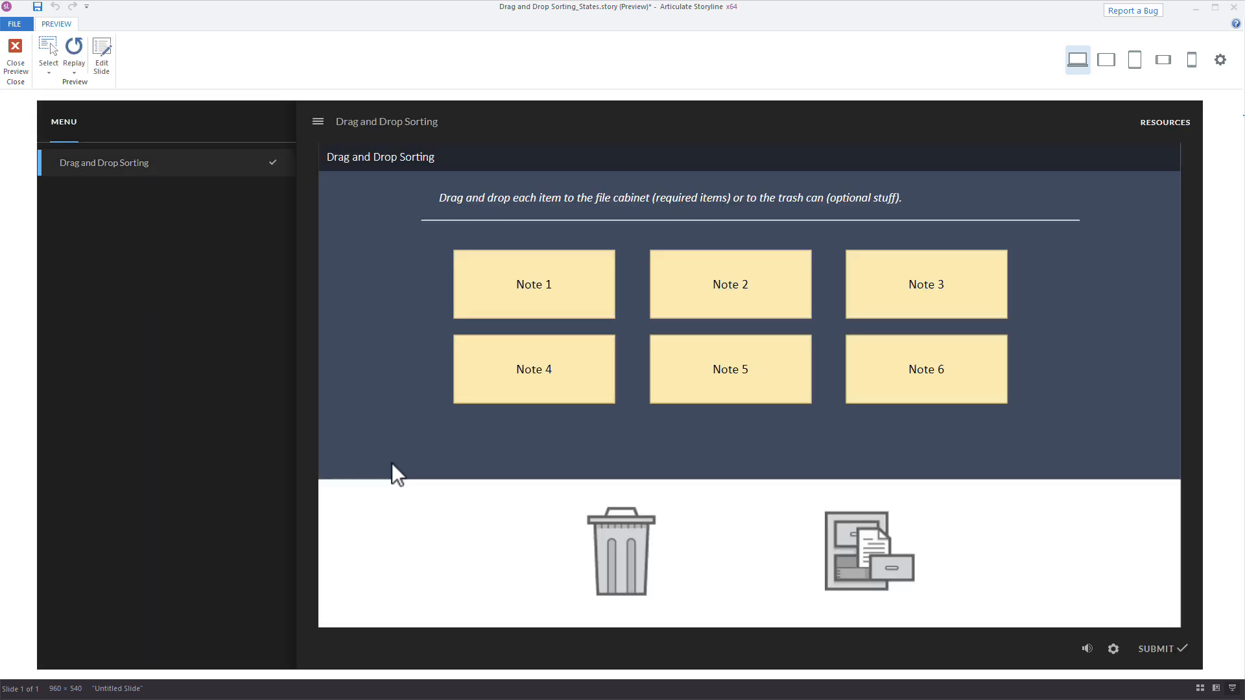
key("Escape")
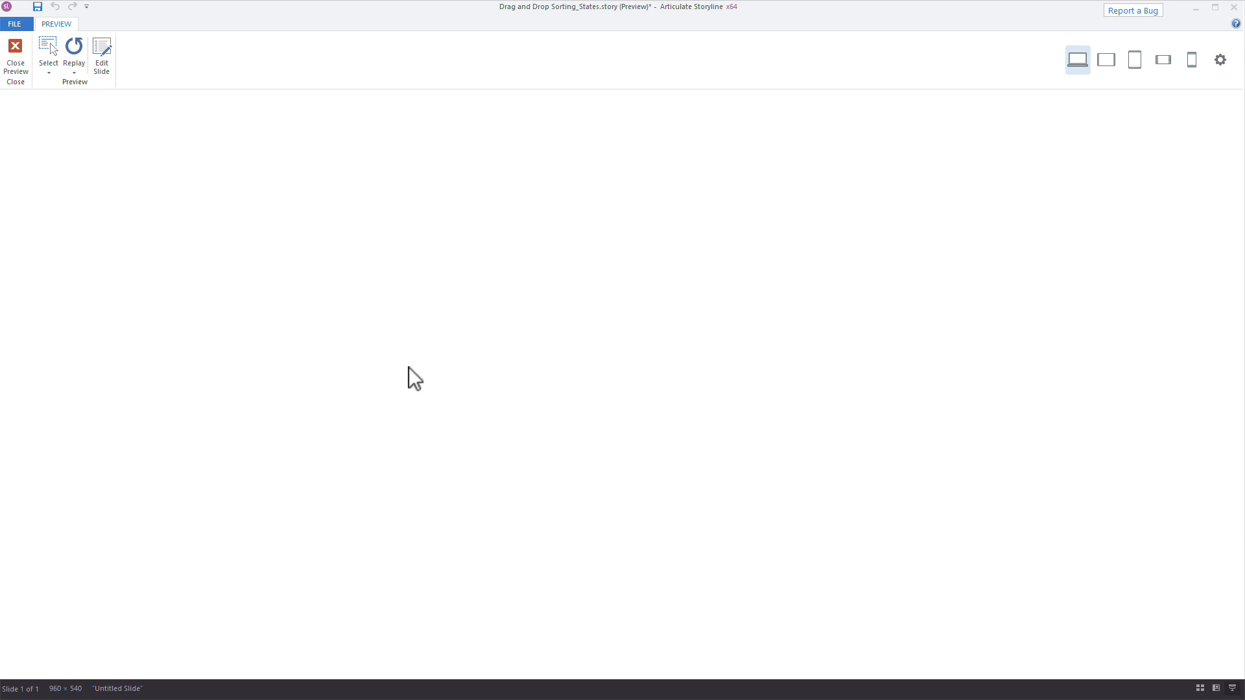
right_click(337, 298)
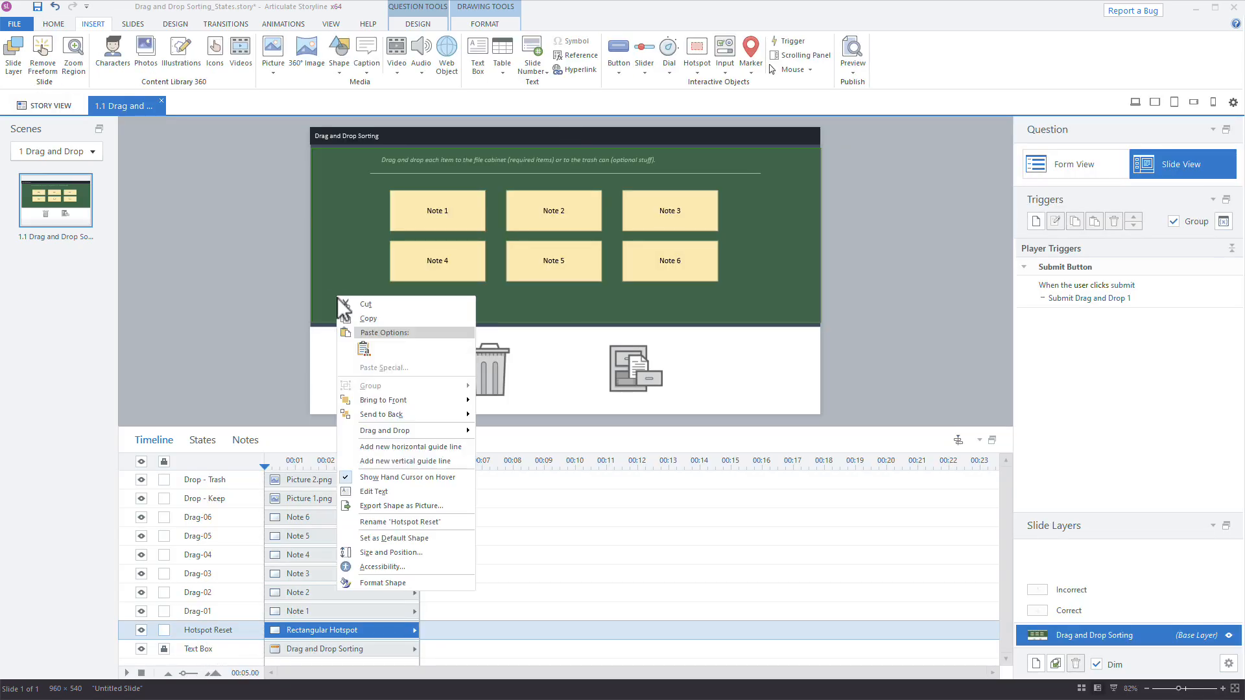
left_click(279, 428)
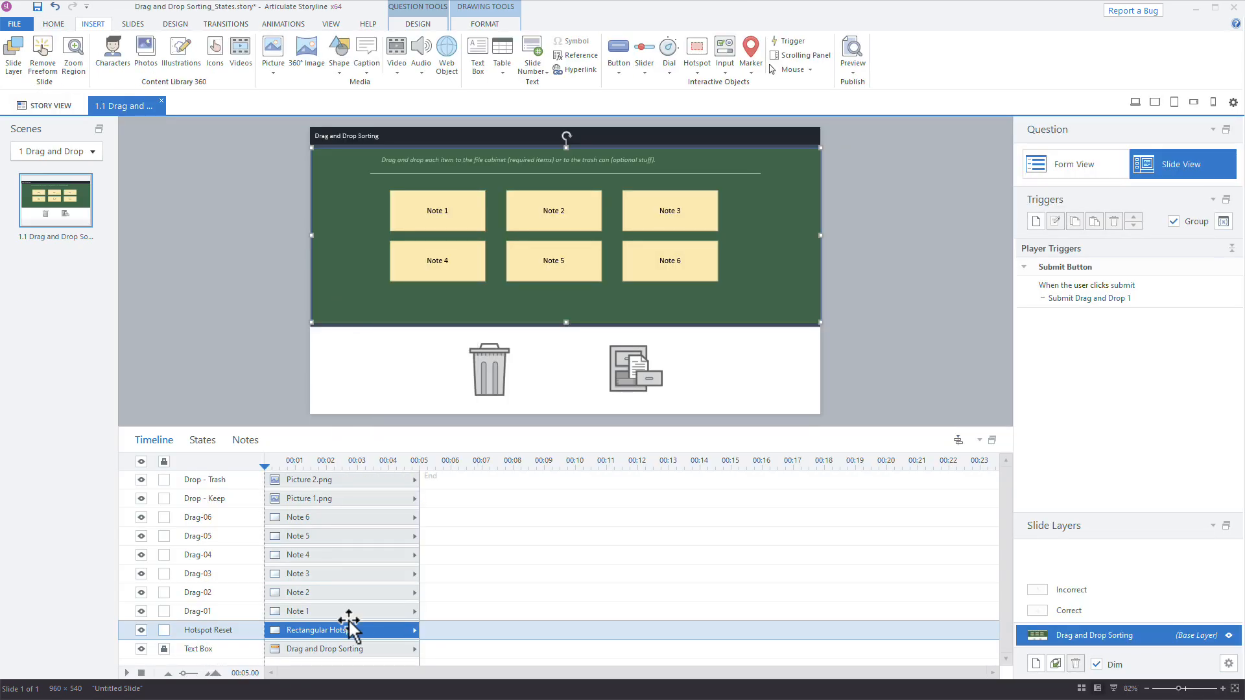
left_click(230, 313)
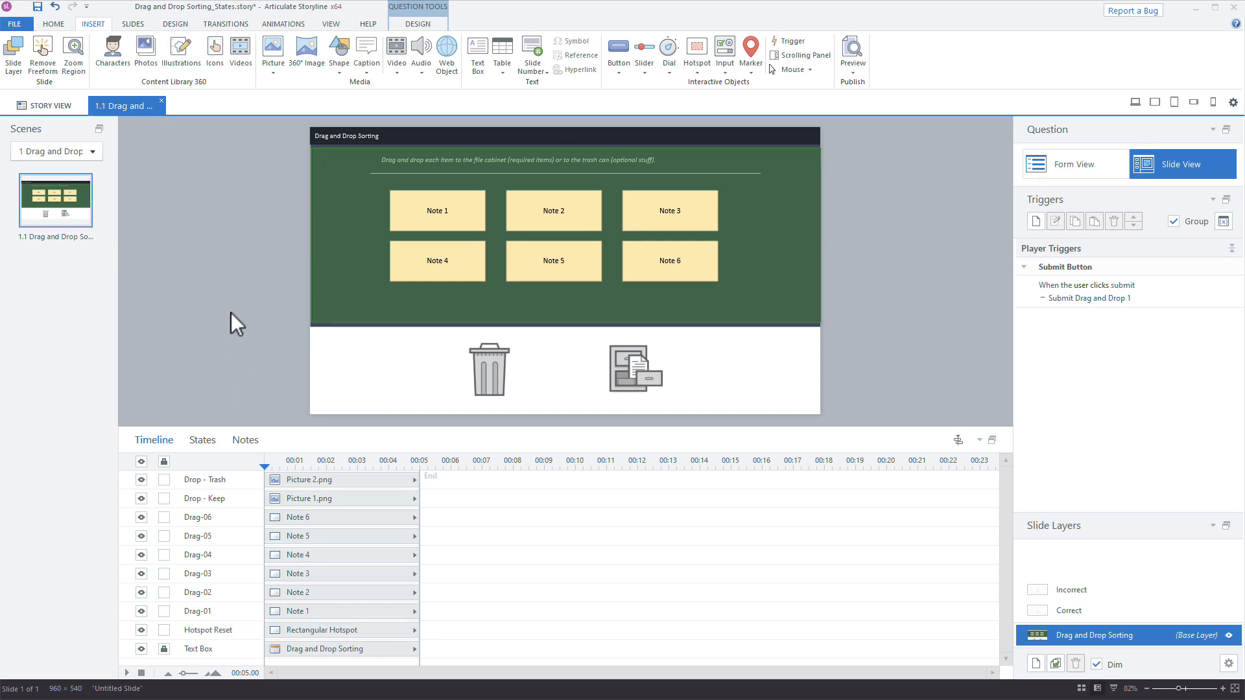
left_click(314, 281)
left_click(1135, 102)
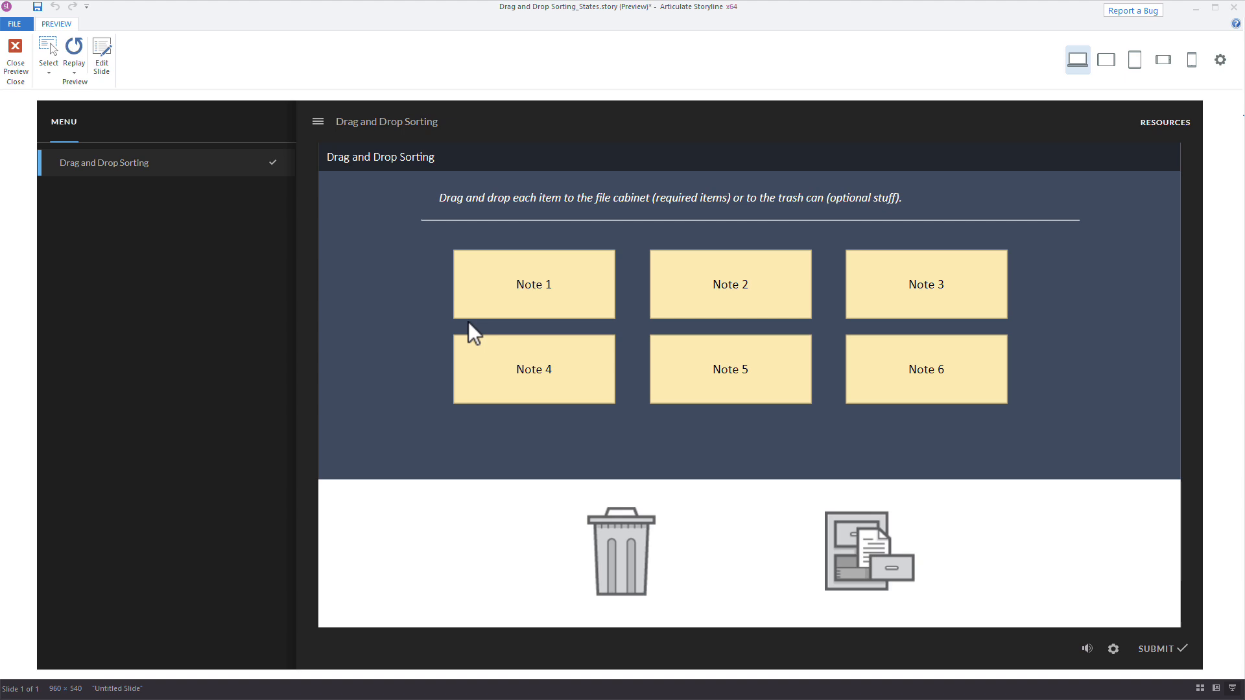
left_click_drag(508, 280, 453, 360)
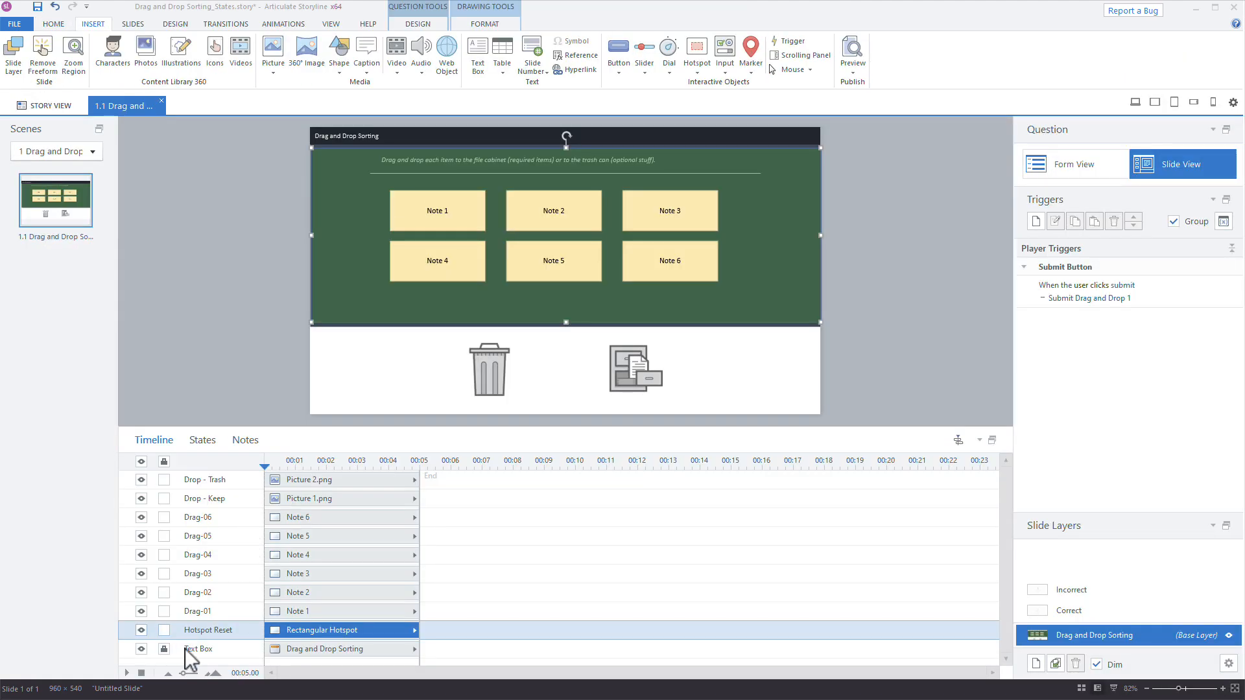
Turn off "Show Hand Cursor on Hover" for the Hotspot Reset hotspot.
right_click(338, 236)
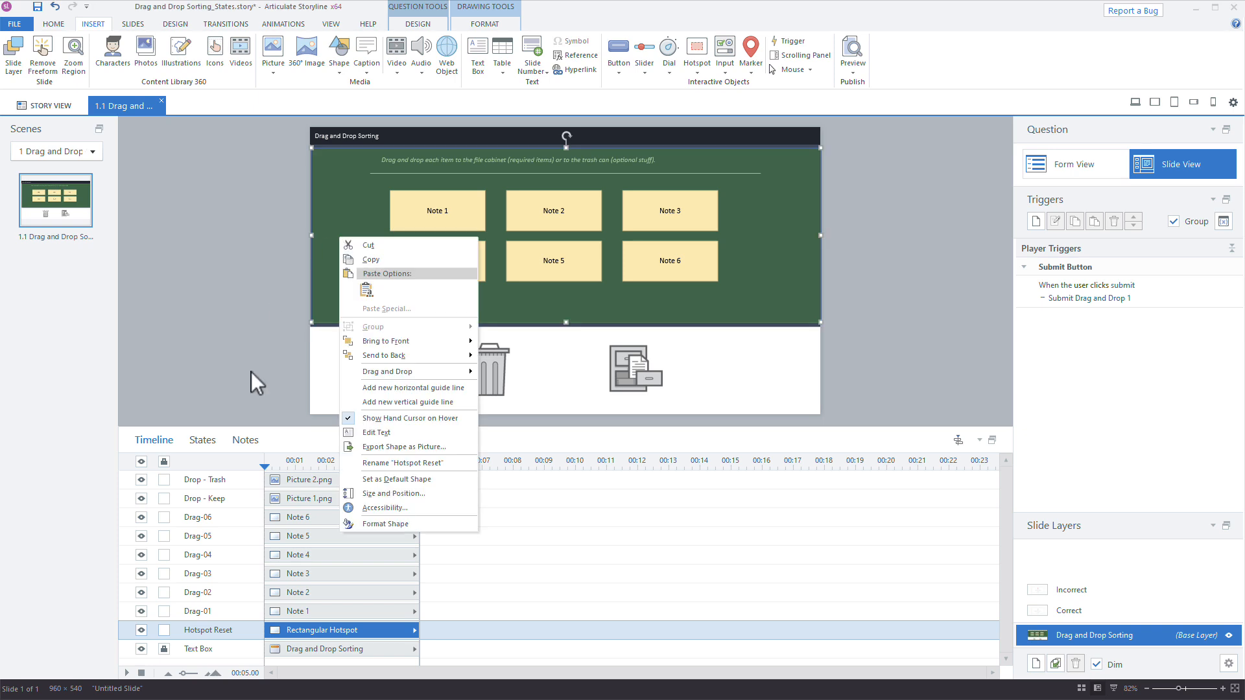
left_click(352, 420)
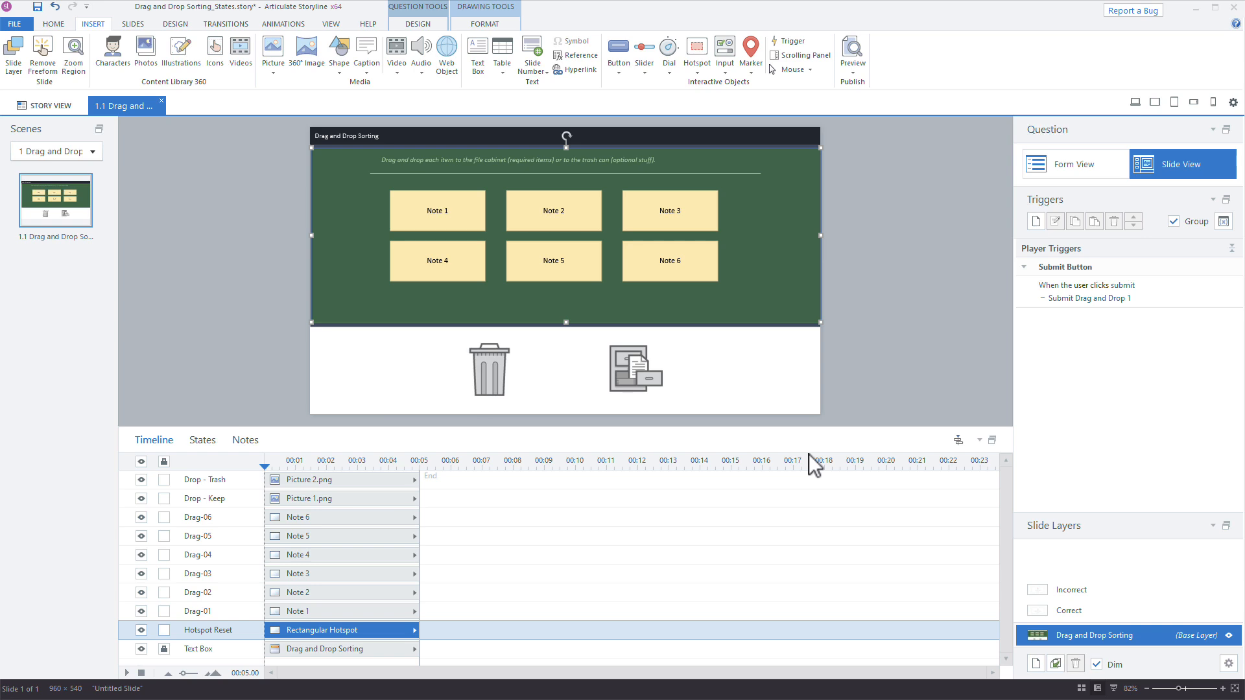
left_click(441, 223)
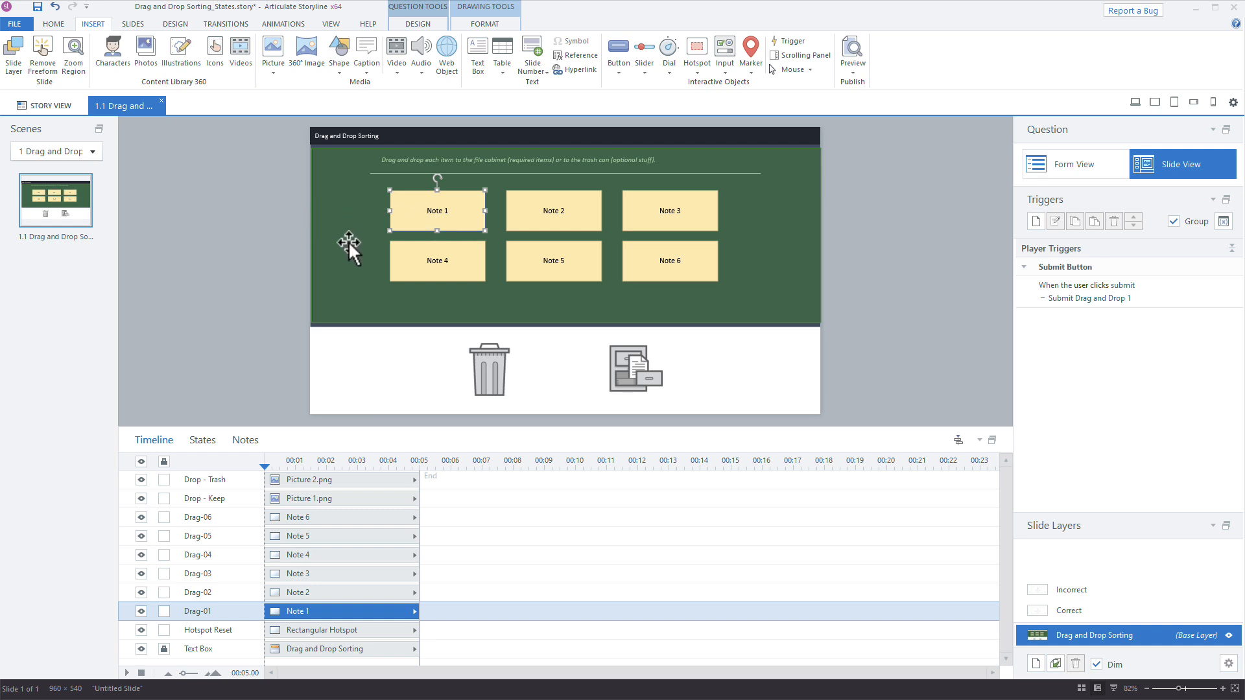
Create a new trigger with the action "Change state of" Drag-01 to Normal.
left_click(969, 201)
left_click(1031, 221)
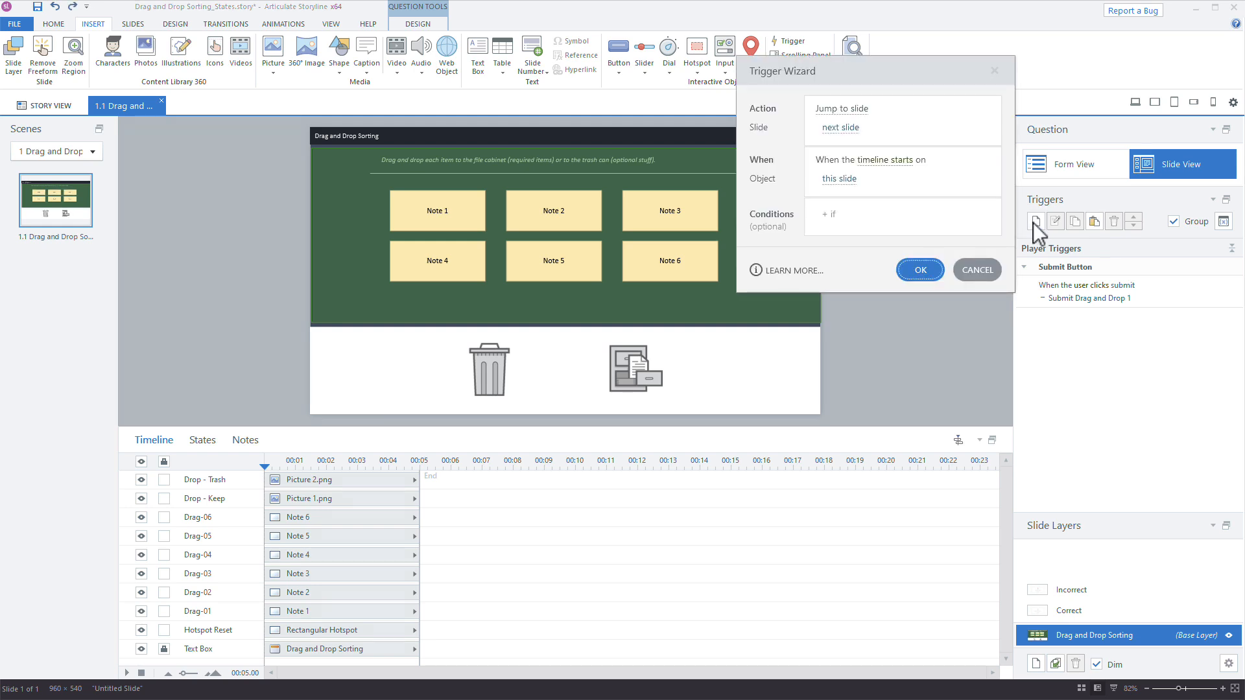
left_click(863, 109)
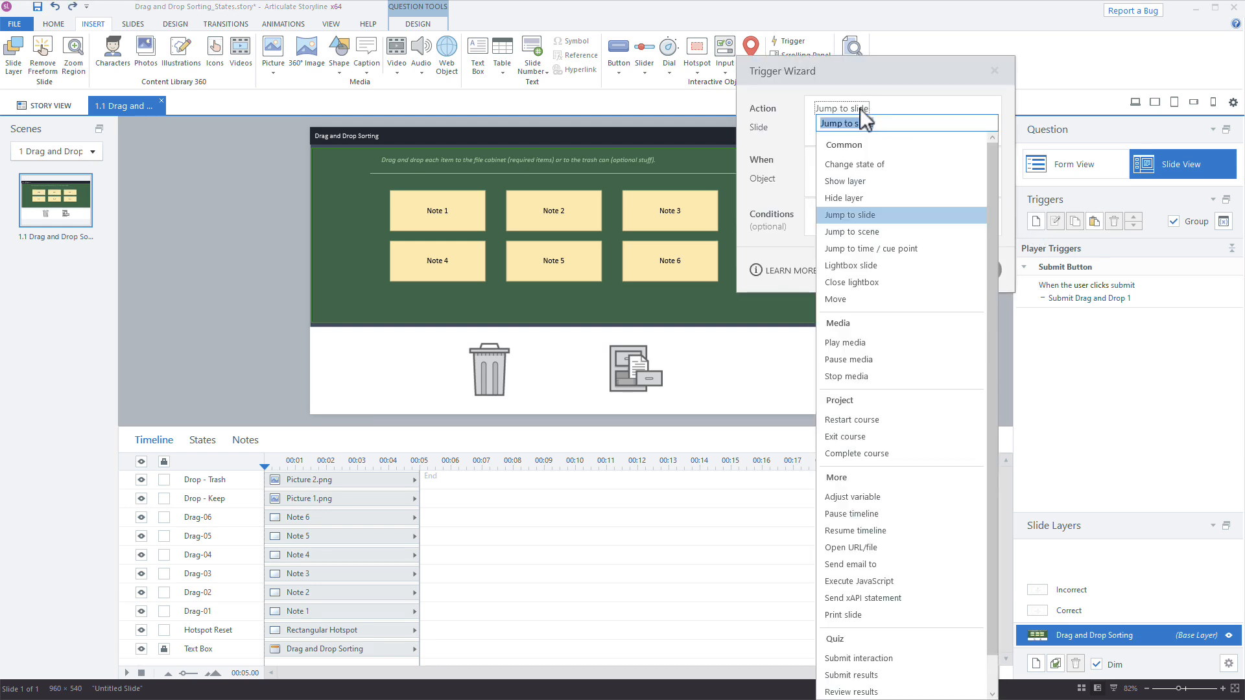
left_click(856, 164)
left_click_drag(862, 70, 797, 84)
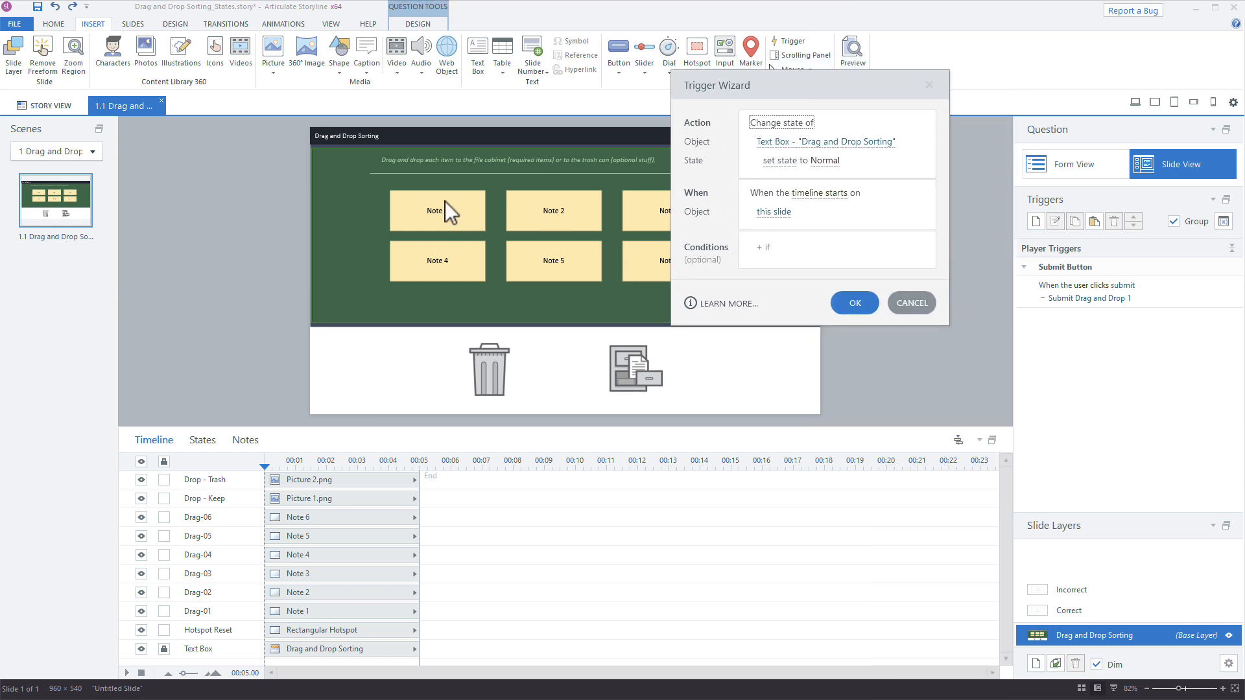
left_click(804, 144)
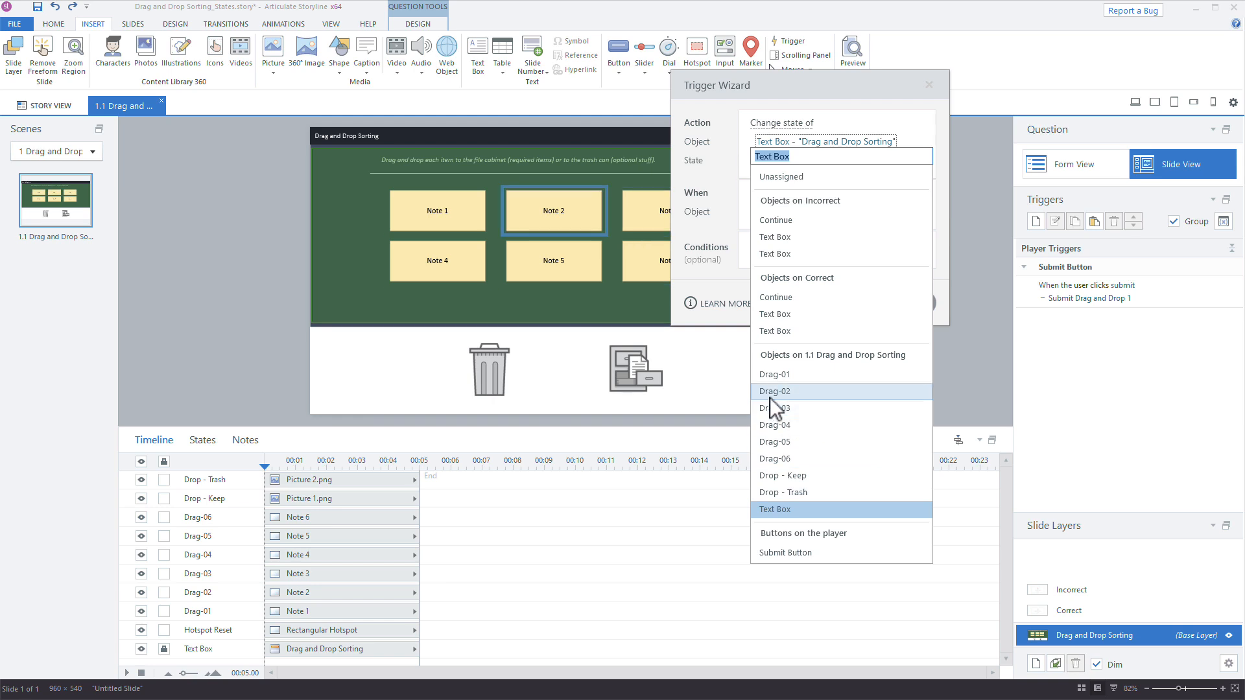
left_click(794, 372)
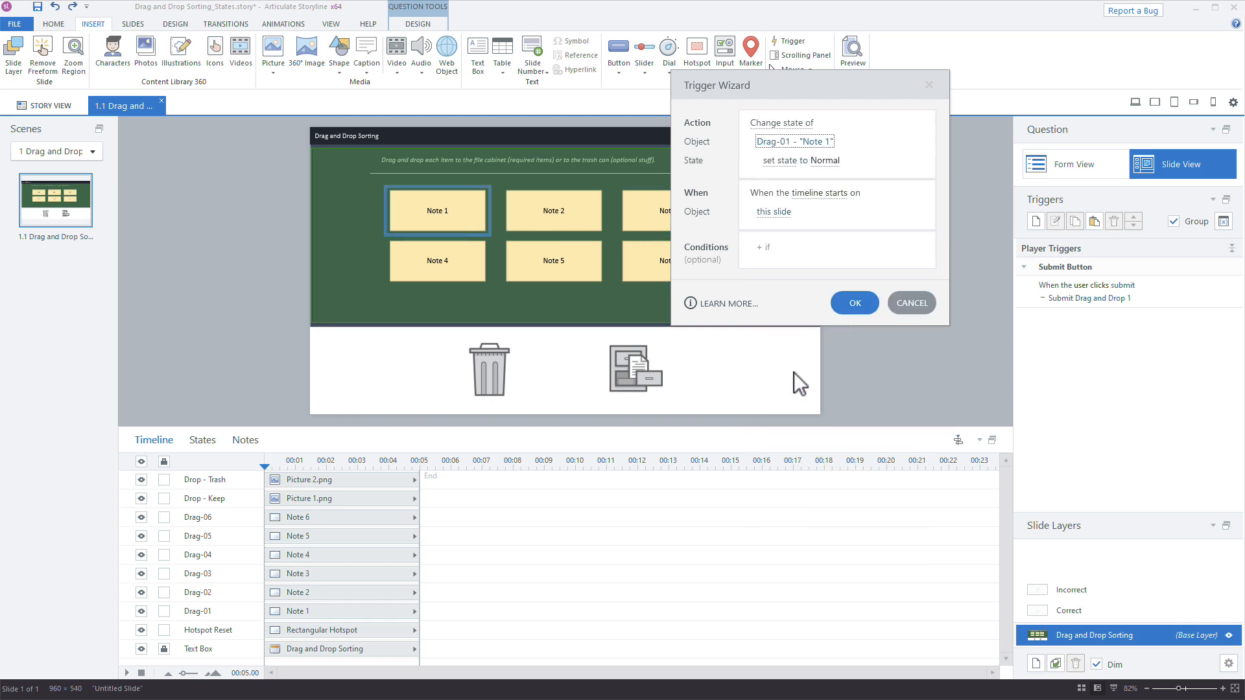
Set the trigger's event to "Object dropped on", with Drag-01 as the object and Hotspot Reset as the target.
left_click(807, 195)
scroll(824, 253, "down", 1)
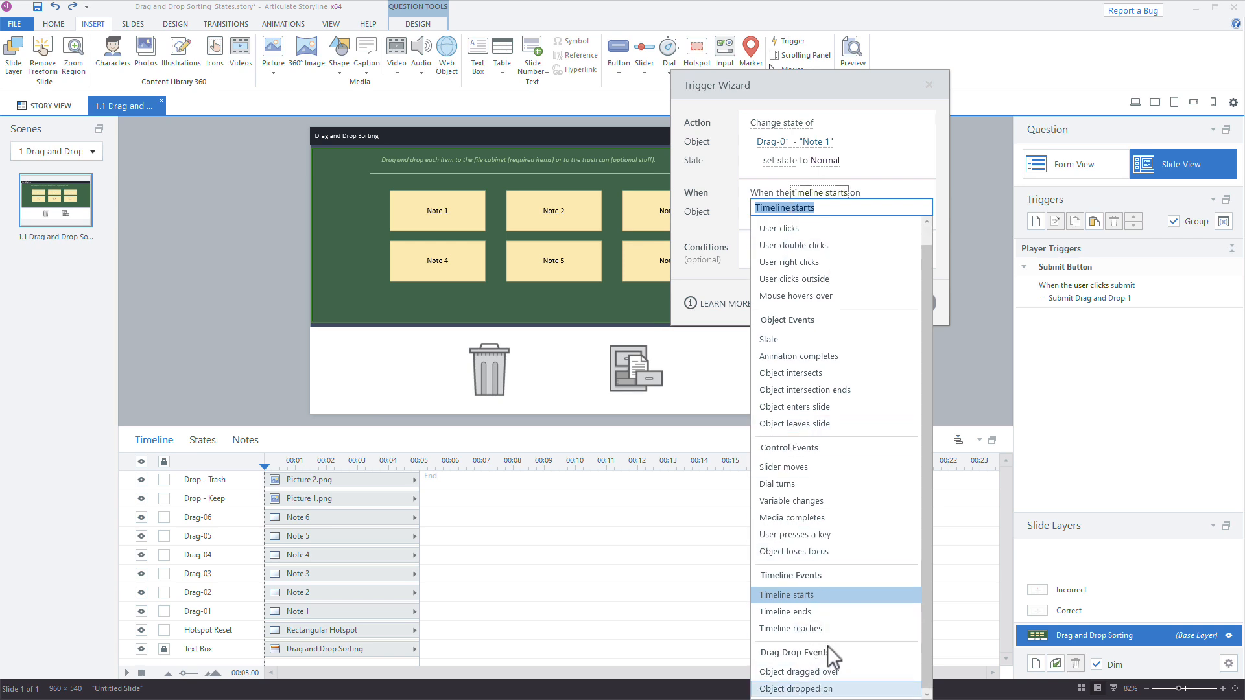
left_click(804, 689)
left_click(785, 220)
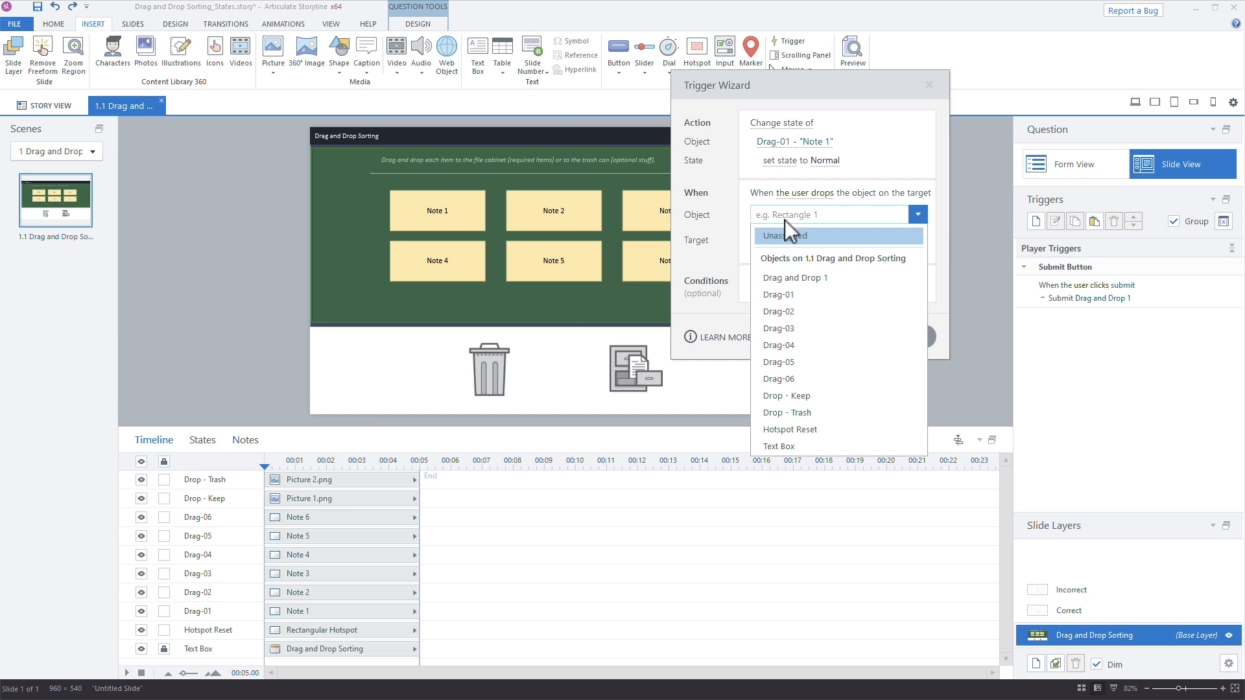
left_click(804, 293)
left_click(796, 236)
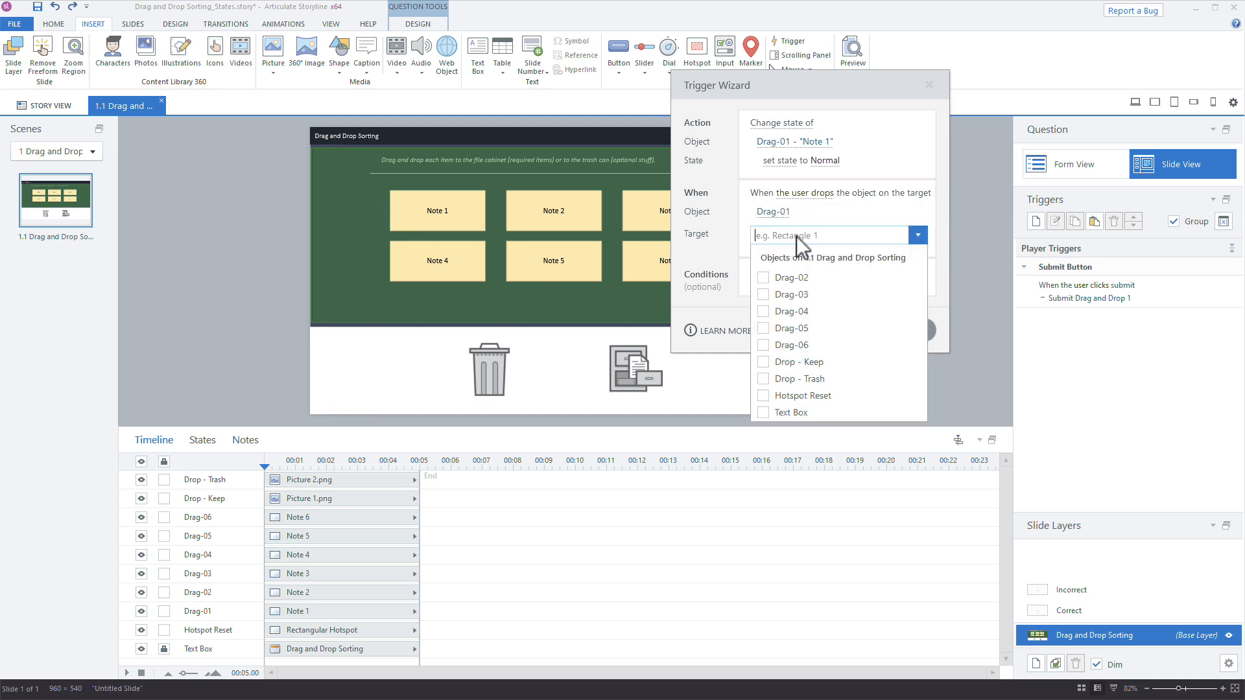
left_click(799, 393)
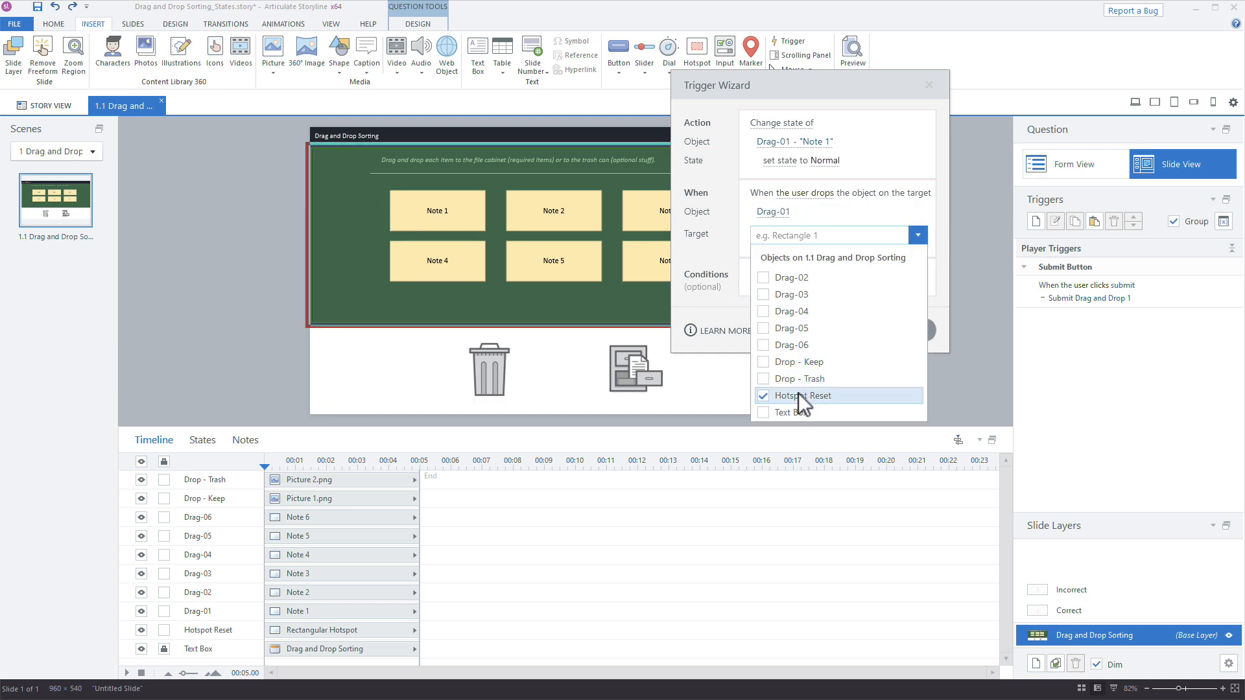
Save the Drag-01 trigger with Hotspot Reset as its target, and copy it onto Notes 2 through 6.
left_click(728, 220)
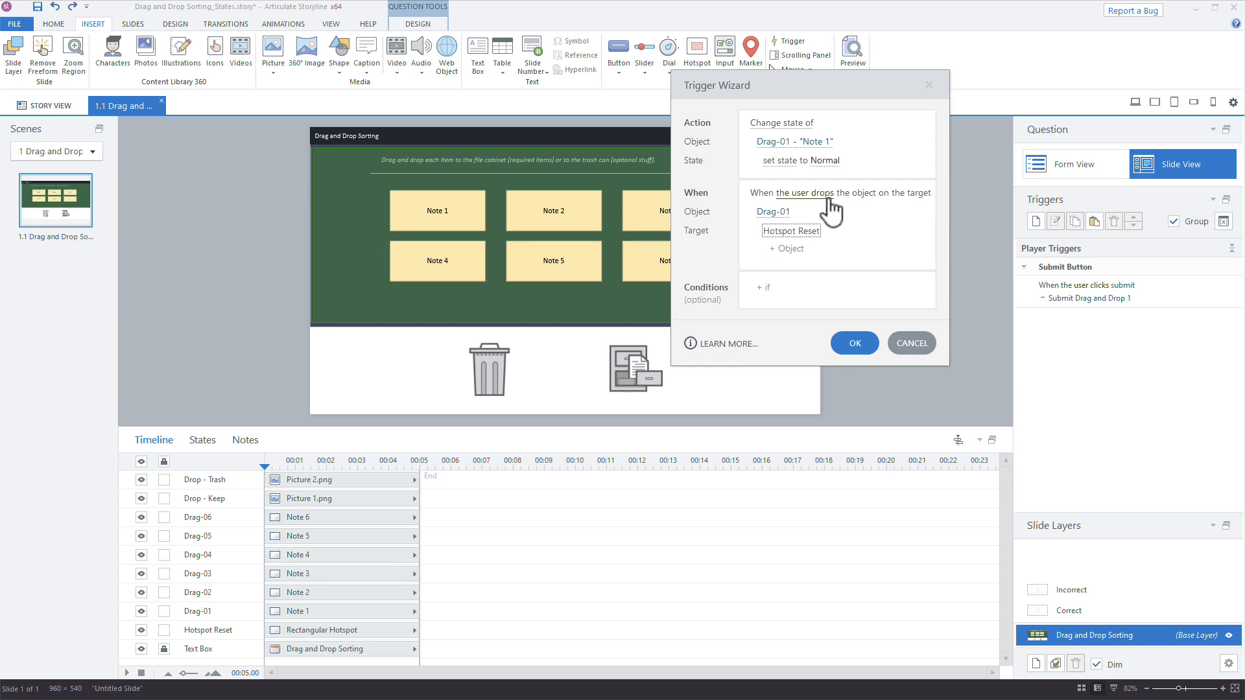
left_click(854, 340)
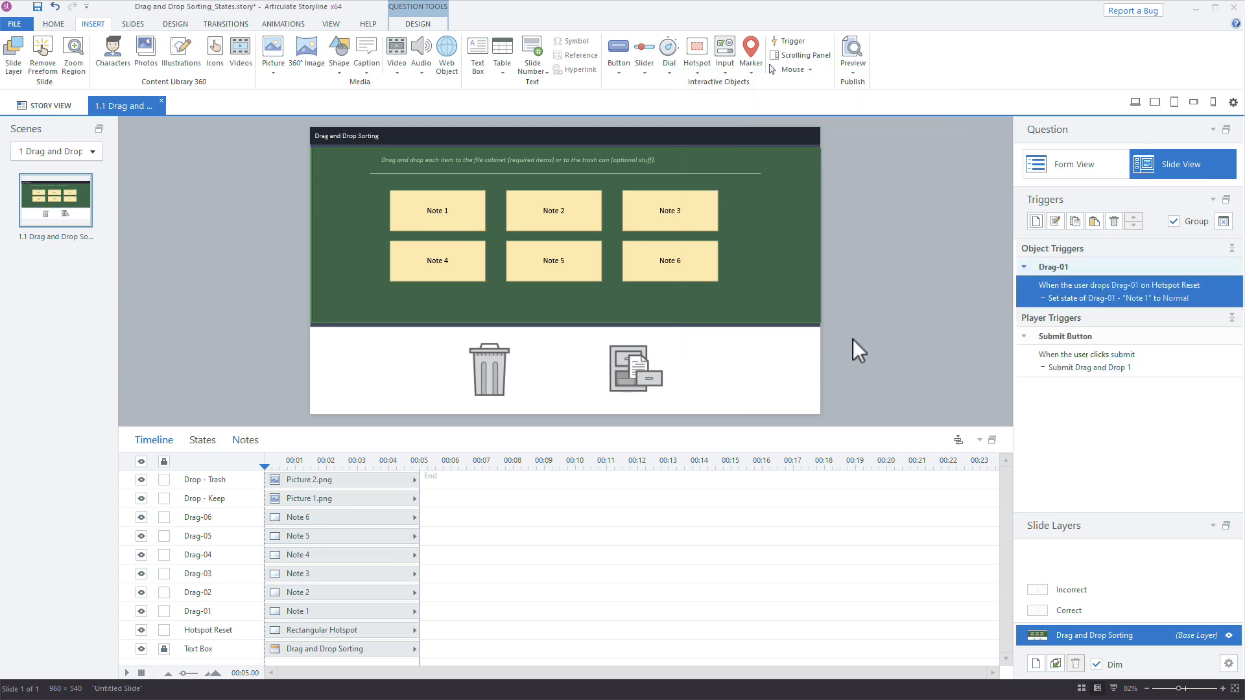
left_click(1202, 301)
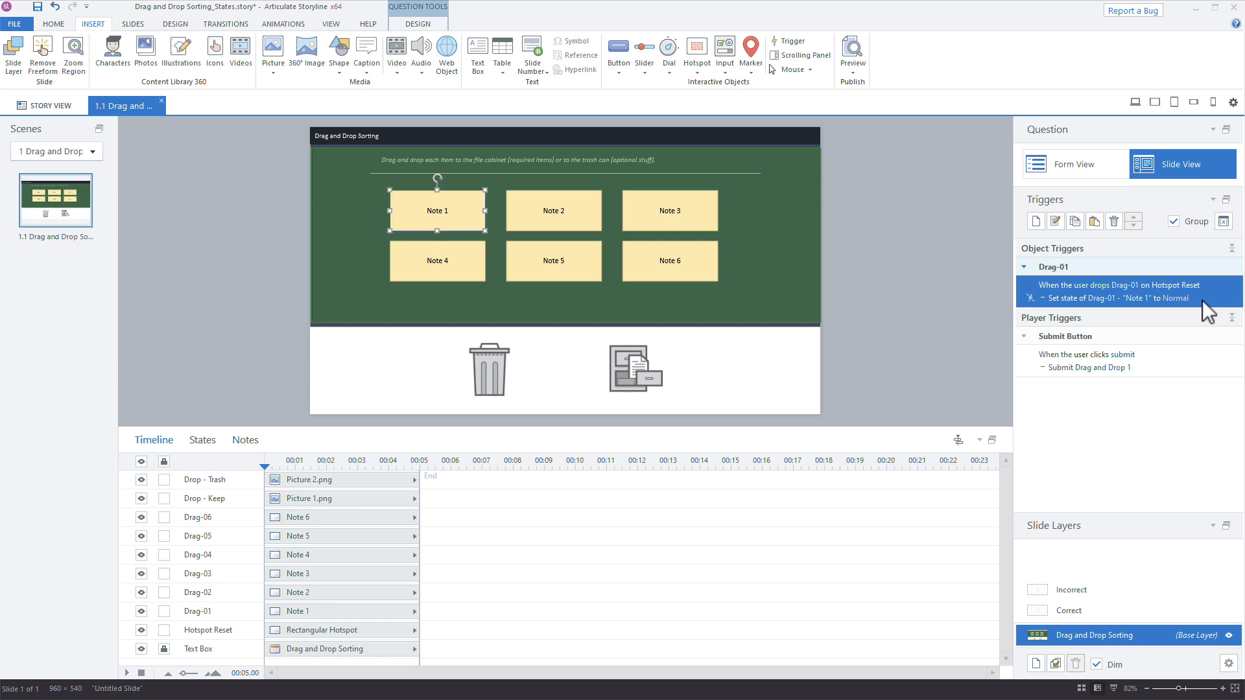
left_click(1079, 224)
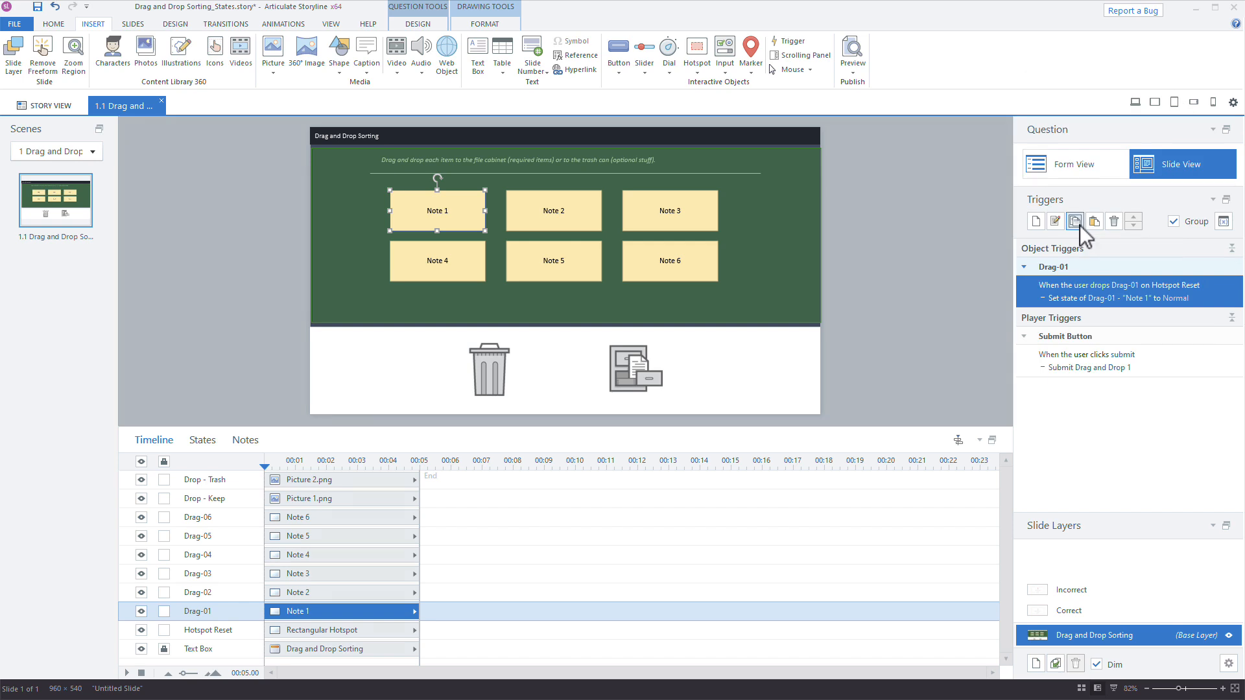
left_click(544, 214)
left_click(657, 217, "shift")
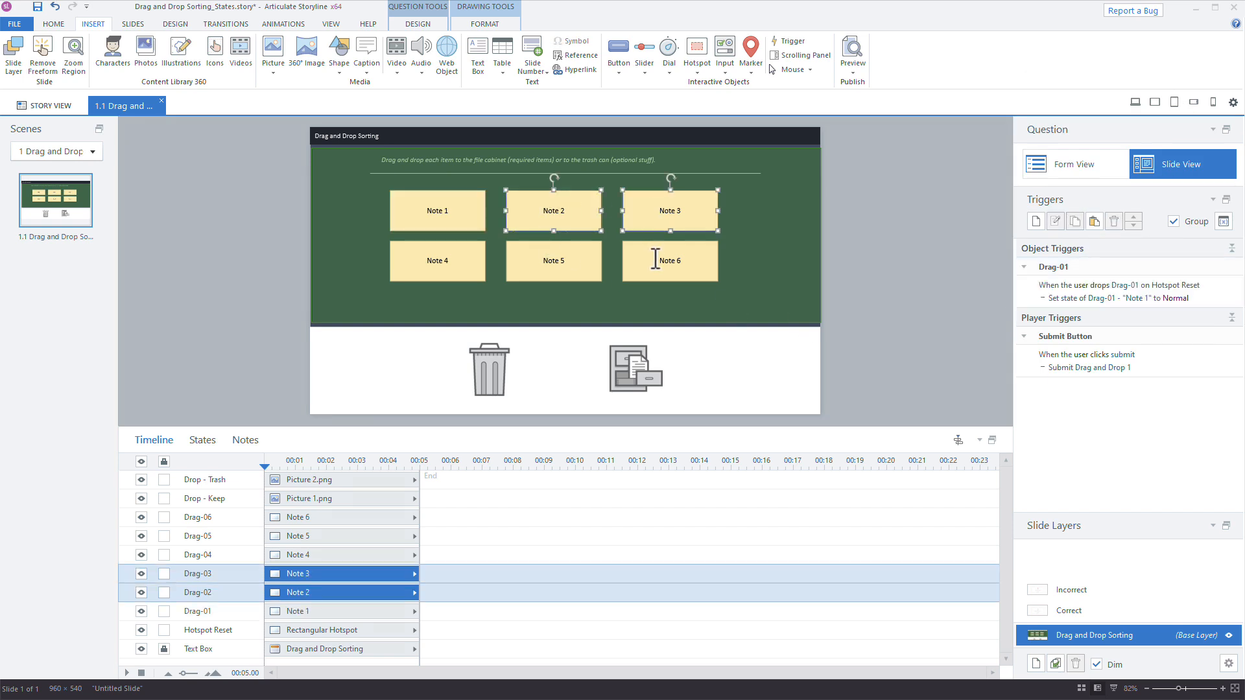
left_click(656, 259, "shift")
left_click(570, 262, "shift")
left_click(429, 266, "shift")
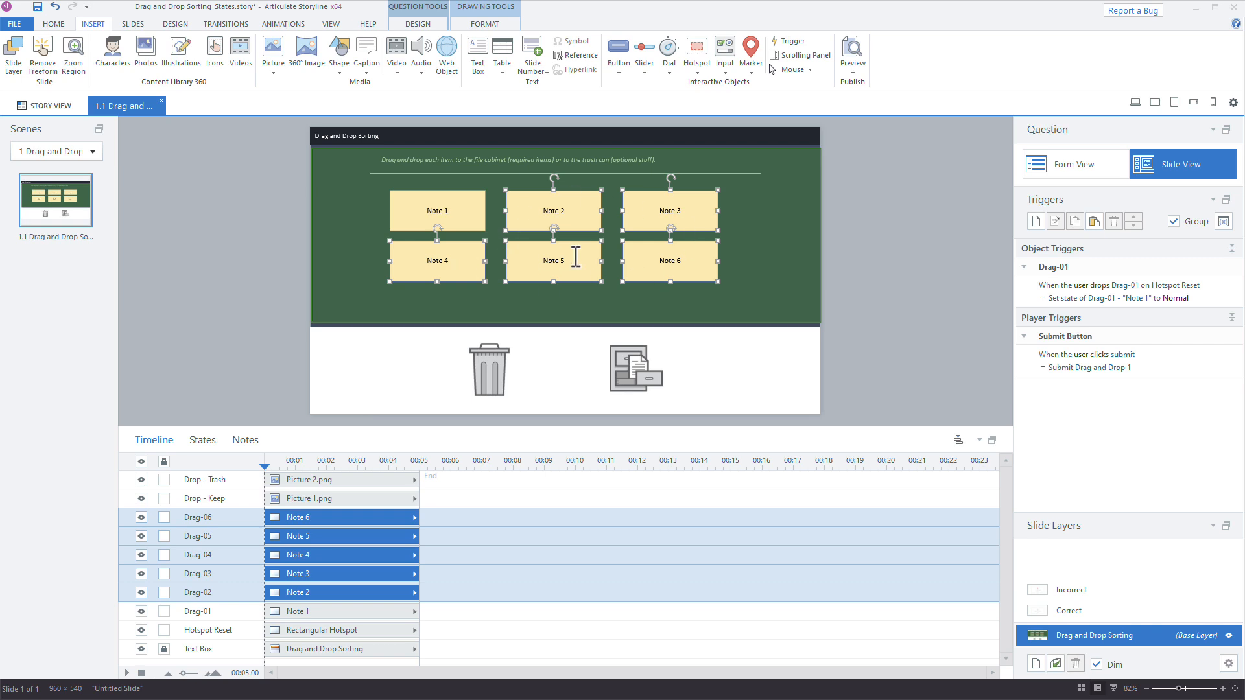
left_click(1095, 223)
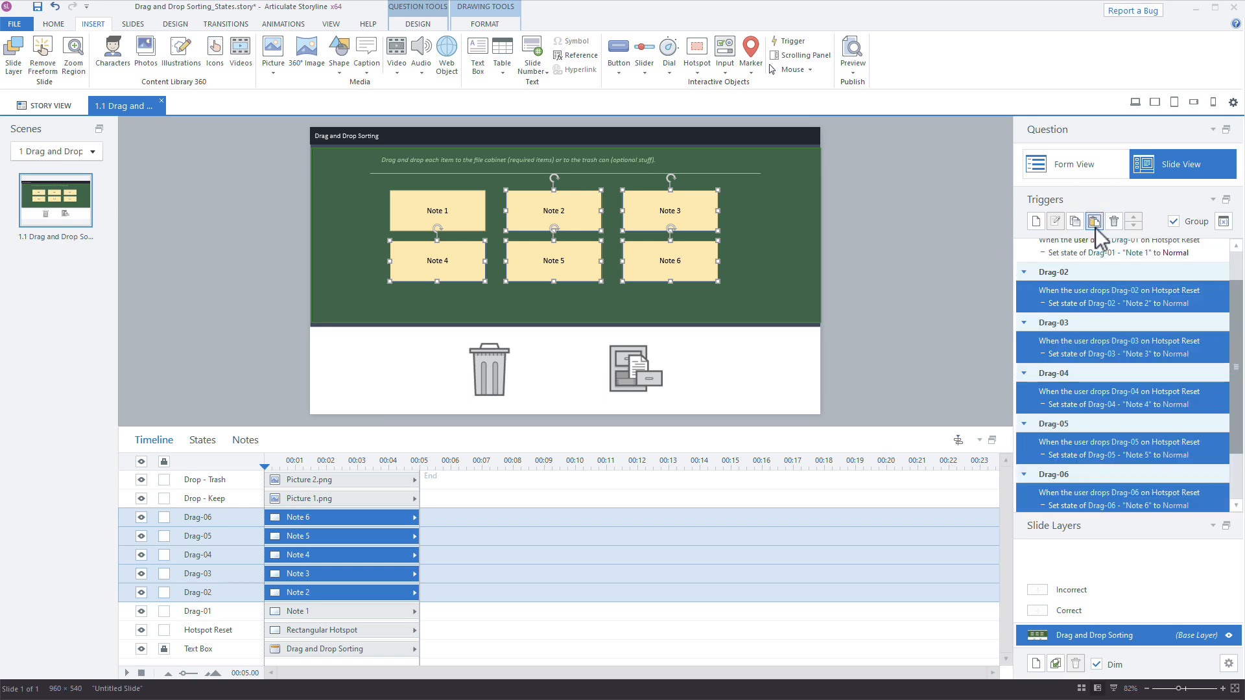
left_click(874, 265)
left_click(684, 216)
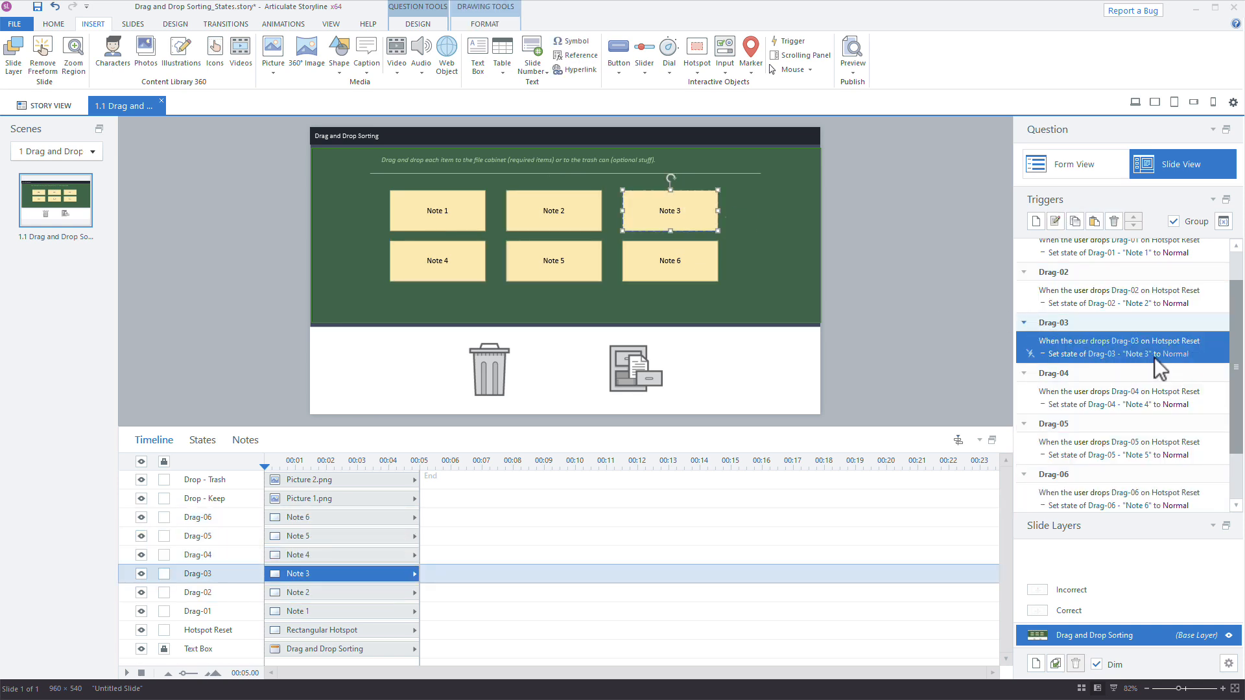
left_click(716, 275)
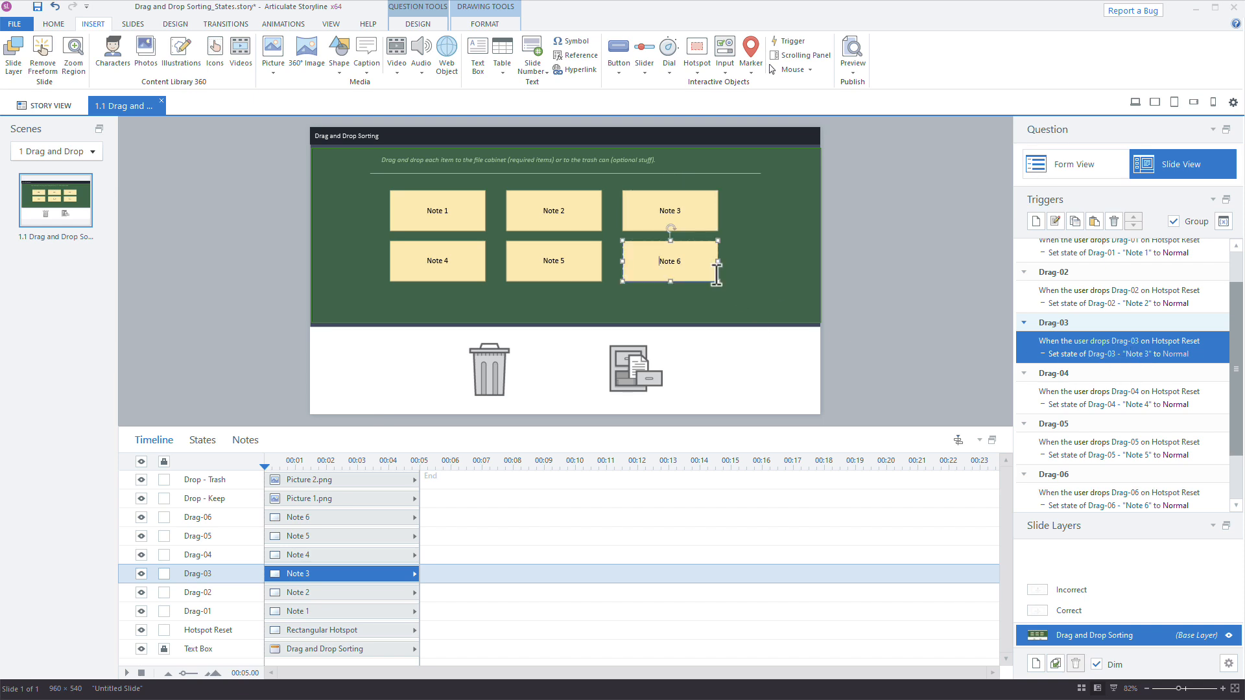
left_click(902, 271)
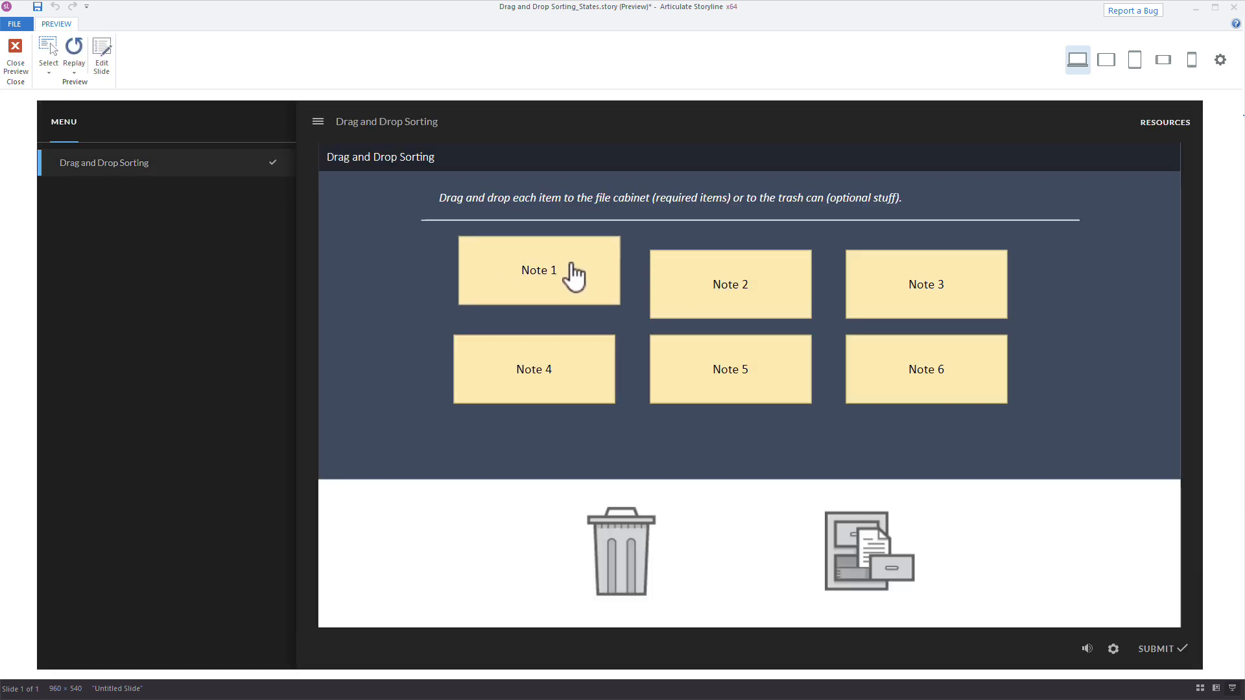
Test in the preview how all six notes behave when moved within the hotspot area, and close the preview.
left_click_drag(574, 276, 786, 331)
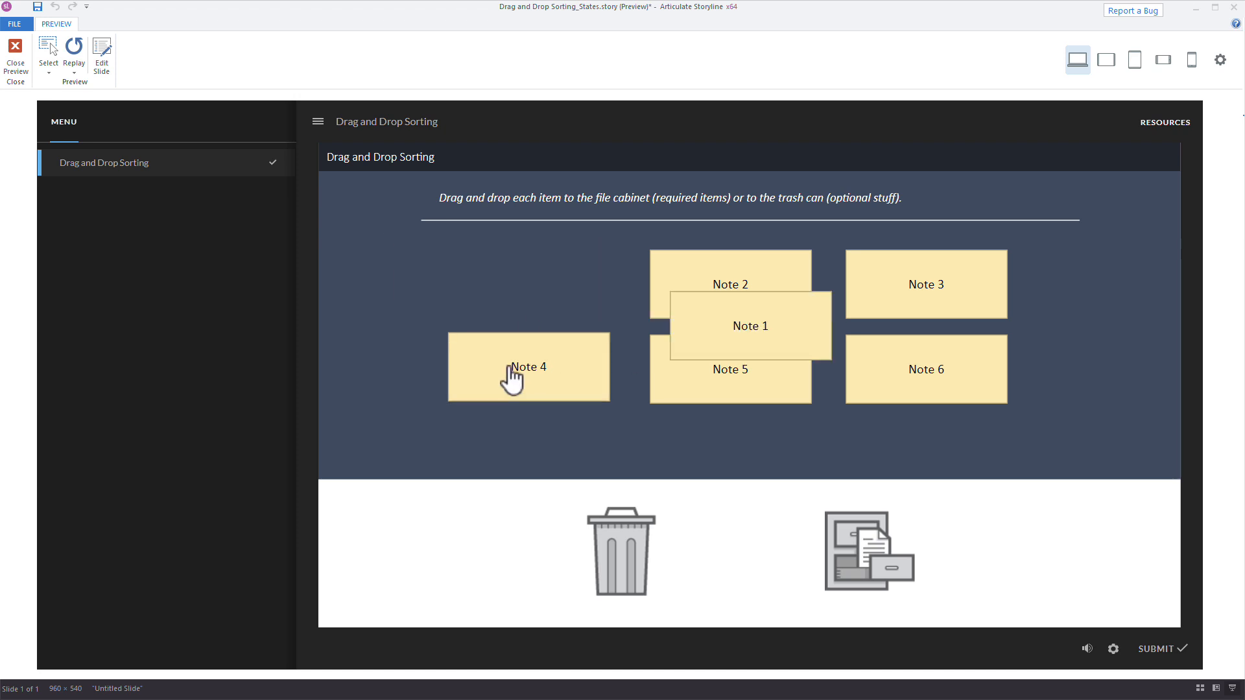
left_click_drag(512, 380, 717, 333)
left_click_drag(678, 284, 711, 353)
left_click_drag(768, 389, 701, 369)
left_click_drag(877, 299, 824, 285)
left_click_drag(916, 387, 767, 335)
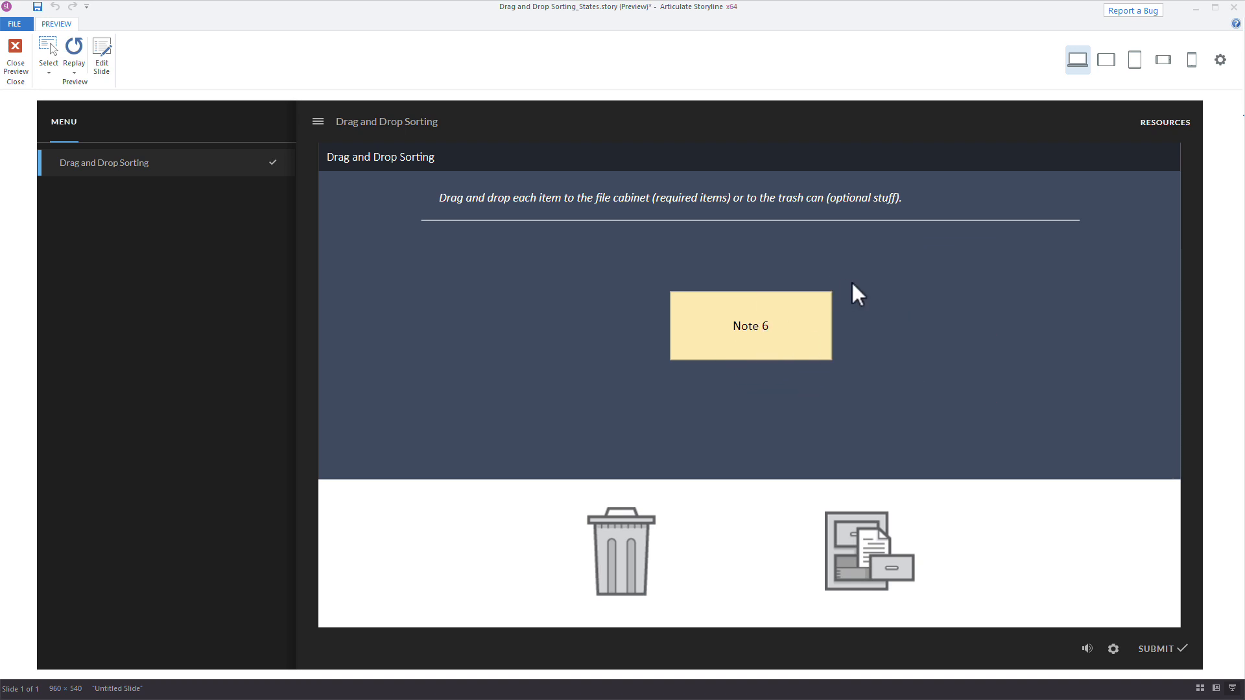
key("Escape")
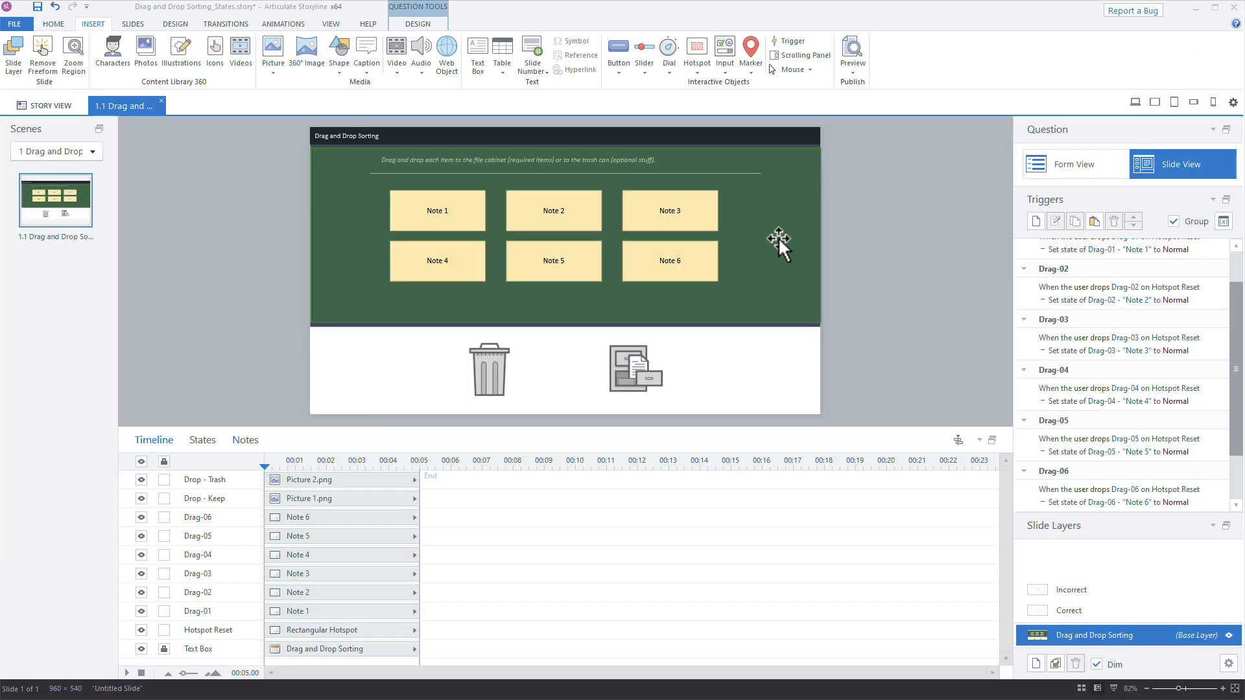
Set the drag-and-drop placement option of the Hotspot Reset hotspot to Free.
left_click(770, 230)
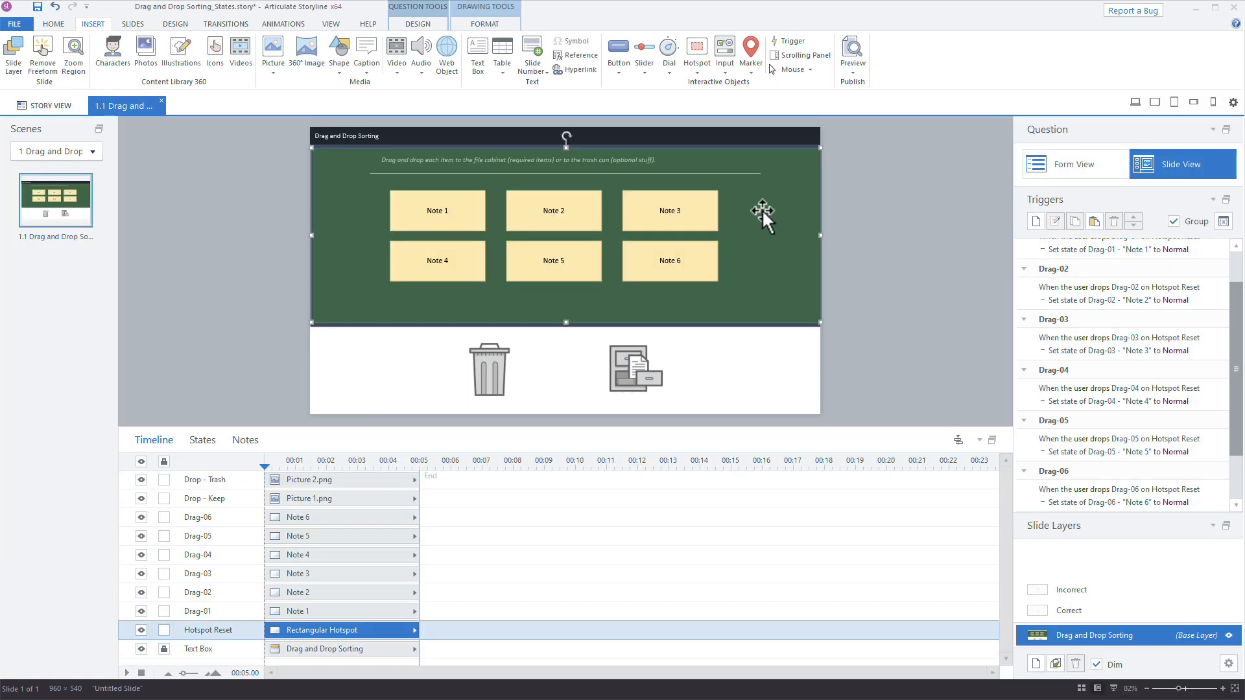
right_click(761, 209)
mouse_move(819, 342)
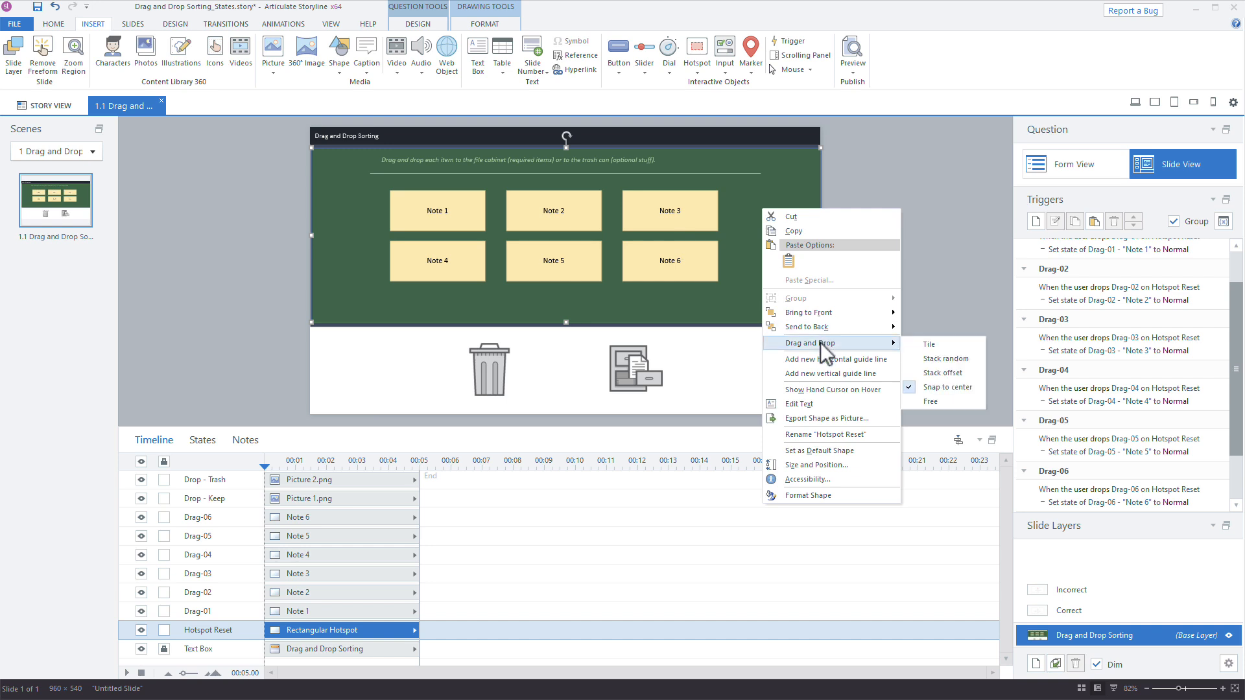
left_click(947, 402)
Preview the slide and test moving all six notes to different positions within the hotspot area.
left_click(1142, 98)
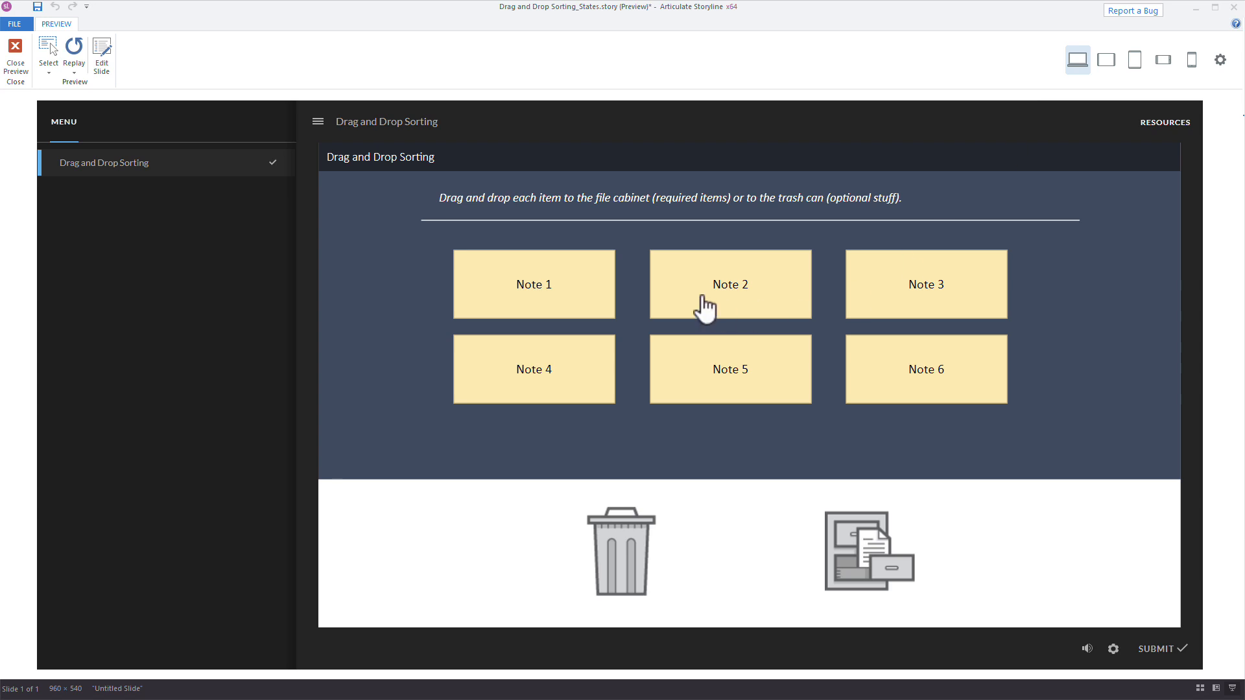
mouse_move(544, 276)
left_mouse_down()
mouse_move(553, 279)
mouse_move(538, 280)
left_mouse_up()
left_click_drag(570, 404, 526, 403)
left_click_drag(740, 371, 726, 407)
left_click_drag(727, 297, 733, 266)
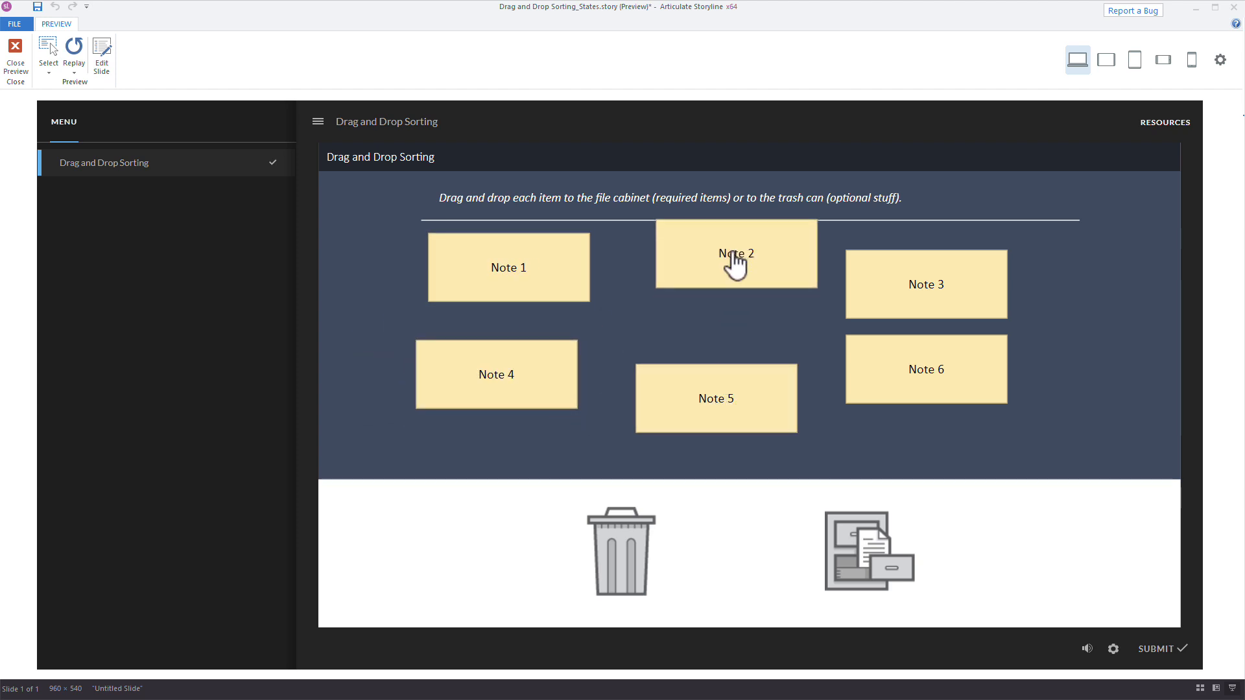
left_click_drag(939, 284, 944, 253)
left_click_drag(918, 376, 913, 378)
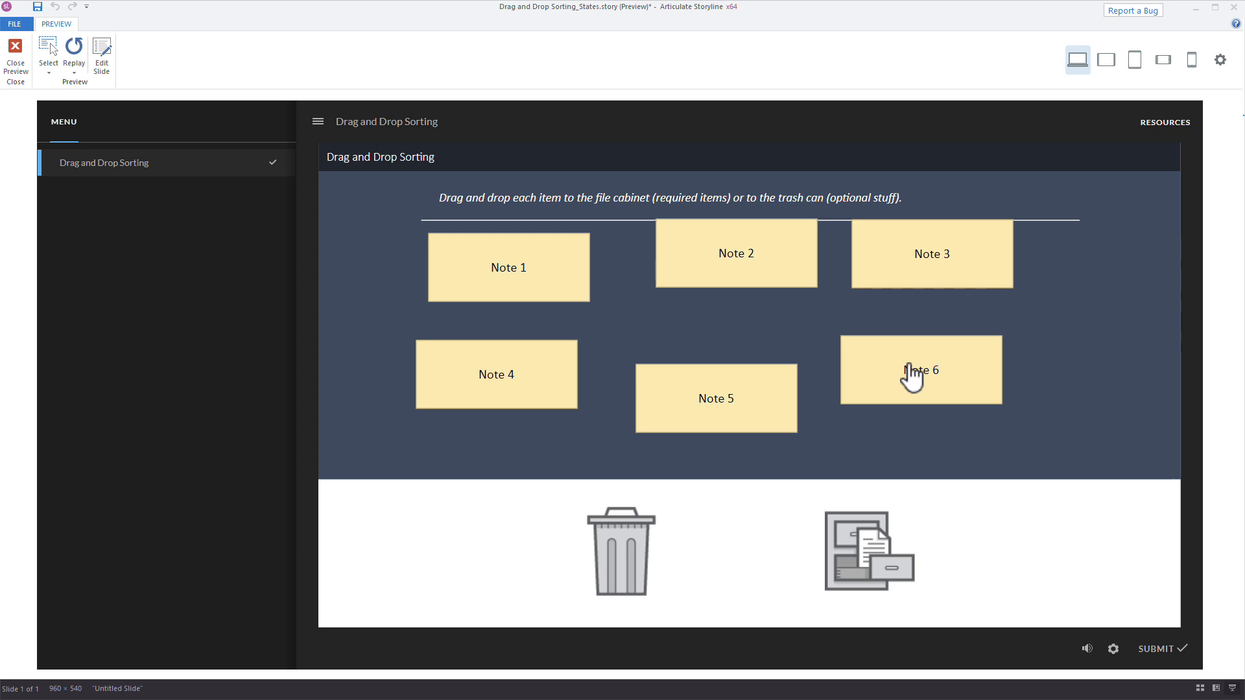
left_click_drag(503, 266, 443, 271)
left_click_drag(731, 256, 648, 272)
left_click_drag(480, 273, 469, 274)
left_click_drag(662, 279, 709, 276)
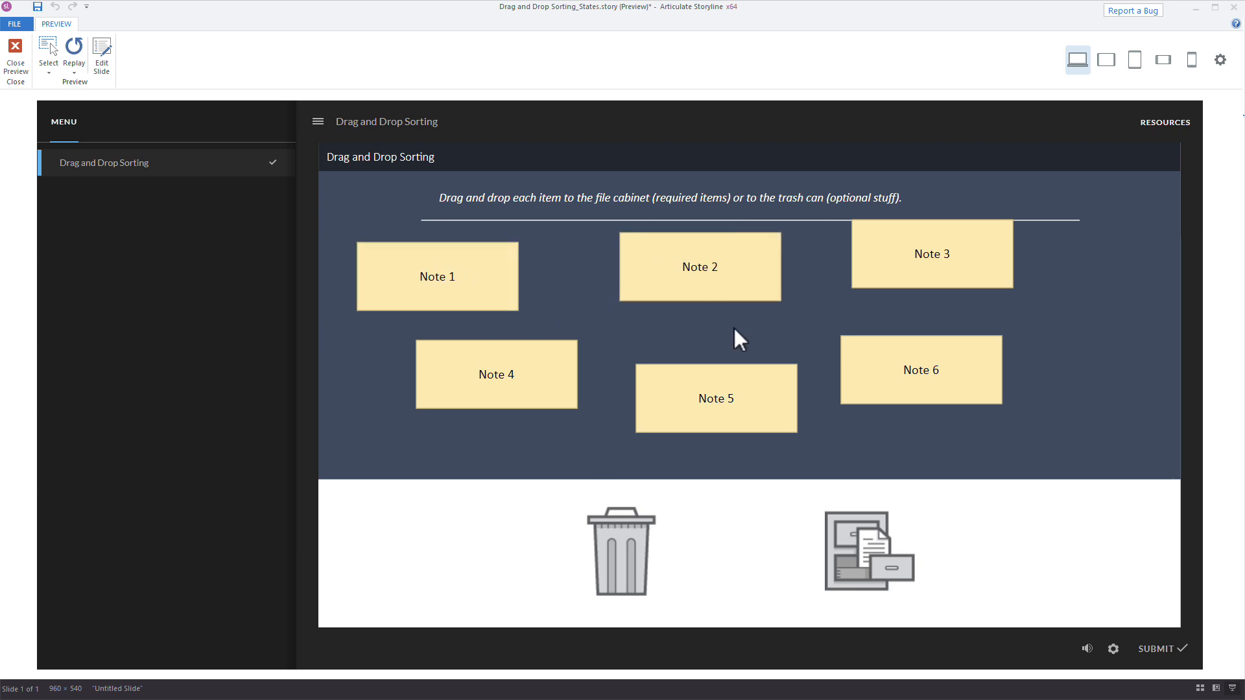
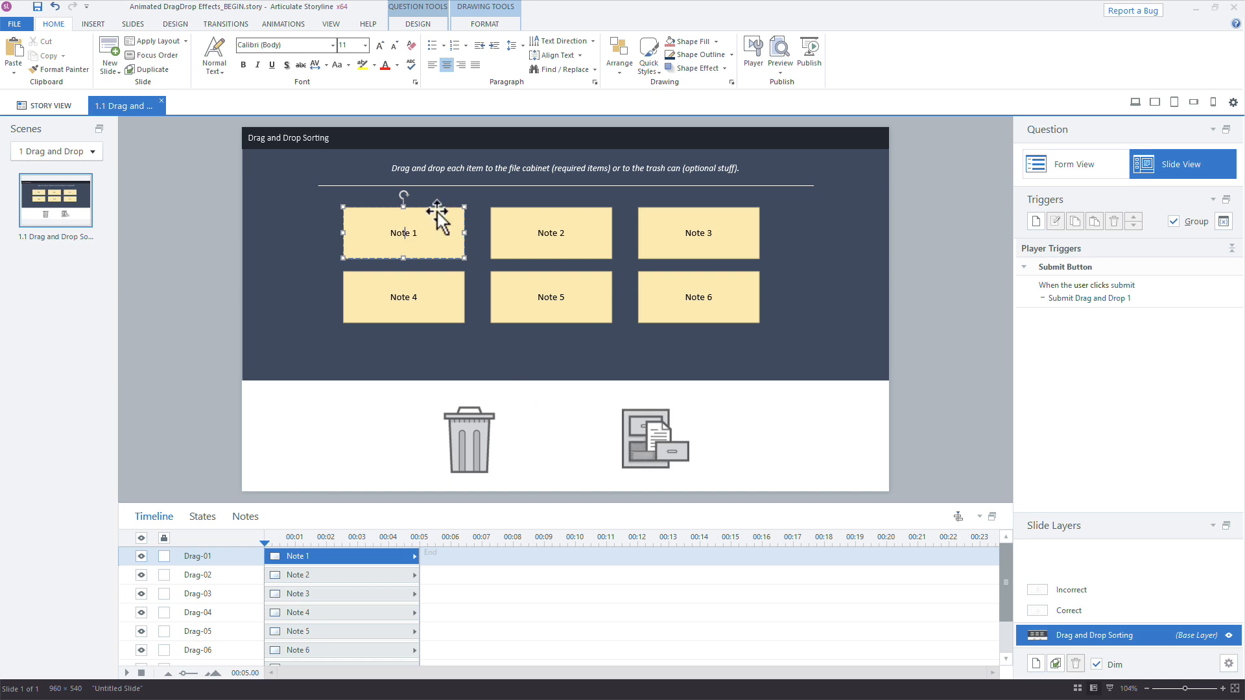
Apply the Spin & Shrink exit animation to all six notes on the Animated DragDrop Effects slide.
left_click(542, 235, "shift")
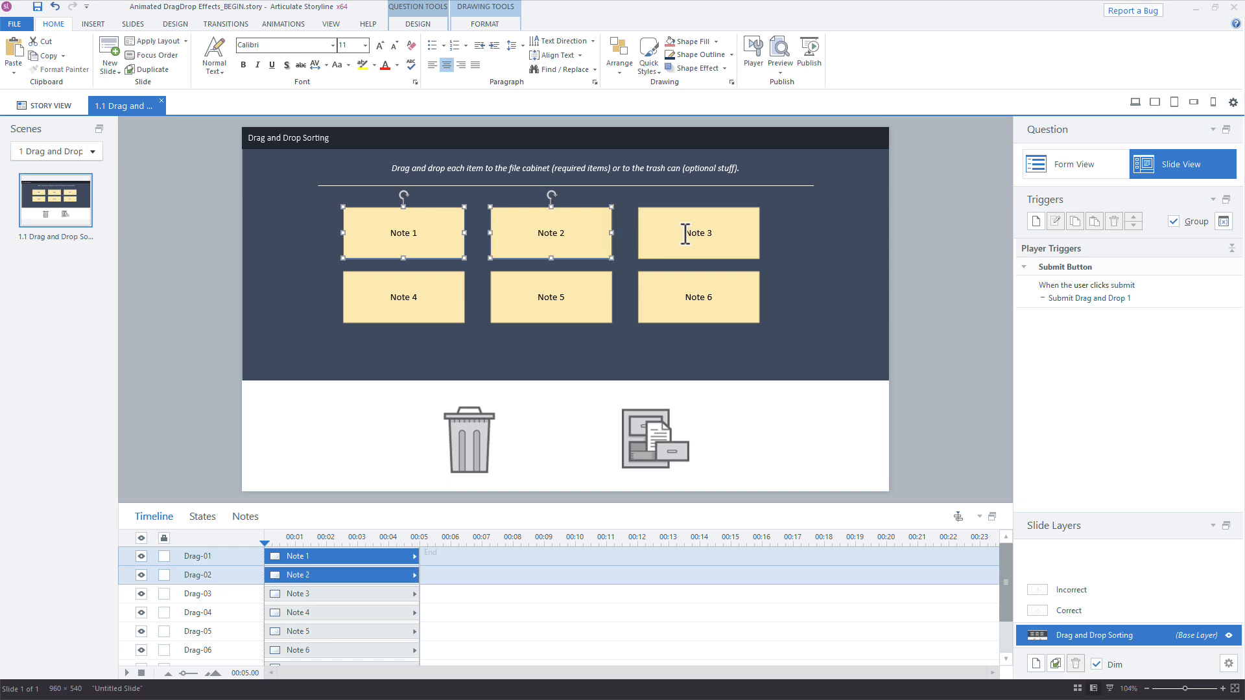
left_click(686, 233, "shift")
left_click(674, 300, "shift")
left_click(570, 281, "shift")
left_click(433, 296, "shift")
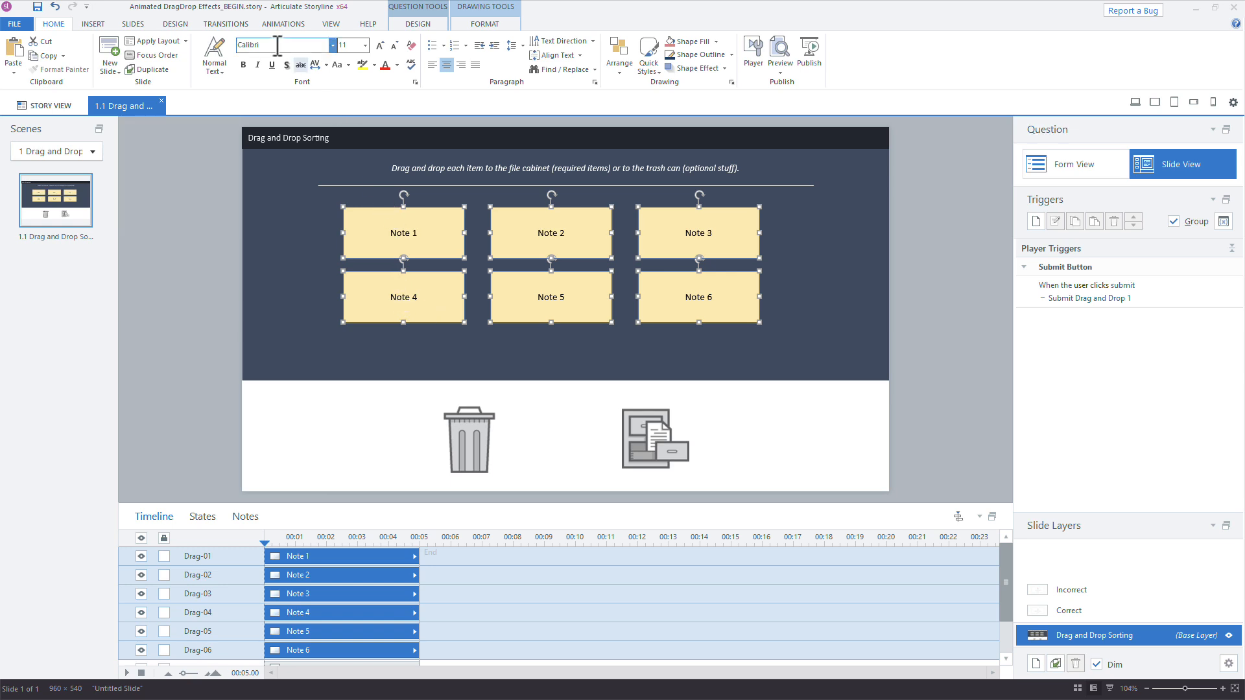
left_click(269, 25)
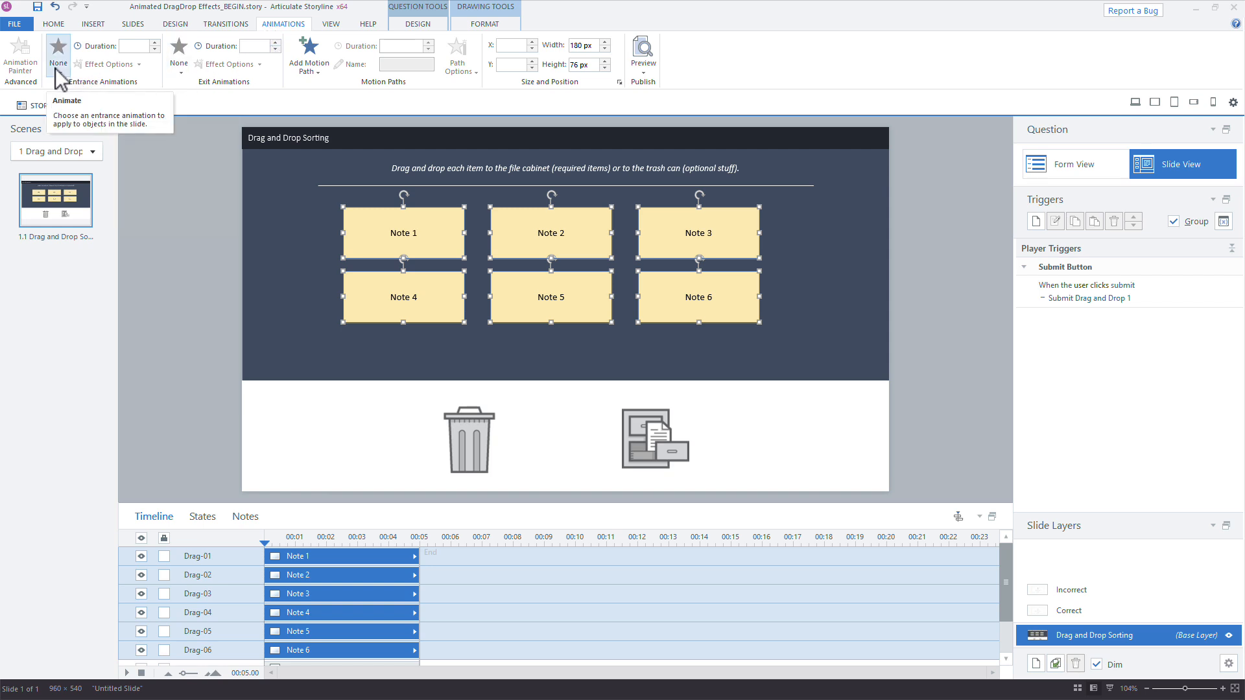
left_click(177, 70)
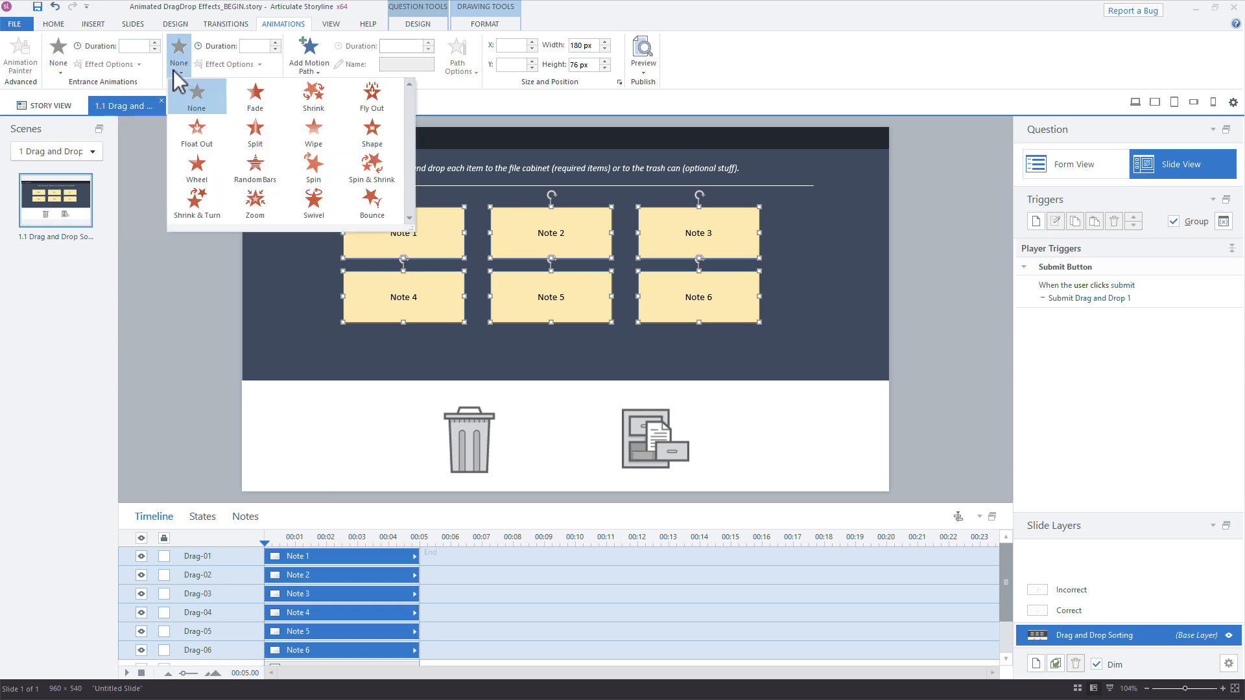
left_click(380, 161)
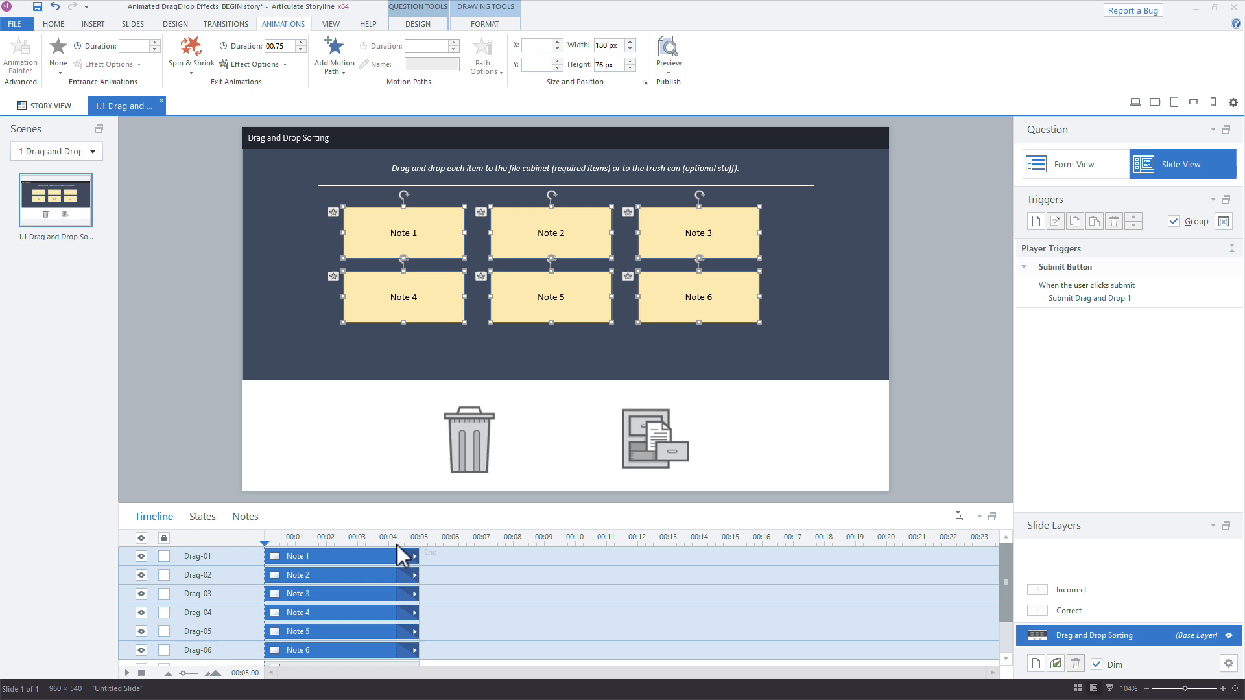
Preview the slide to check when the notes' exit animation plays, and return to the slide with nothing selected.
left_click_drag(566, 534, 338, 537)
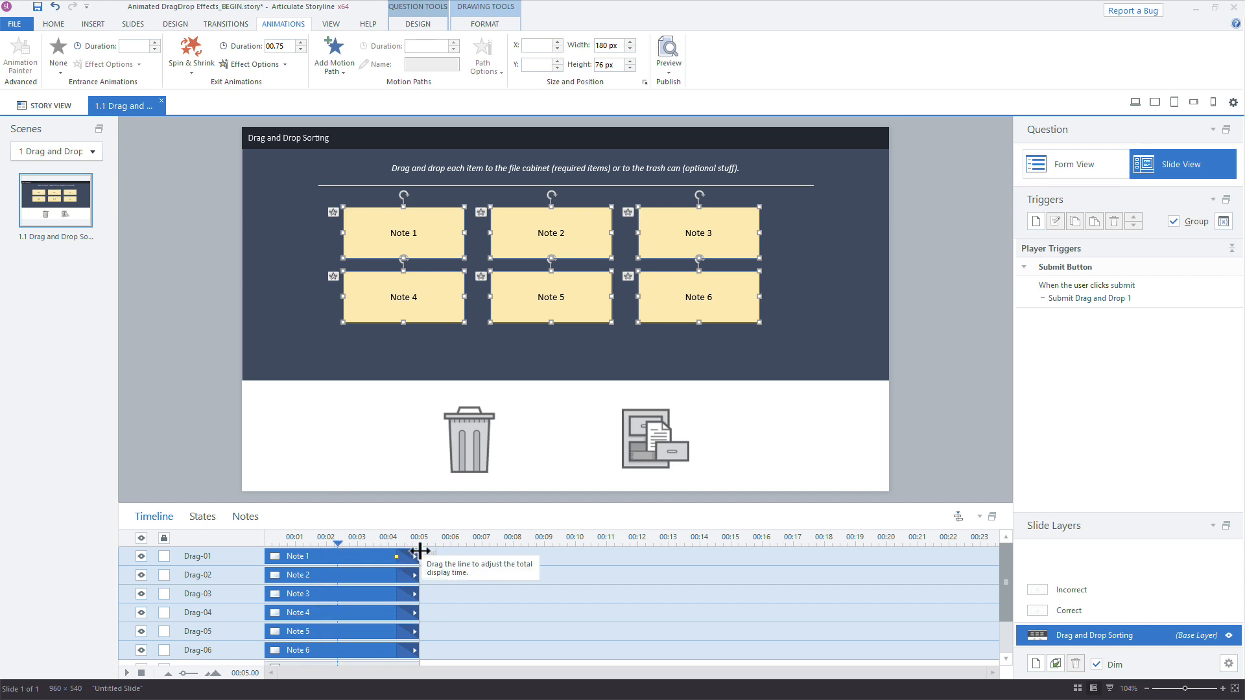
left_click(1135, 104)
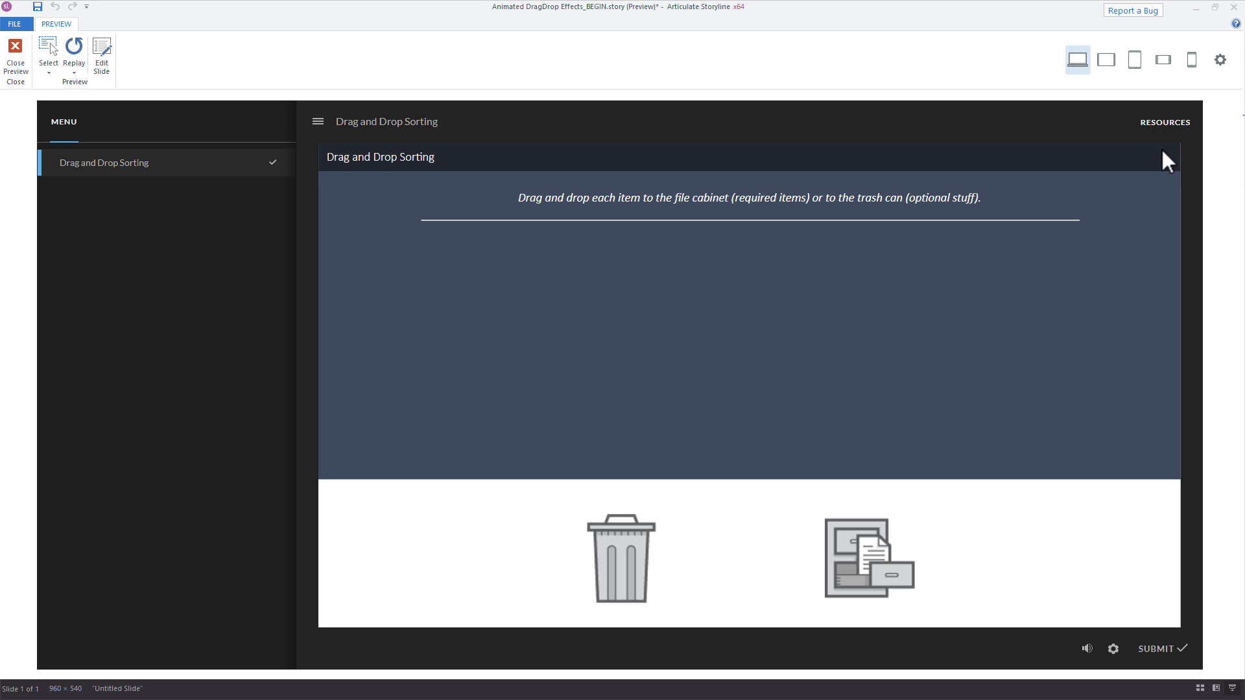
key("Escape")
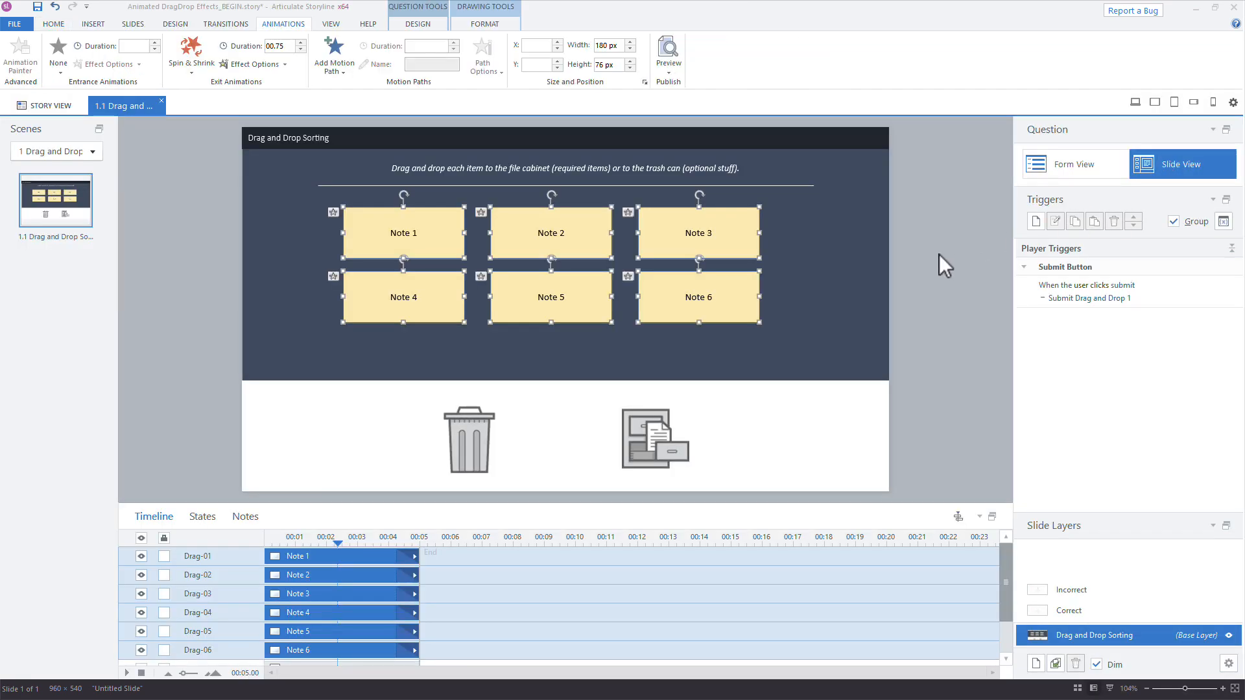
left_click(939, 255)
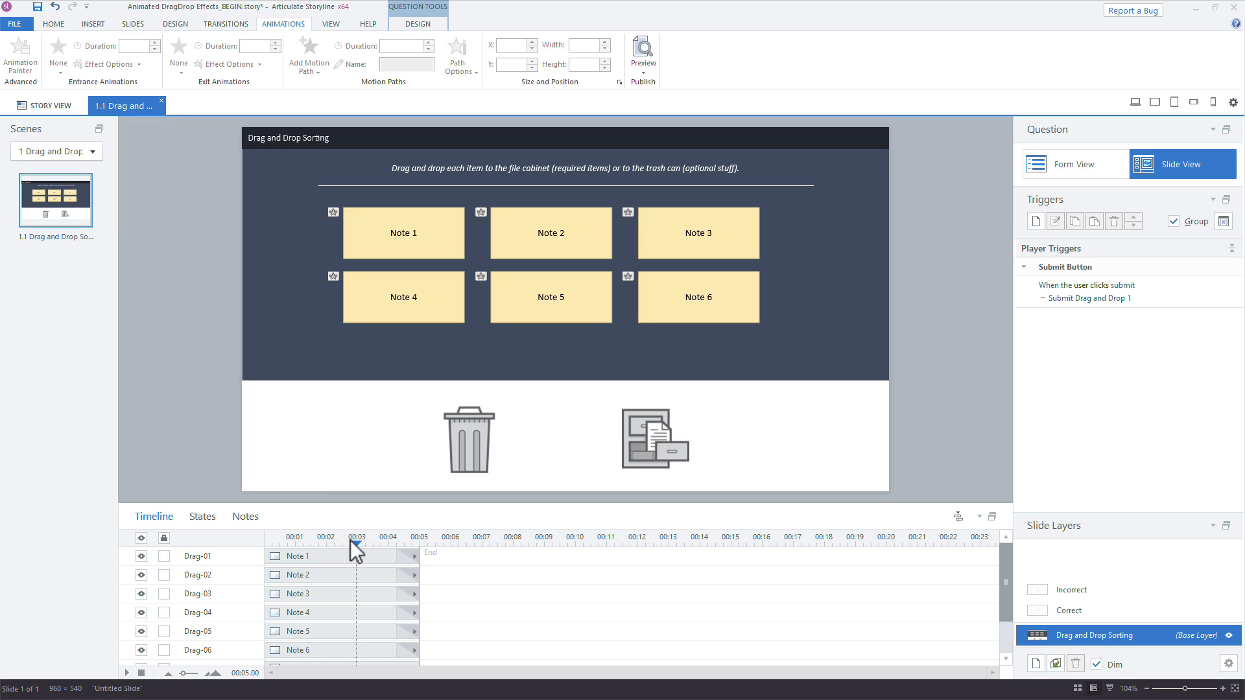
Add a cue point to the timeline at about 3 seconds and shift it to about 2.6 seconds.
left_click_drag(351, 539, 321, 539)
left_click(356, 543)
scroll(355, 548, "down", 1)
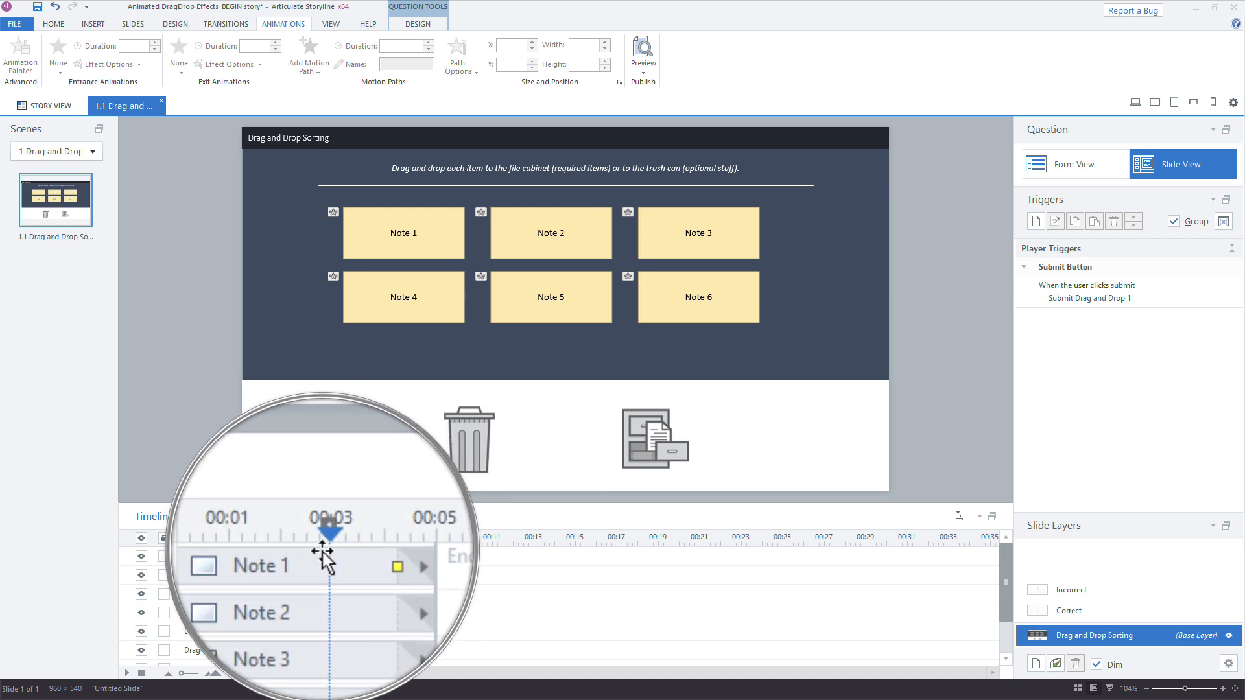
left_click(340, 542)
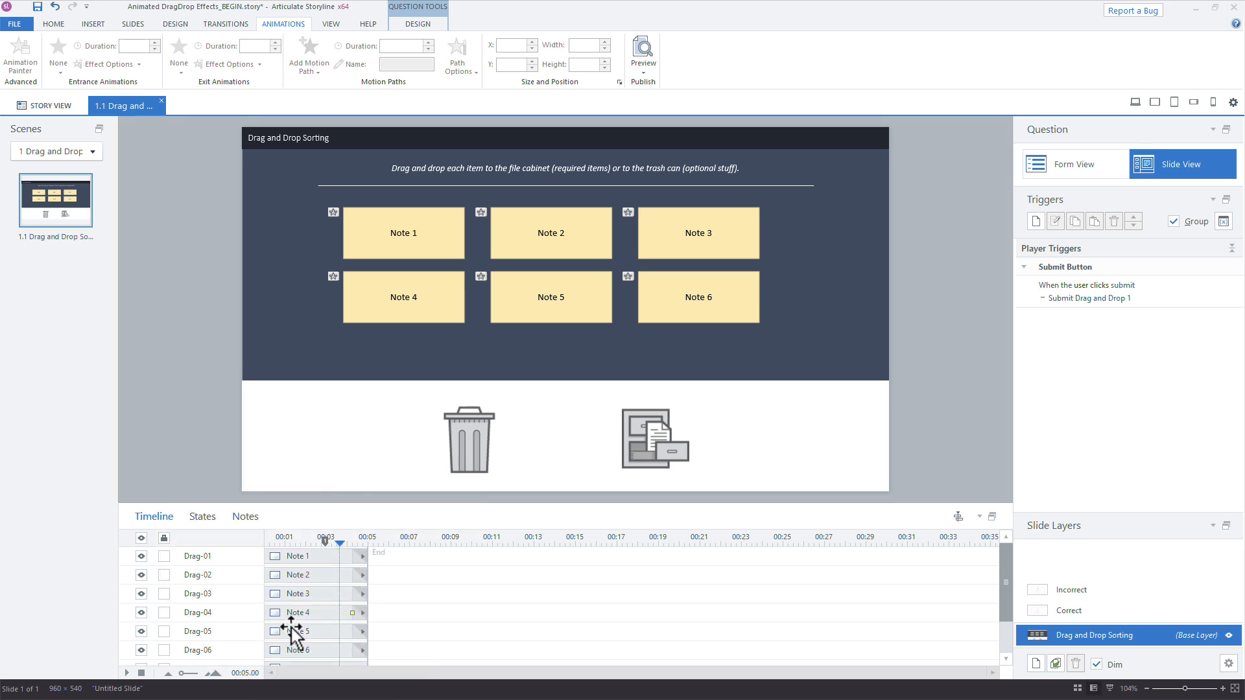
left_click(214, 674)
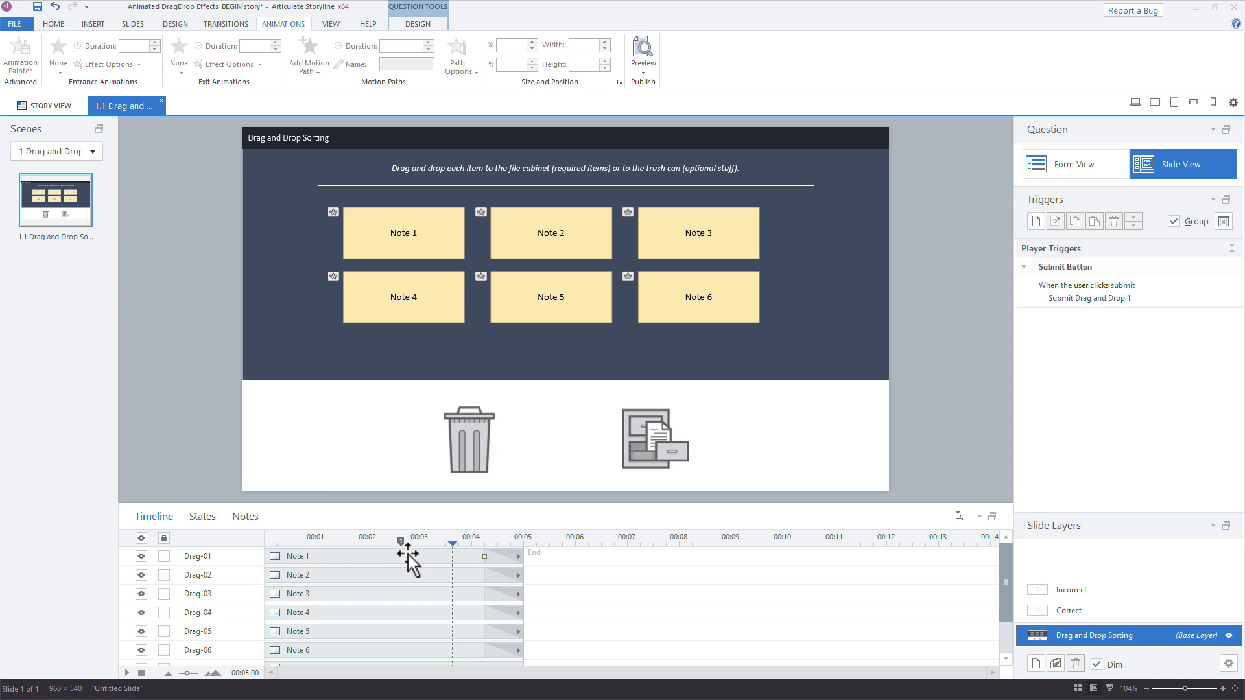
left_click_drag(380, 543, 396, 542)
Add a trigger that pauses this slide's timeline when the timeline reaches Cue point #1 (2.64s).
left_click(1036, 222)
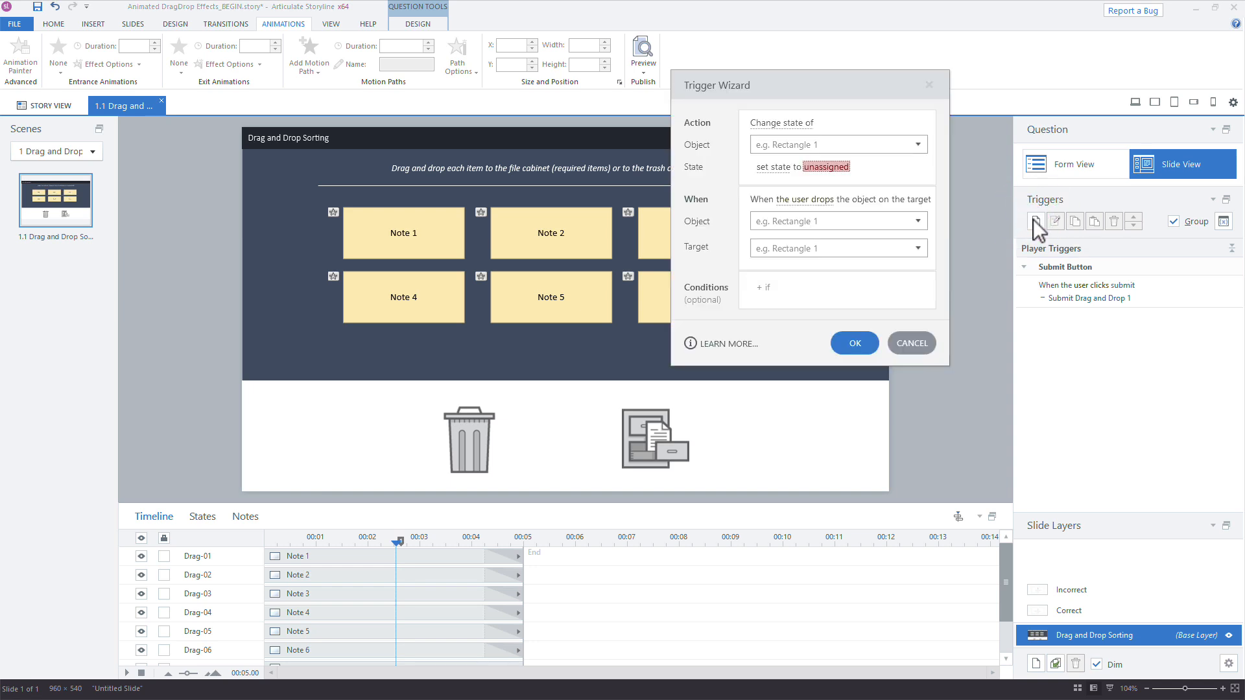
left_click(803, 123)
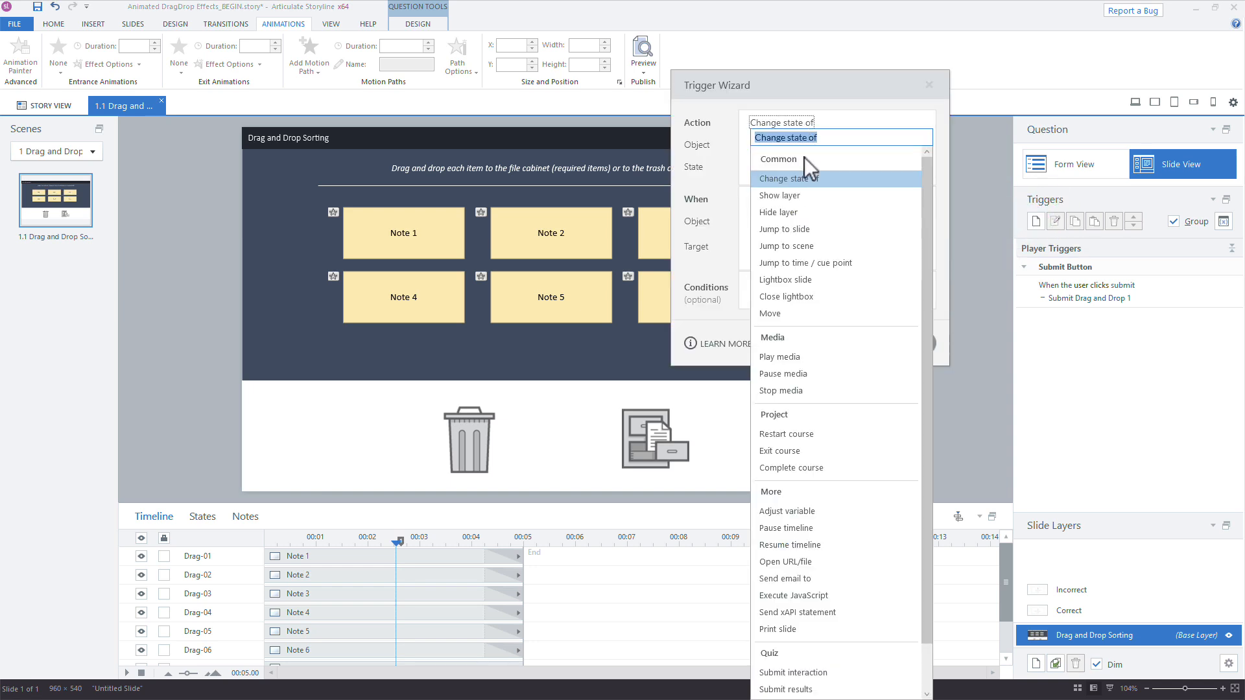
left_click(794, 528)
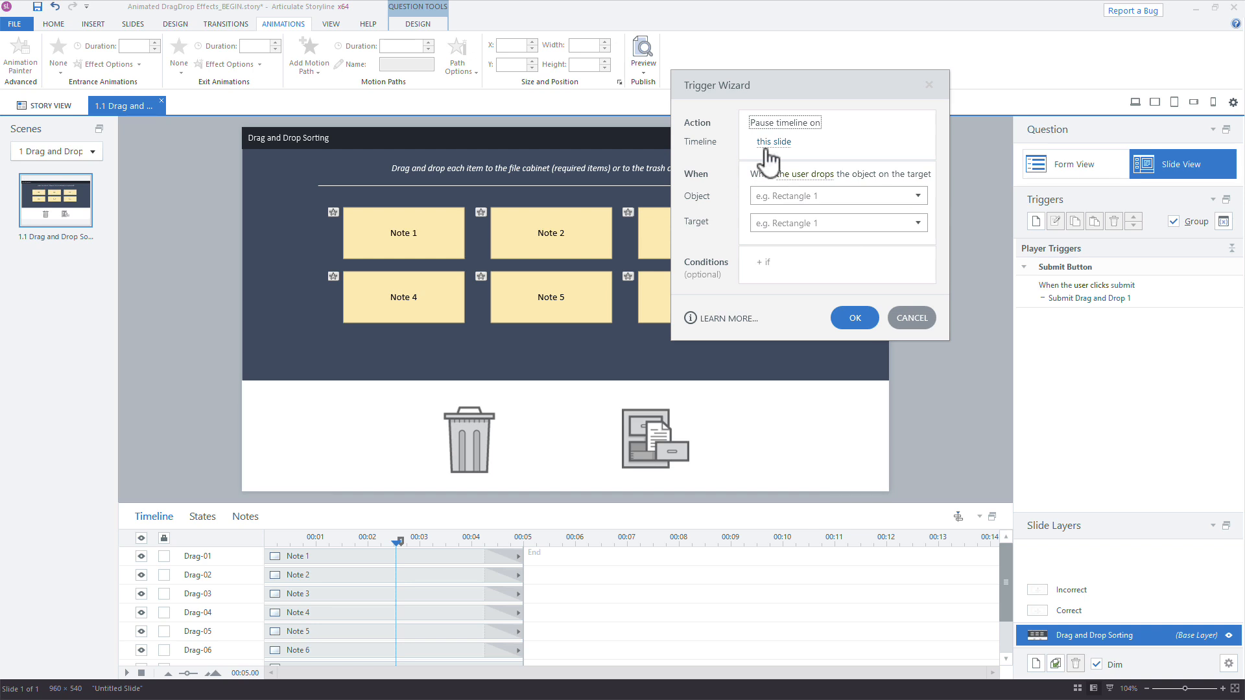
left_click(822, 174)
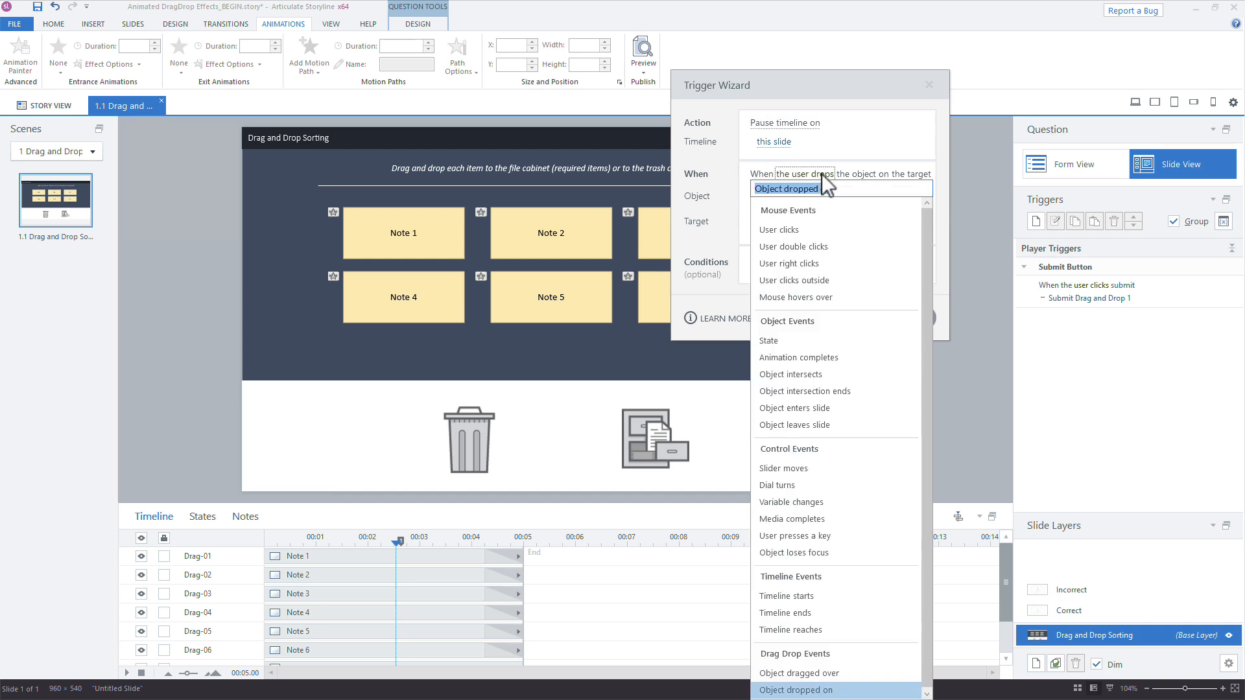
left_click(796, 631)
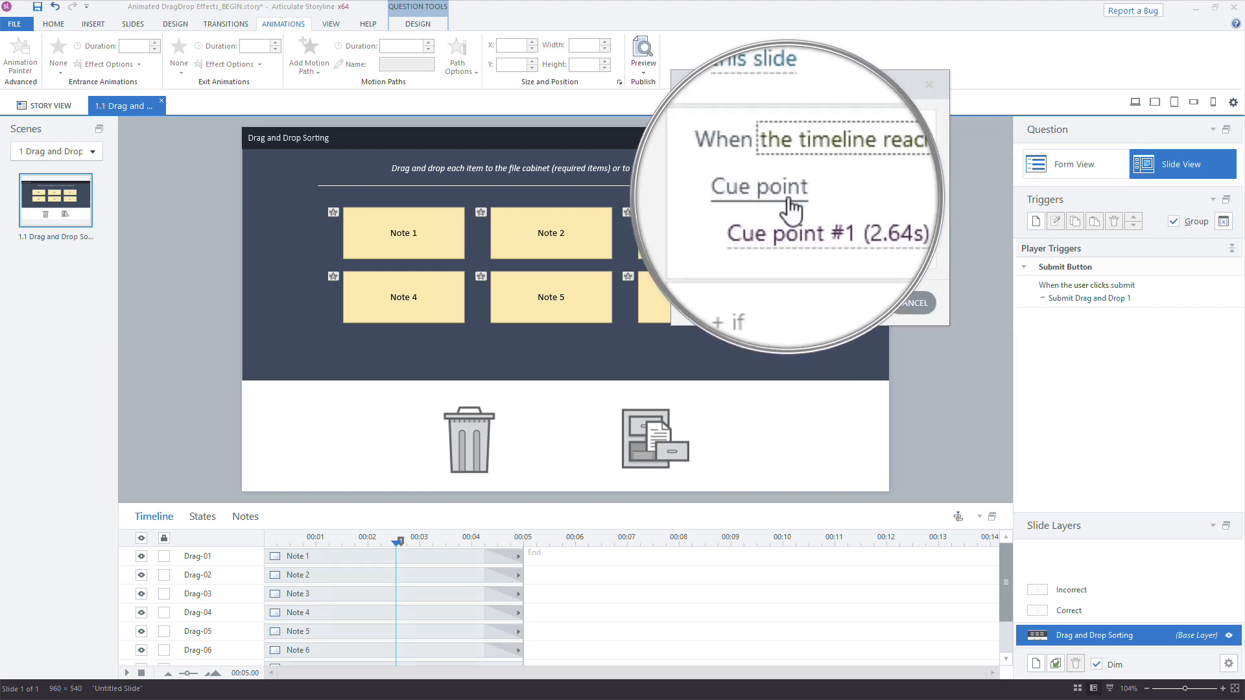
left_click(790, 206)
left_click(785, 225)
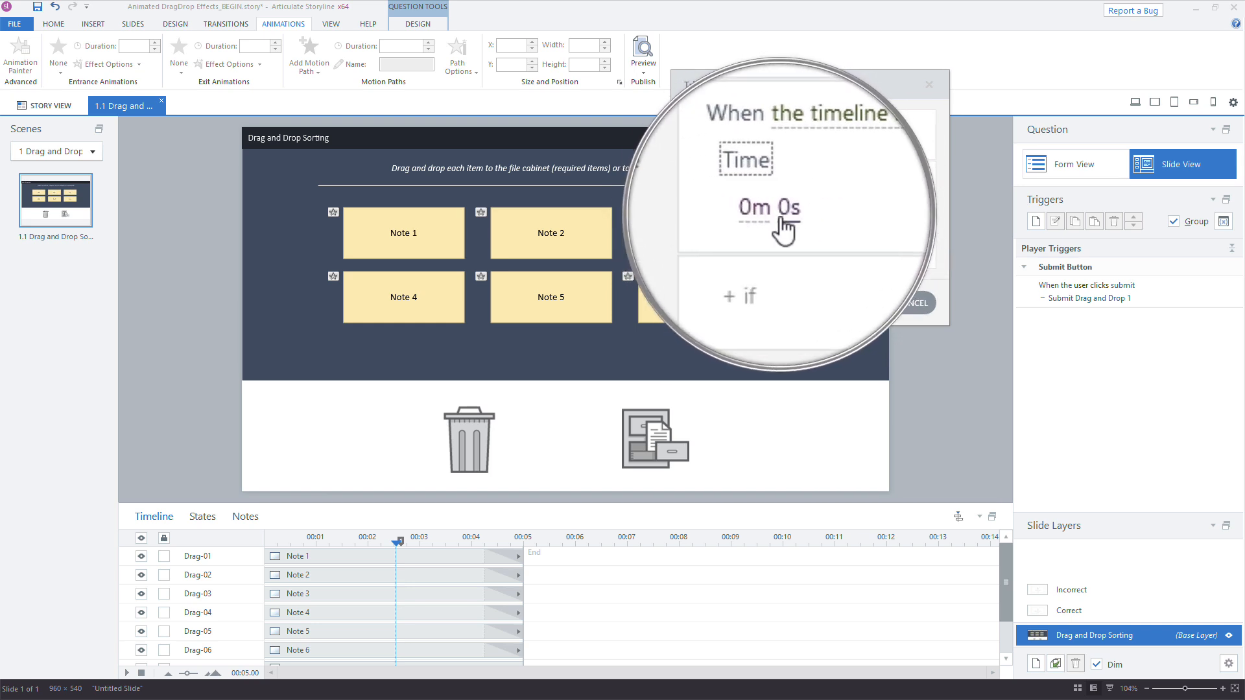
left_click(769, 194)
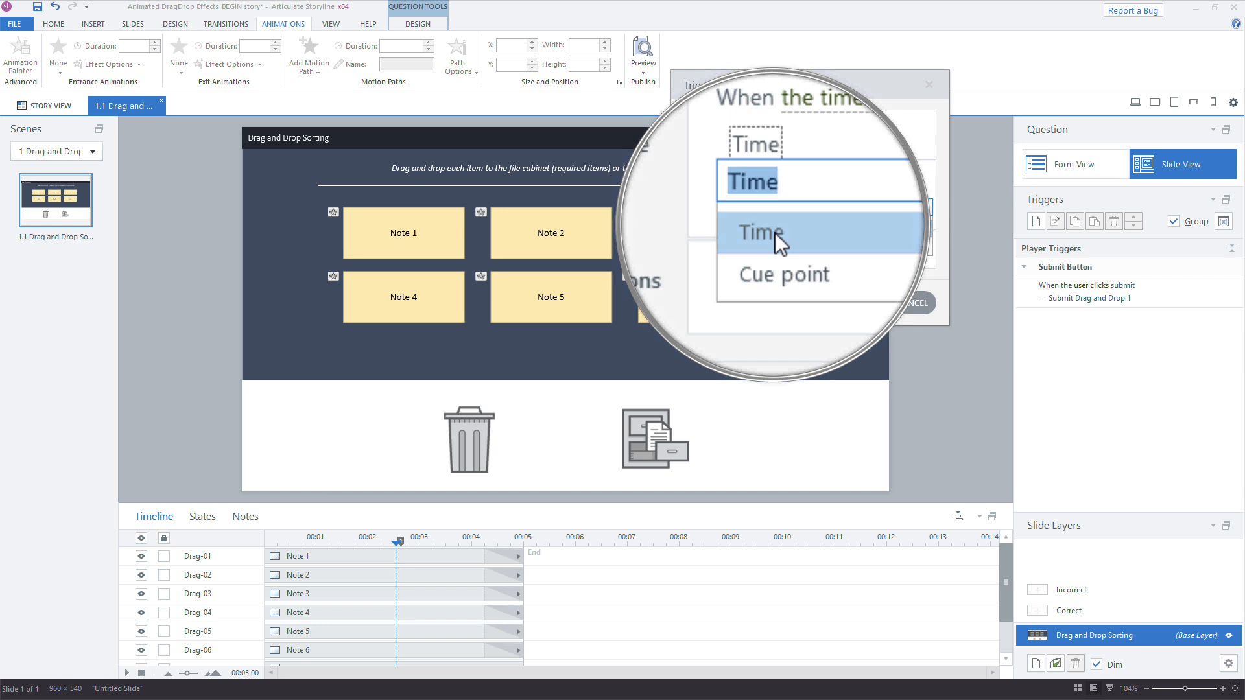
left_click(778, 222)
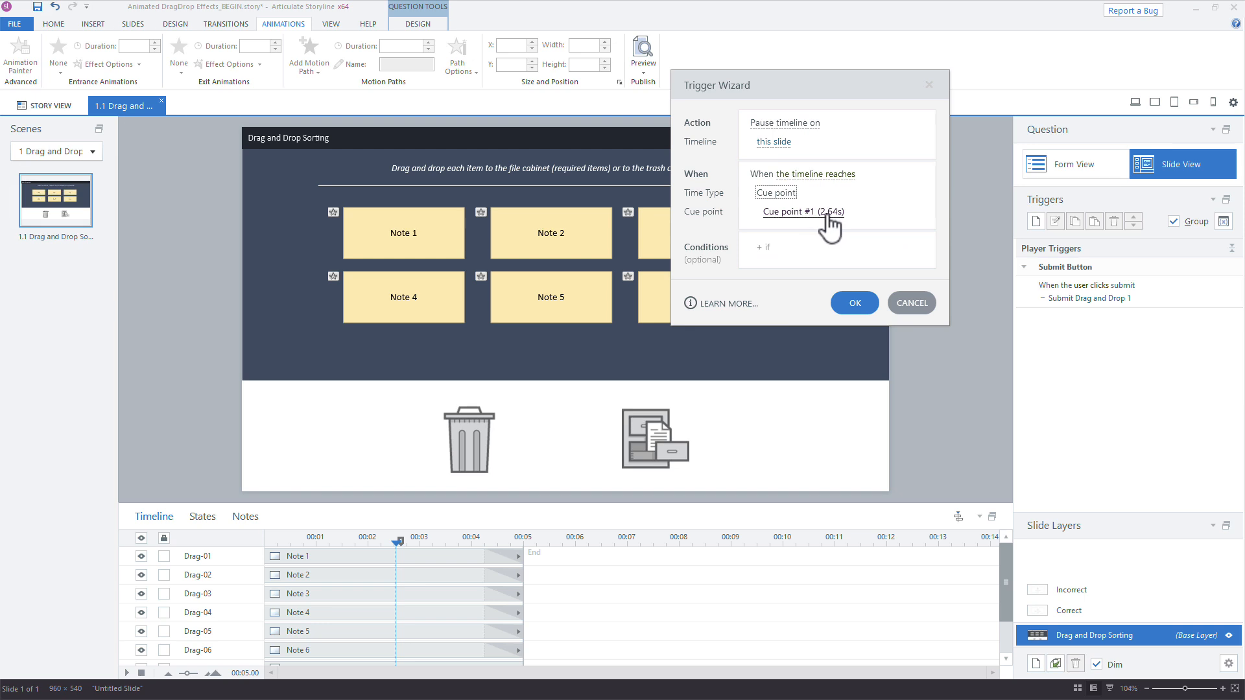
left_click(854, 305)
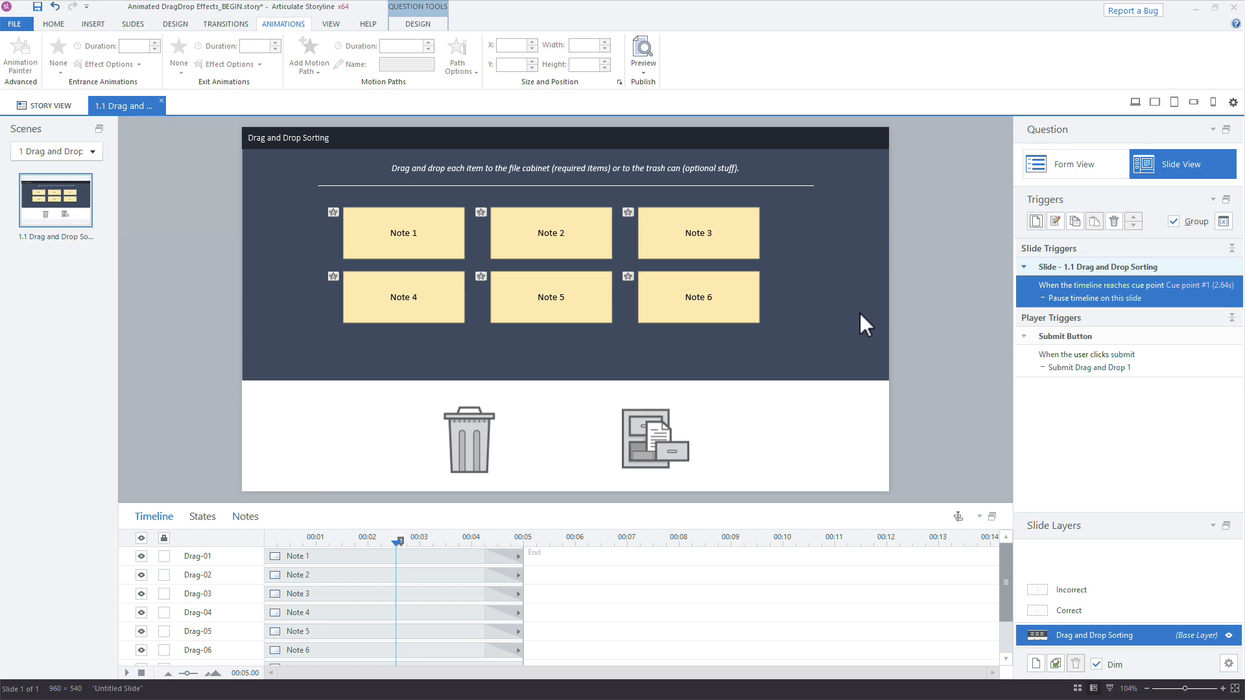
Enable the Seekbar in the player properties and apply the change.
left_click(56, 24)
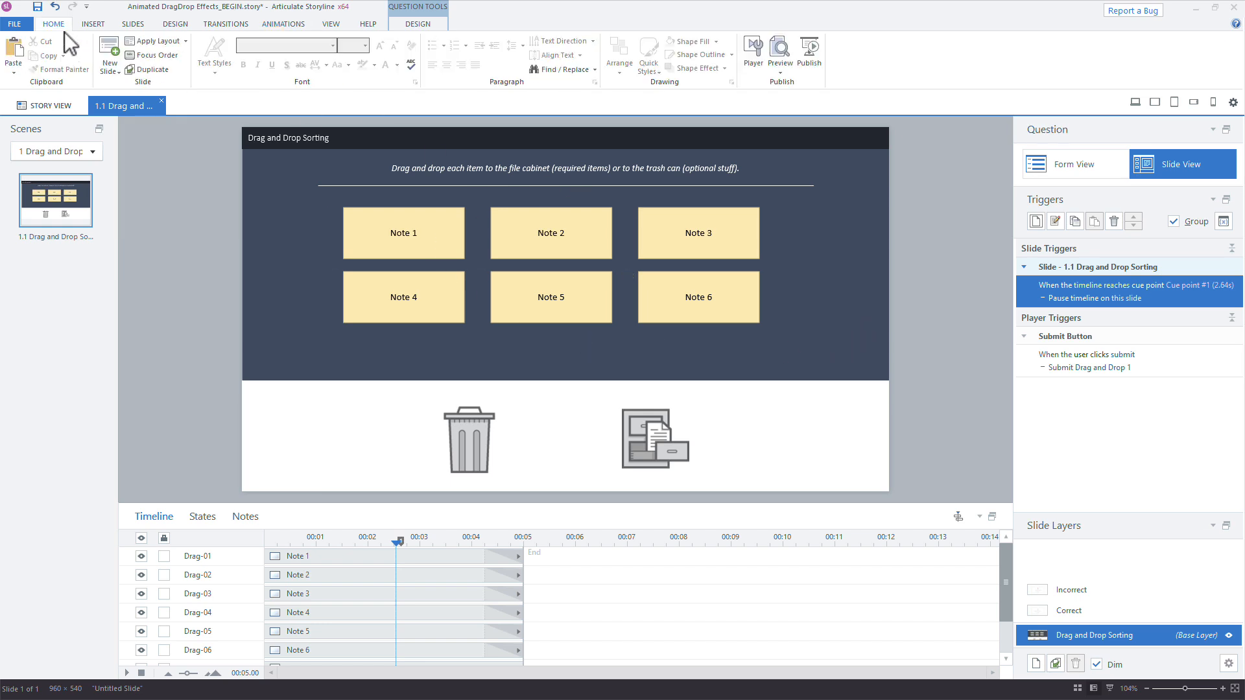
left_click(750, 46)
scroll(420, 515, "down", 1)
scroll(420, 516, "down", 1)
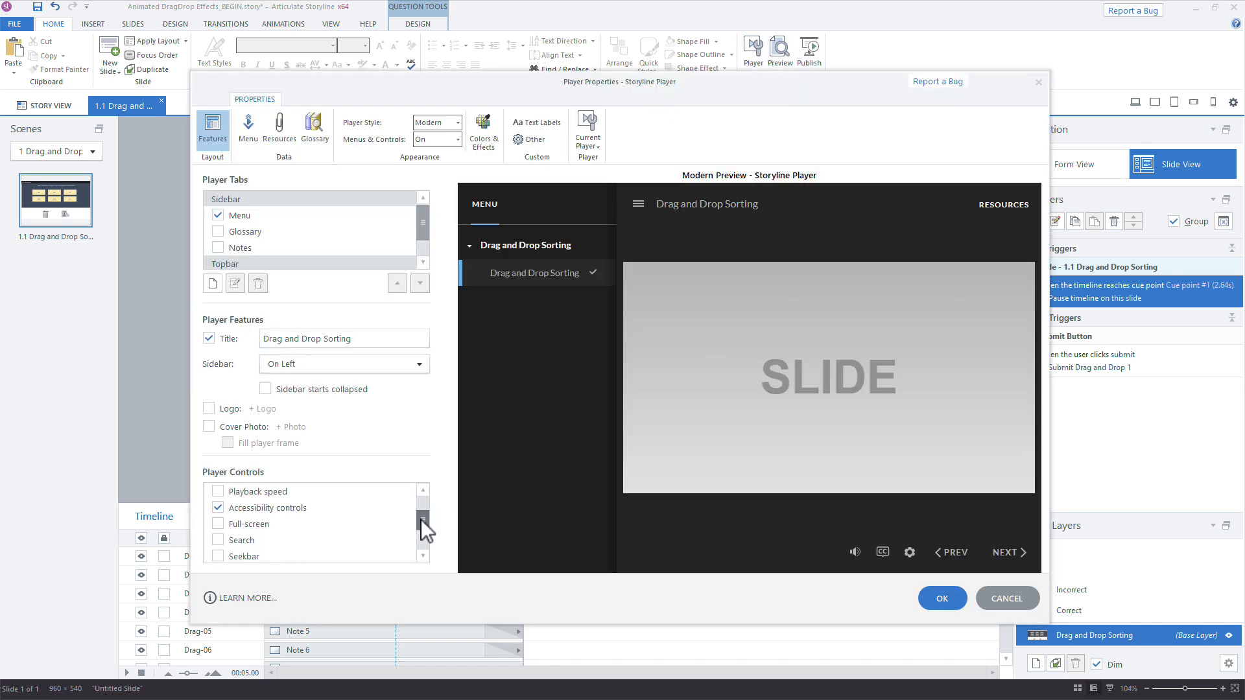
left_click(224, 556)
left_click(218, 541)
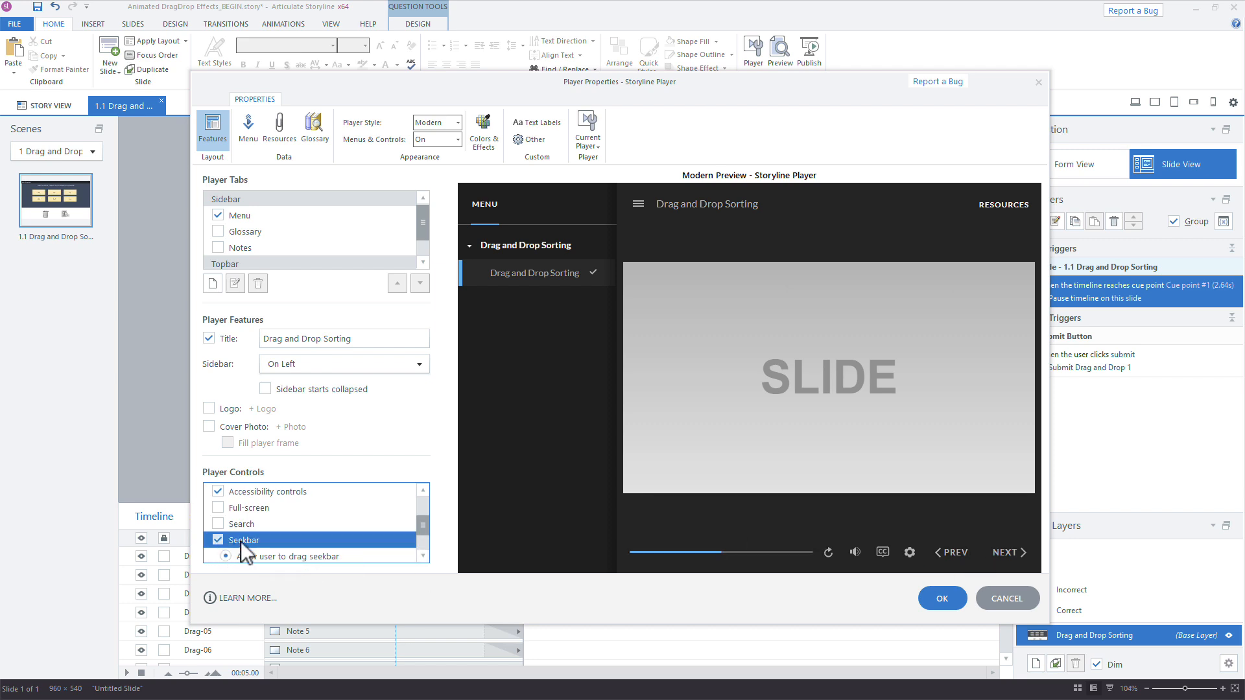
left_click(950, 599)
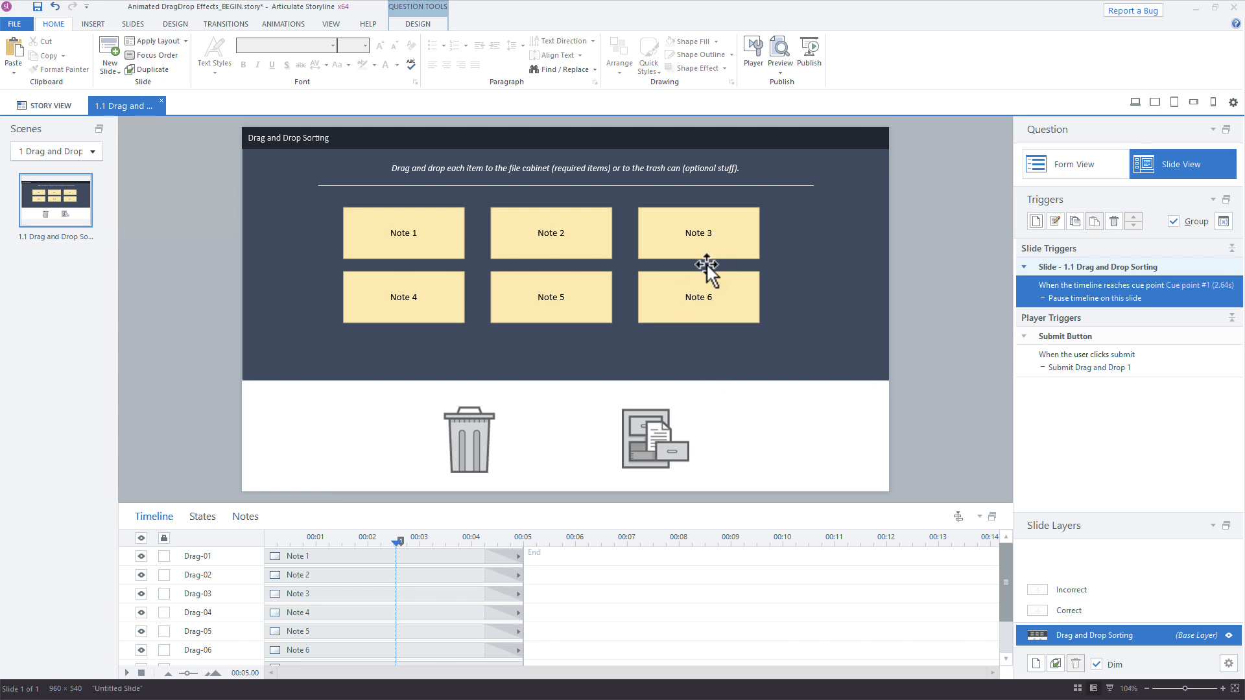
Preview the slide, drop Note 3 on the file cabinet and Note 5 on the trash can, and return to editing.
left_click(1139, 102)
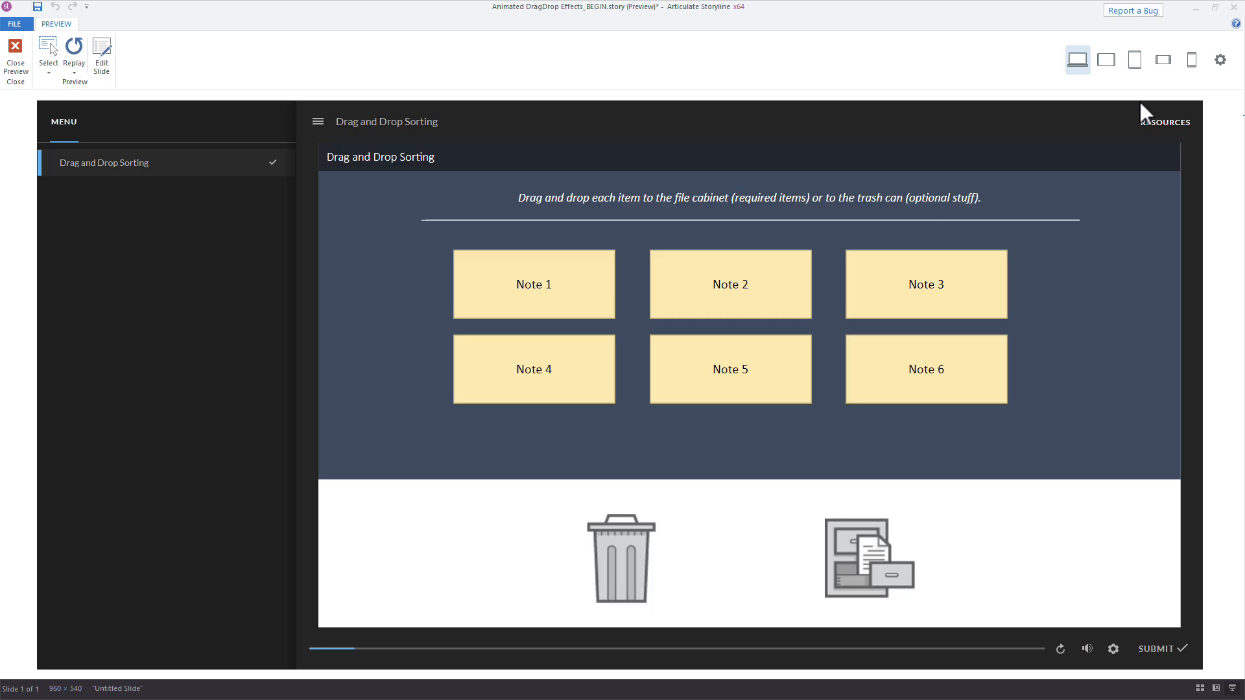
left_click_drag(951, 297, 874, 561)
left_click_drag(664, 362, 585, 556)
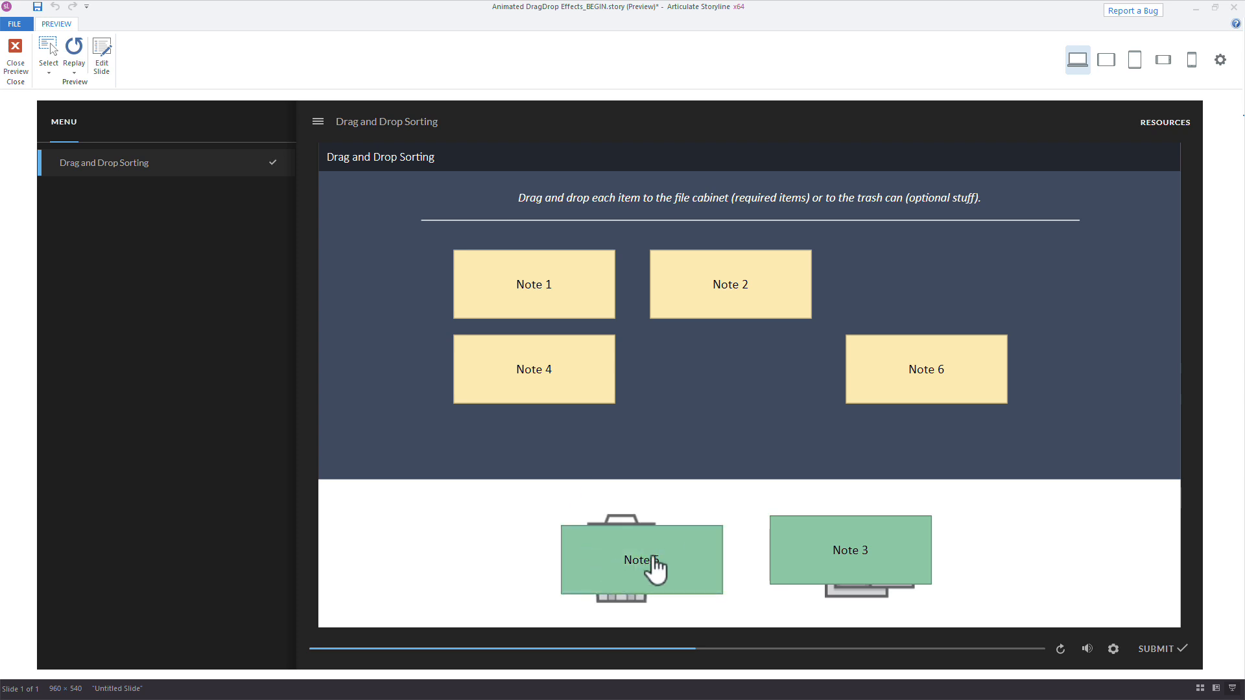
left_click(1066, 662)
key("Escape")
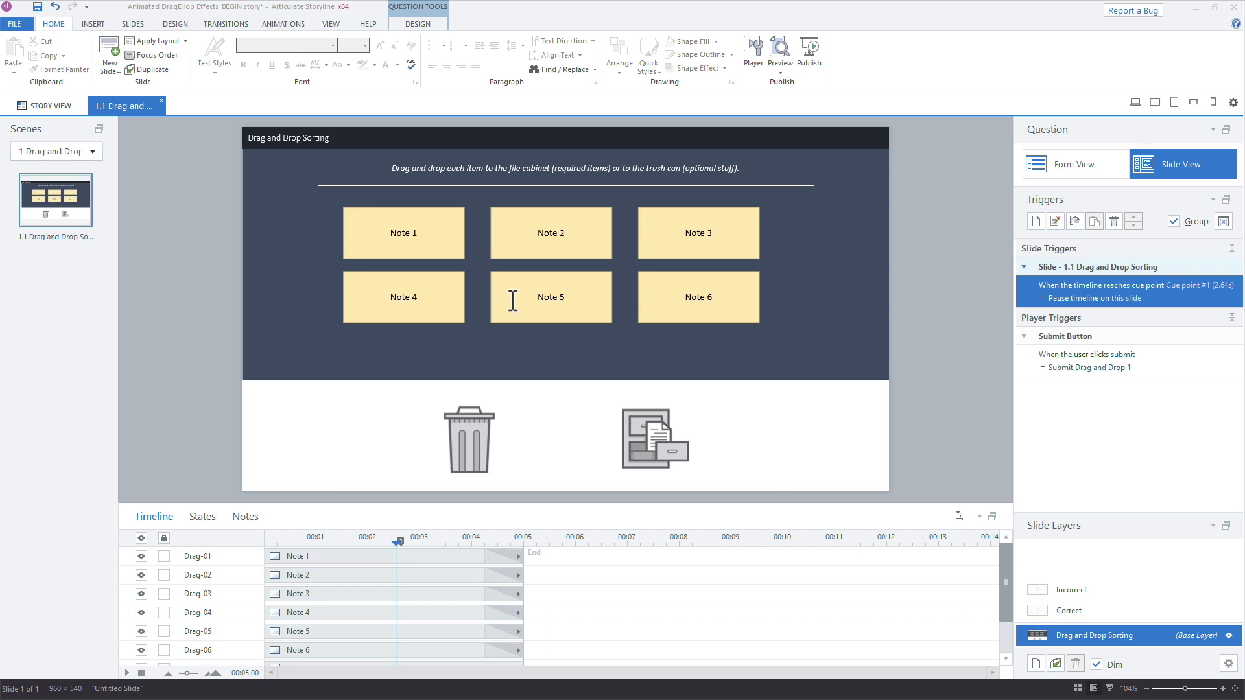
Create a new trigger for Note 1 (Drag-01) that changes its state to Hidden.
left_click(419, 214)
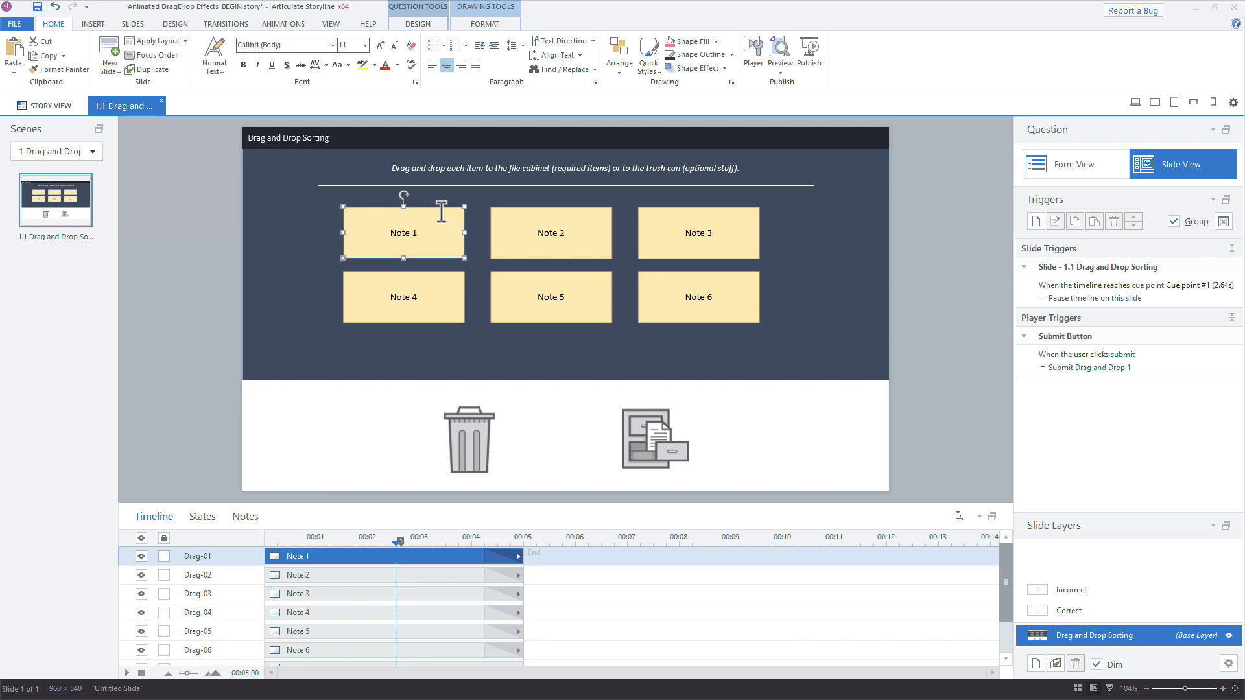
left_click(1036, 221)
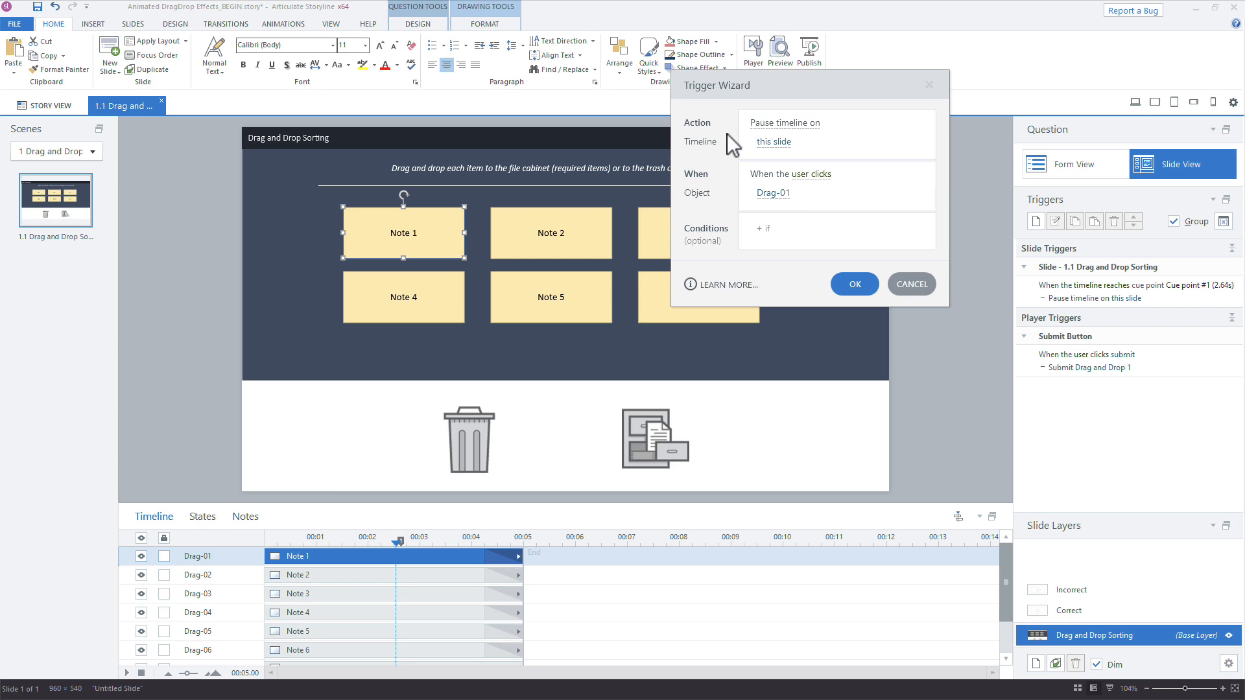
left_click(798, 127)
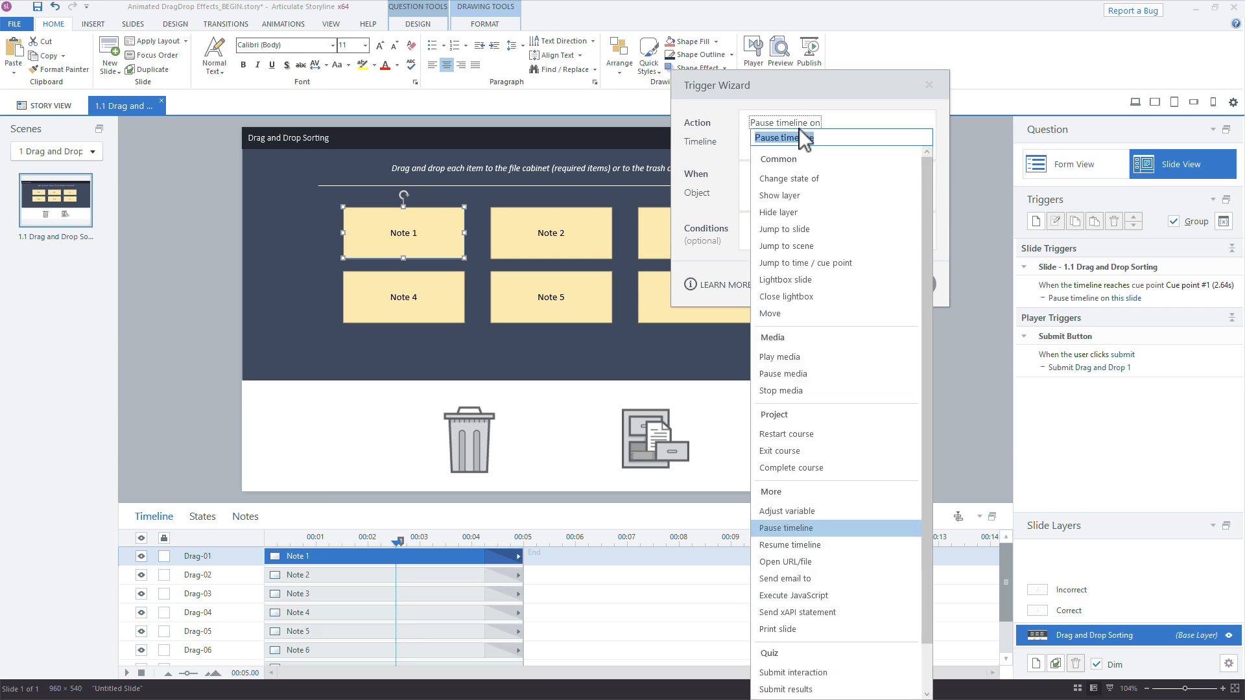
left_click(804, 179)
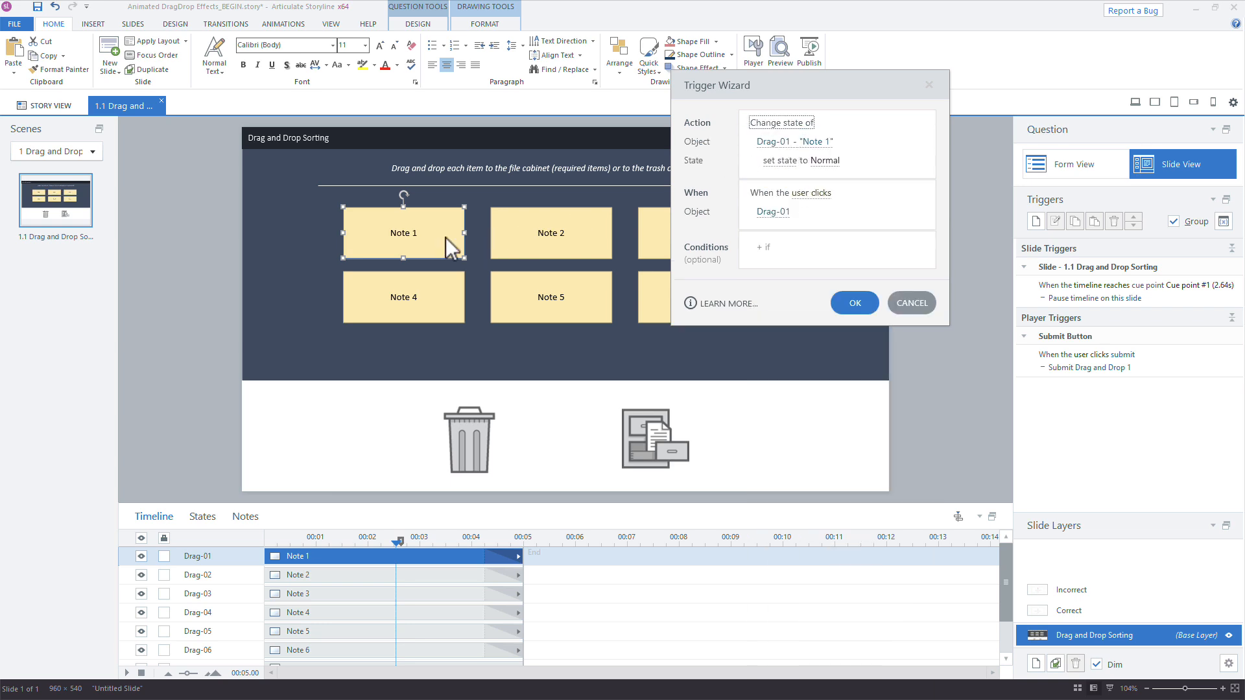
left_click(827, 161)
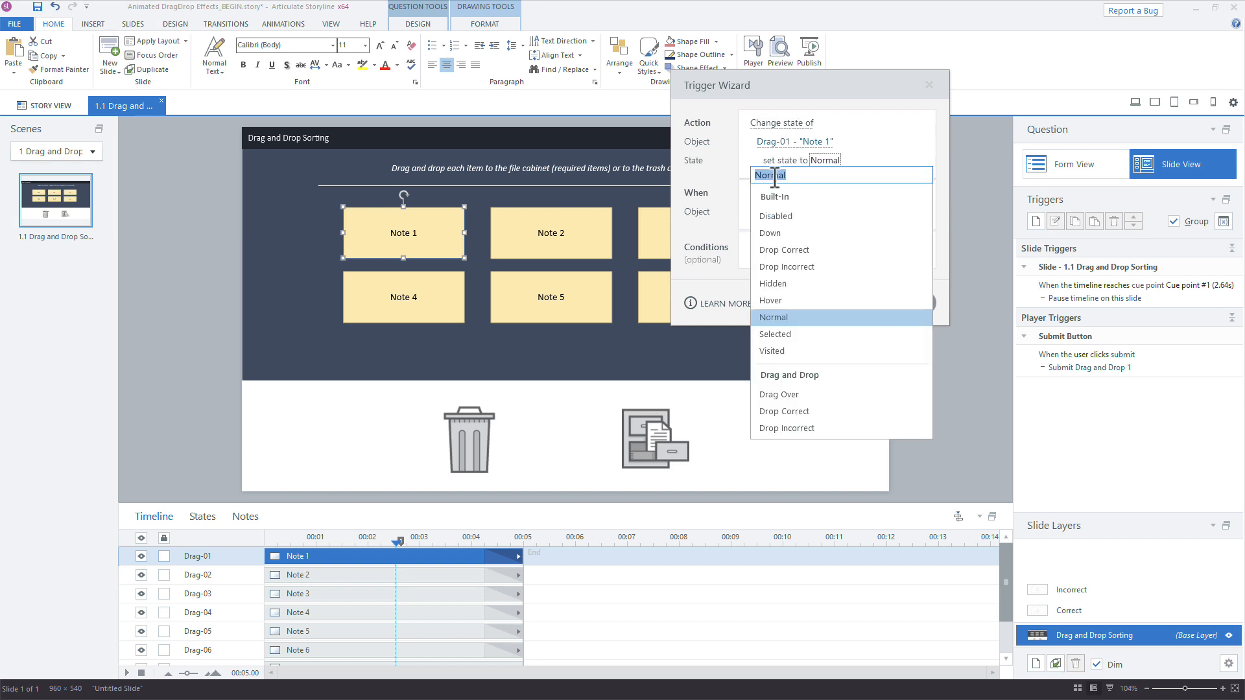
left_click(775, 285)
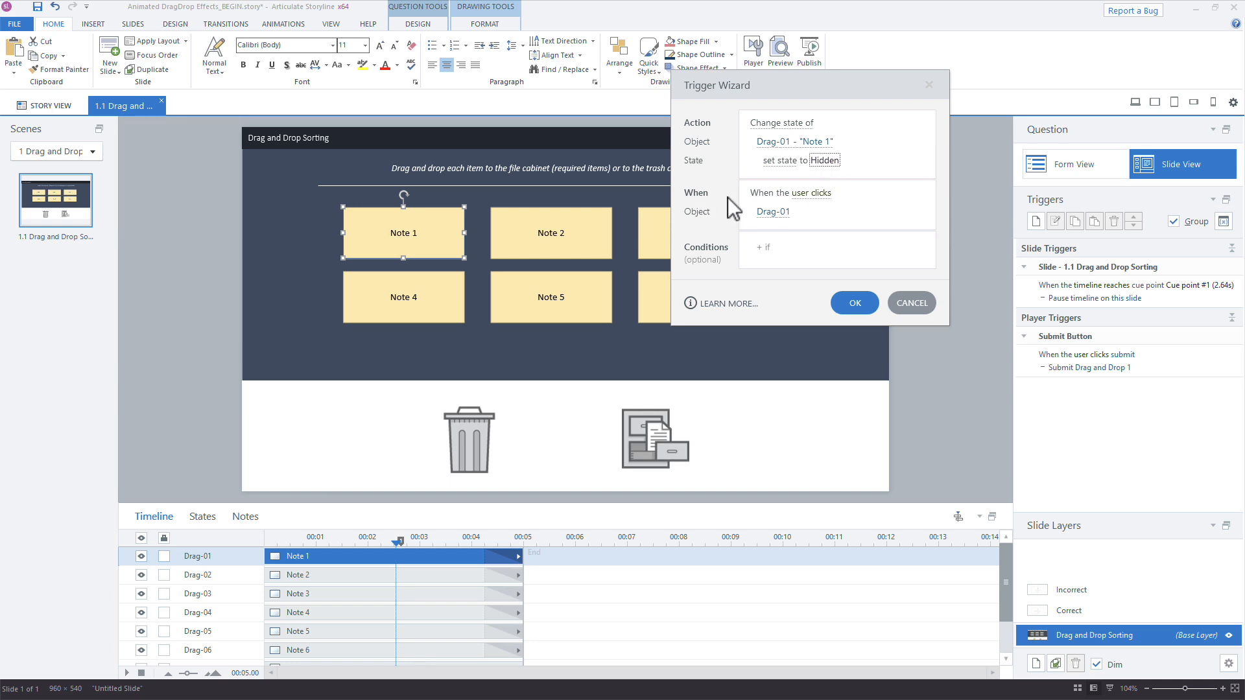
Make Note 1's trigger run when Drag-01 is dropped on Drop - Keep or Drop - Trash, and save it.
left_click(812, 194)
scroll(840, 311, "down", 1)
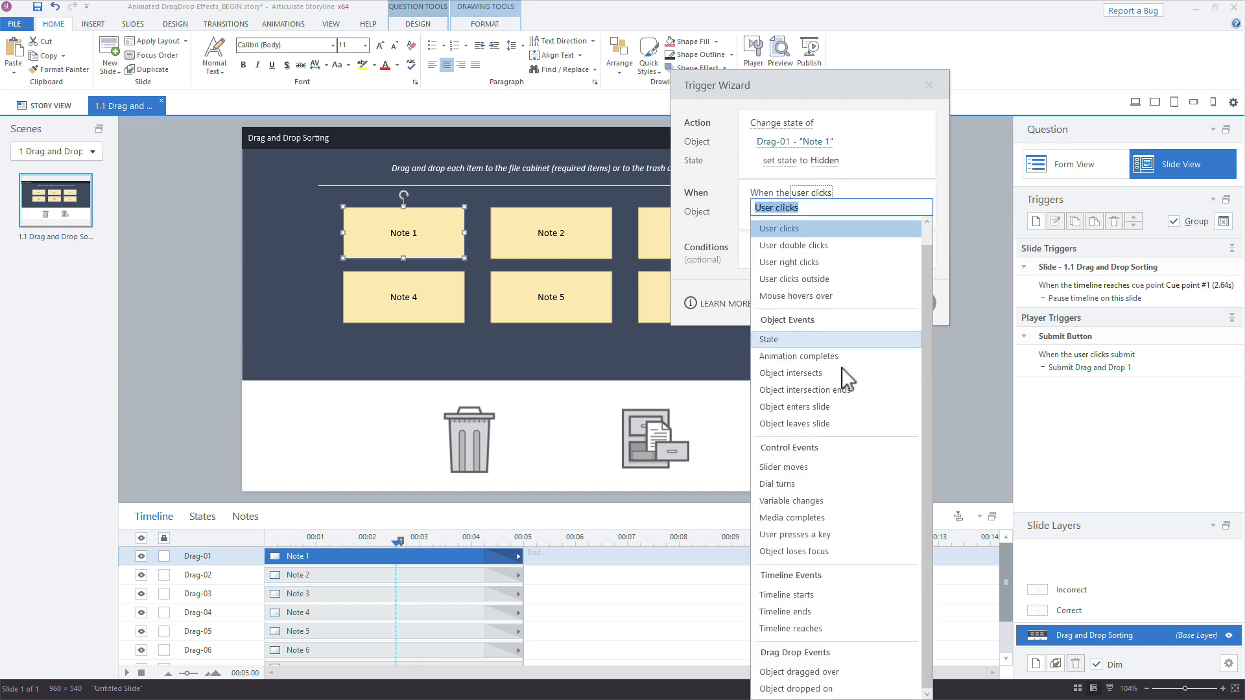
left_click(808, 690)
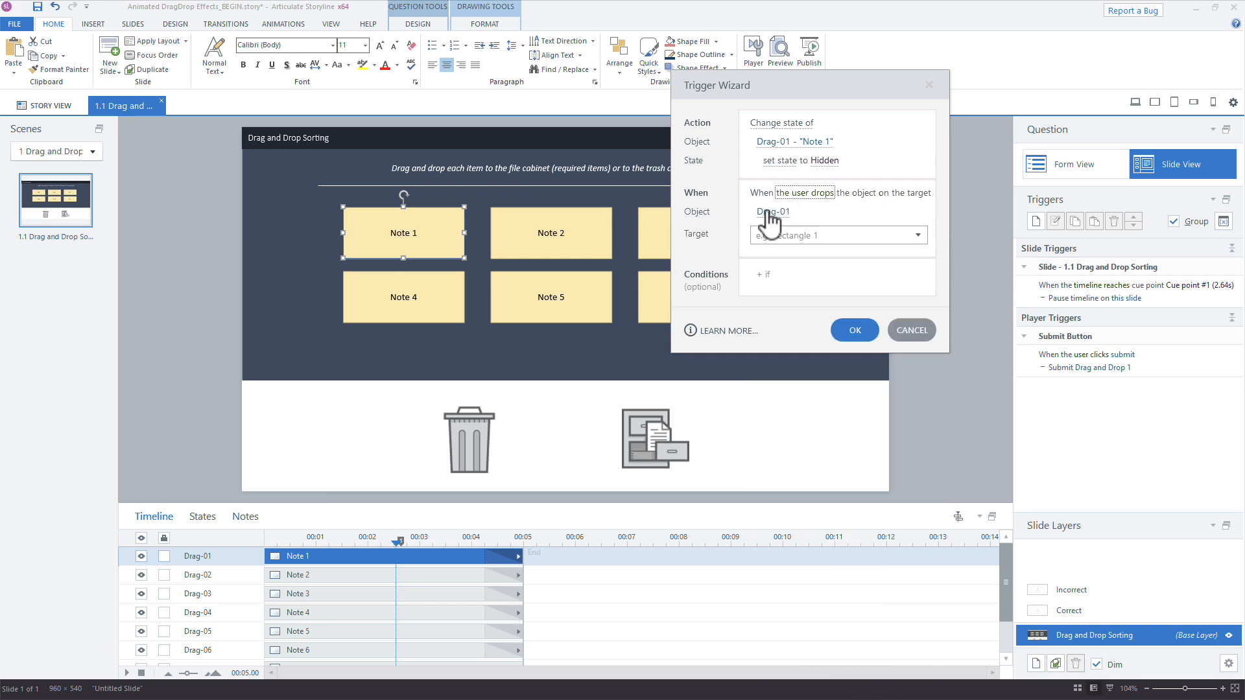
left_click(778, 236)
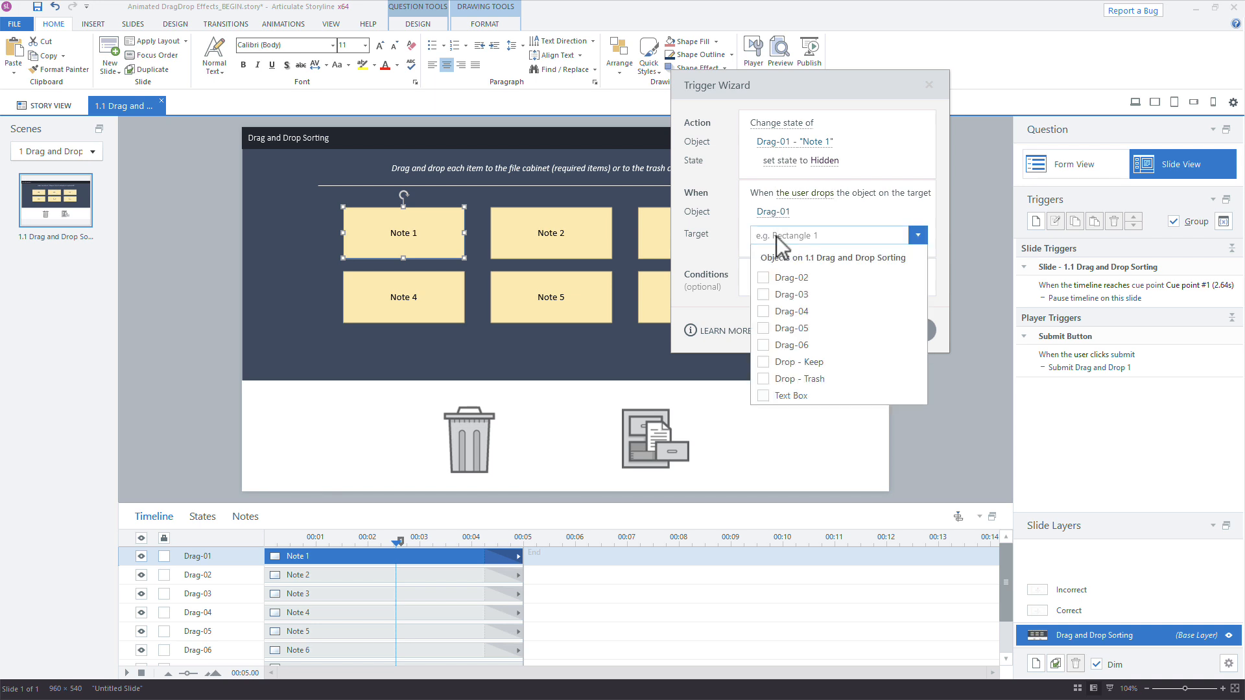
left_click(799, 365)
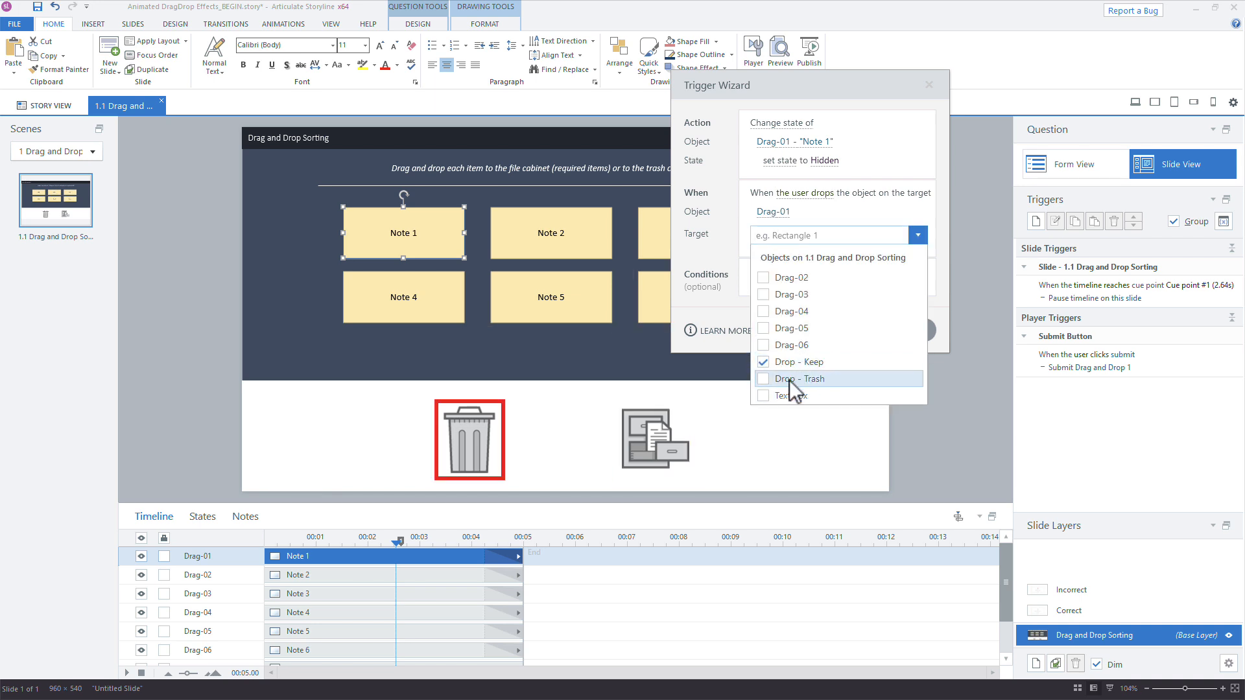
left_click(726, 305)
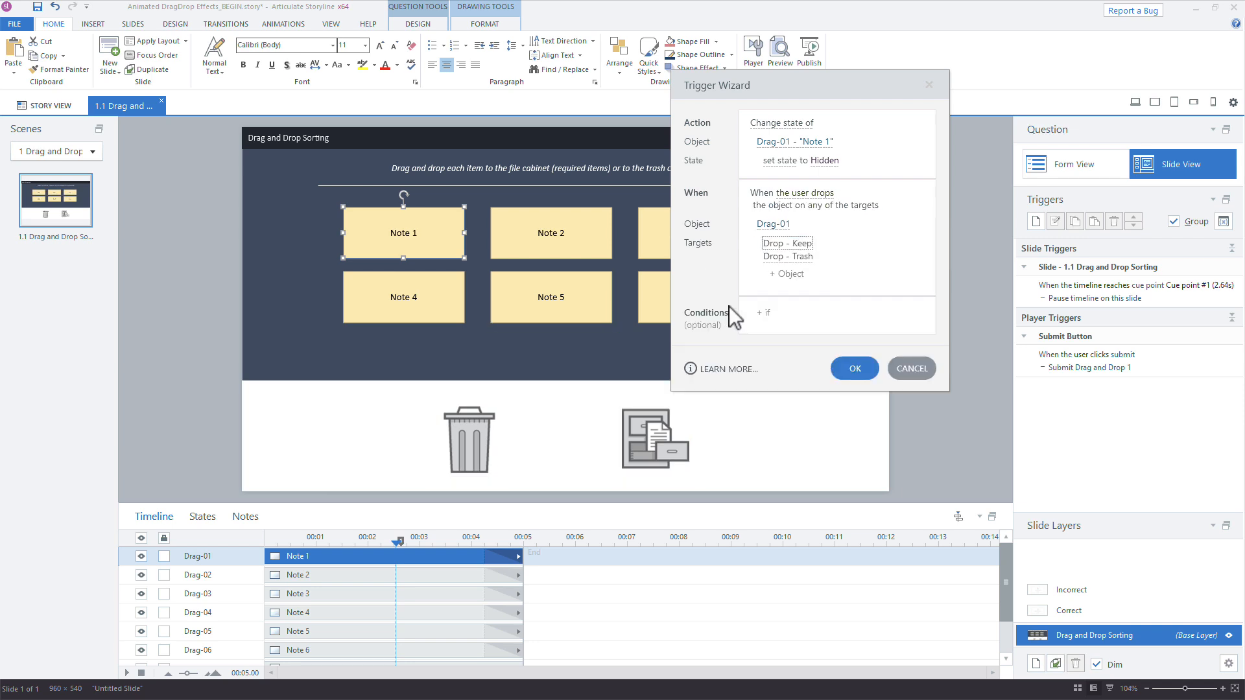
left_click(853, 368)
Preview the slide to test Note 1's Hidden-state trigger.
mouse_move(413, 213)
left_mouse_down()
mouse_move(470, 411)
mouse_move(730, 413)
mouse_move(640, 402)
mouse_move(472, 421)
mouse_move(603, 415)
mouse_move(445, 271)
mouse_move(406, 188)
mouse_move(415, 209)
left_mouse_up()
left_click(1135, 103)
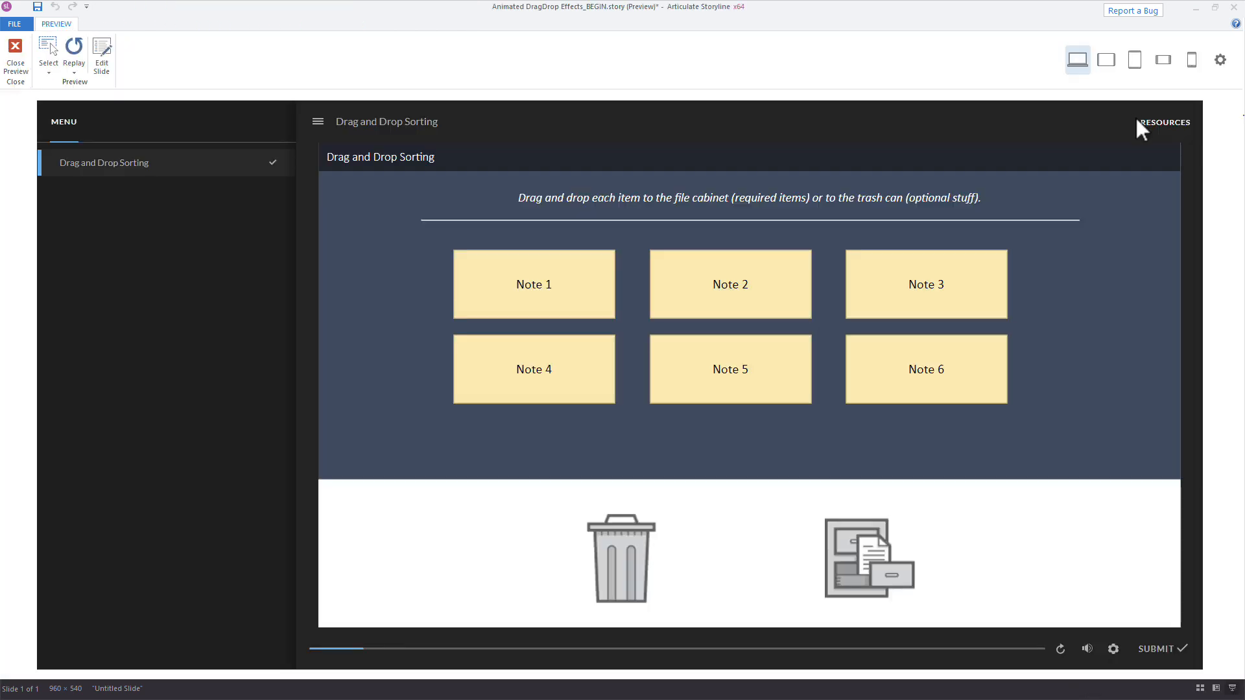
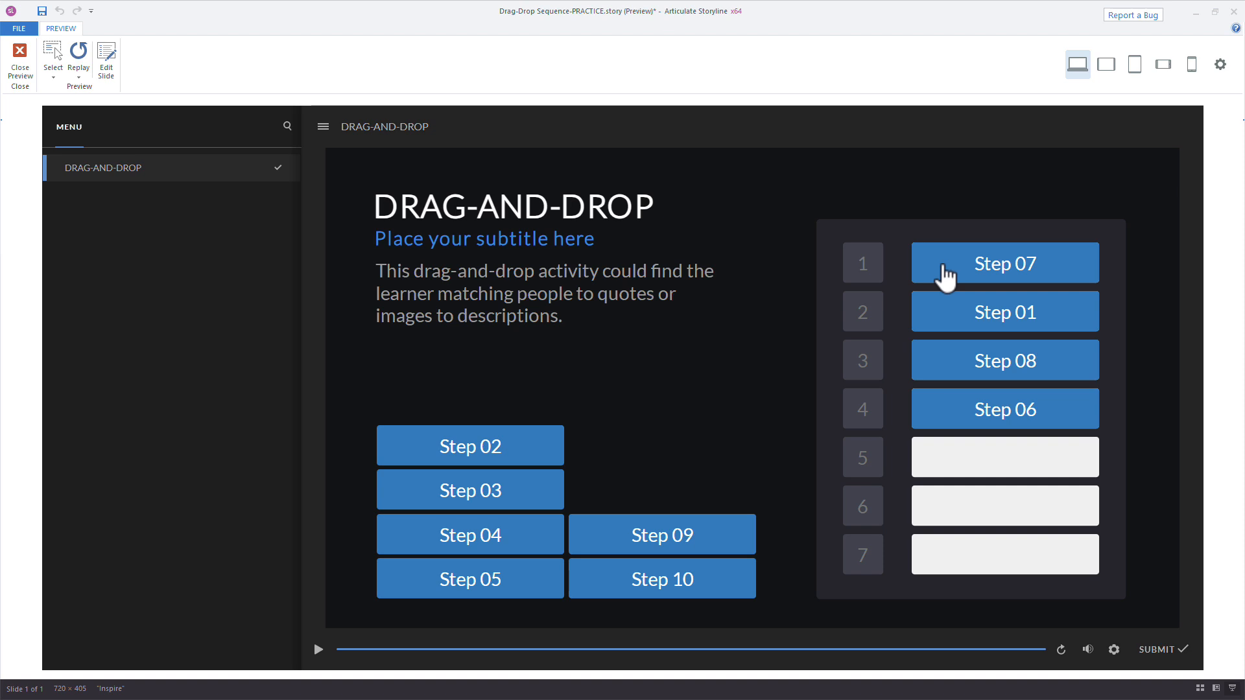
Close the preview of the step-sequencing activity and duplicate its DRAG-AND-DROP slide.
key("Escape")
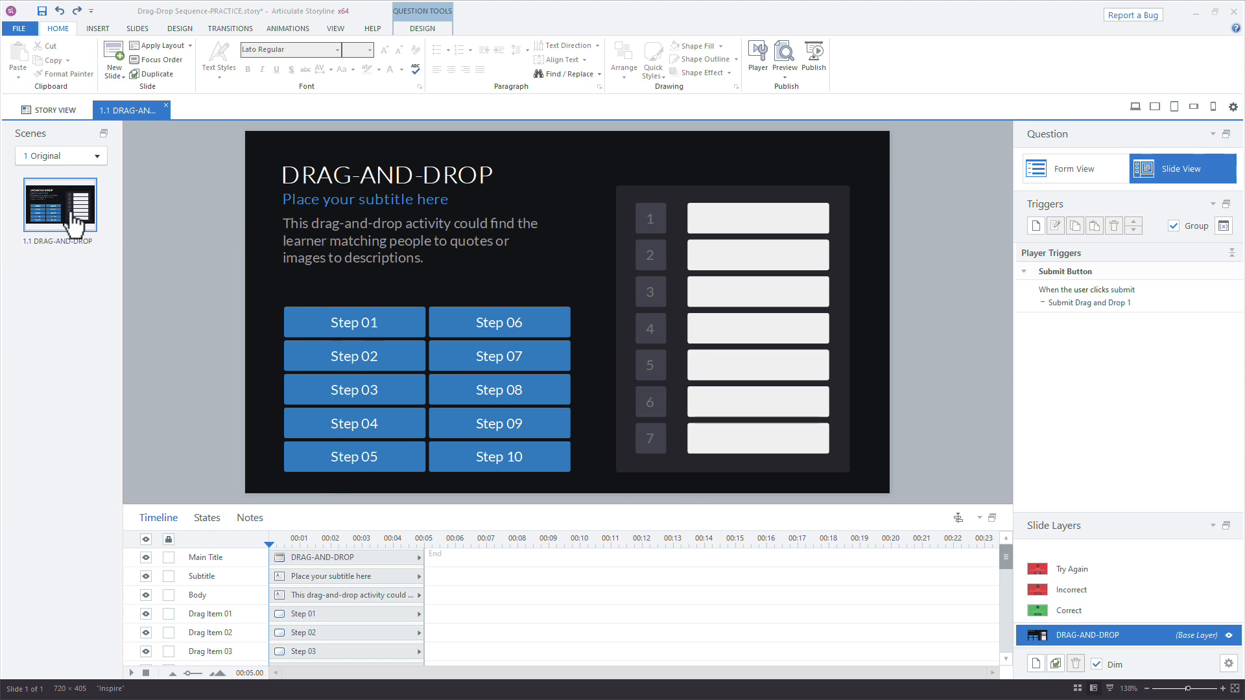
right_click(67, 211)
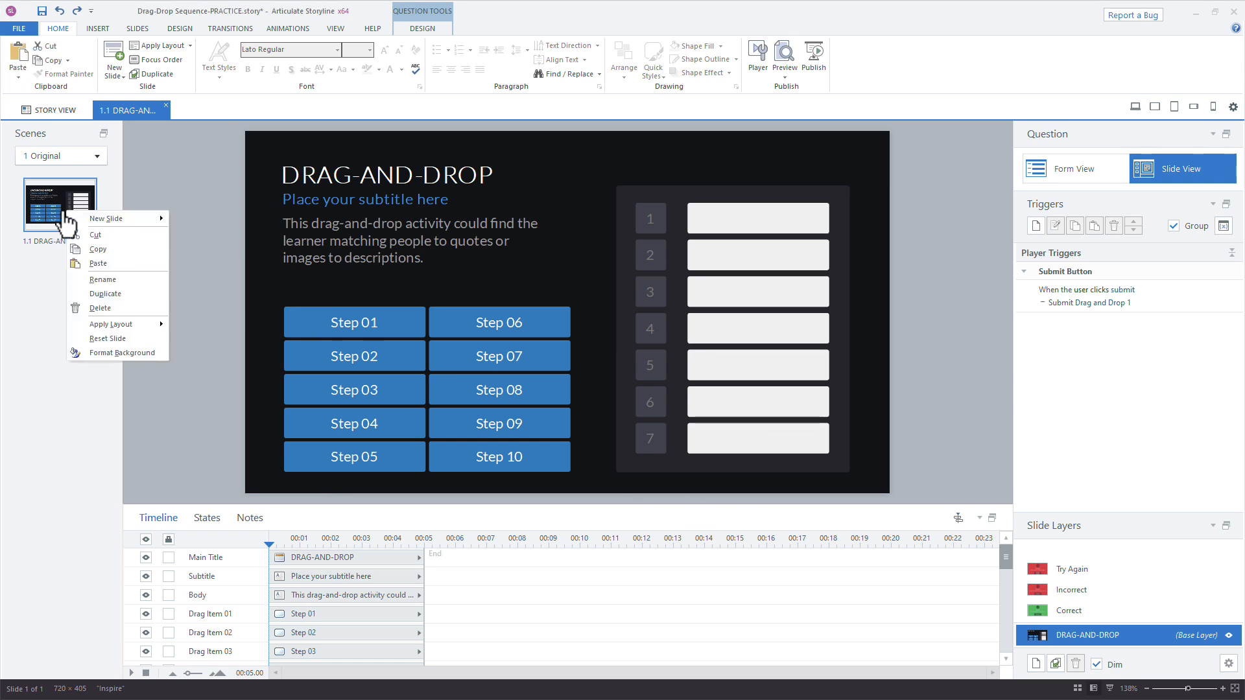
left_click(108, 245)
left_click(373, 182)
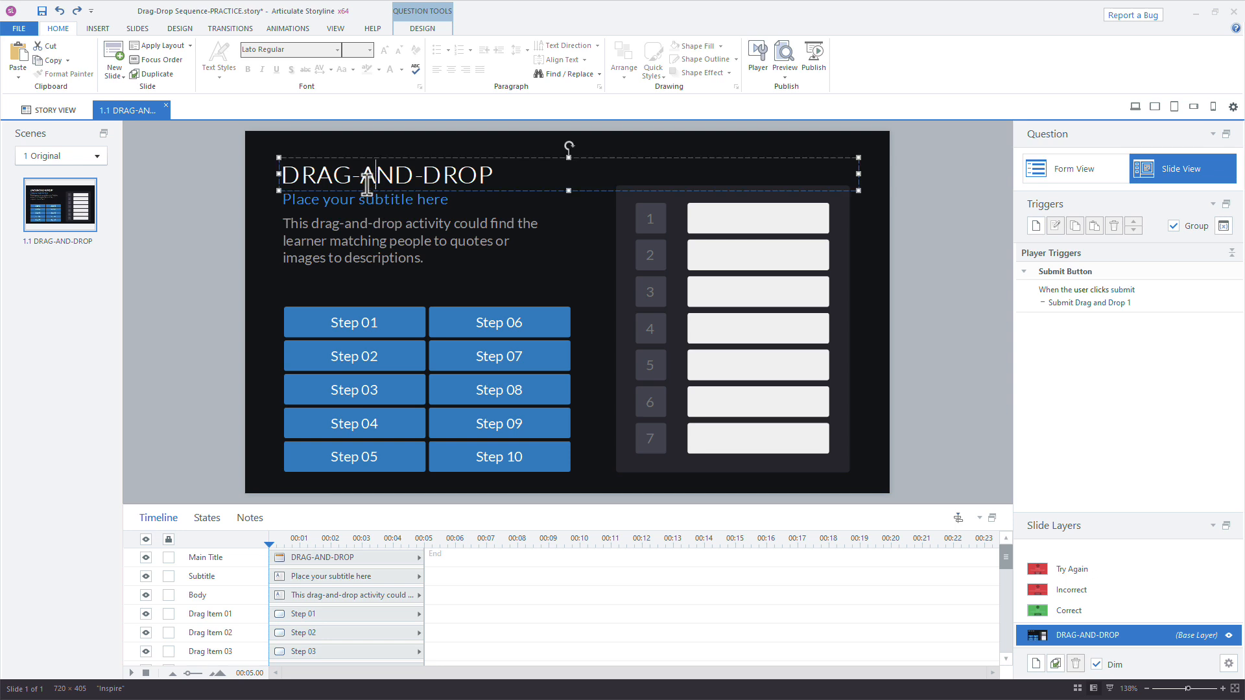
right_click(68, 196)
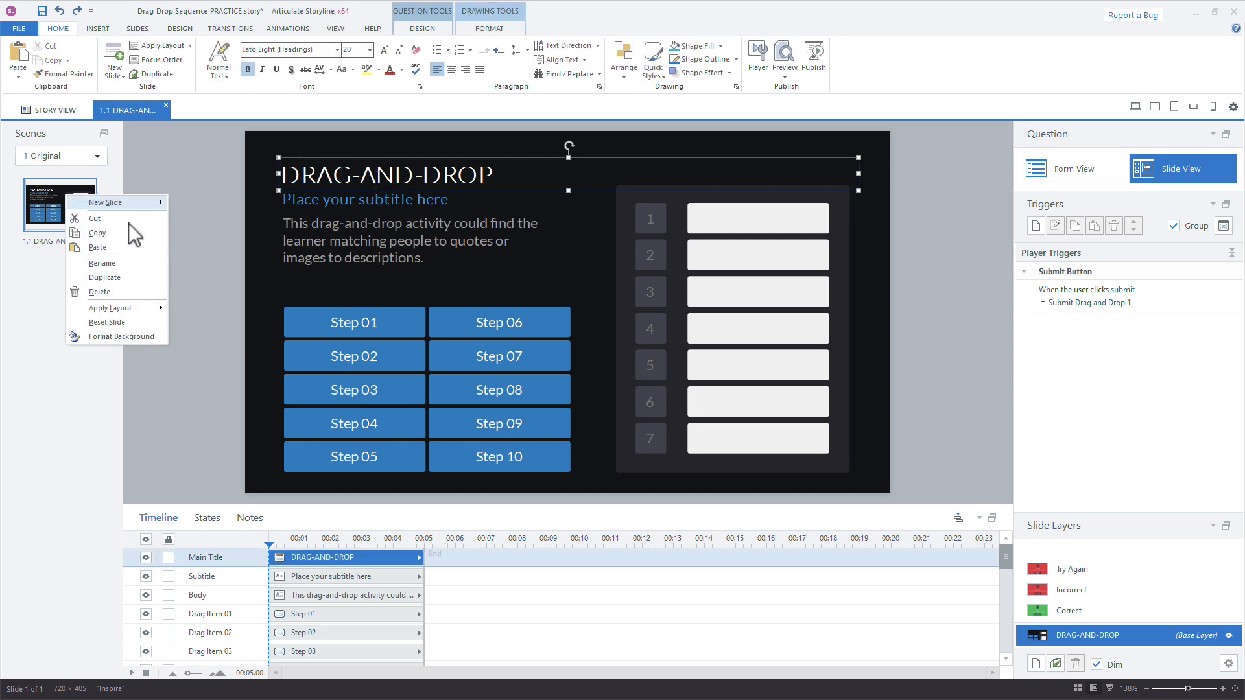
left_click(126, 278)
Replace the title text on slide 1.1 with "ORIGINAL".
left_click(60, 204)
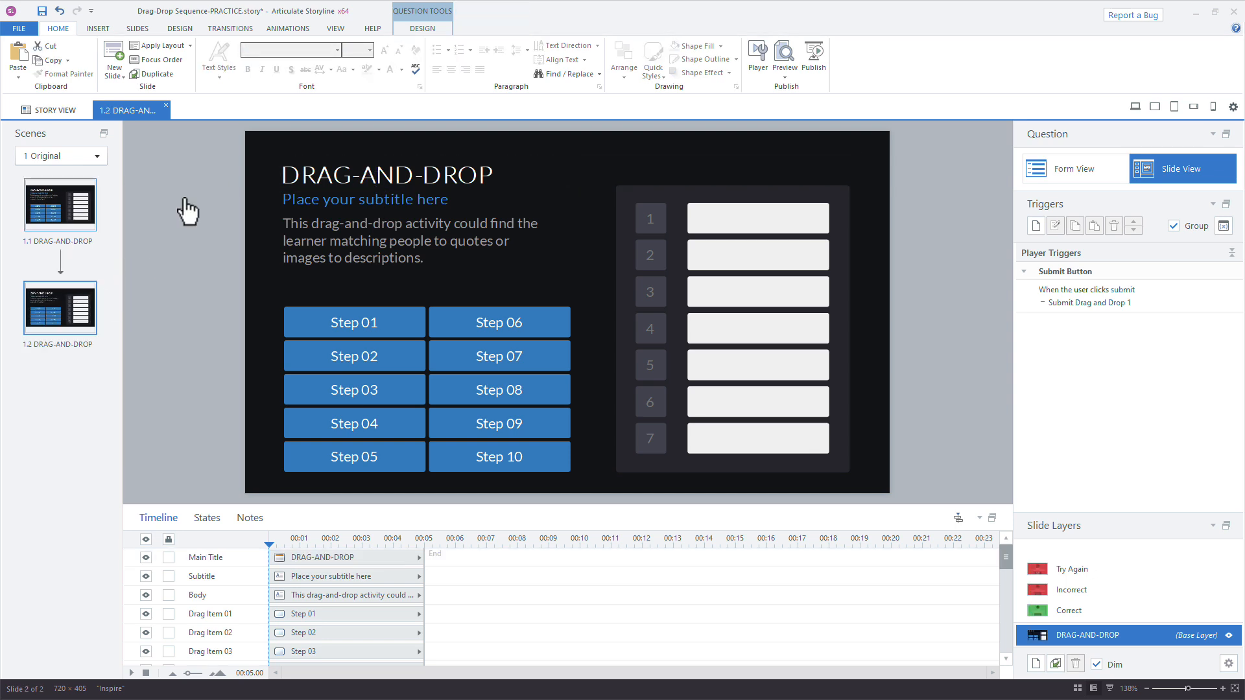
left_click(339, 173)
type("ORIGINAL")
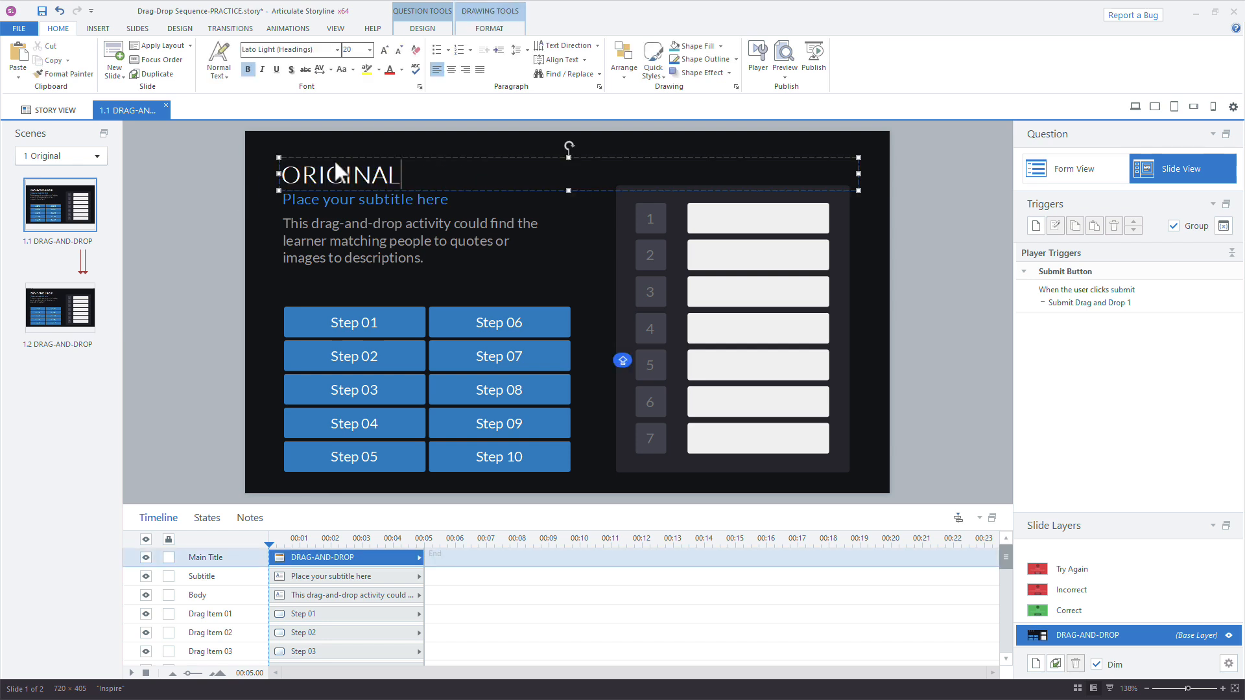
Open slide 1.2 and set its question attempts to 1.
left_click(185, 217)
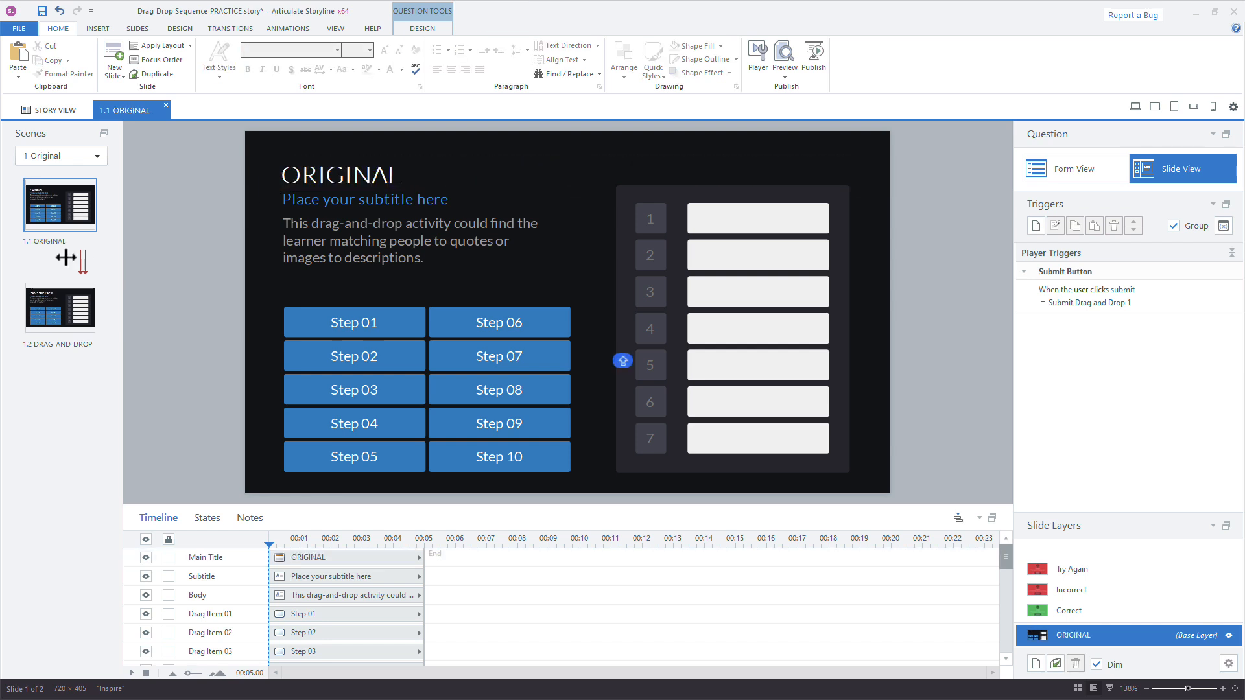
left_click(48, 342)
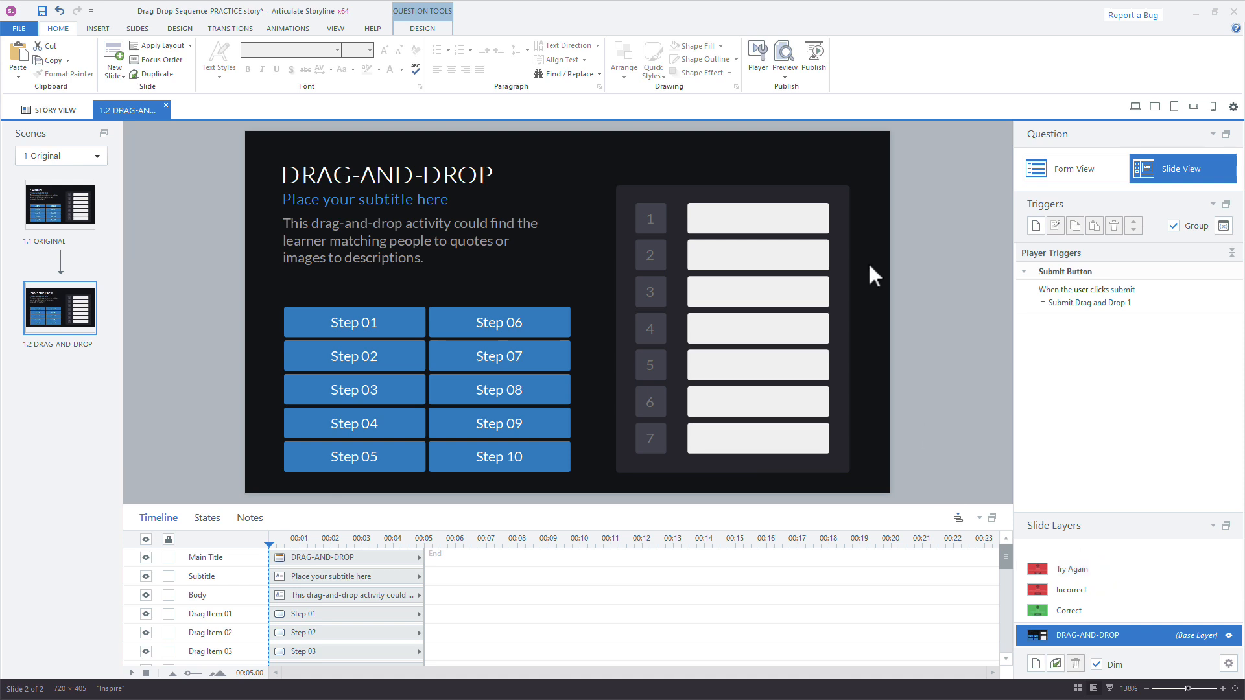
left_click(418, 28)
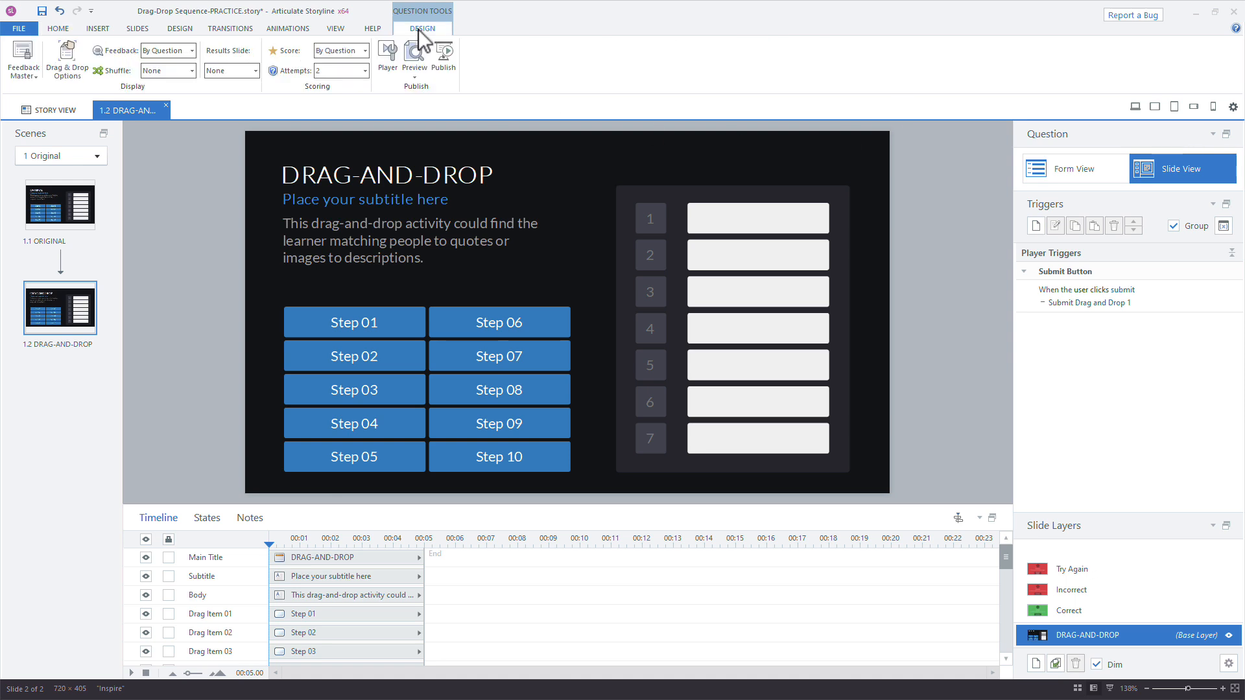
left_click(326, 76)
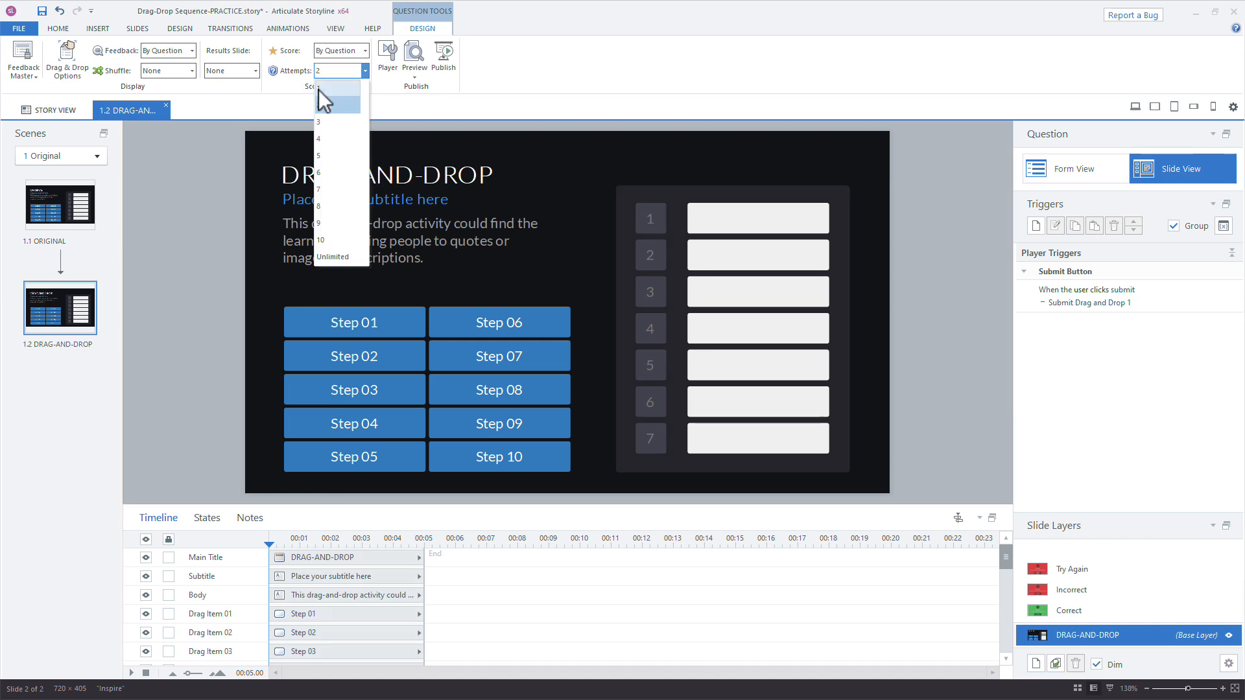
left_click(318, 89)
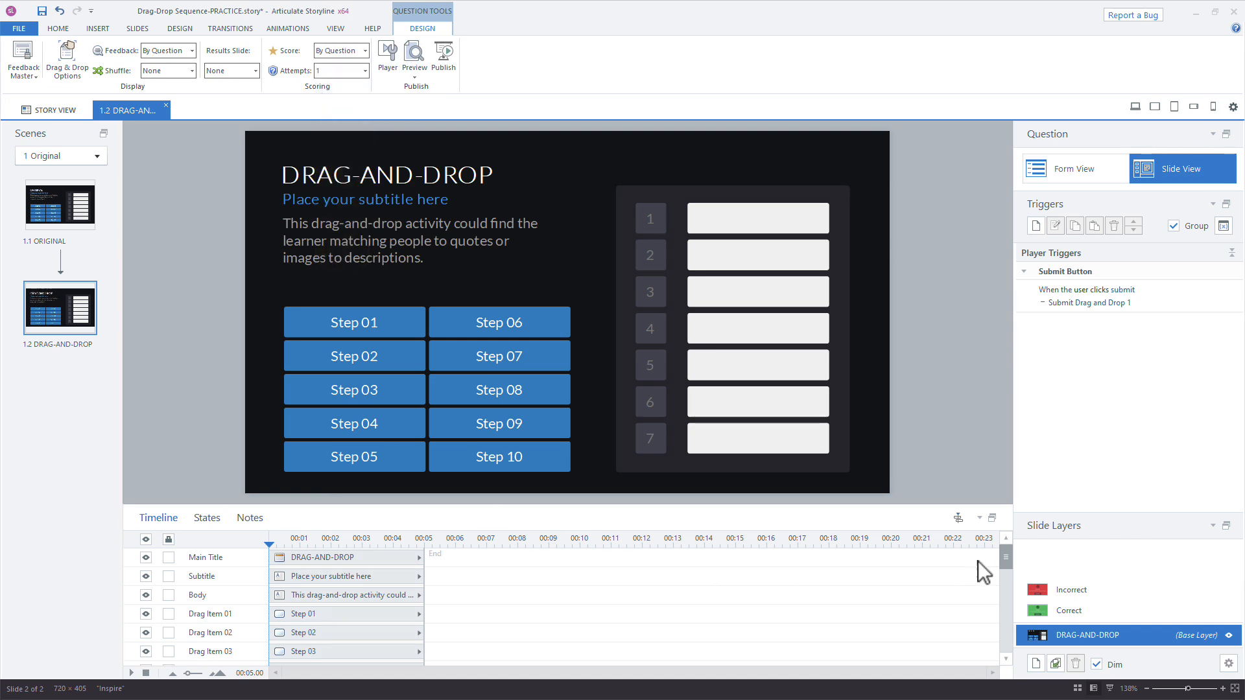
key("ctrl+z")
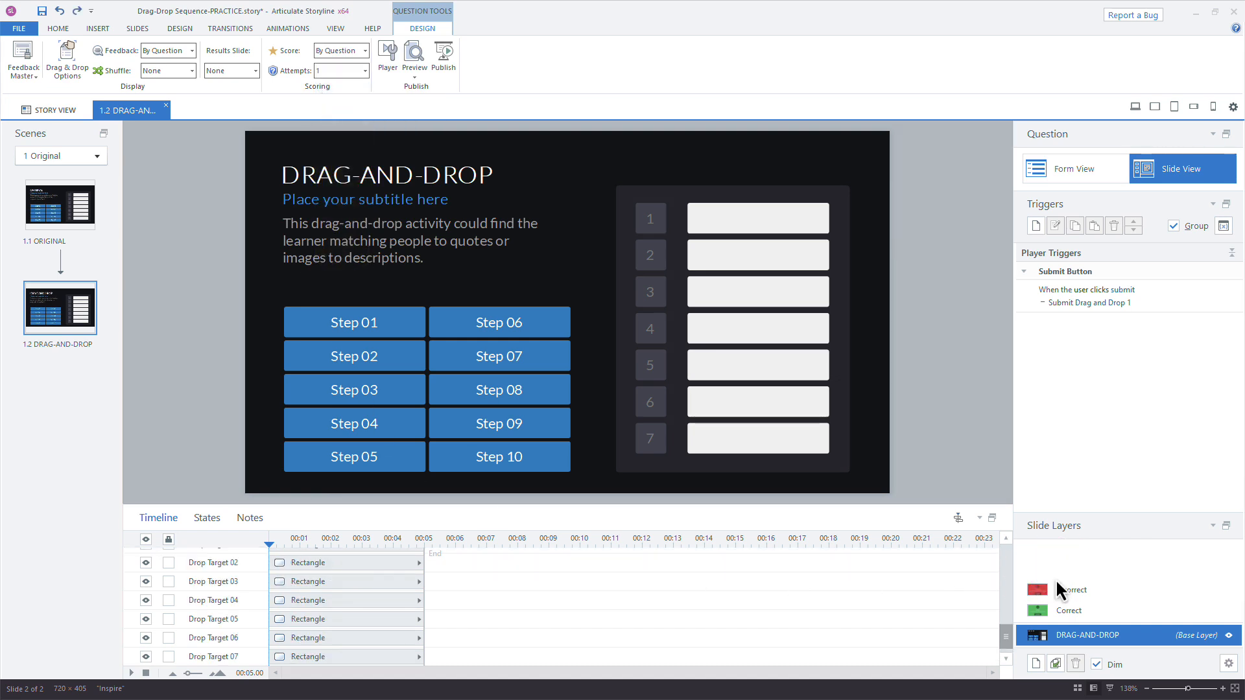
left_click(734, 259)
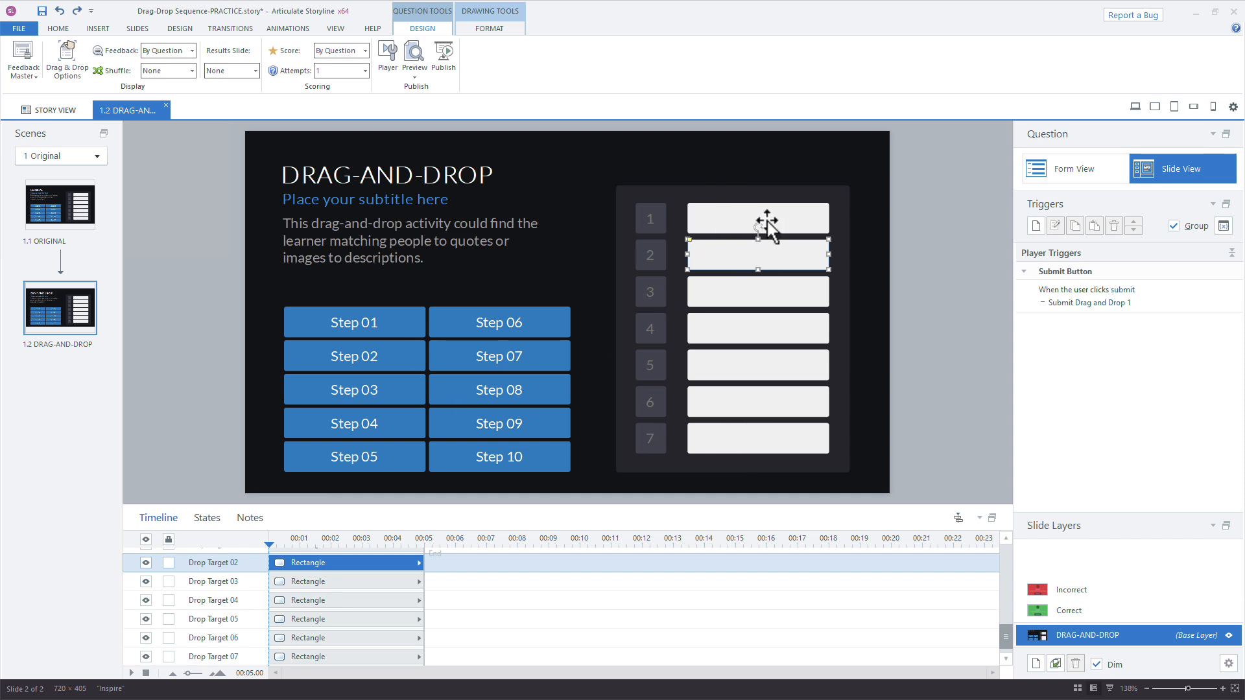
left_click(728, 297, "shift")
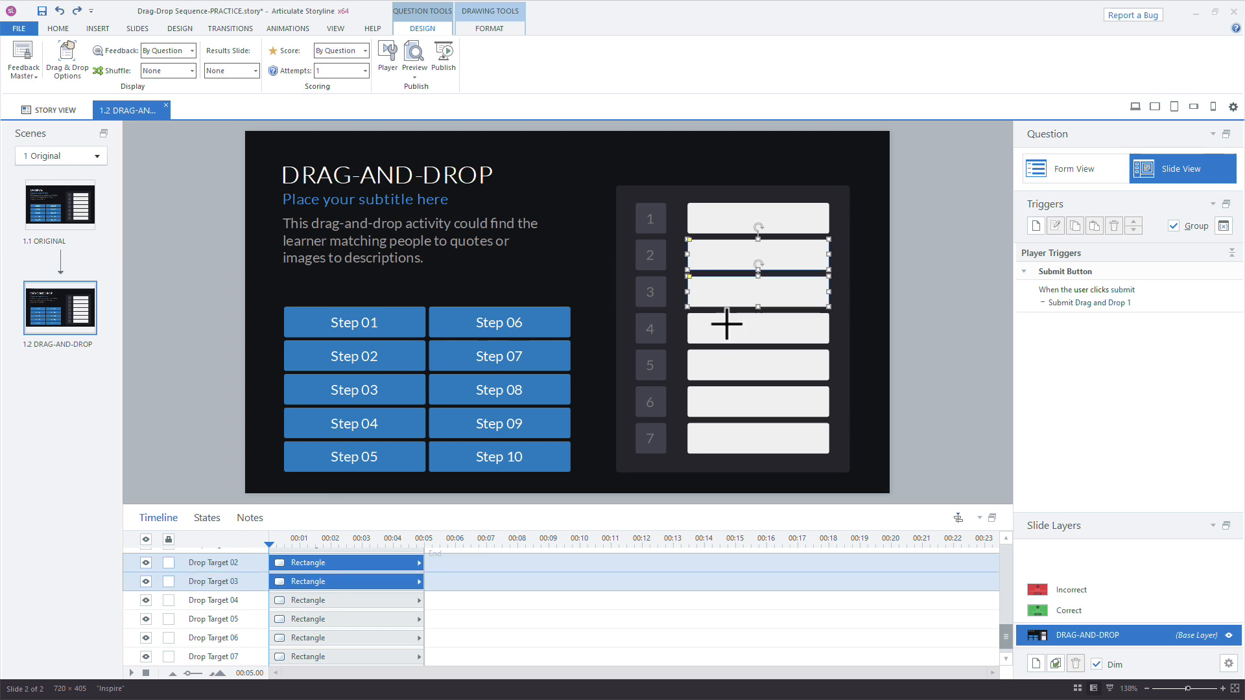
left_click(728, 325, "shift")
left_click(738, 367, "shift")
left_click(741, 405, "shift")
left_click(739, 438, "shift")
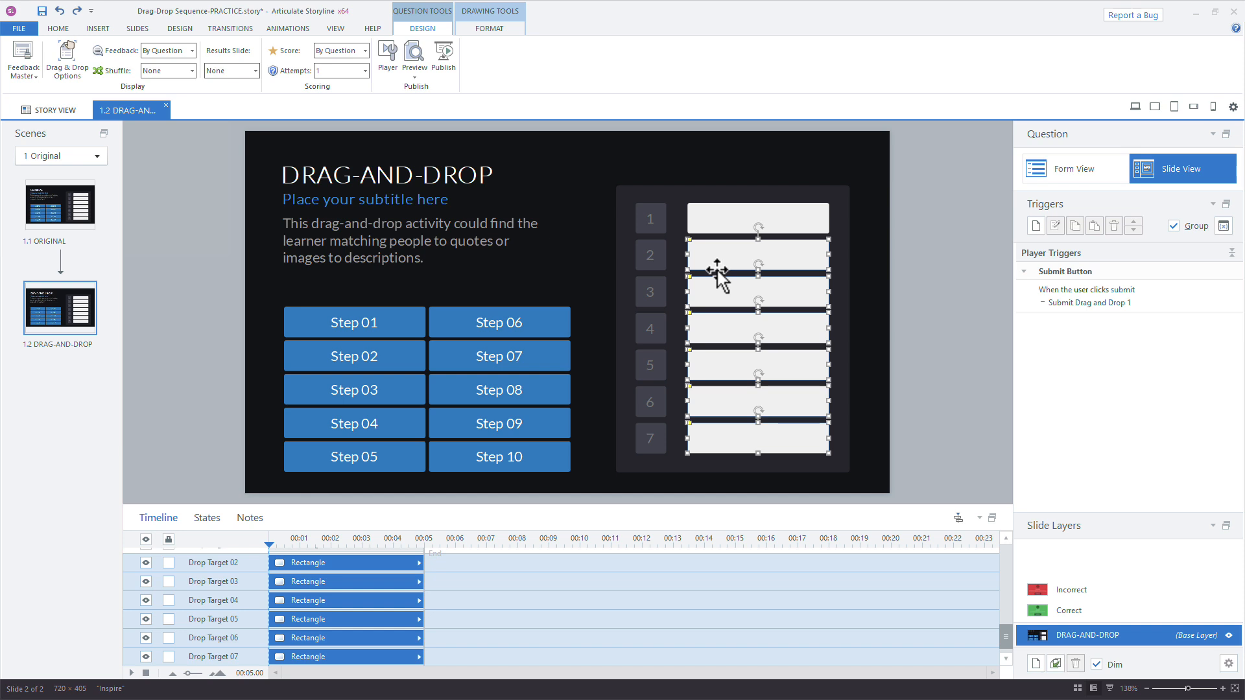
left_click(888, 290)
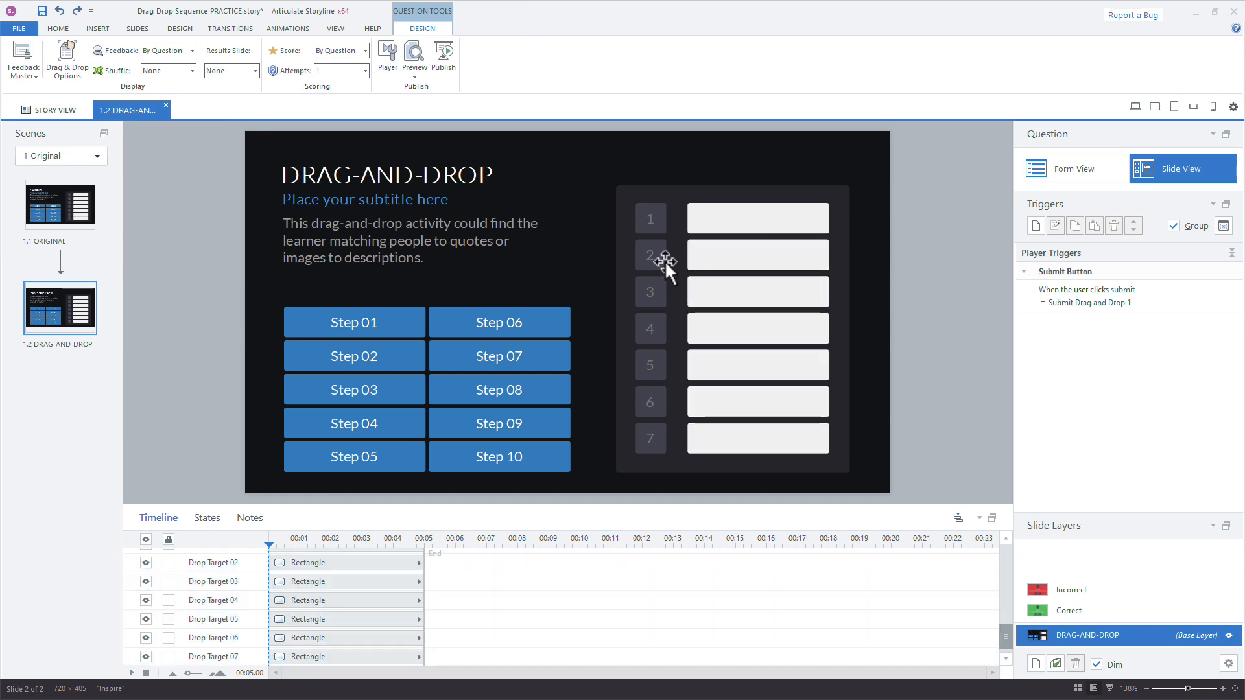
Copy the formatting of the number 2 box onto the drop-target rectangles beside numbers 2 to 7.
left_click(664, 261)
left_click(494, 29)
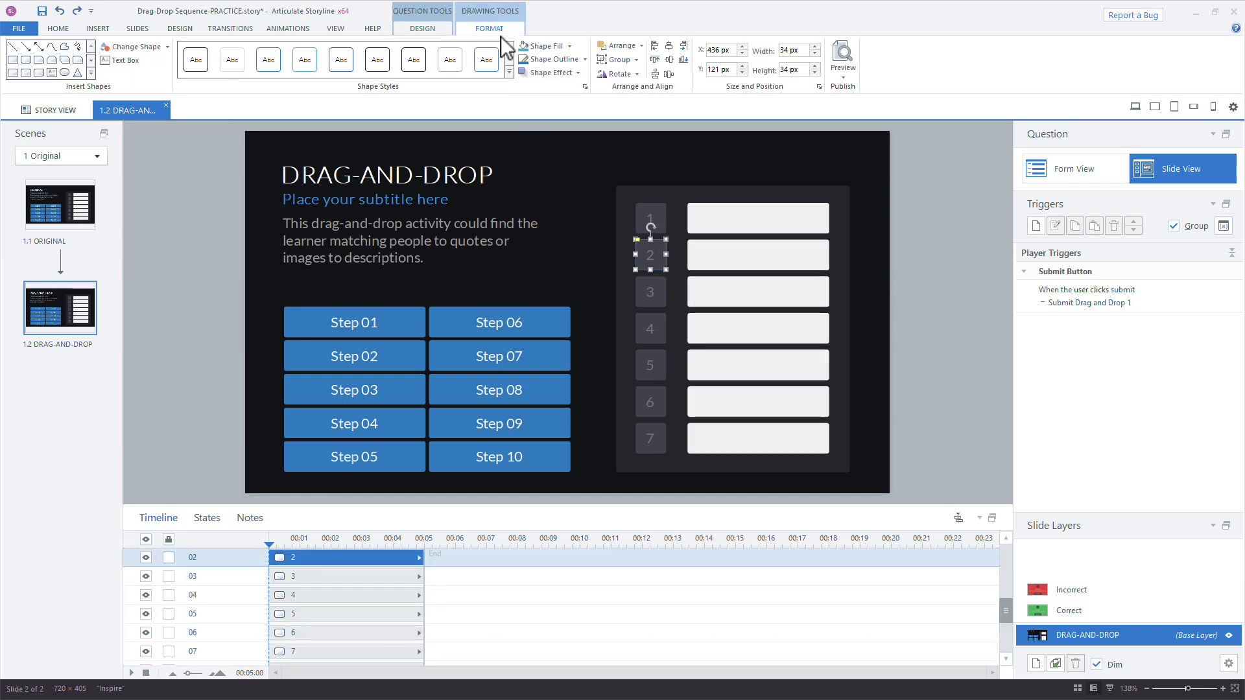
left_click(569, 46)
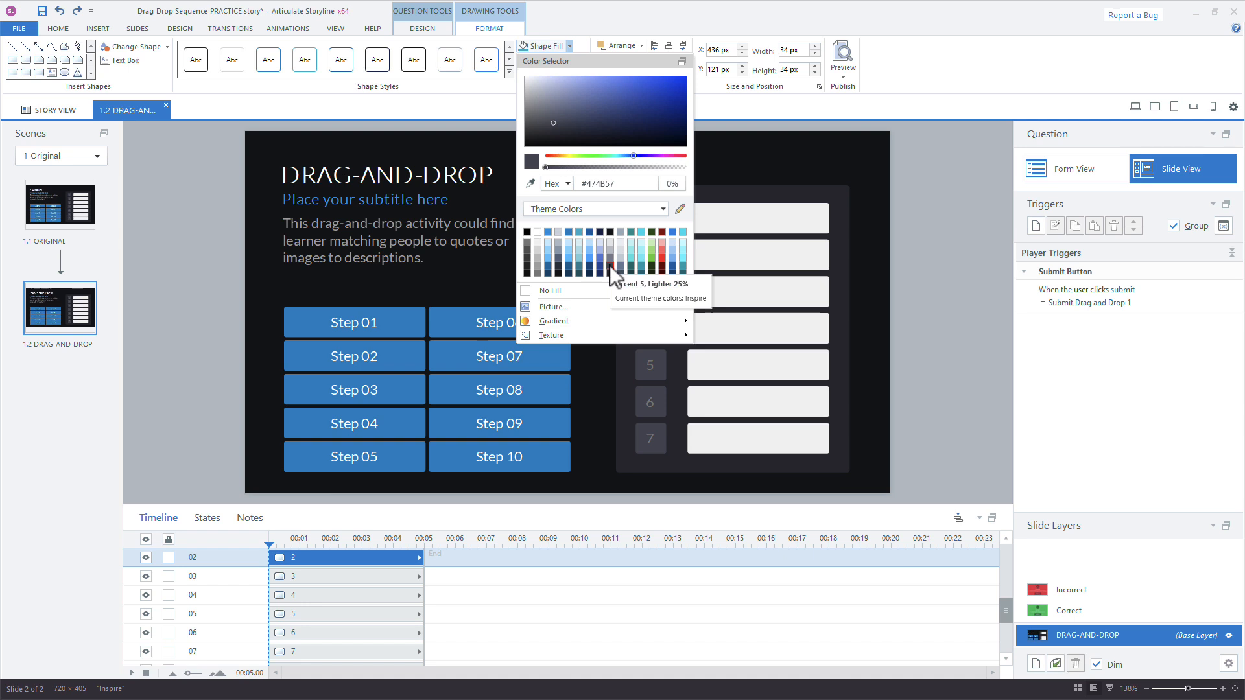
left_click(608, 26)
left_click(51, 28)
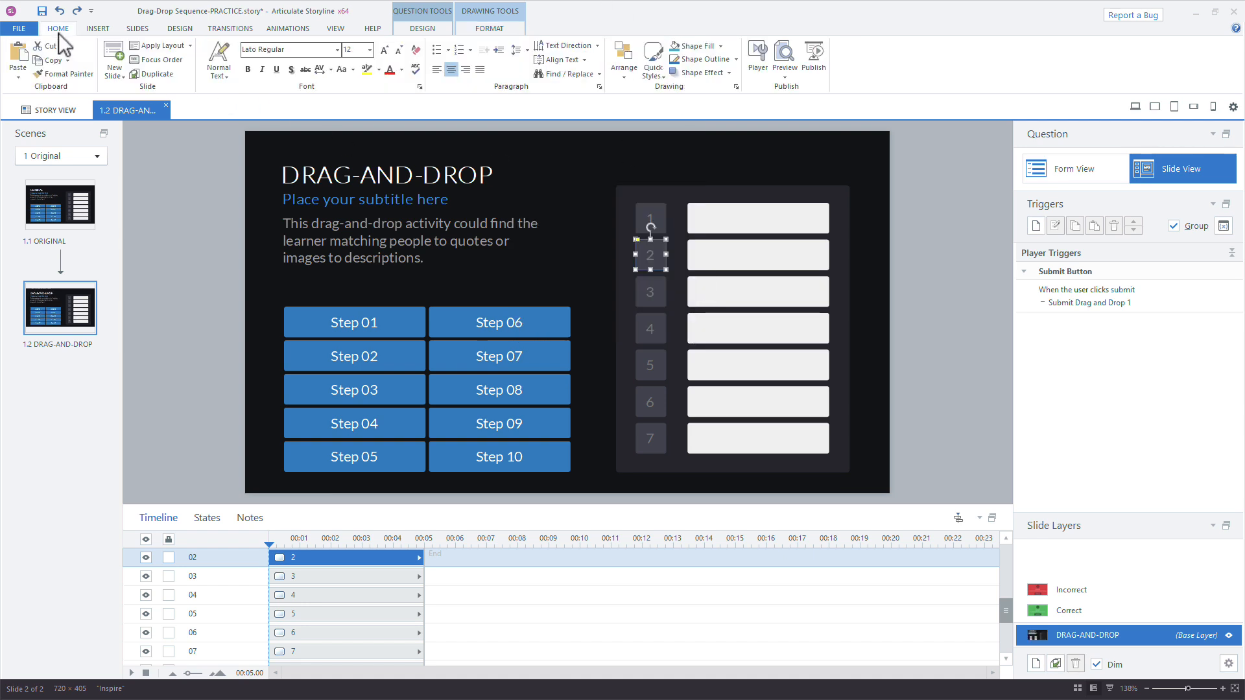
left_click(736, 261)
left_click(743, 291)
left_click(752, 329)
left_click(757, 365)
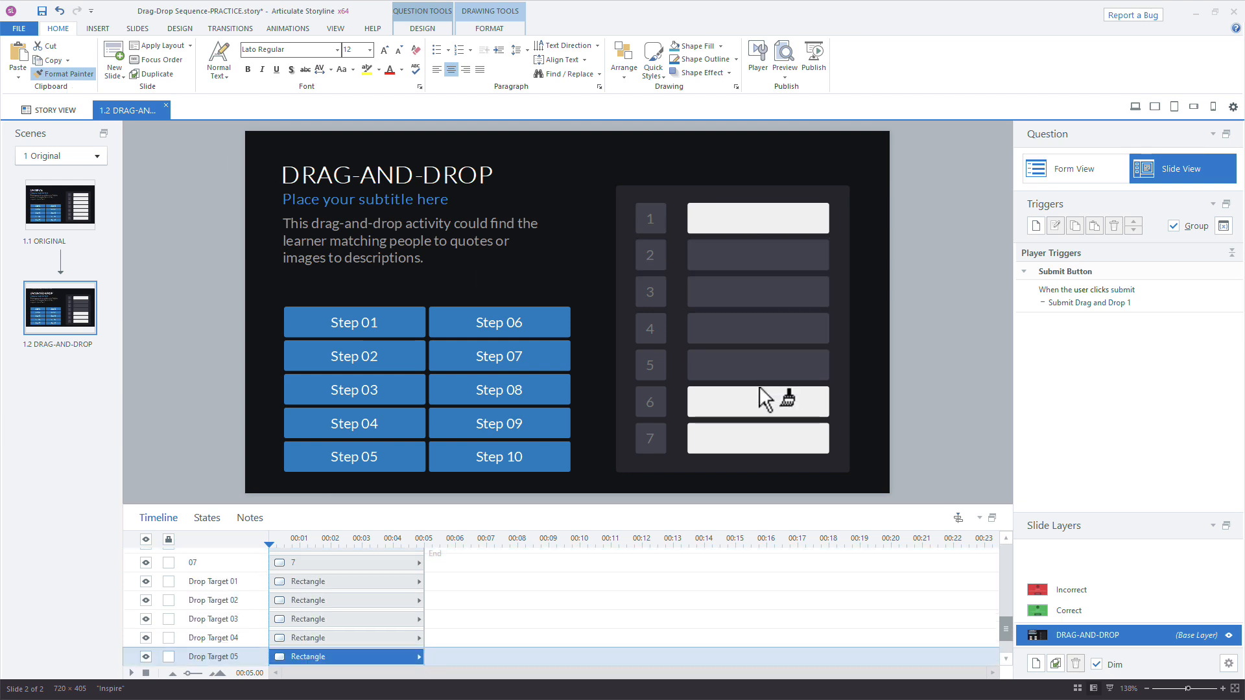
left_click(761, 397)
left_click(768, 428)
left_click(943, 414)
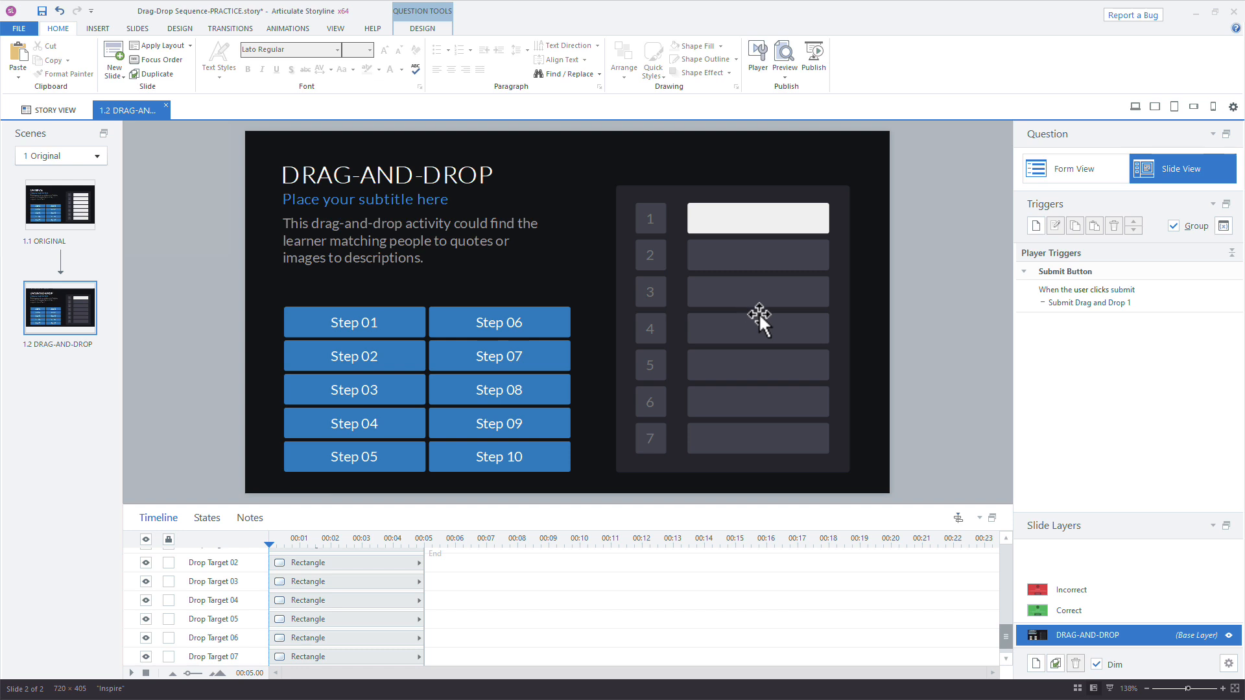
In the question's form, set the drop target of Drag Items 02, 03 and 04 to (None).
left_click(1063, 177)
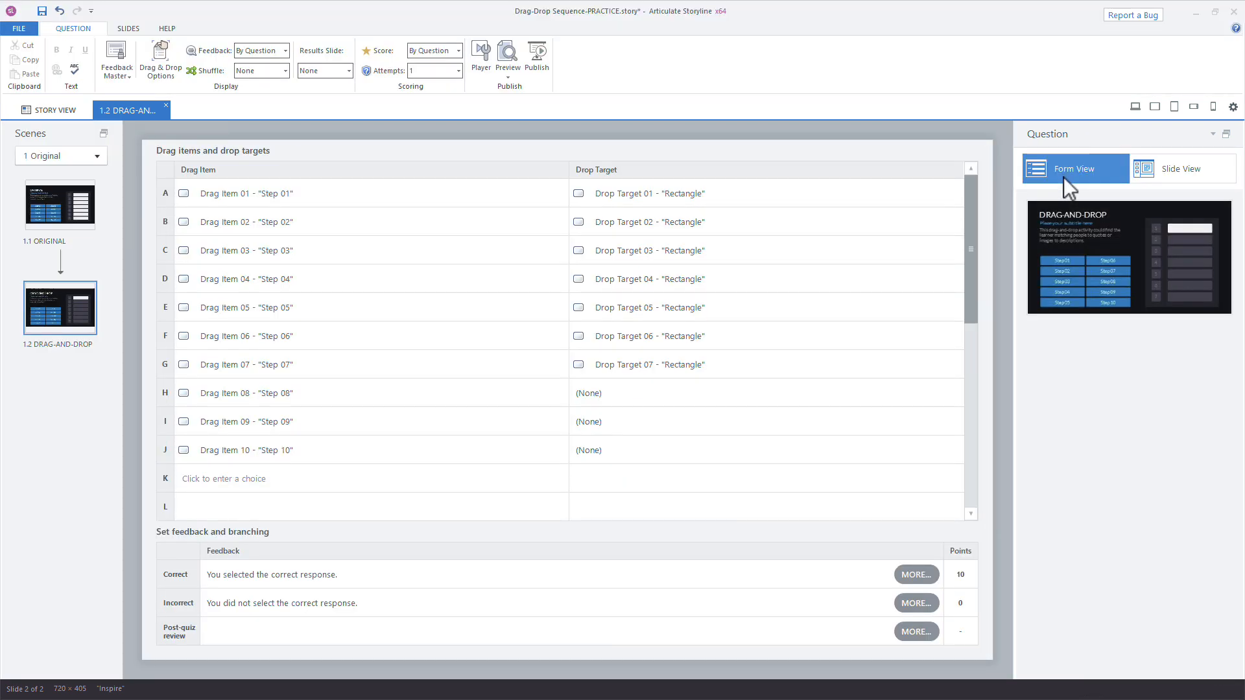
left_click(664, 227)
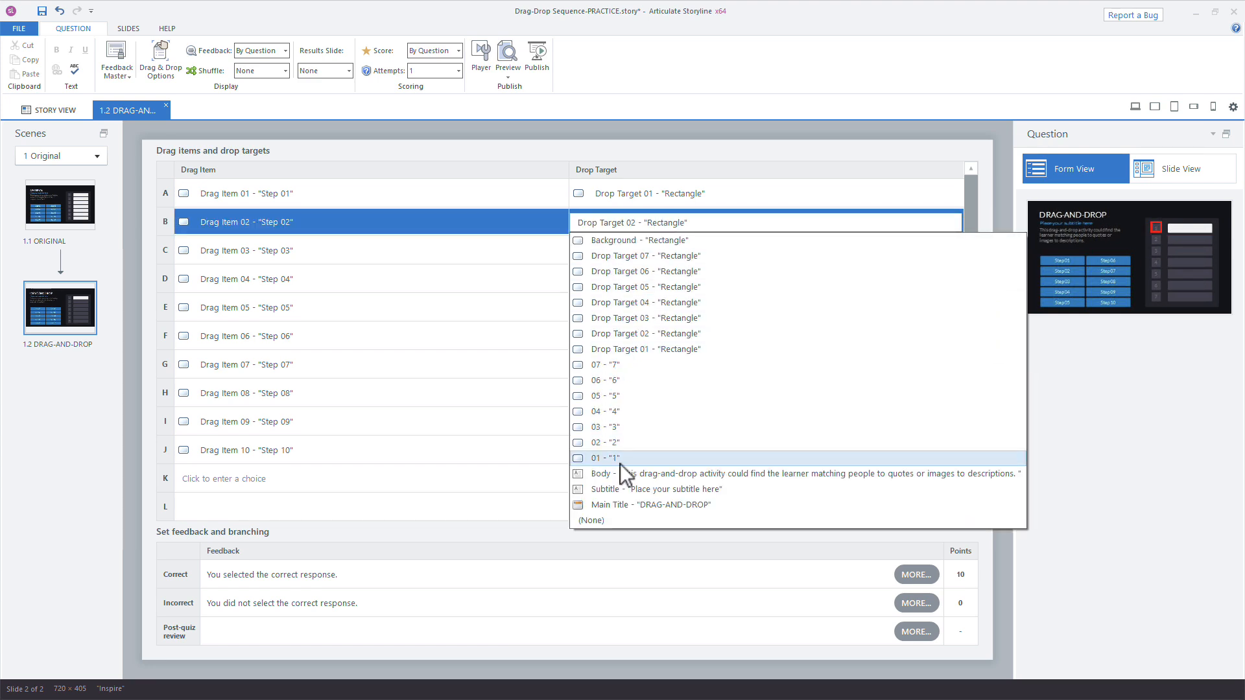
left_click(605, 520)
left_click(656, 248)
left_click(603, 548)
left_click(651, 262)
left_click(651, 268)
left_click(652, 256)
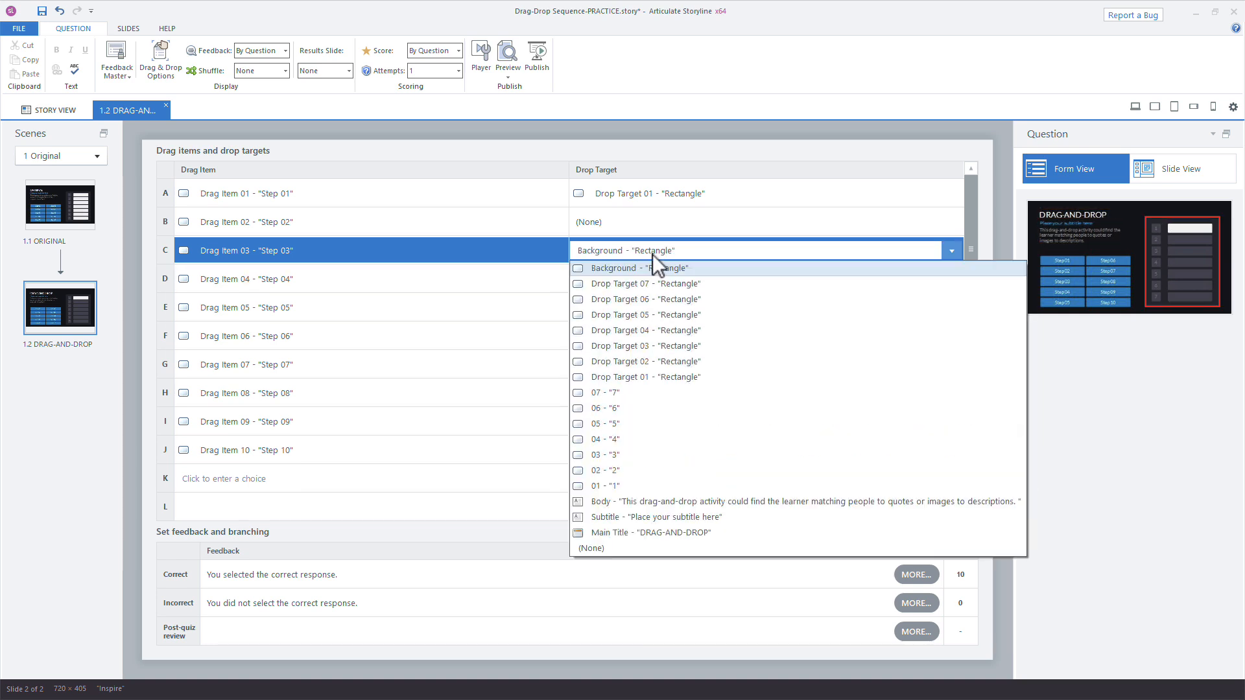
left_click(593, 549)
left_click(636, 291)
left_click(636, 286)
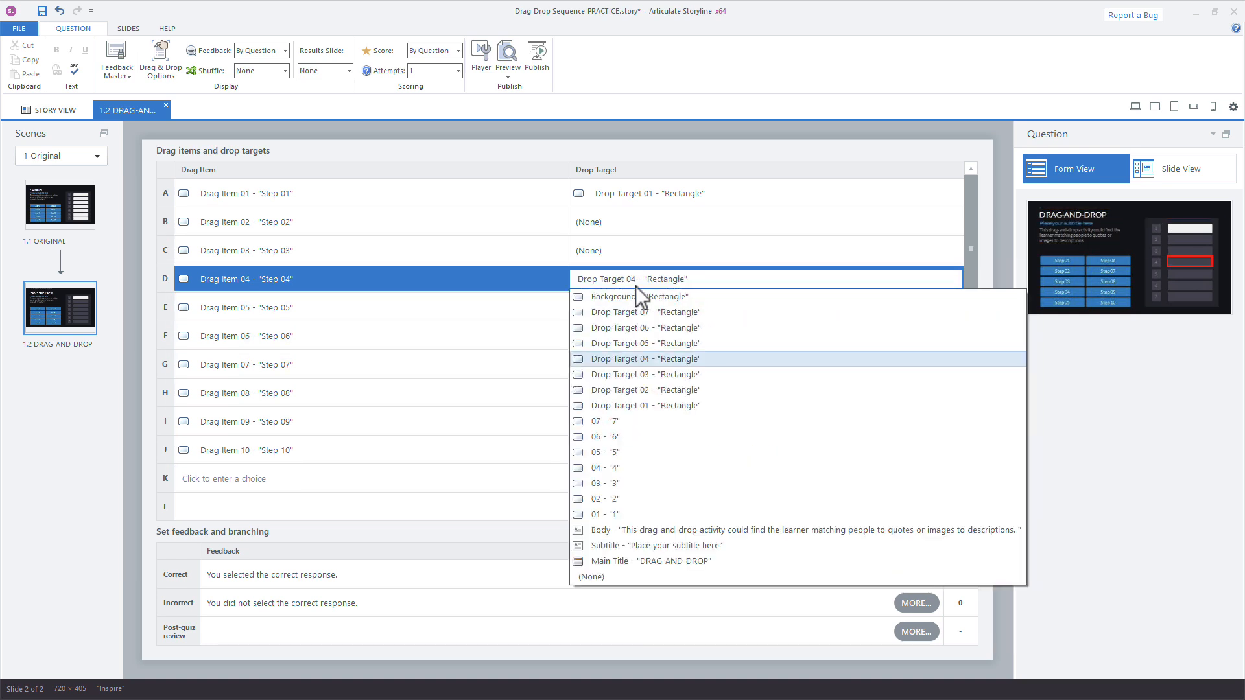
left_click(617, 574)
Set the drop target of Drag Items 05, 06 and 07 to (None).
left_click(621, 305)
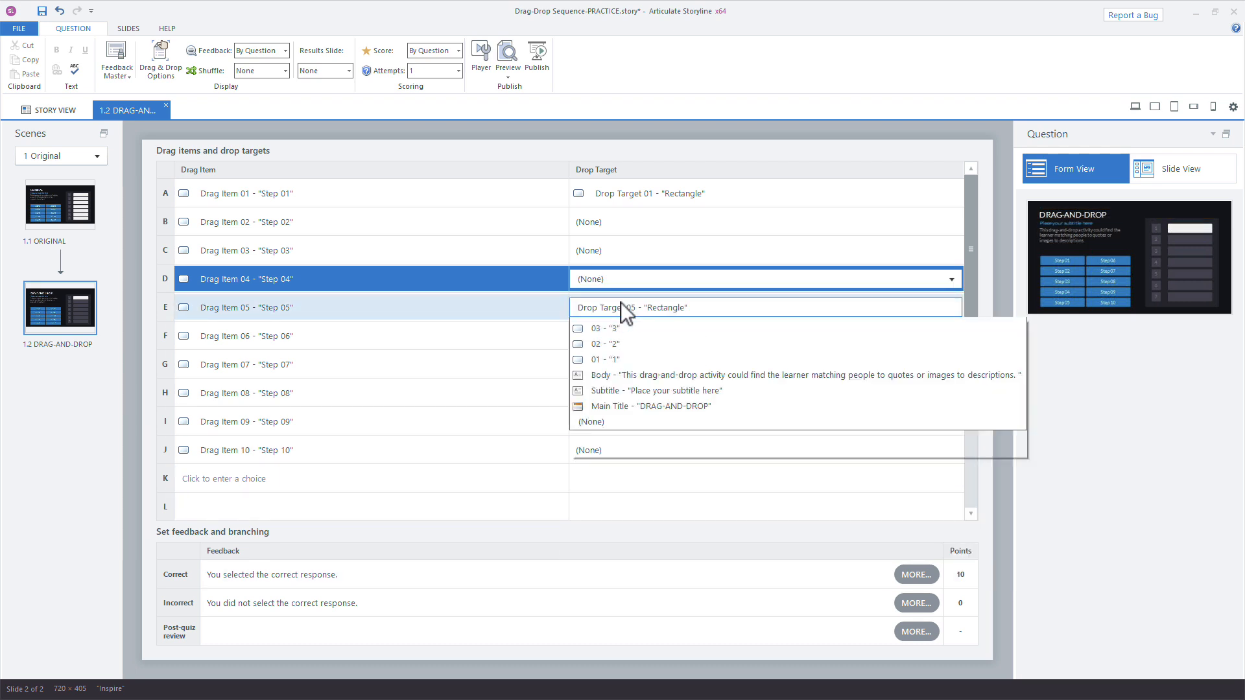
left_click(625, 610)
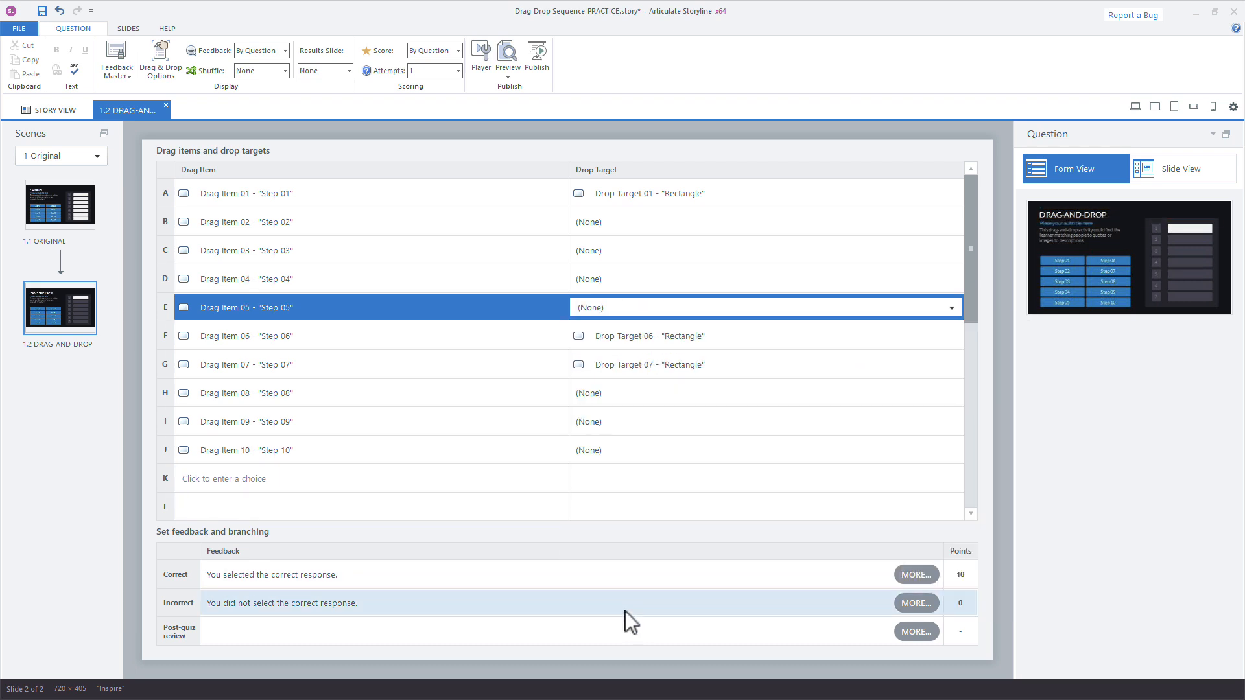
left_click(632, 348)
left_click(628, 326)
left_click(617, 644)
left_click(656, 366)
left_click(655, 366)
left_click(612, 660)
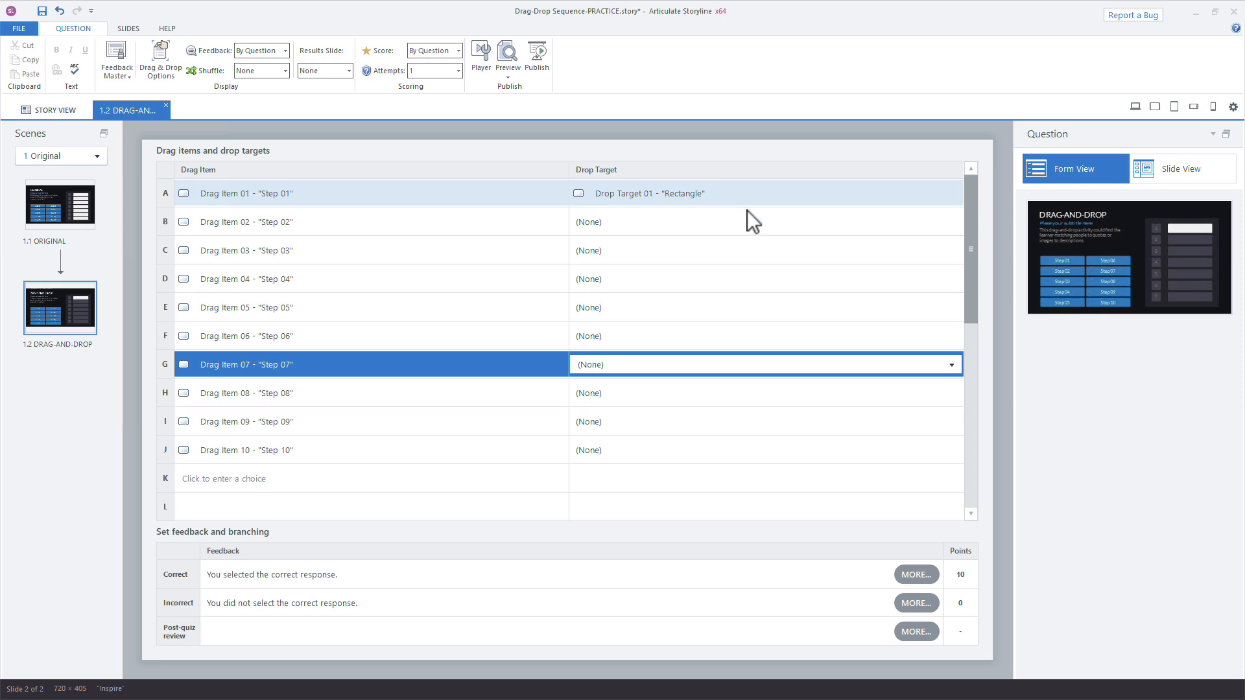
Preview the slide, place Step 01 in the first drop target, submit the answer and close the preview.
left_click(1158, 170)
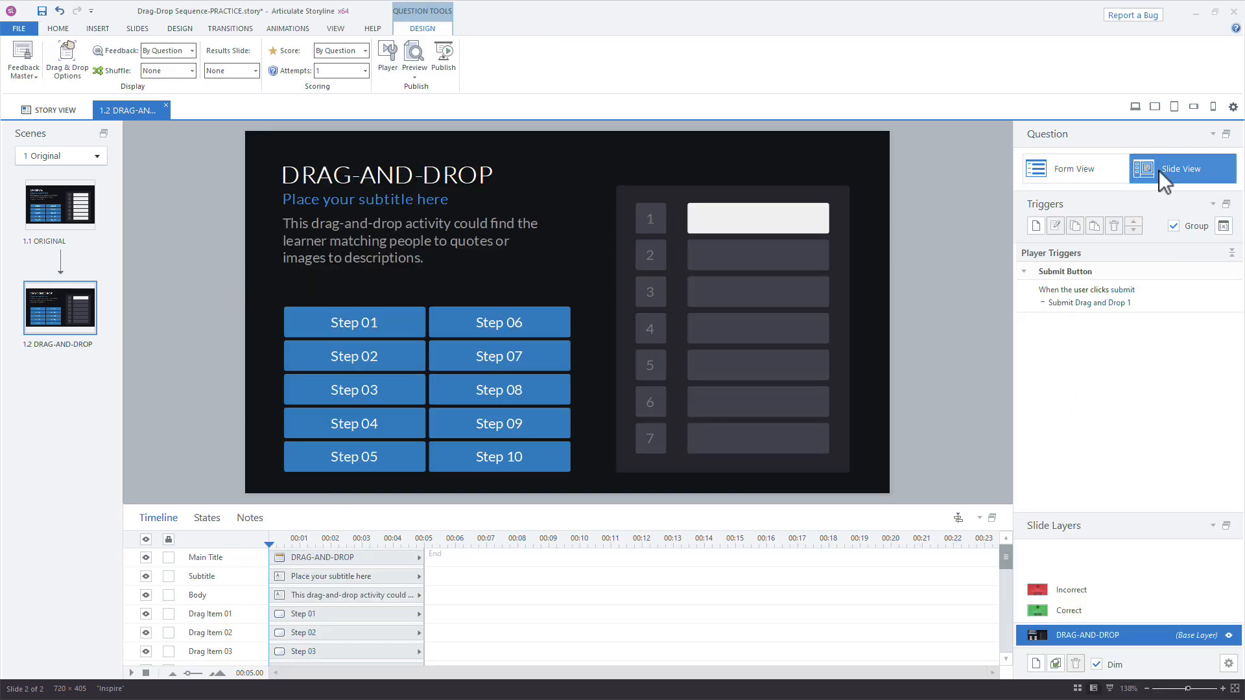
left_click(1133, 108)
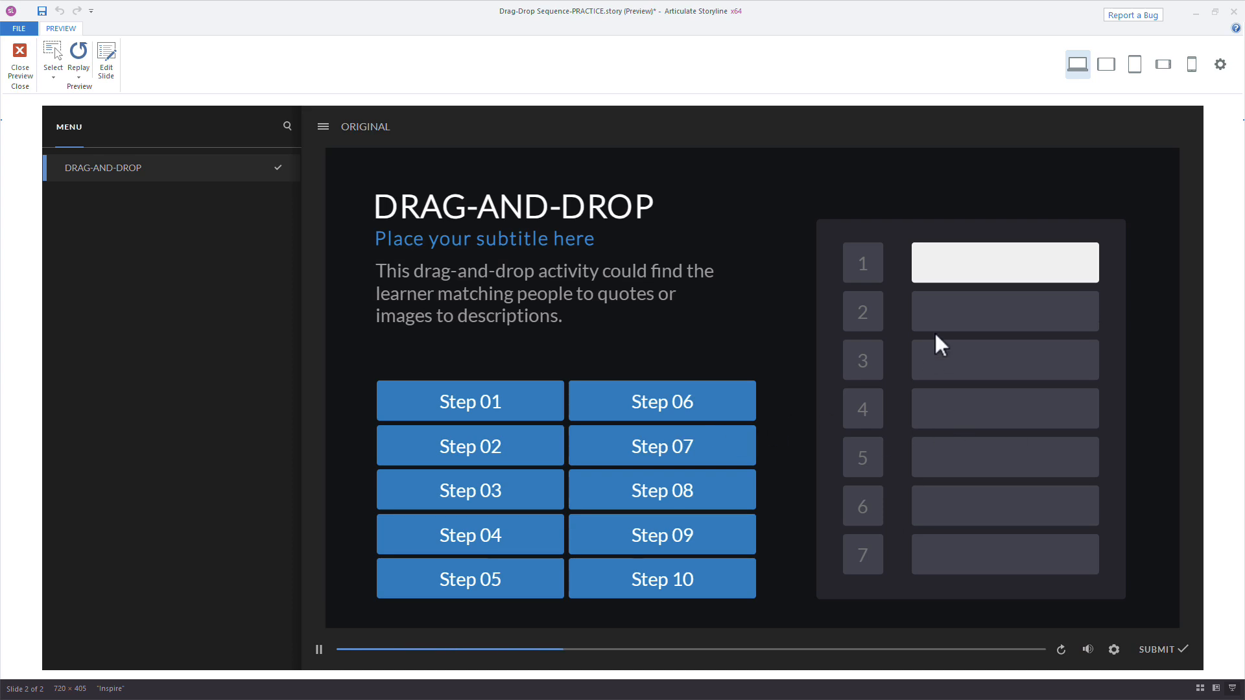
left_click_drag(647, 422, 917, 283)
left_click_drag(496, 411, 1096, 295)
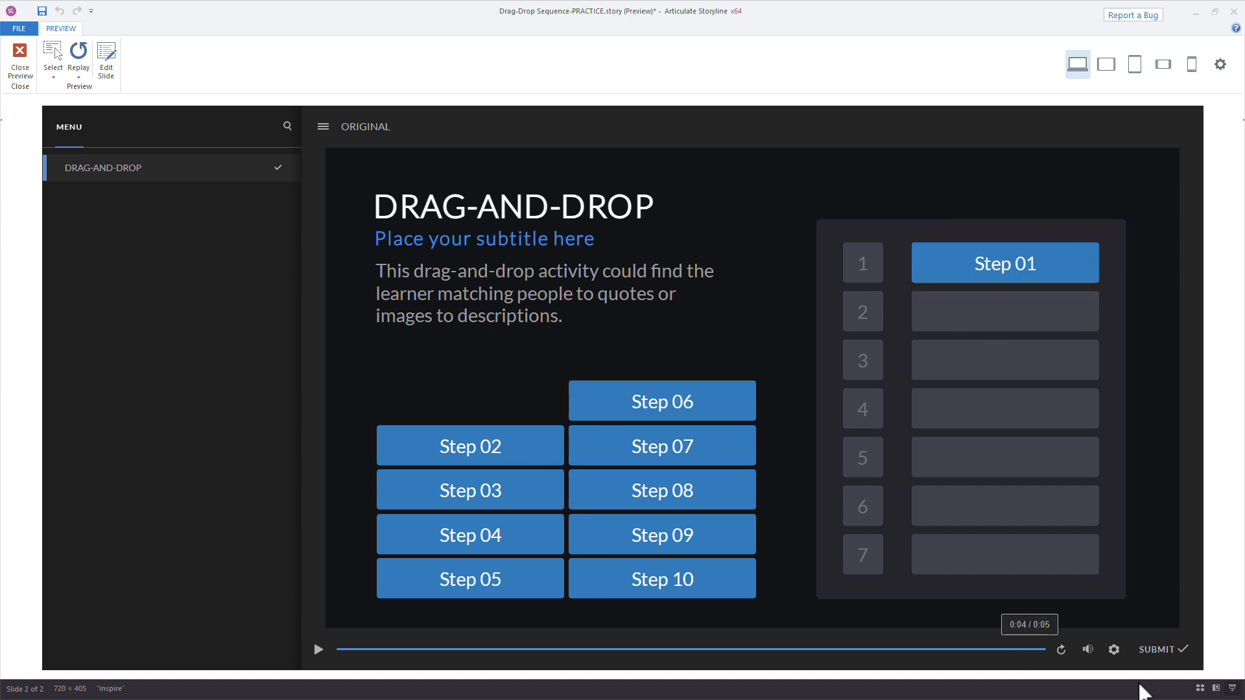
left_click(1160, 650)
left_click(757, 561)
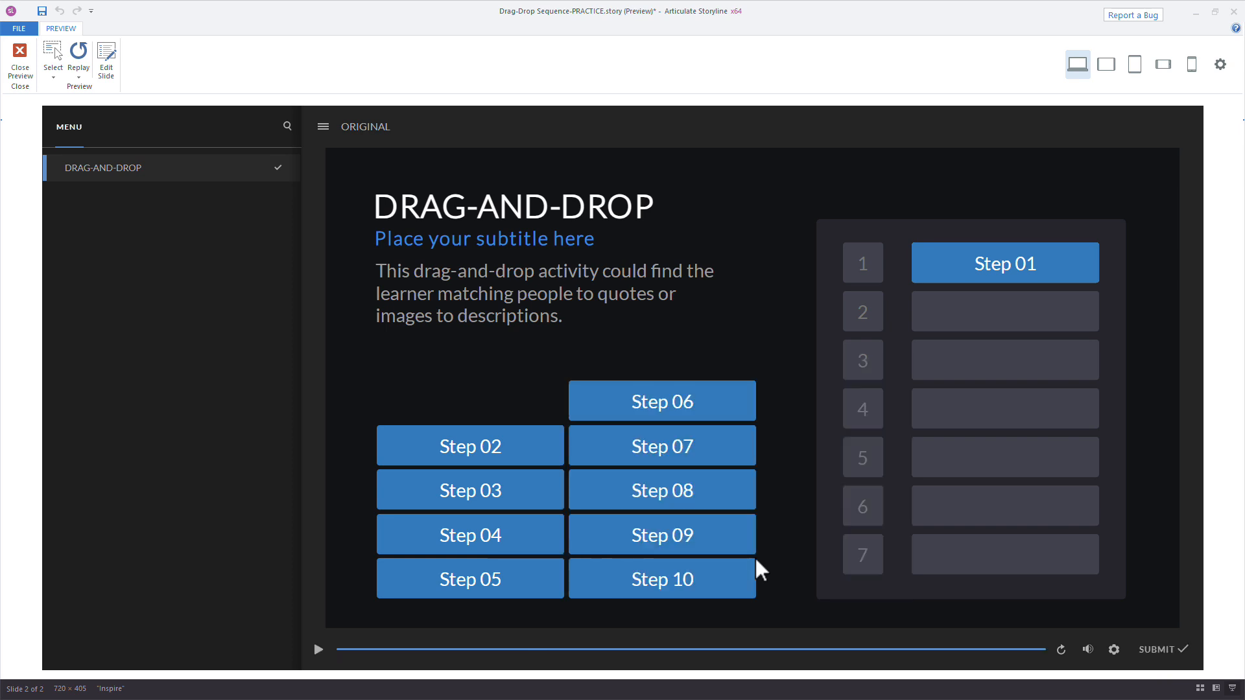
key("Escape")
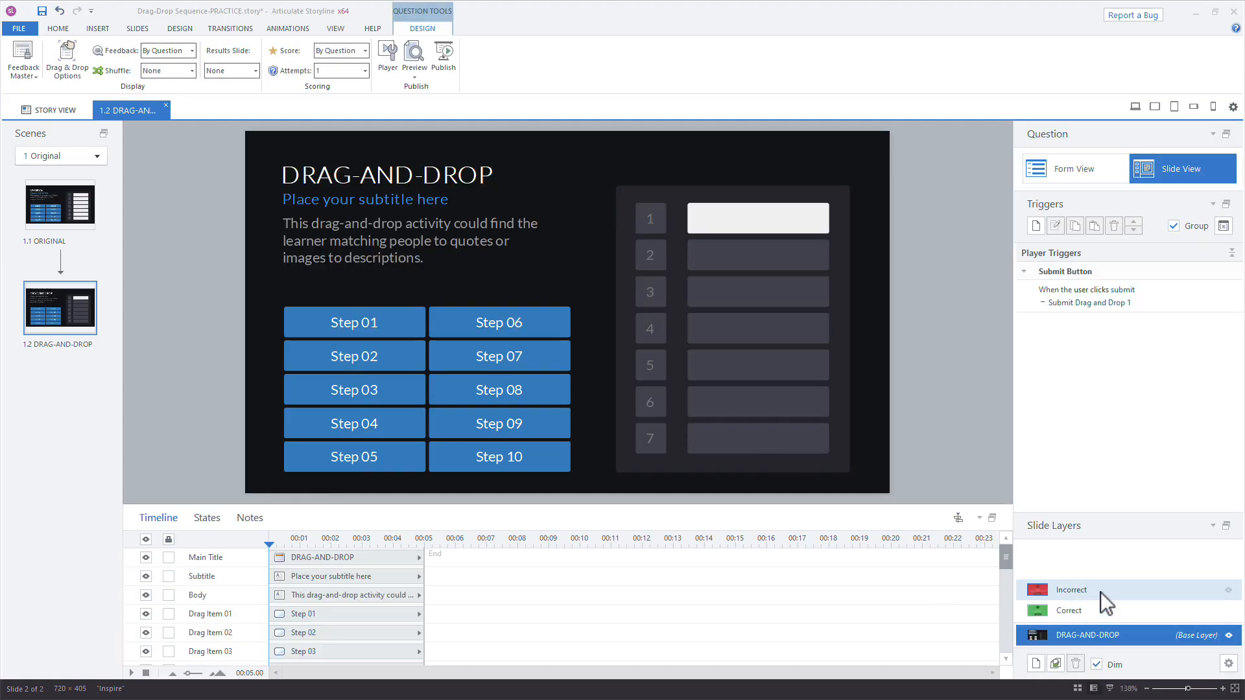
View the Incorrect feedback layer and set the question's attempts to 2.
left_click(1100, 593)
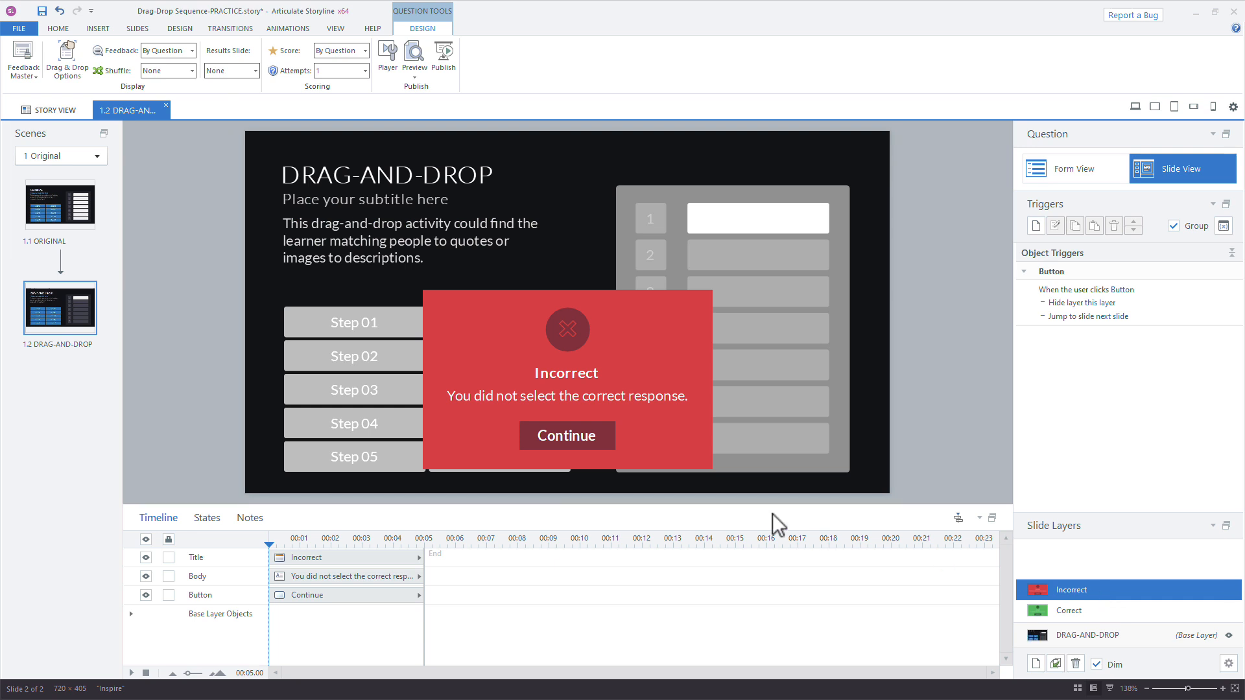
left_click(570, 375)
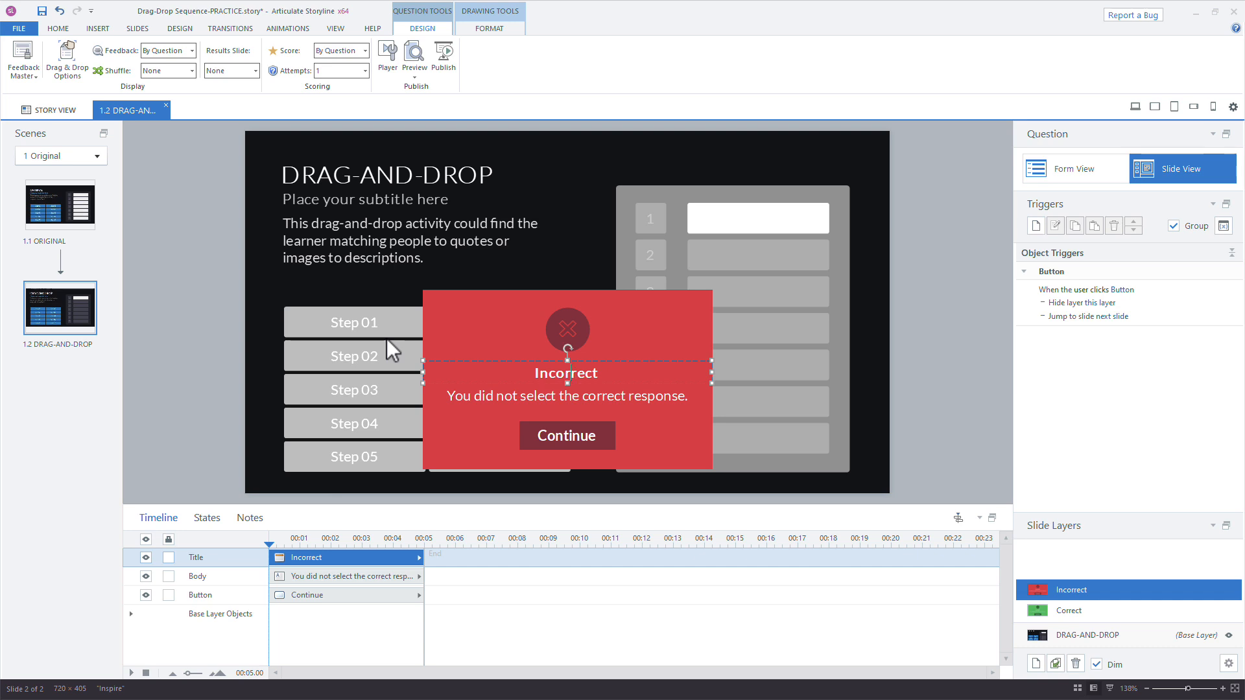
left_click(339, 70)
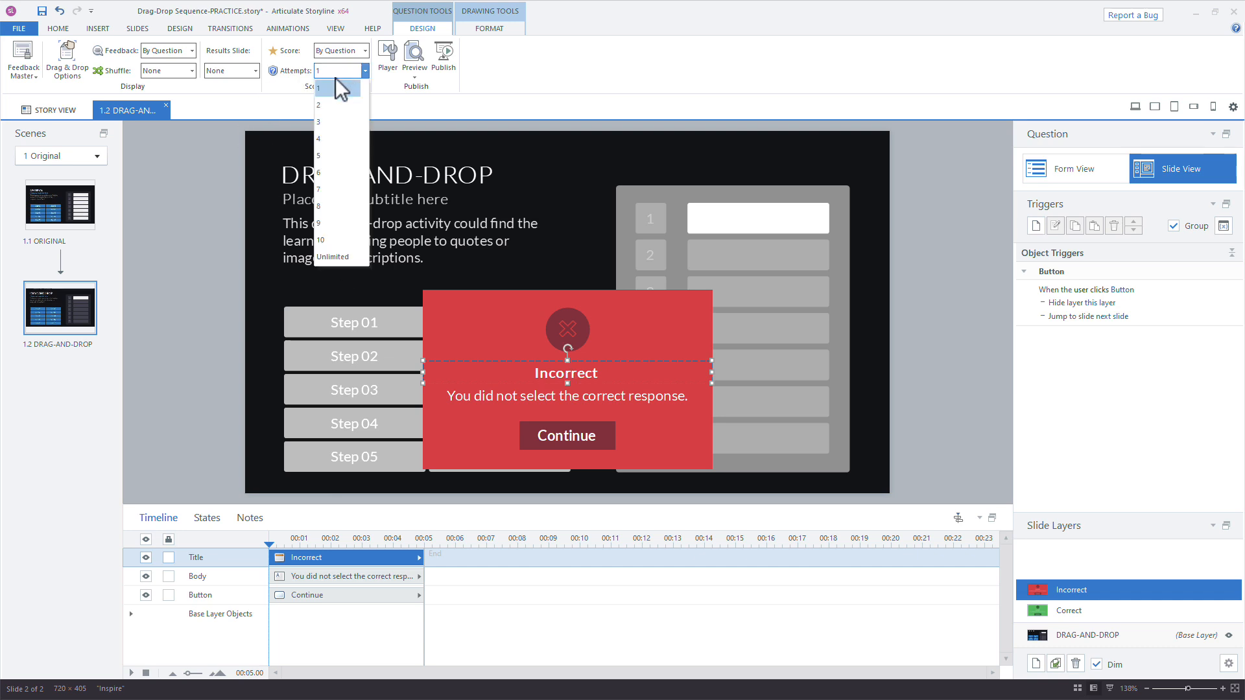
left_click(329, 103)
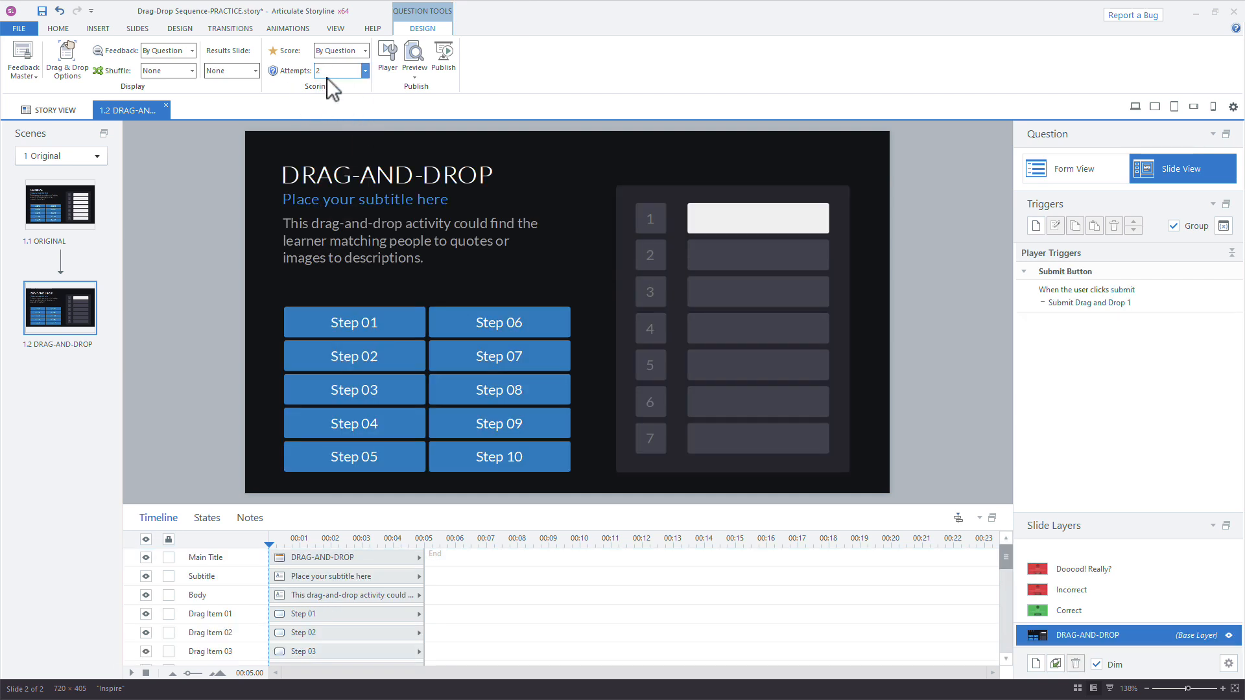
Rename the "Dooood! Really?" slide layer as "Try Again".
left_click(1119, 573)
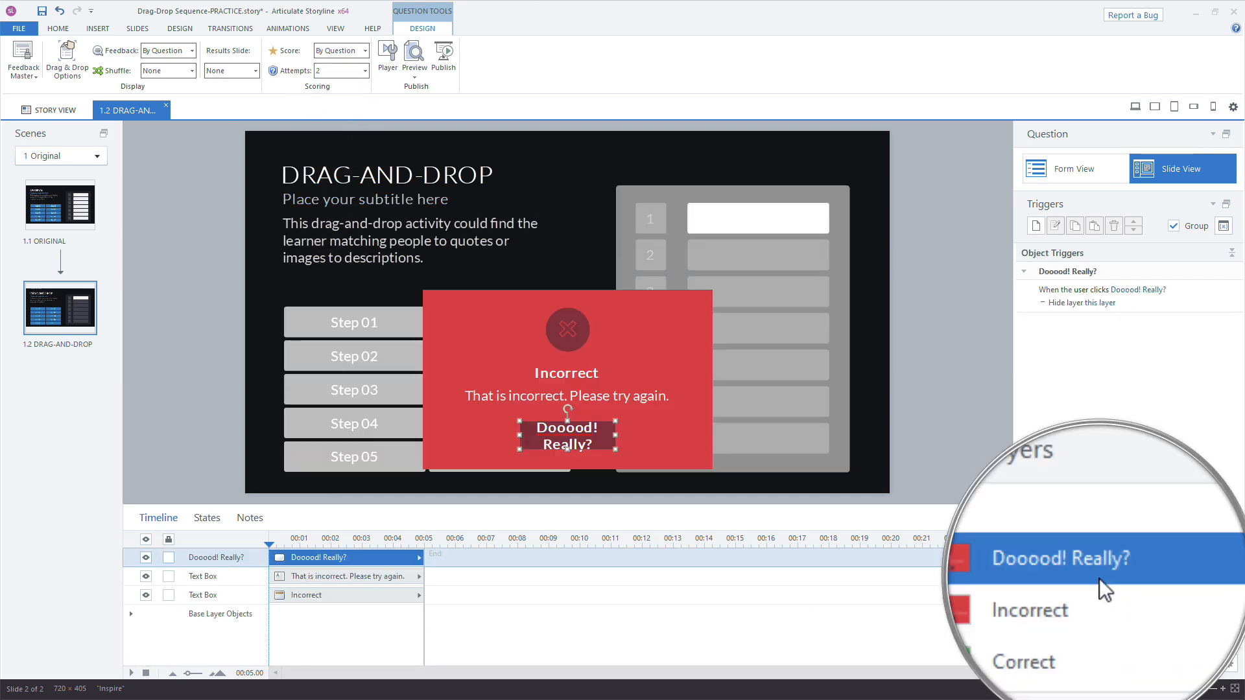
double_click(1097, 569)
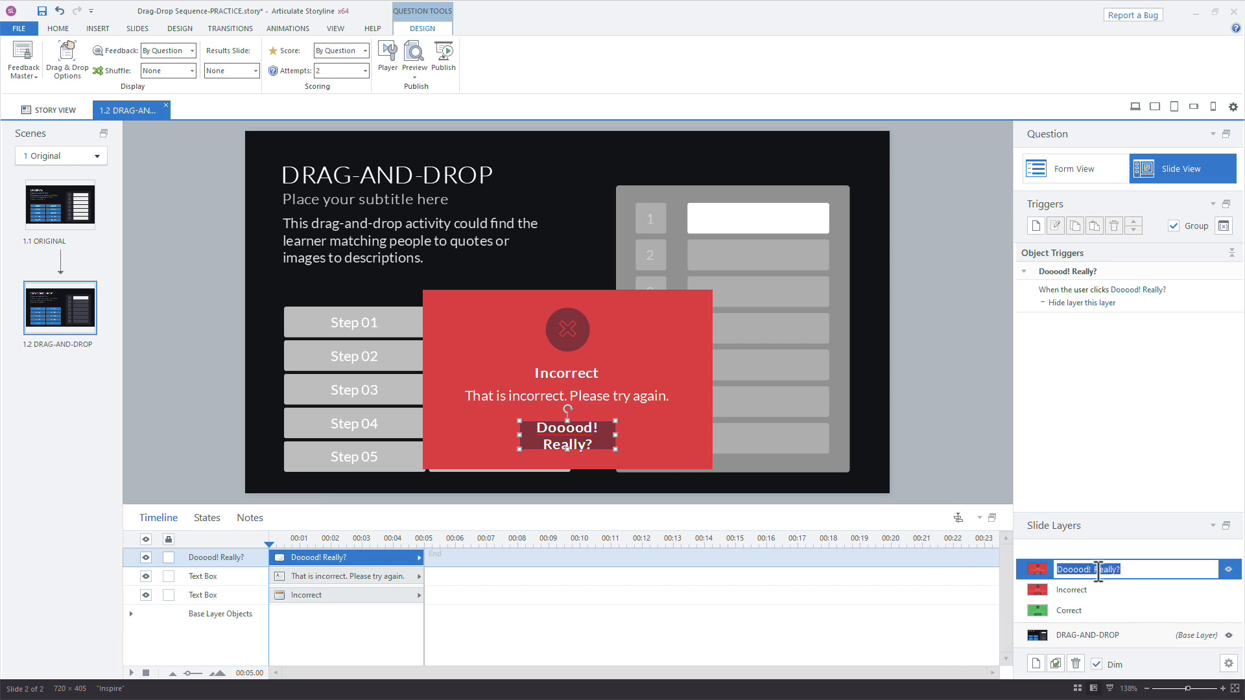
type("Try Again")
key("Return")
Replace the feedback button's text on the Try Again layer with "Try Again", and view the Incorrect layer.
key("ctrl+a")
key("BackSpace")
type("Try Again")
left_click(633, 441)
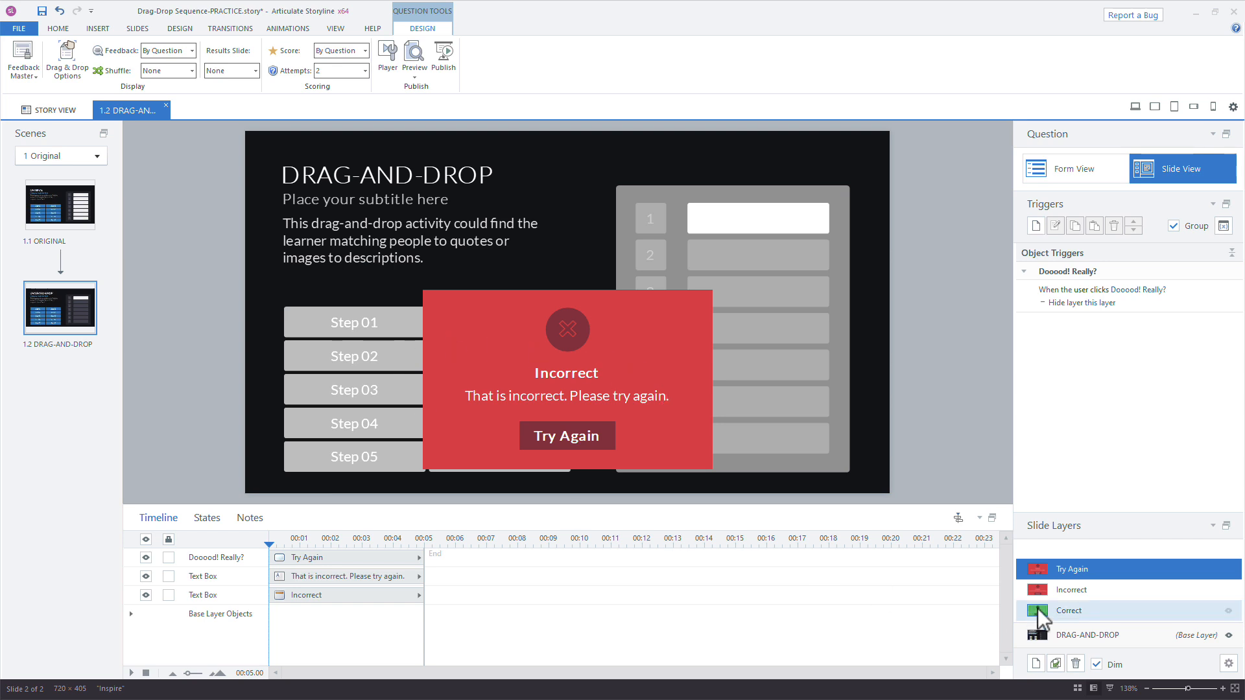
left_click(1099, 594)
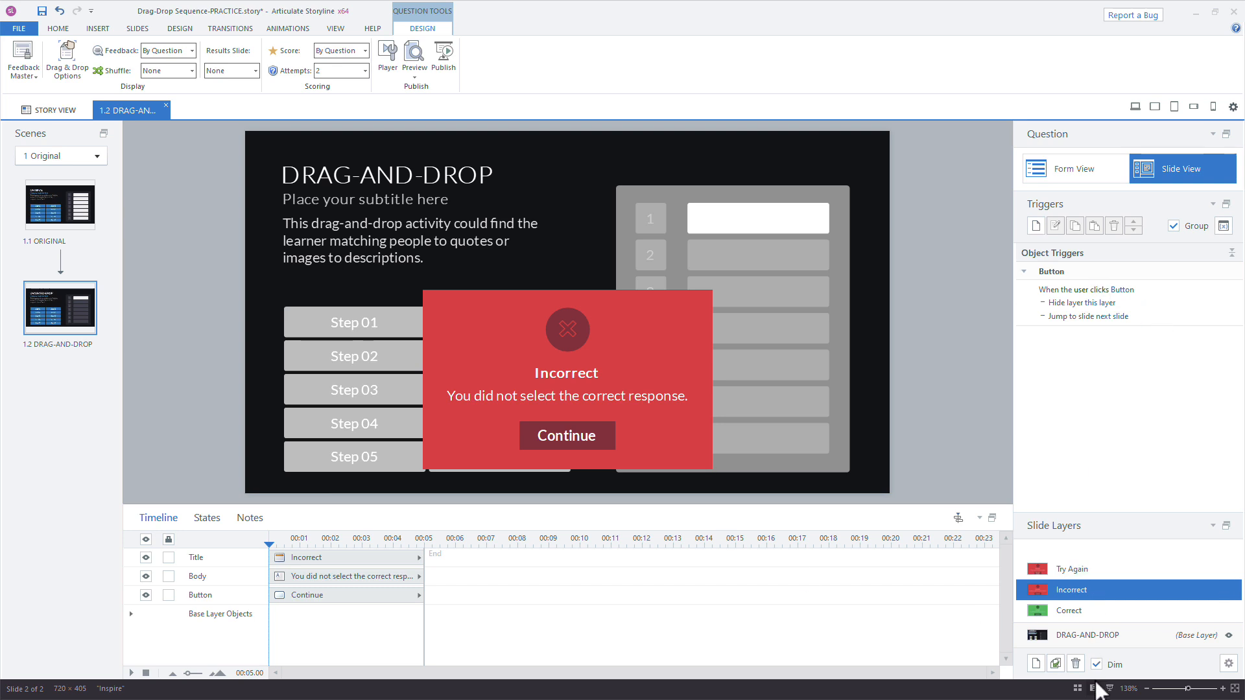
Return to the base layer and prefix the slide's main title with "01 - ".
left_click(1131, 636)
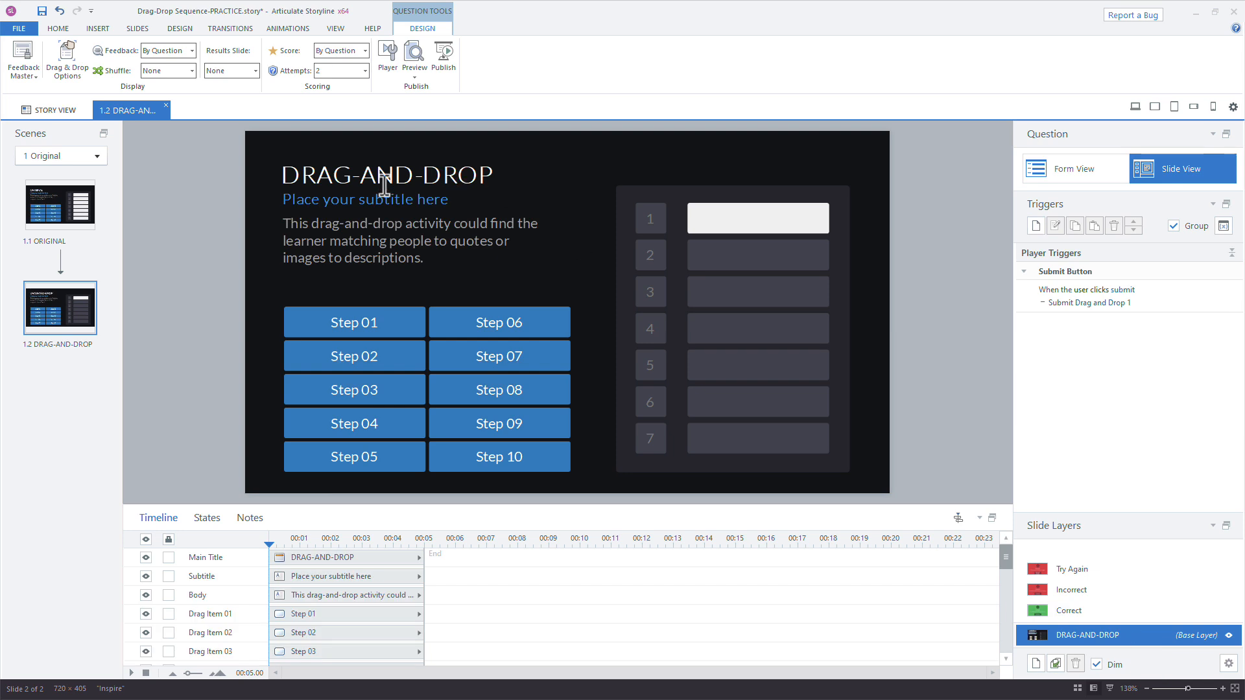
left_click(286, 174)
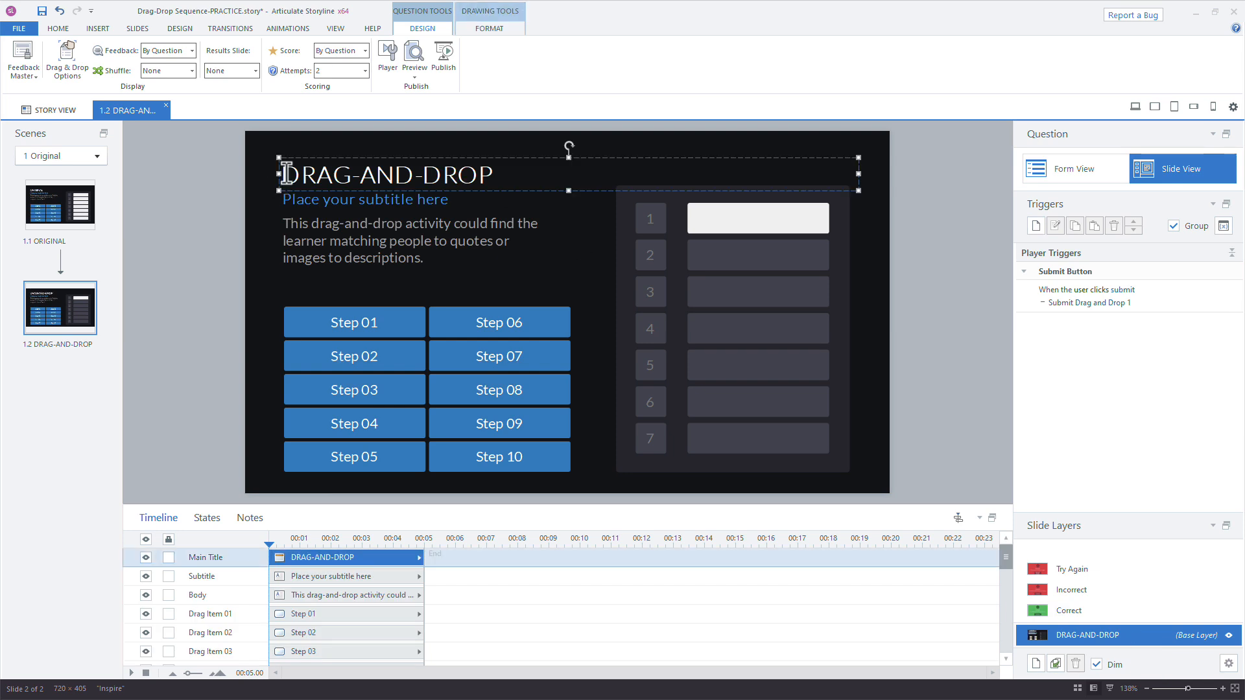
type("01 - -")
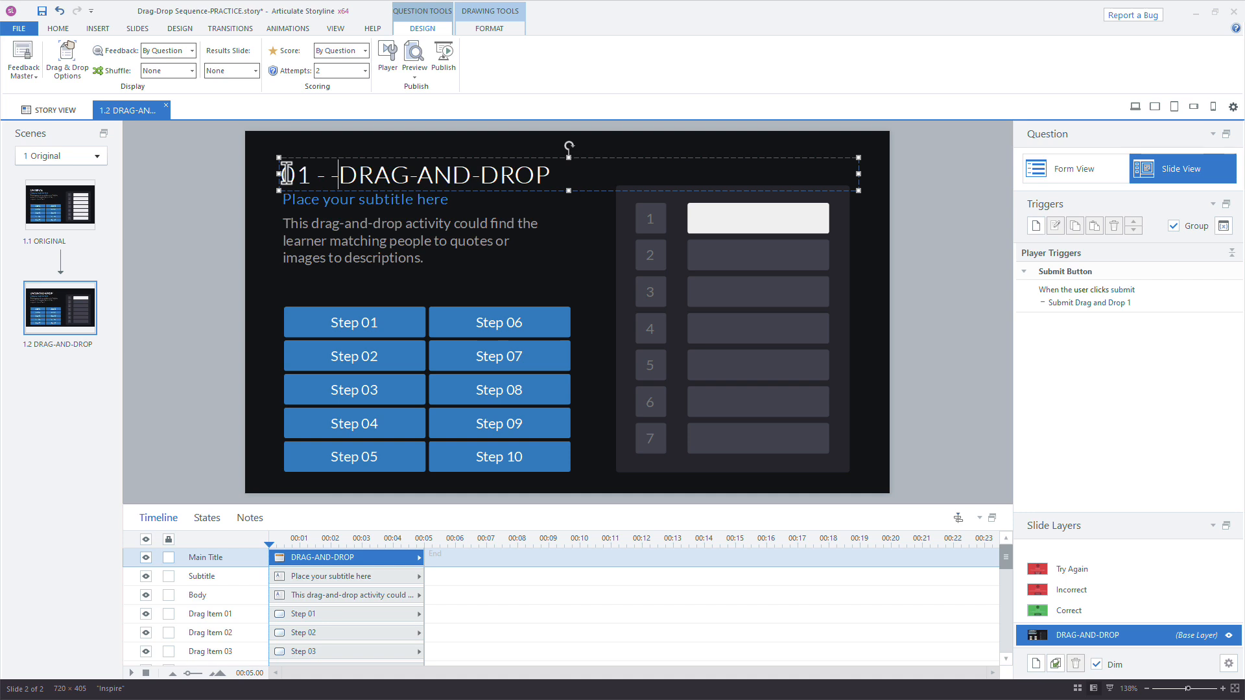
left_click(183, 267)
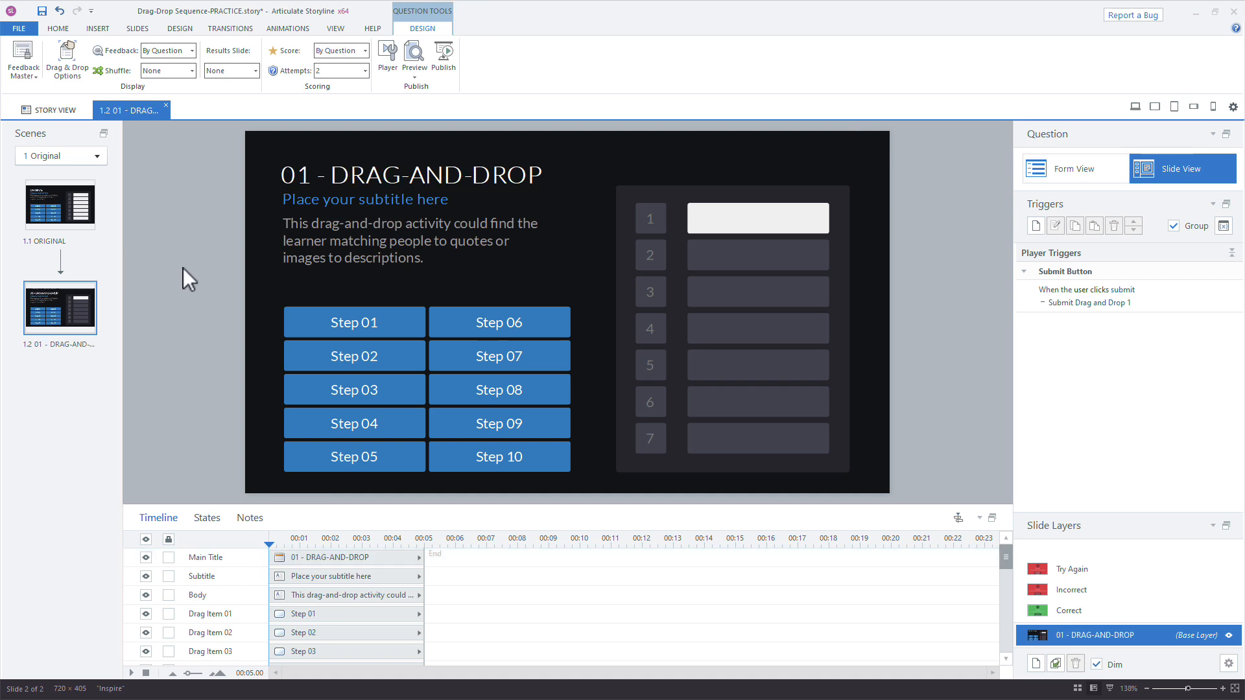
Duplicate the 01 - DRAG-AND-DROP slide and change the copy's title to "02 - DRAG-AND-DROP".
right_click(67, 309)
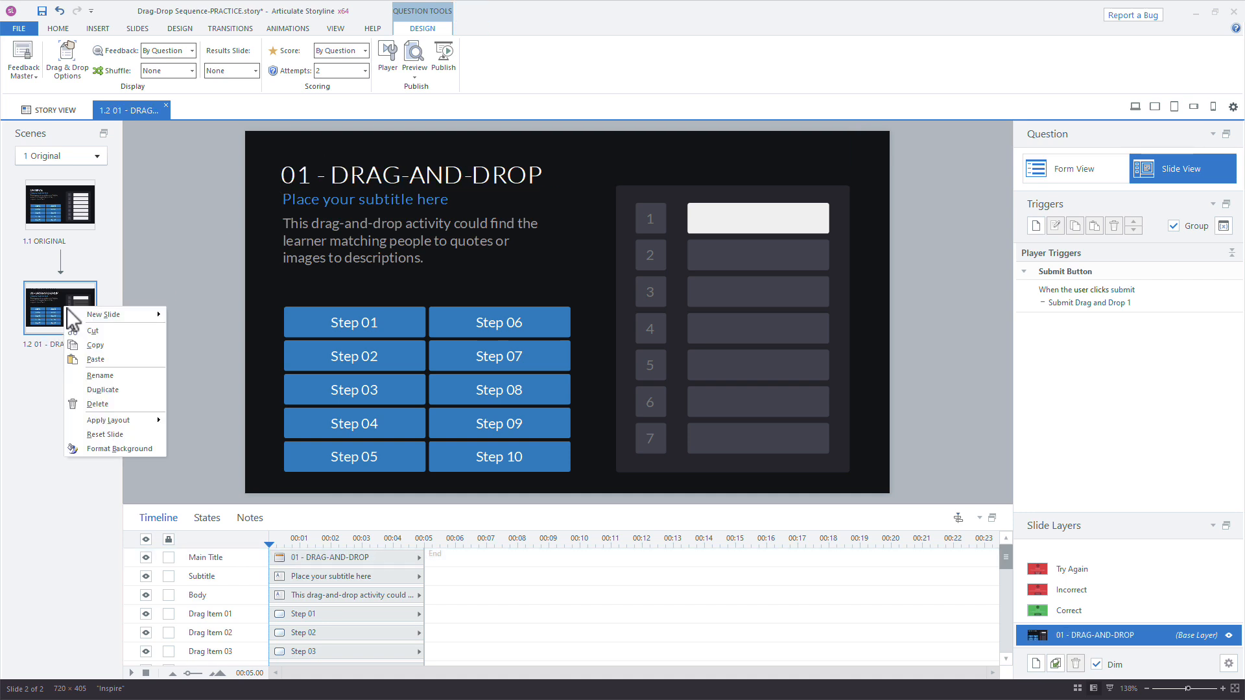
left_click(133, 390)
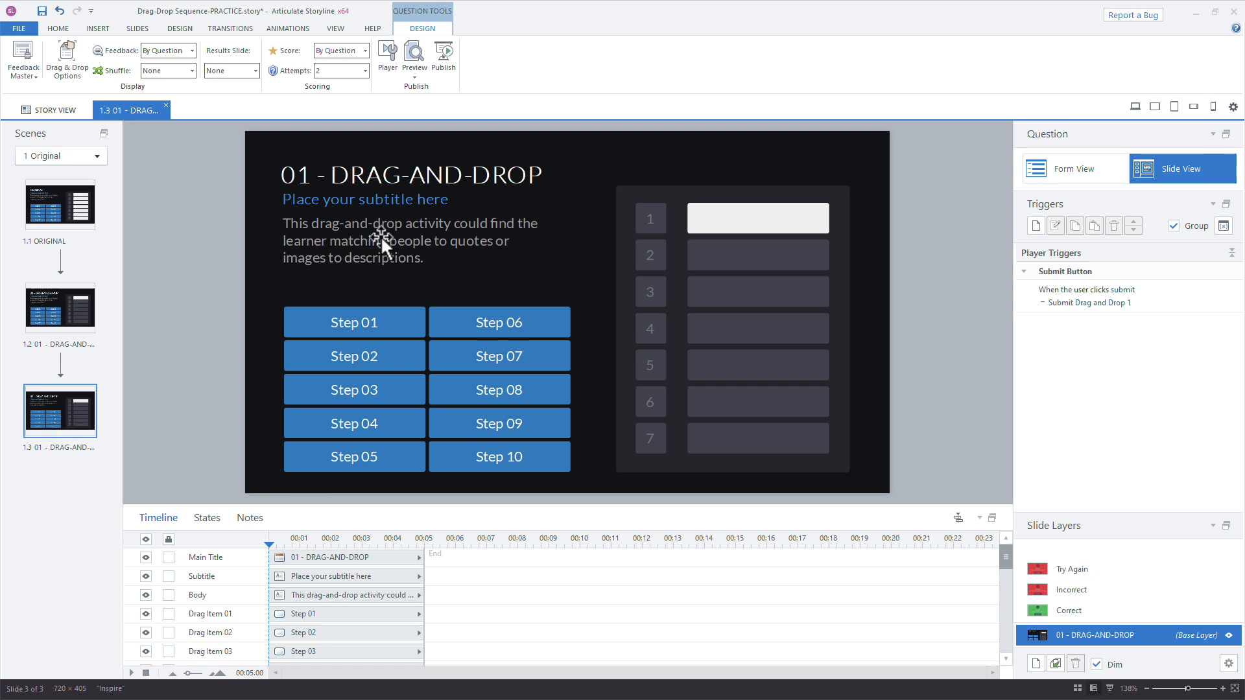
left_click(309, 174)
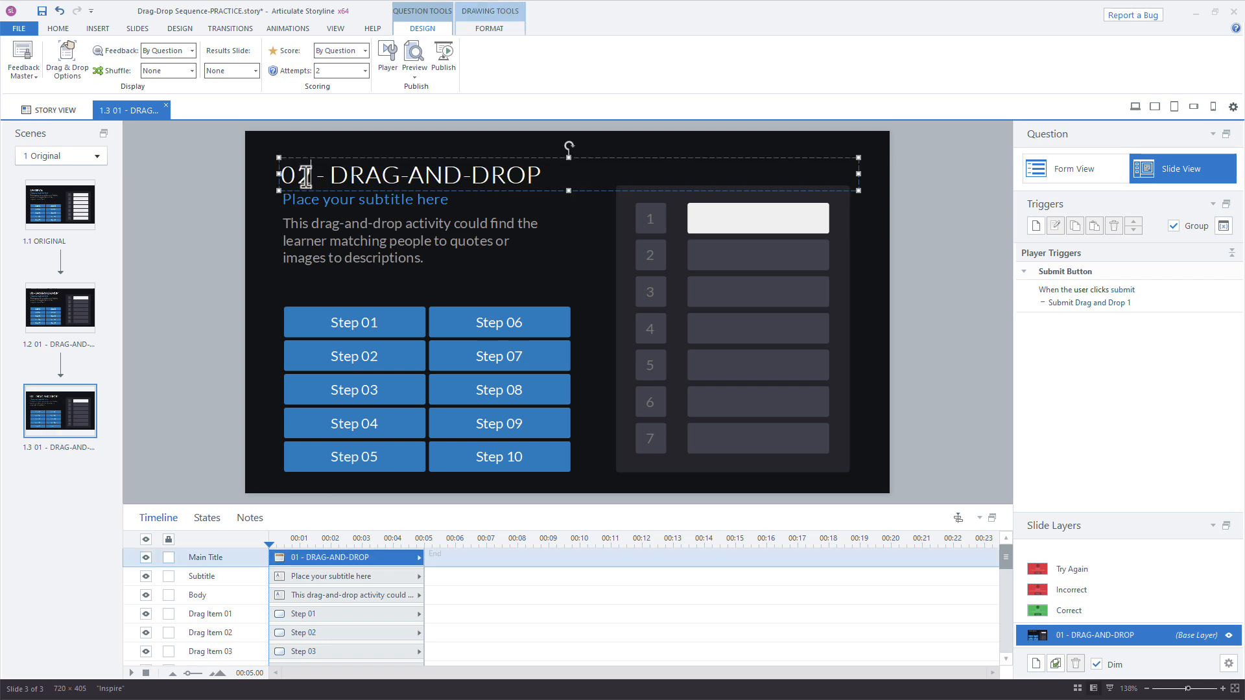
left_click(903, 269)
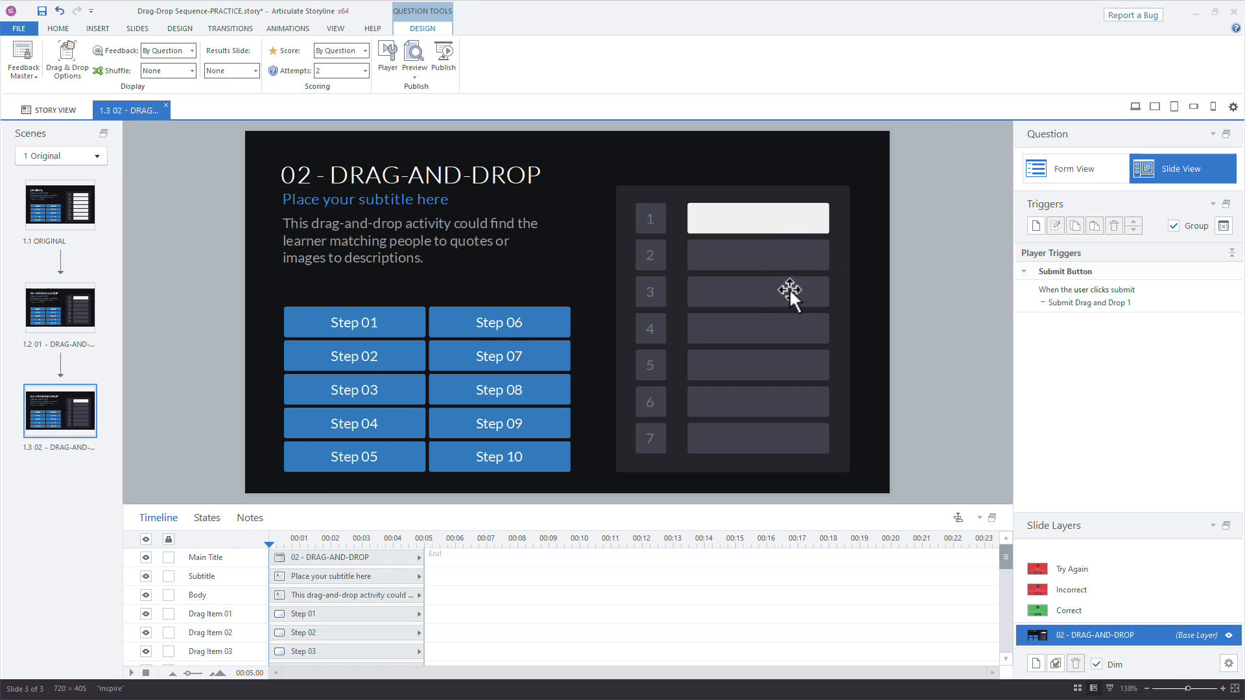
Copy the white formatting of the first drop target onto the second drop target with Format Painter.
left_click(716, 222)
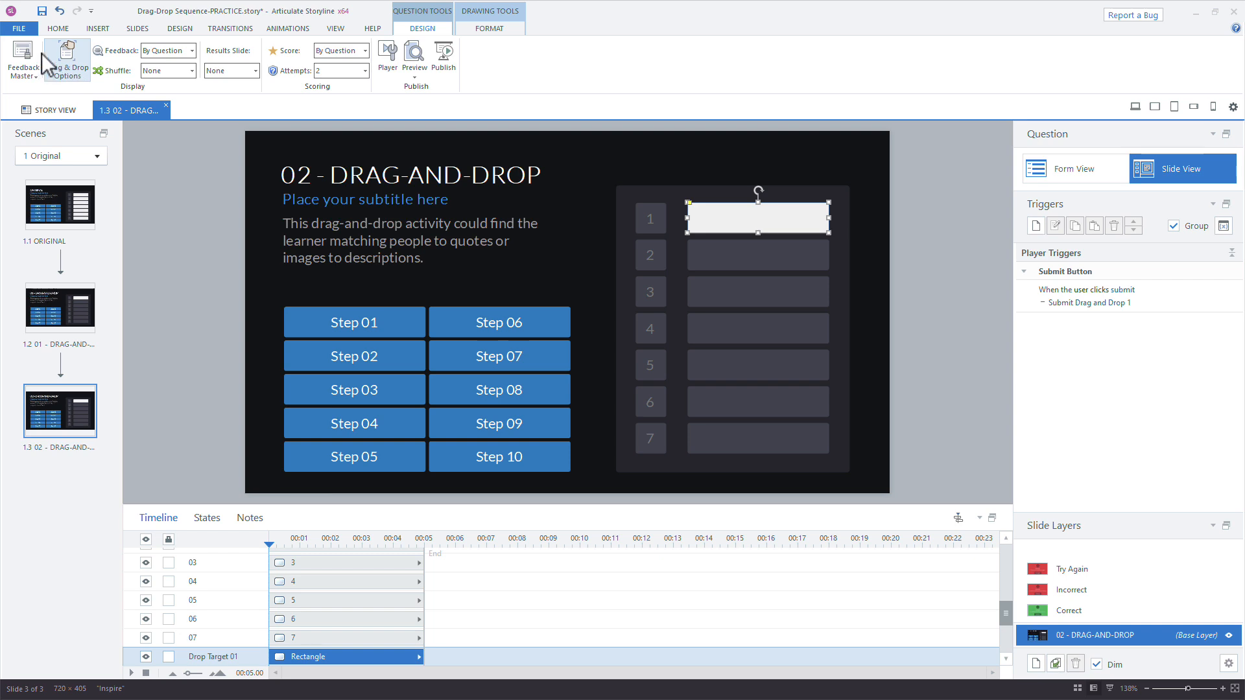
left_click(57, 29)
left_click(67, 73)
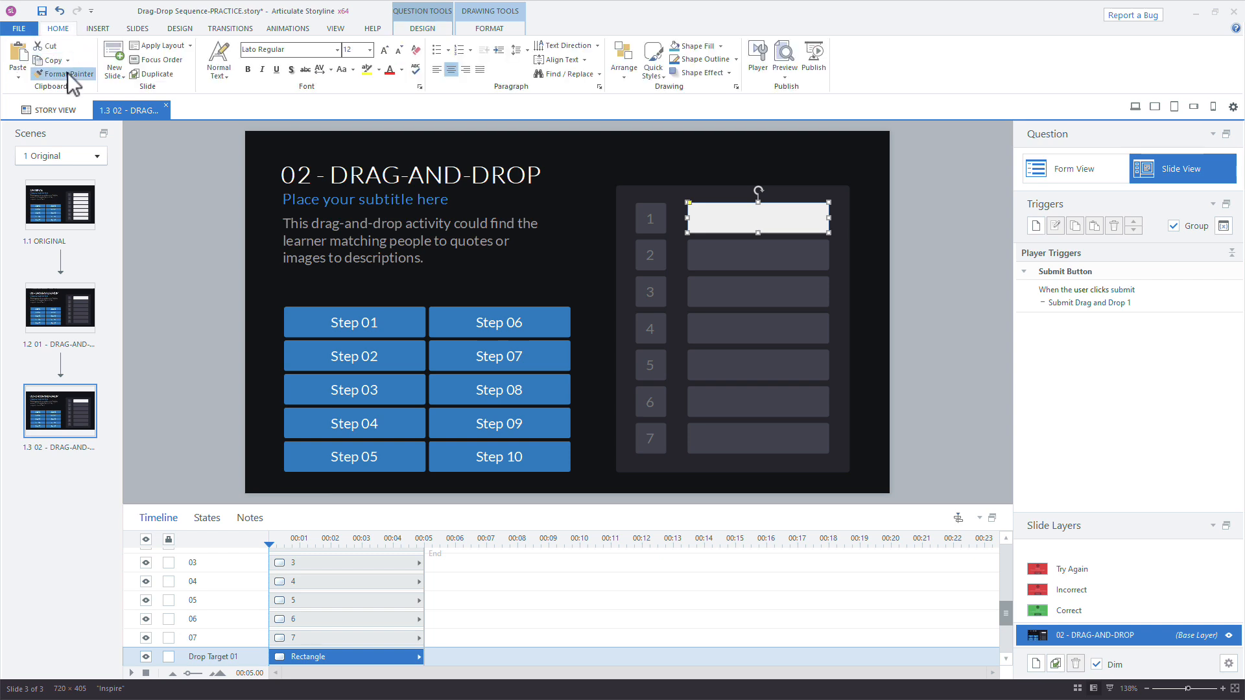
left_click(731, 254)
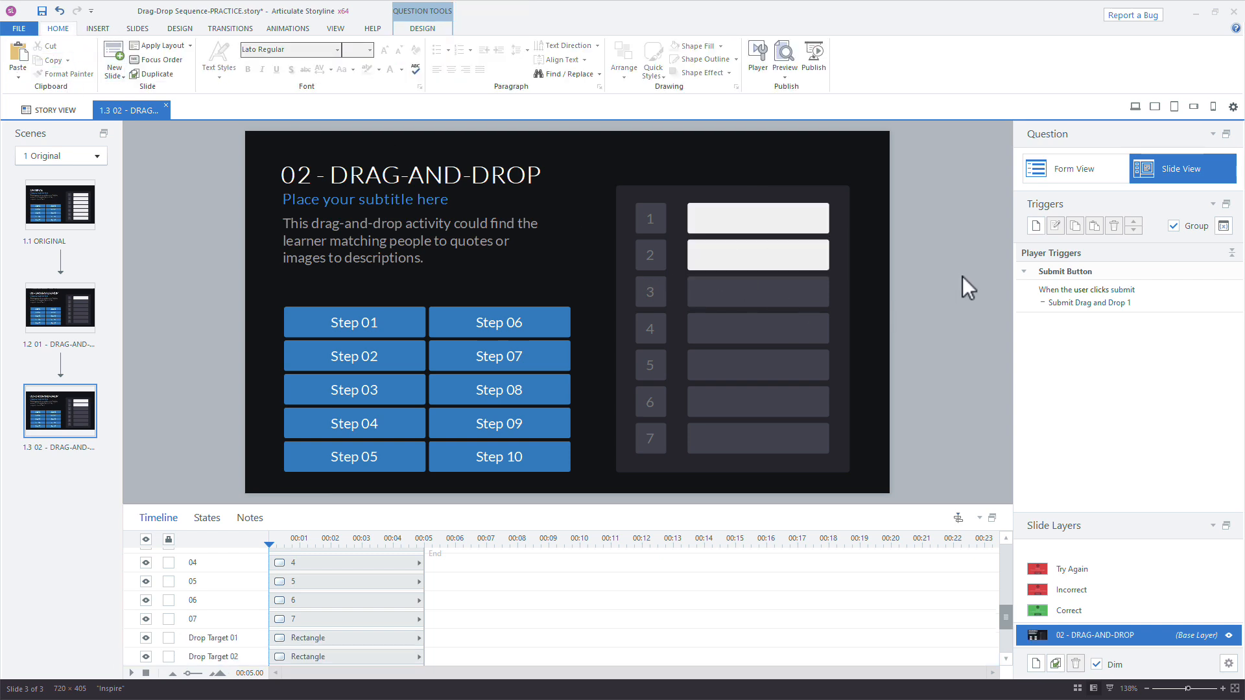
Apply the Step 01 drag item's formatting to the first drop target and label that target "Step 01".
left_click(769, 226)
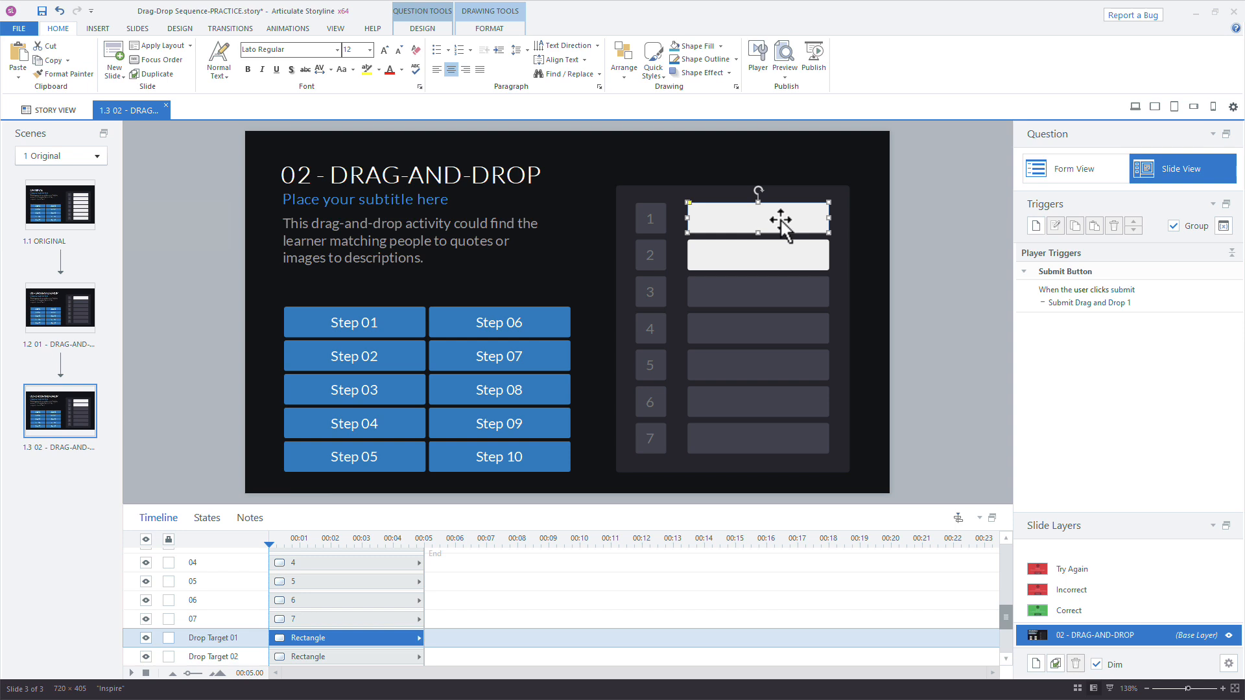
left_click(382, 310)
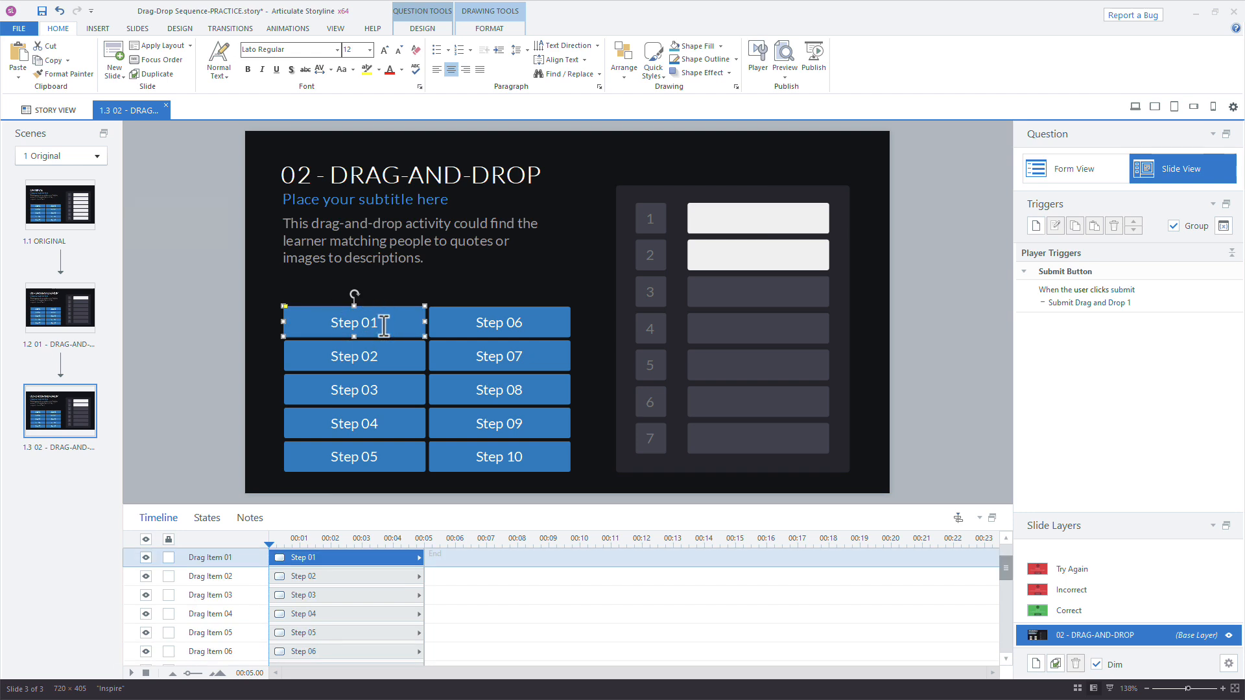
left_click(65, 74)
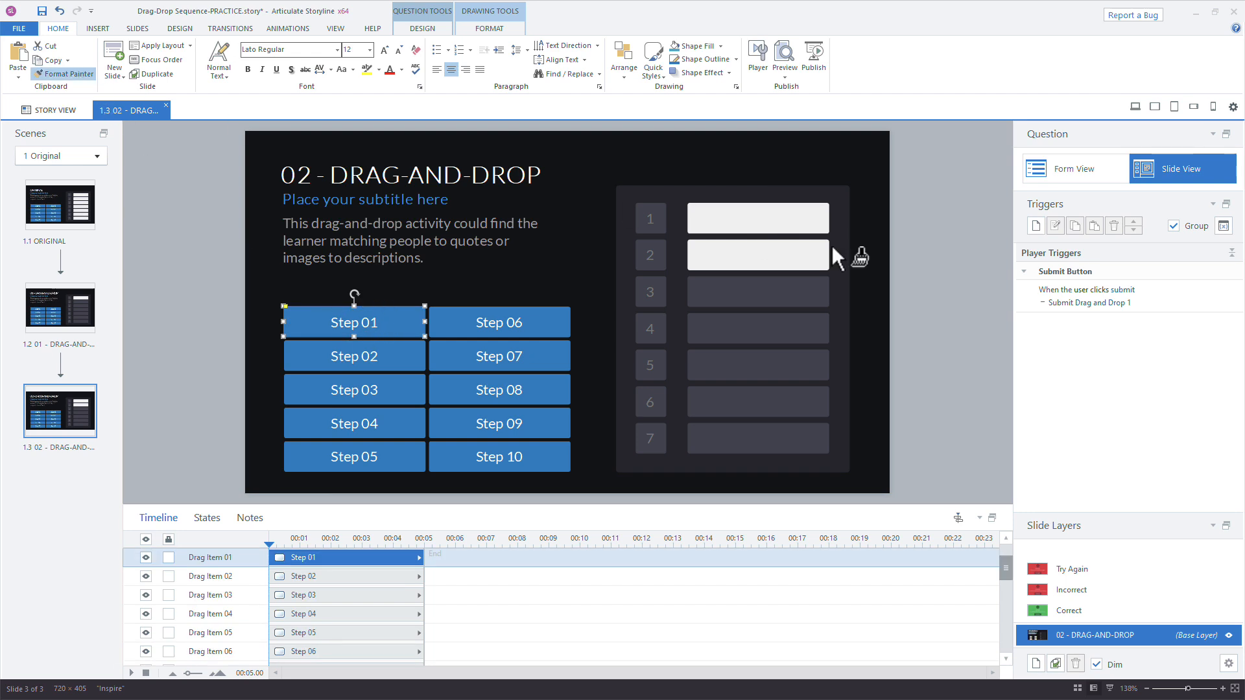
left_click(765, 220)
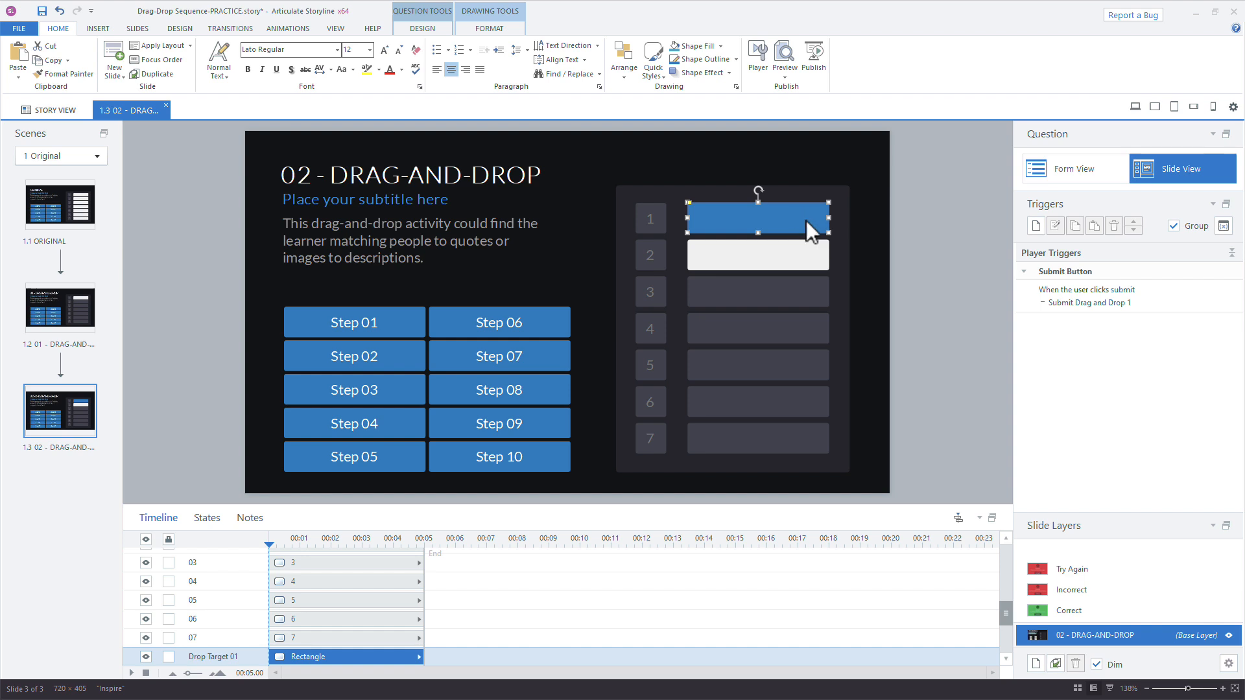
type("Step 01")
left_click(907, 238)
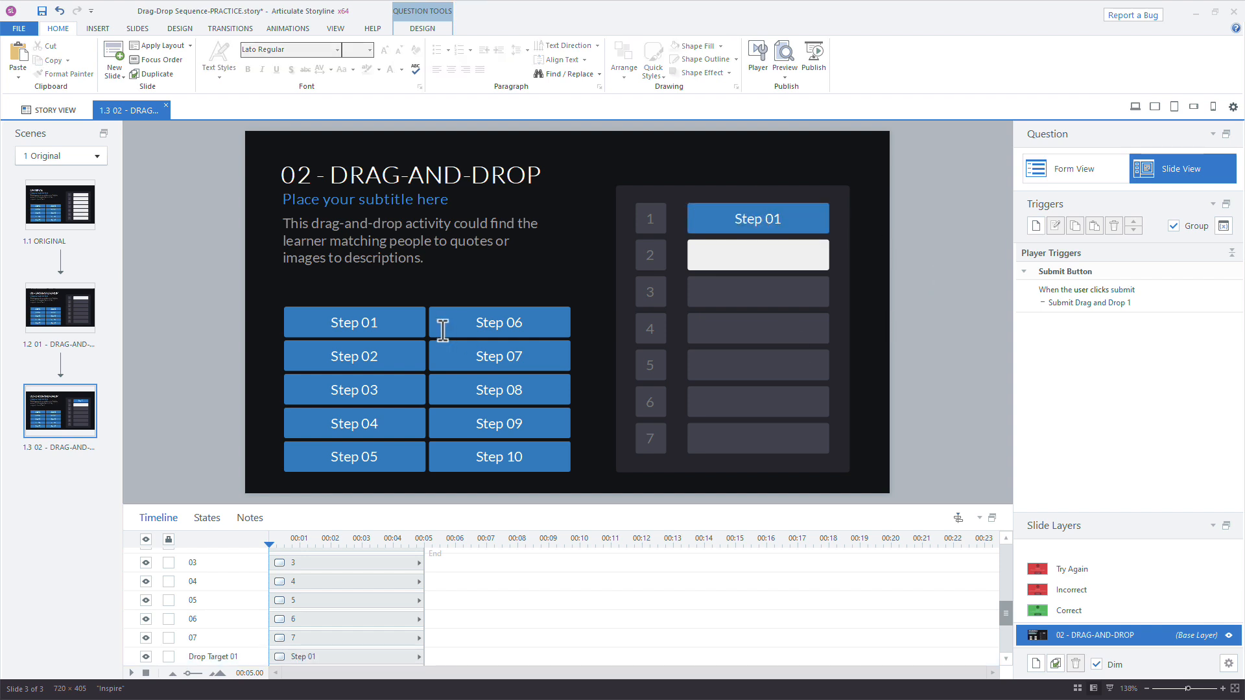
Set the fill transparency of the Step 01 drag item to 80% in Format Shape.
left_click(380, 308)
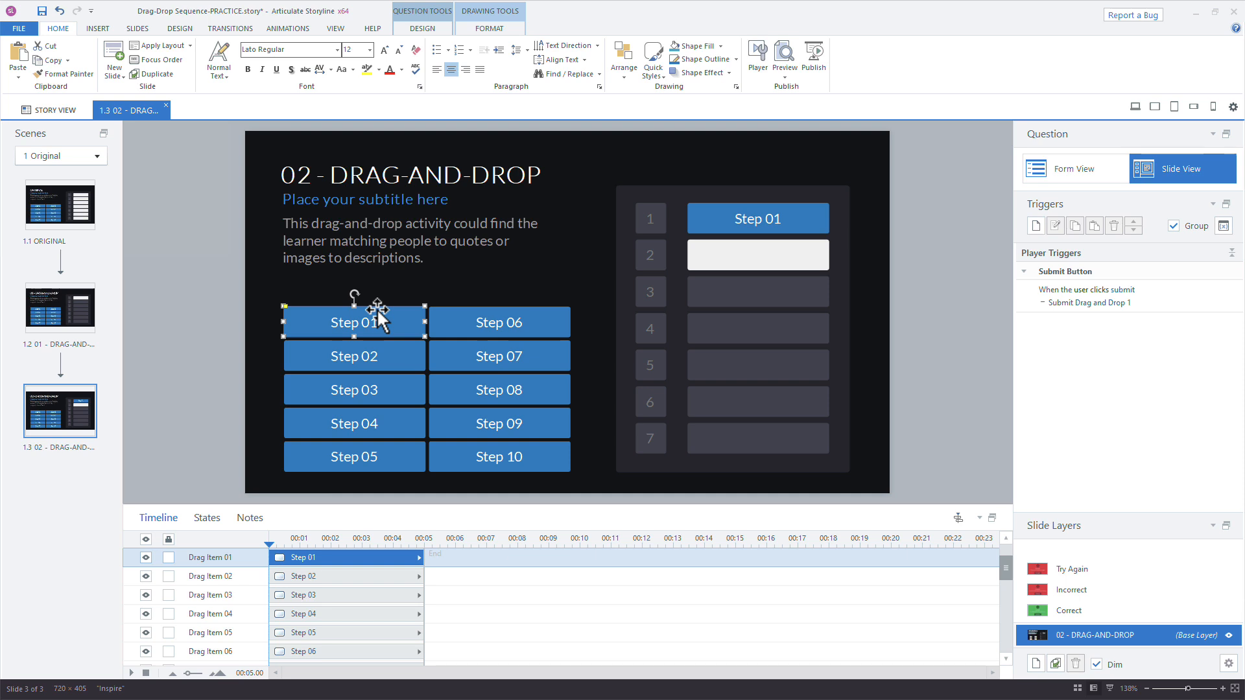
right_click(376, 308)
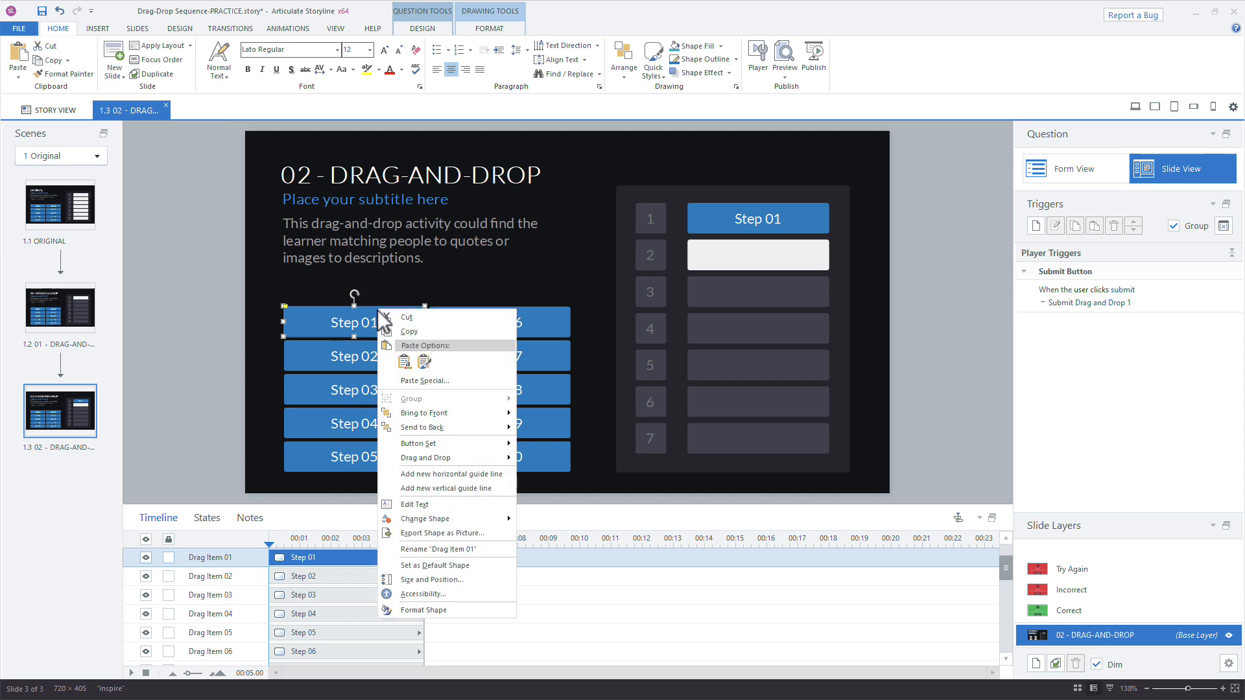
left_click(419, 610)
left_click(745, 344)
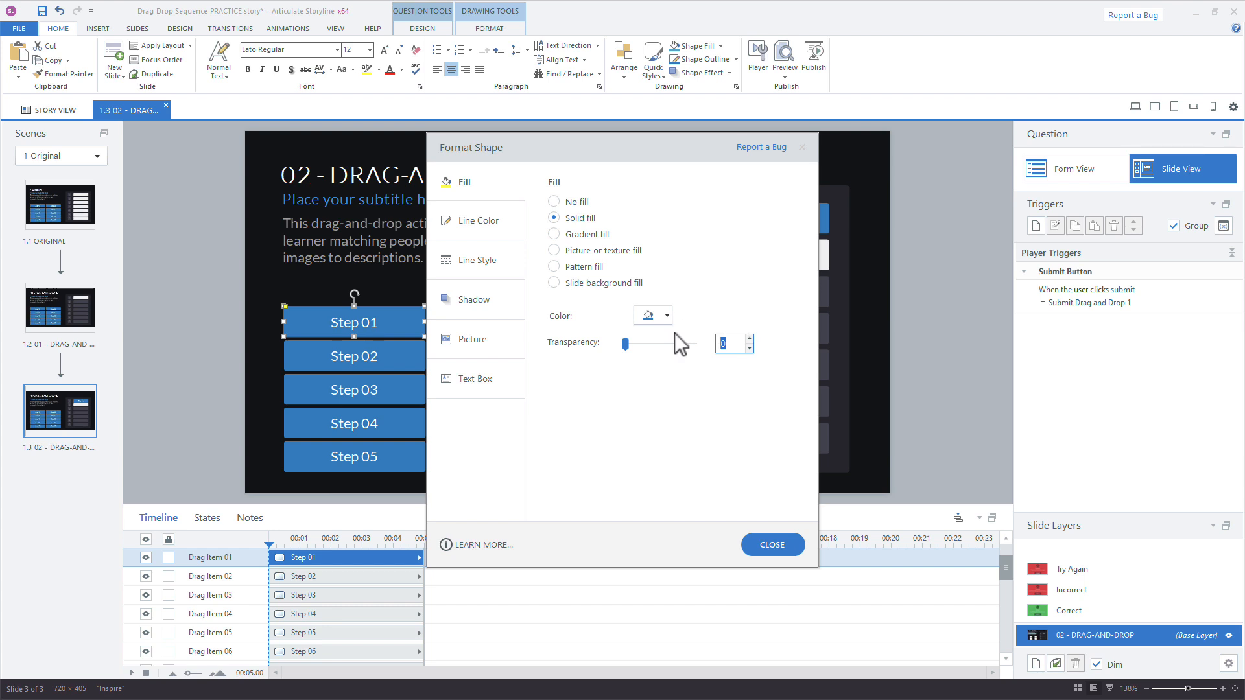
type("50")
key("Tab")
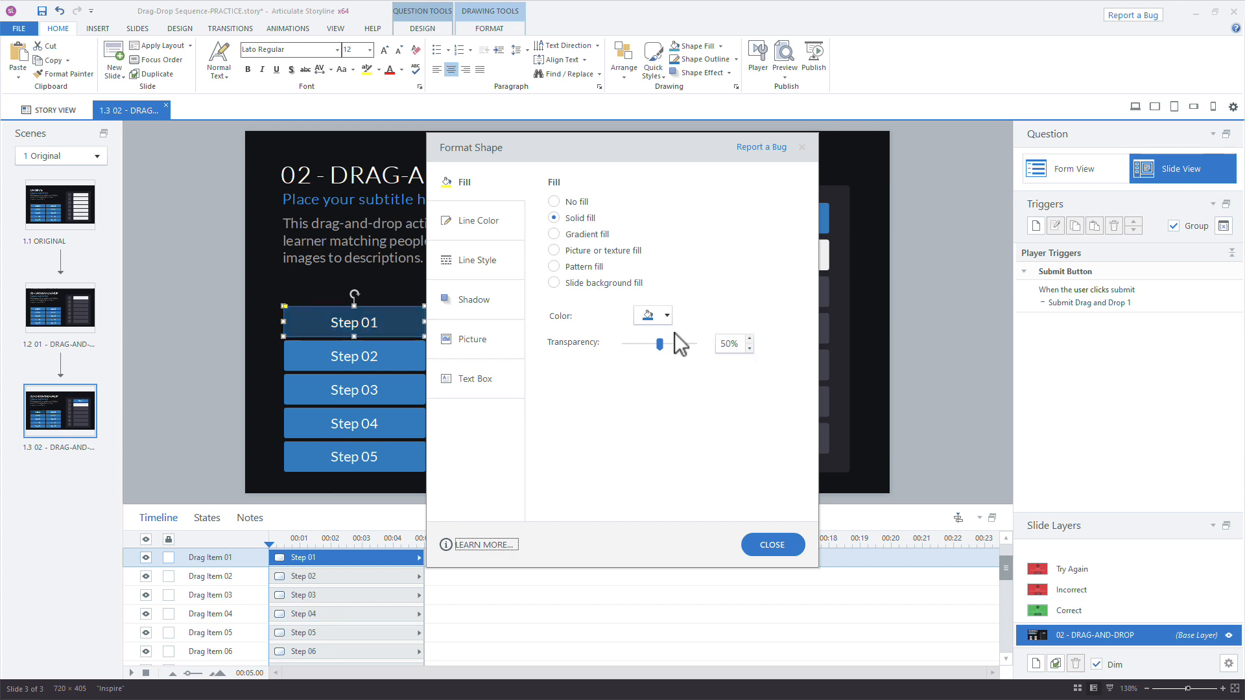
left_click(731, 344)
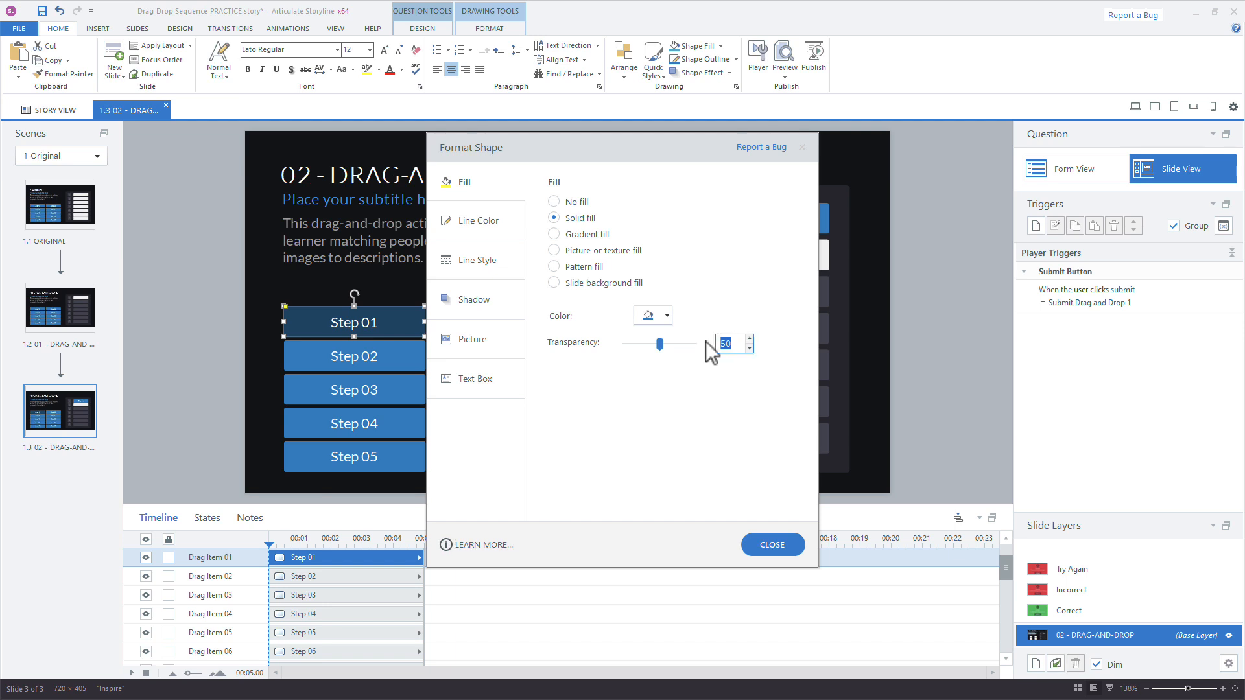
type("80")
key("Tab")
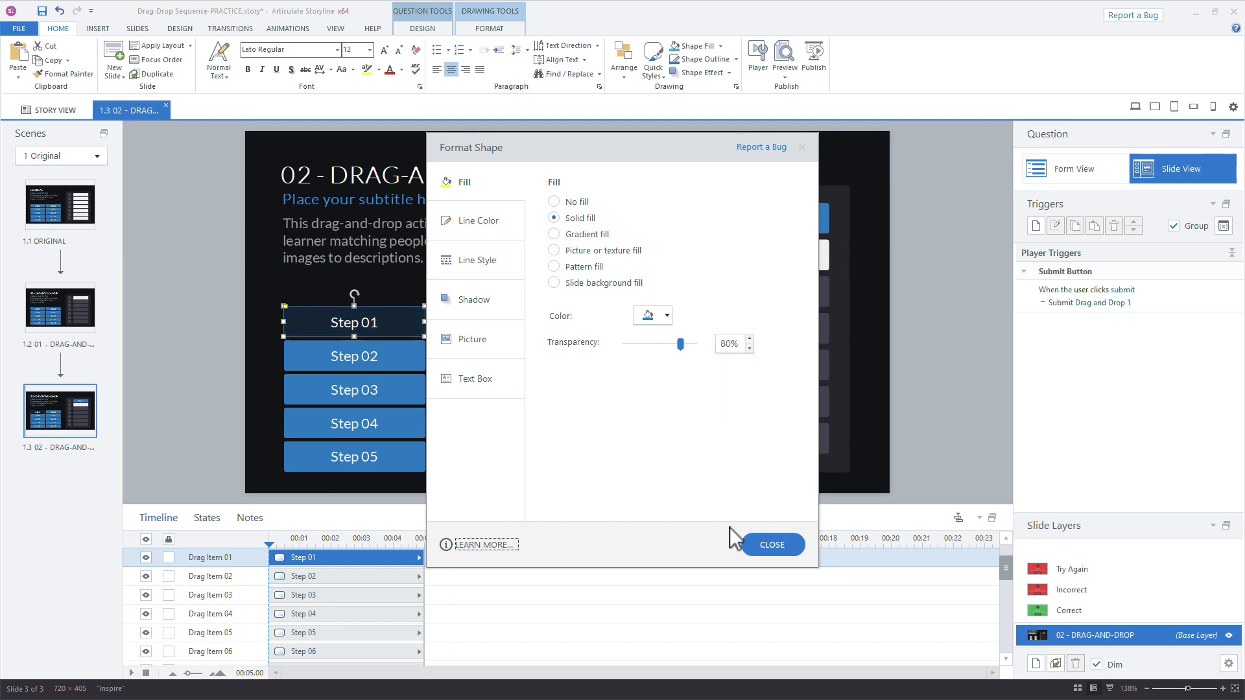
left_click(774, 550)
left_click(941, 416)
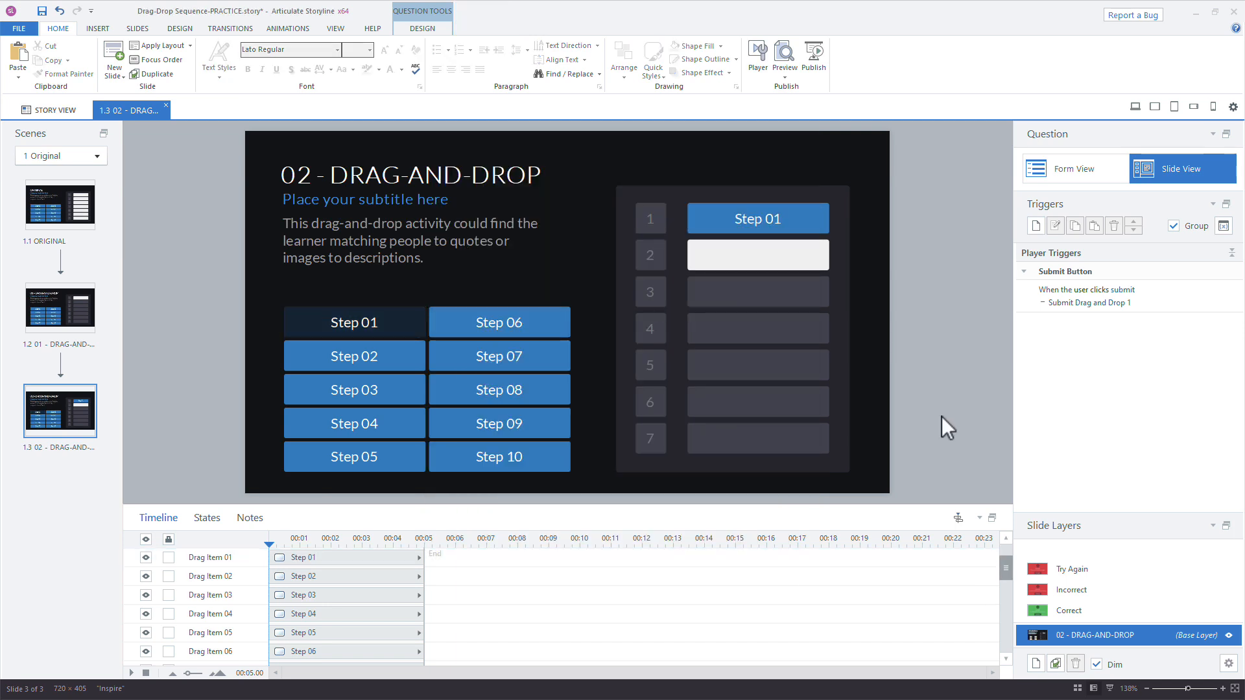
Change the text colour of the Step 01 drag item to a dark grey theme colour.
left_click(384, 307)
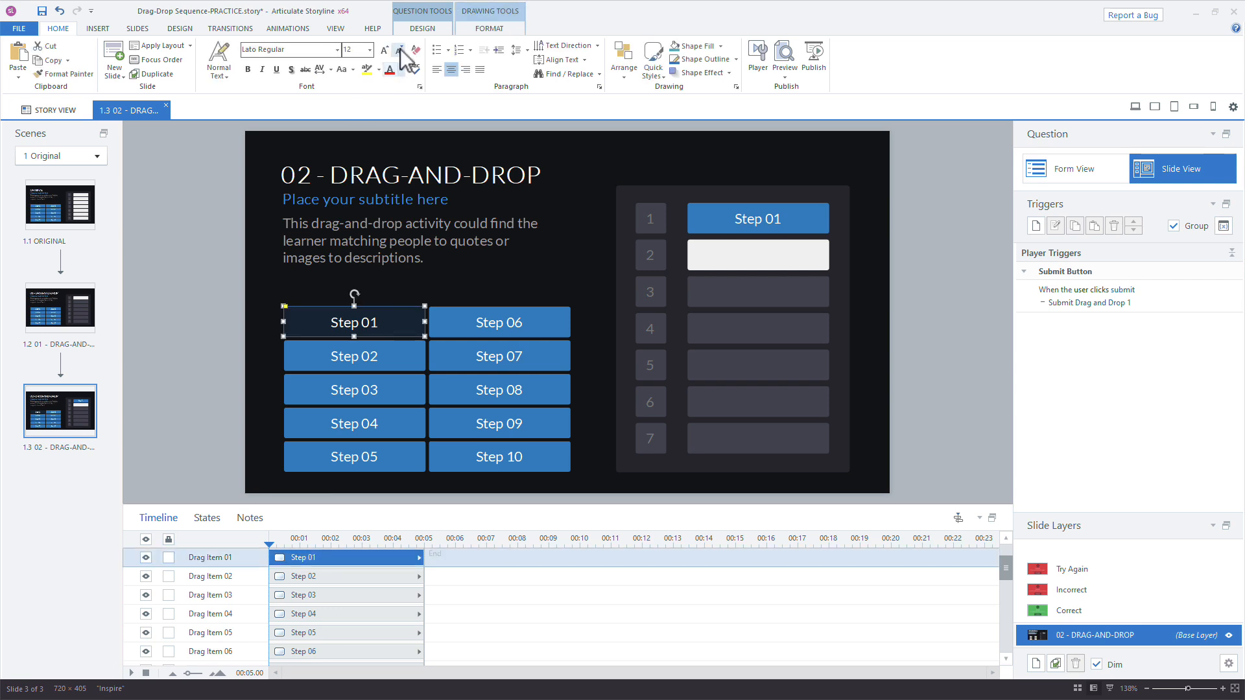
left_click(401, 69)
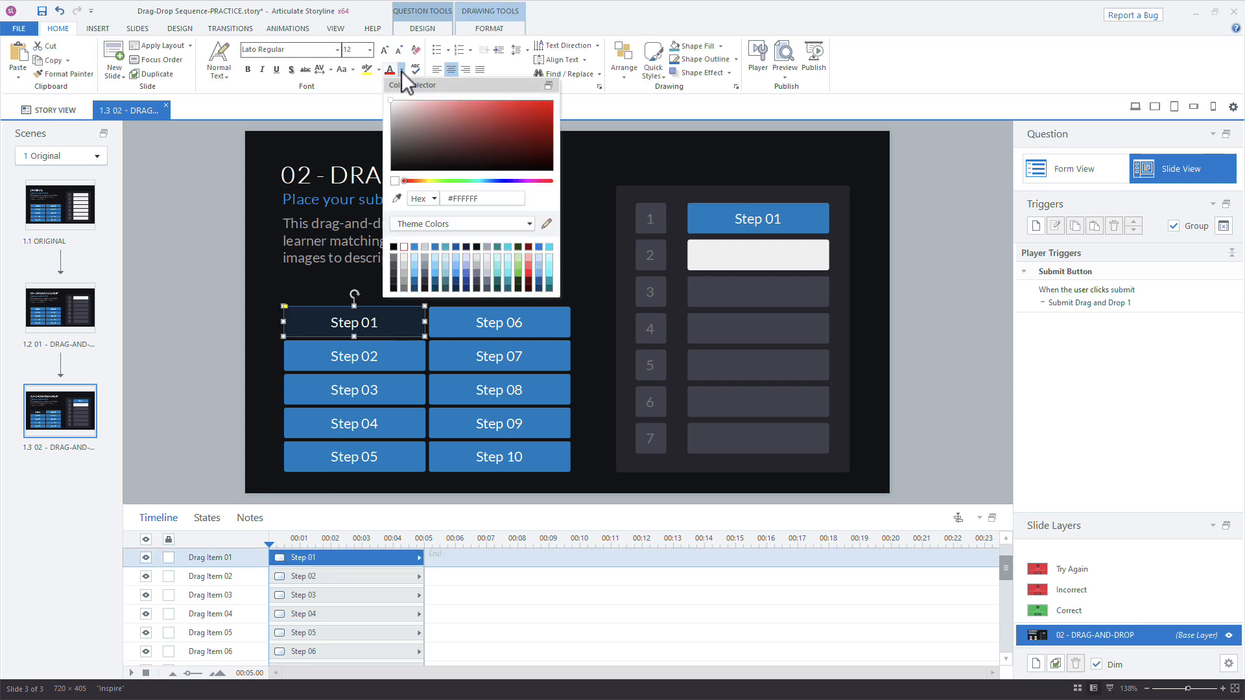
left_click(391, 259)
left_click(213, 247)
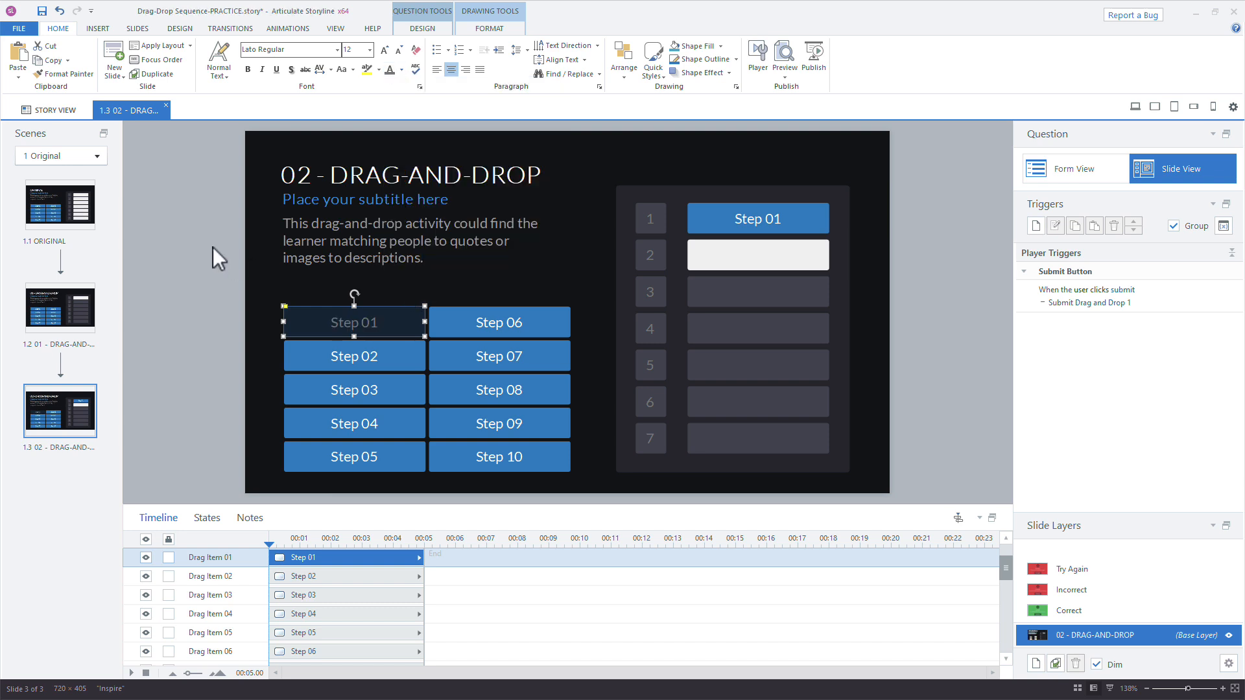
left_click(213, 247)
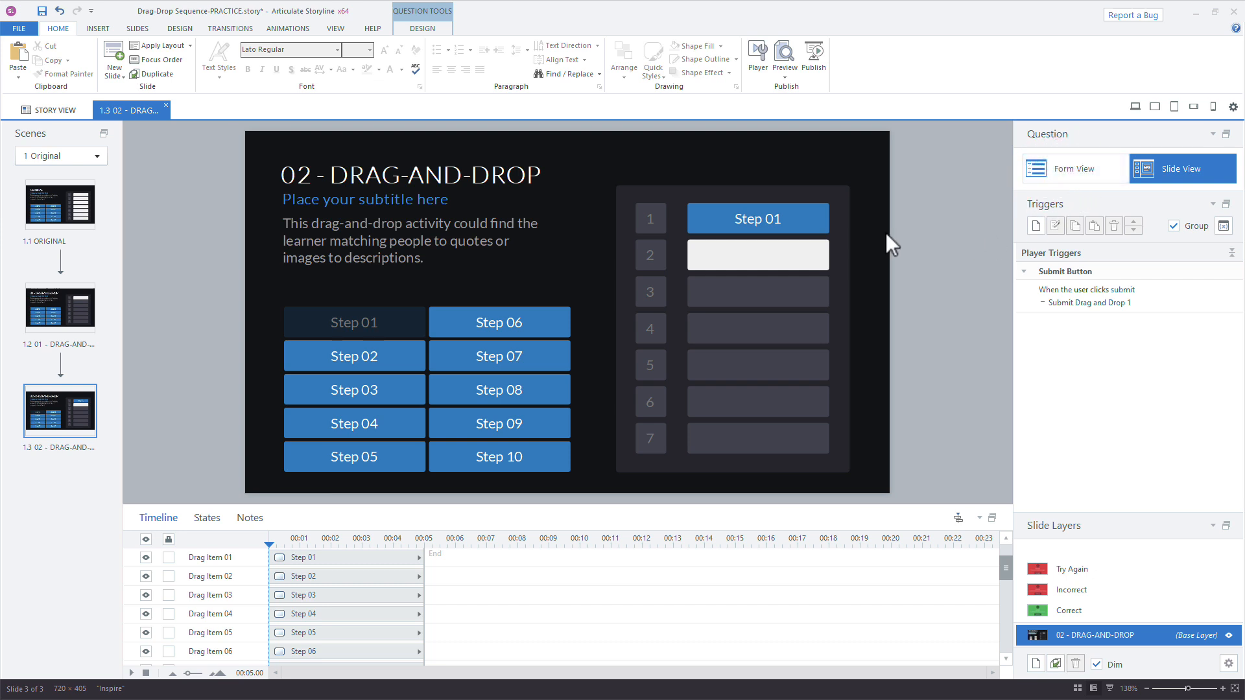
left_click(826, 212)
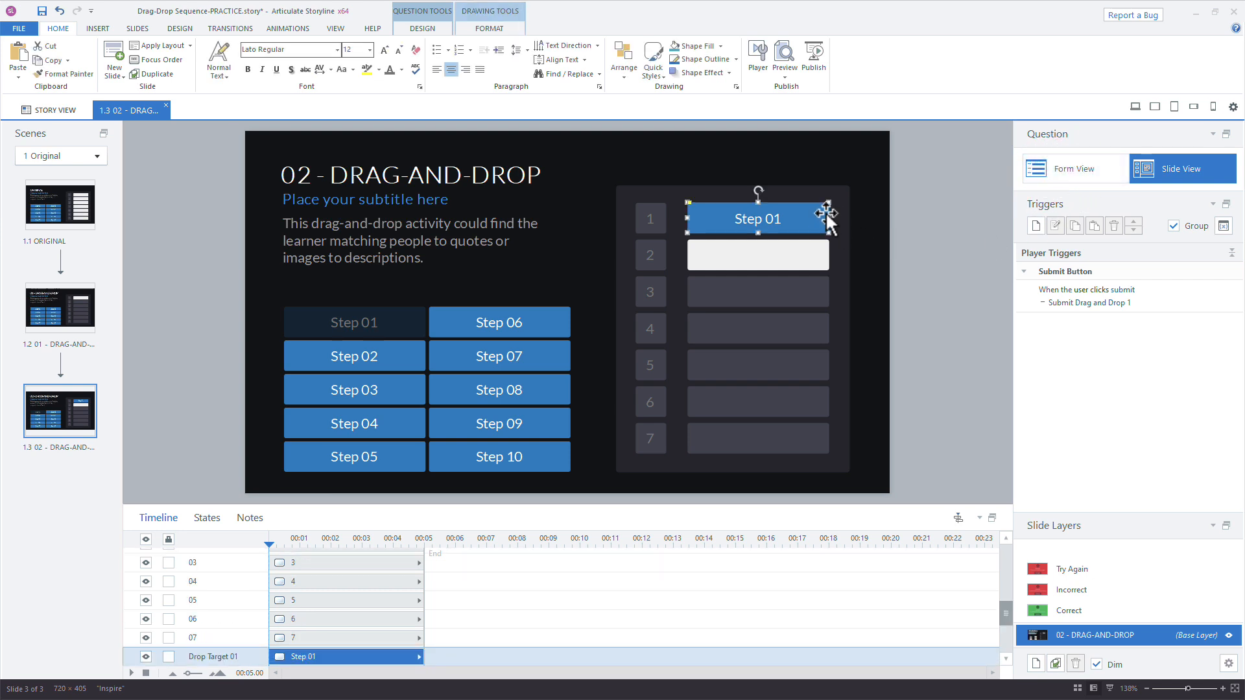
left_click(827, 250)
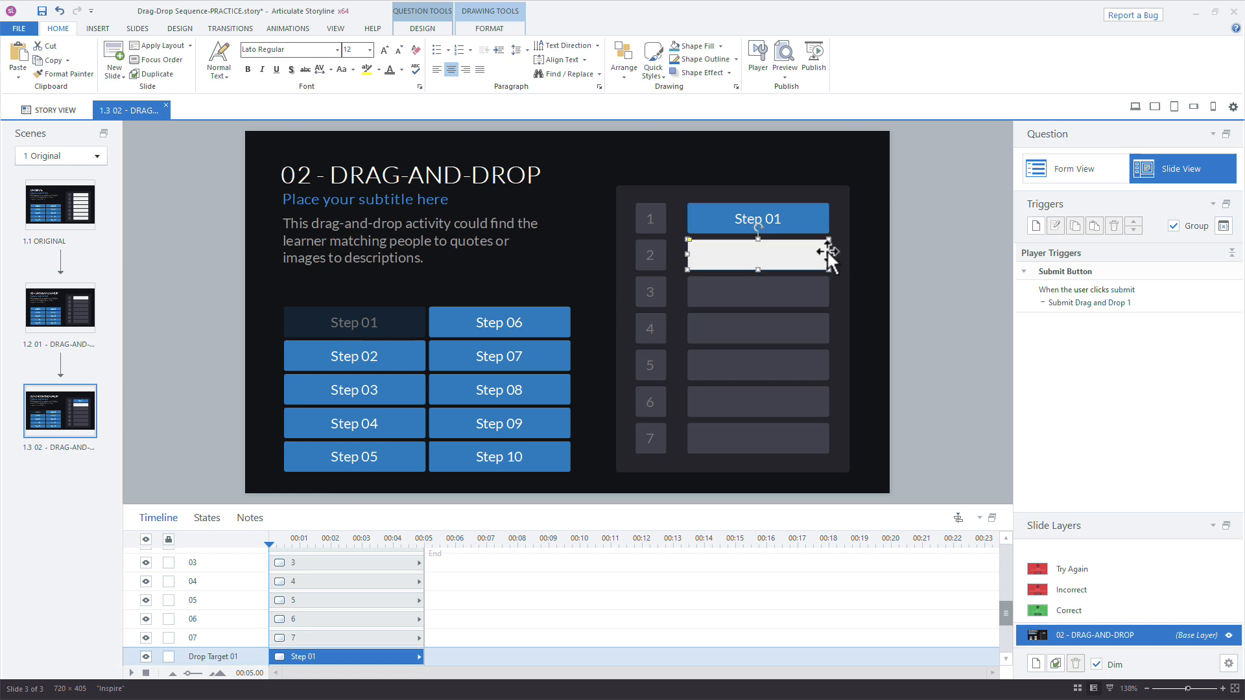
left_click(368, 307)
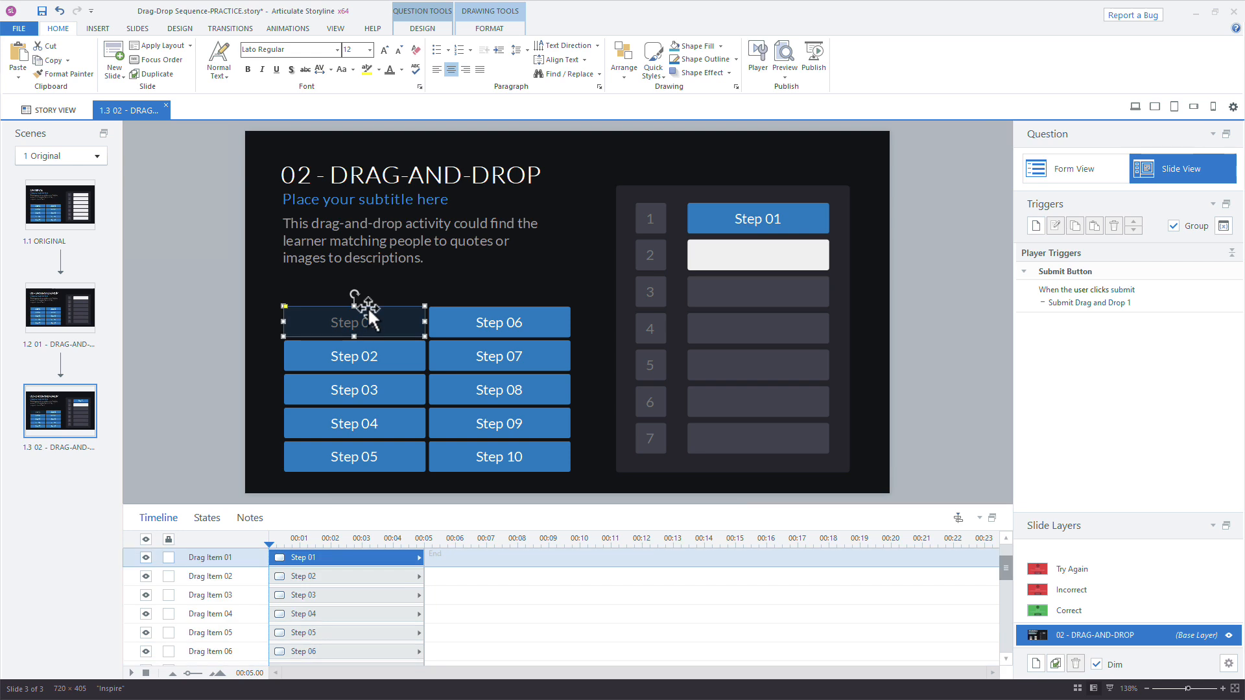
In the question's Form View, set row A's drag item to (None) and its drop target to Drop Target 02.
left_click(1075, 164)
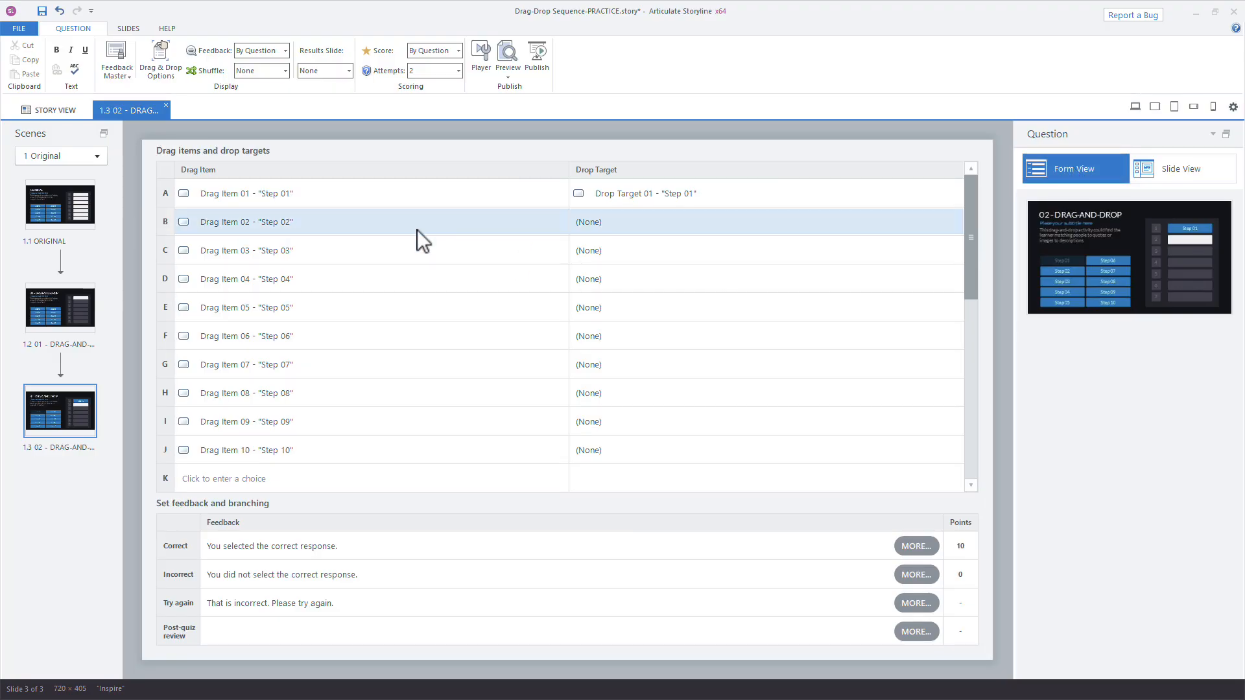
left_click(332, 207)
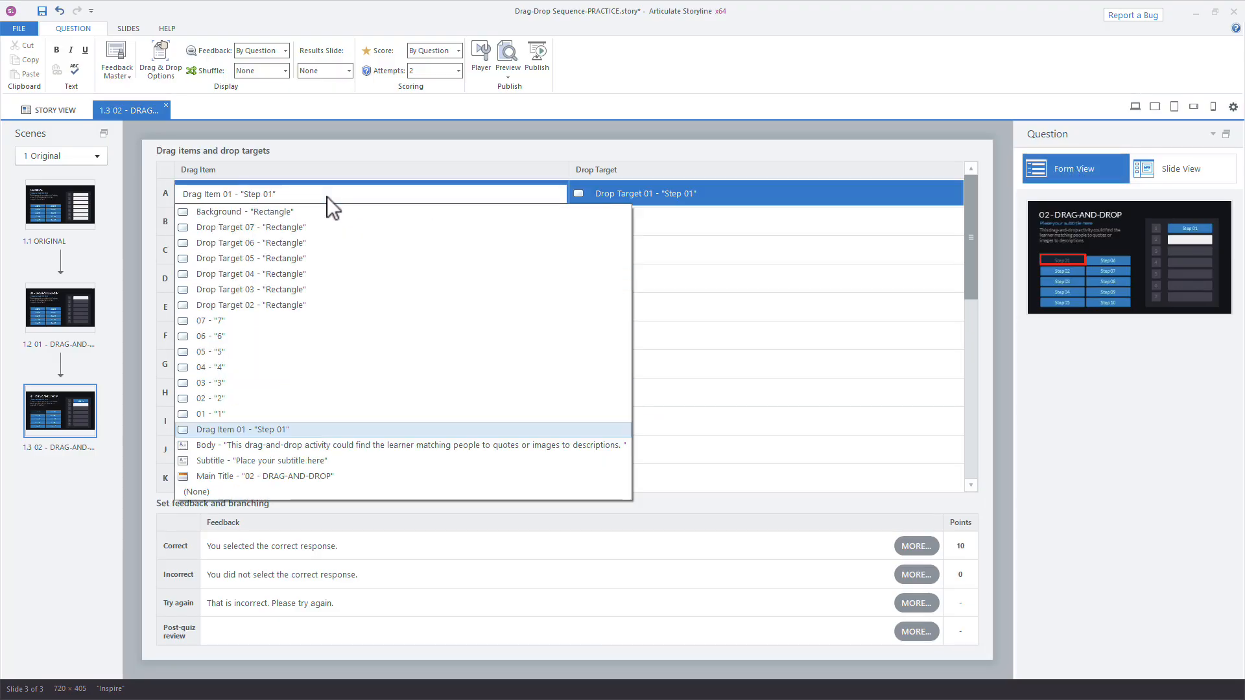
left_click(196, 491)
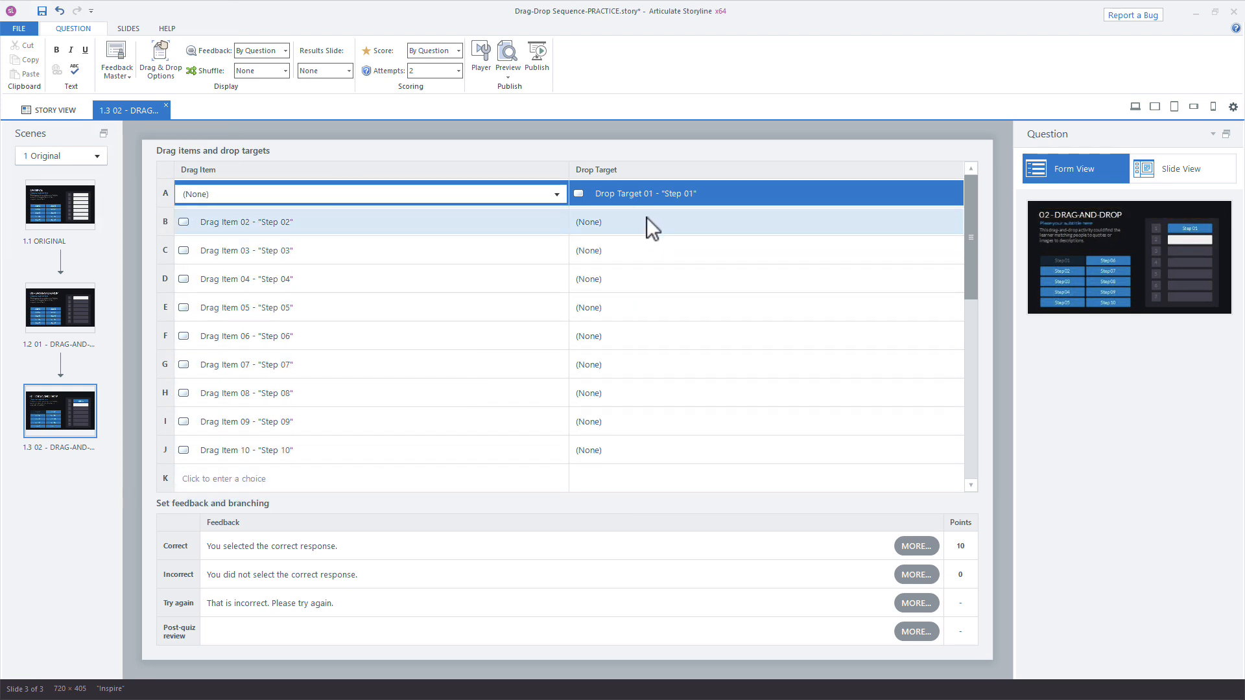
left_click(626, 199)
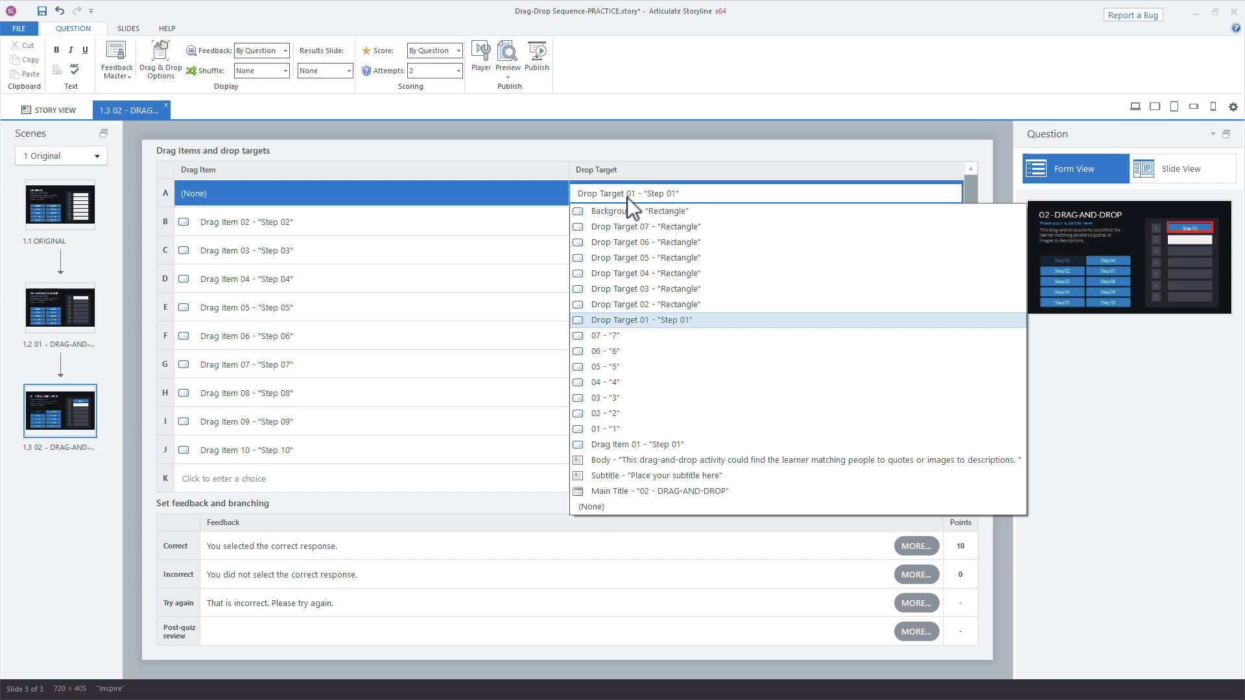
left_click(693, 304)
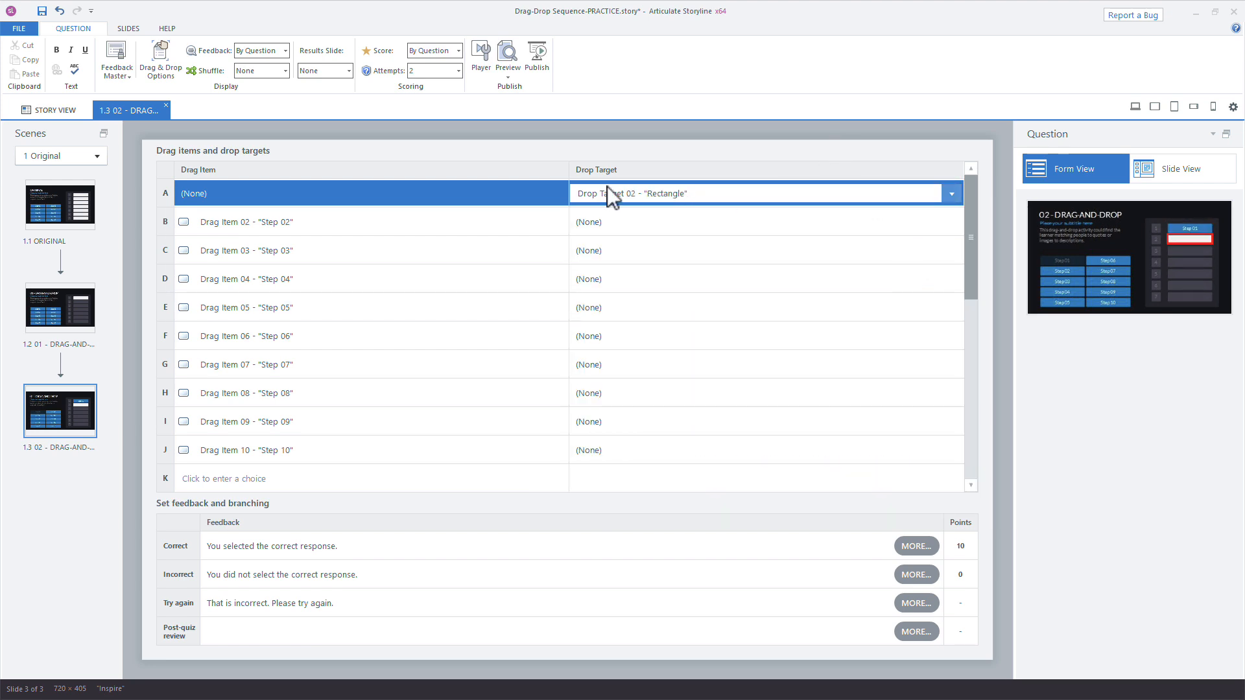
Set row A's drop target to (None), assign Drop Target 02 to Drag Item 02, and return to Slide View.
left_click(656, 193)
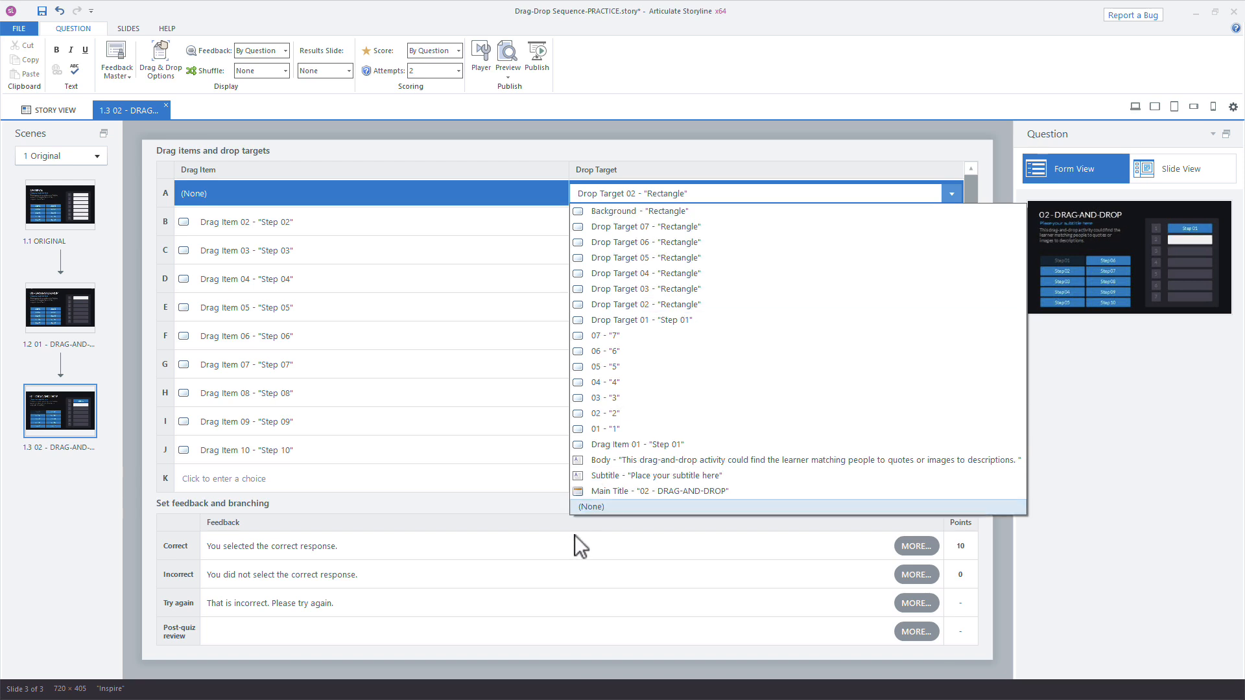
left_click(601, 506)
left_click(619, 221)
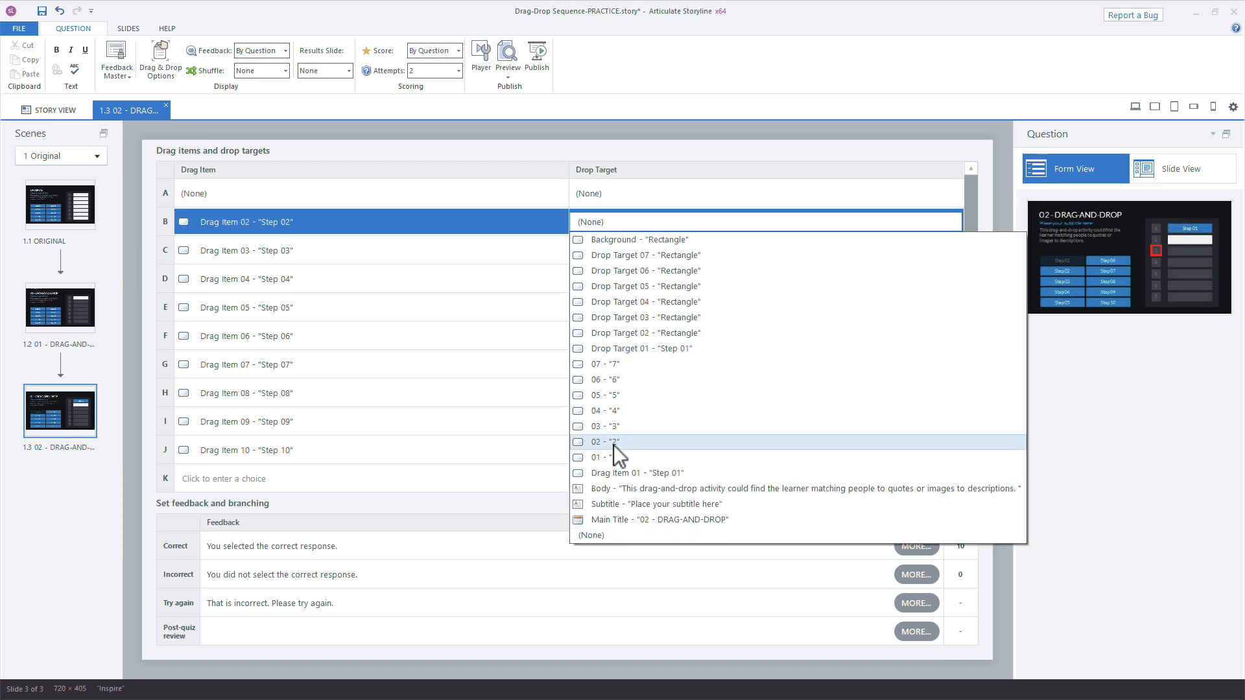
left_click(680, 333)
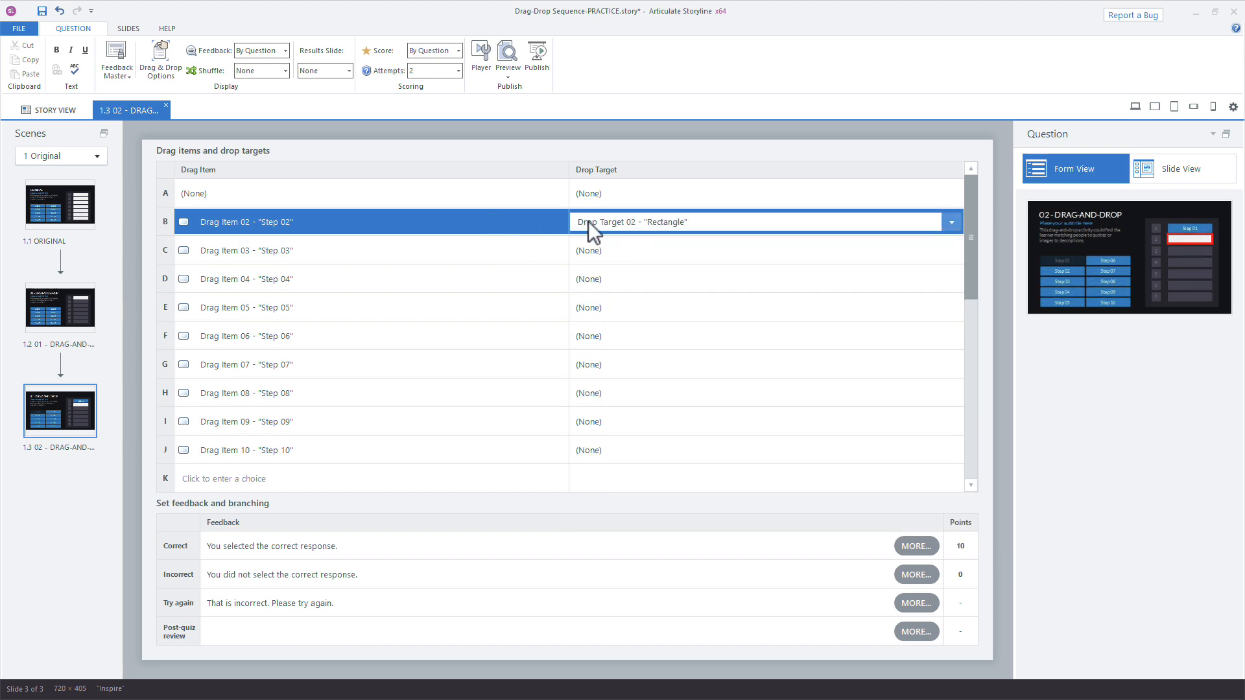
left_click(1158, 165)
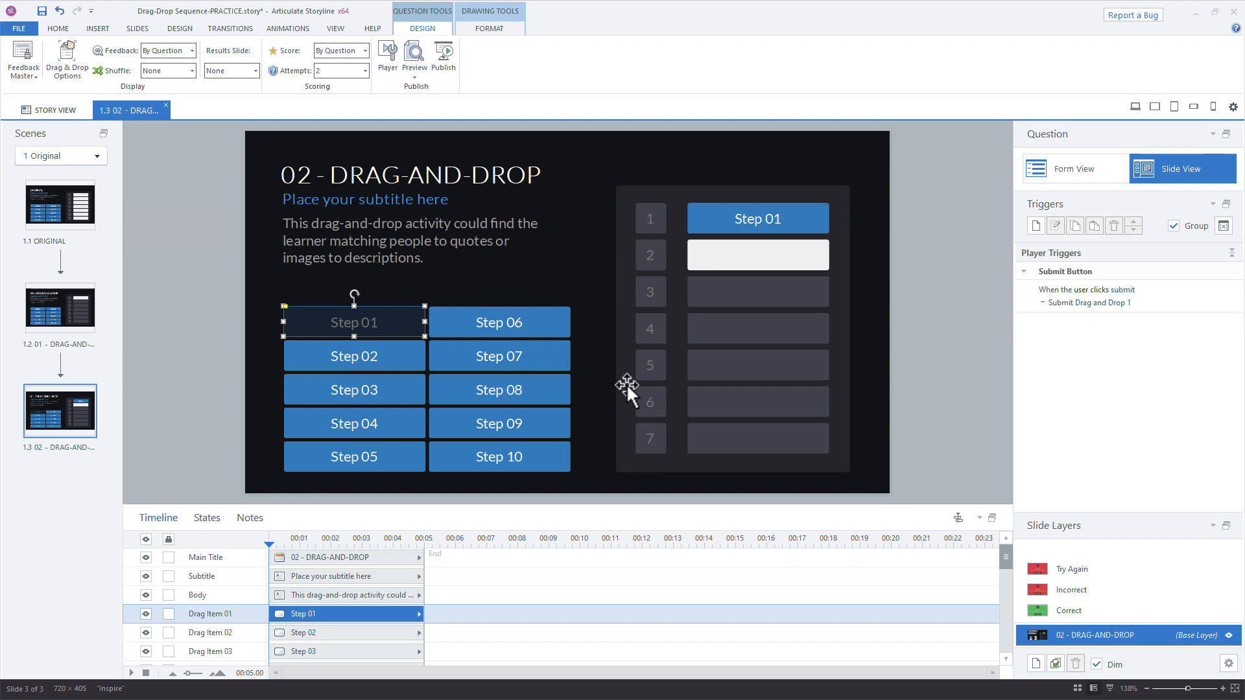
Preview the slide and test an incorrect answer by placing Step 06 in the second target and submitting it twice.
left_click(1135, 106)
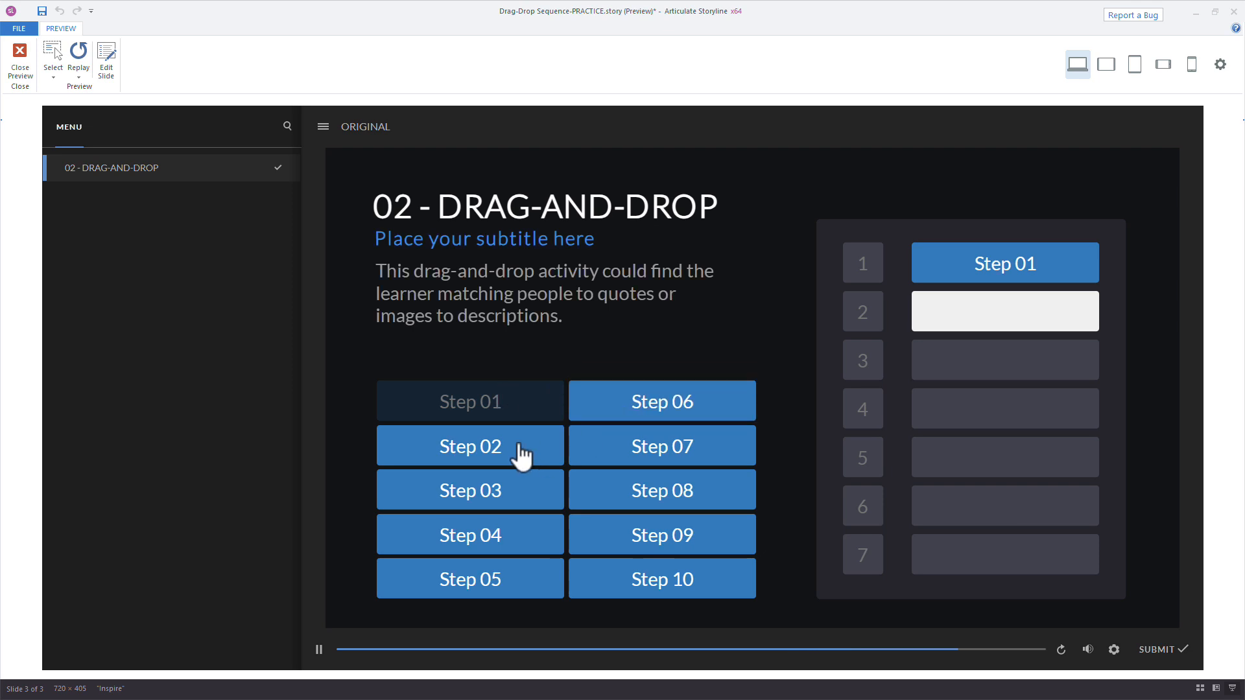
left_click_drag(661, 409, 1063, 311)
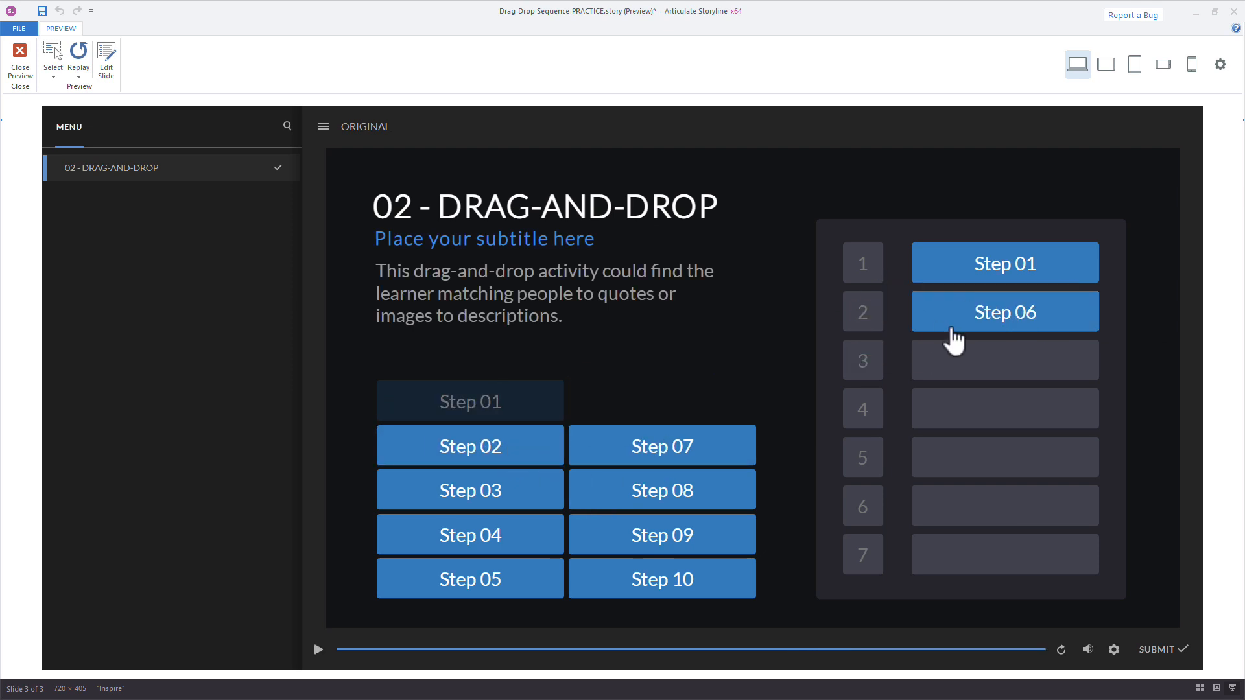
left_click(1167, 650)
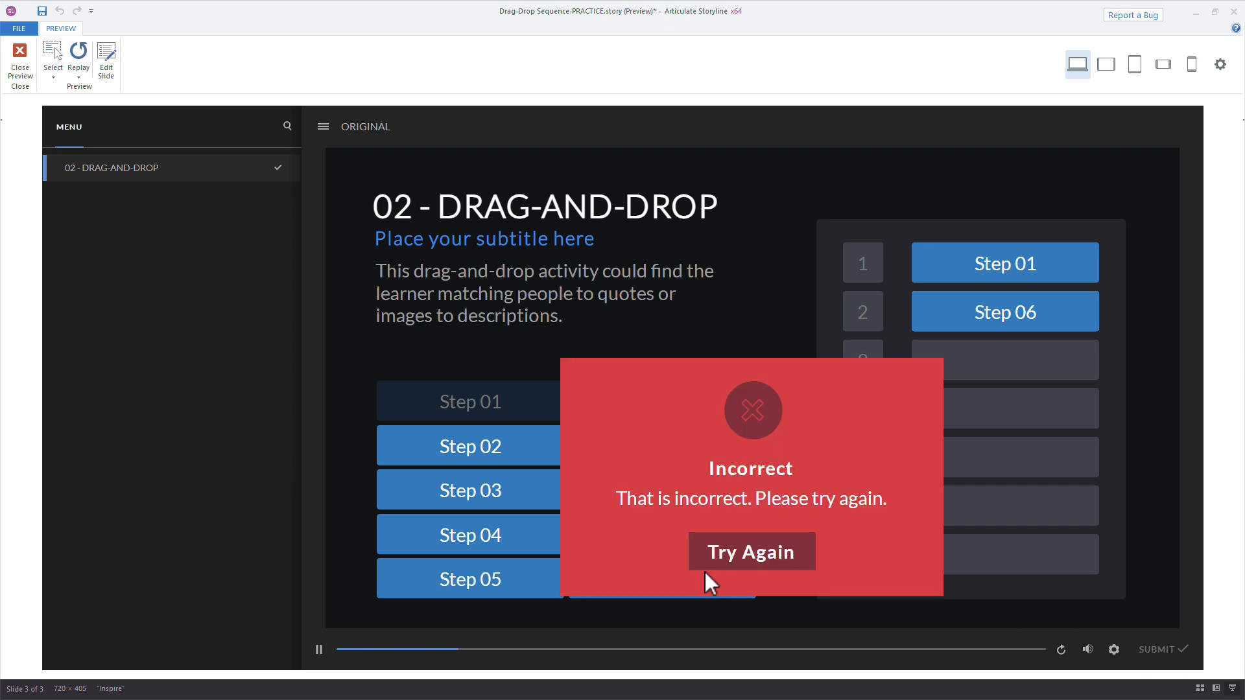
left_click(755, 552)
left_click(1158, 650)
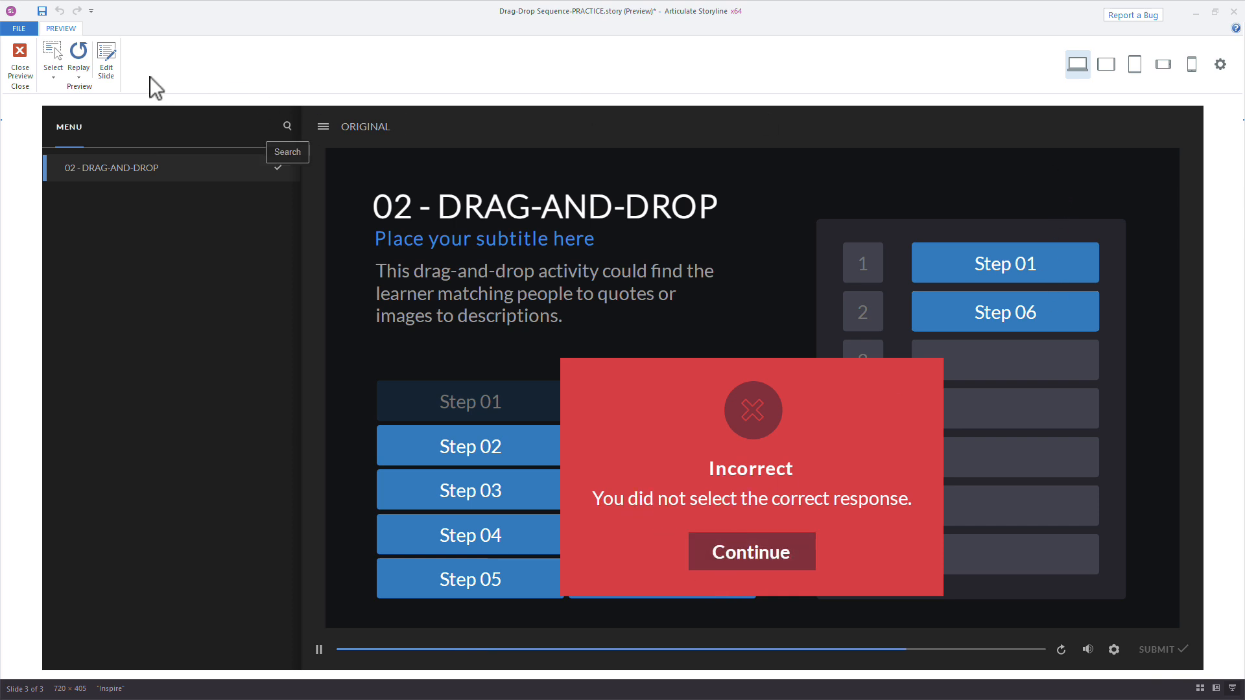
left_click(25, 55)
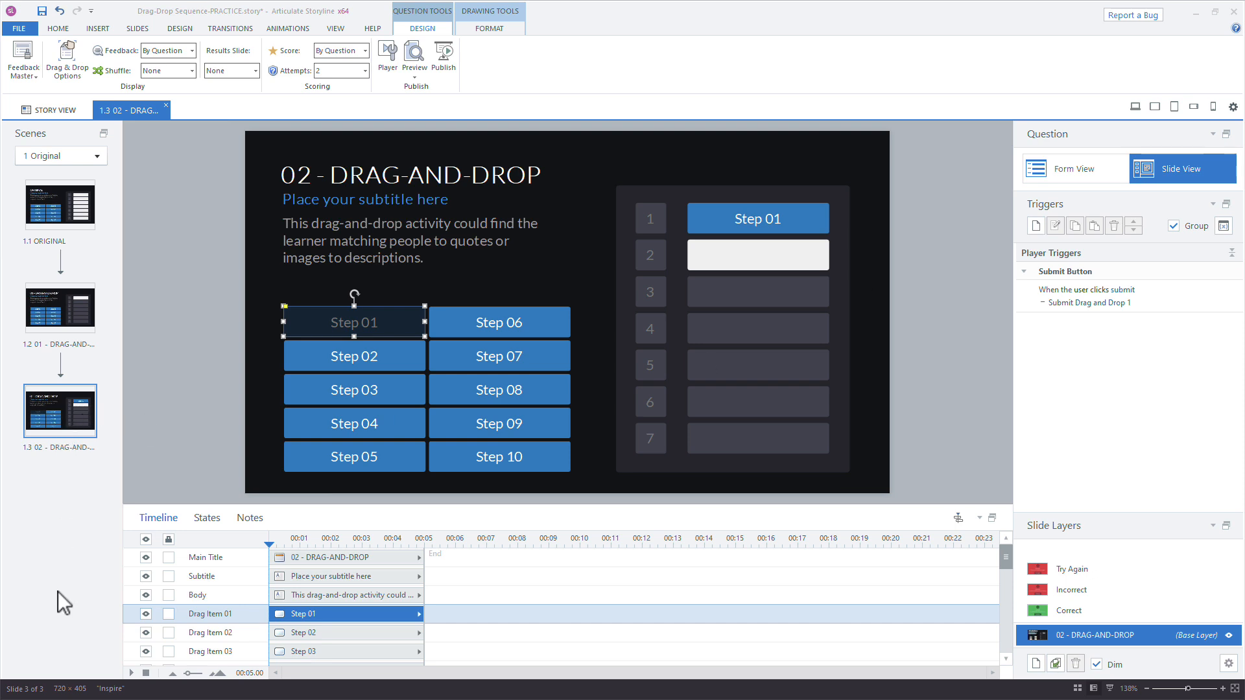
left_click(649, 449)
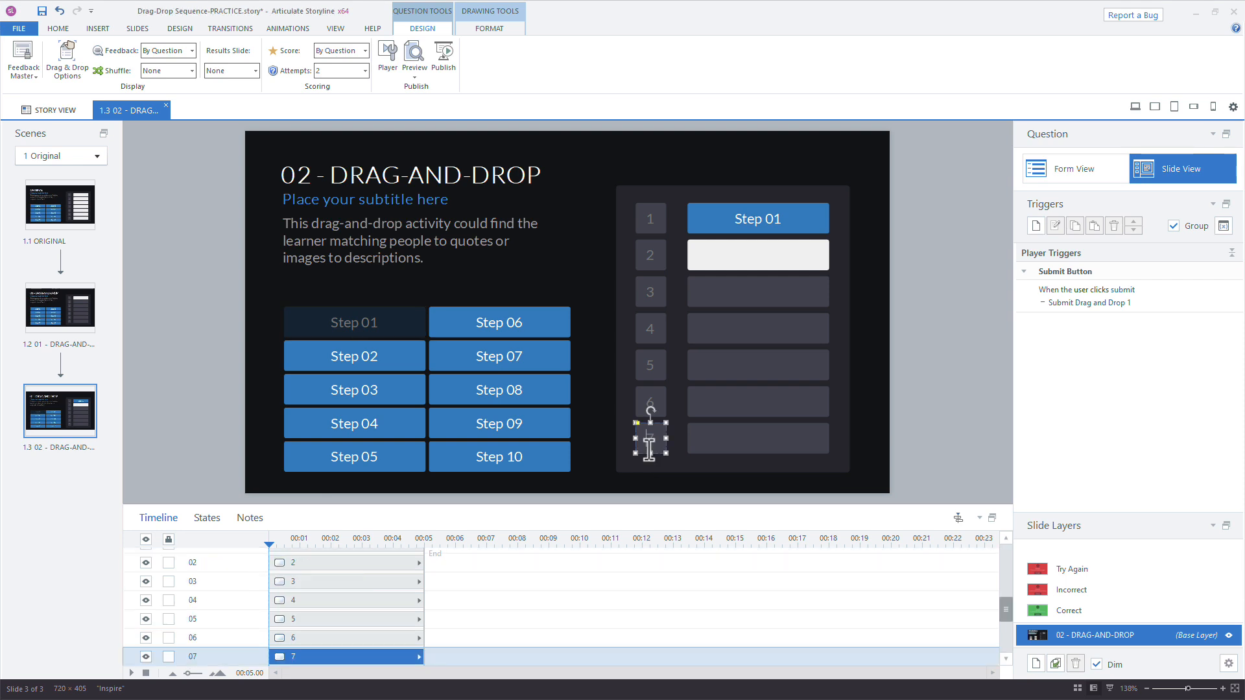
left_click(698, 452)
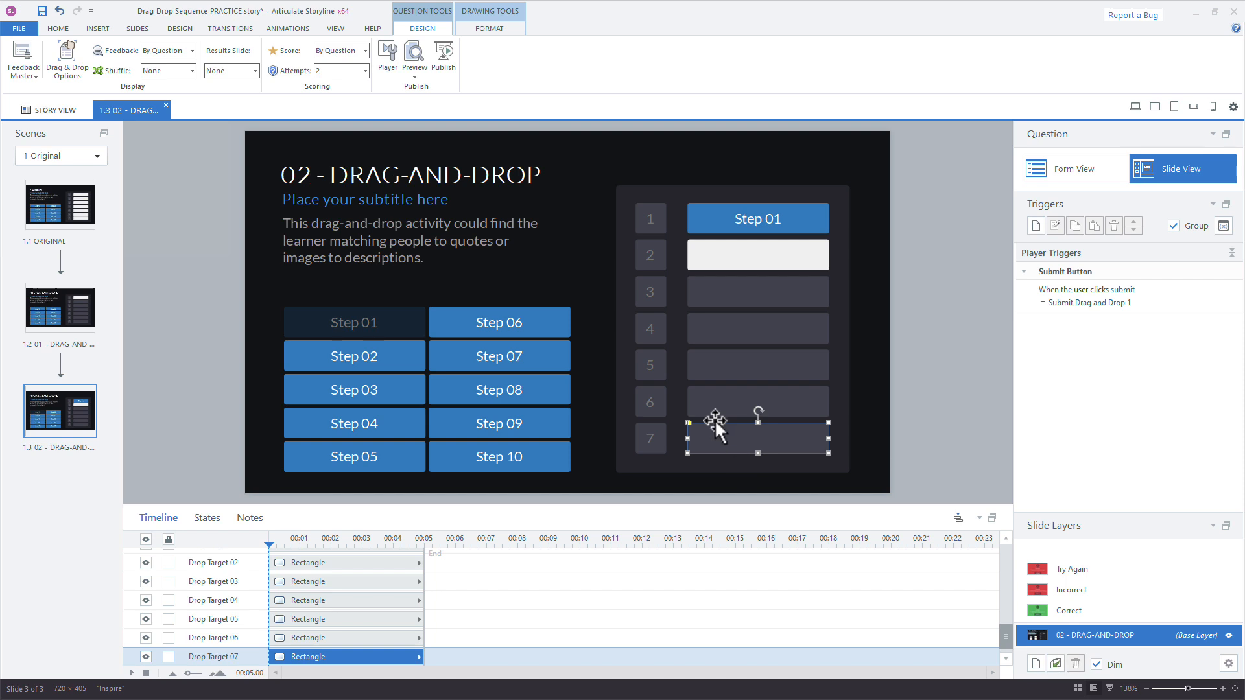
left_click_drag(47, 206, 48, 423)
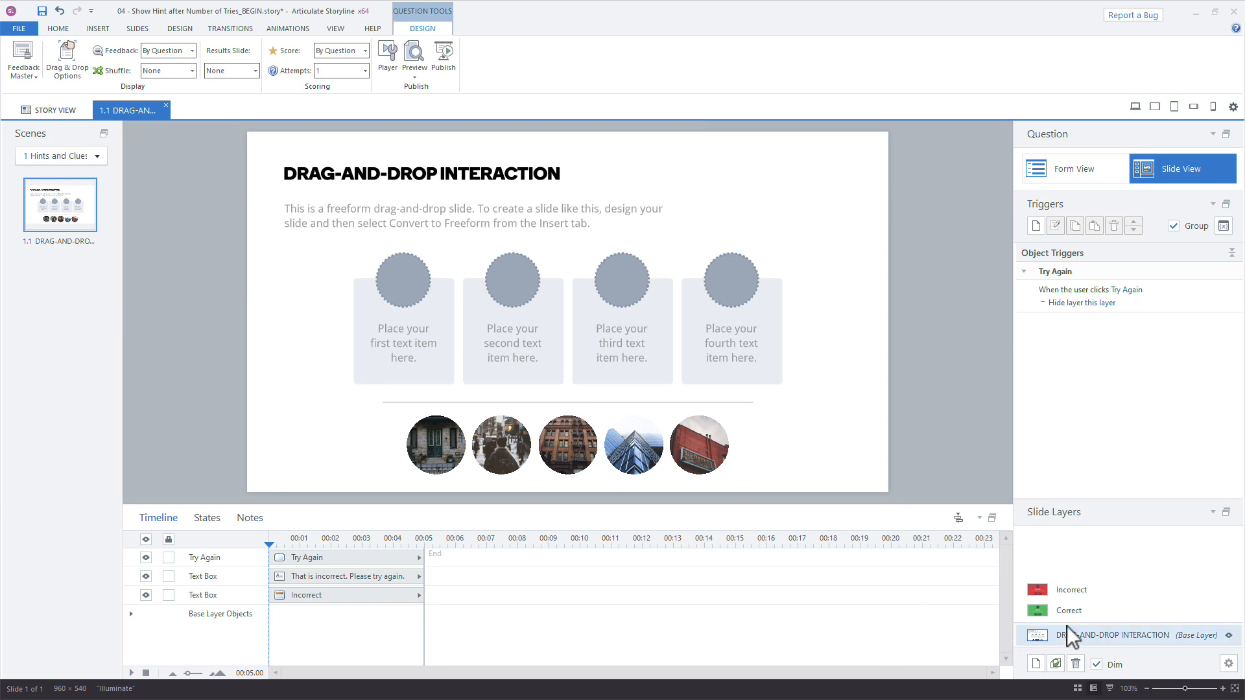
Review the Correct and Incorrect feedback layers of the drag-and-drop interaction slide and return to the base layer.
left_click(1091, 613)
left_click(1107, 594)
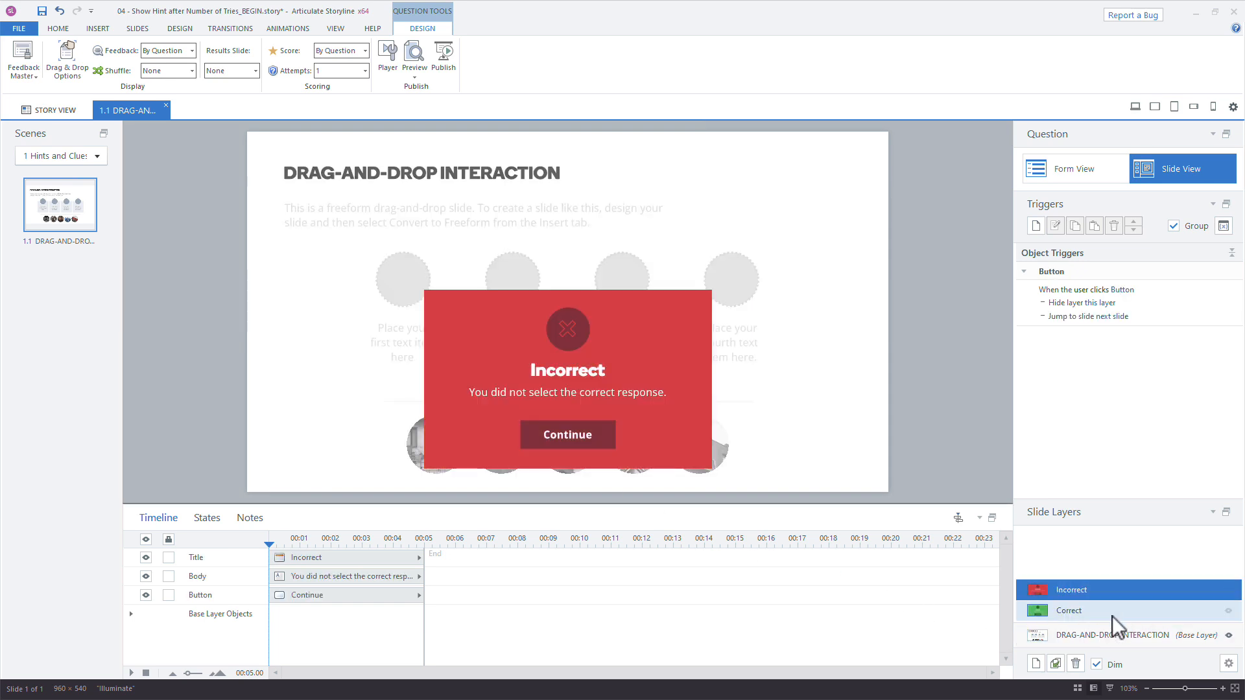
left_click(1112, 633)
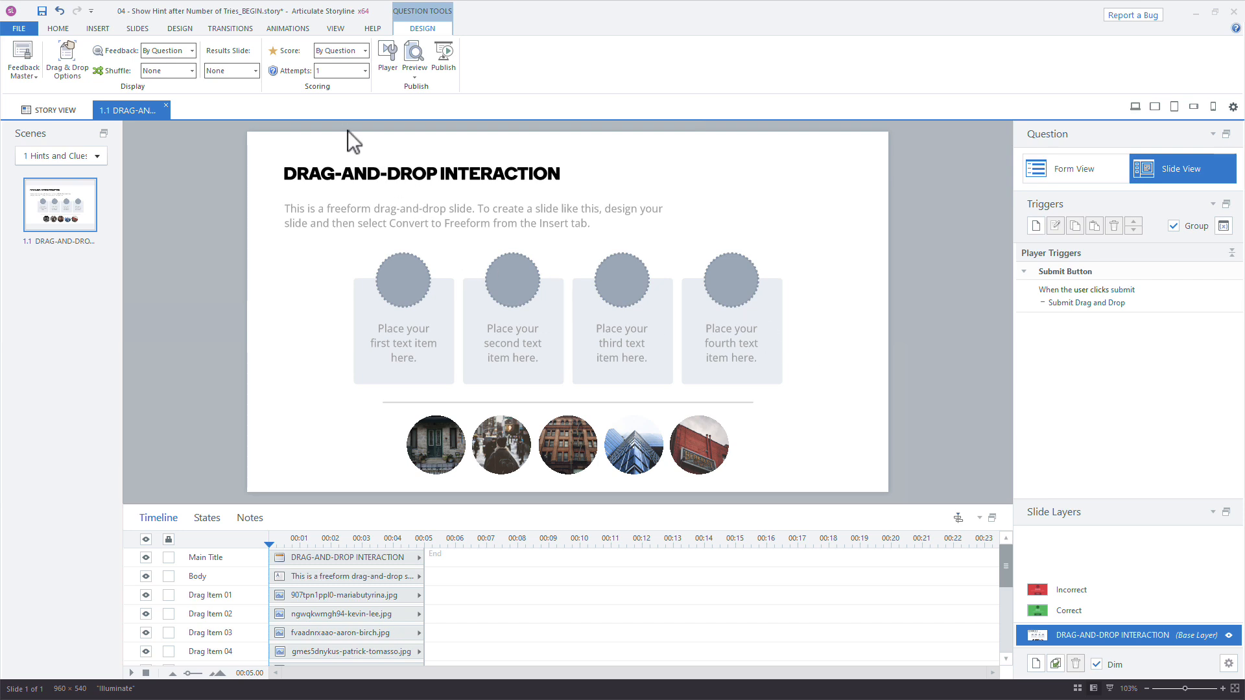
Set the question's attempts to 2 and inspect the Try Again feedback layer.
left_click(329, 76)
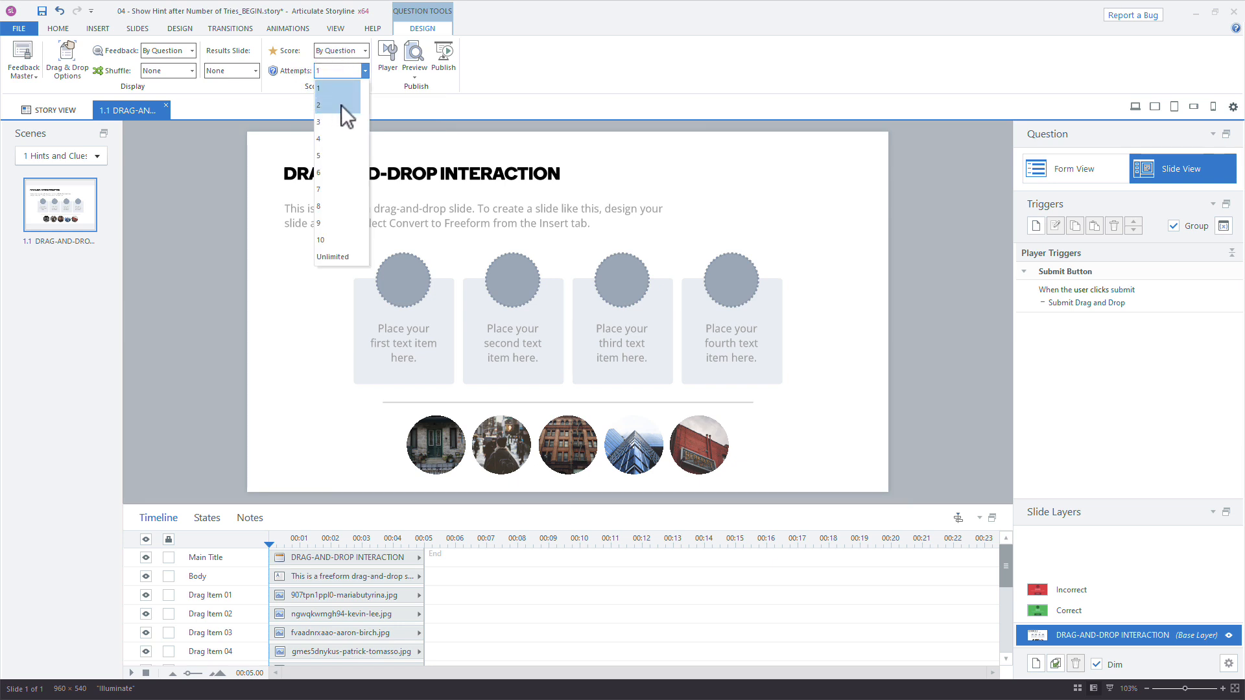
left_click(341, 105)
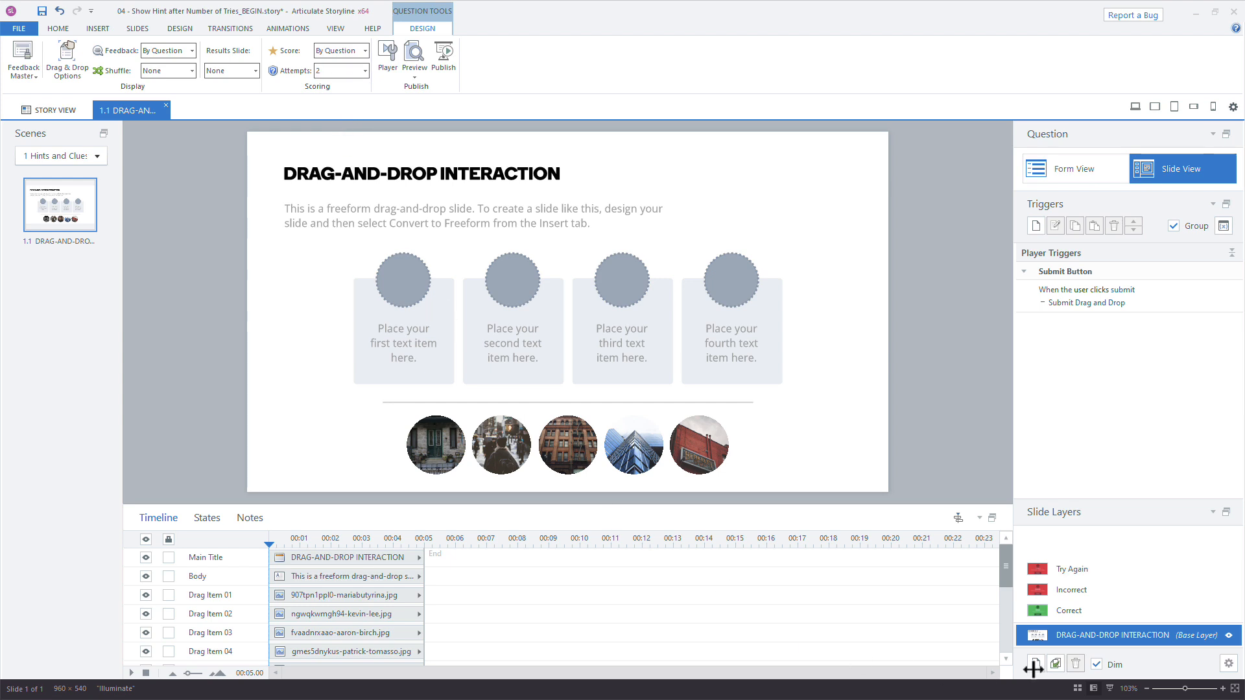
left_click(1104, 573)
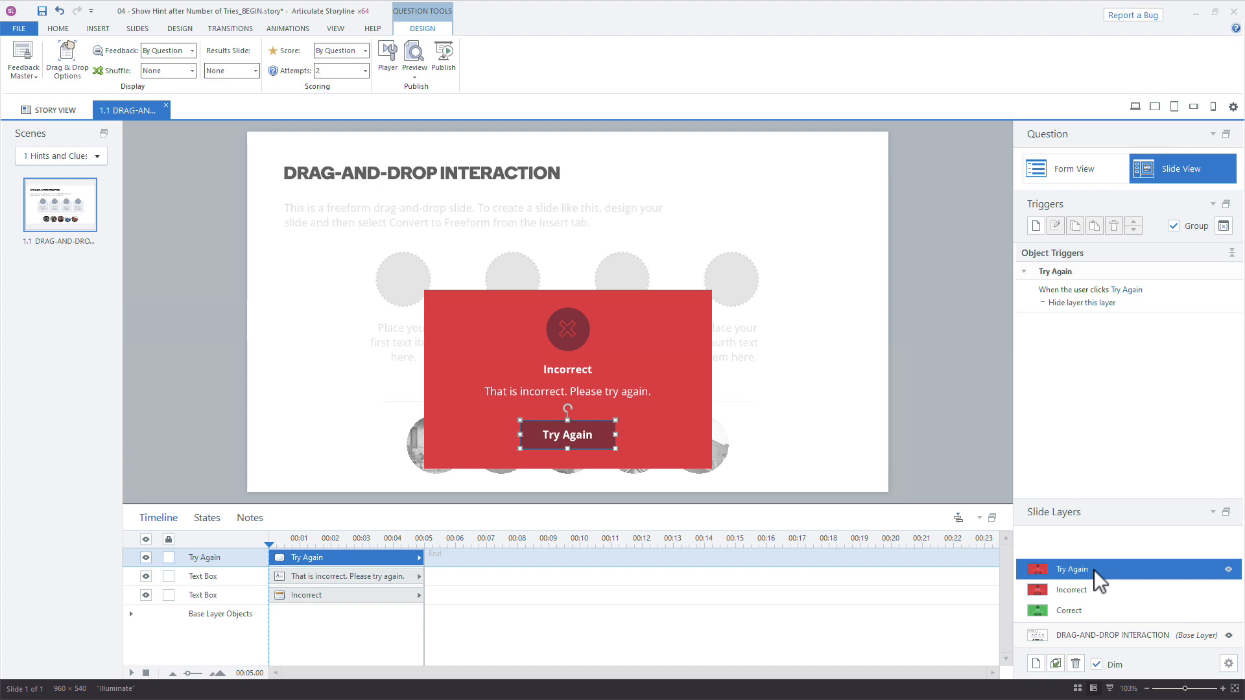
left_click(1079, 632)
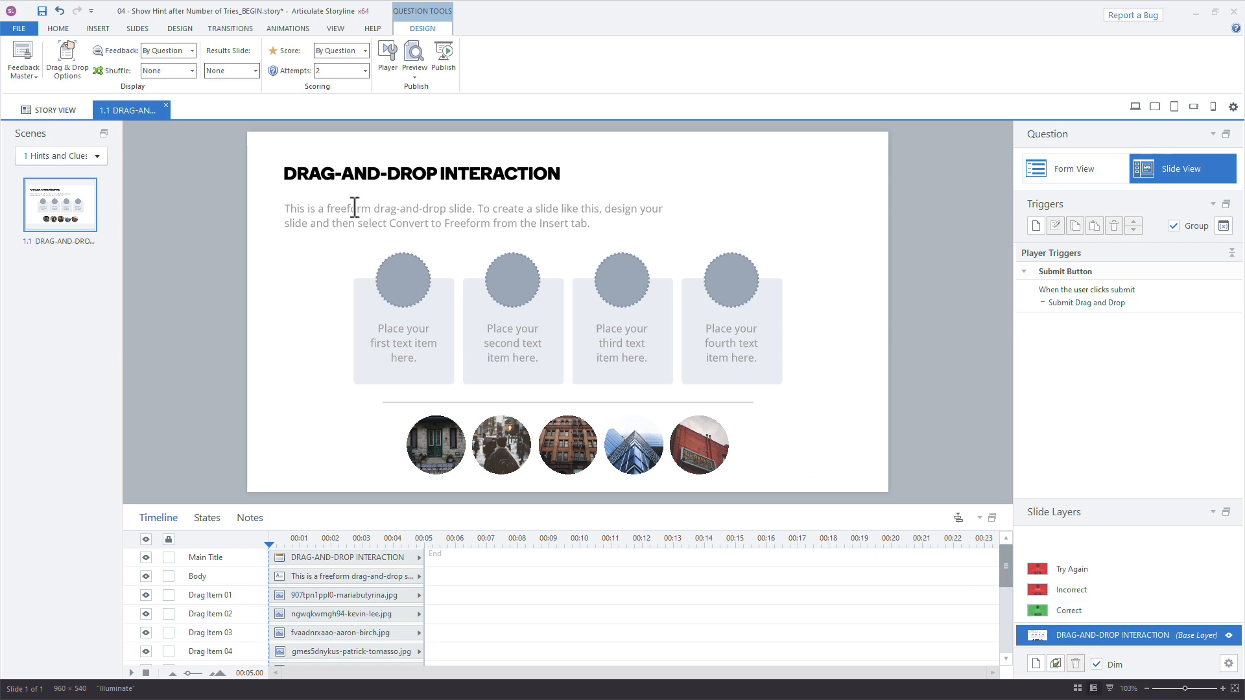
Set the number of attempts for the drag-and-drop question to 10.
left_click(366, 71)
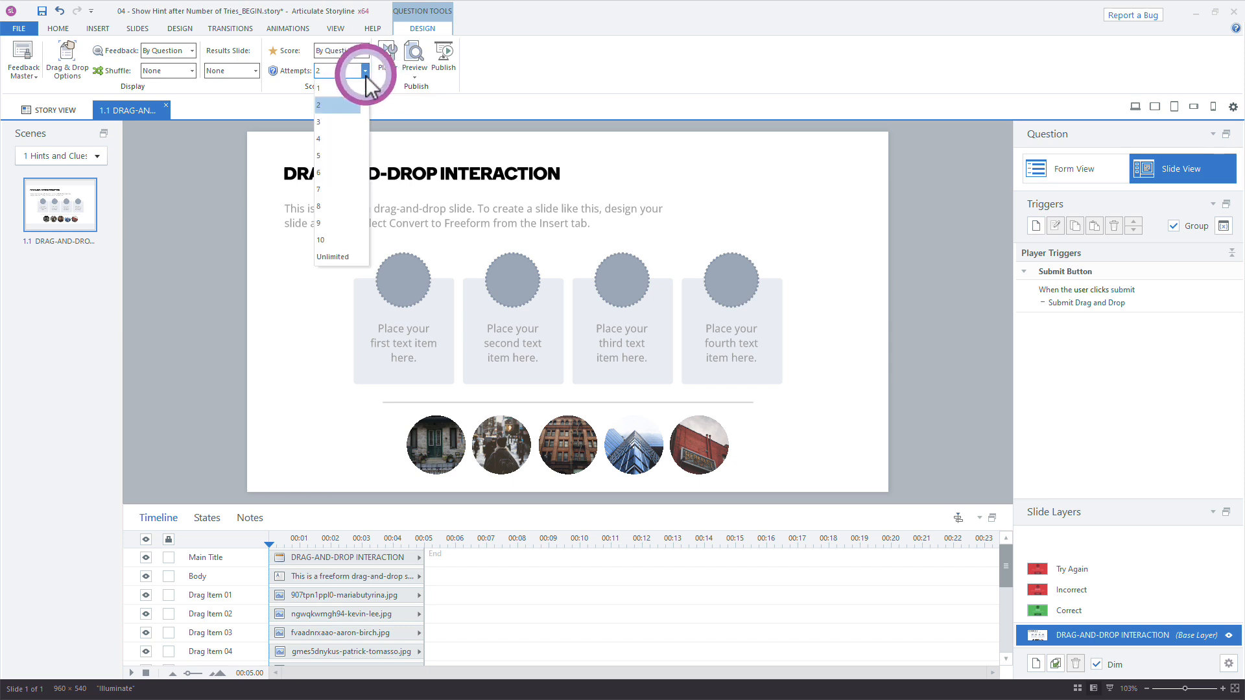
left_click(337, 240)
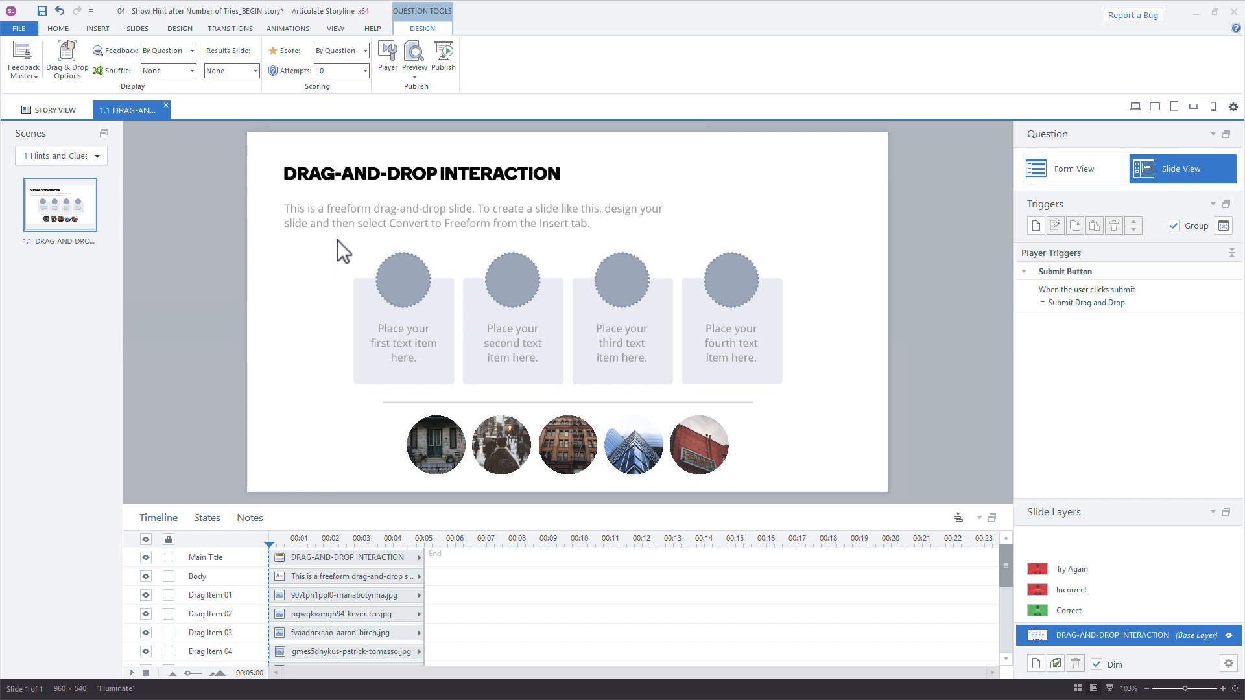
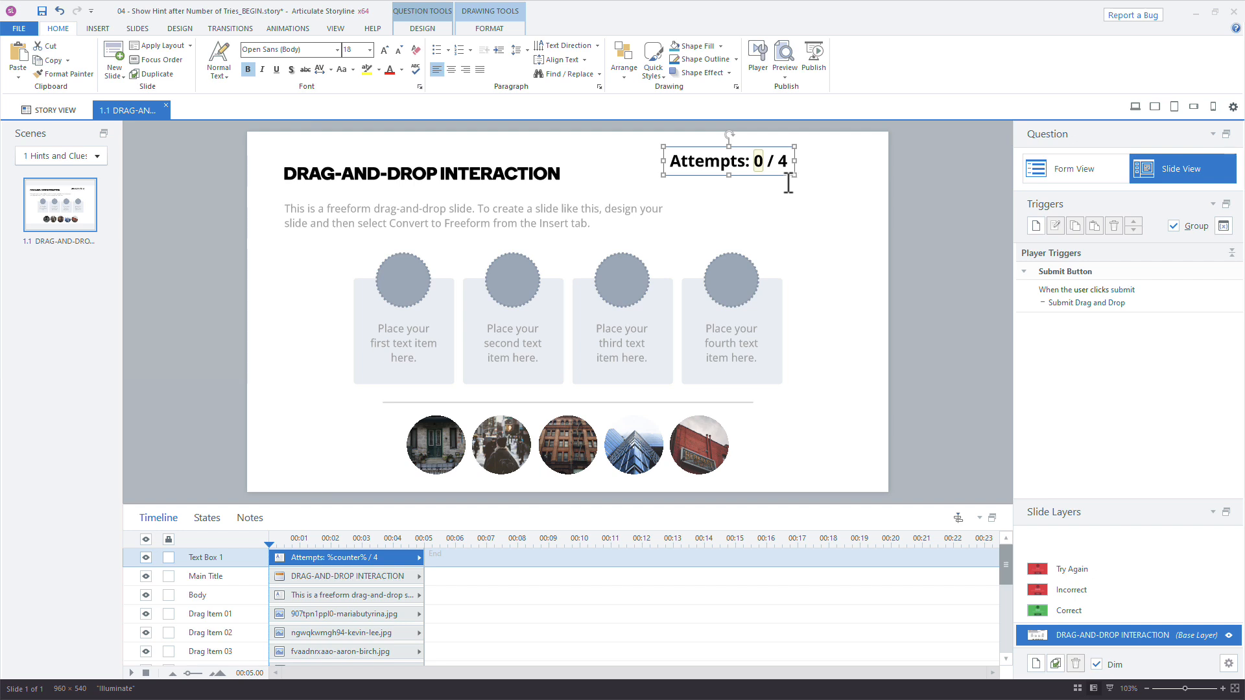
Set the question's attempts to 4 to match the total in the Attempts text box.
left_click(423, 28)
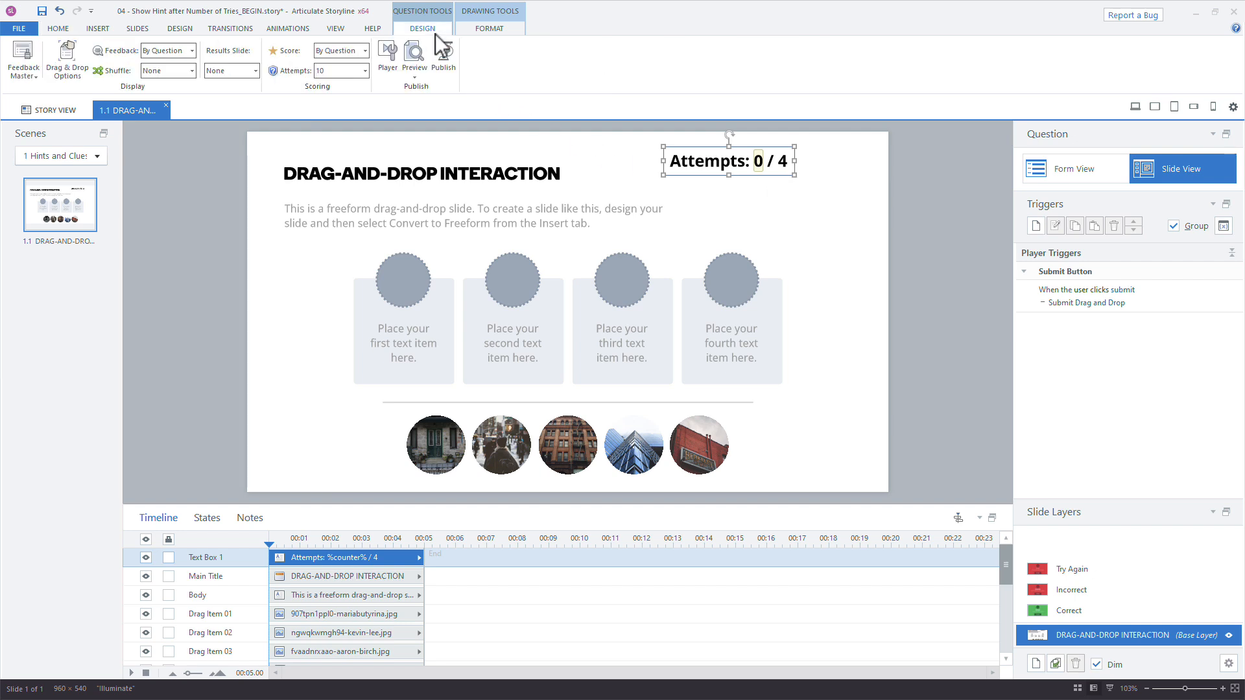
left_click(322, 74)
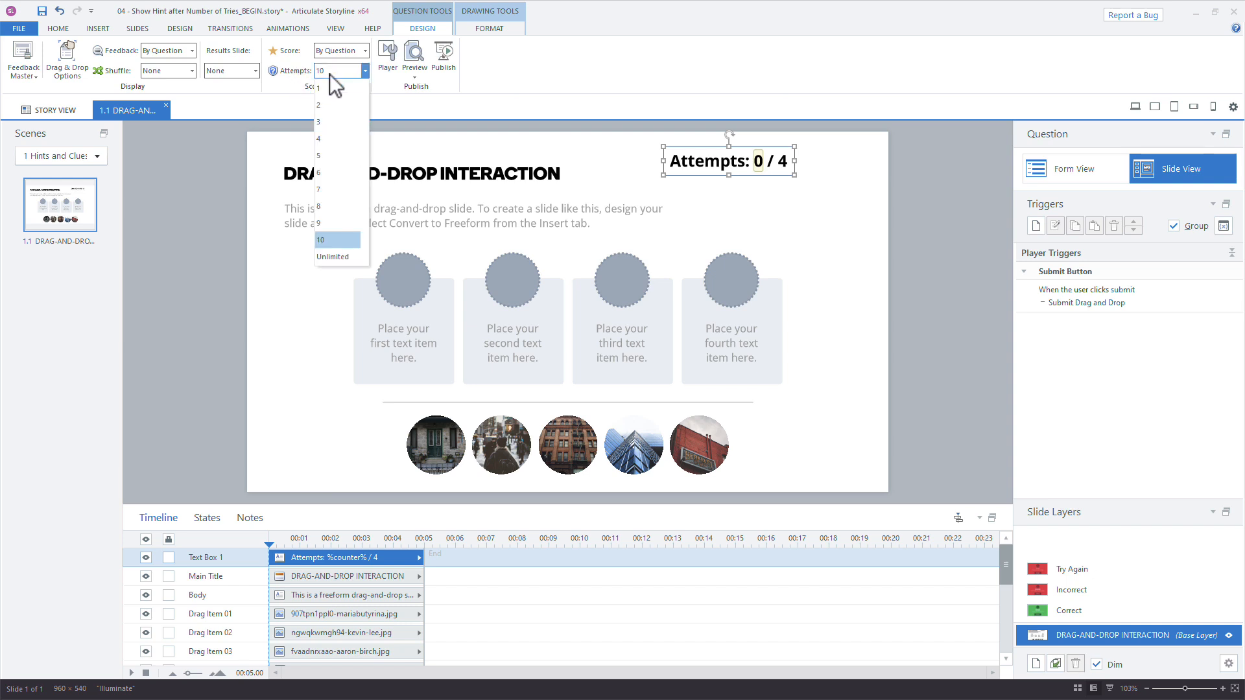
left_click(324, 147)
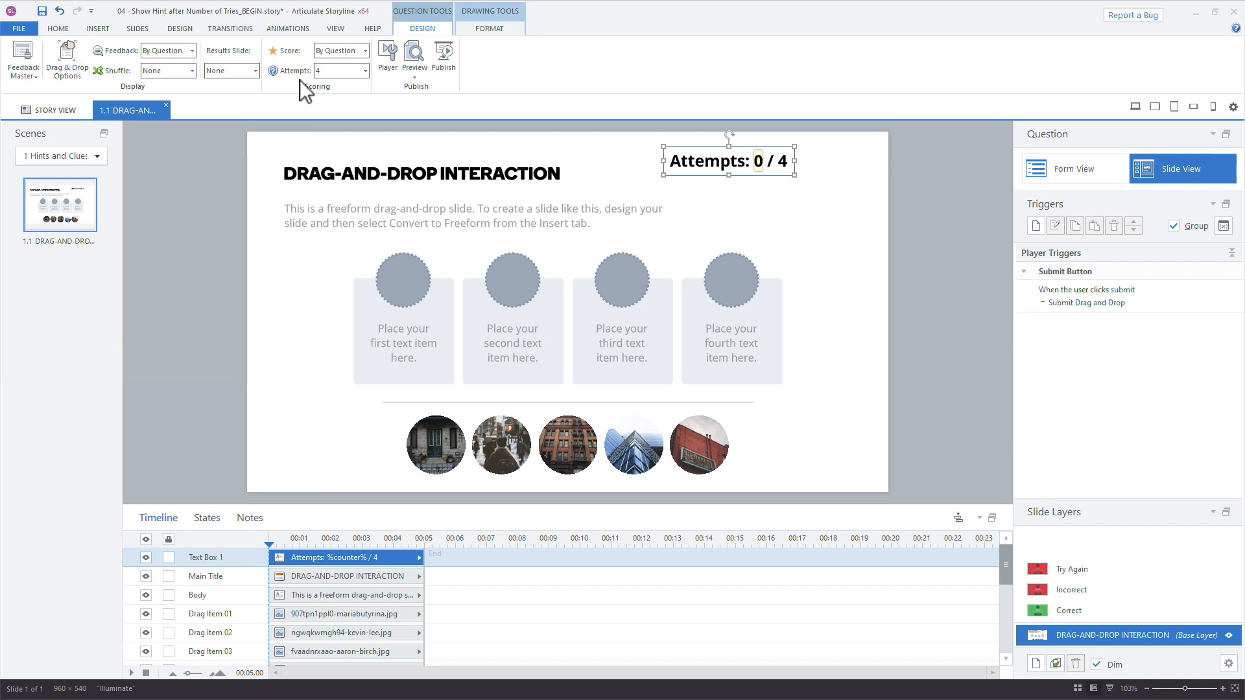
Add a trigger to the Try Again layer that adds 1 to the counter variable when the layer's timeline starts.
left_click(1125, 573)
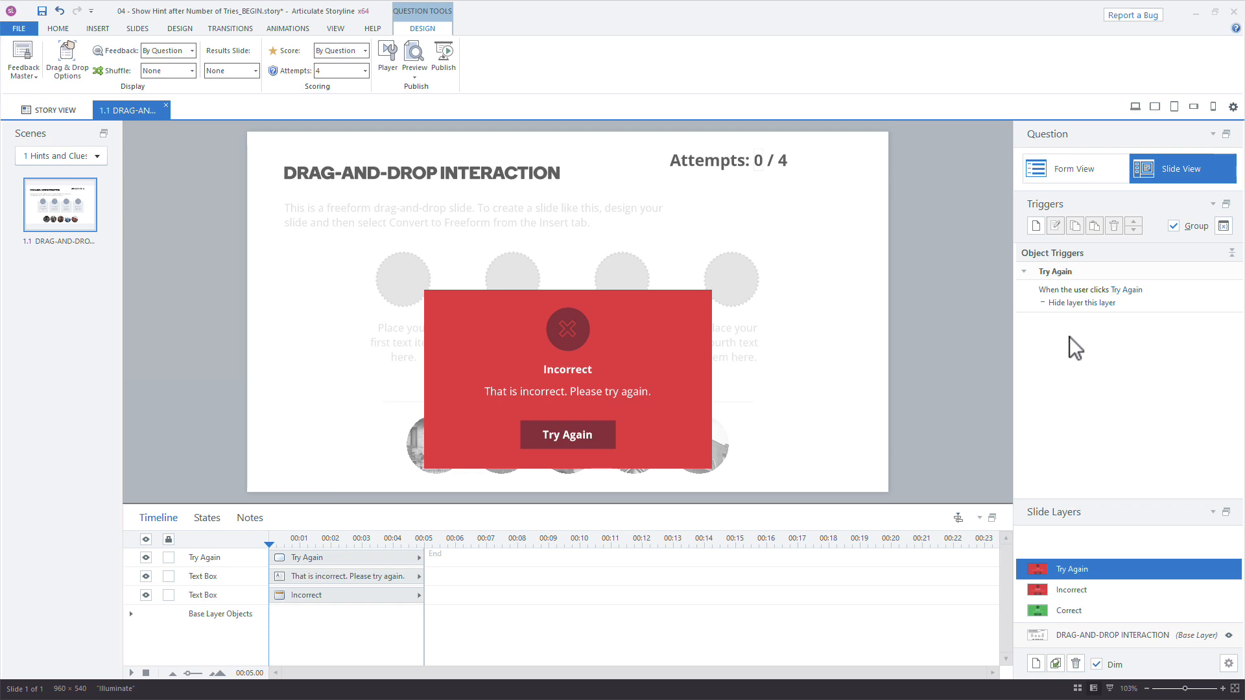
left_click(1037, 225)
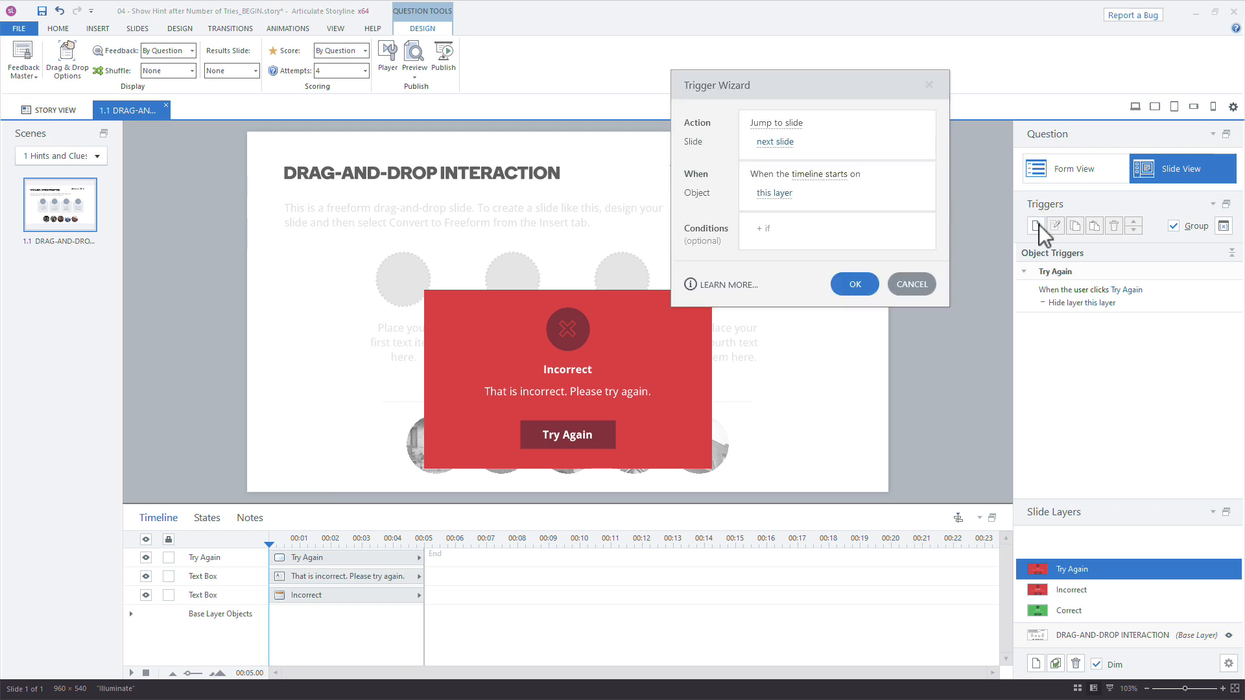
left_click(775, 125)
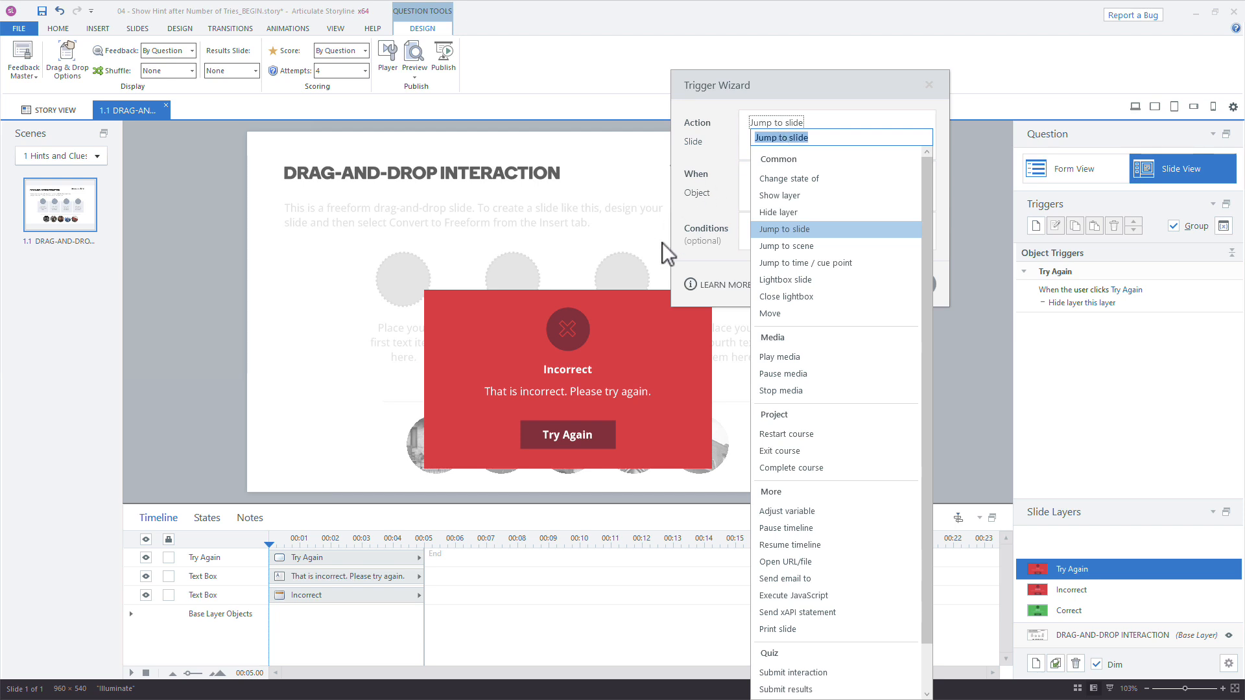
left_click(804, 513)
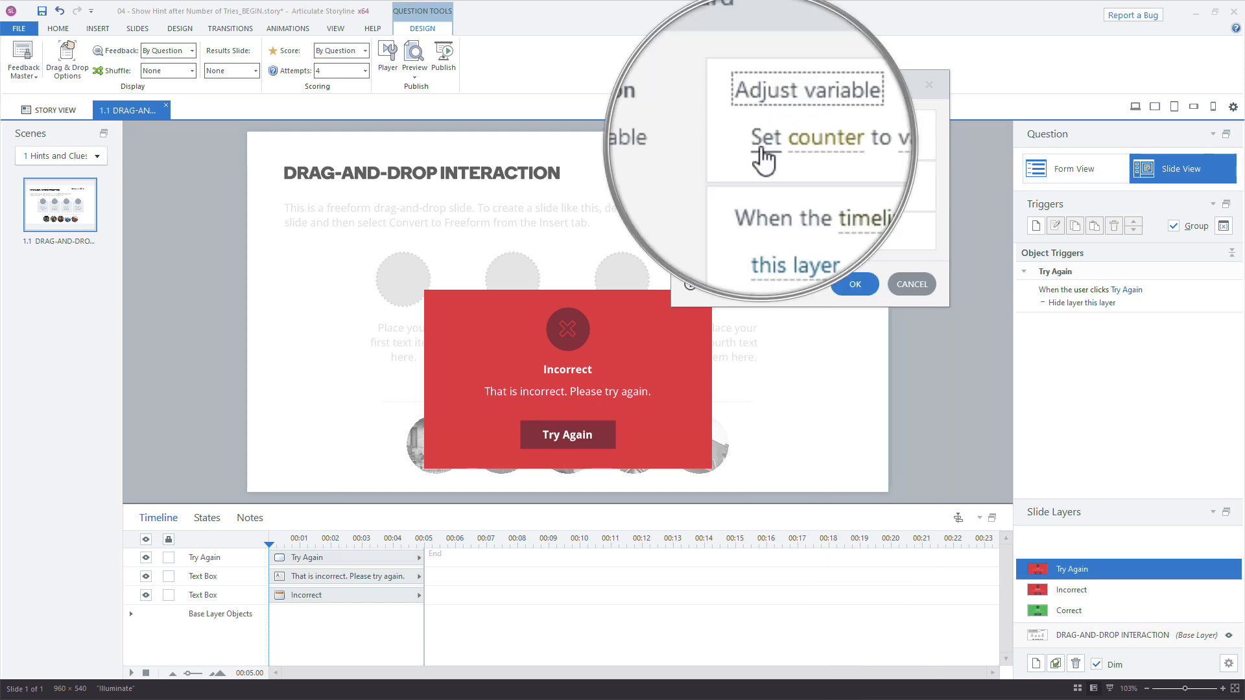
left_click(764, 155)
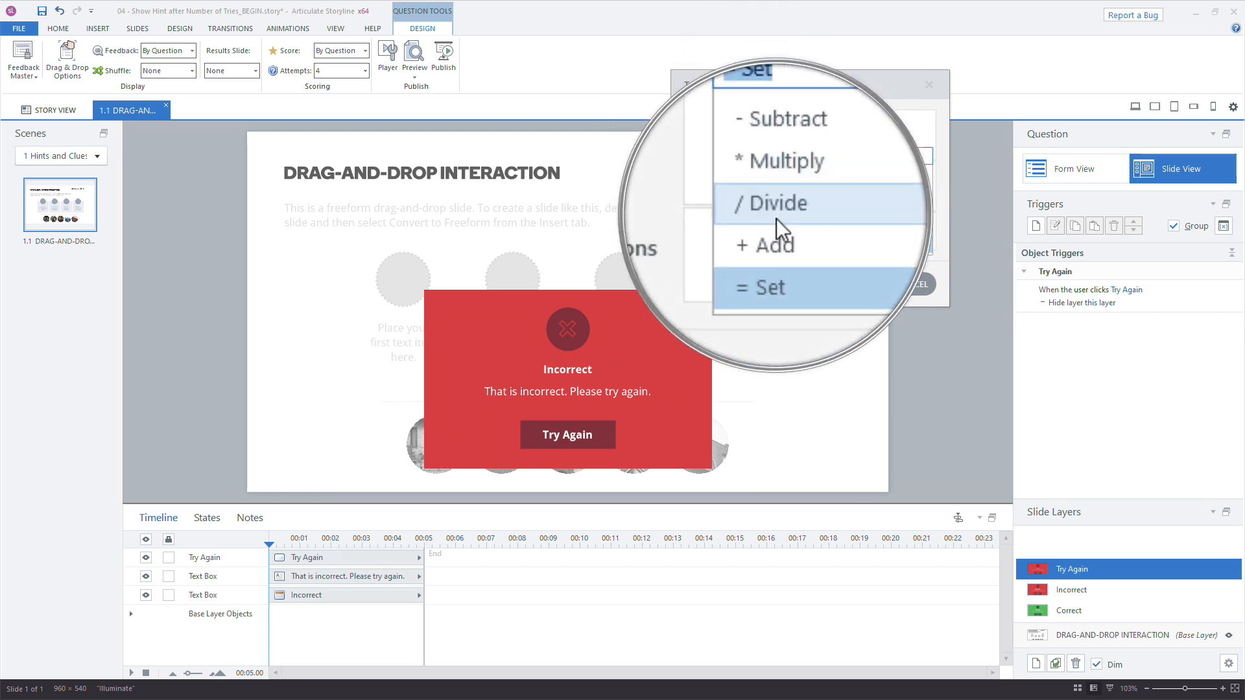
left_click(776, 228)
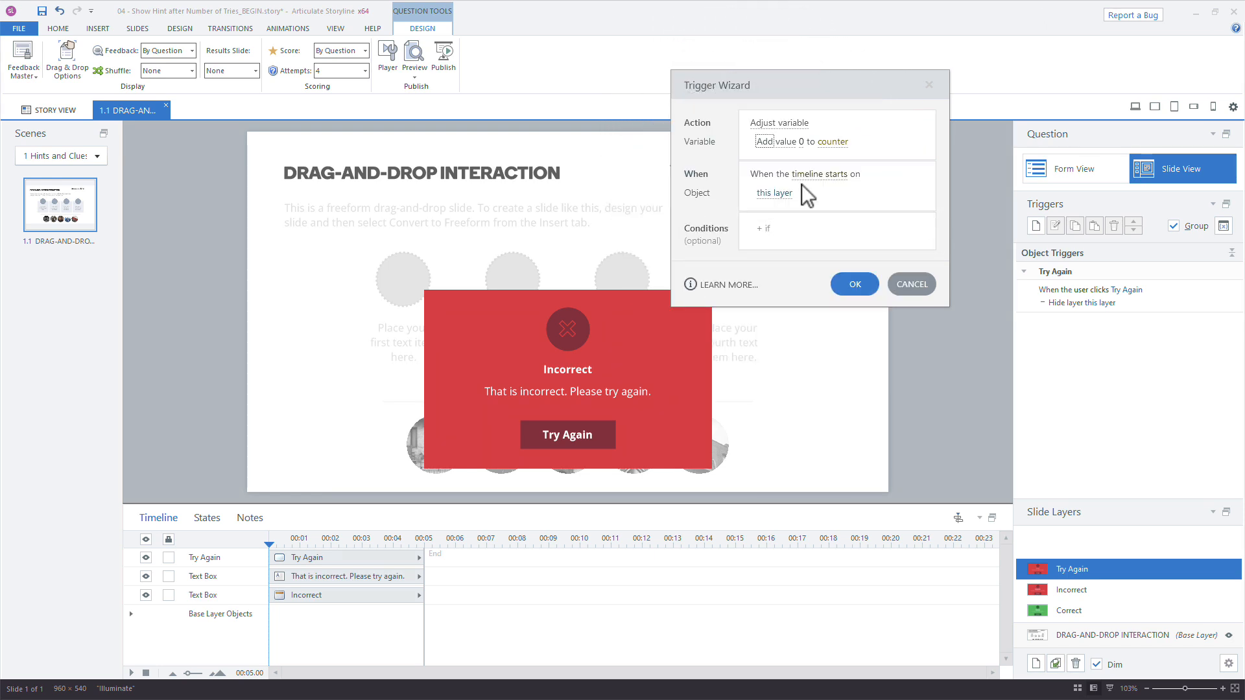
left_click(802, 142)
type("1")
left_click(897, 167)
left_click(856, 285)
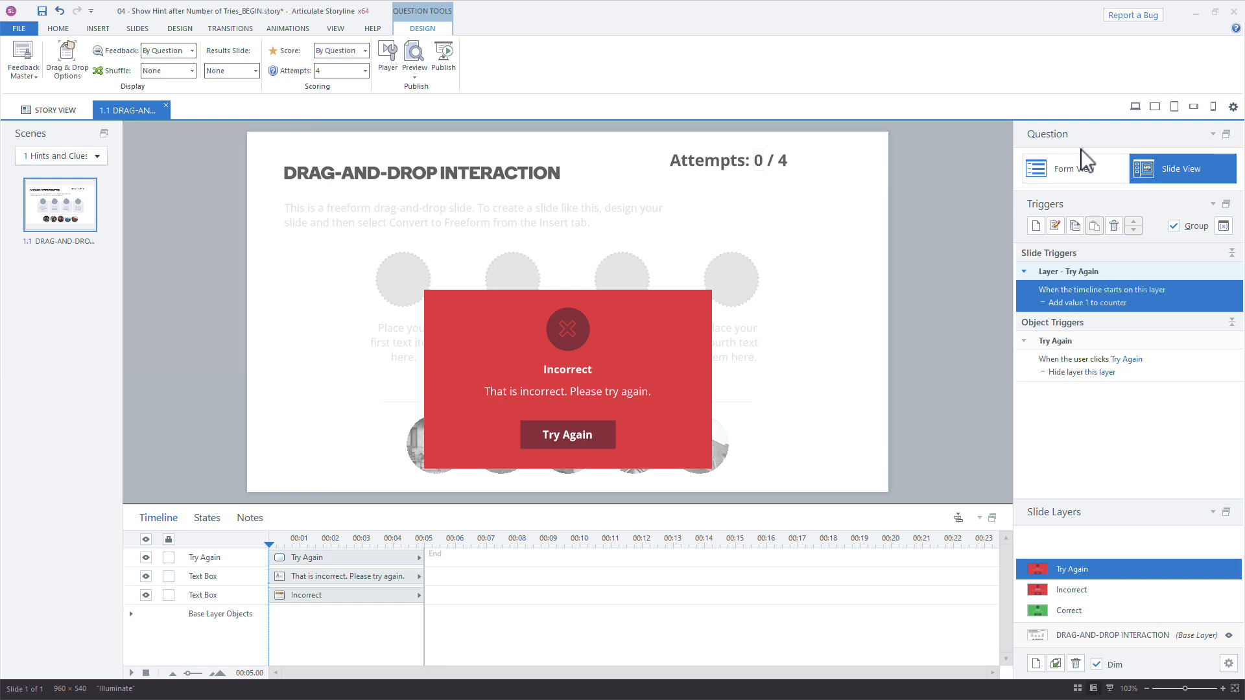
Preview the slide and test the attempt counter by submitting the red brick building image on the fourth target and dismissing the feedback.
left_click(1135, 106)
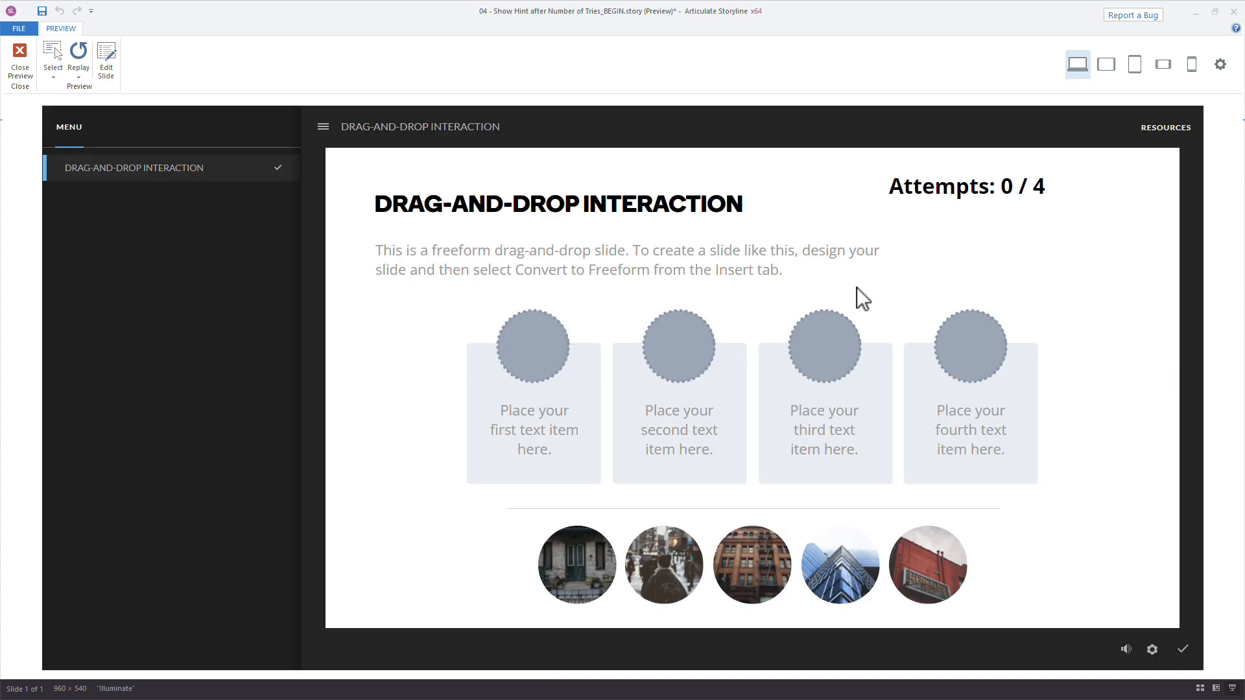
left_click_drag(931, 559, 973, 347)
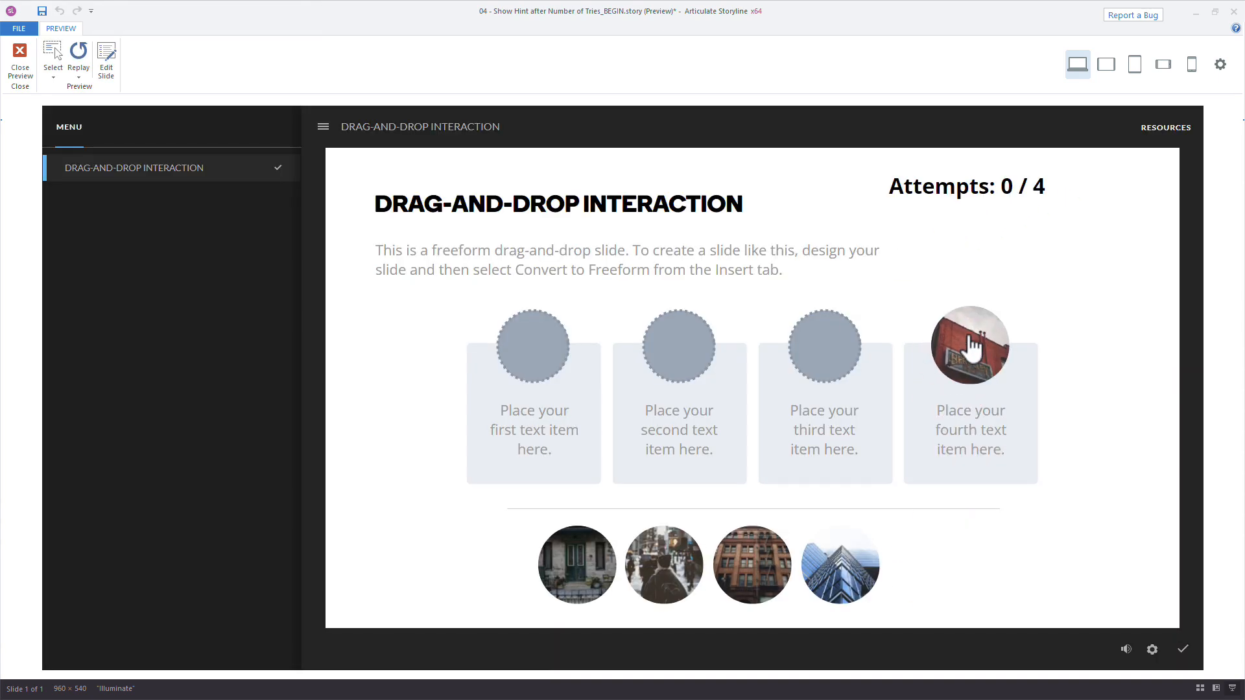
left_click(1183, 649)
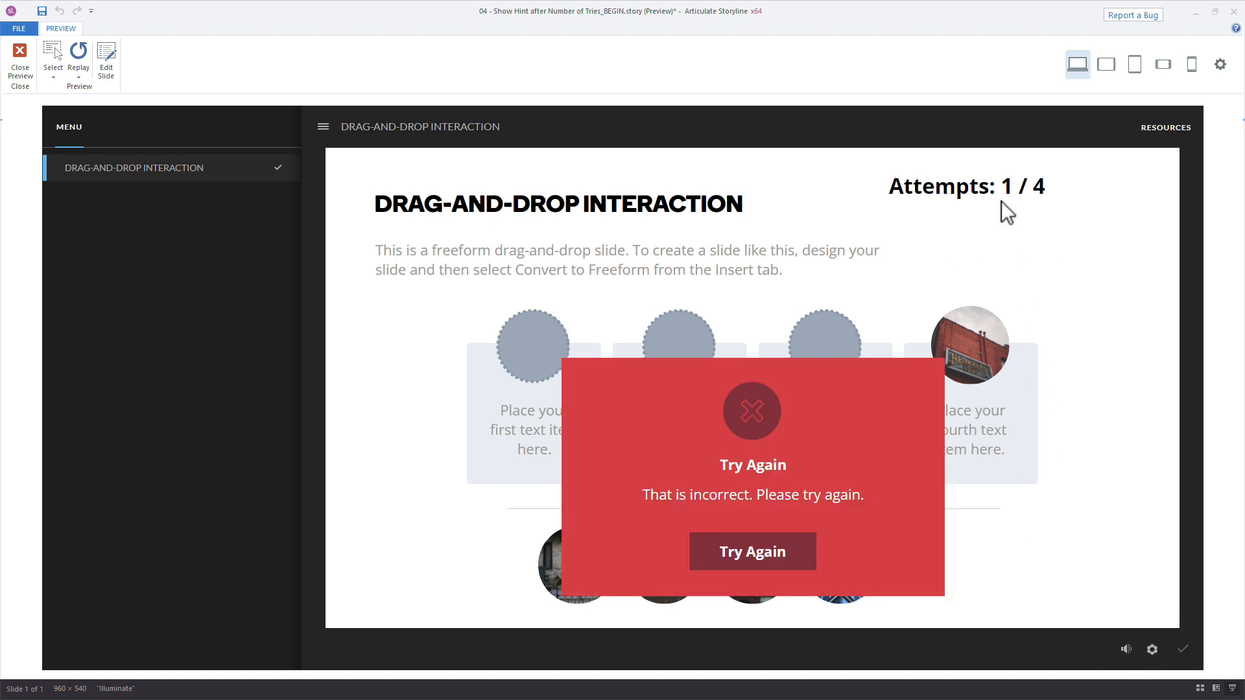
left_click(736, 553)
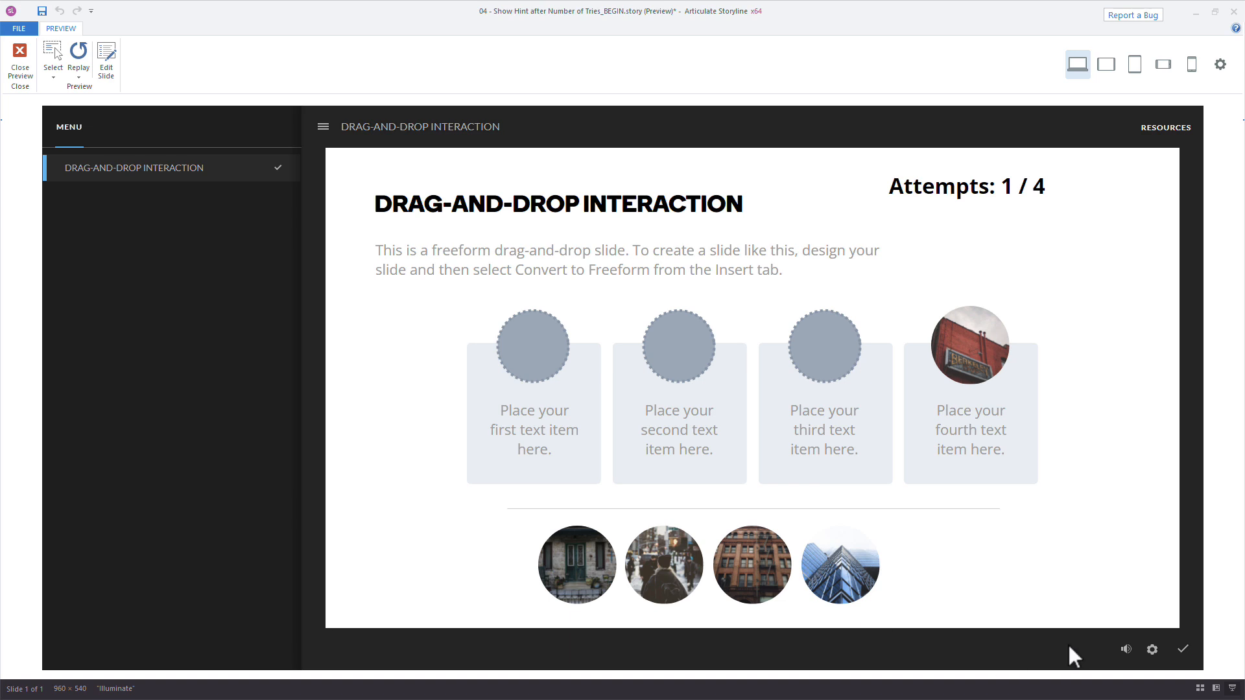
Submit incorrect image placements in the preview, retrying after each, until the allowed attempts run out, and close the preview.
left_click_drag(840, 559, 849, 386)
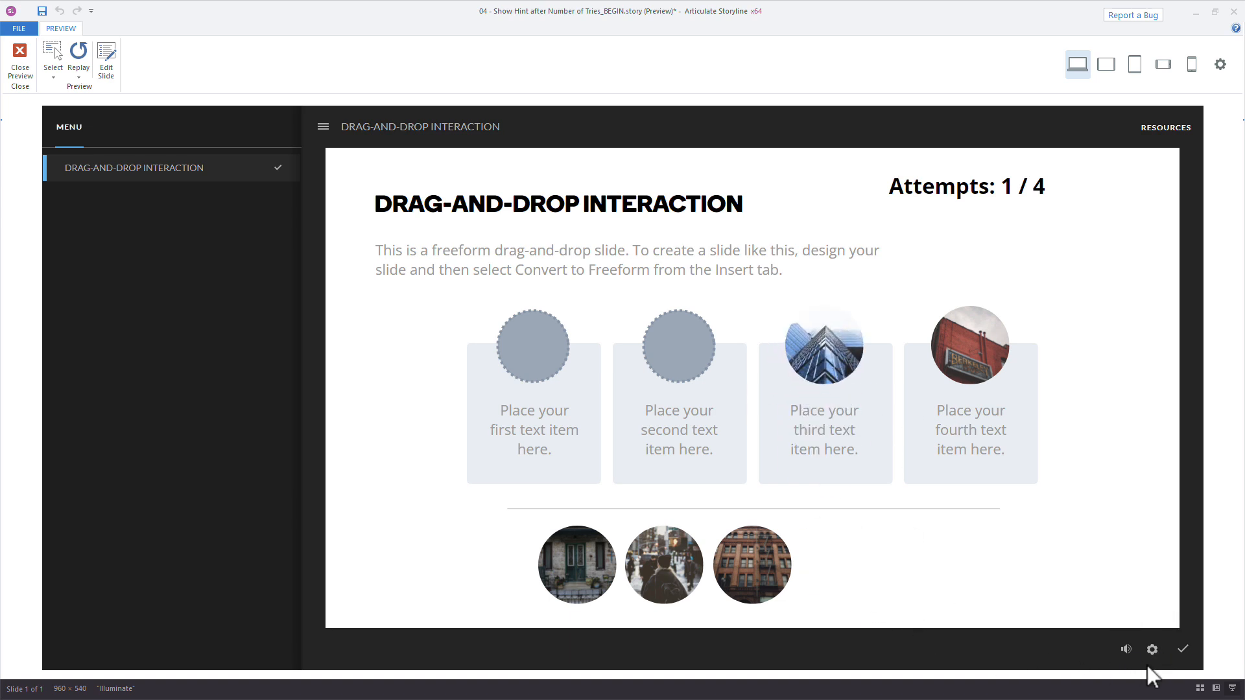
left_click(1181, 649)
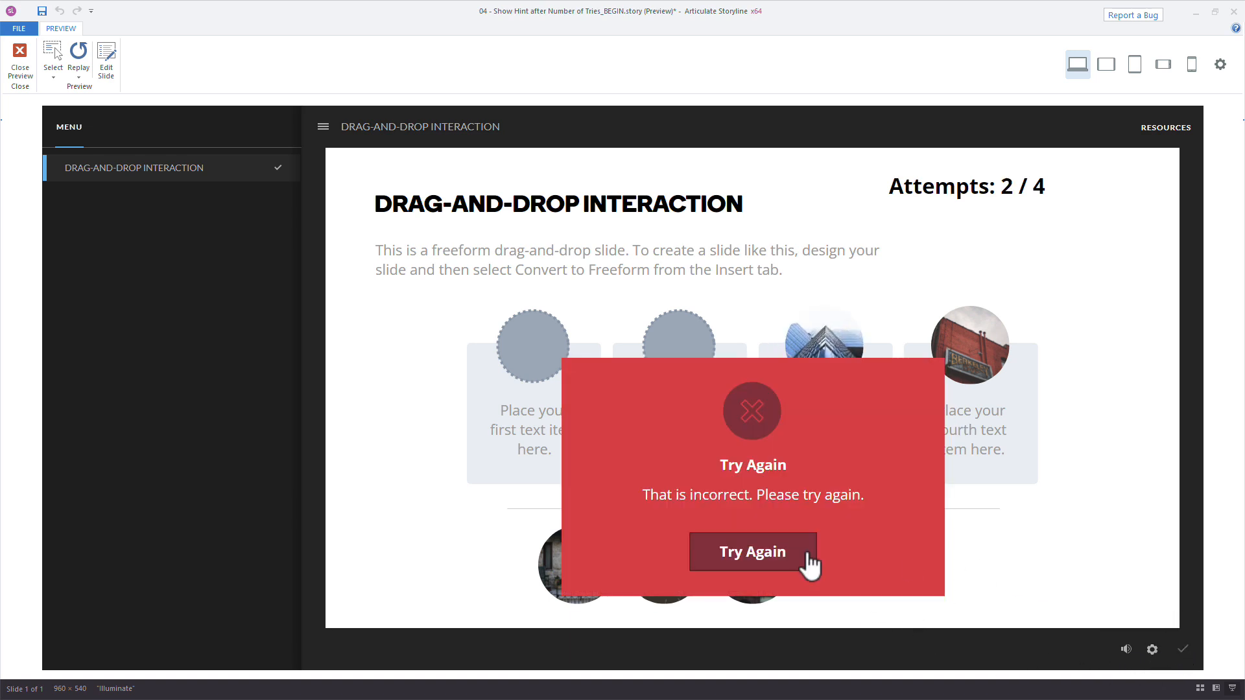
left_click(768, 560)
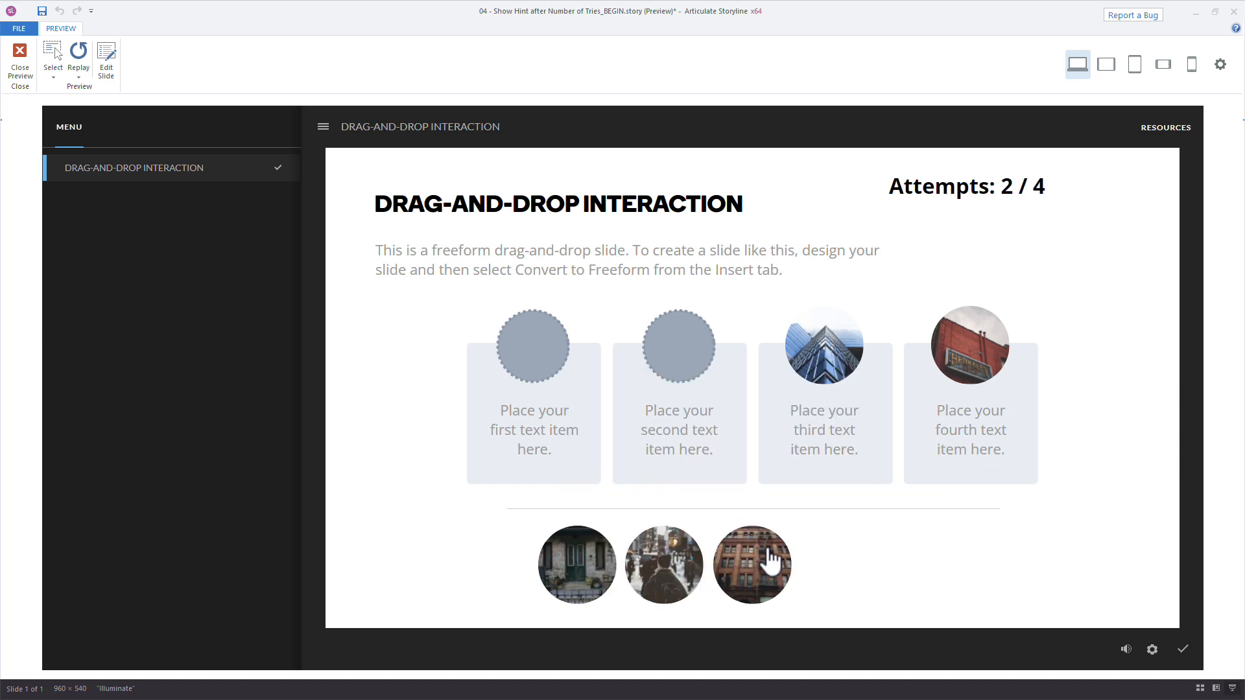
left_click(1182, 649)
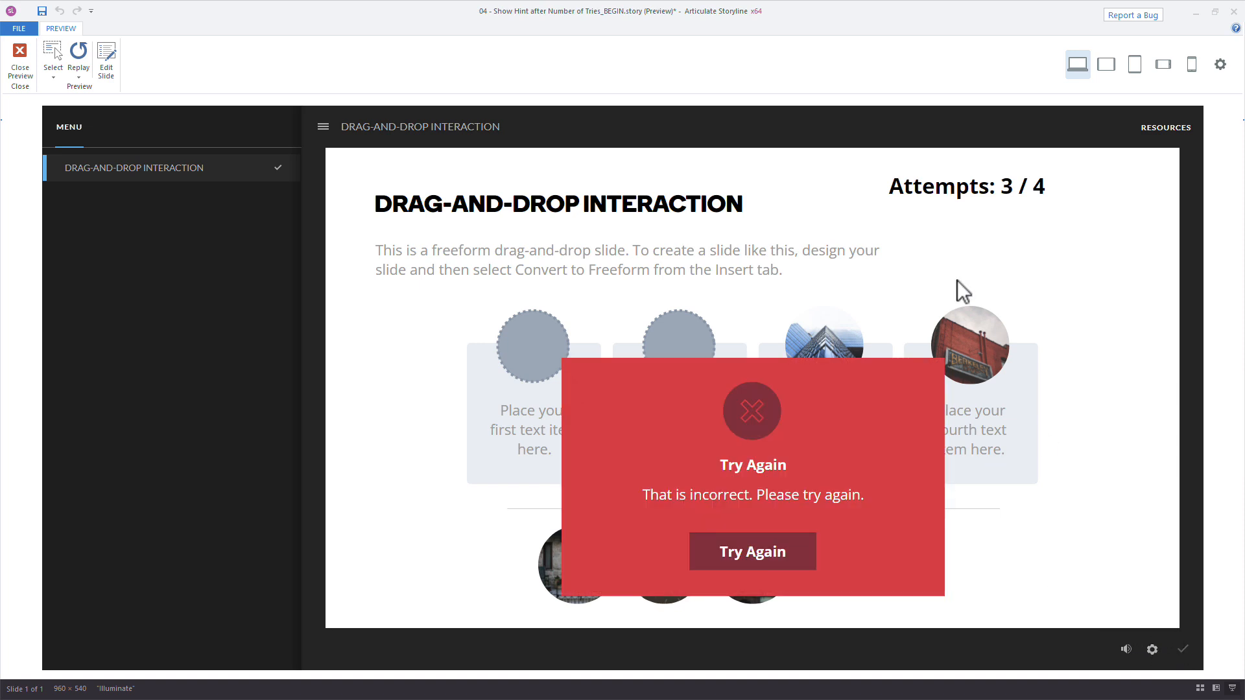
left_click(749, 551)
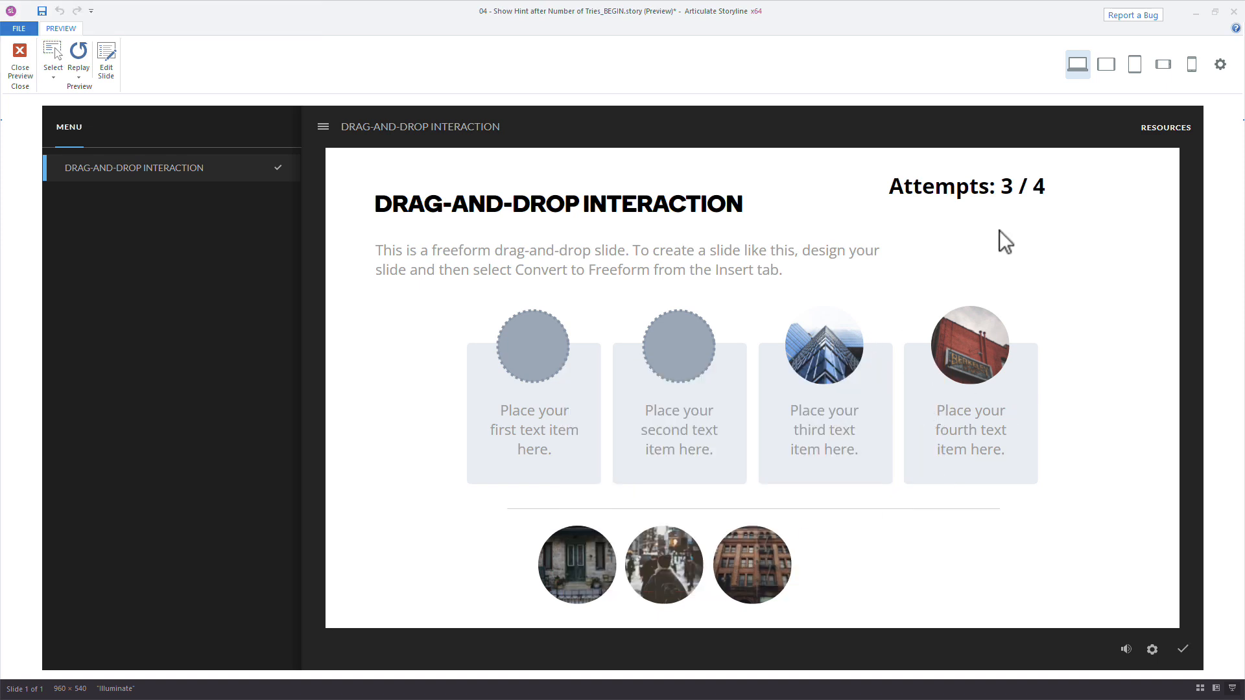
left_click_drag(745, 564, 644, 364)
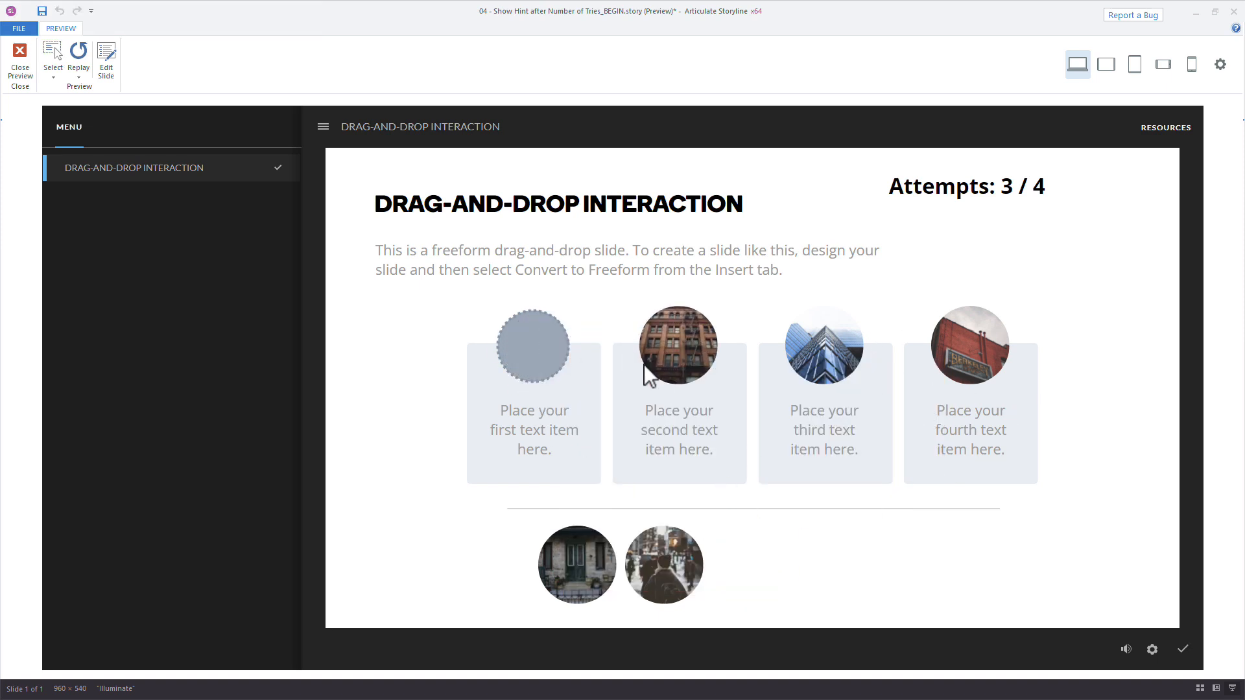
left_click(1183, 648)
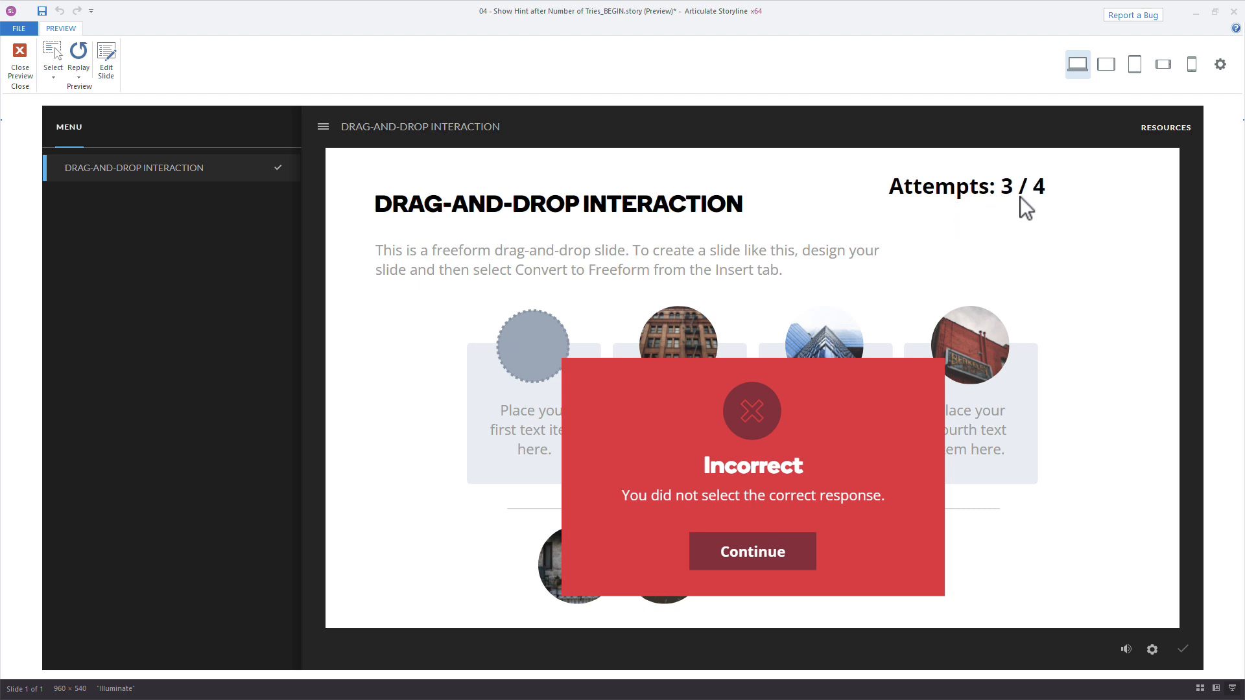
key("Escape")
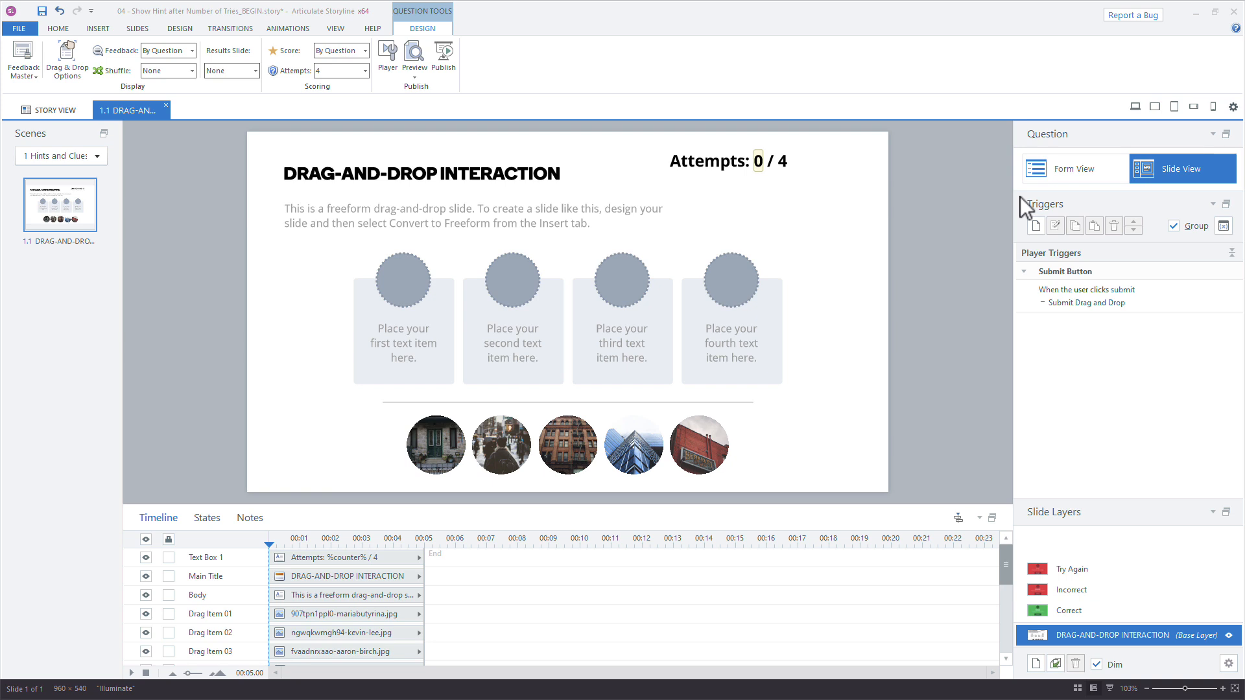
Copy the Try Again layer's trigger that adds 1 to the counter when the timeline starts onto the Incorrect layer.
left_click(1106, 569)
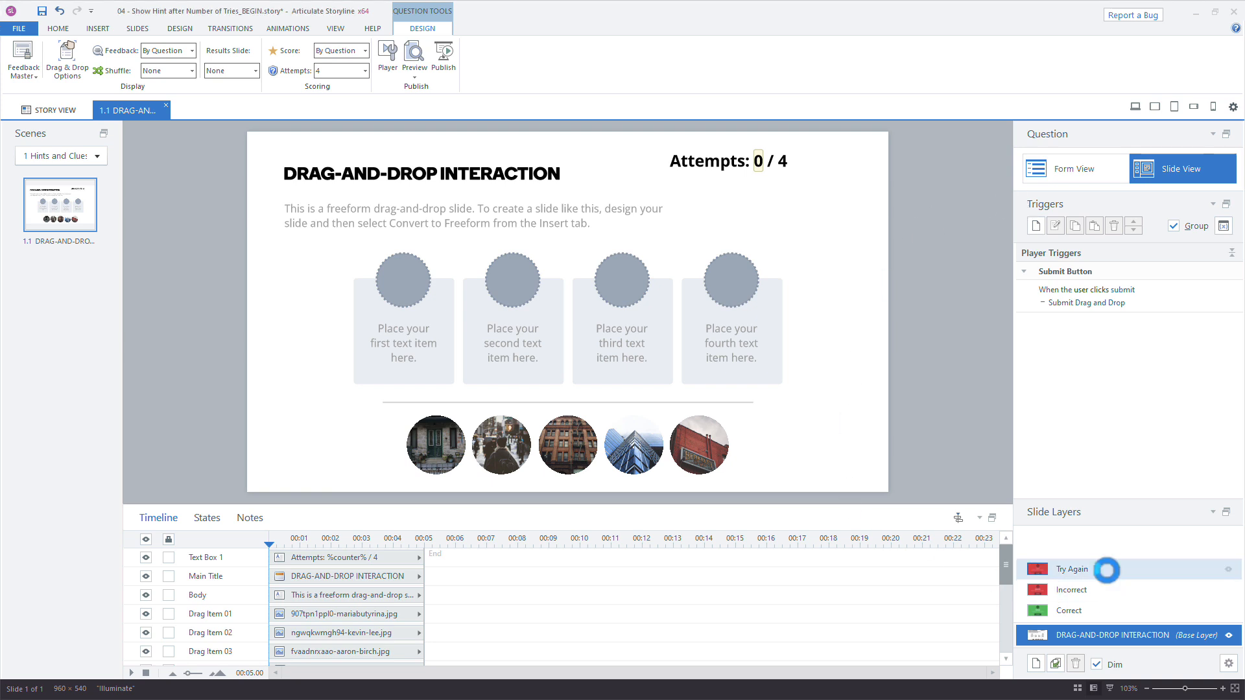
left_click(1145, 297)
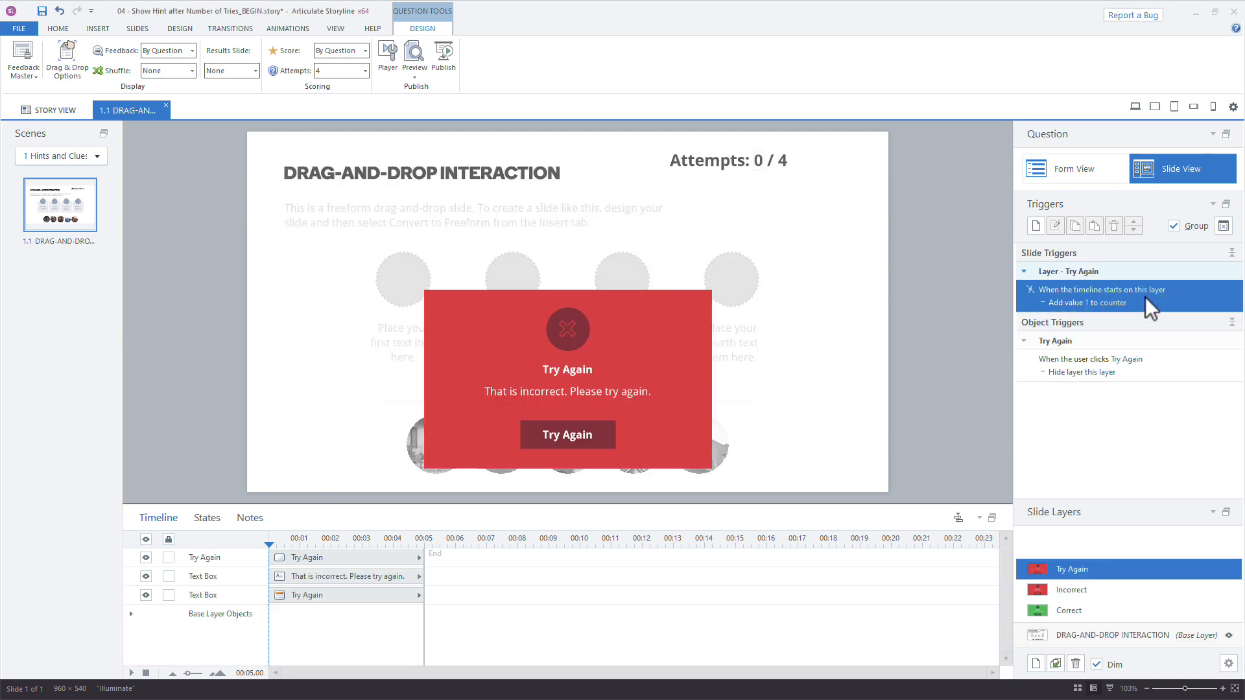
right_click(1145, 299)
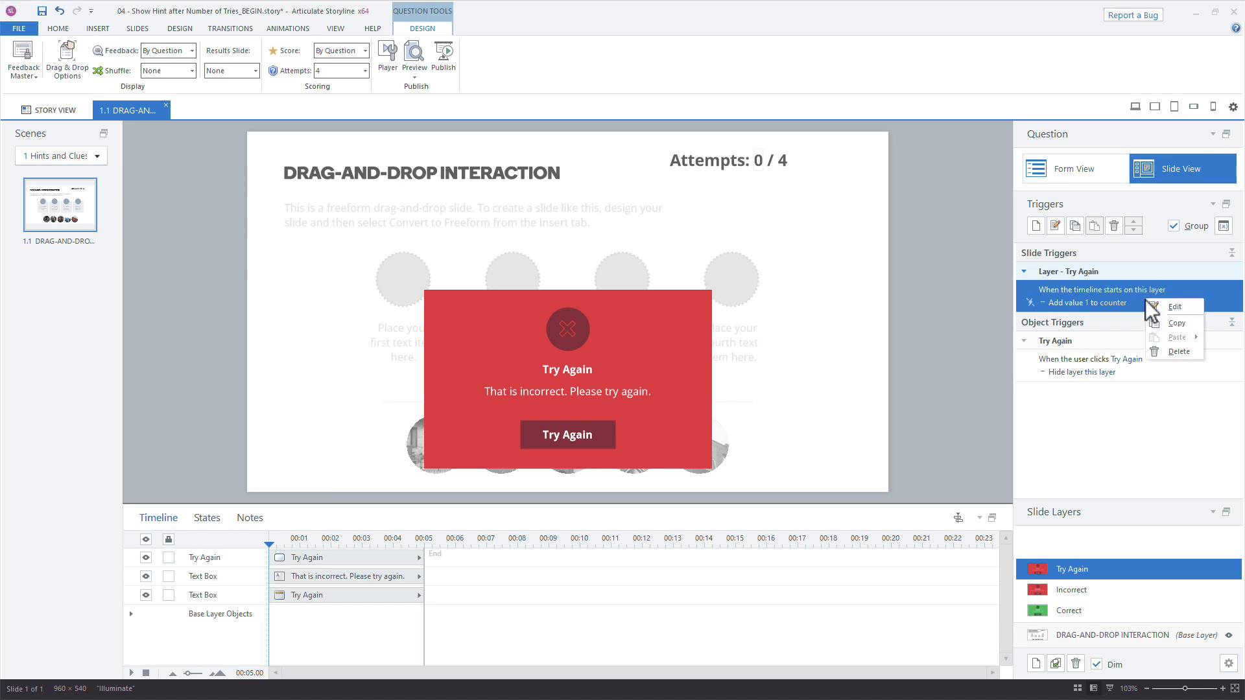
left_click(1176, 323)
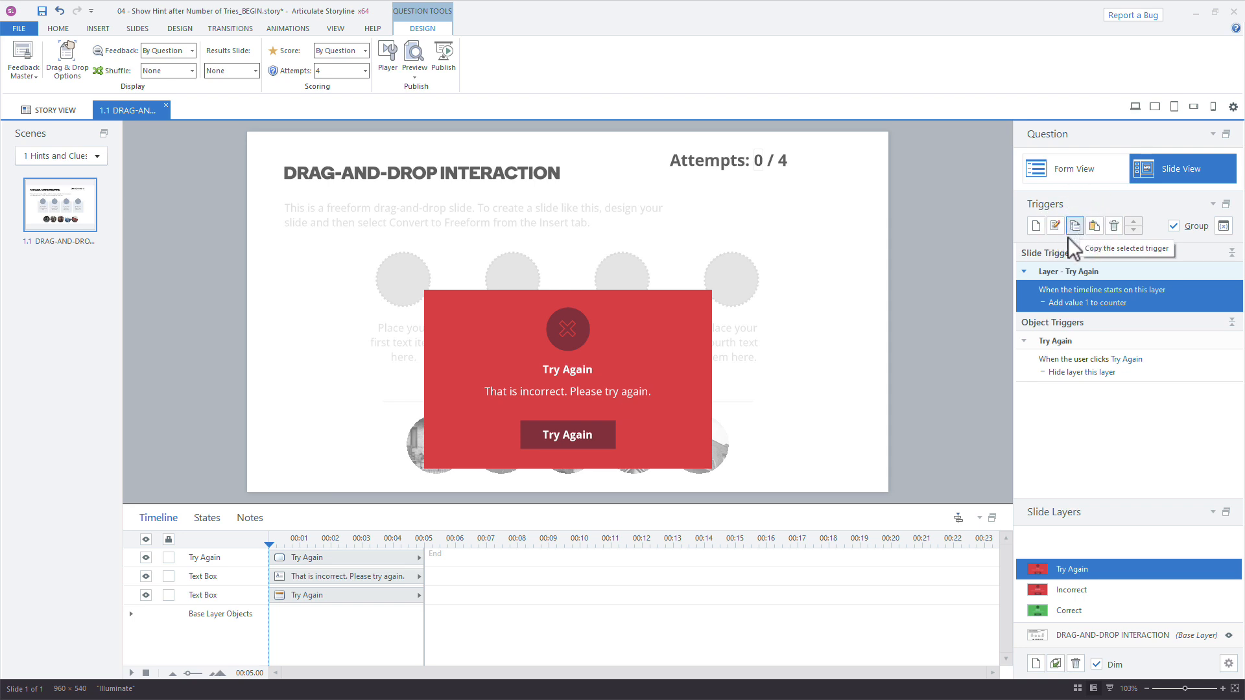
left_click(1088, 591)
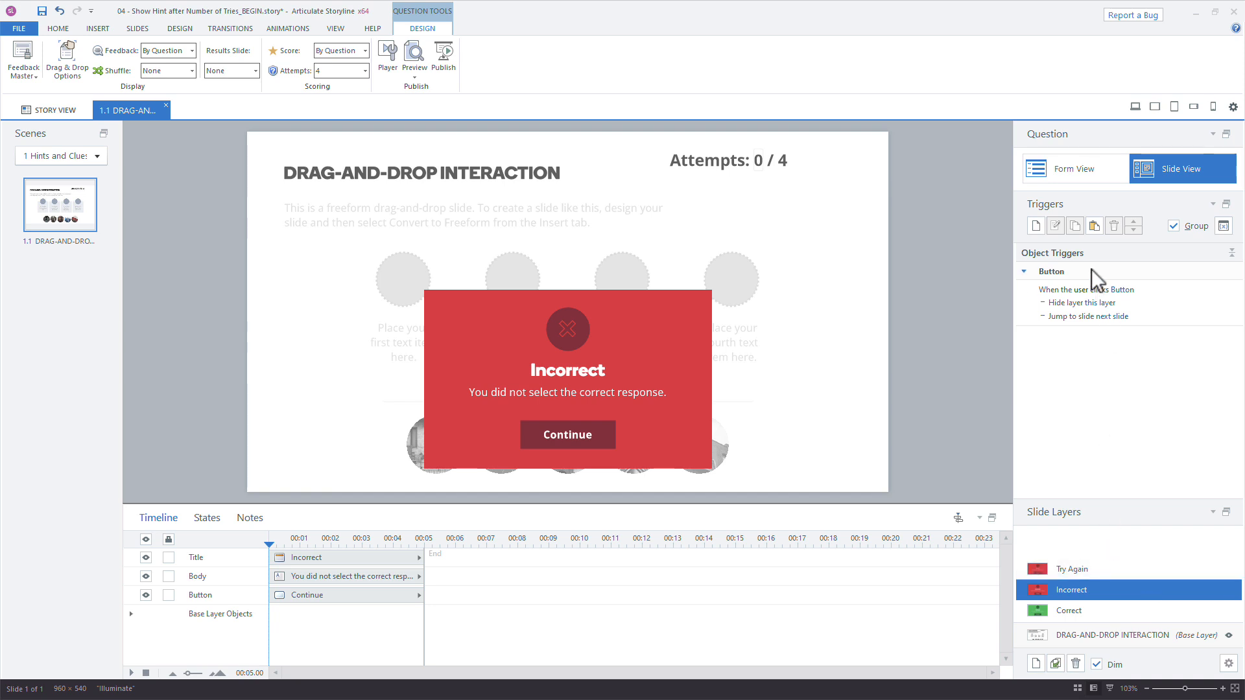
left_click(1096, 225)
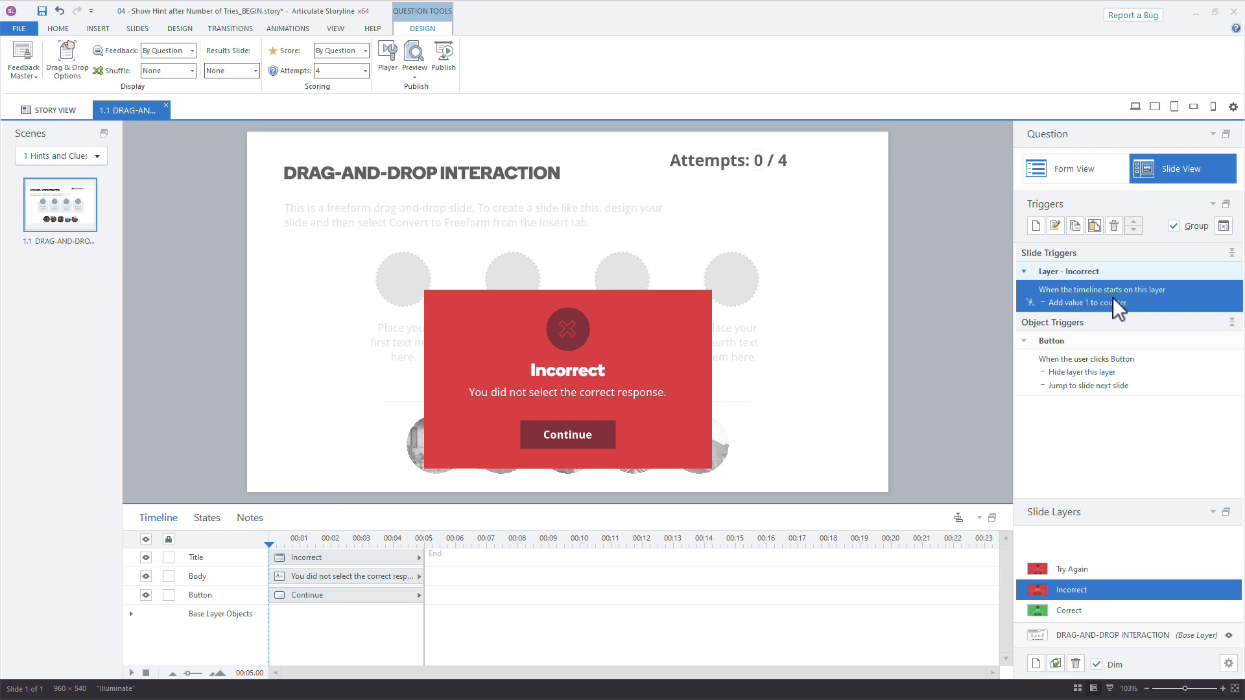
Check the counter variable's default value without changing it, and review the Try Again and Incorrect layers.
left_click(1087, 639)
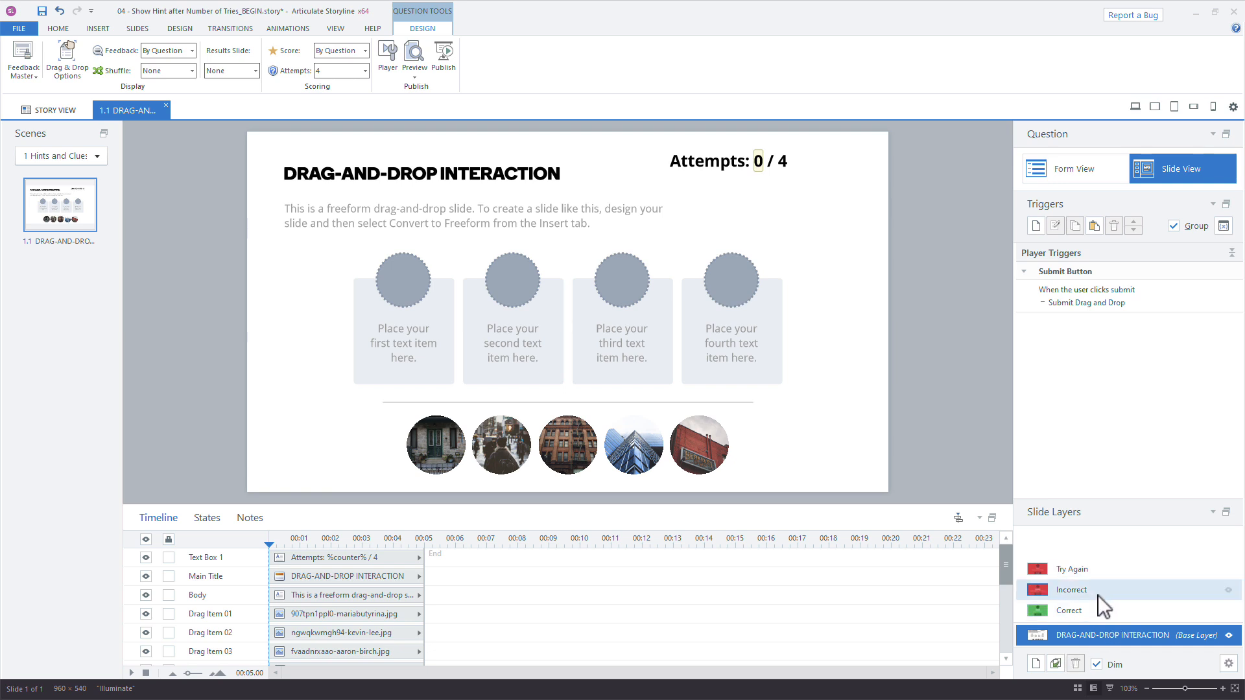
left_click(1224, 226)
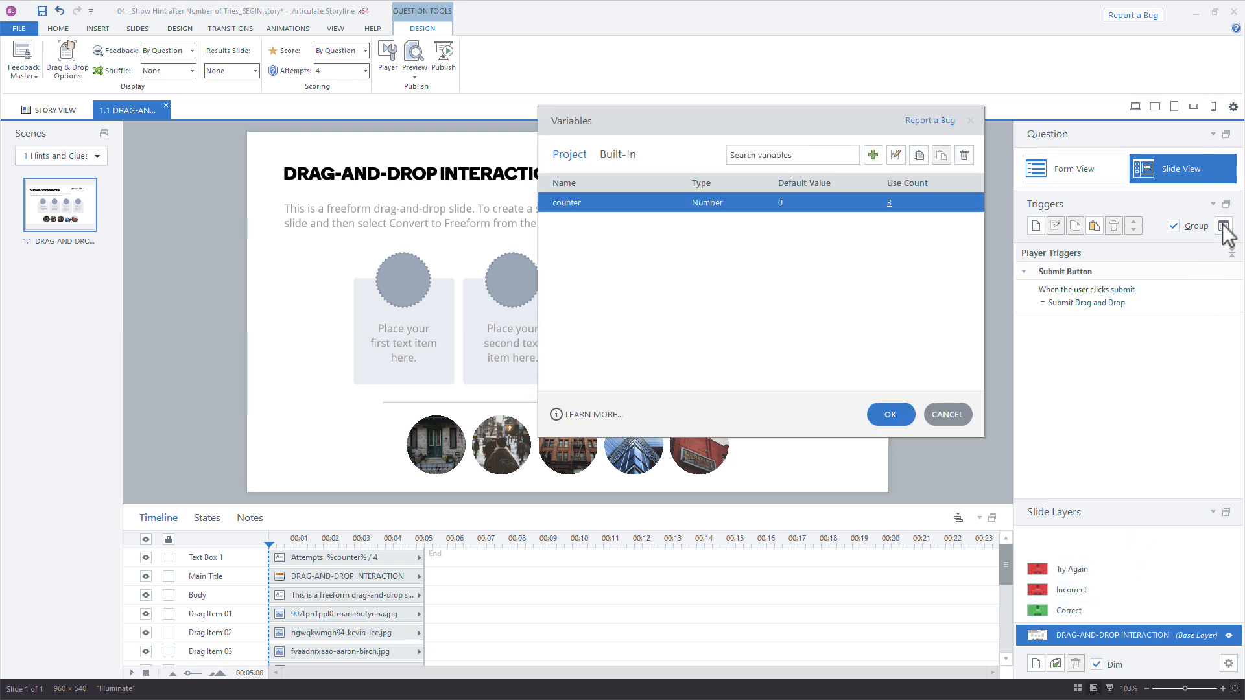
left_click(781, 205)
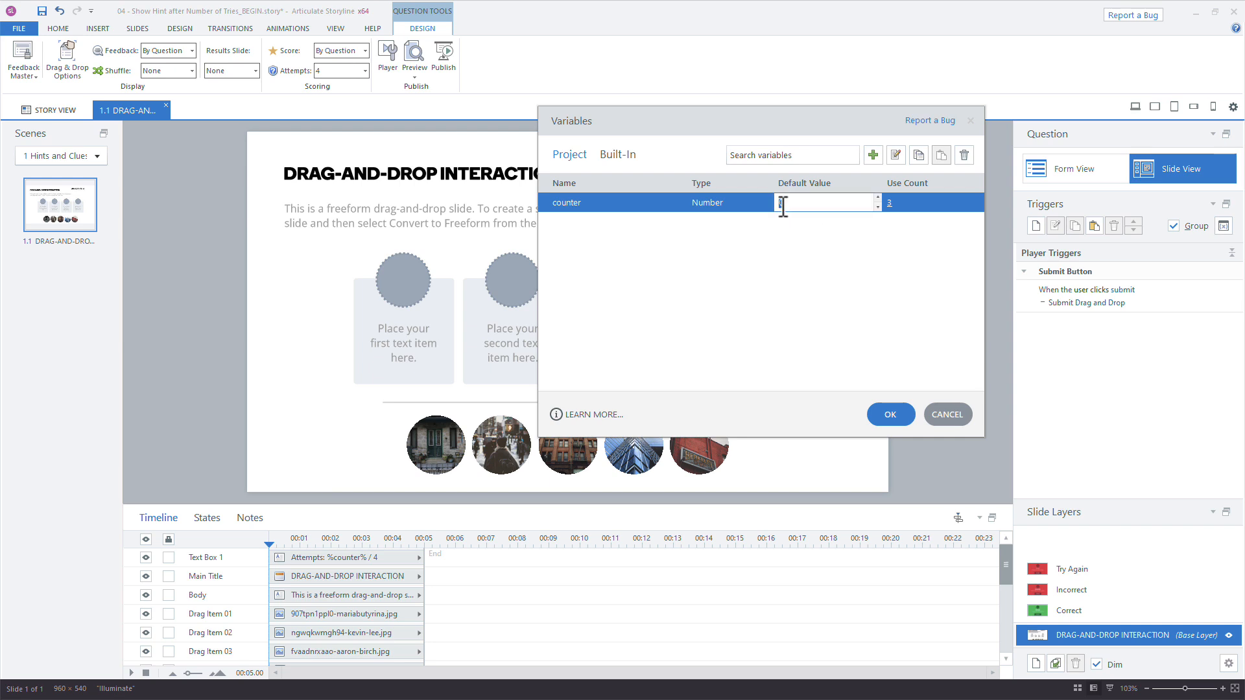
left_click(944, 418)
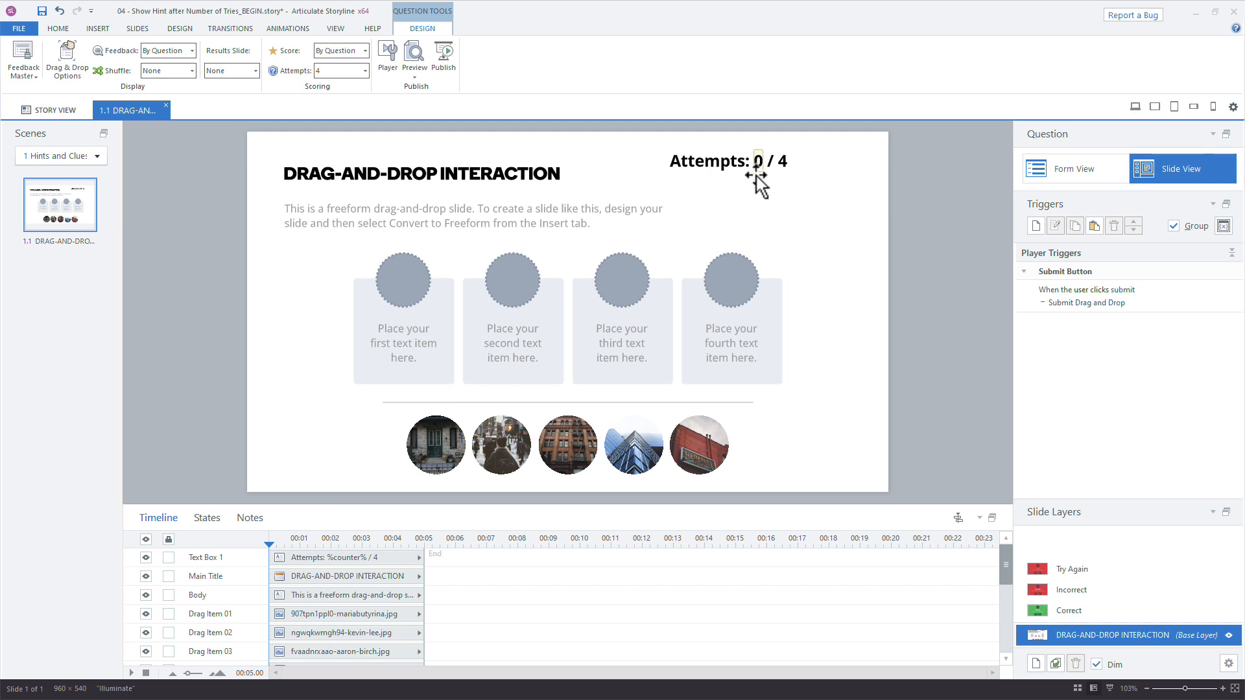
left_click(1070, 571)
left_click(1102, 589)
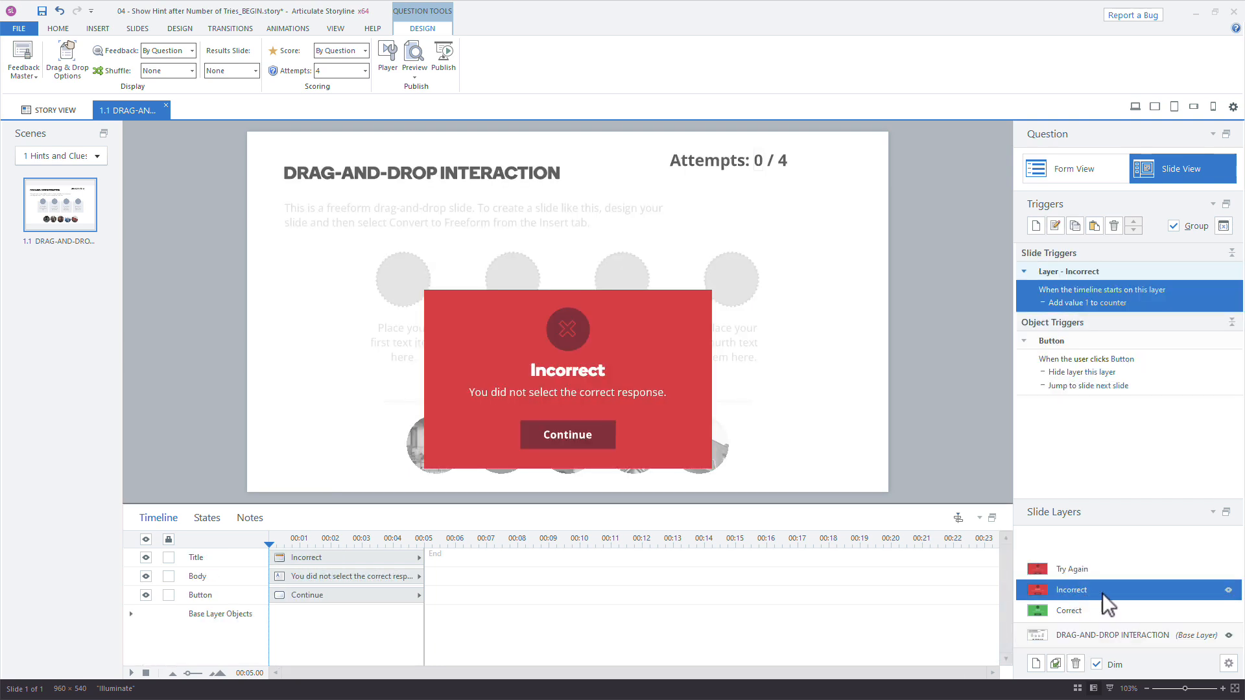
Preview the slide with the red-building image on the fourth target, submit it incorrectly four times to test the attempts counter, and exit.
key("F12")
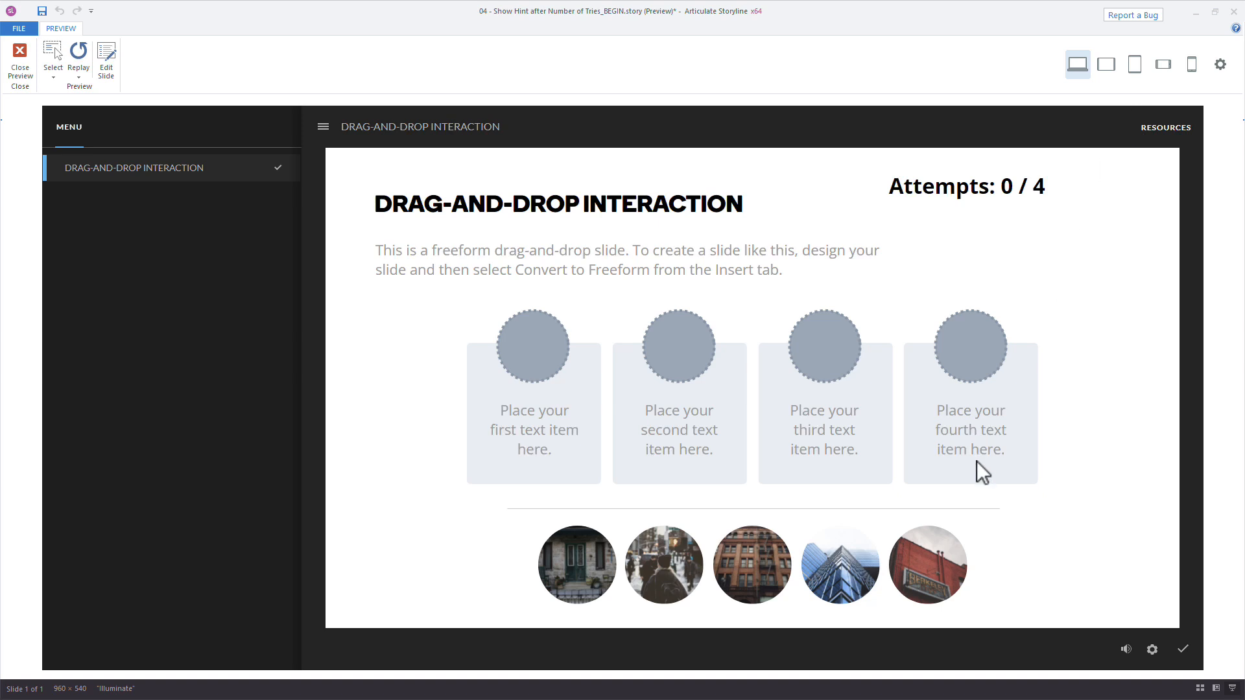
left_click_drag(937, 544, 979, 325)
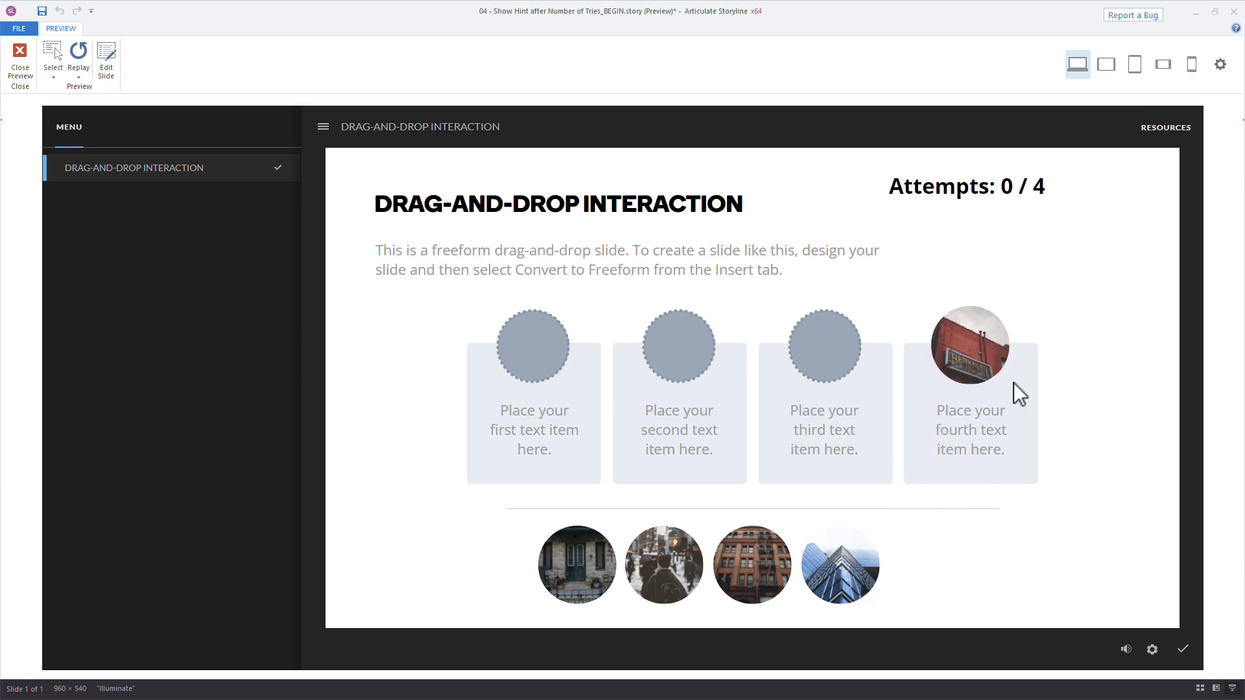
left_click(1183, 650)
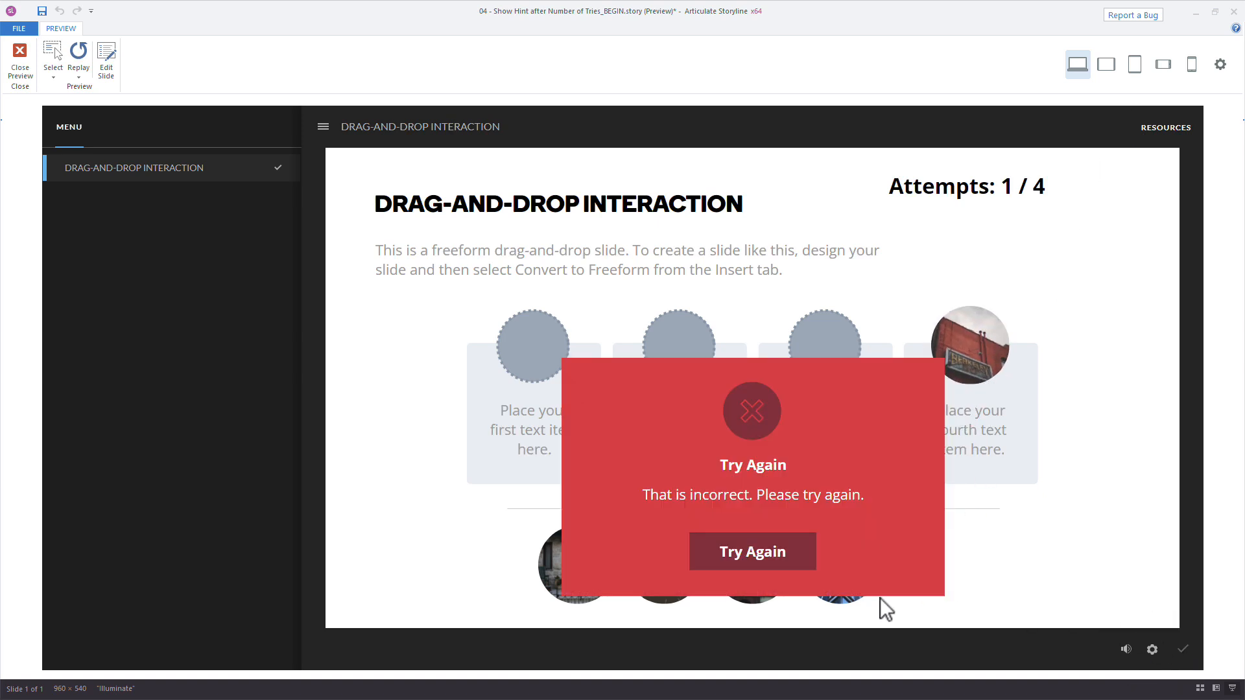
left_click(773, 562)
left_click(1182, 650)
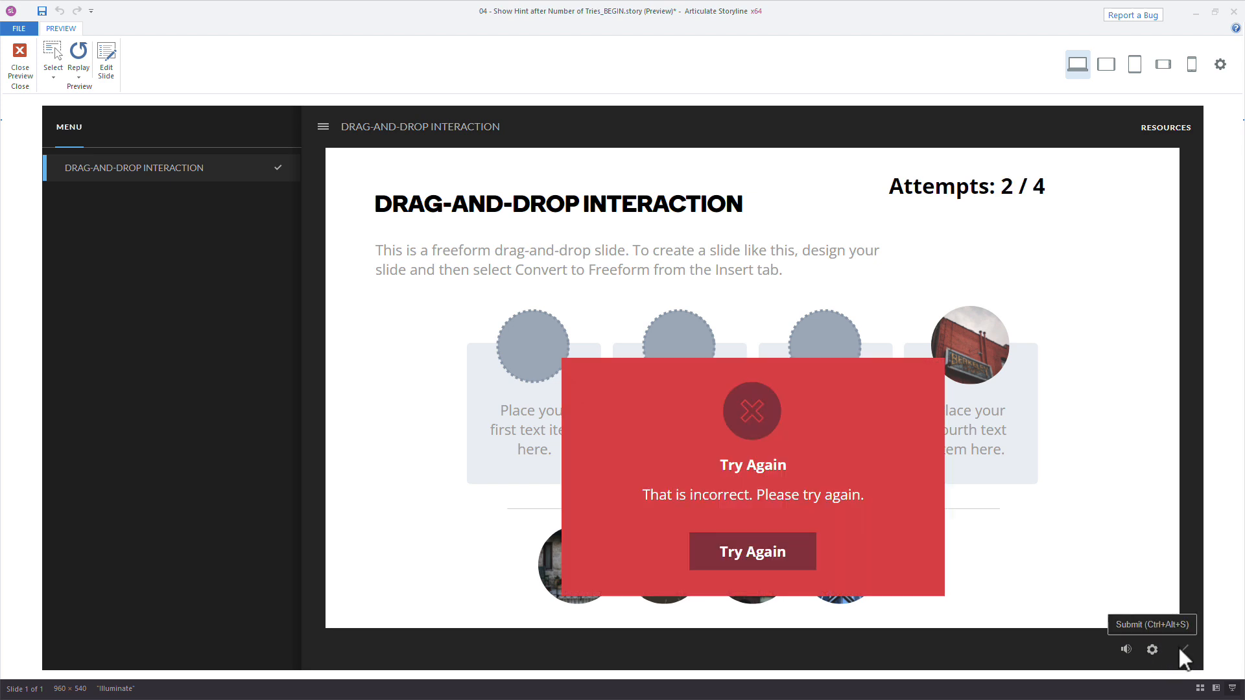
left_click(790, 563)
left_click(1181, 648)
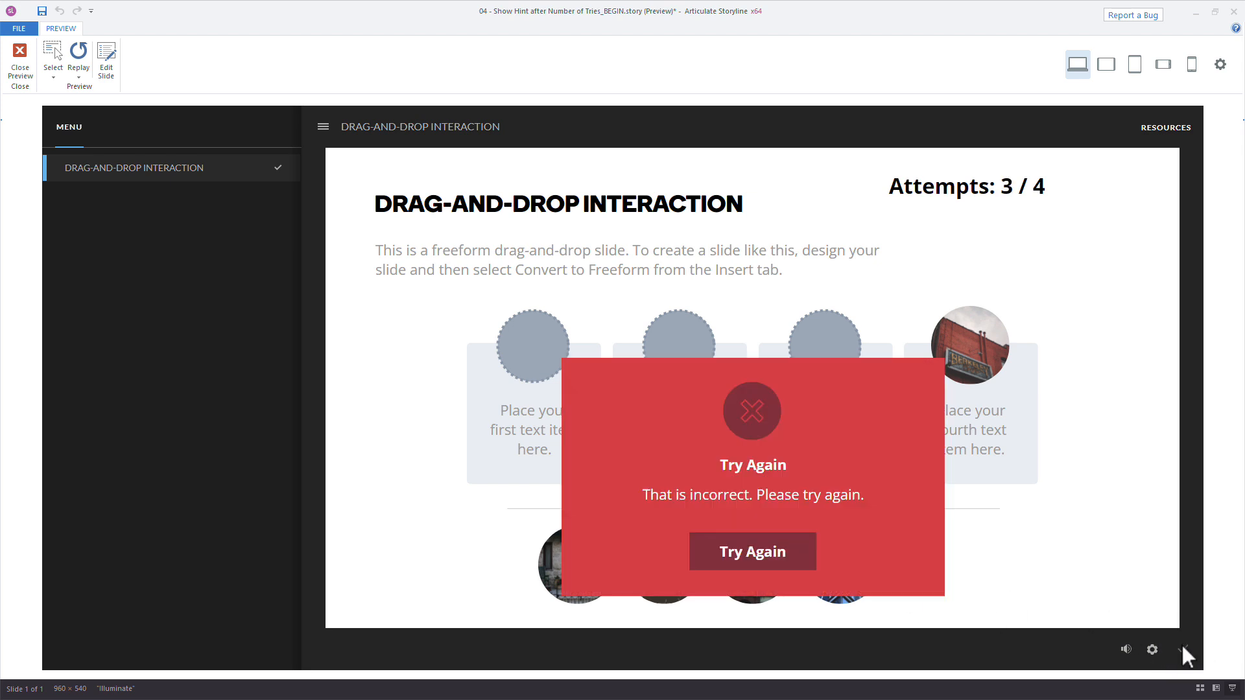
left_click(746, 556)
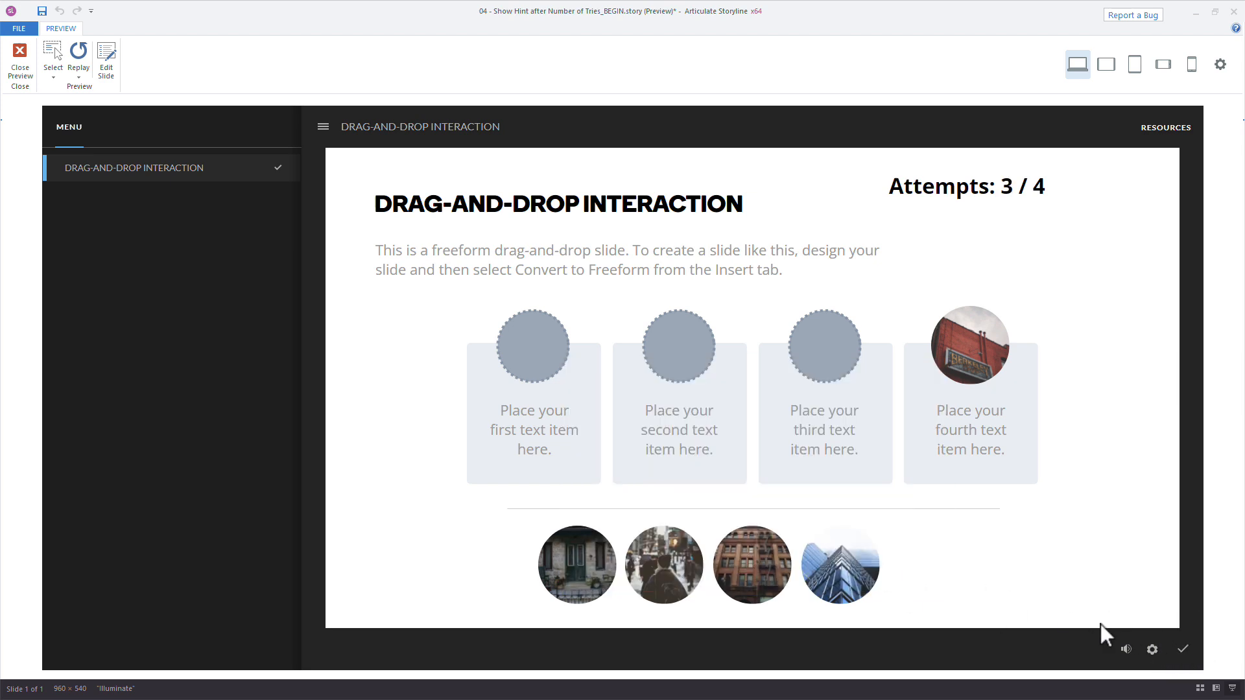
left_click(1182, 650)
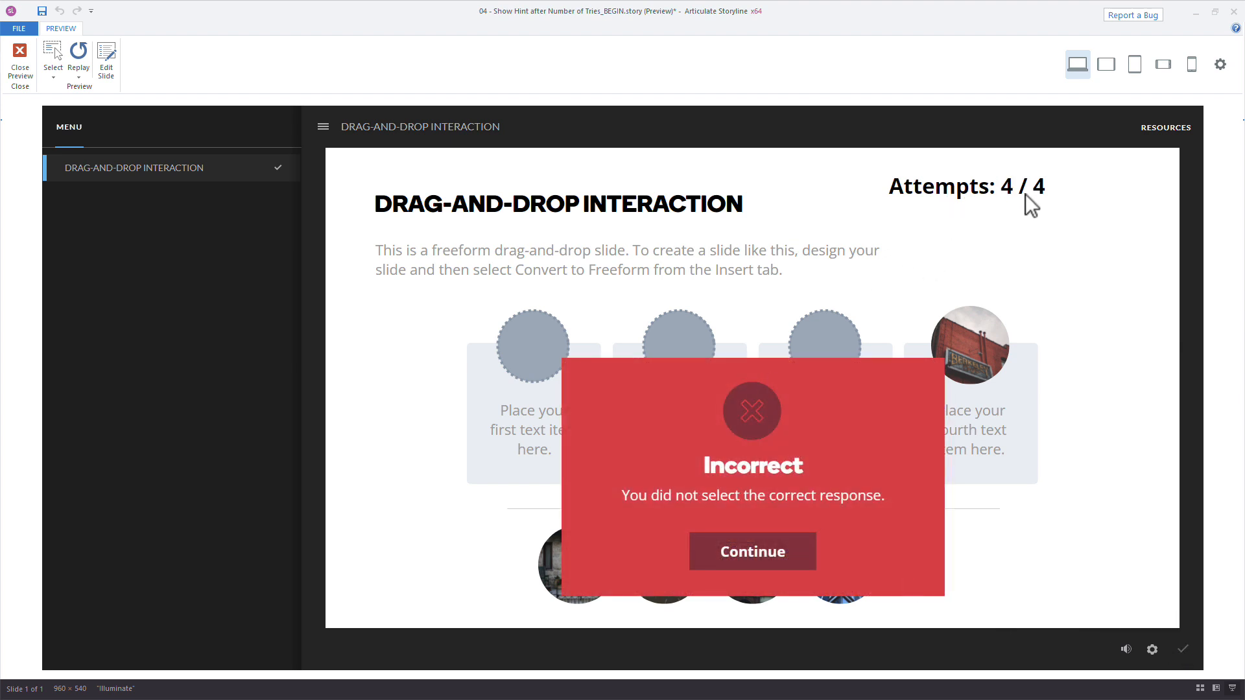
key("Escape")
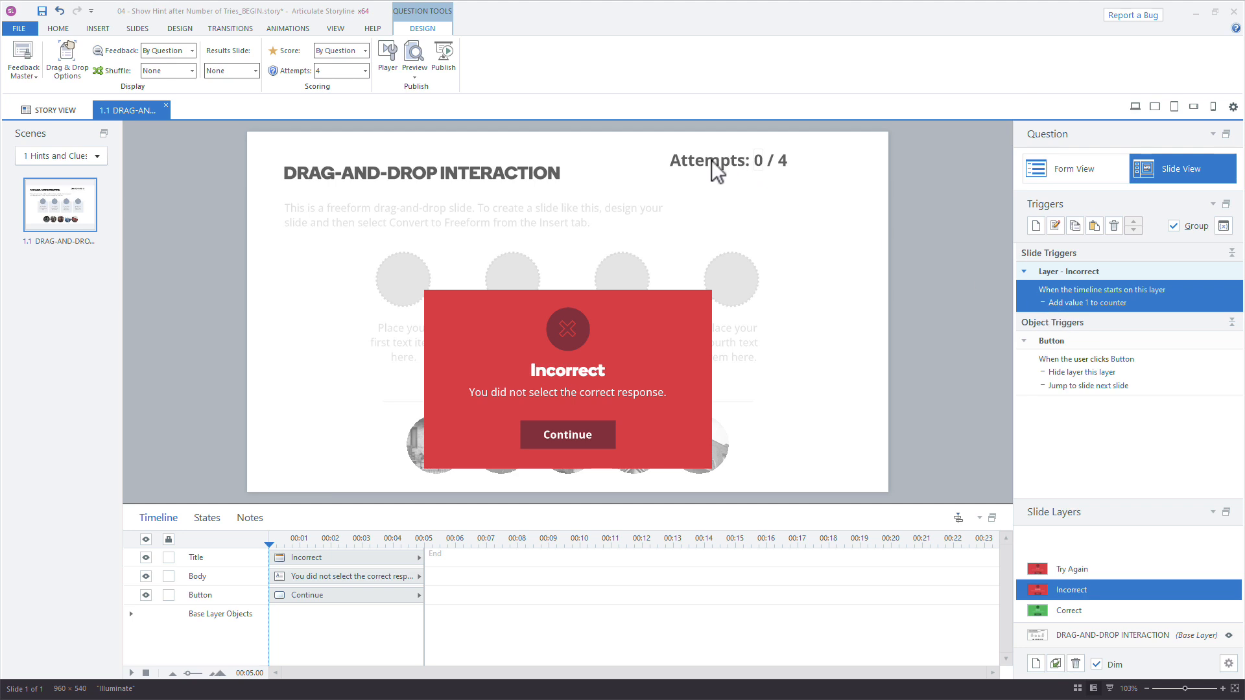
Remove the "/ 4" from the attempts text box on the base layer, keeping only the counter reference.
left_click(1102, 610)
left_click(1100, 632)
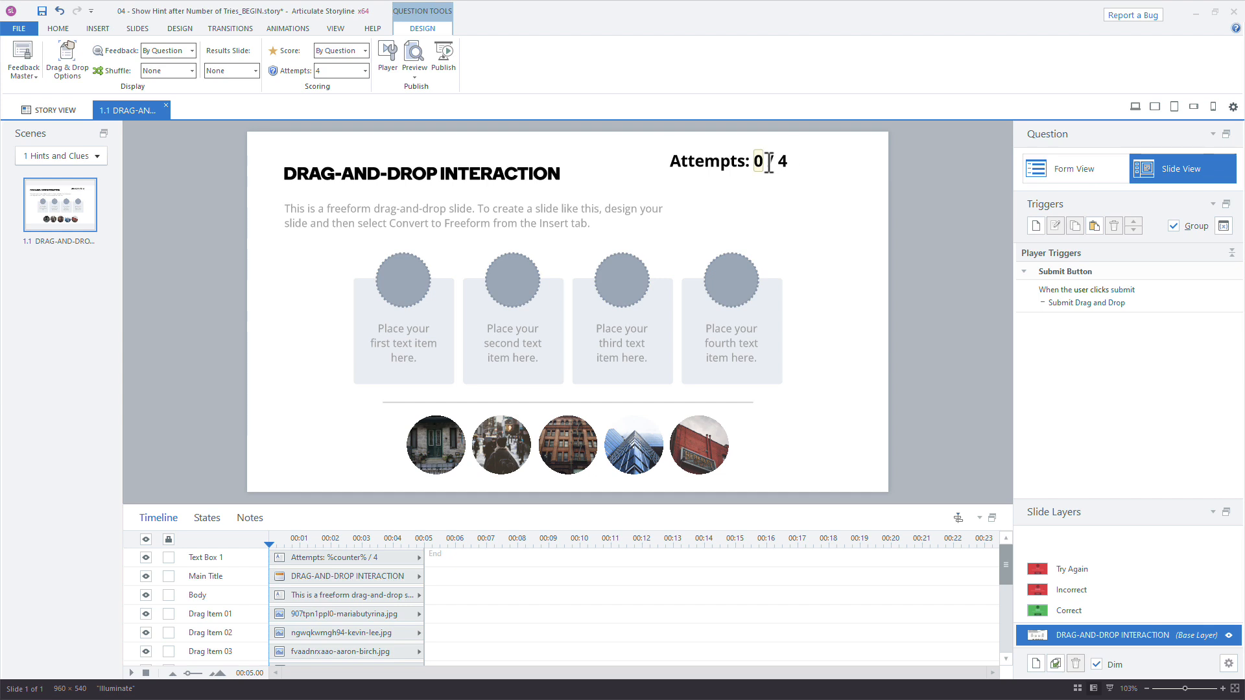
left_click(768, 162)
left_click(763, 175)
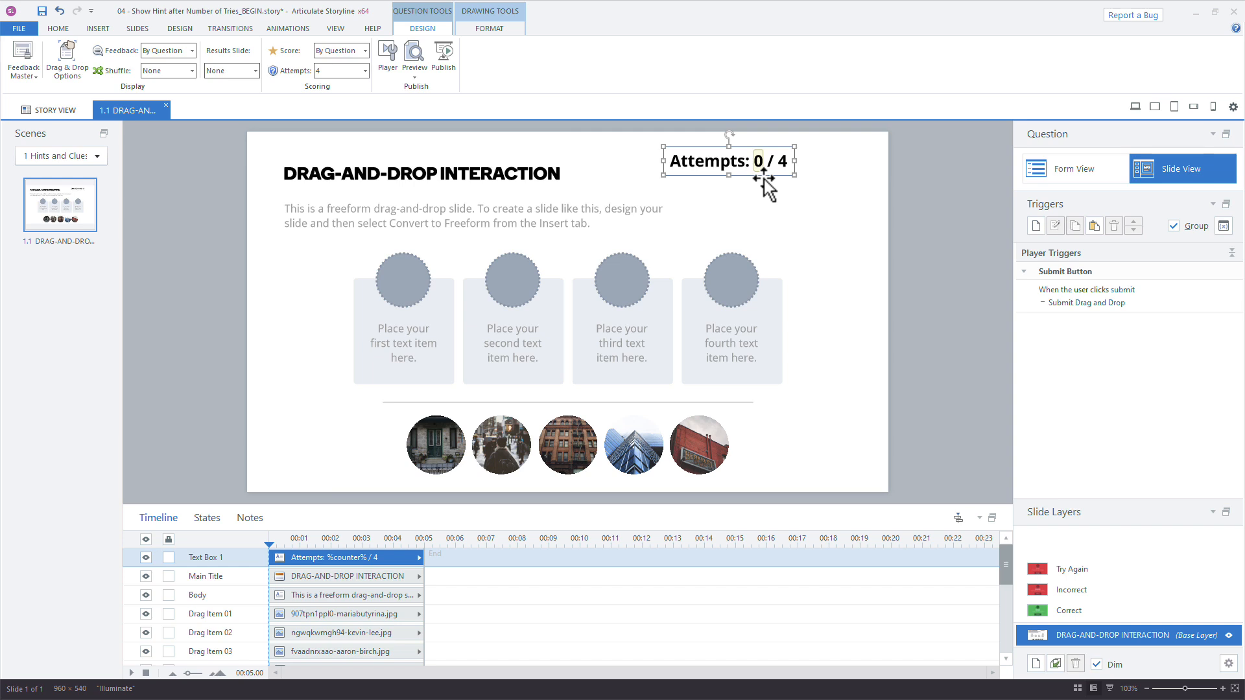
left_click_drag(765, 162, 788, 162)
key("BackSpace")
Set the default value of the counter variable to 4.
left_click(1224, 226)
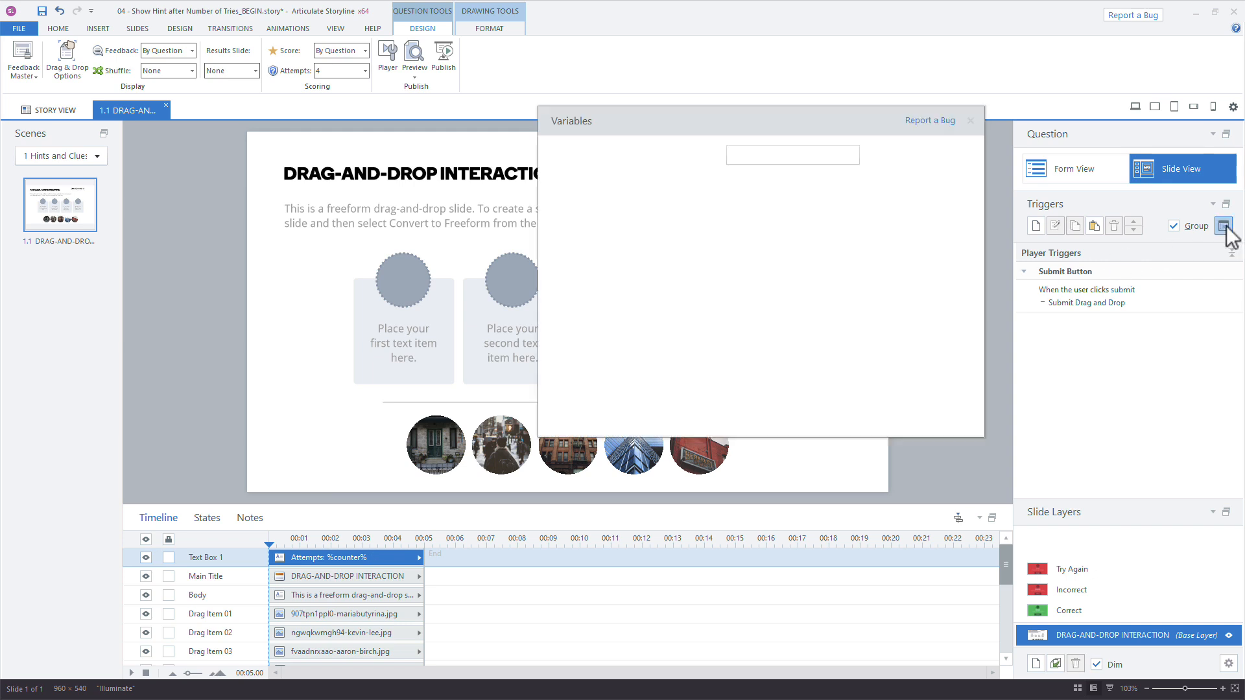
left_click(784, 204)
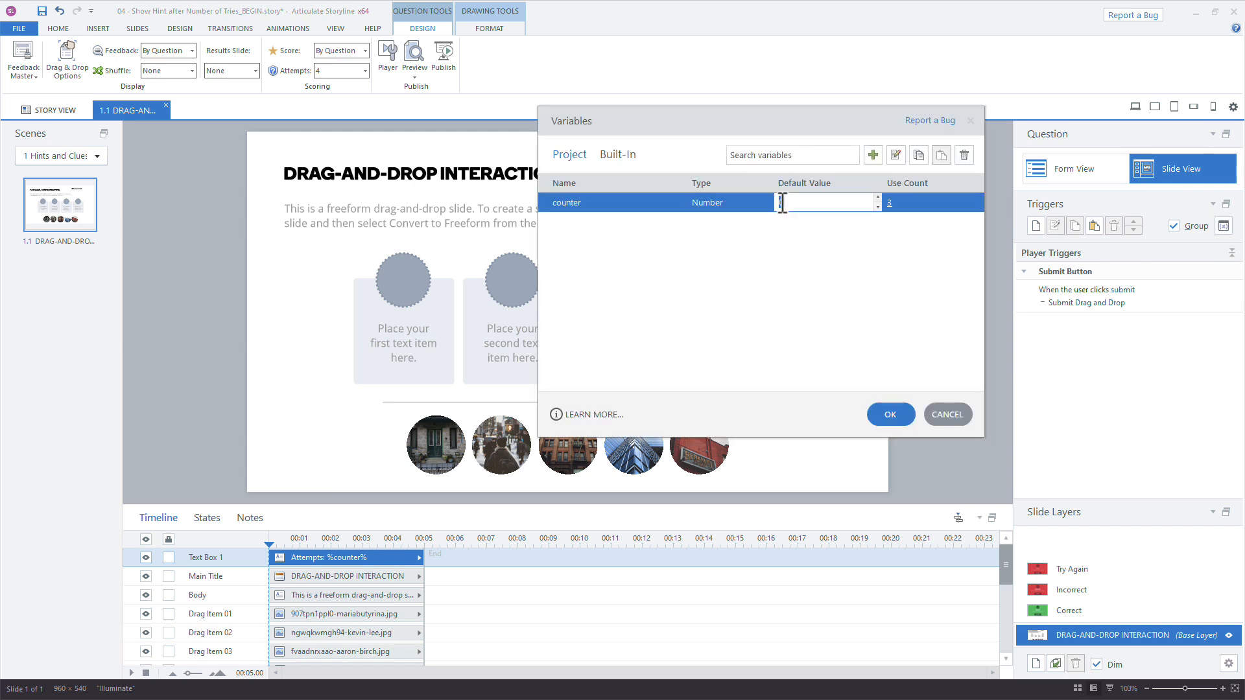
type("4")
left_click(888, 414)
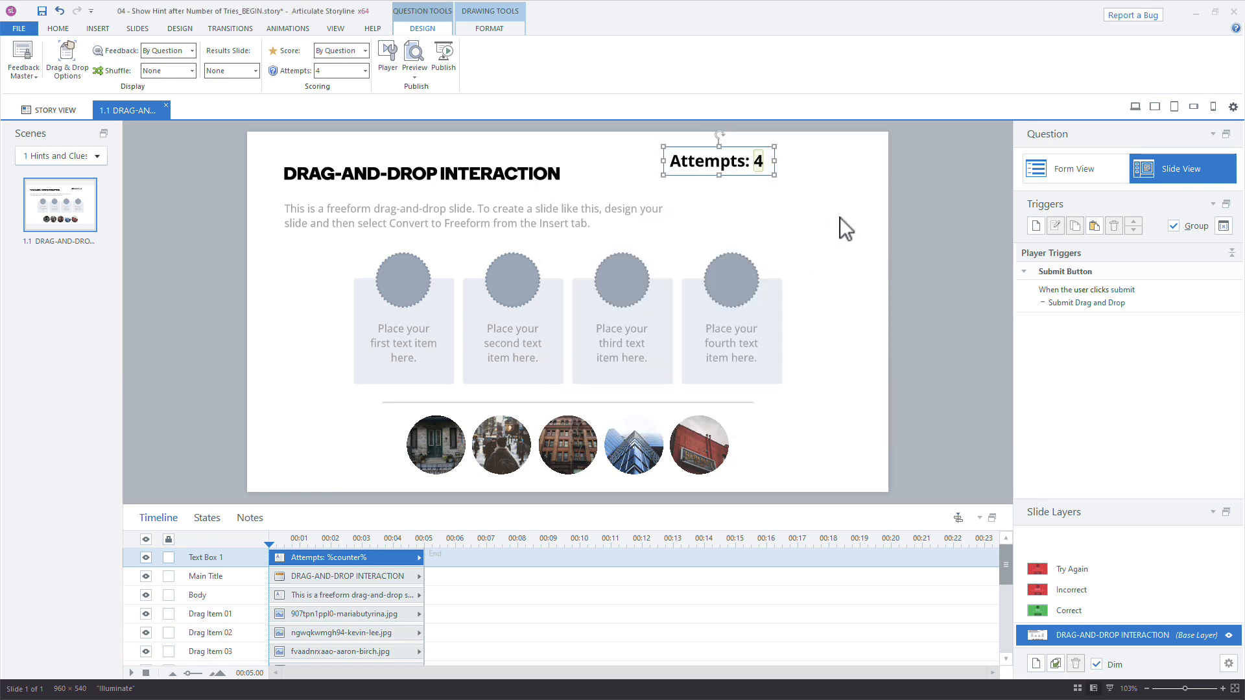
On the Try Again layer, change the timeline-start trigger to subtract 1 from the counter variable.
left_click(1072, 570)
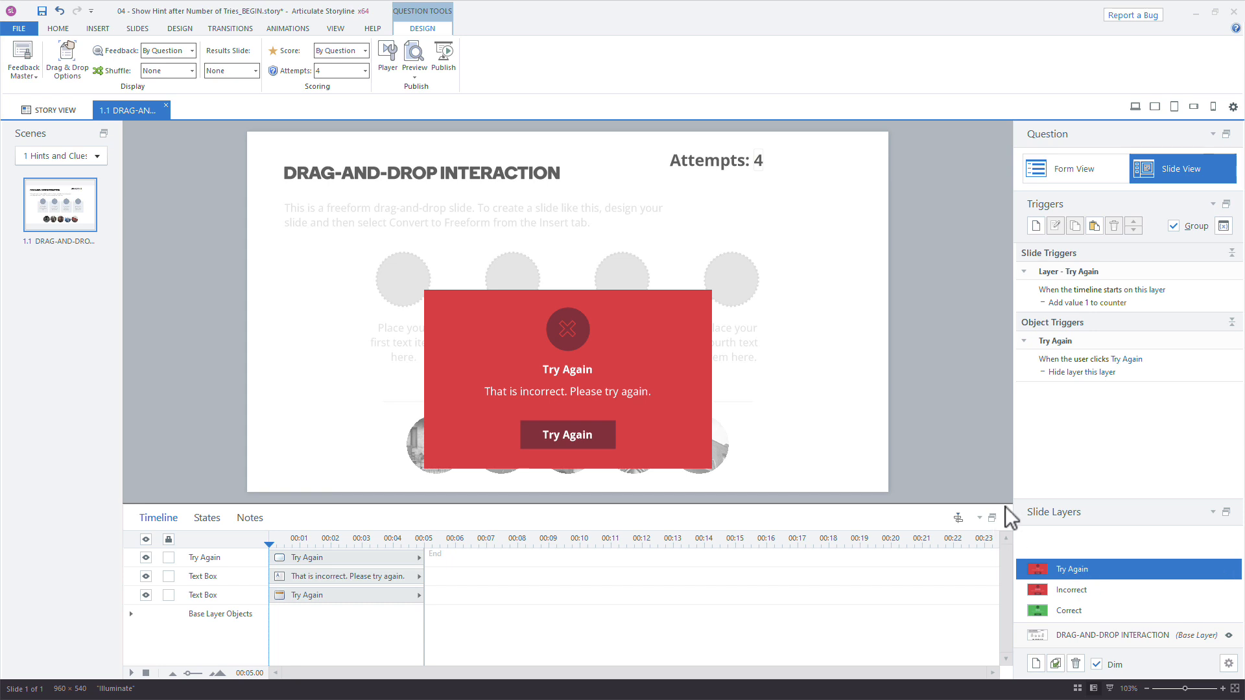
left_click(1055, 309)
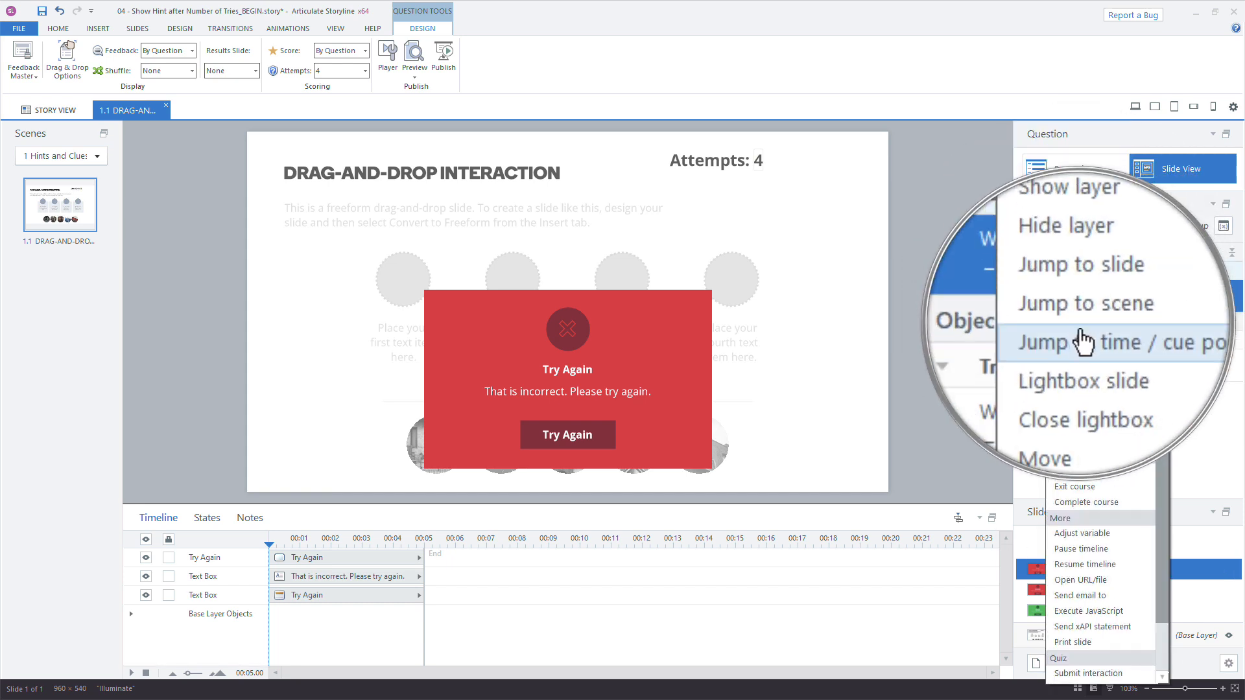
key("Escape")
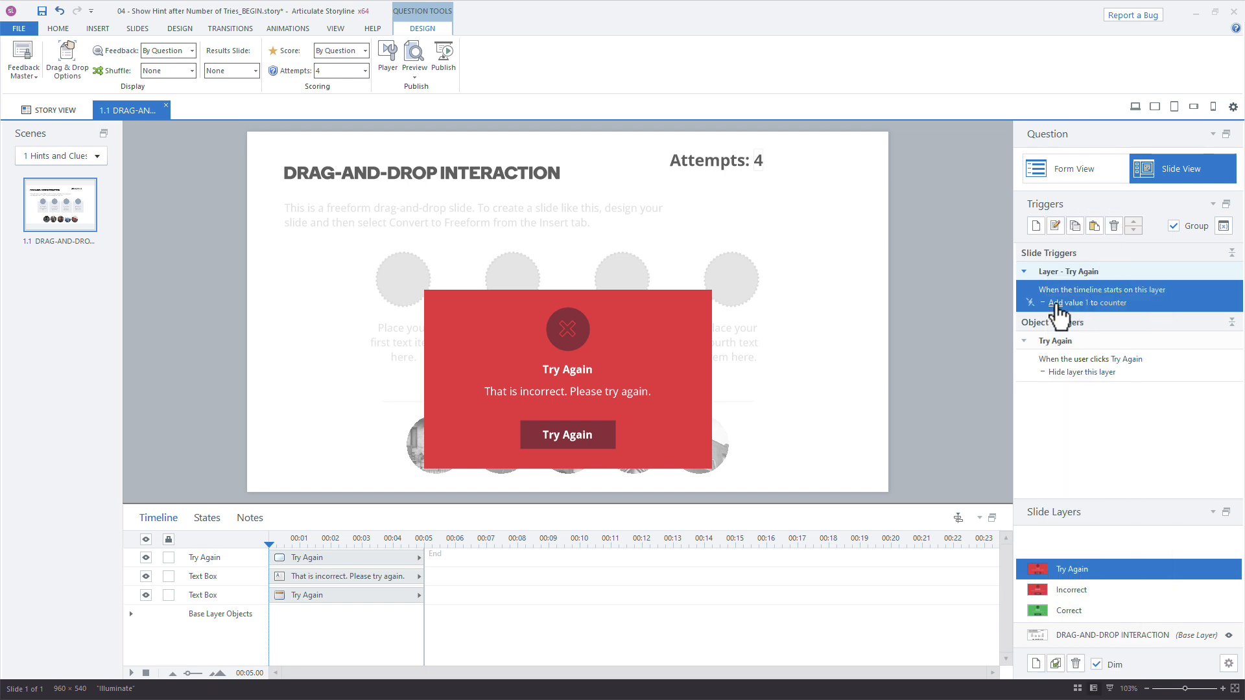
left_click(1057, 309)
scroll(1103, 254, "up", 1)
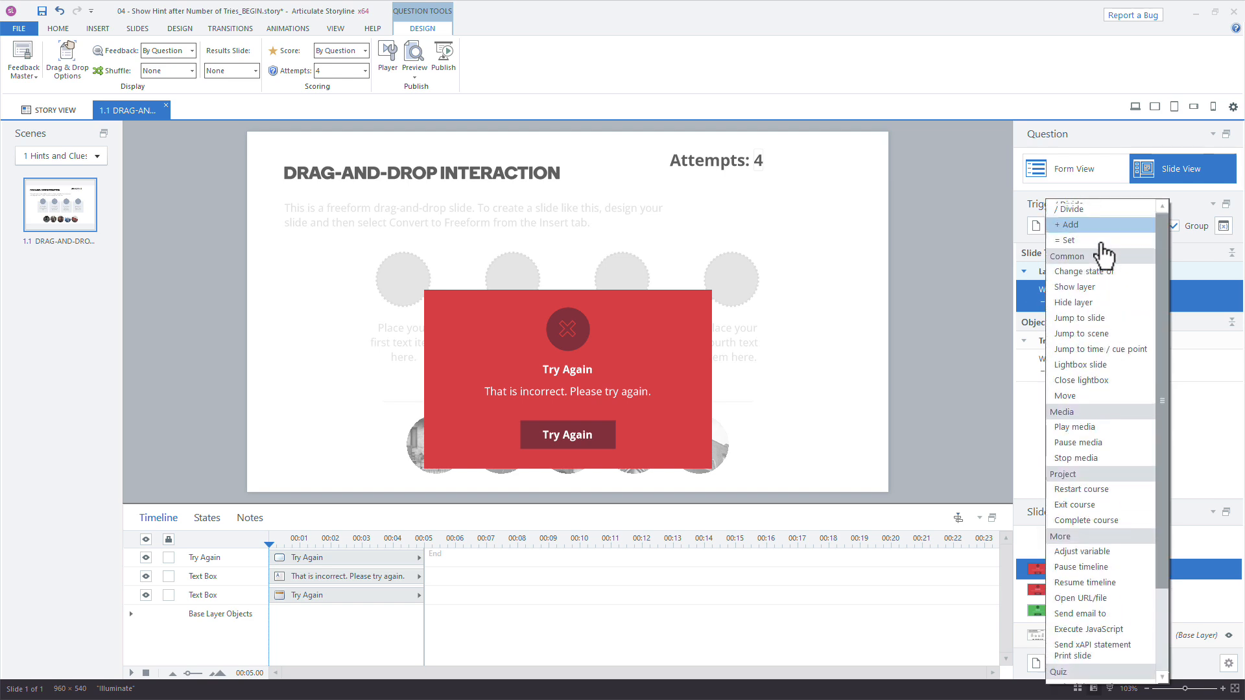
scroll(1102, 254, "up", 1)
left_click(1100, 212)
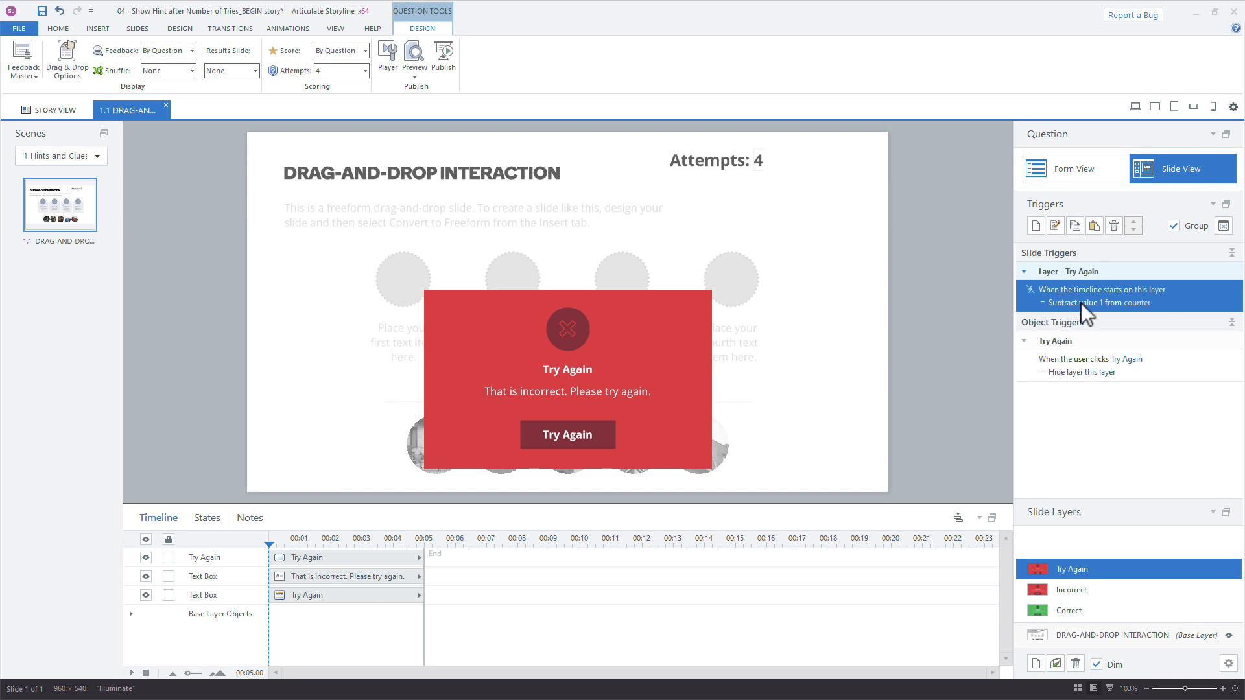
On the Incorrect layer, change the timeline-start trigger to subtract 1 from the counter variable.
left_click(1087, 586)
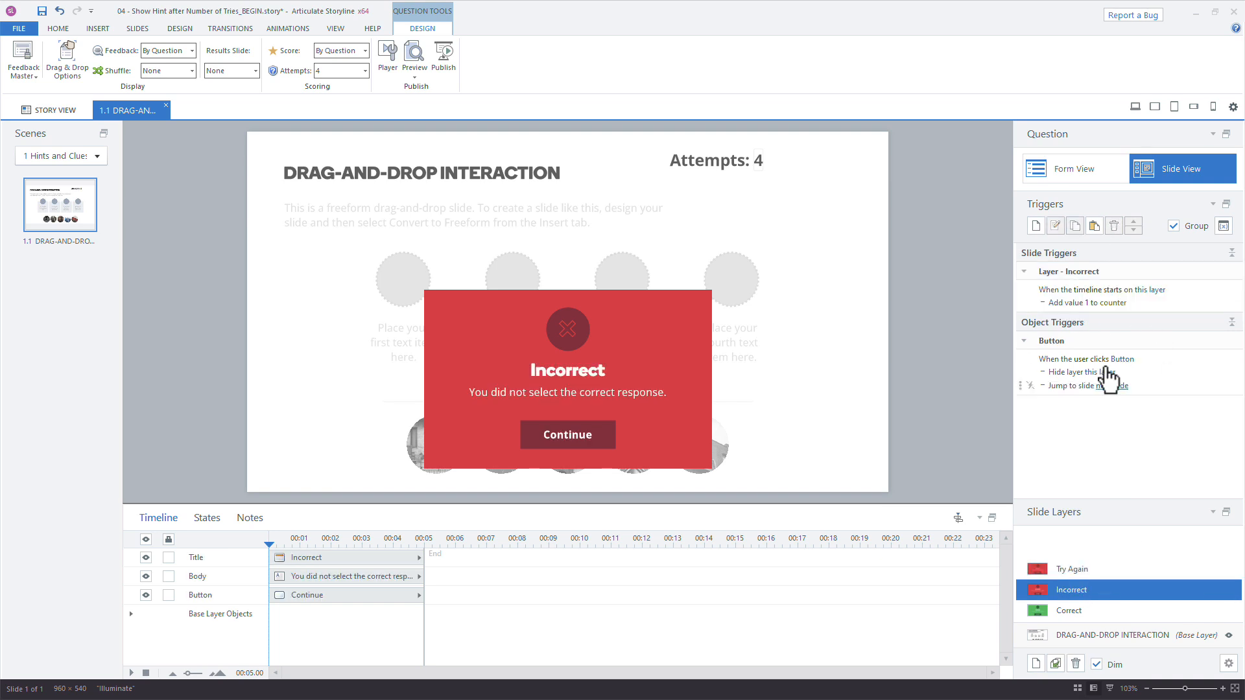
left_click(1057, 302)
scroll(1092, 250, "up", 1)
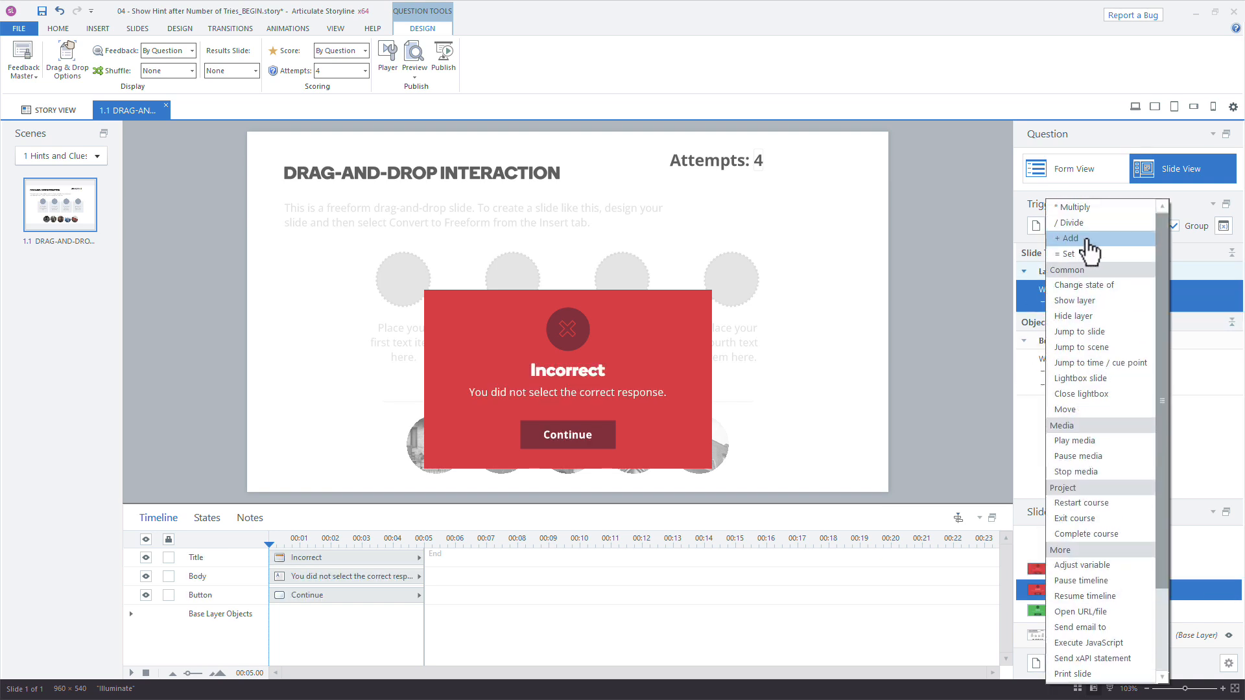
scroll(1091, 250, "up", 1)
left_click(1094, 208)
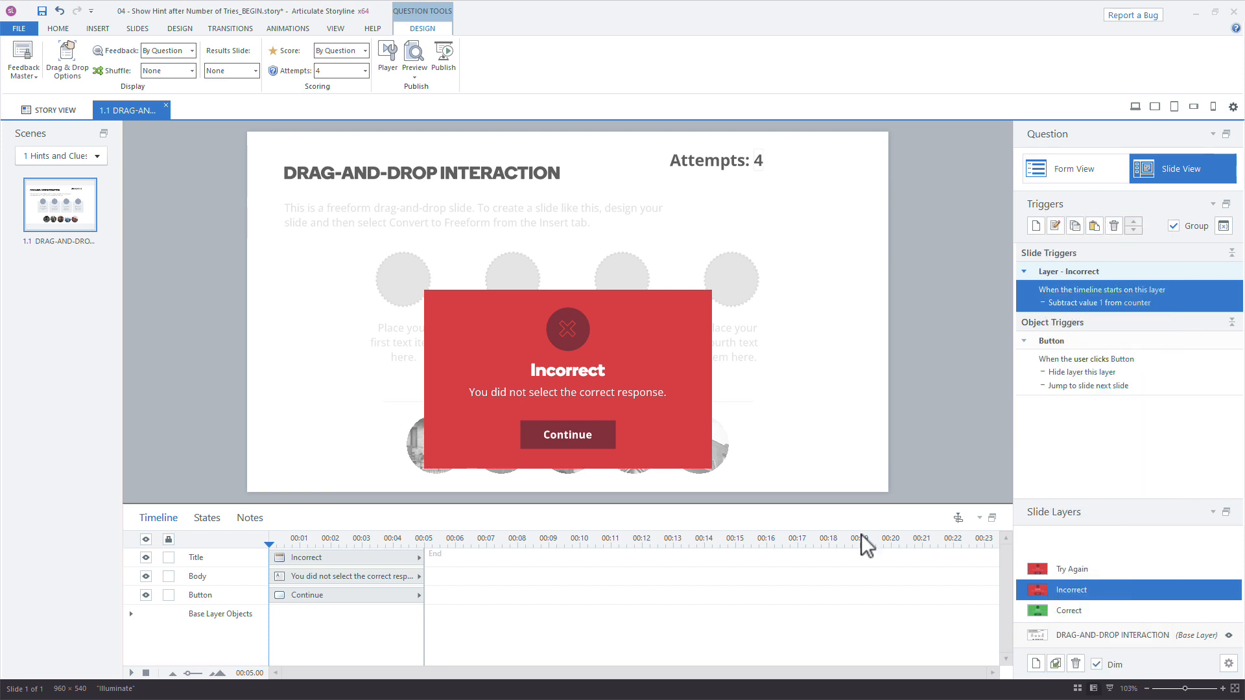
Preview the slide with the red-building image on the fourth target, submit it incorrectly four times to test the countdown, and exit.
left_click(1136, 107)
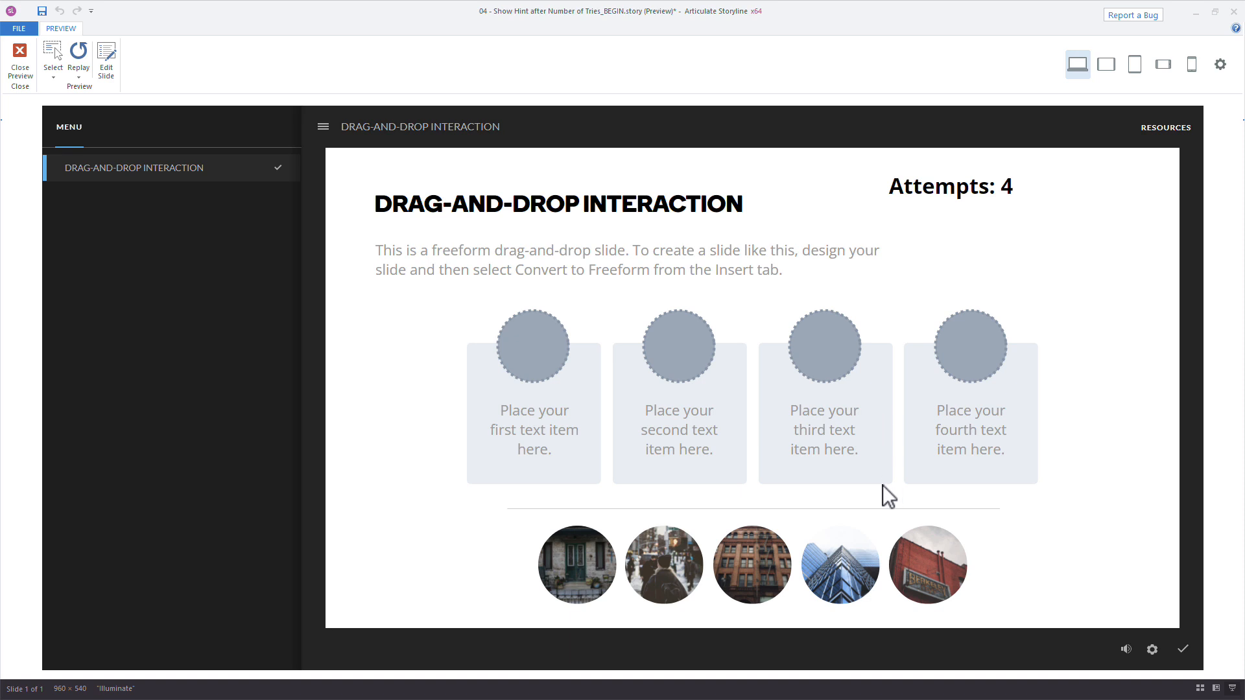
left_click_drag(928, 565, 959, 356)
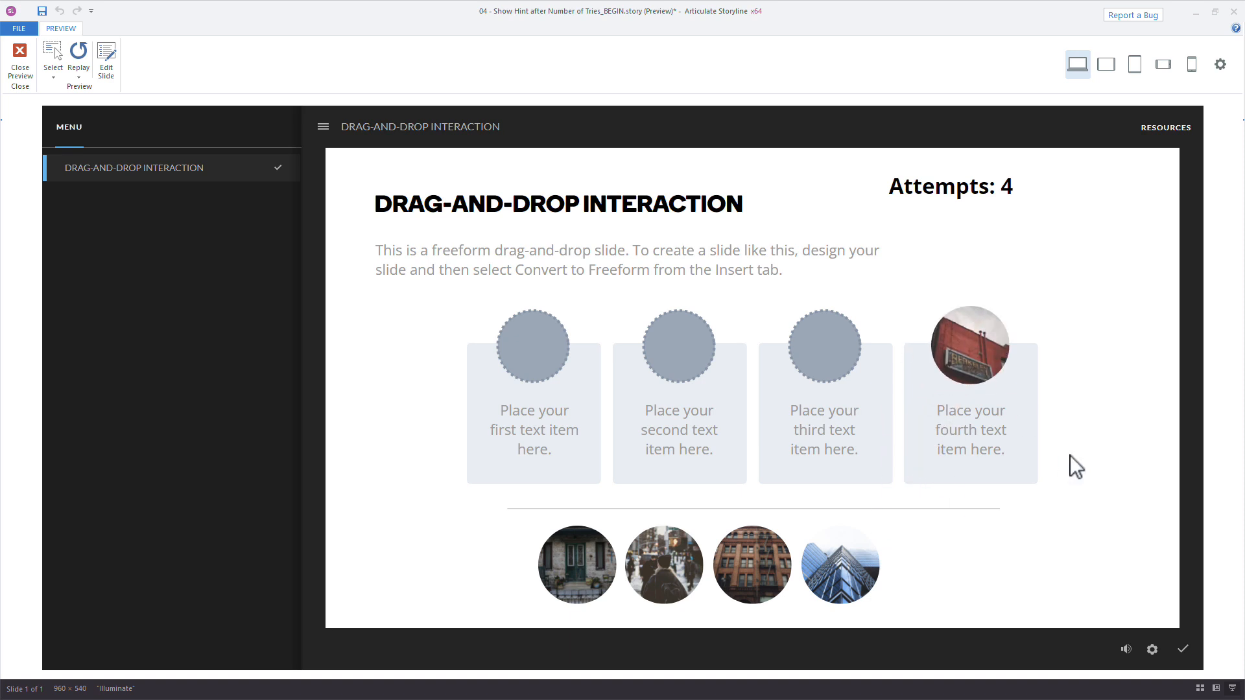
left_click(1183, 651)
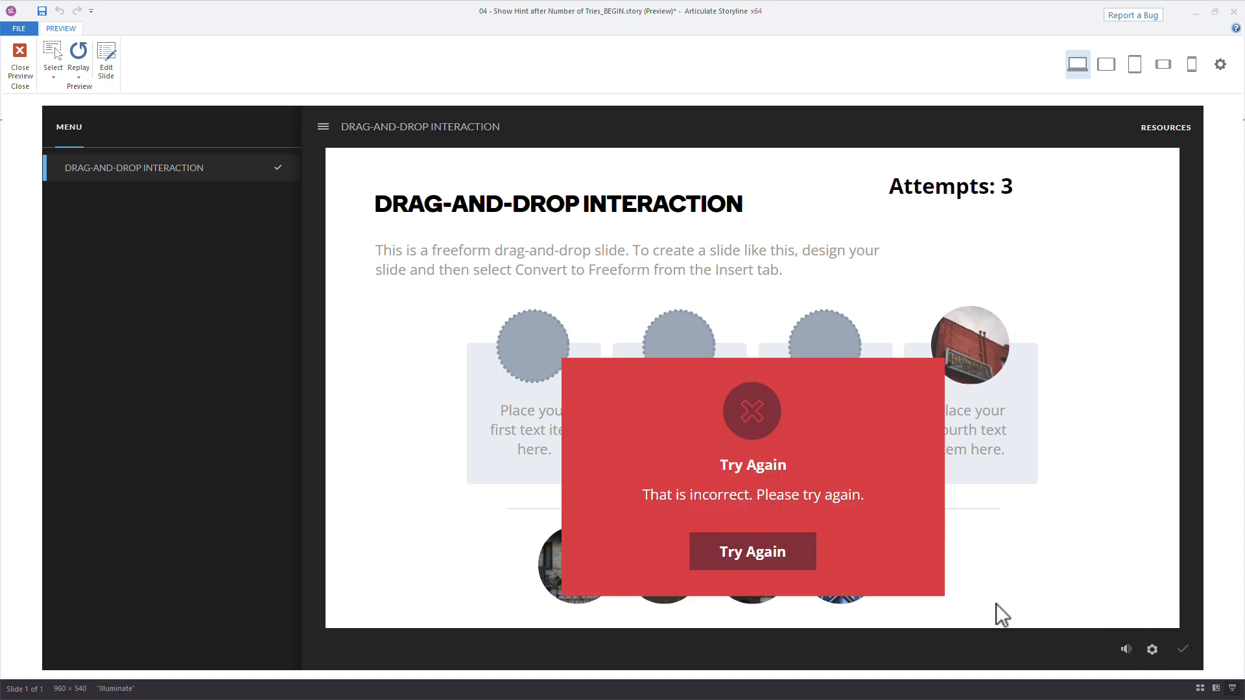
left_click(799, 566)
left_click(1184, 650)
left_click(804, 552)
left_click(1183, 650)
left_click(786, 563)
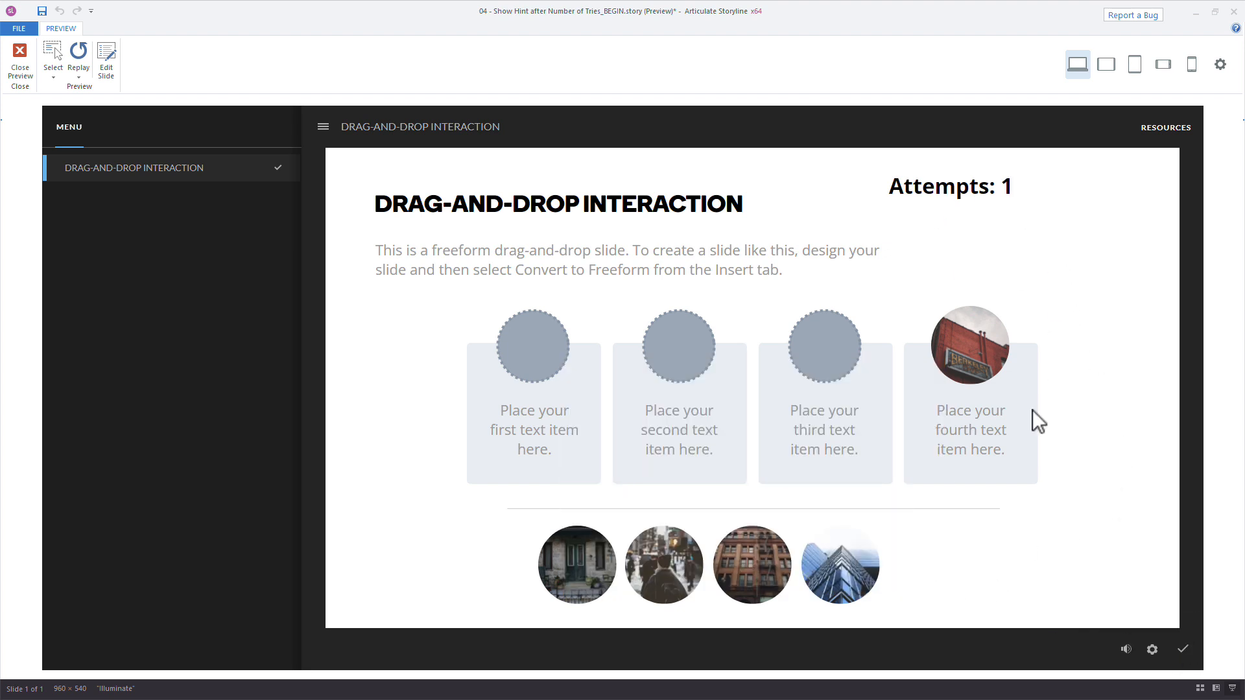
left_click(1183, 650)
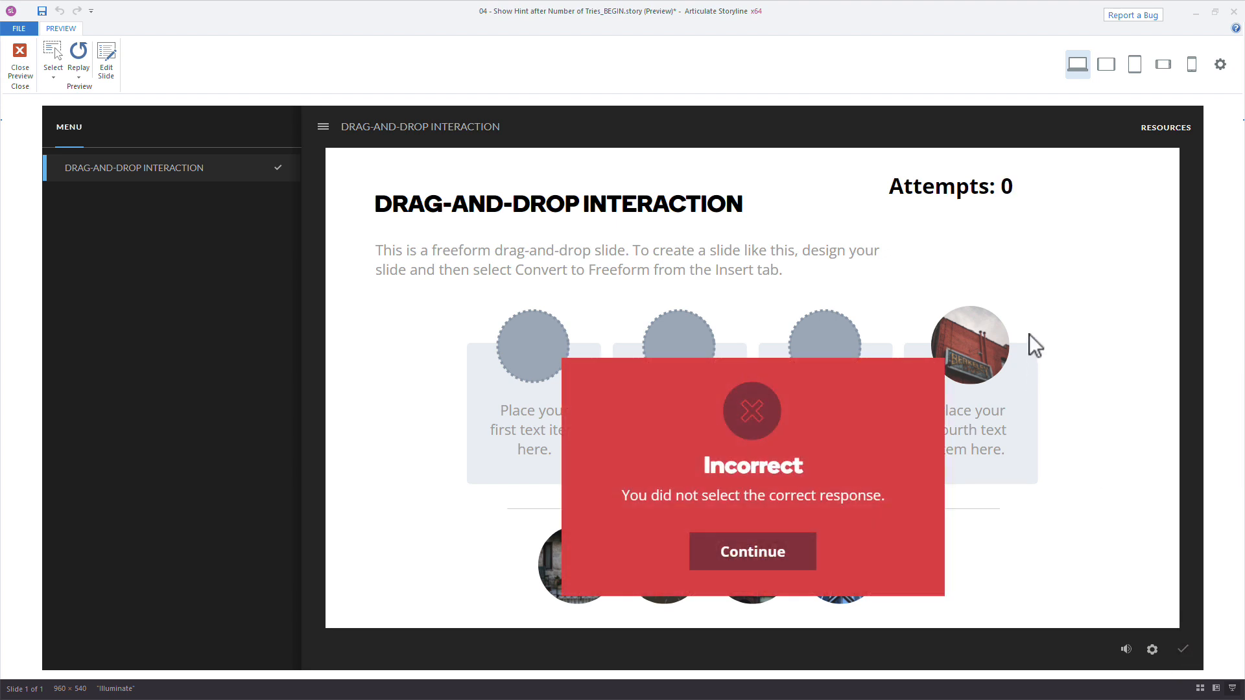
key("Escape")
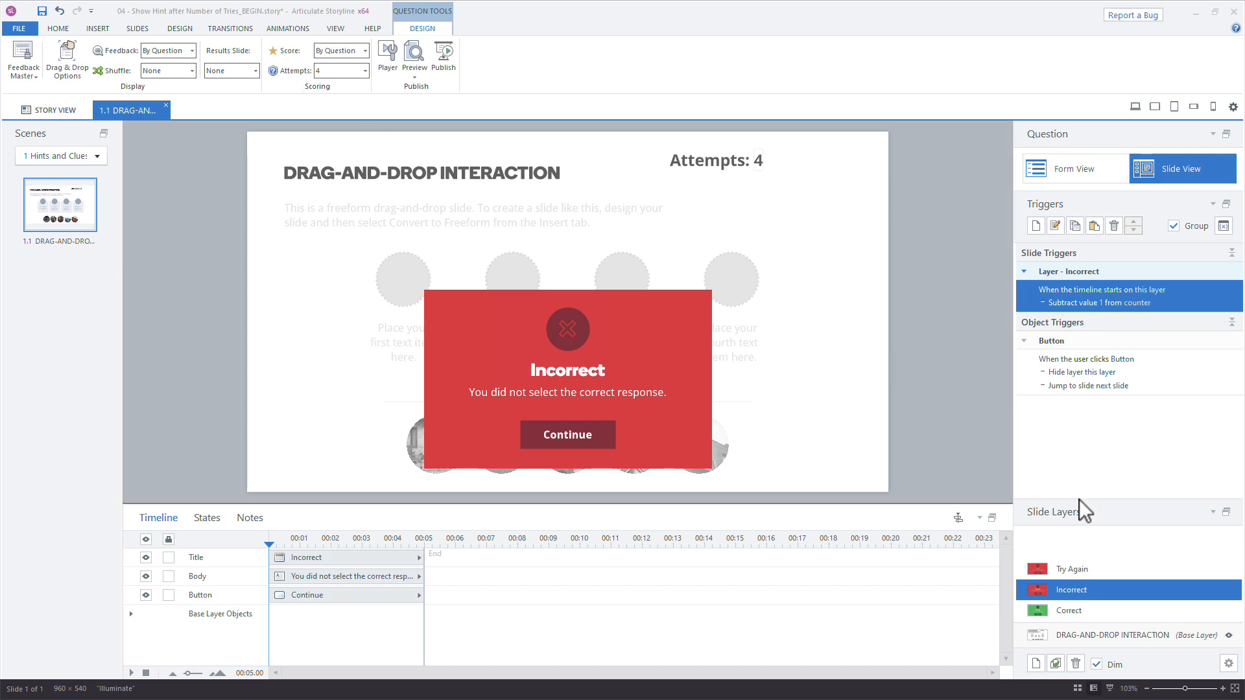
Add a slide layer named Hint and apply the Hint Feedback layout to it.
left_click_drag(1076, 504, 1080, 469)
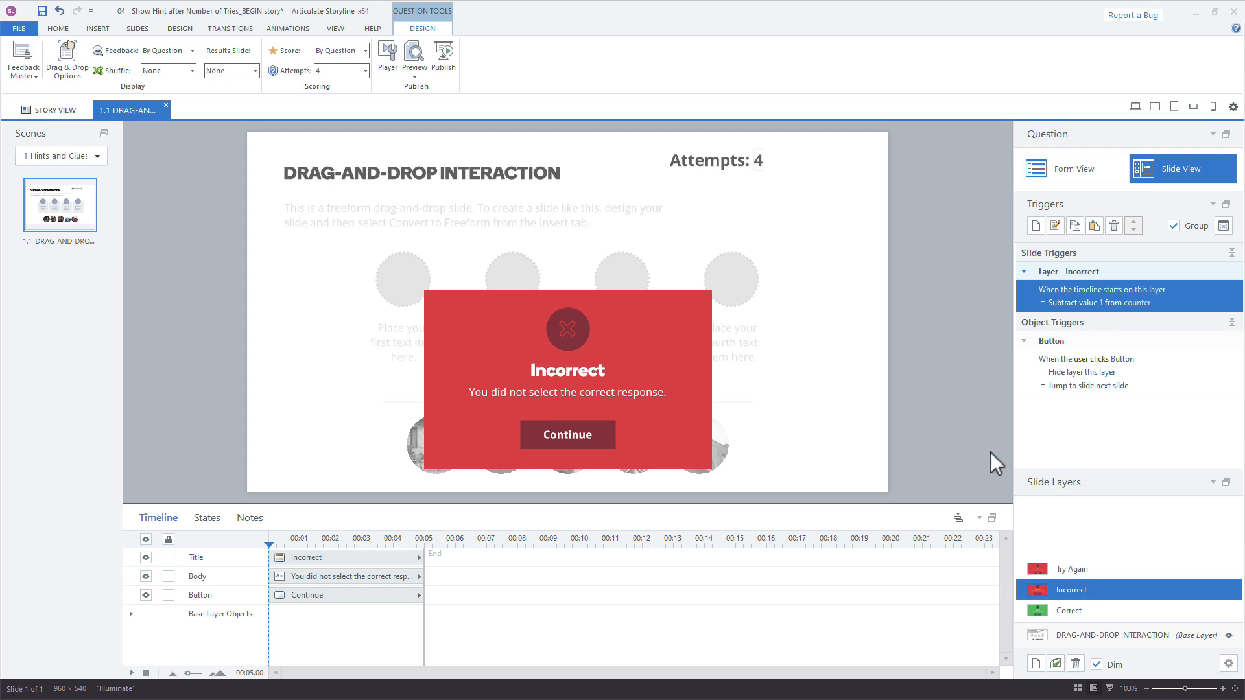
left_click(1037, 666)
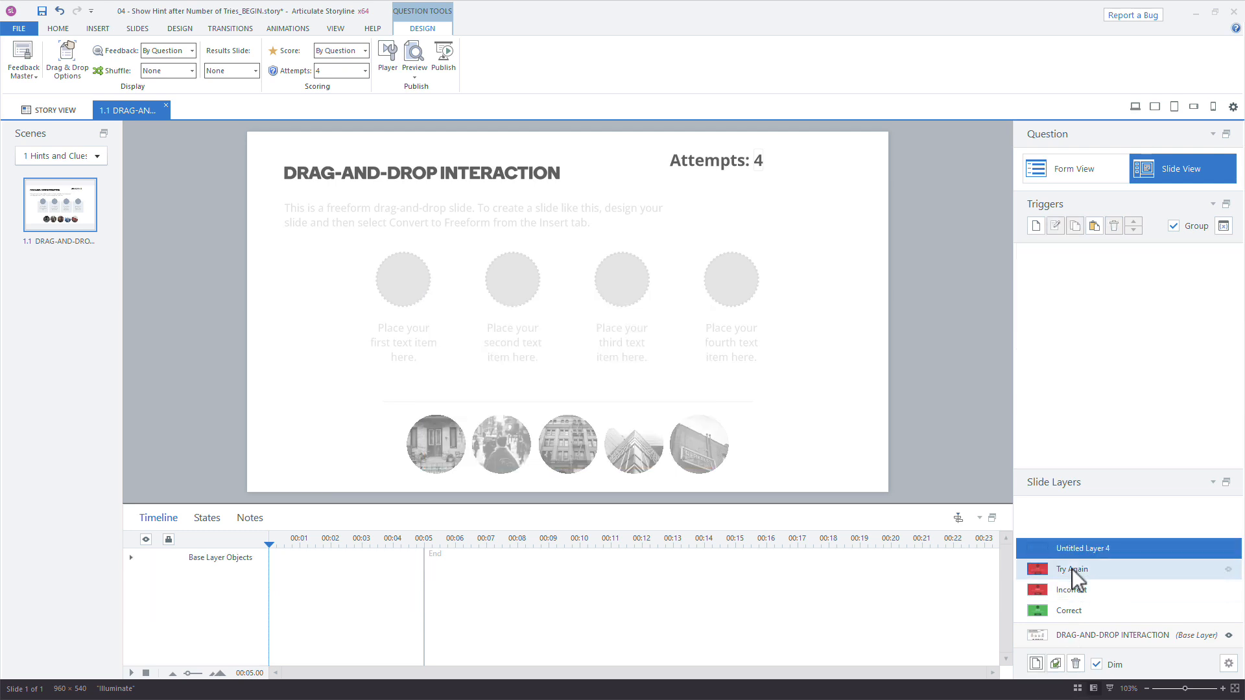
double_click(1078, 552)
type("Hint")
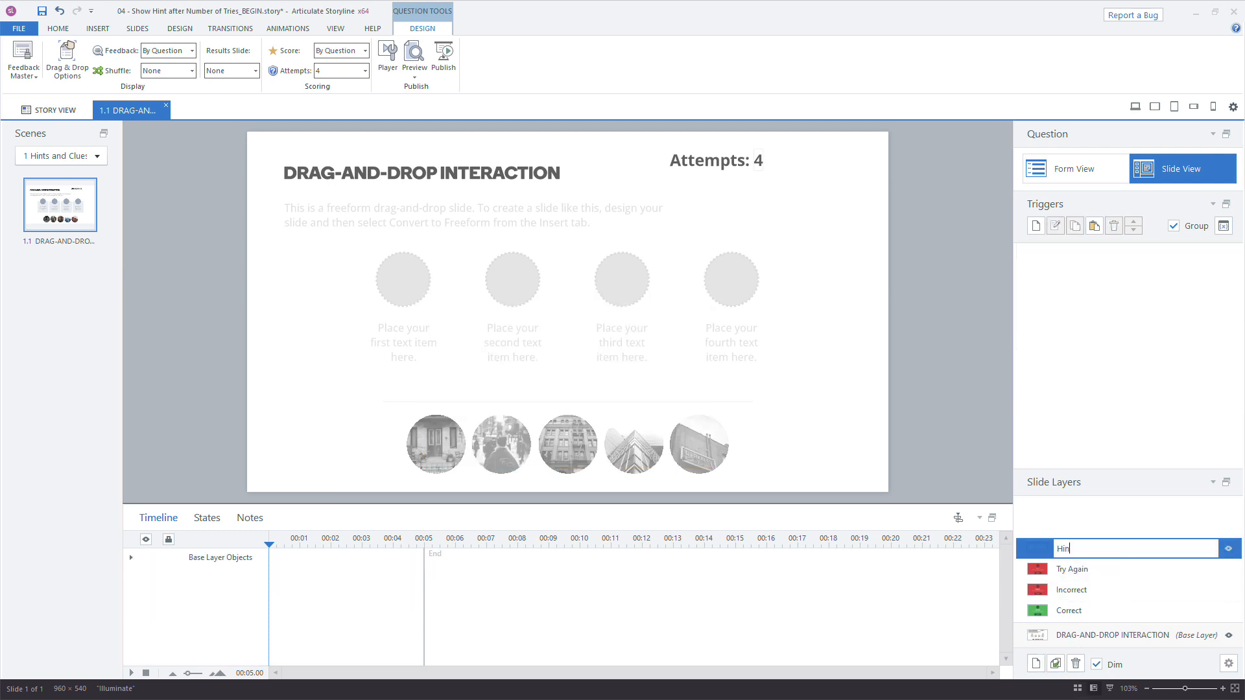
key("Return")
right_click(951, 424)
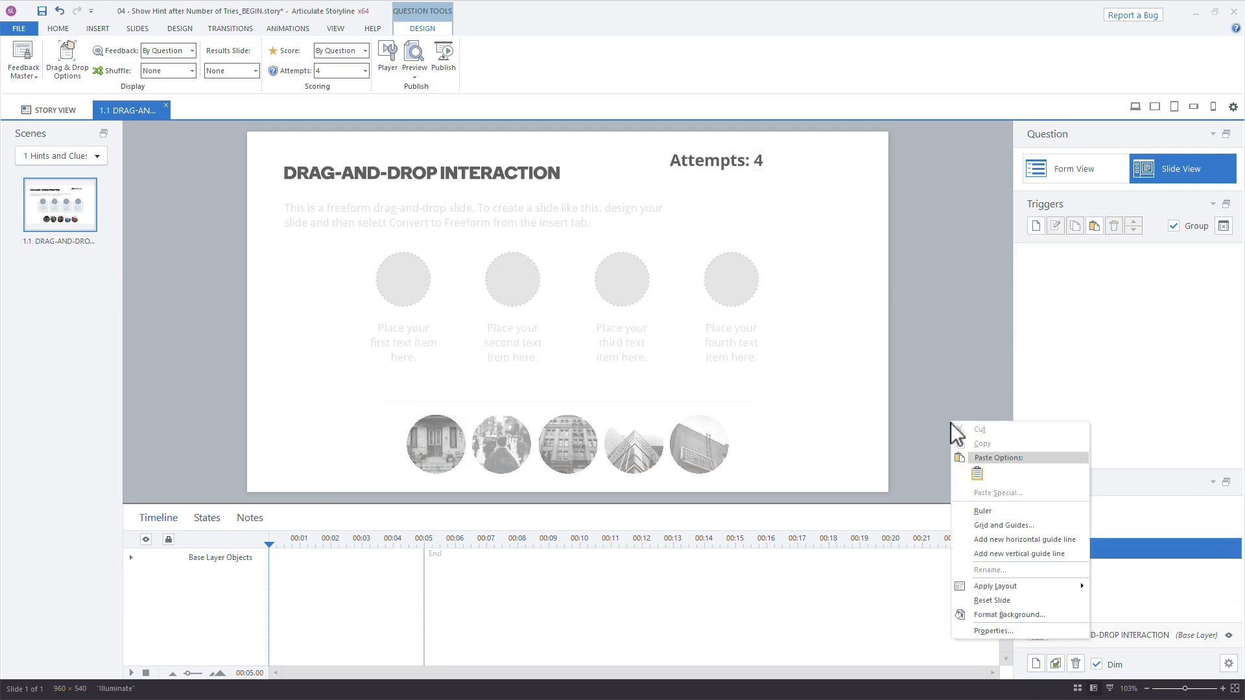
mouse_move(997, 592)
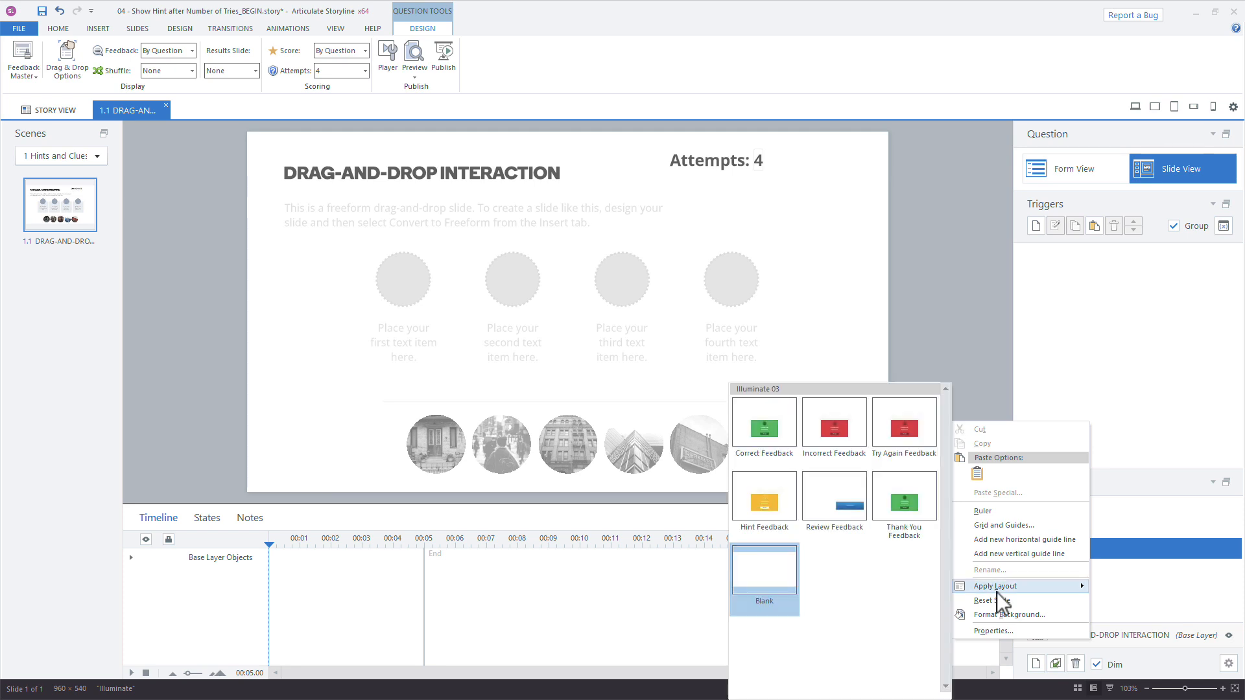
left_click(777, 507)
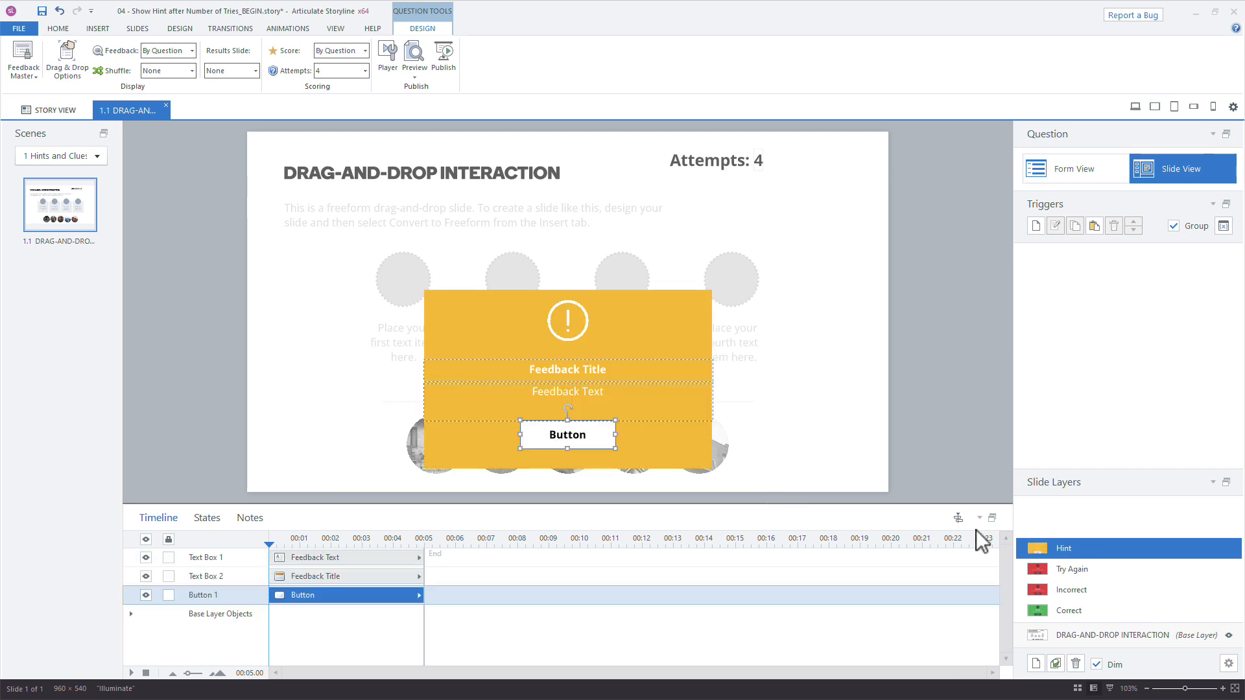
left_click(616, 372)
type("Hint for")
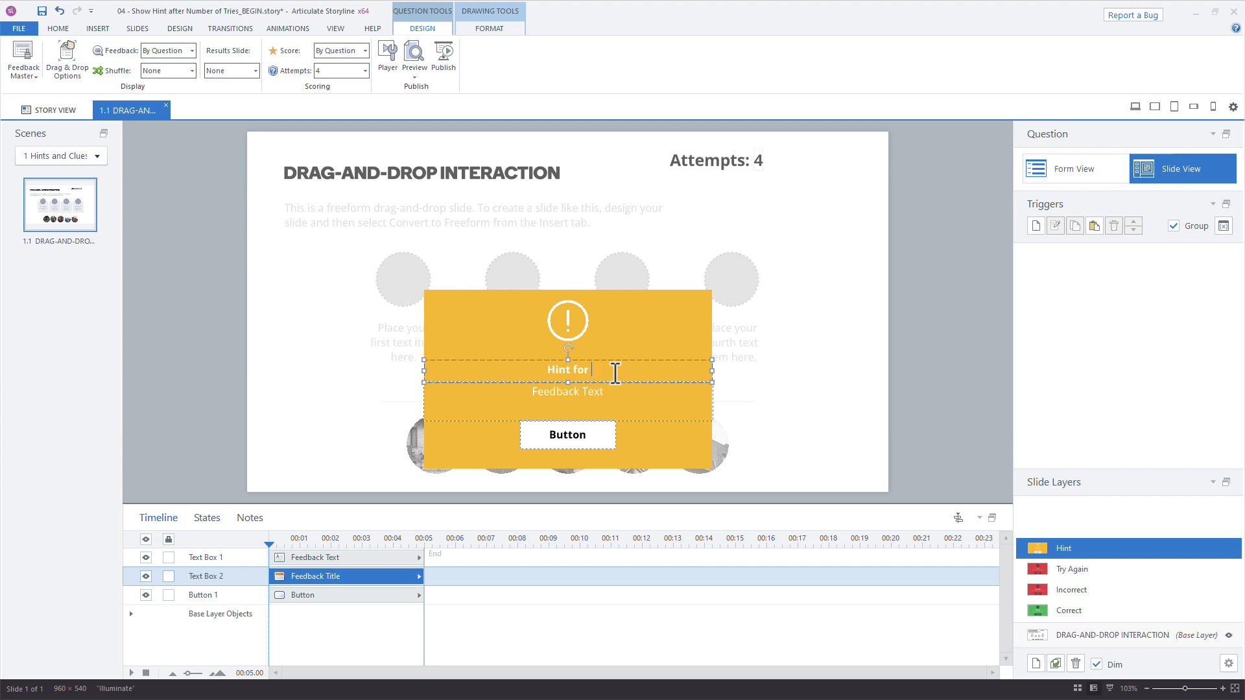
type(" 1st Attempt")
left_click(632, 388)
On the Hint layer, set the feedback title to "Hint Feedback" and the feedback text to "General guidance".
left_click_drag(637, 372, 472, 348)
type("Hint Feedback")
left_click(616, 393)
type("General guidance")
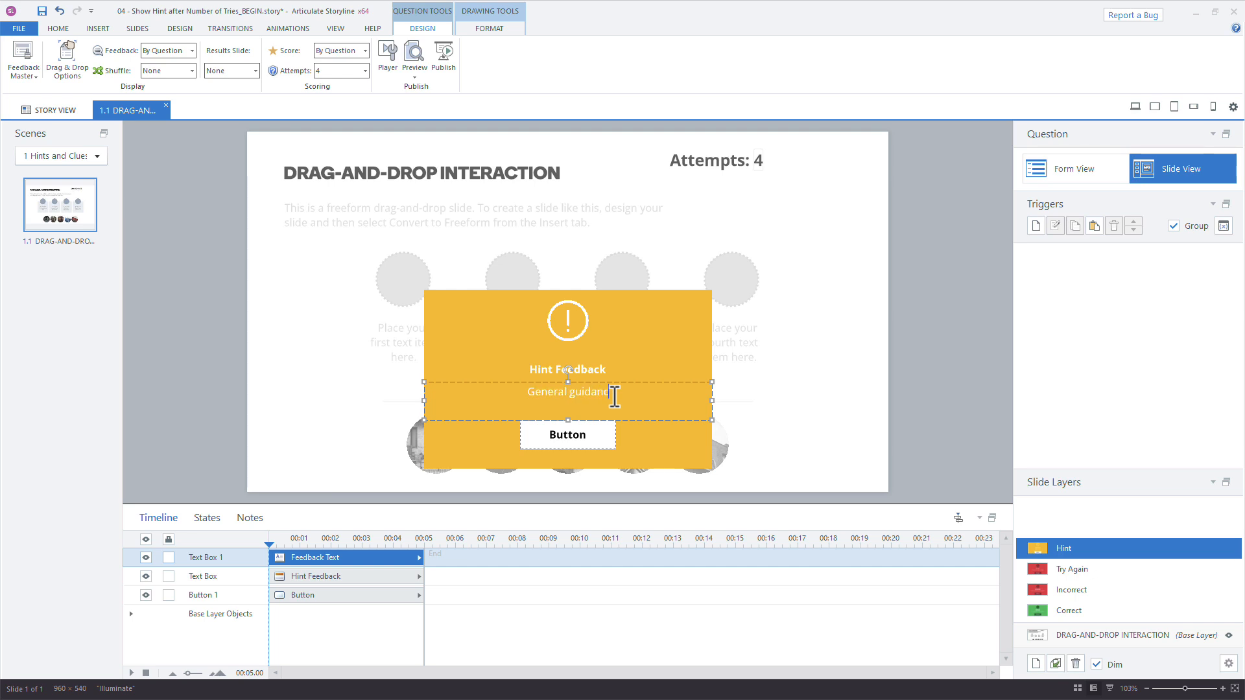
left_click(980, 431)
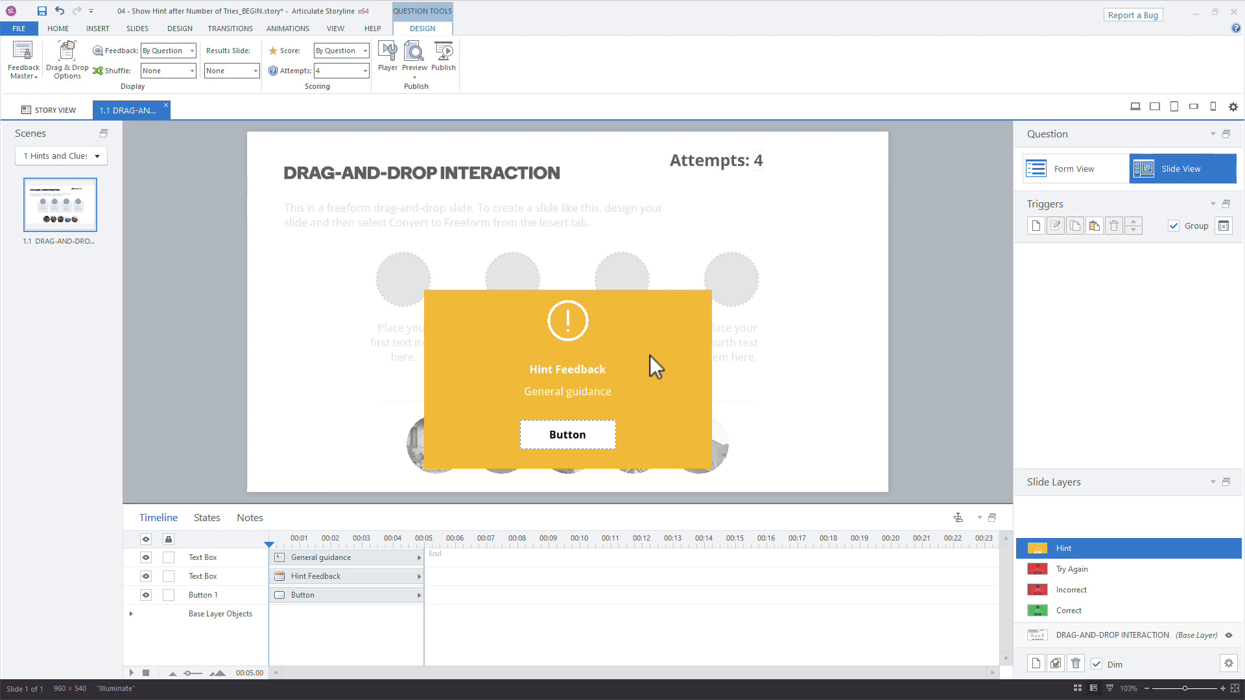
On the Try Again layer, create a trigger showing the Hint layer when the timeline starts, with a condition on the counter variable.
left_click(1086, 564)
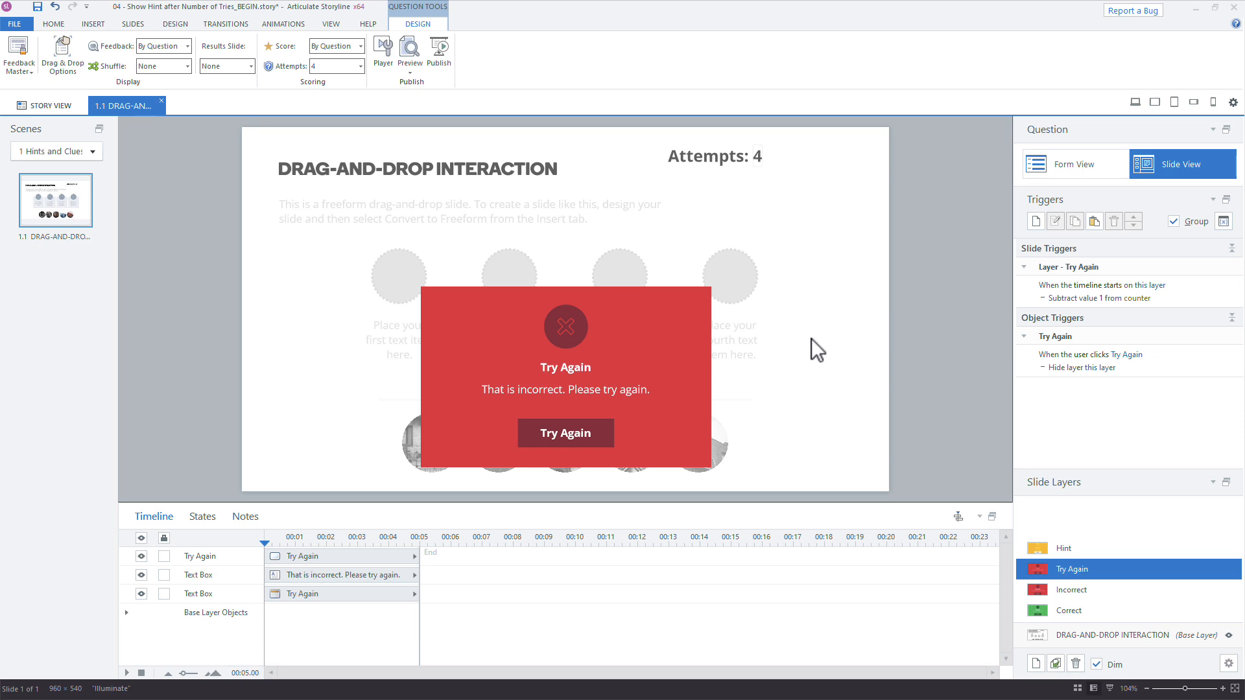
left_click(1036, 221)
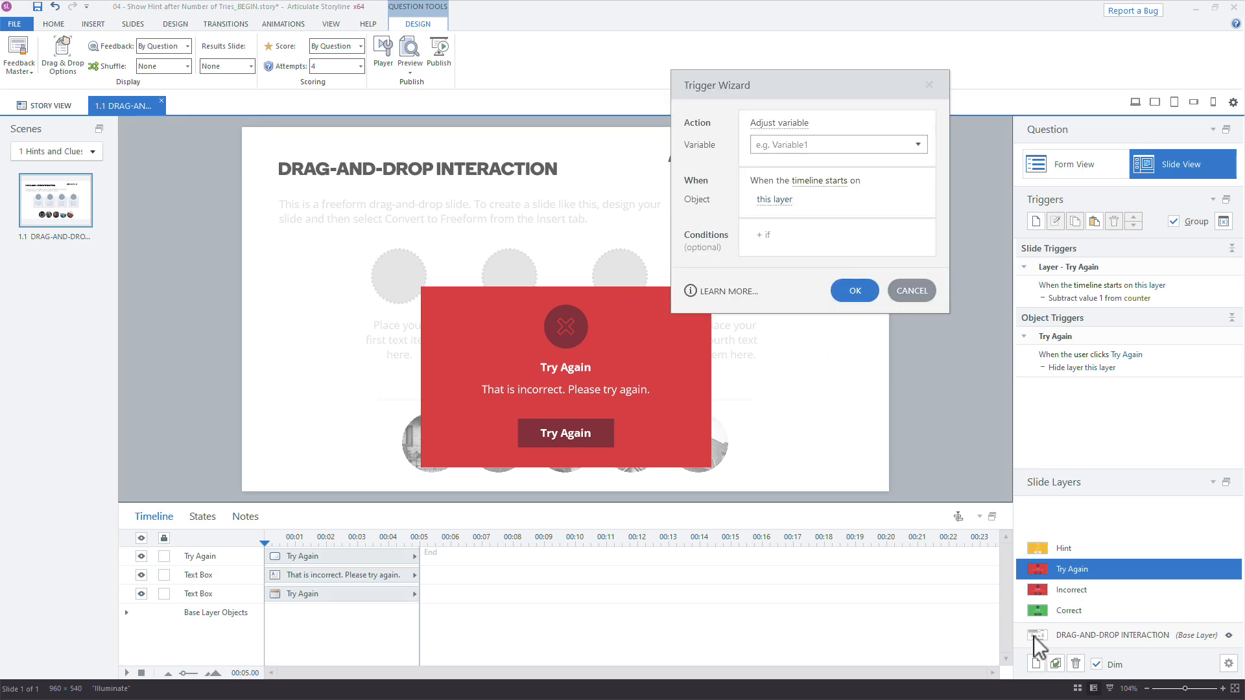
left_click(784, 124)
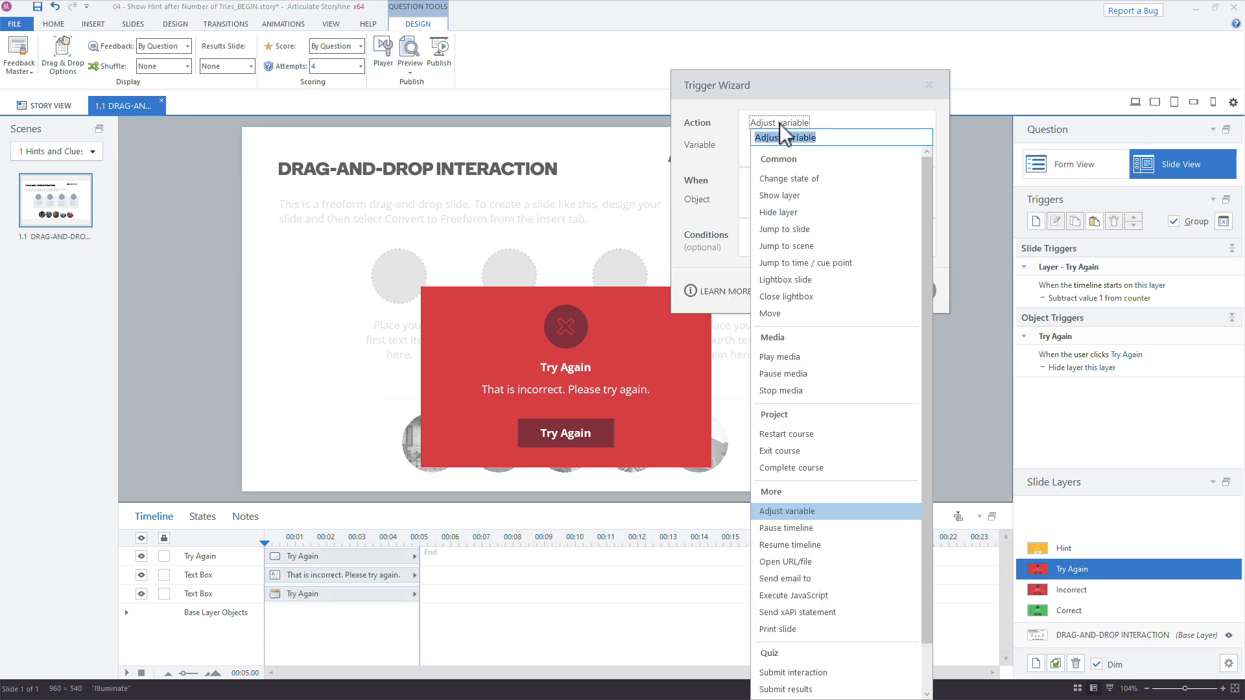
left_click(781, 196)
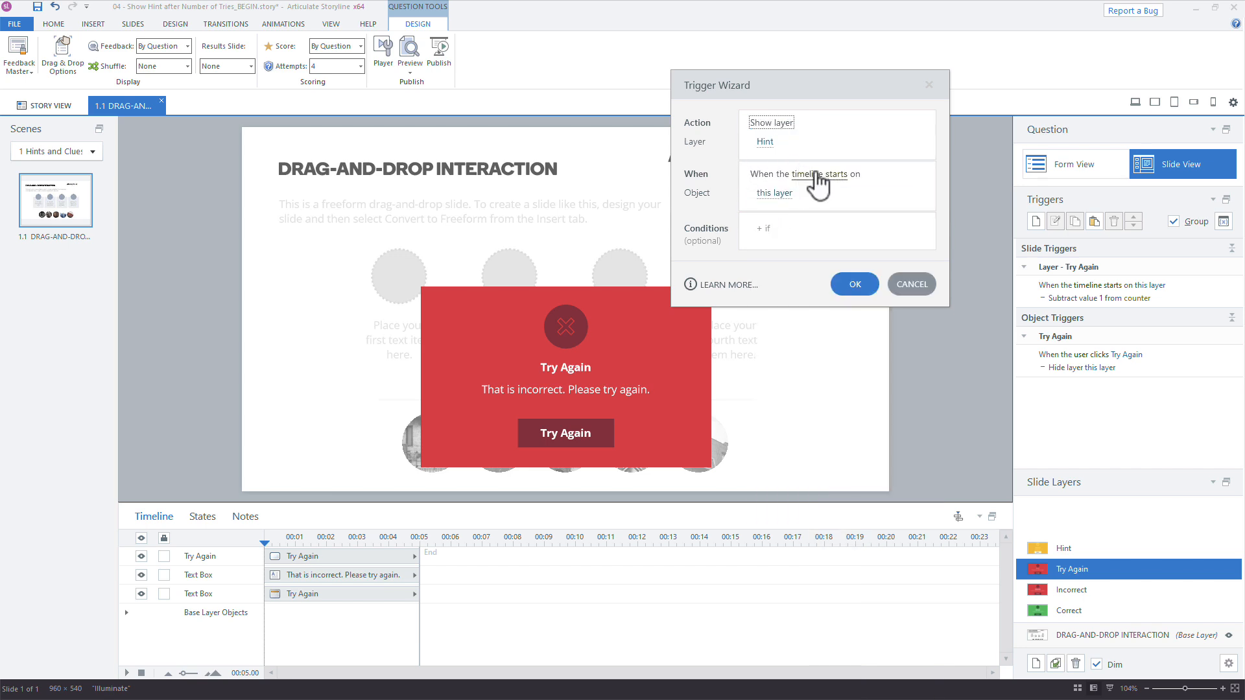
left_click(776, 225)
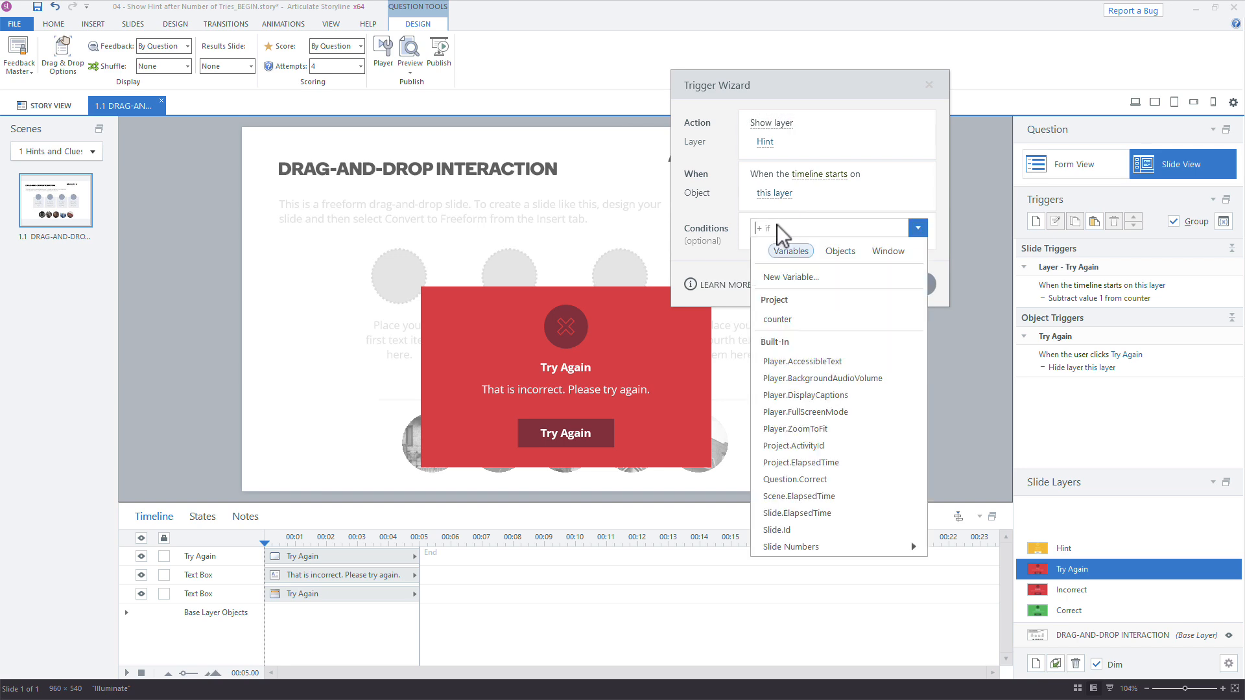
left_click(786, 317)
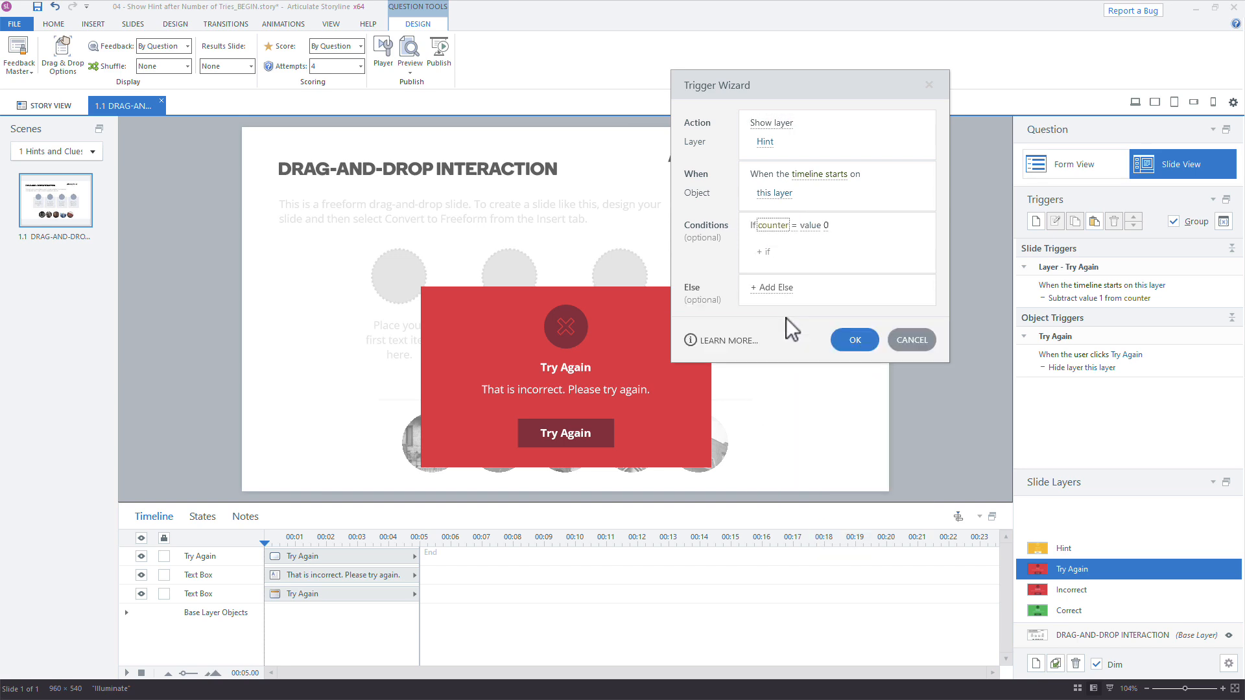
left_click(794, 226)
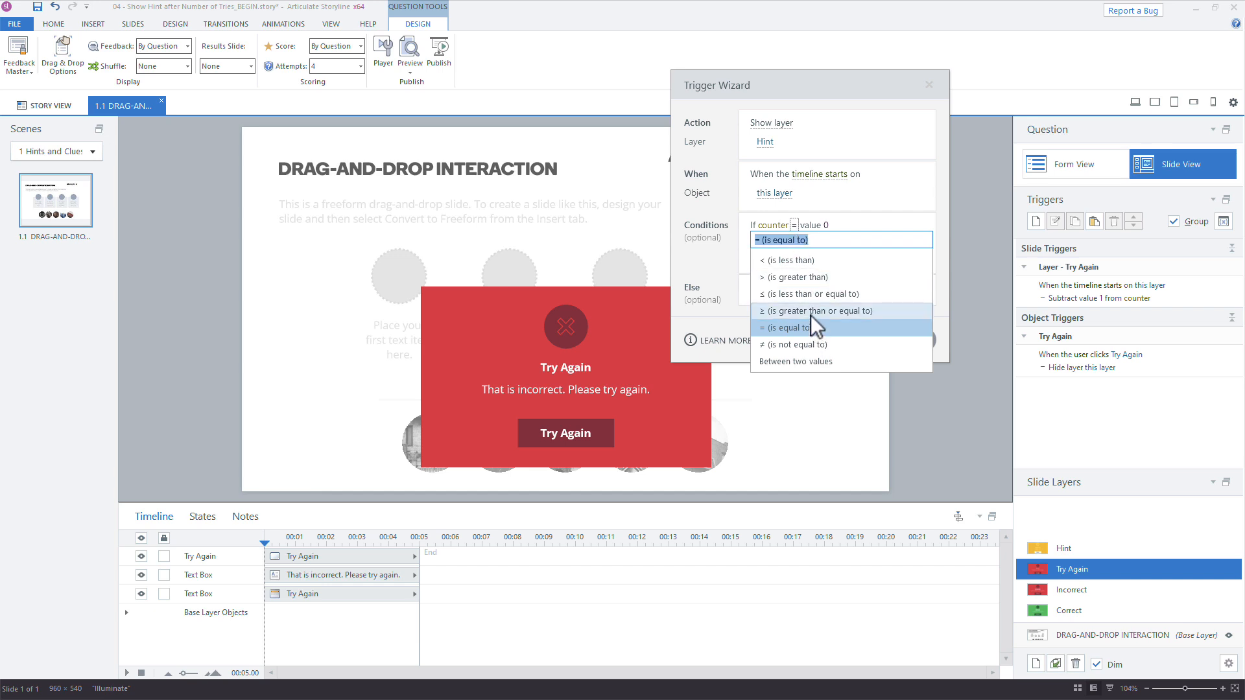
left_click(810, 314)
left_click(825, 225)
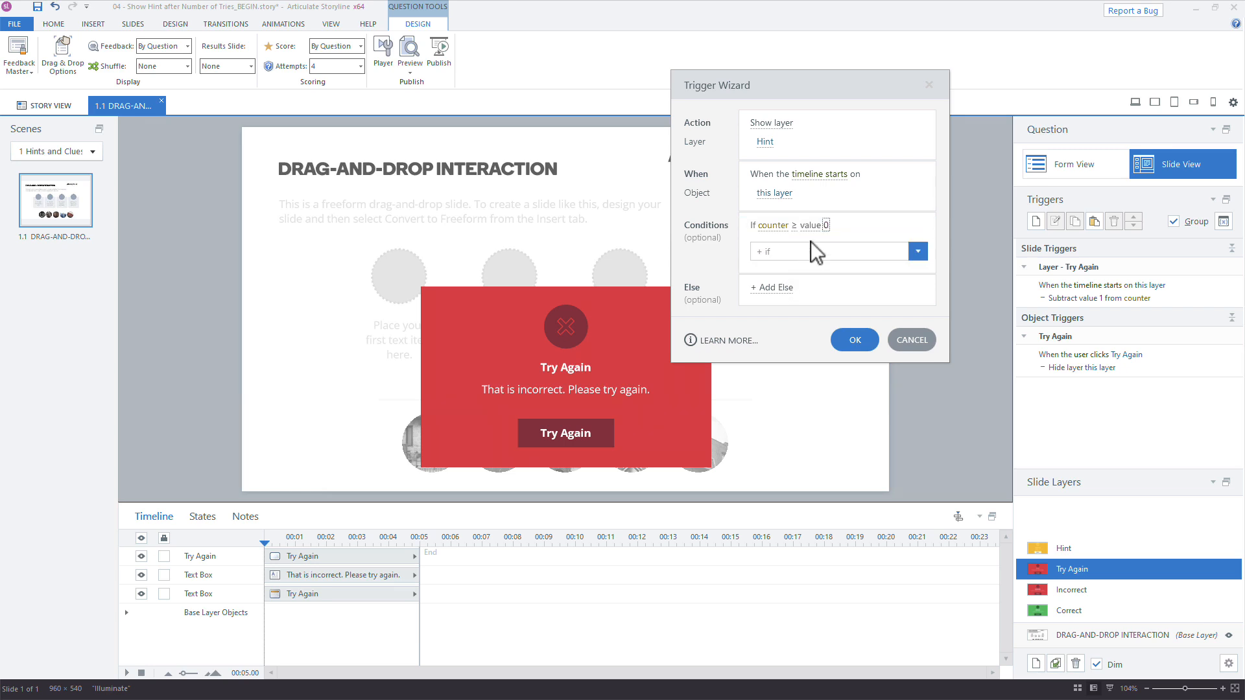
left_click(797, 229)
Set the condition of the Show layer Hint trigger to counter equal to value 1 and save the trigger.
left_click(795, 228)
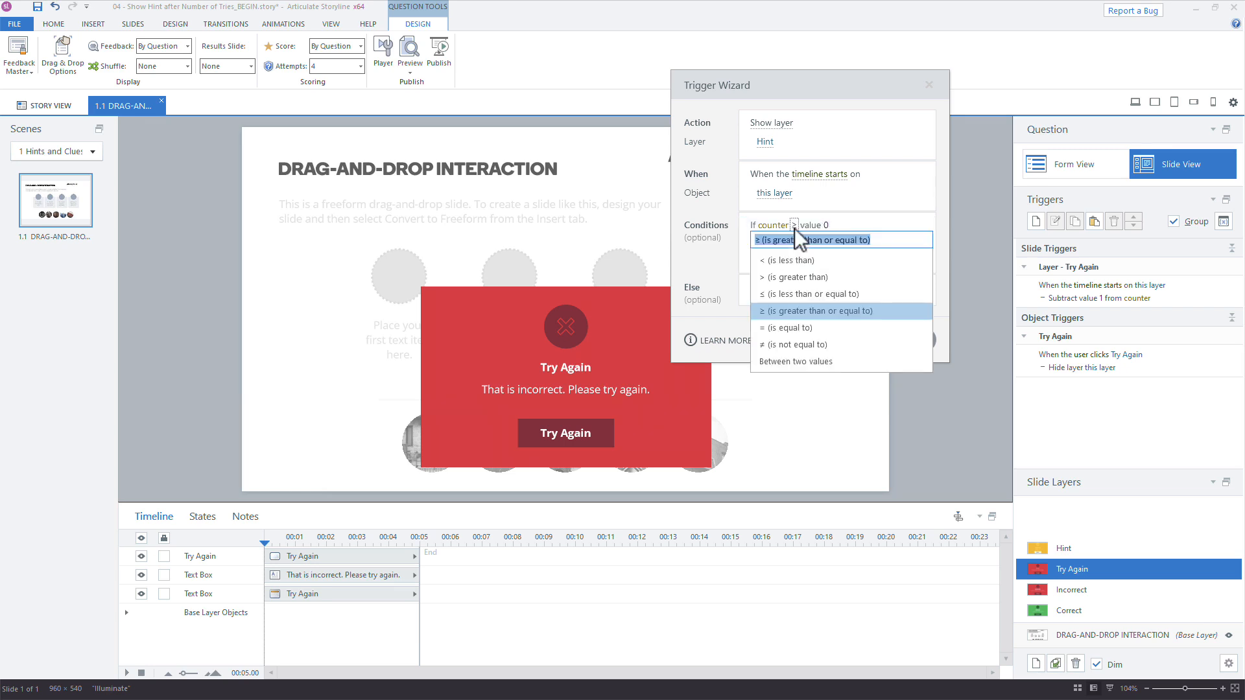
left_click(824, 294)
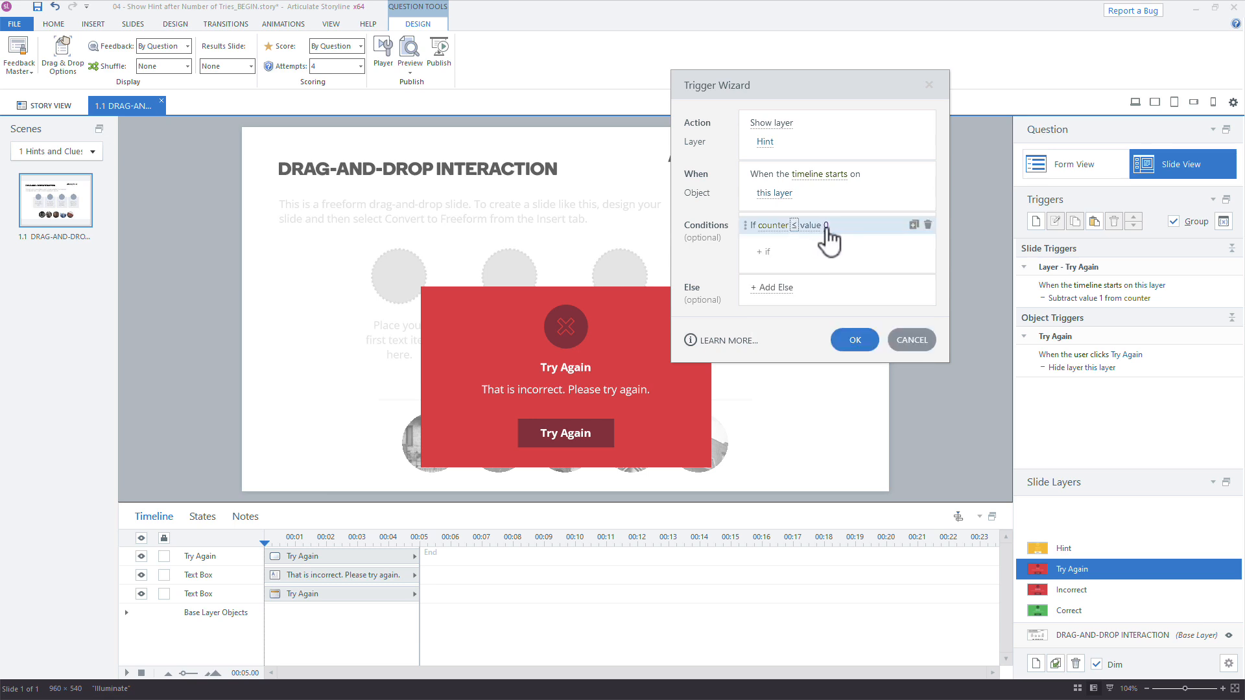
type("1")
left_click(877, 274)
left_click_drag(818, 92, 1006, 92)
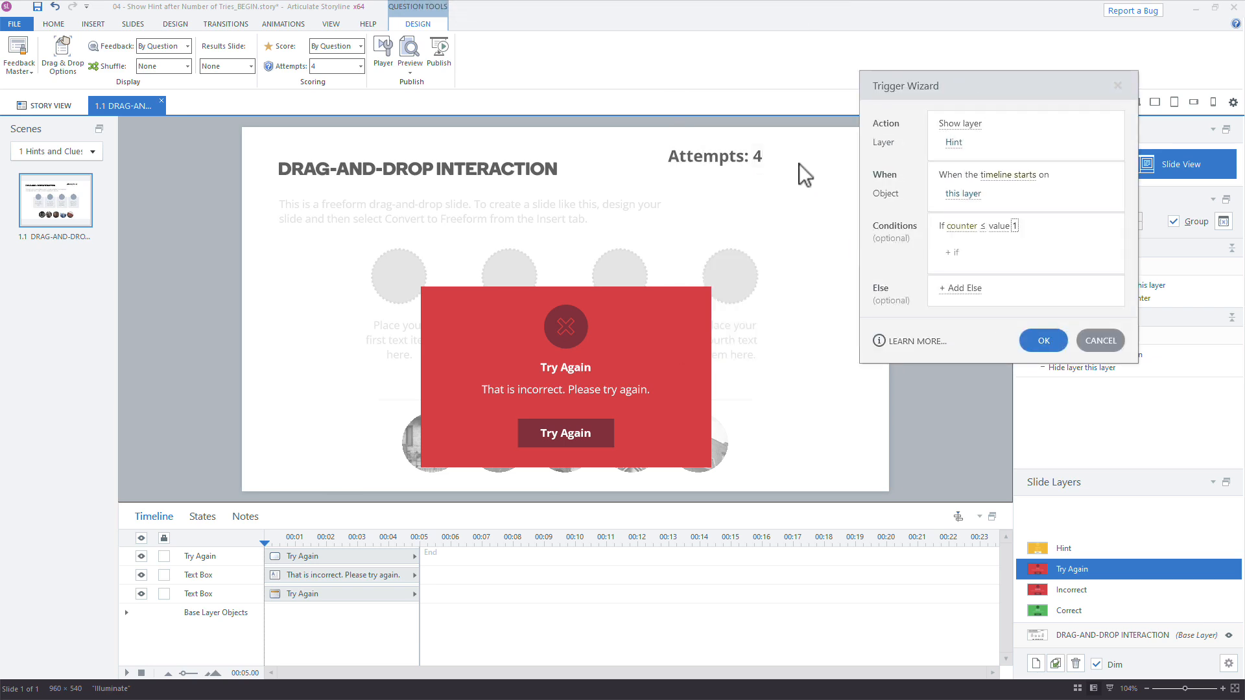
left_click(983, 226)
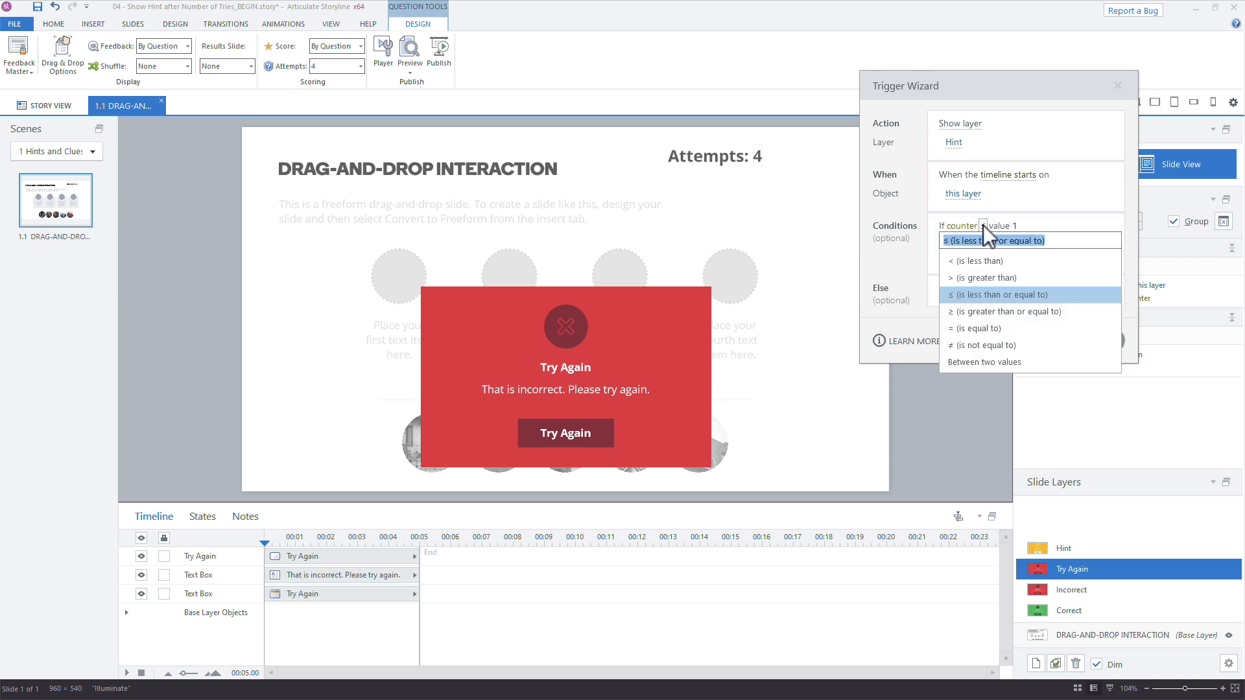
left_click(985, 328)
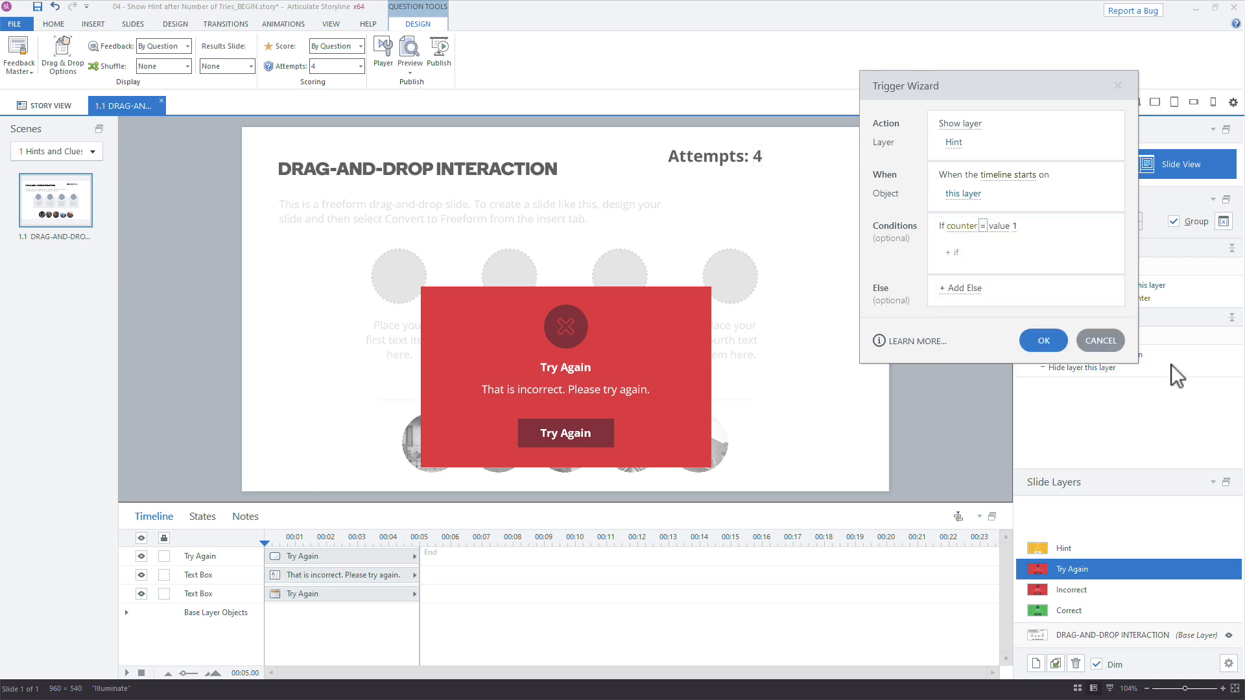
left_click(1040, 339)
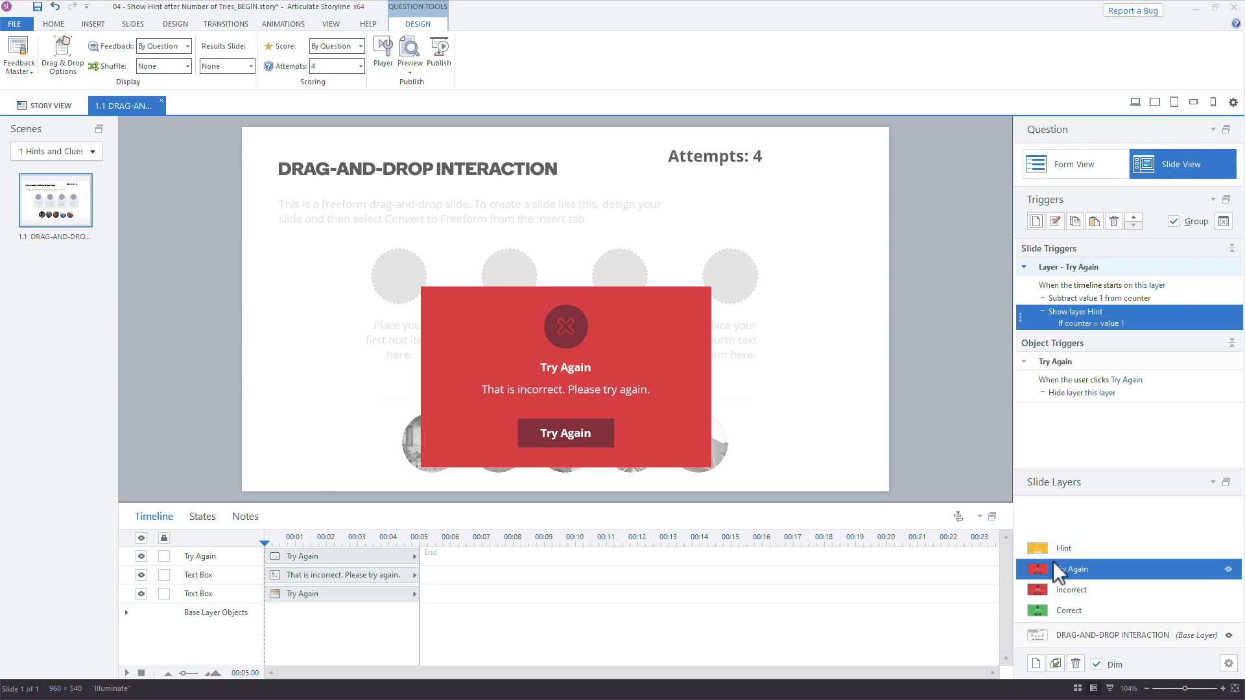
Preview the slide with the red-building image on the fourth target, submit it incorrectly three times to test the Hint layer, and exit.
left_click(1090, 557)
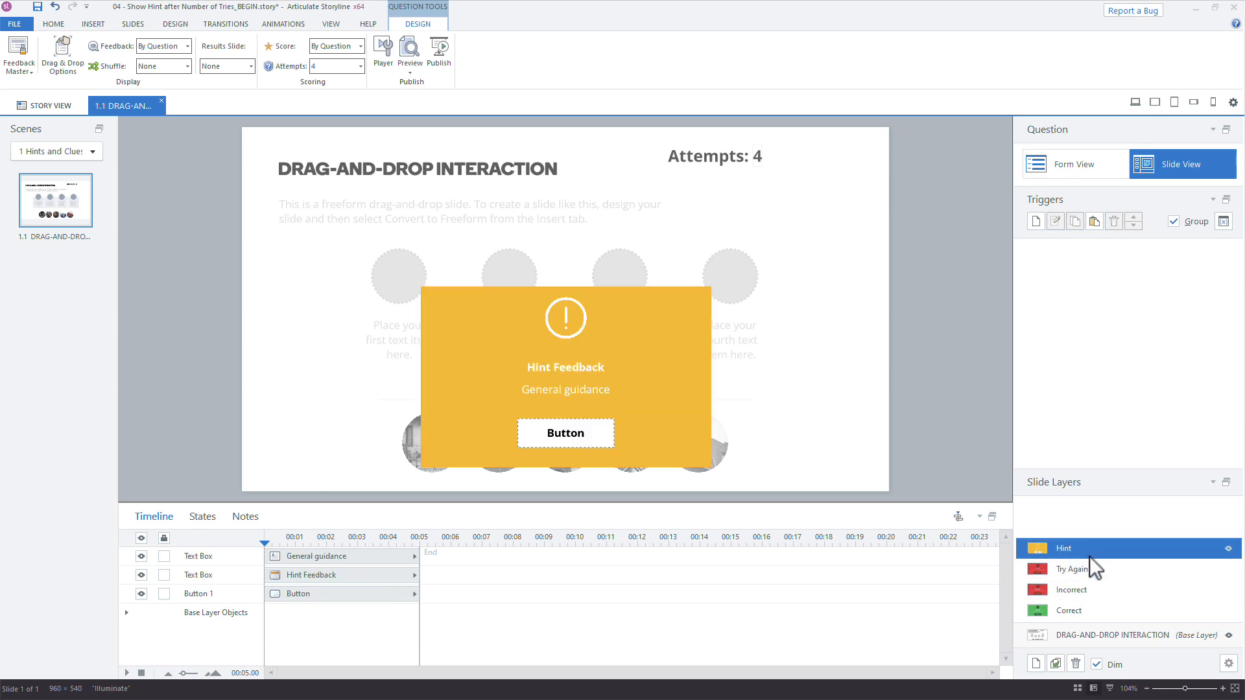
left_click(1137, 101)
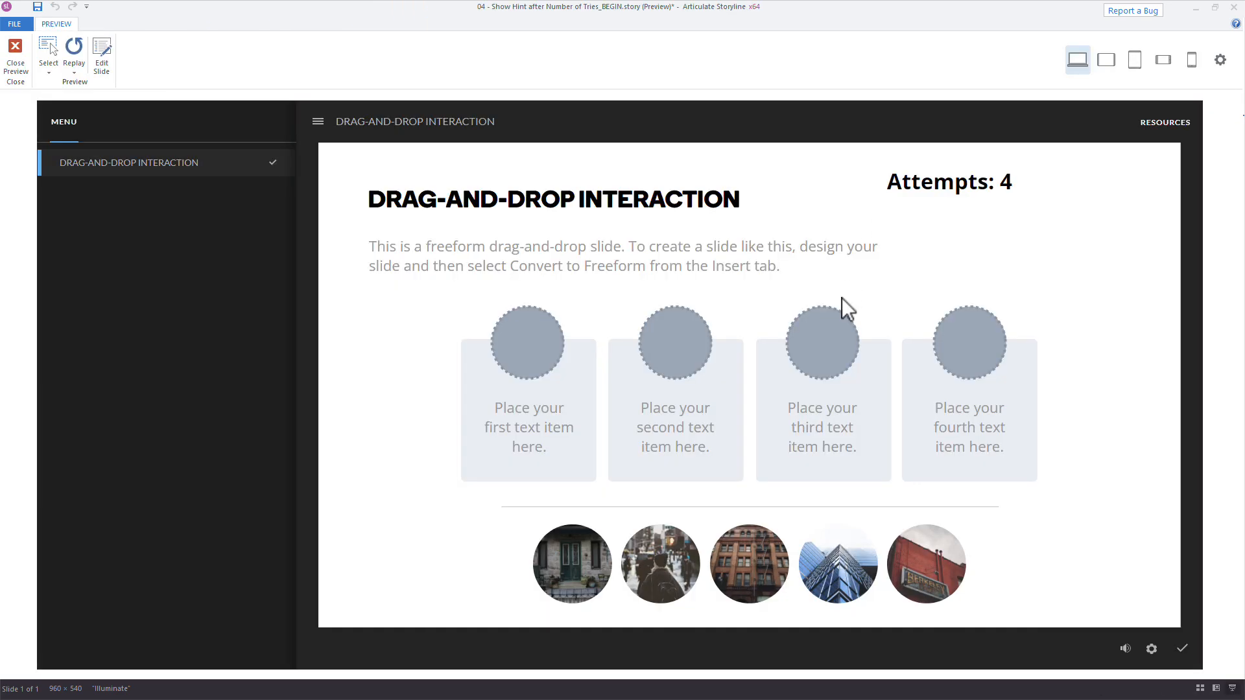
left_click_drag(914, 555, 972, 341)
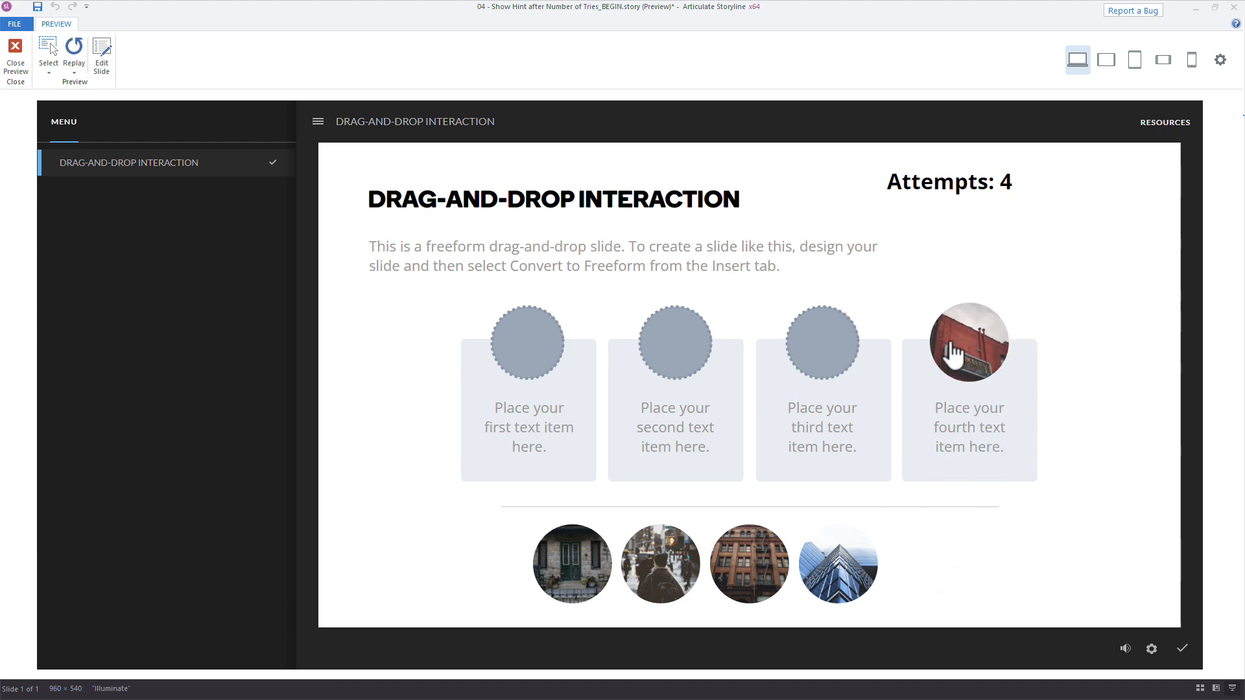
left_click(1177, 648)
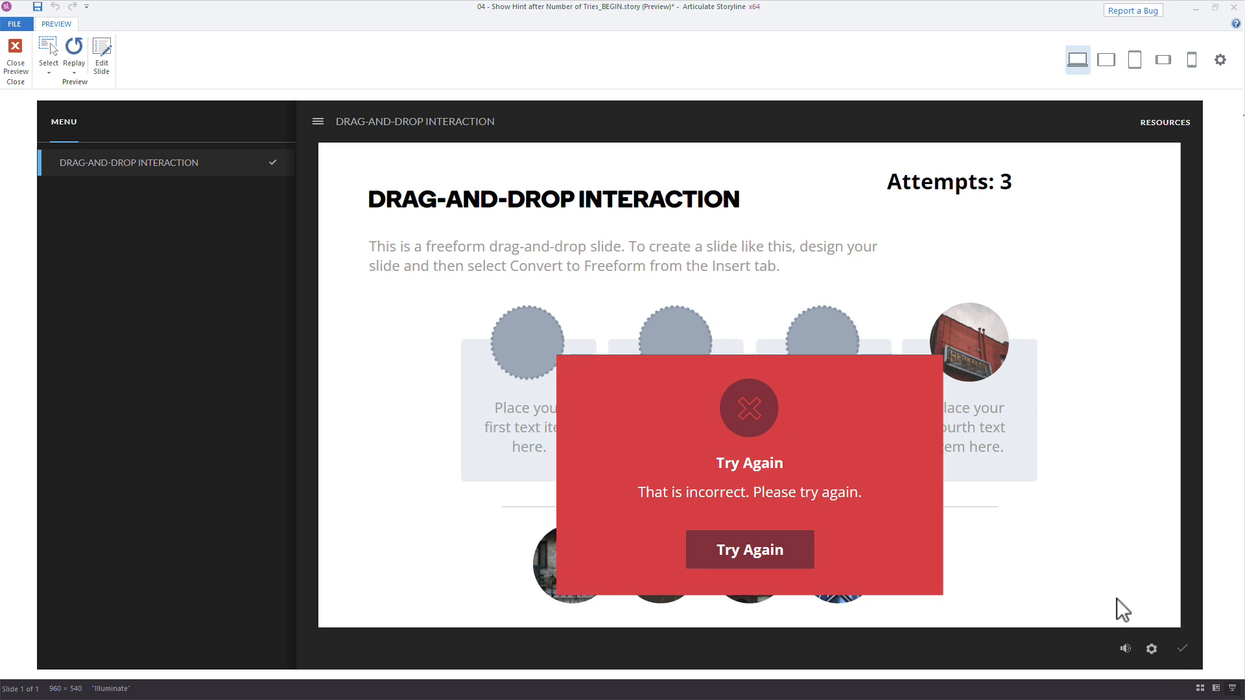
left_click(730, 548)
left_click(1184, 649)
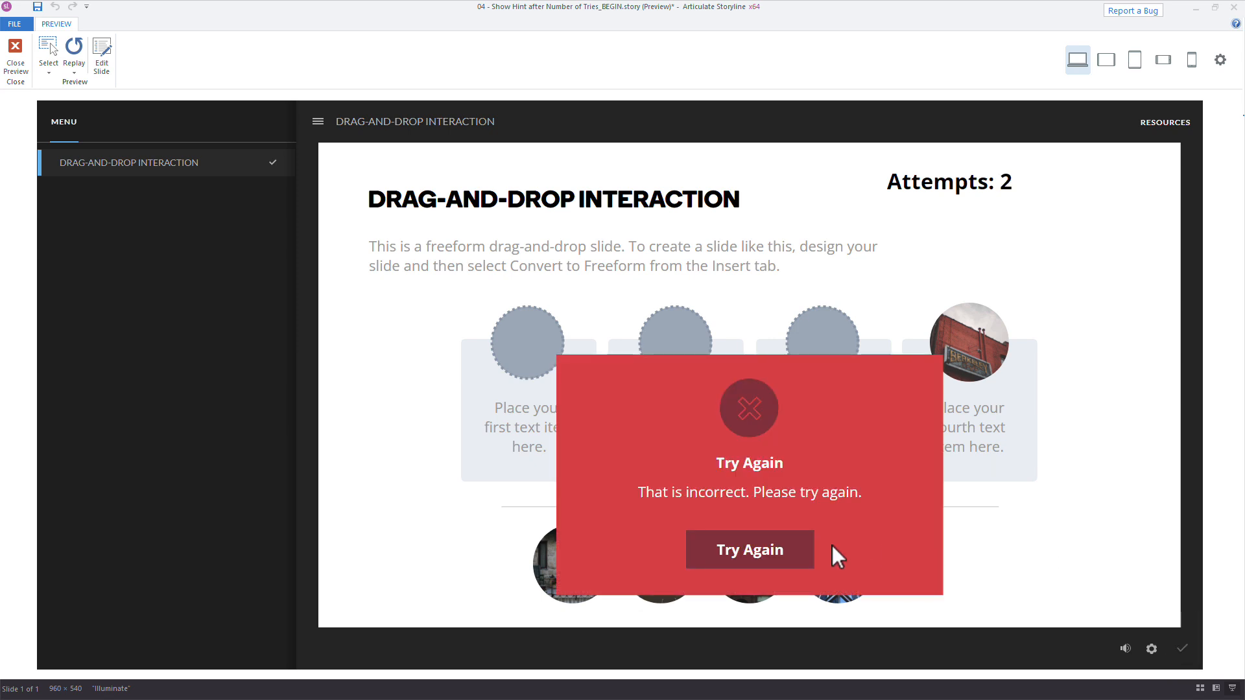
left_click(805, 553)
left_click(1182, 648)
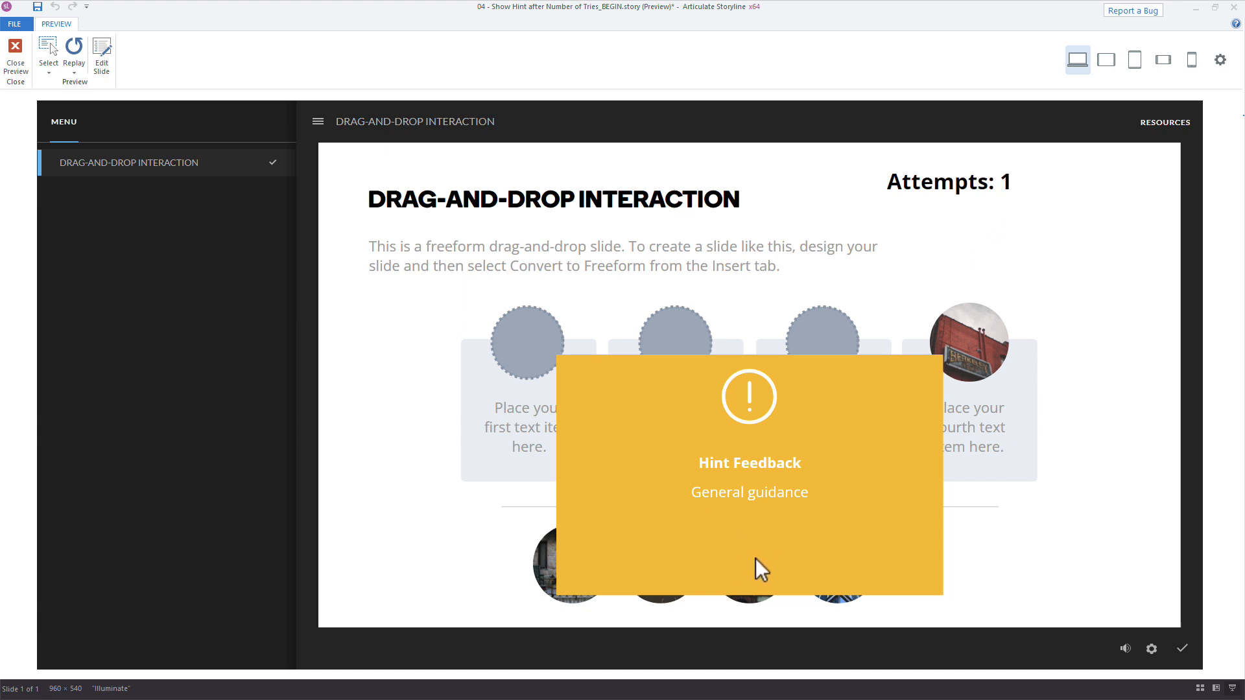
key("Escape")
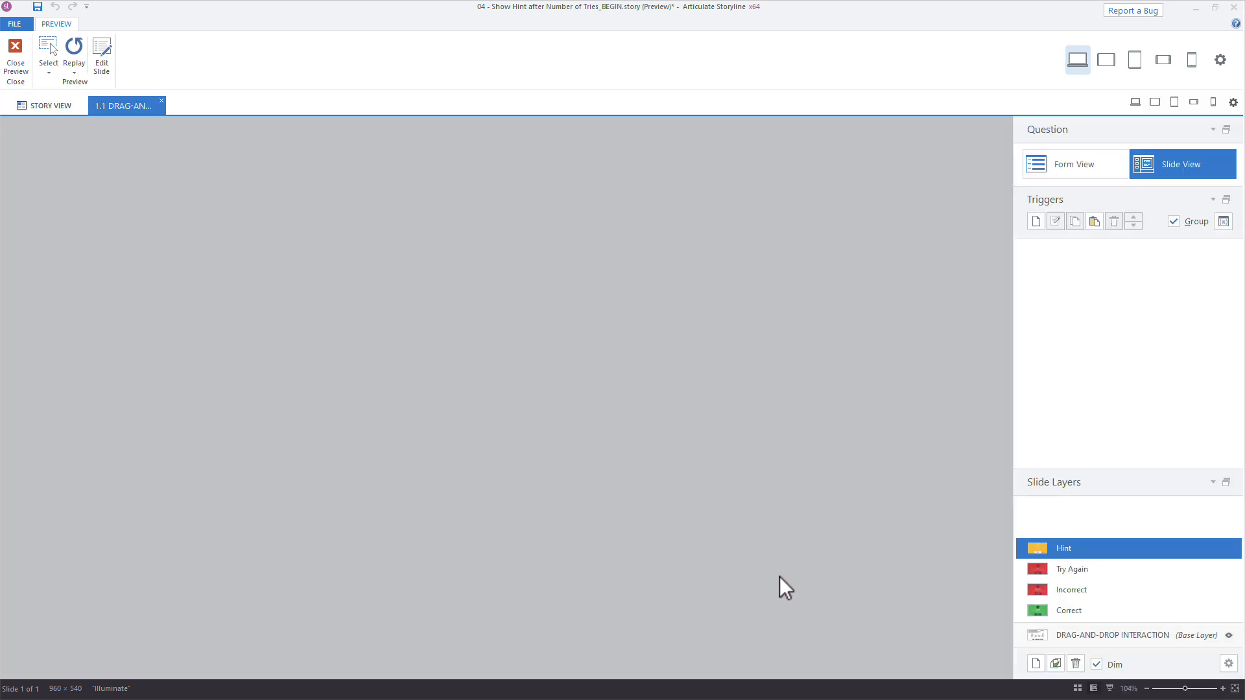
Add a trigger to the Hint layer's placeholder button that hides this layer when the user clicks it.
left_click(603, 441)
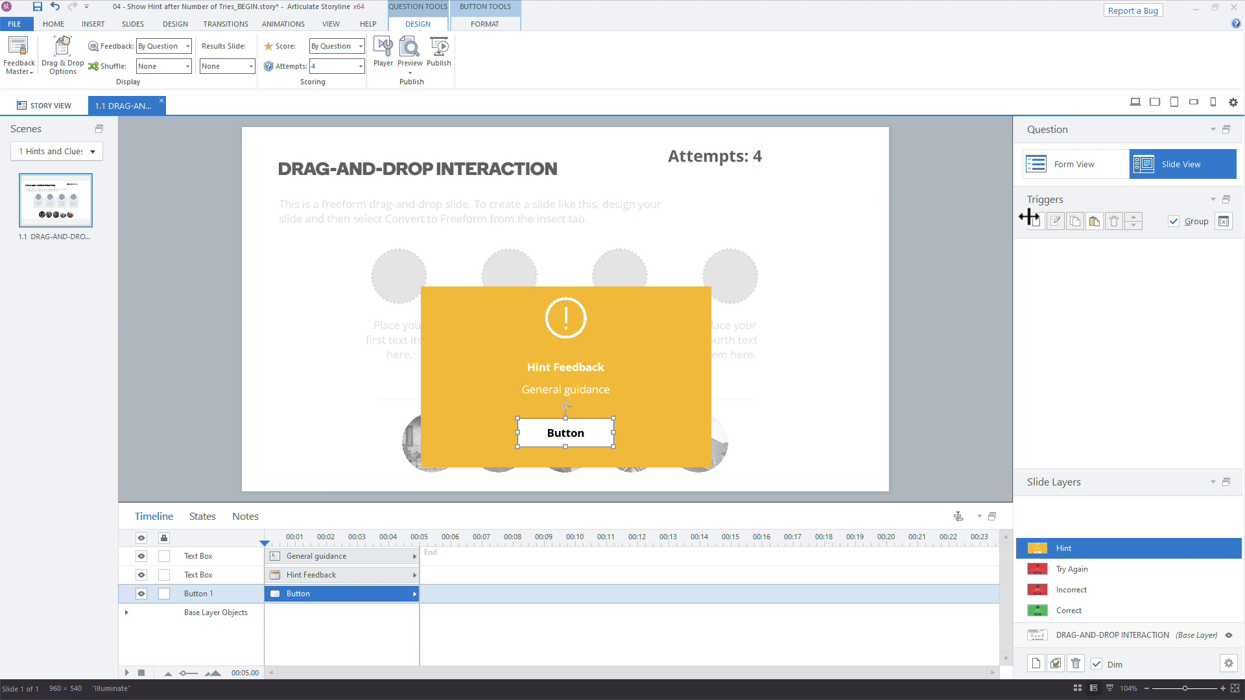
left_click(1036, 221)
left_click(969, 124)
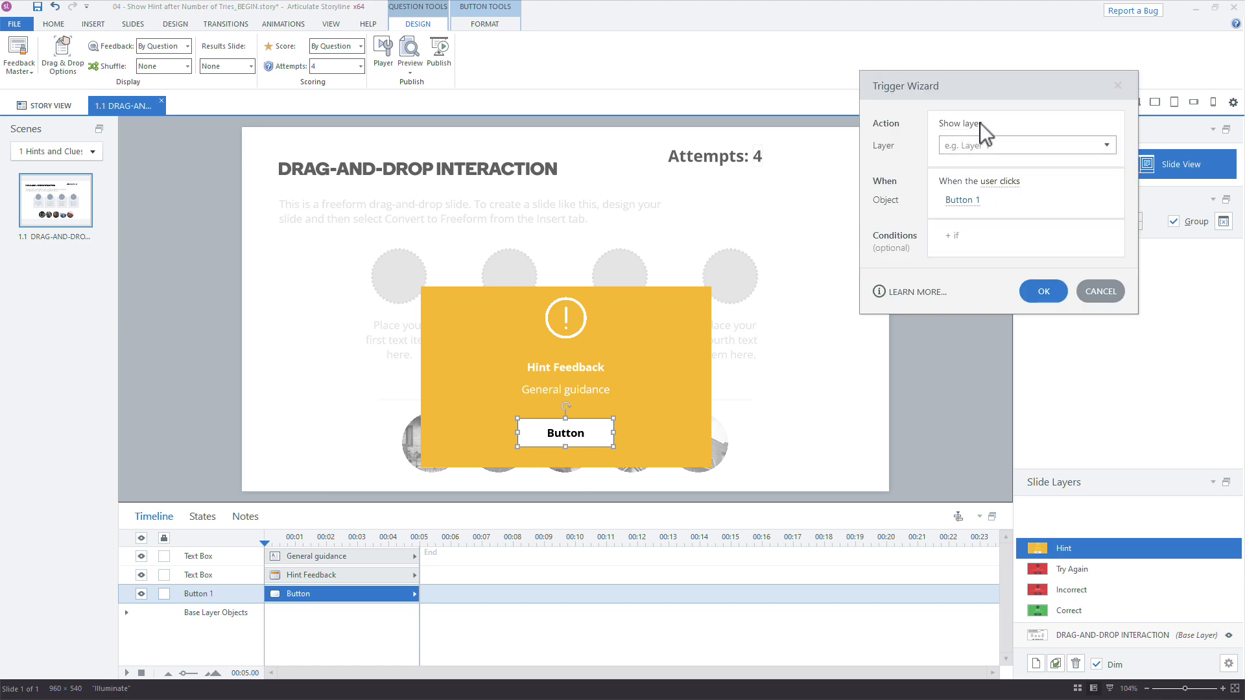
left_click(979, 138)
left_click(1011, 214)
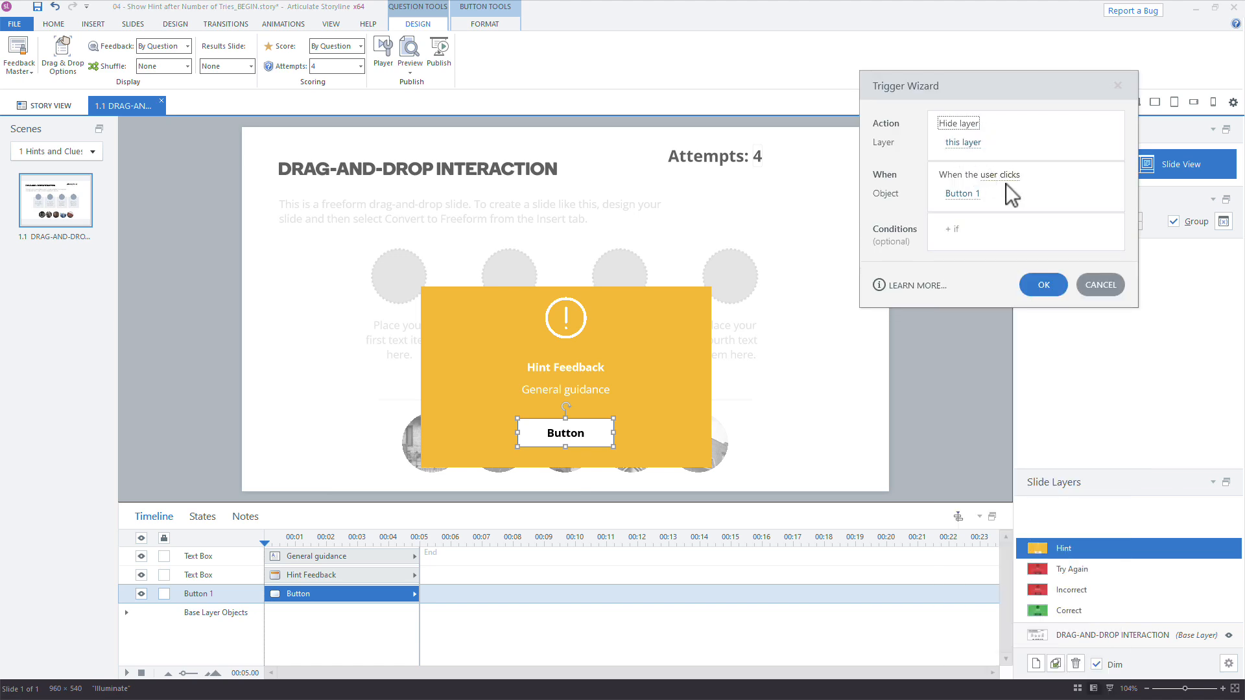
left_click(1038, 284)
Preview the slide with the red-building image on the third target, submit it incorrectly three times to check the hint's button, and exit.
key("F12")
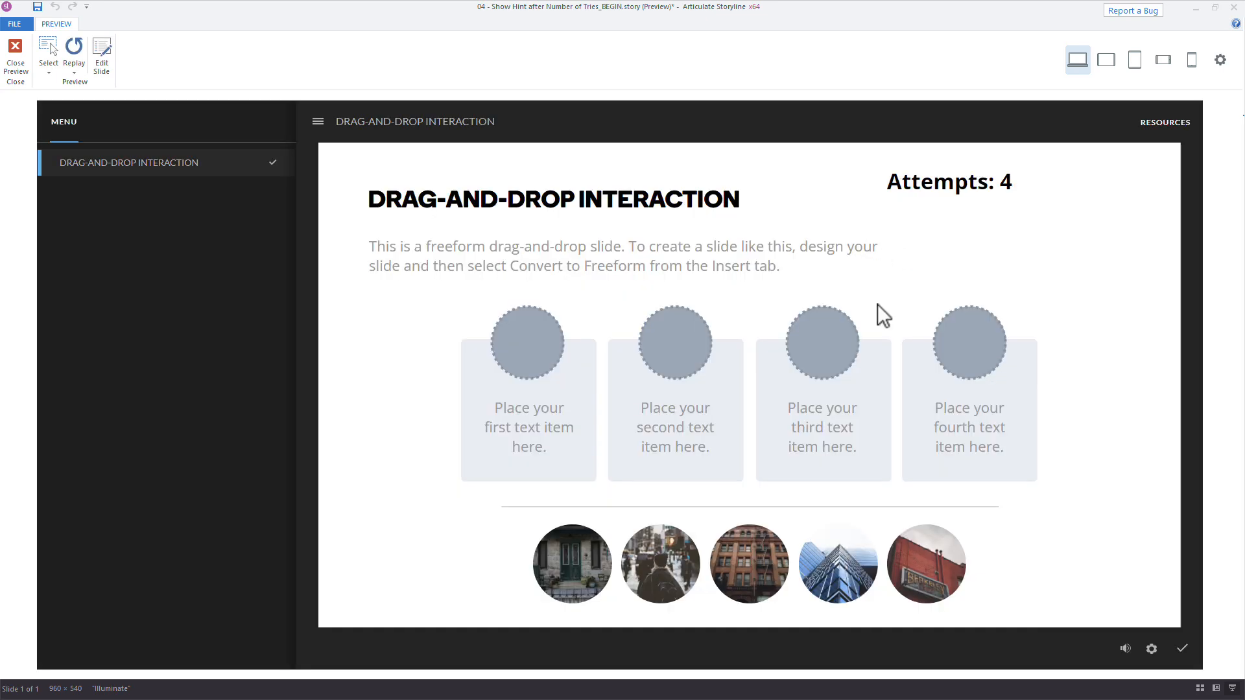
left_click_drag(908, 594, 804, 372)
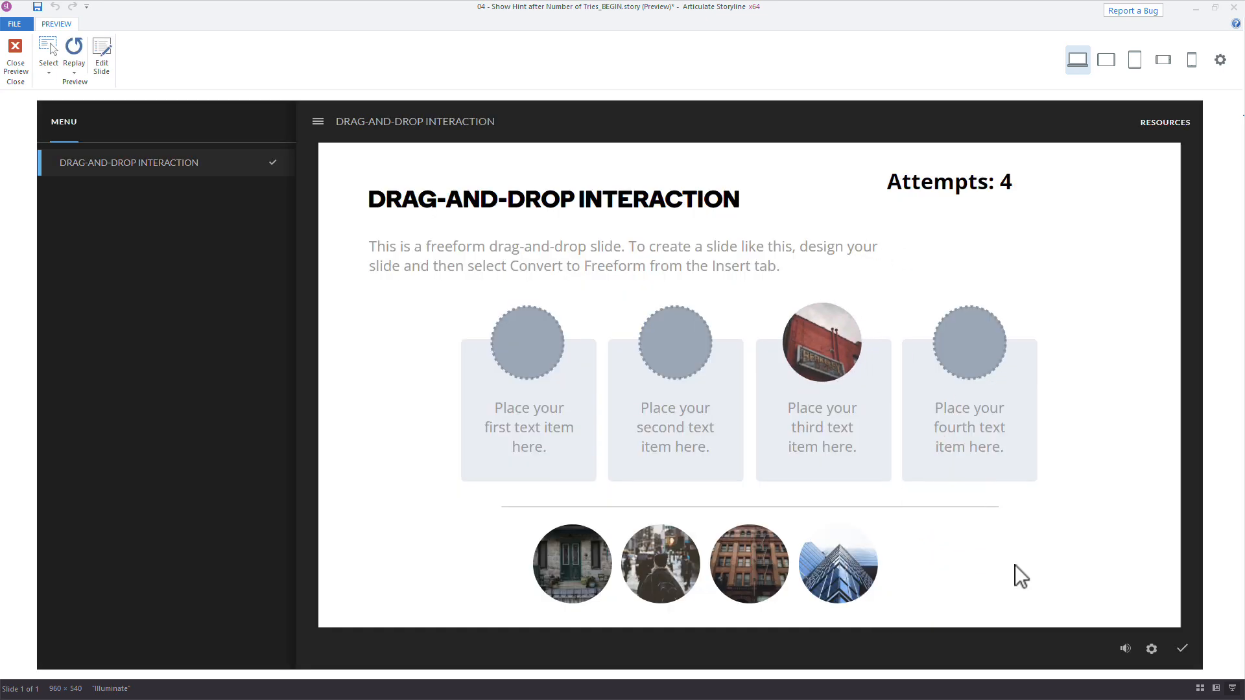
left_click(1182, 648)
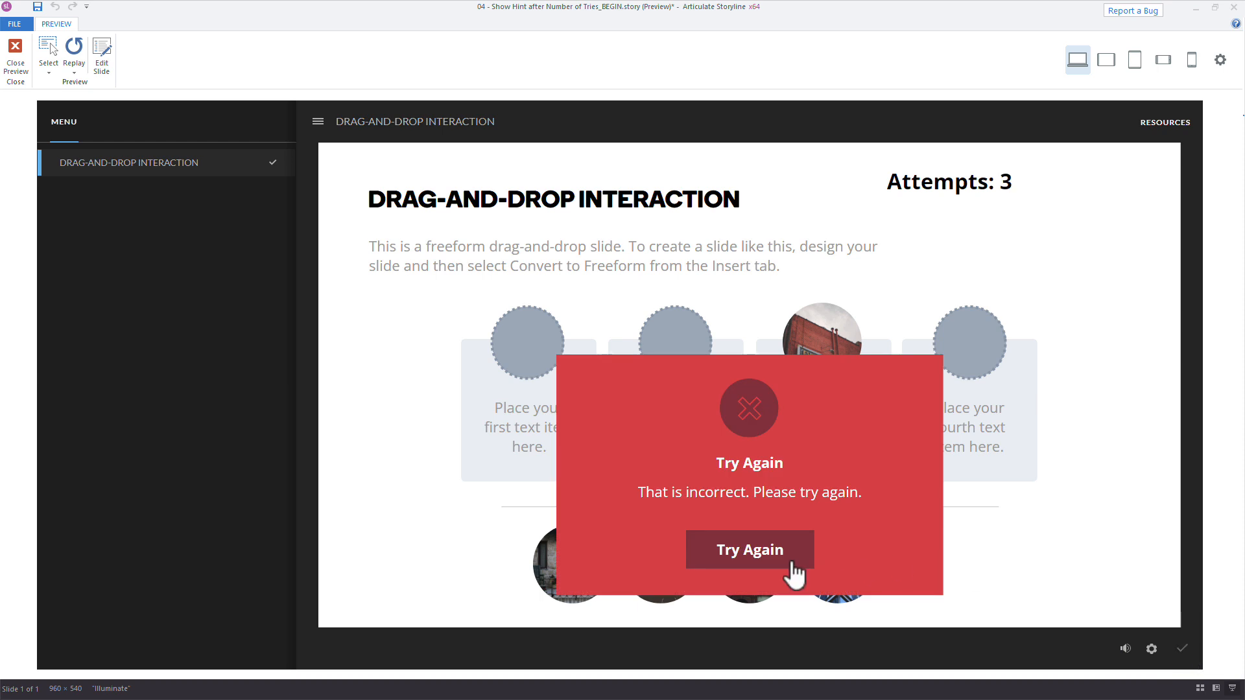
left_click(792, 549)
left_click(1182, 650)
left_click(761, 549)
left_click(1182, 651)
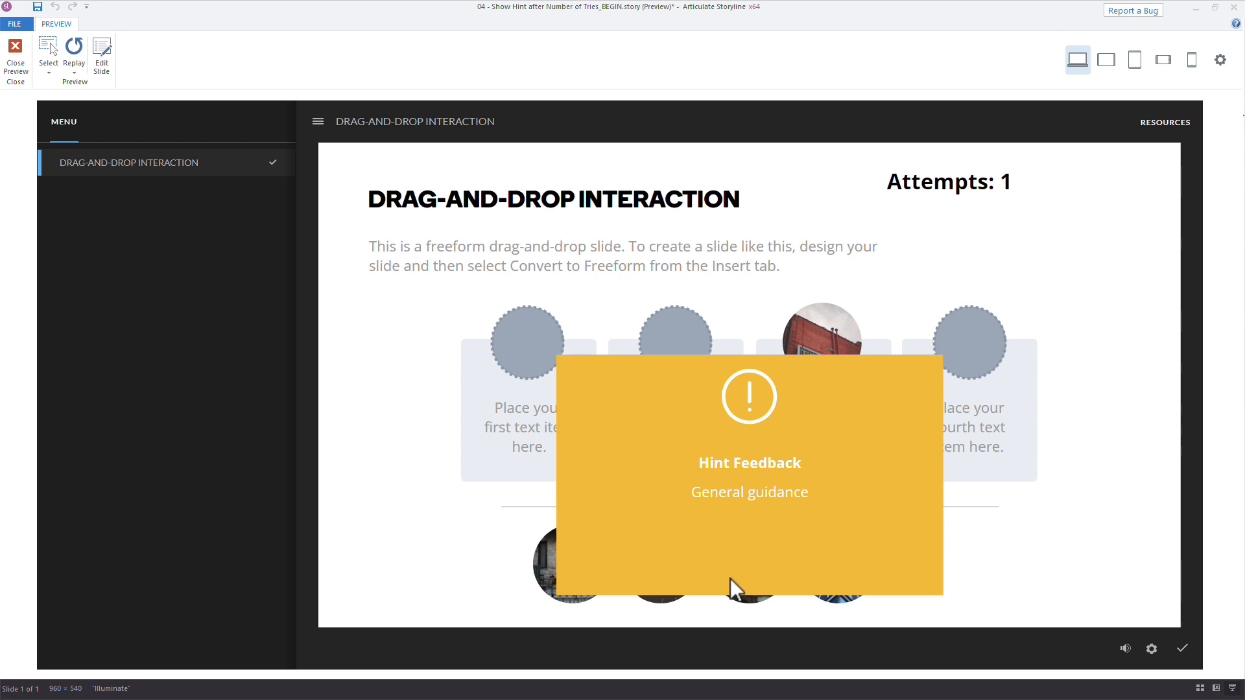
key("Escape")
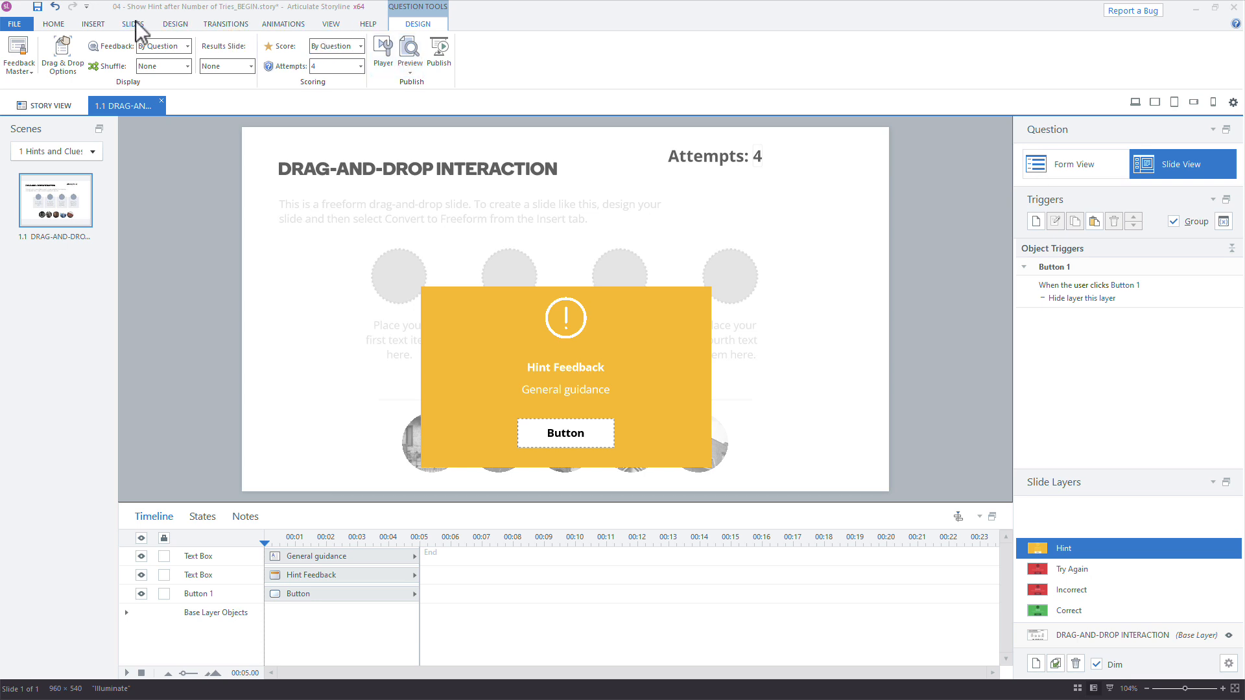
Draw a rectangular blue button about 234 by 88 px over the Hint layer's placeholder button and reassign the Hide layer trigger to it.
left_click(98, 24)
left_click(618, 68)
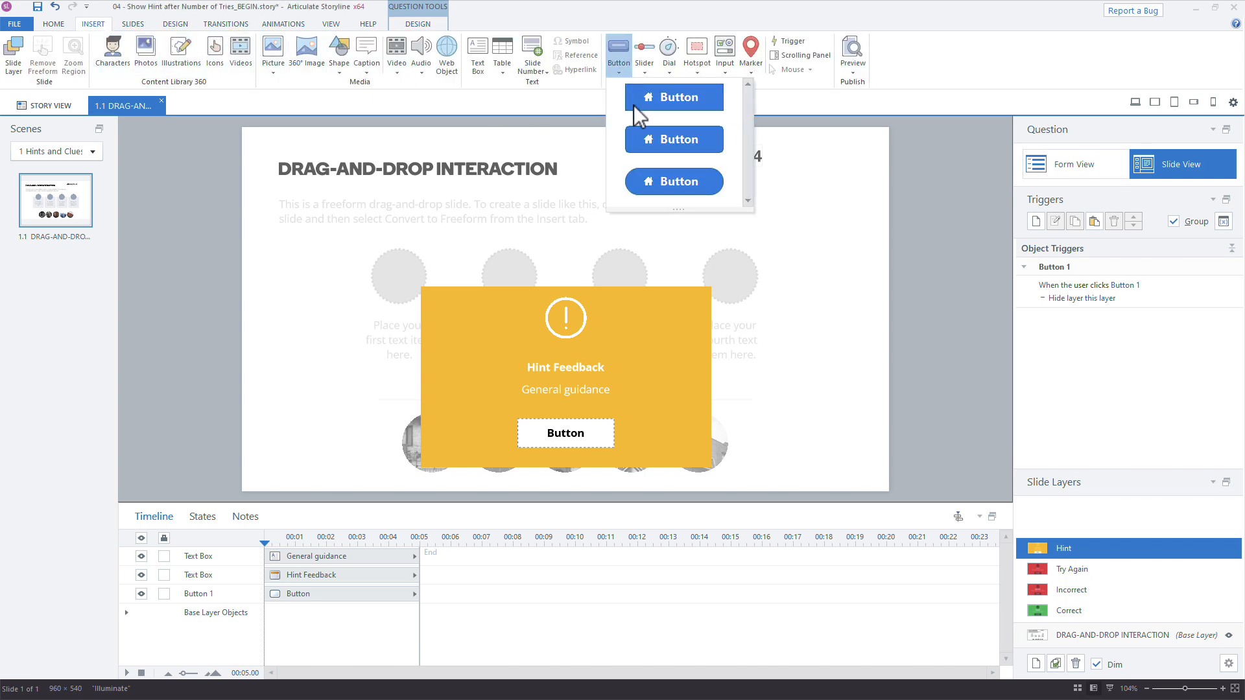
left_click_drag(504, 408, 612, 443)
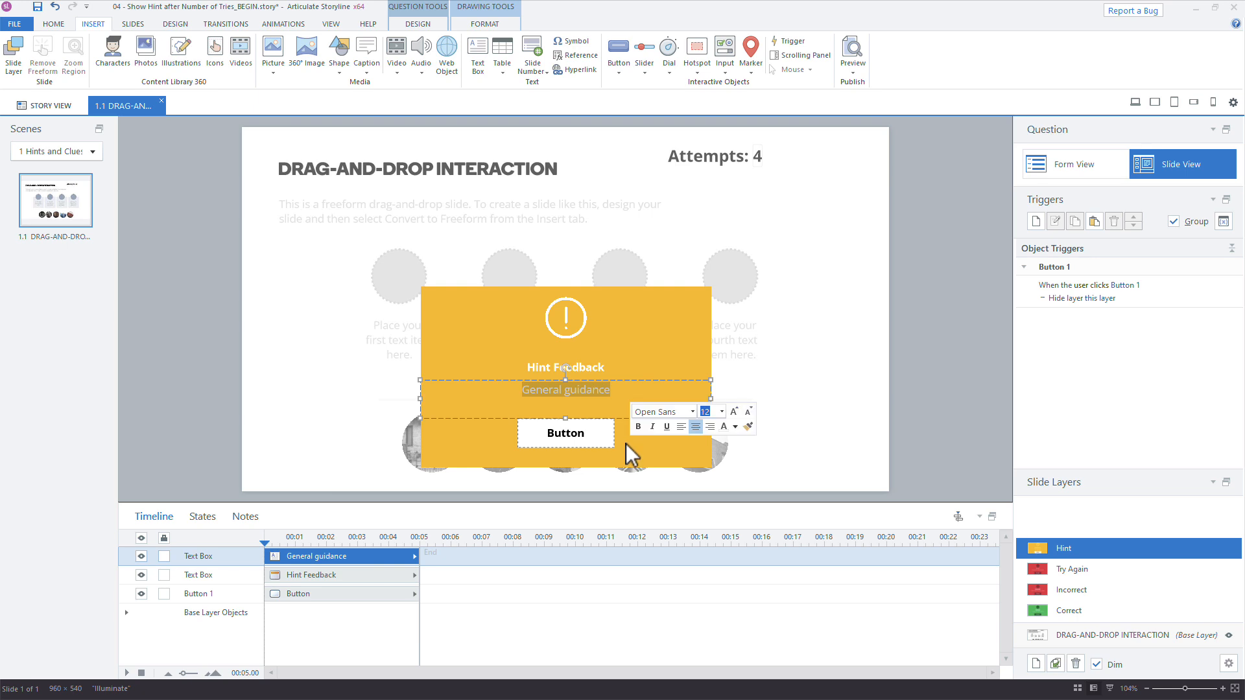
left_click(615, 68)
left_click(653, 106)
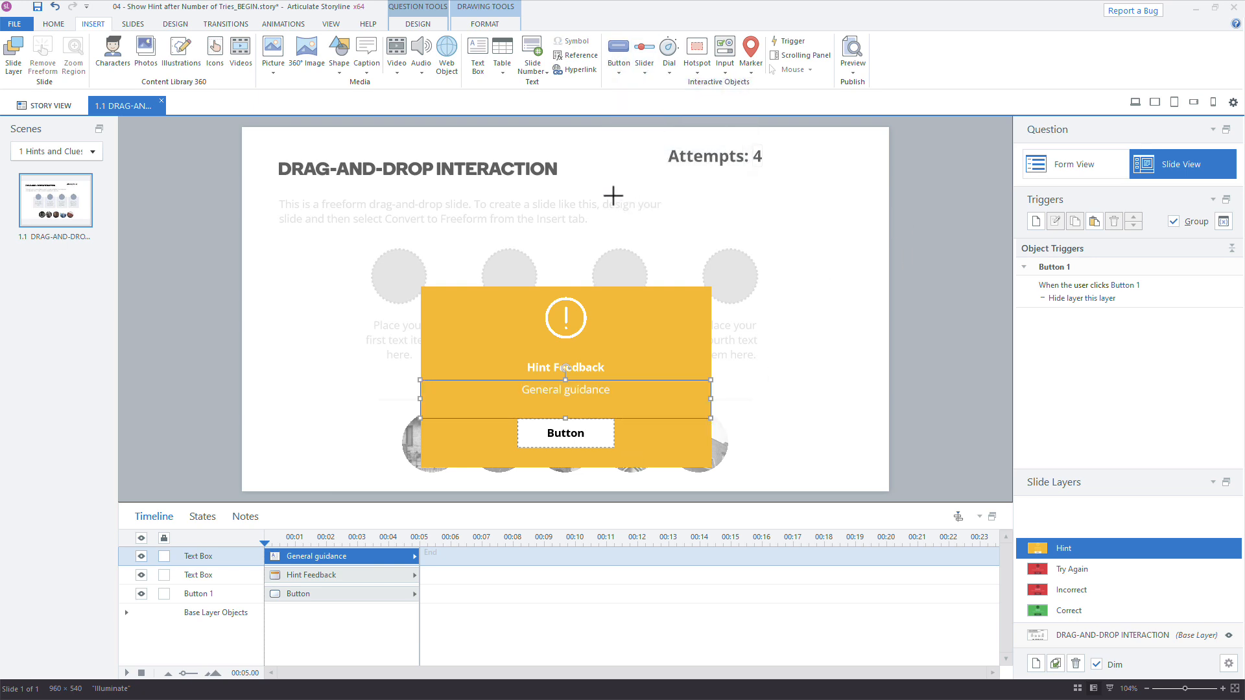
left_click(628, 203)
mouse_move(656, 214)
left_mouse_down()
mouse_move(510, 384)
mouse_move(522, 428)
mouse_move(636, 459)
left_mouse_up()
left_click(1131, 286)
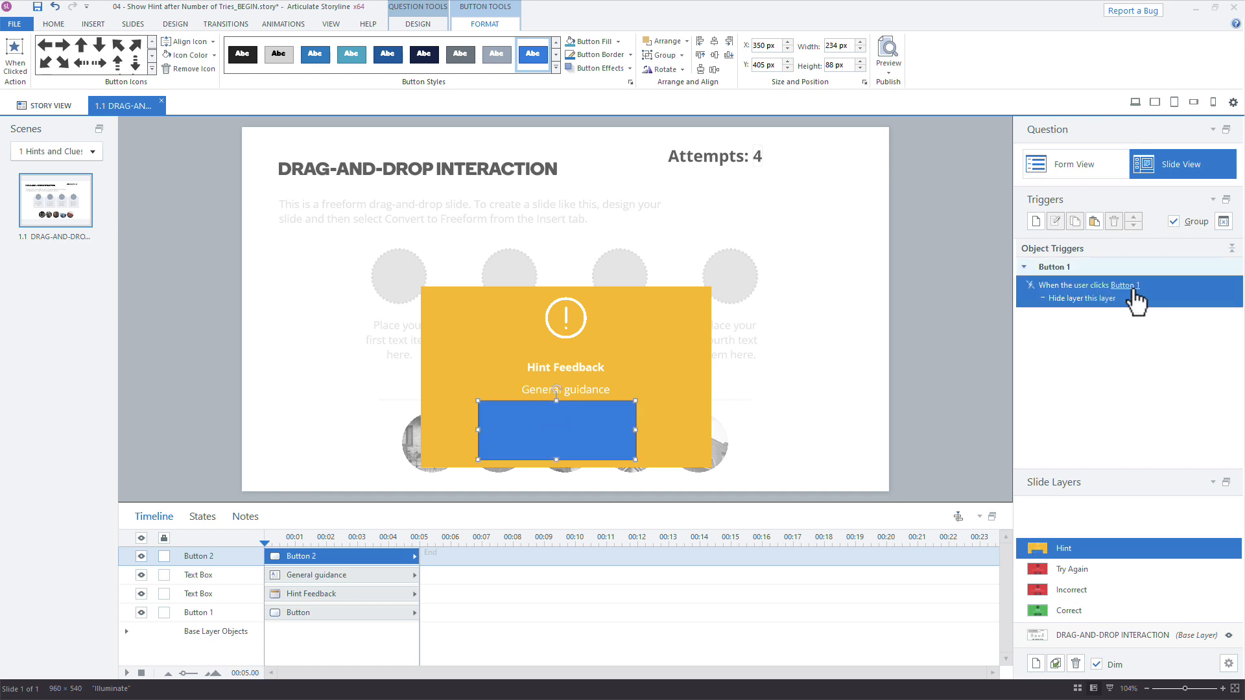
left_click(1132, 350)
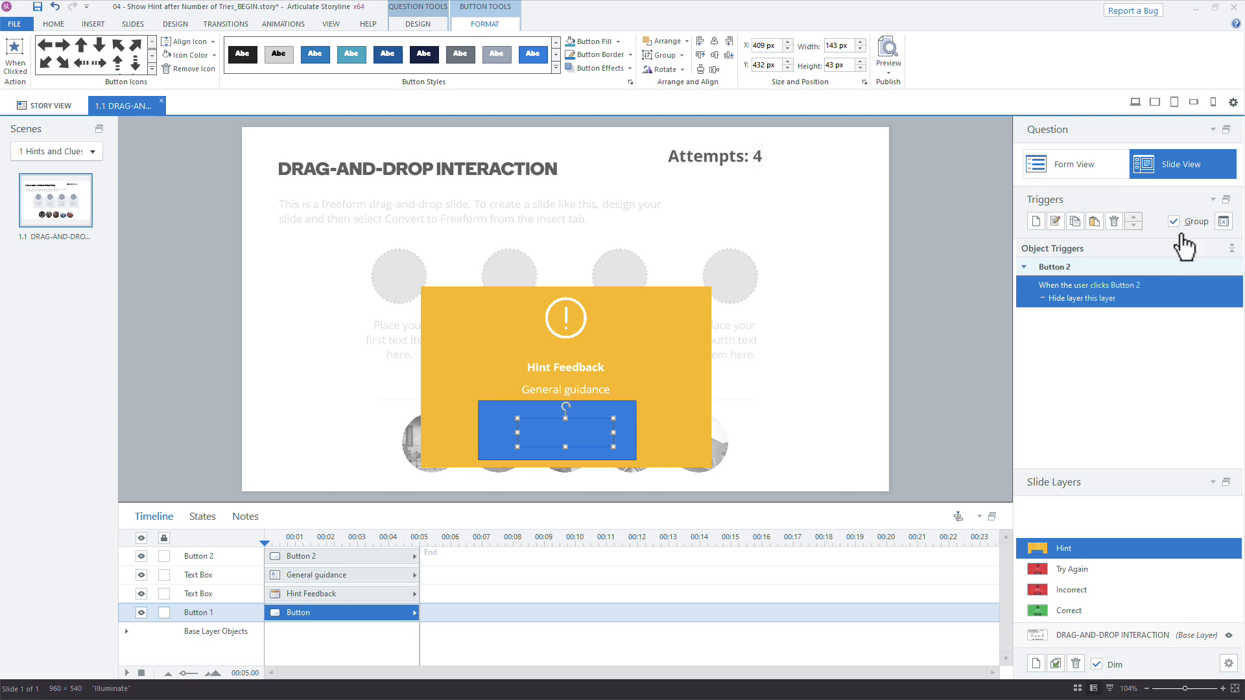
Preview with the glass-building image on the third target, submit incorrectly three times, dismiss the hint, submit a fourth time, and exit.
left_click(1136, 103)
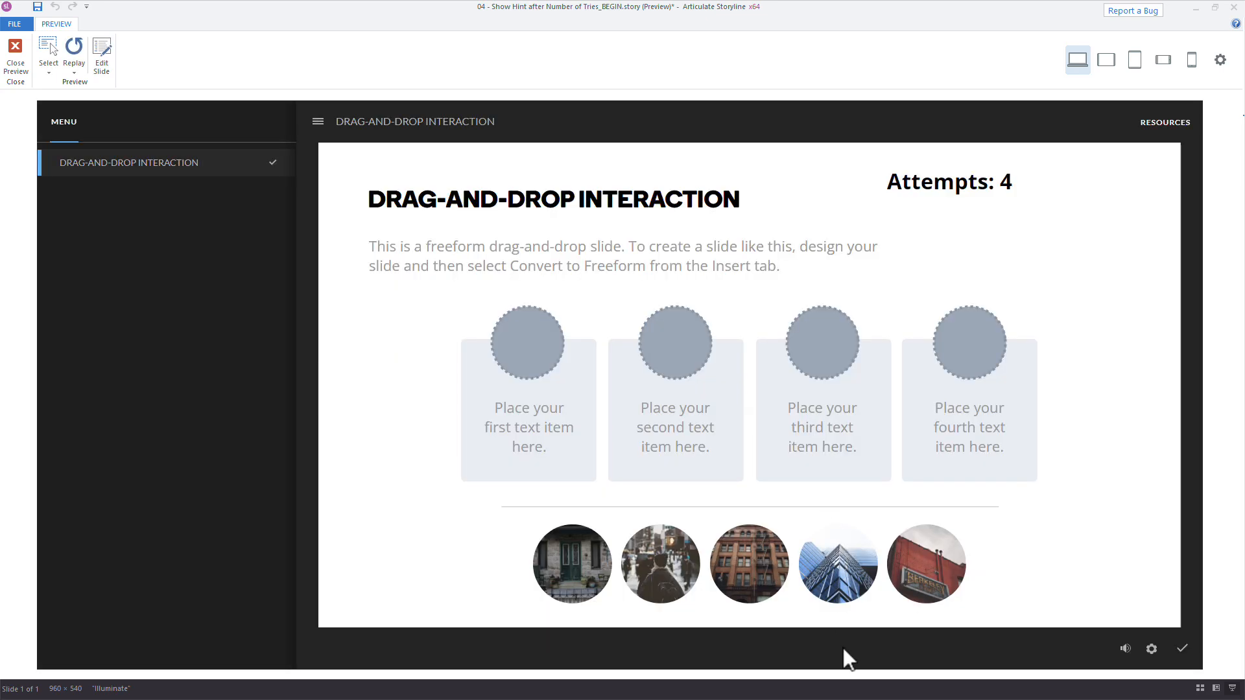
left_click_drag(826, 547, 833, 360)
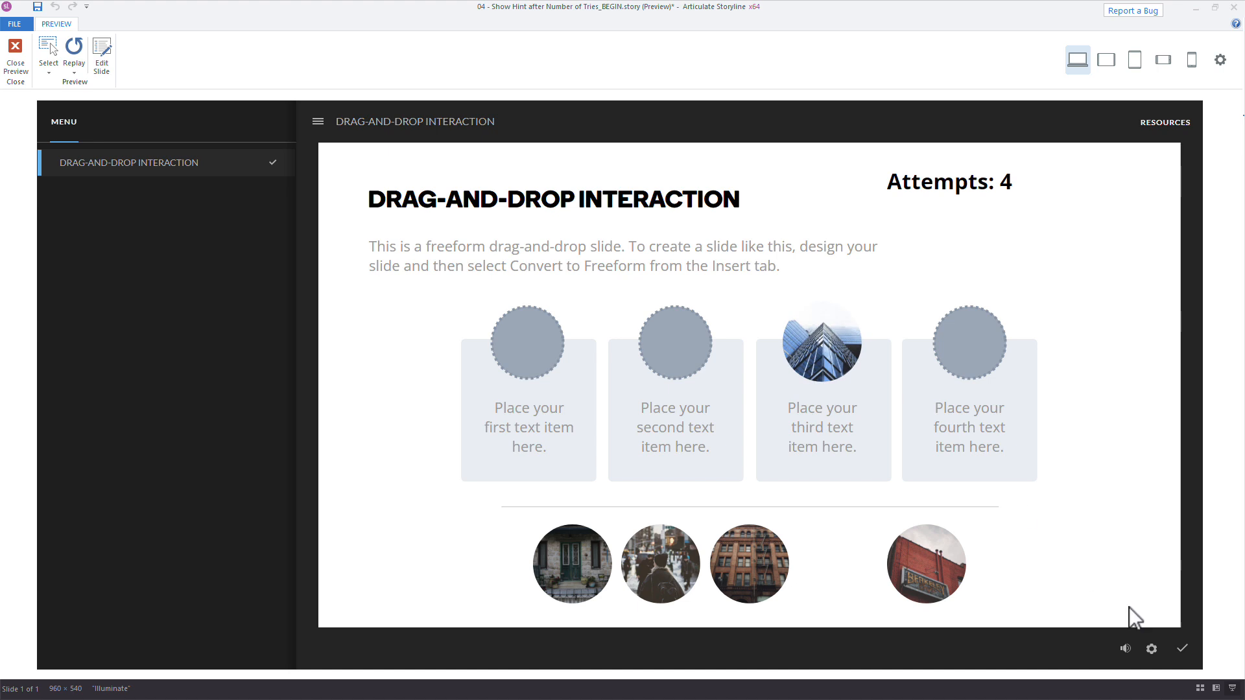
left_click(1182, 649)
left_click(786, 563)
left_click(1182, 648)
left_click(782, 562)
left_click(1182, 650)
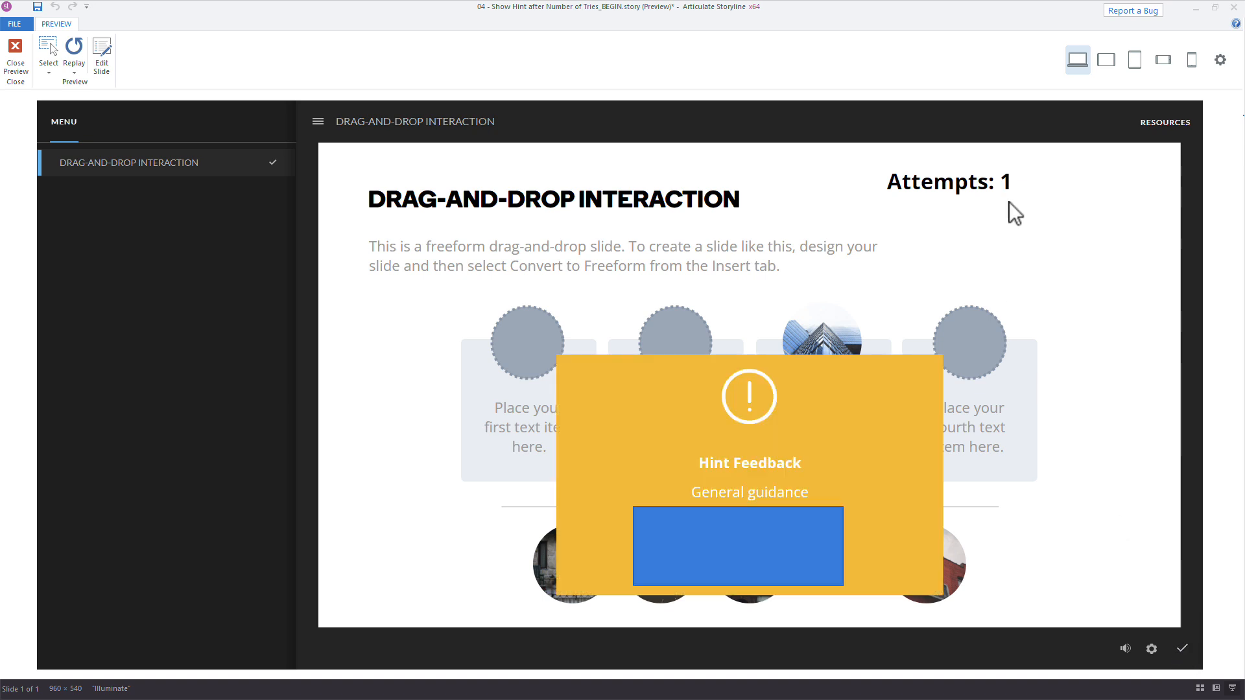
left_click(751, 533)
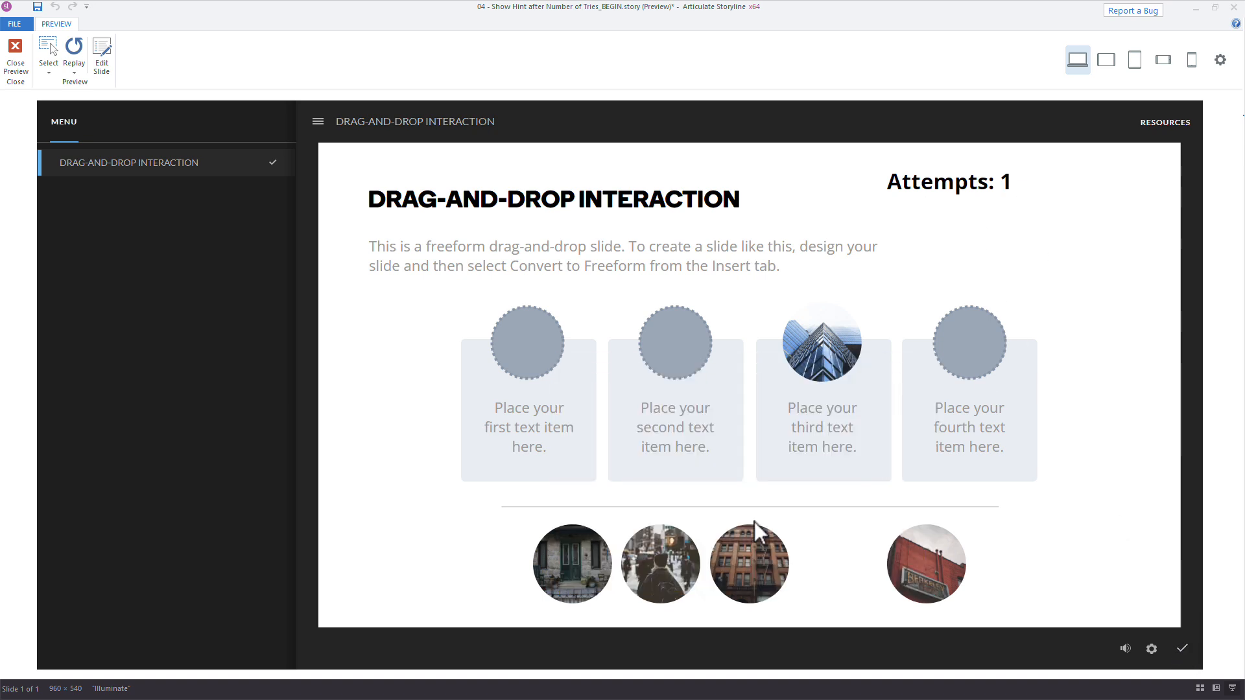
left_click(1182, 650)
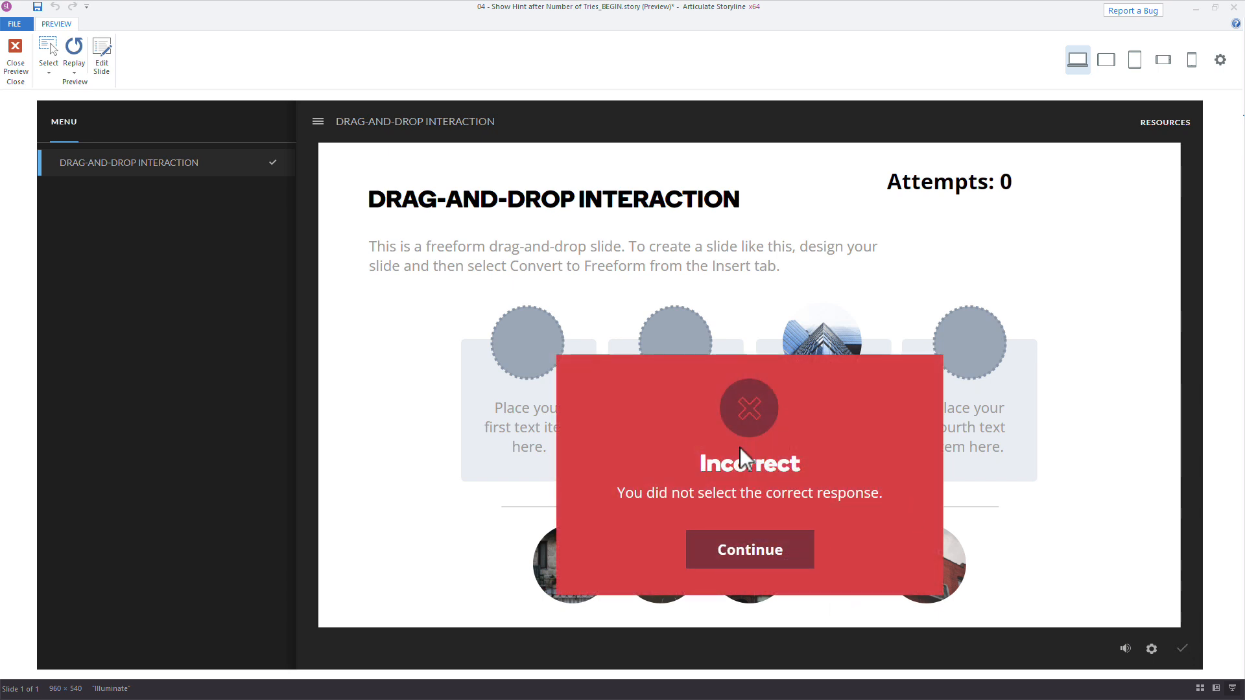
key("Escape")
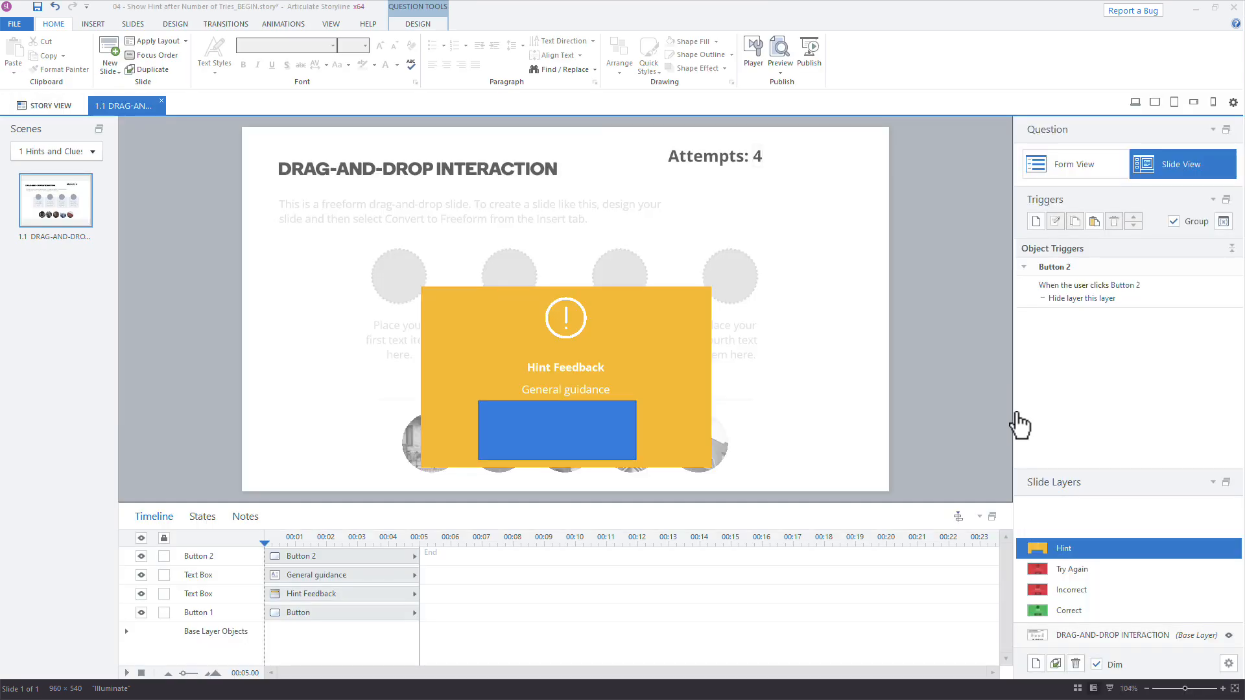
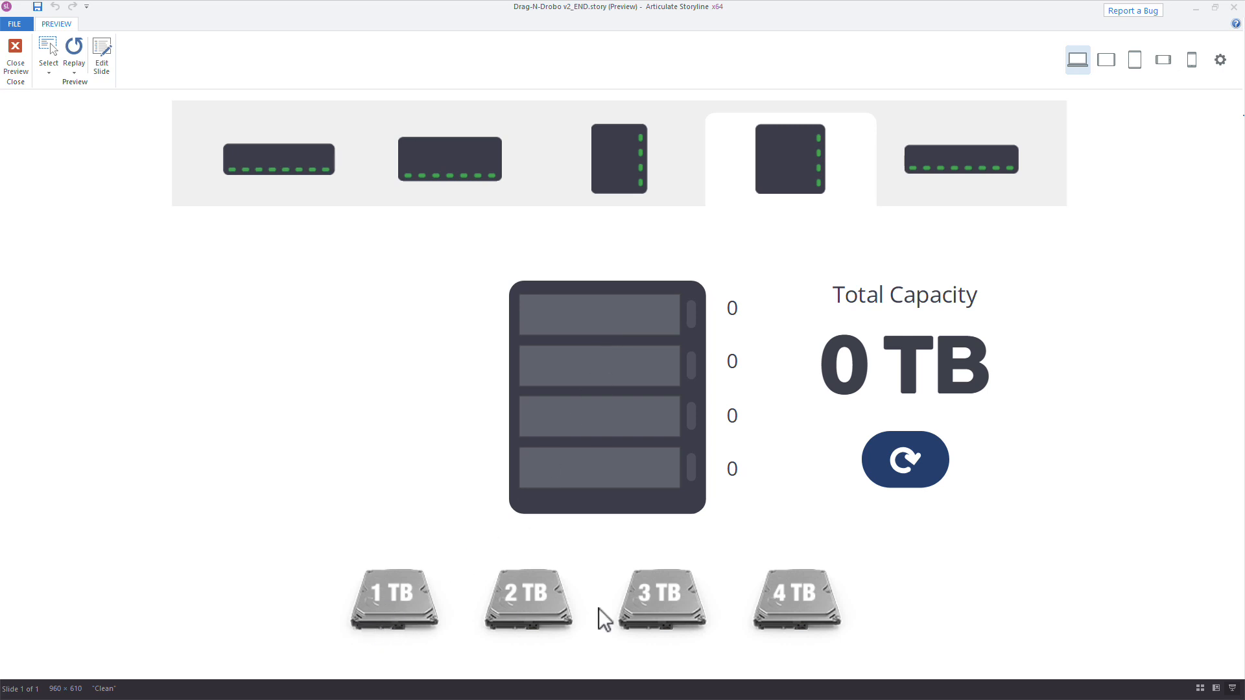
Test the Drag-N-Drobo preview by placing a 1 TB drive in each of the four bays of the selected enclosure.
left_click_drag(388, 616, 564, 350)
left_click_drag(403, 622, 617, 345)
left_click_drag(417, 609, 595, 381)
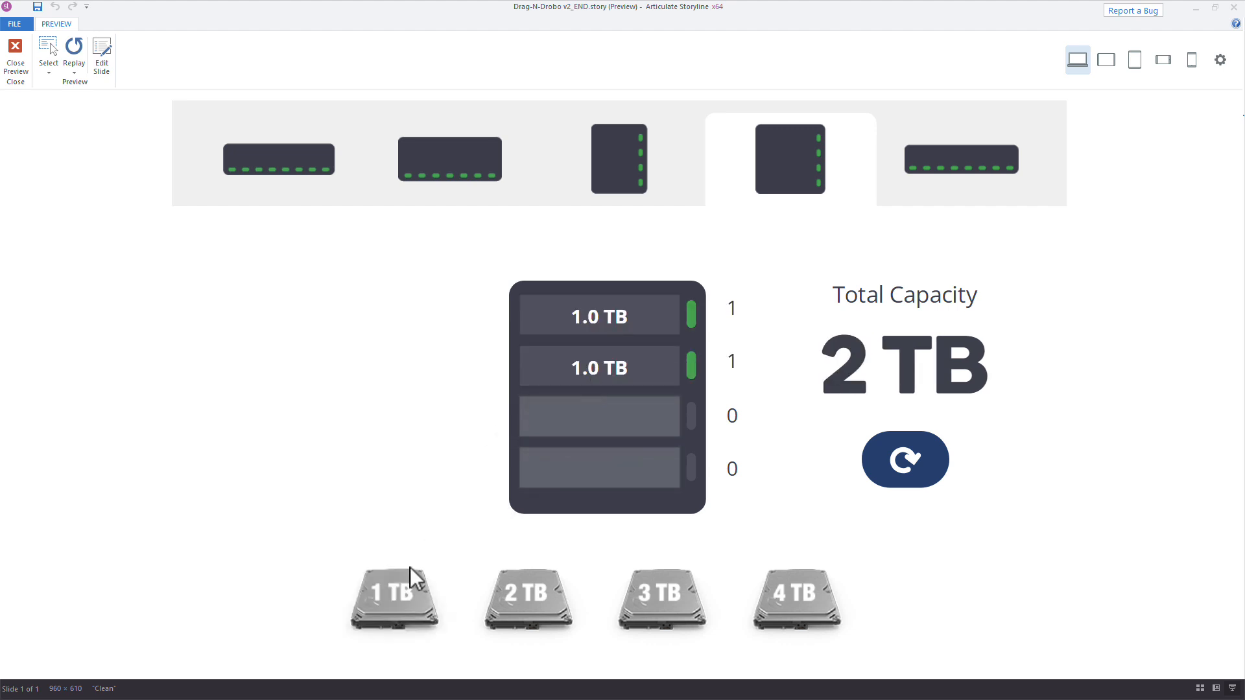
left_click_drag(401, 603, 548, 426)
left_click_drag(392, 612, 546, 483)
left_click_drag(394, 611, 391, 592)
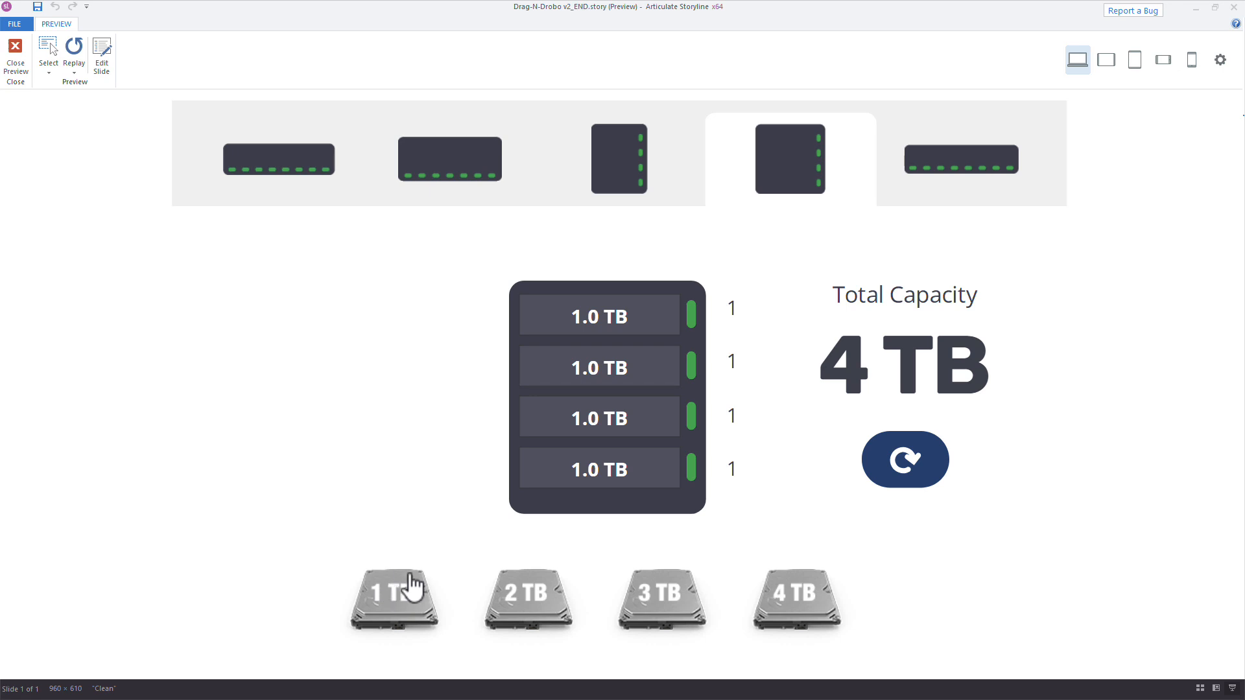
Drop another 1 TB drive on the enclosure's second bay in the Drag-N-Drobo preview.
left_click_drag(396, 597, 587, 363)
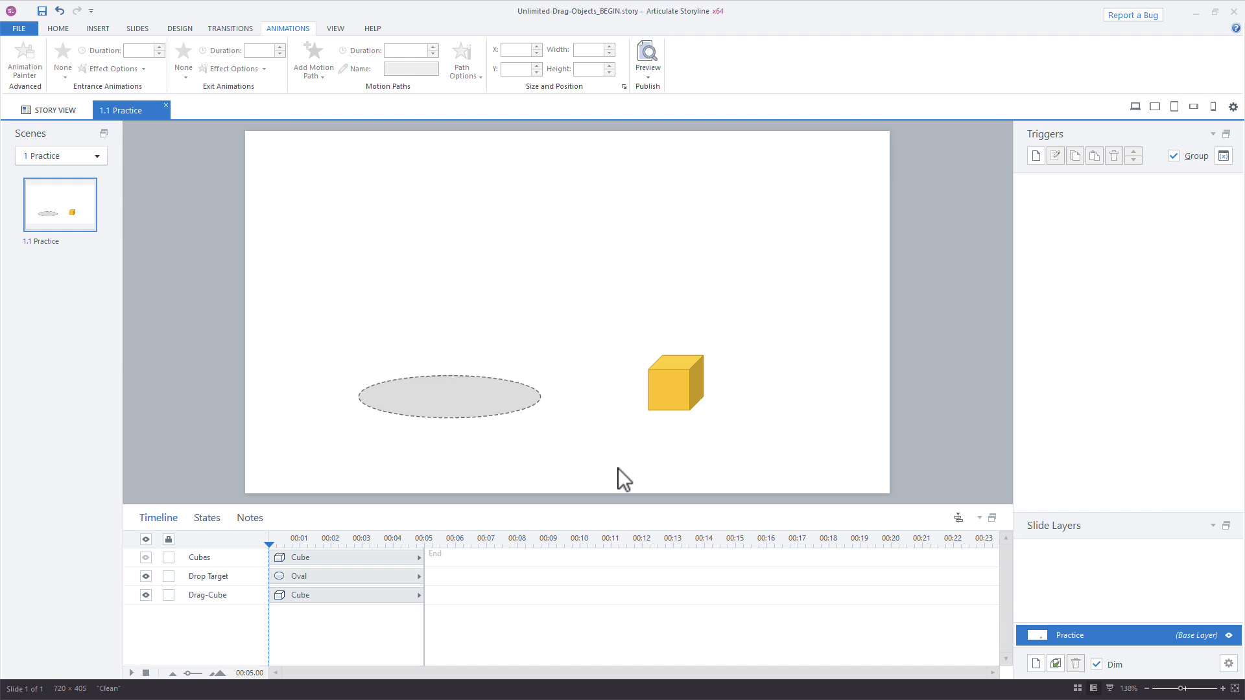
Reorder Drag-Cube above Drop Target on the timeline and place the cube at about X 478 px, Y 259 px.
mouse_move(677, 401)
left_mouse_down()
mouse_move(473, 354)
mouse_move(419, 401)
left_mouse_up()
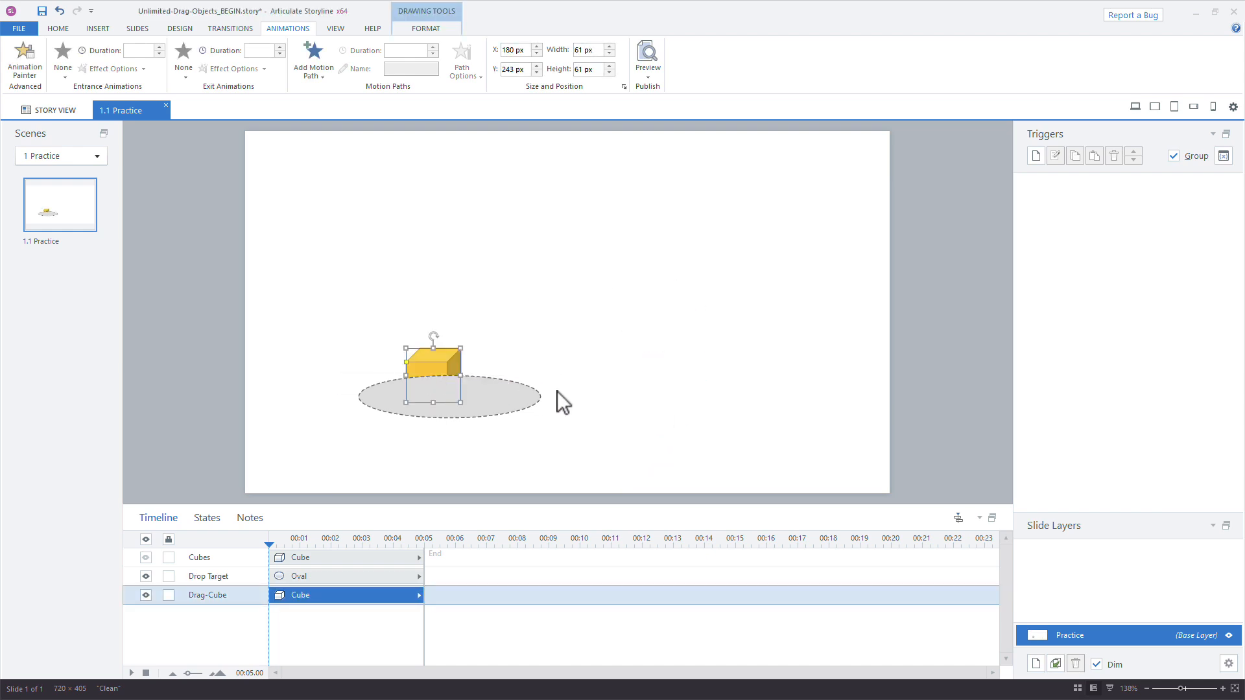
left_click_drag(297, 604, 295, 577)
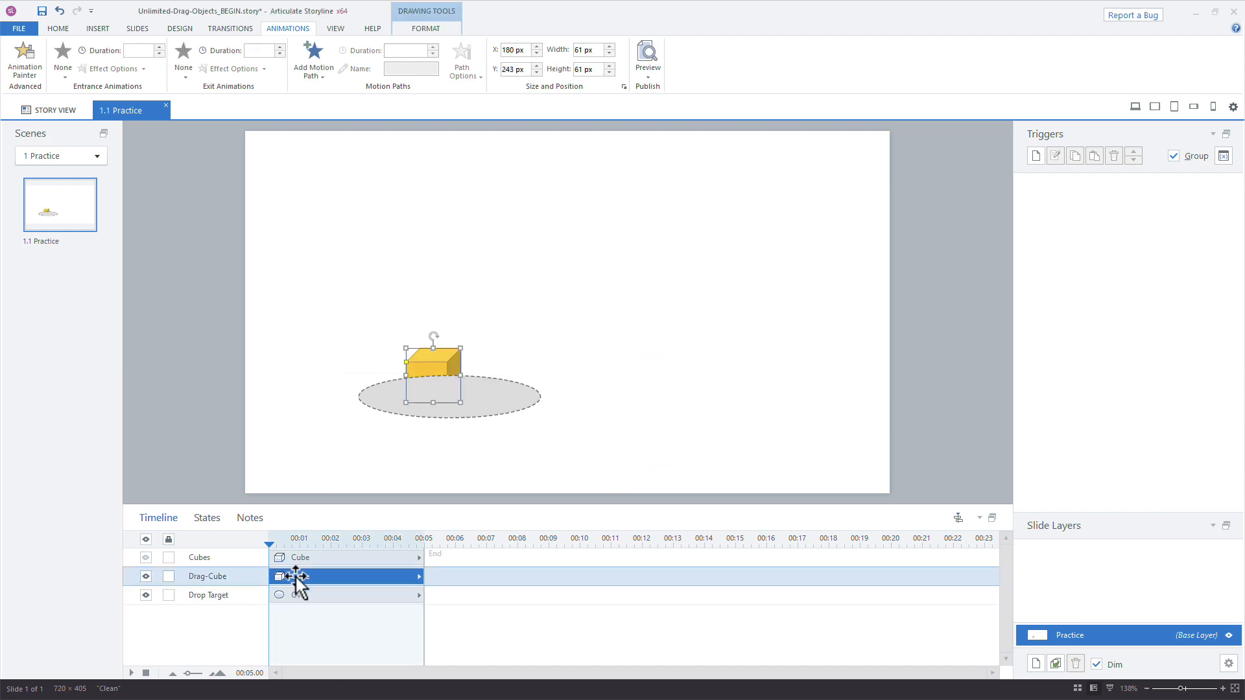
left_click_drag(445, 383, 692, 395)
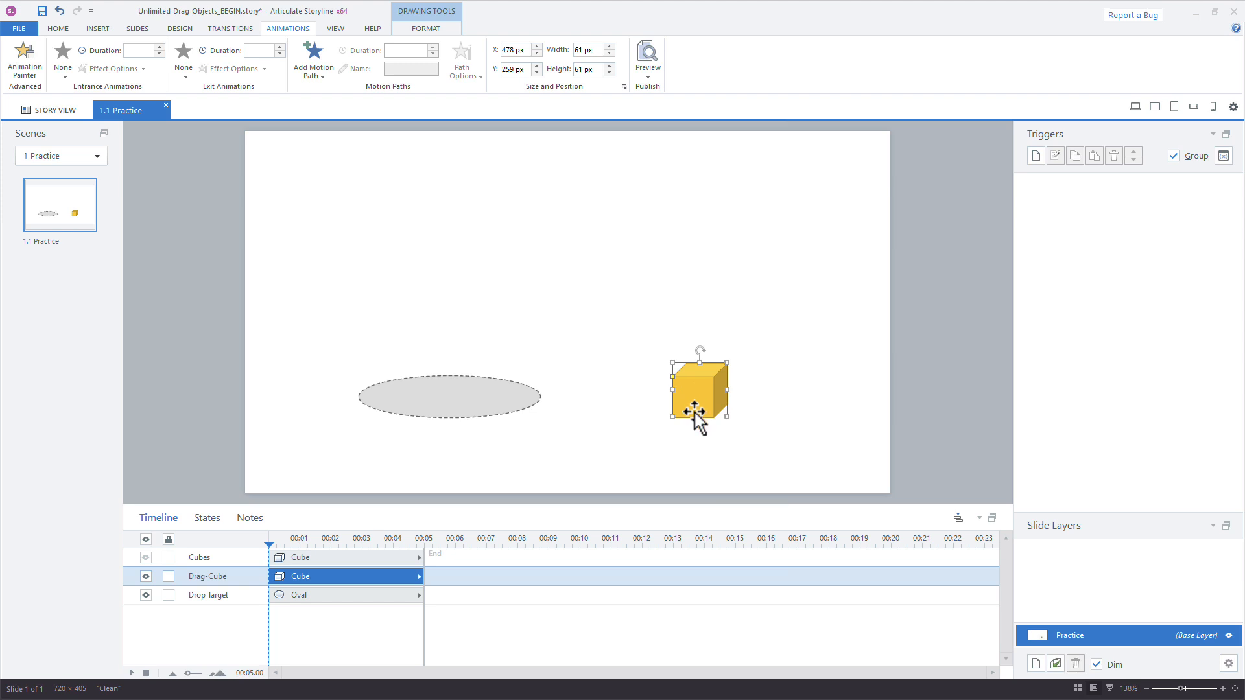
Add a line motion path heading left to Drag-Cube and delete the timeline-start trigger that came with it.
left_click(317, 63)
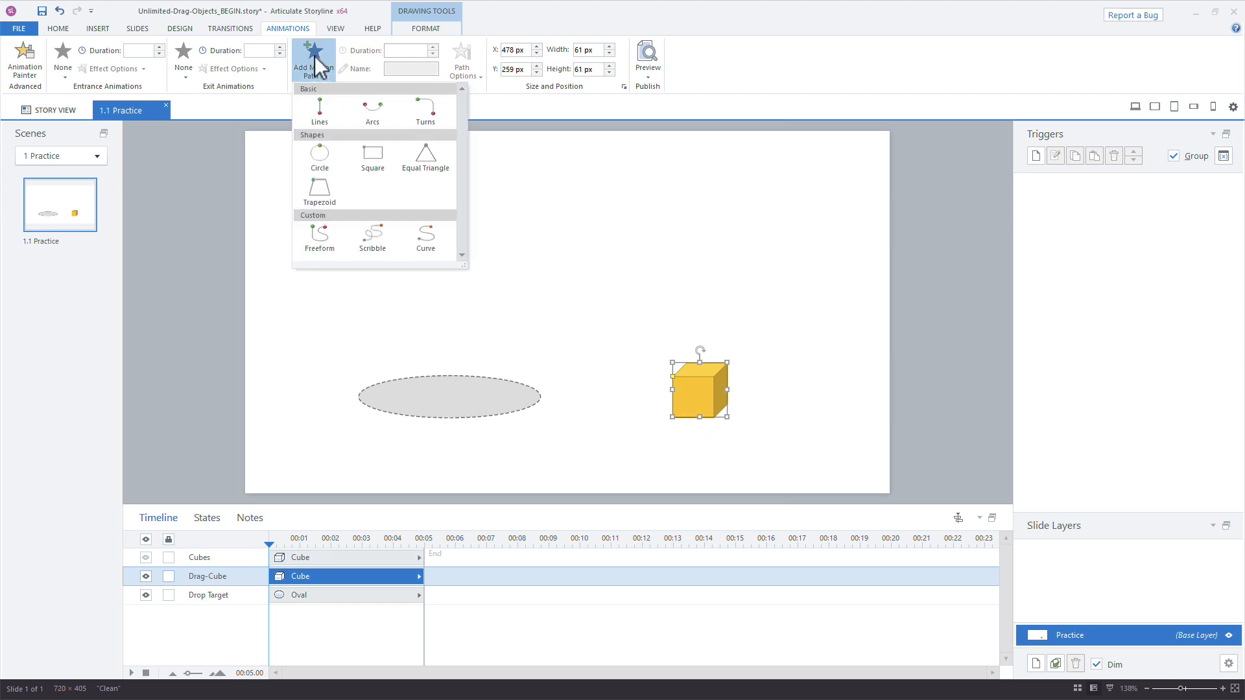
left_click(309, 111)
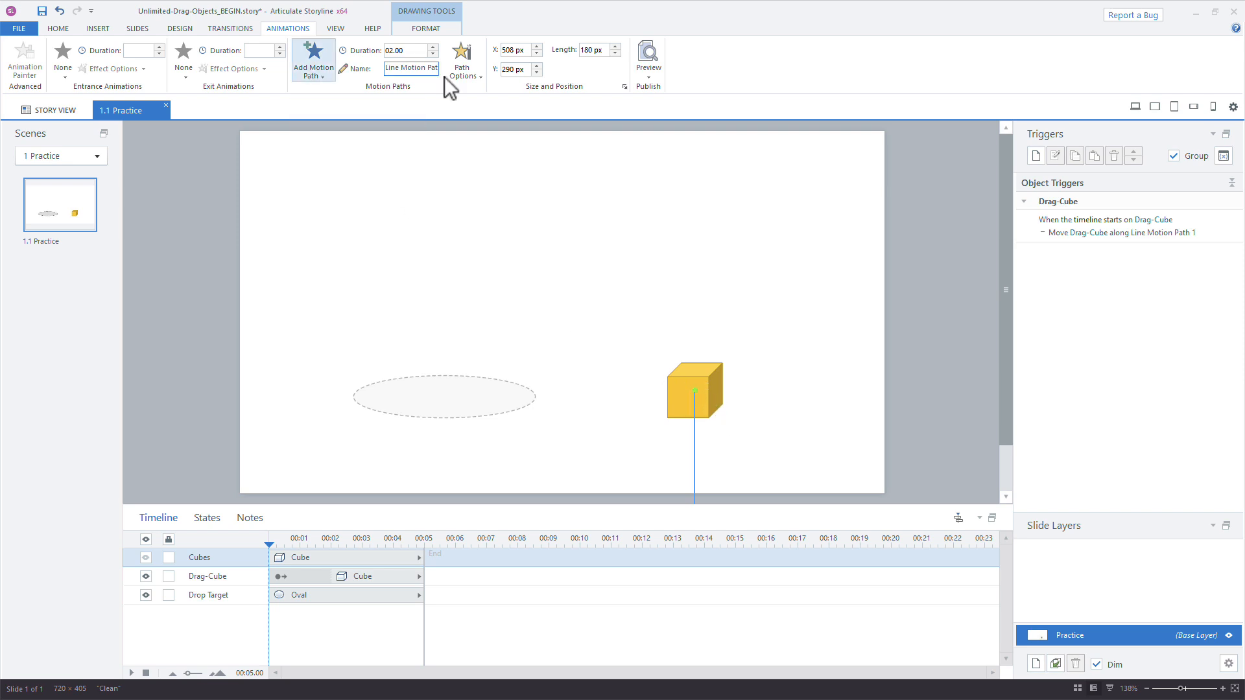
left_click(462, 77)
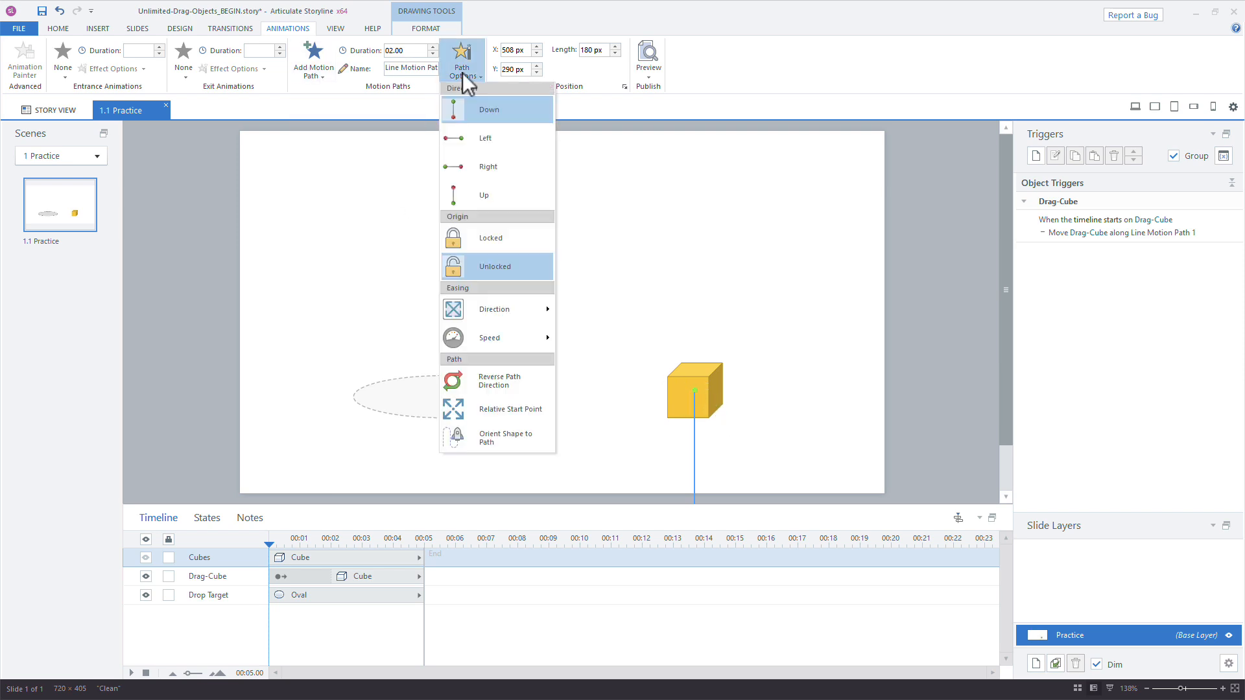
left_click(481, 141)
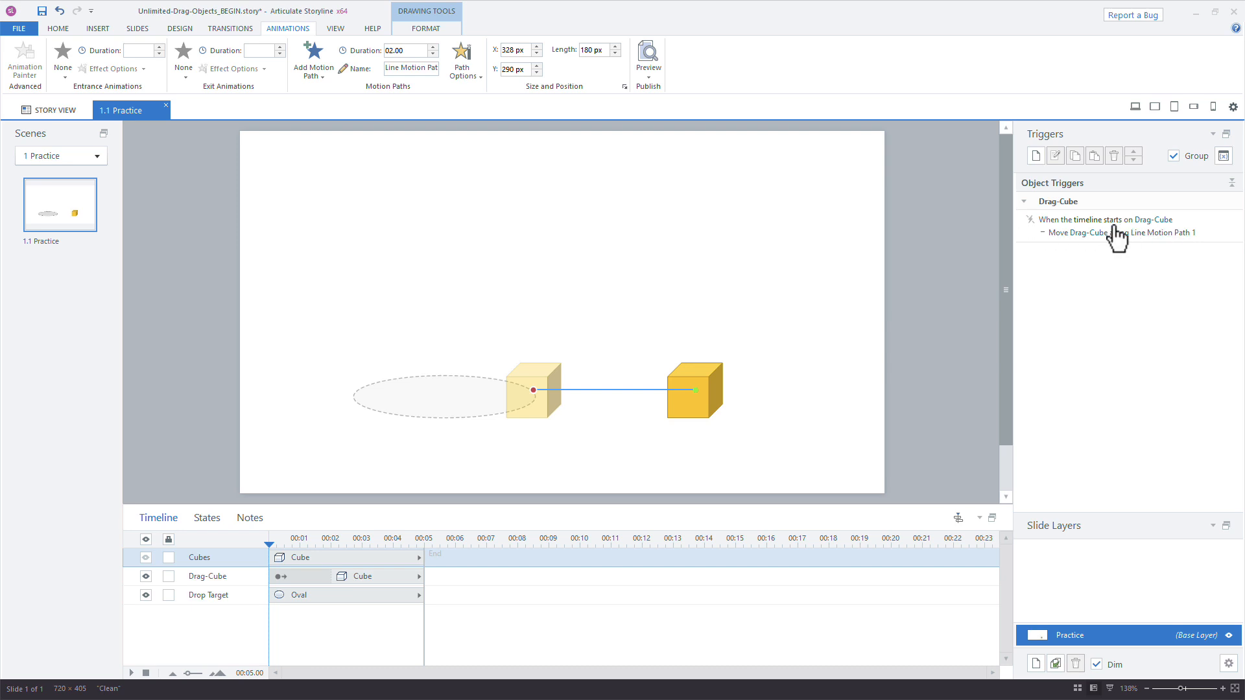
left_click(1203, 220)
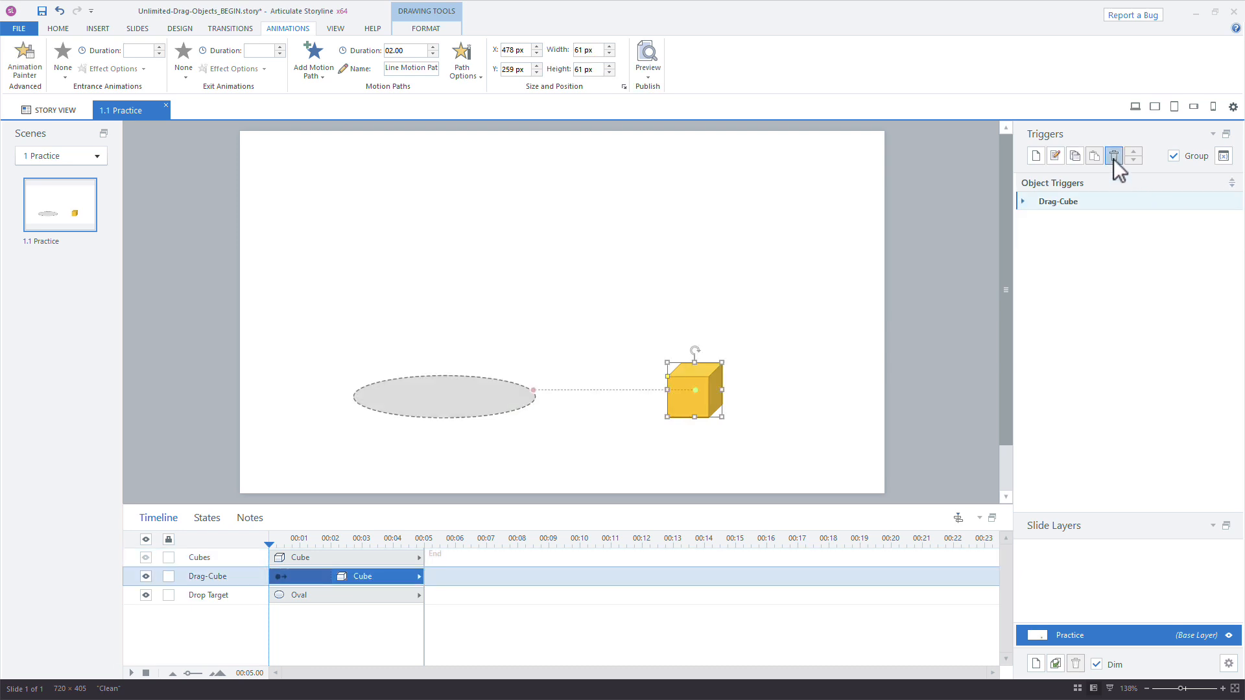
left_click(1114, 156)
Create a trigger that moves Drag-Cube along Line Motion Path 1 when it is dropped on Drop Target.
left_click(1037, 156)
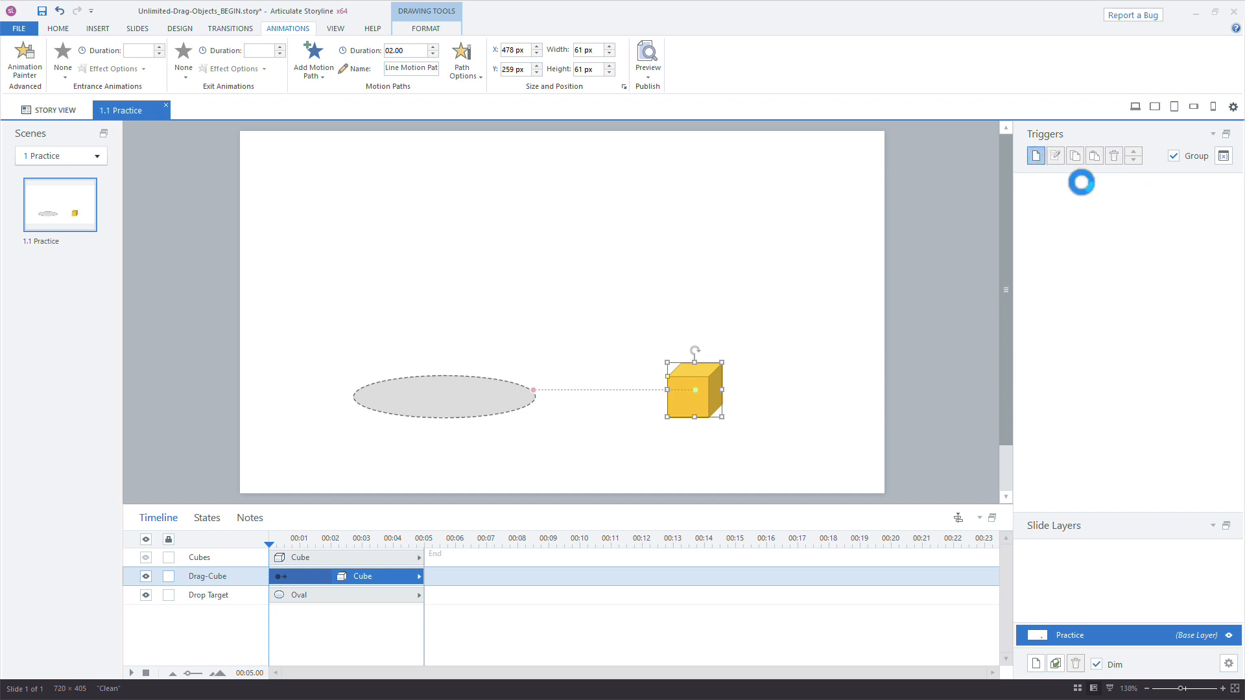
left_click(977, 125)
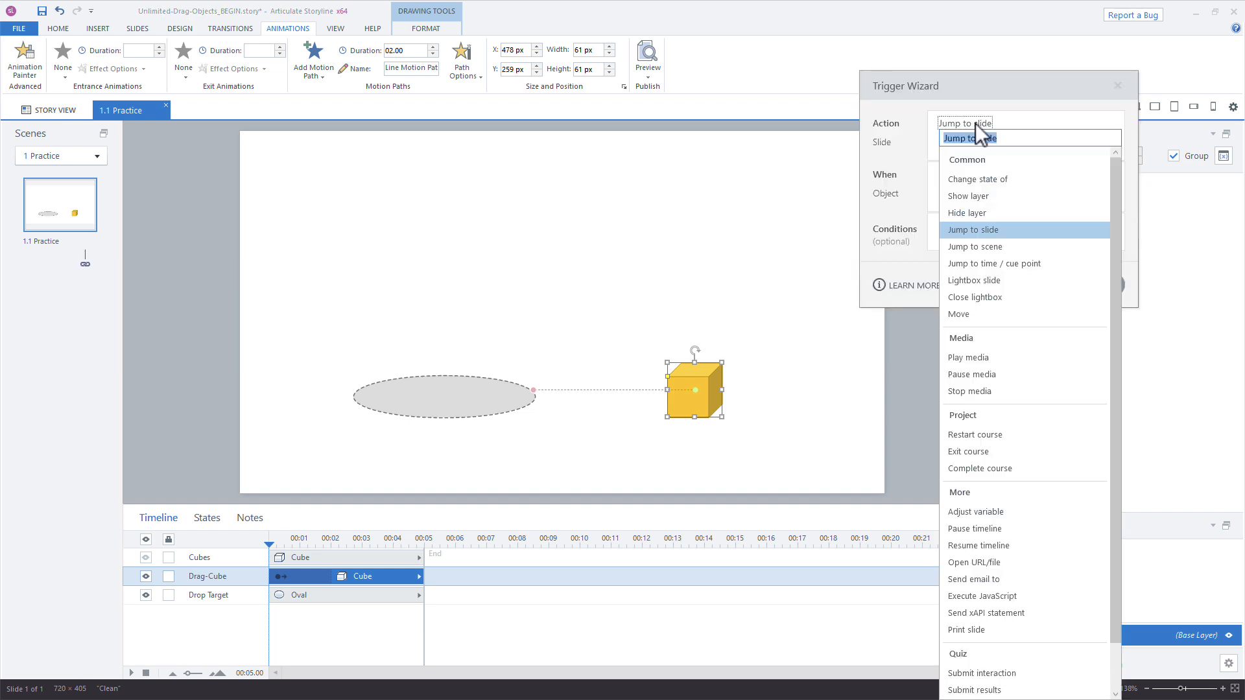
left_click(968, 313)
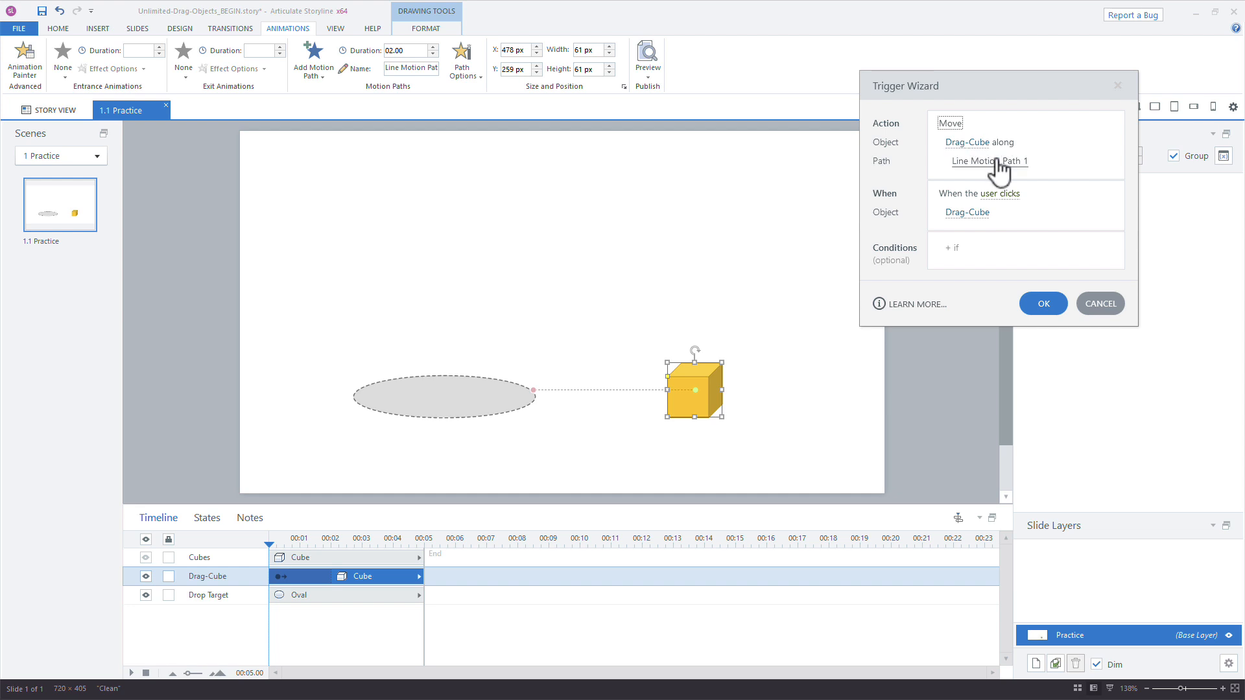
left_click(1002, 194)
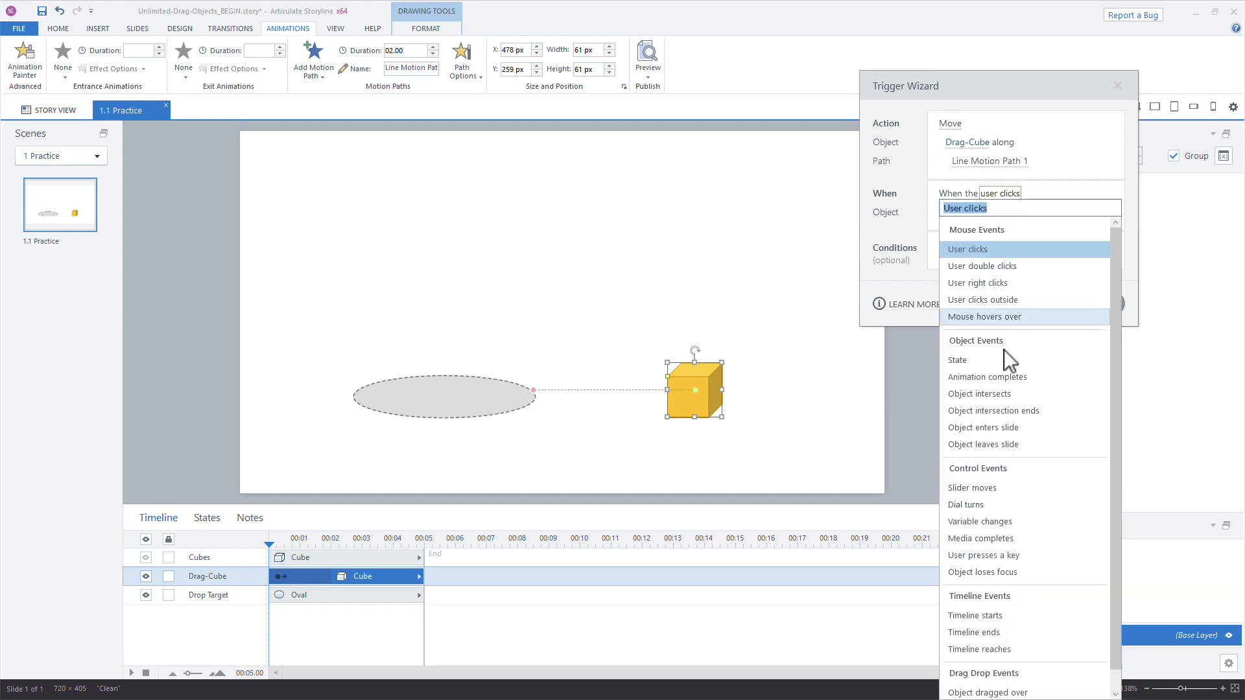
scroll(1002, 389, "down", 1)
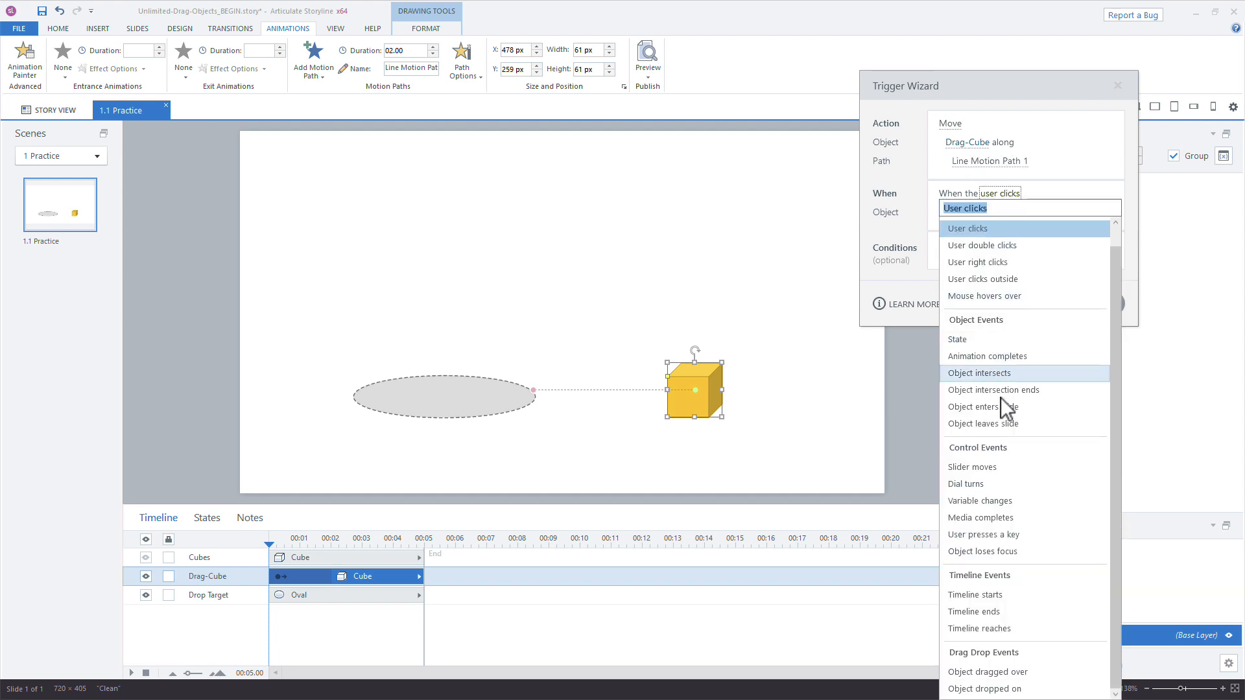
left_click(995, 690)
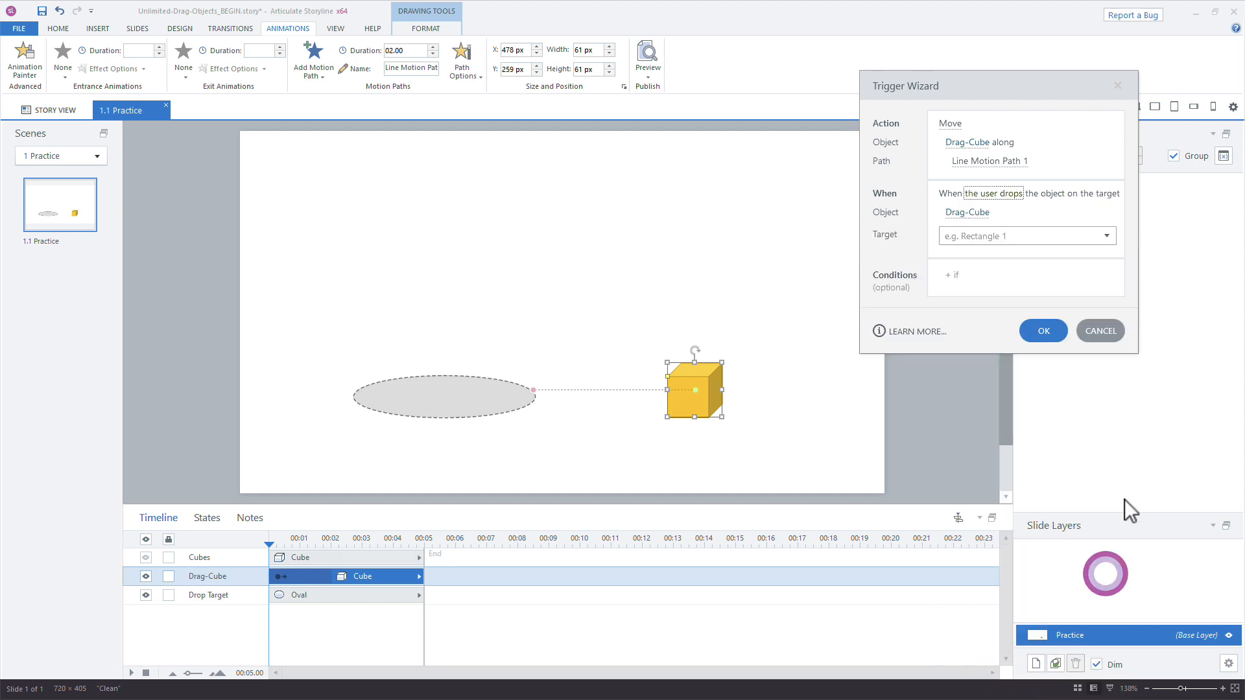
left_click(966, 237)
left_click(955, 295)
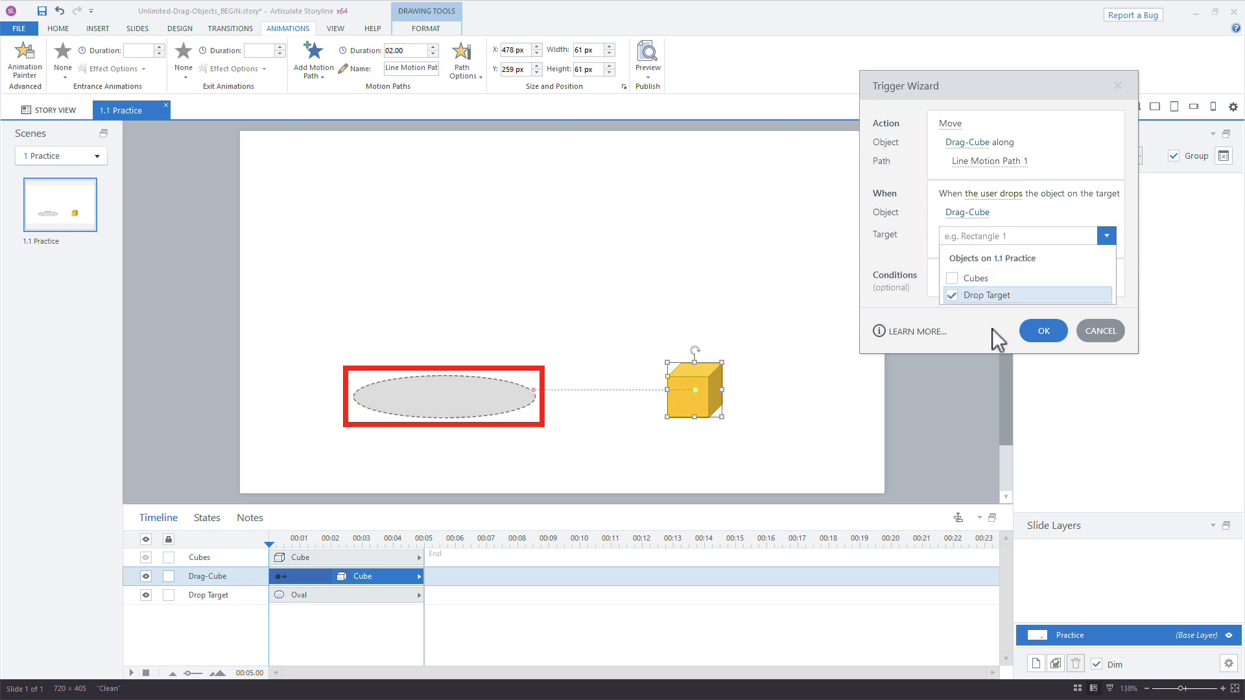
left_click(1048, 332)
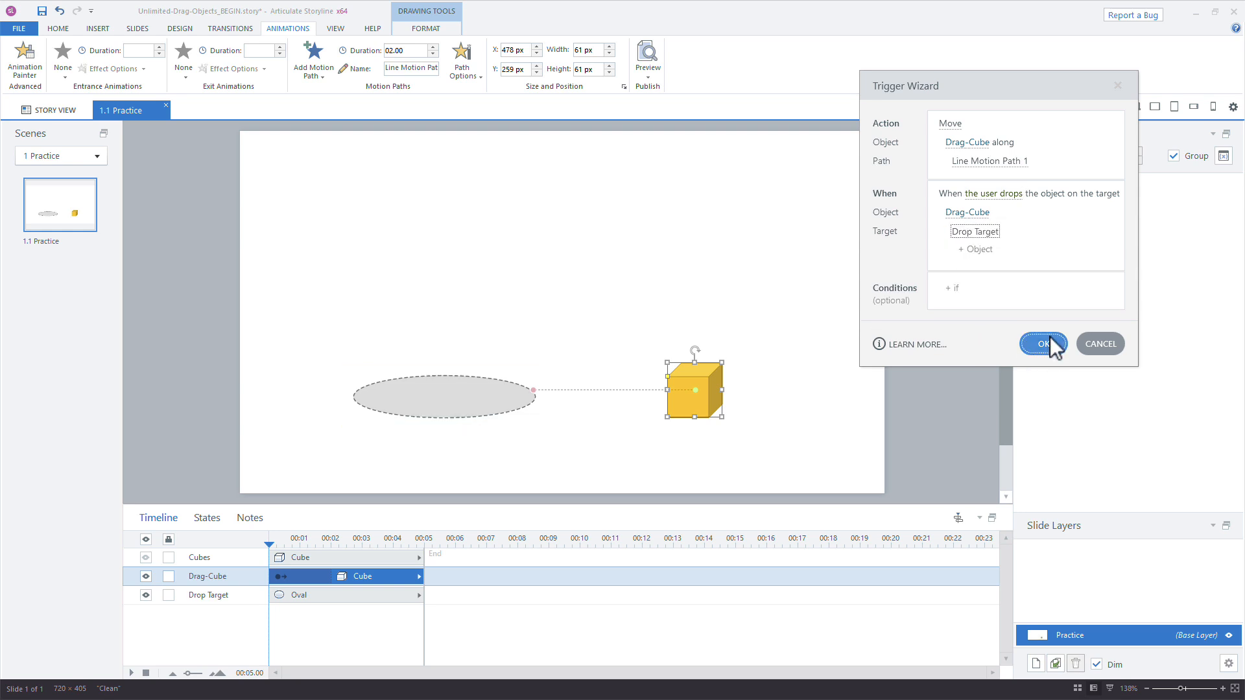
left_click(1044, 346)
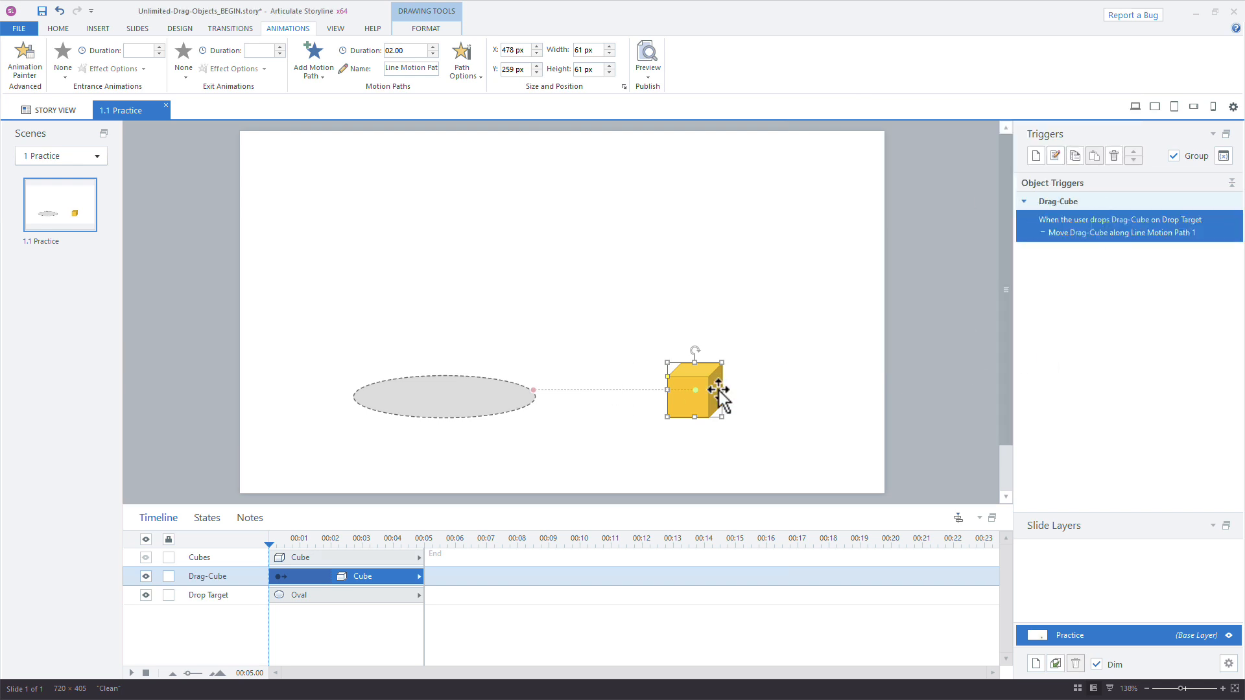
Preview the slide, drop the yellow cube on the oval to check its motion, and exit the preview.
left_click(1136, 106)
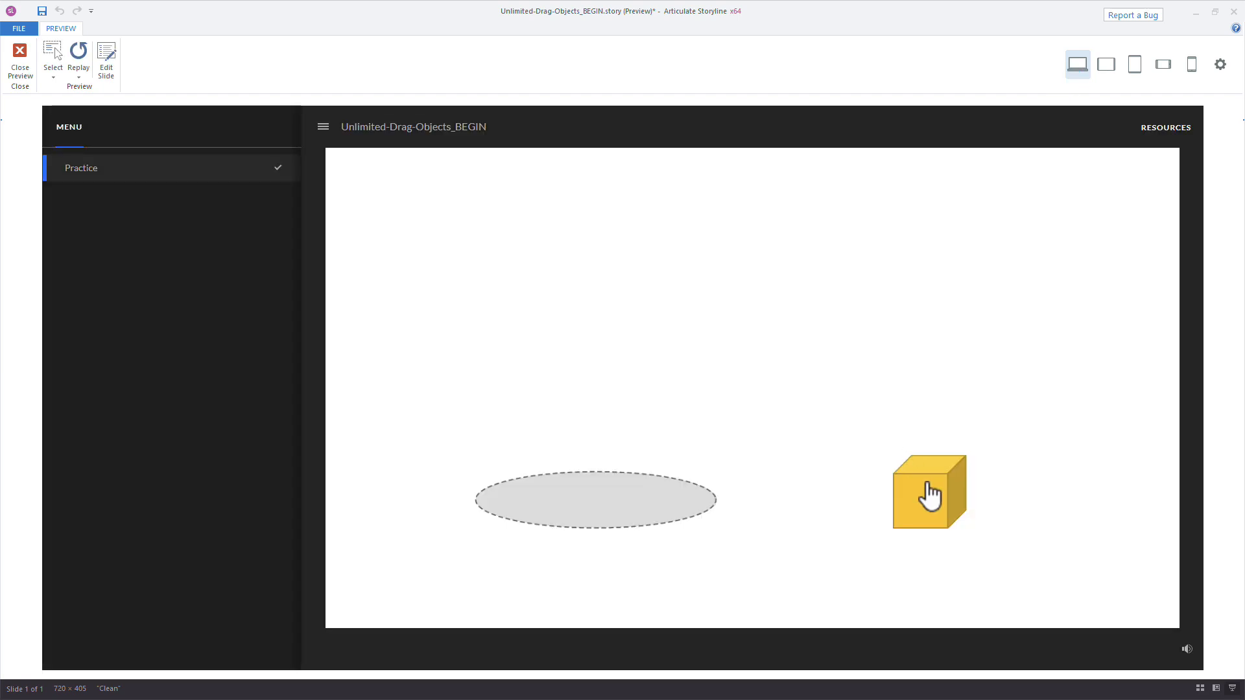
left_click_drag(931, 496, 586, 490)
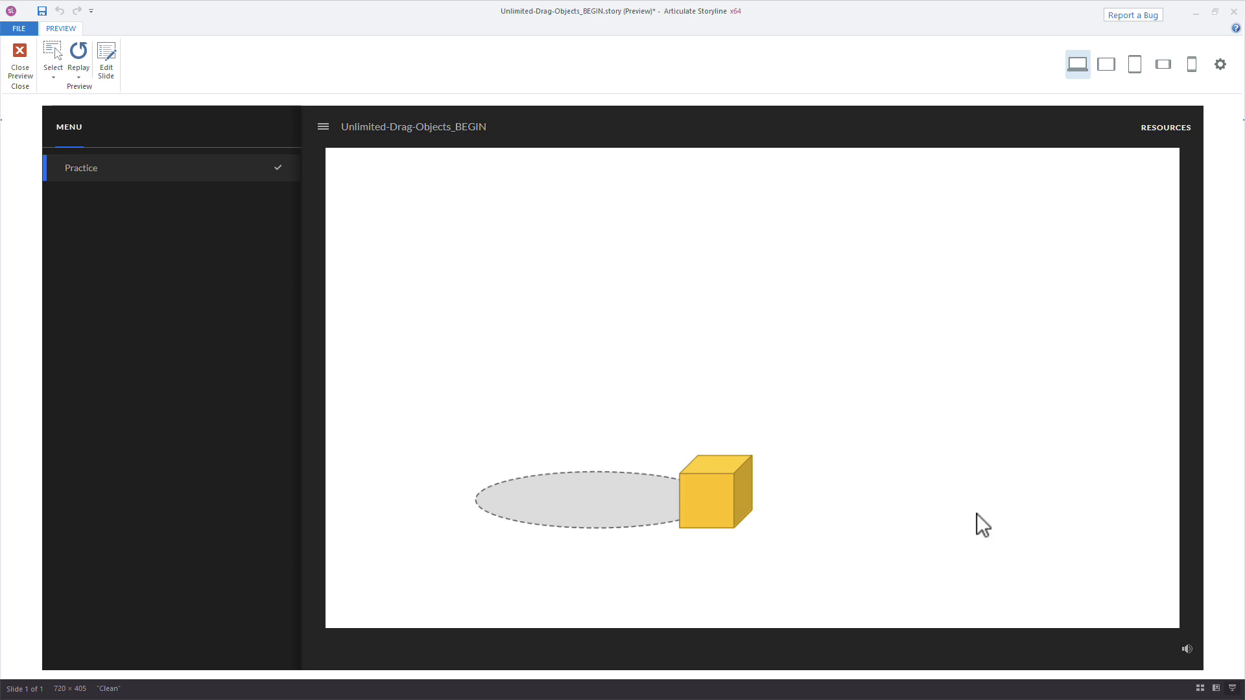
left_click(21, 65)
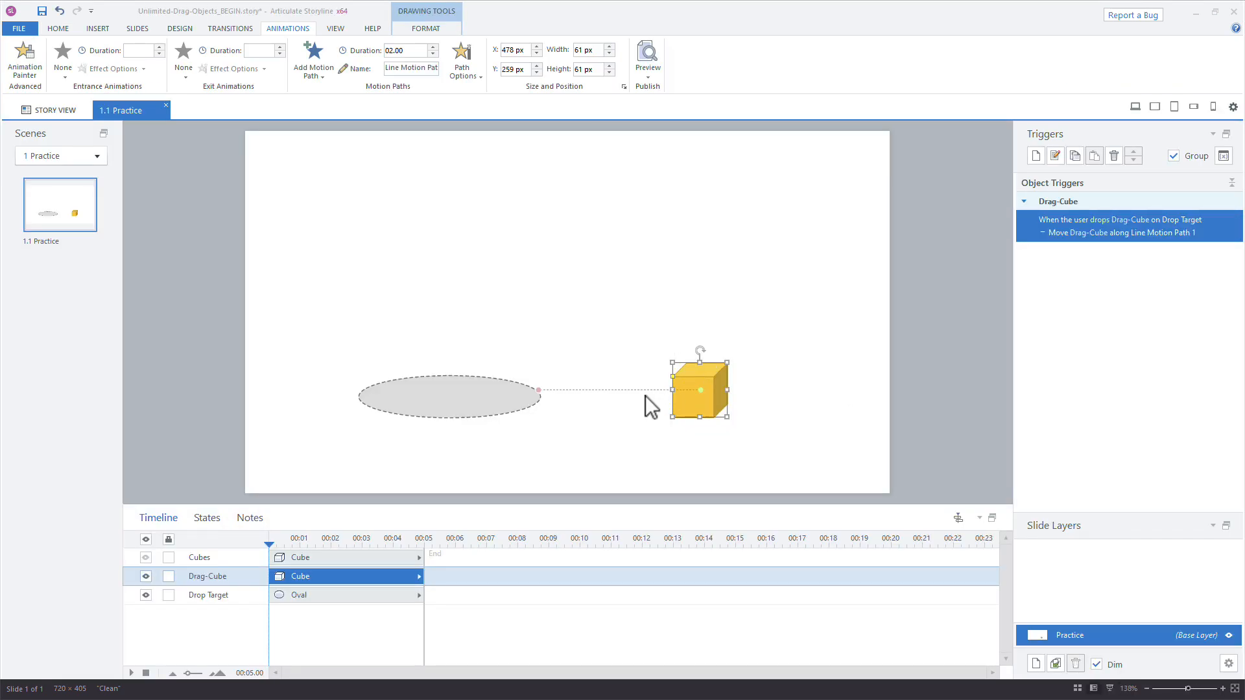
Set the cube's line motion path to a length of 0 px and a duration of 0.1 seconds.
left_click(642, 393)
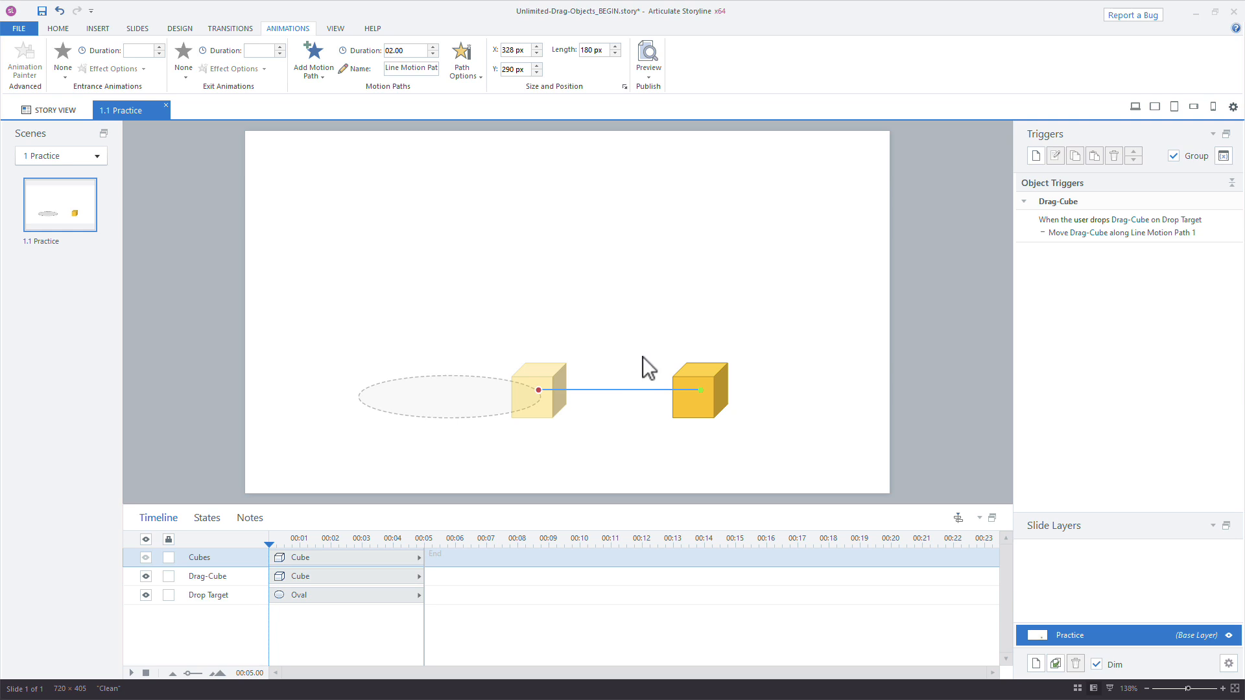
left_click(581, 52)
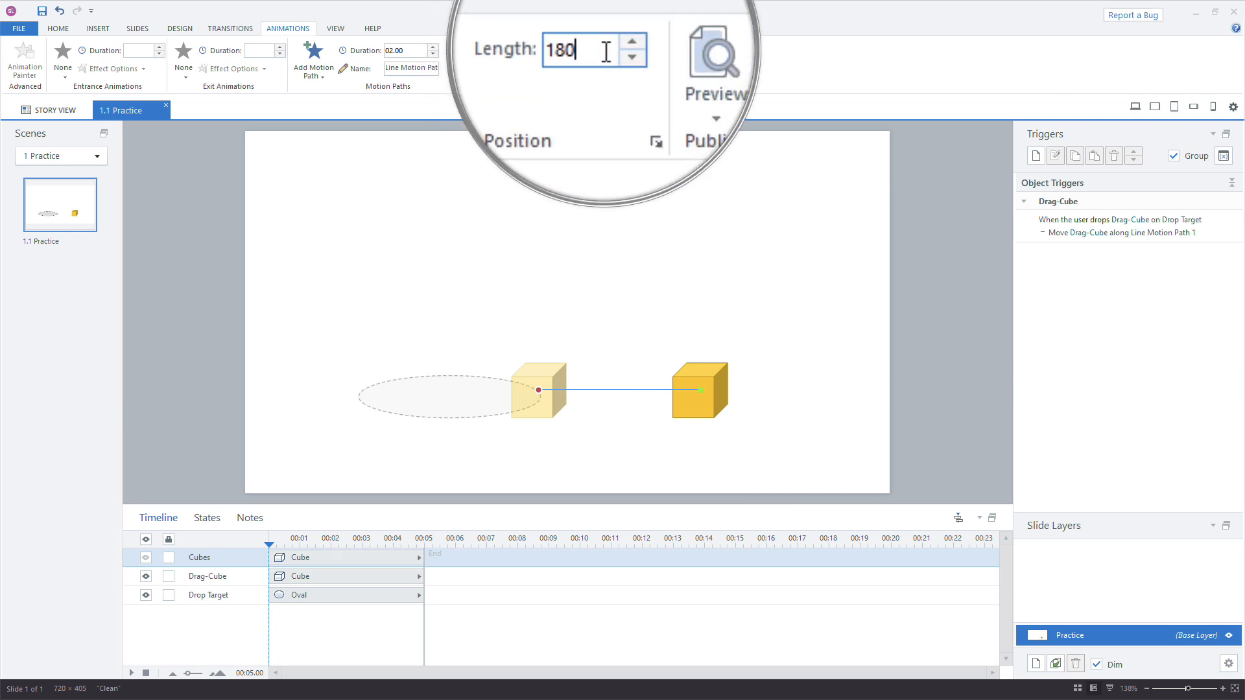
type("0")
key("Return")
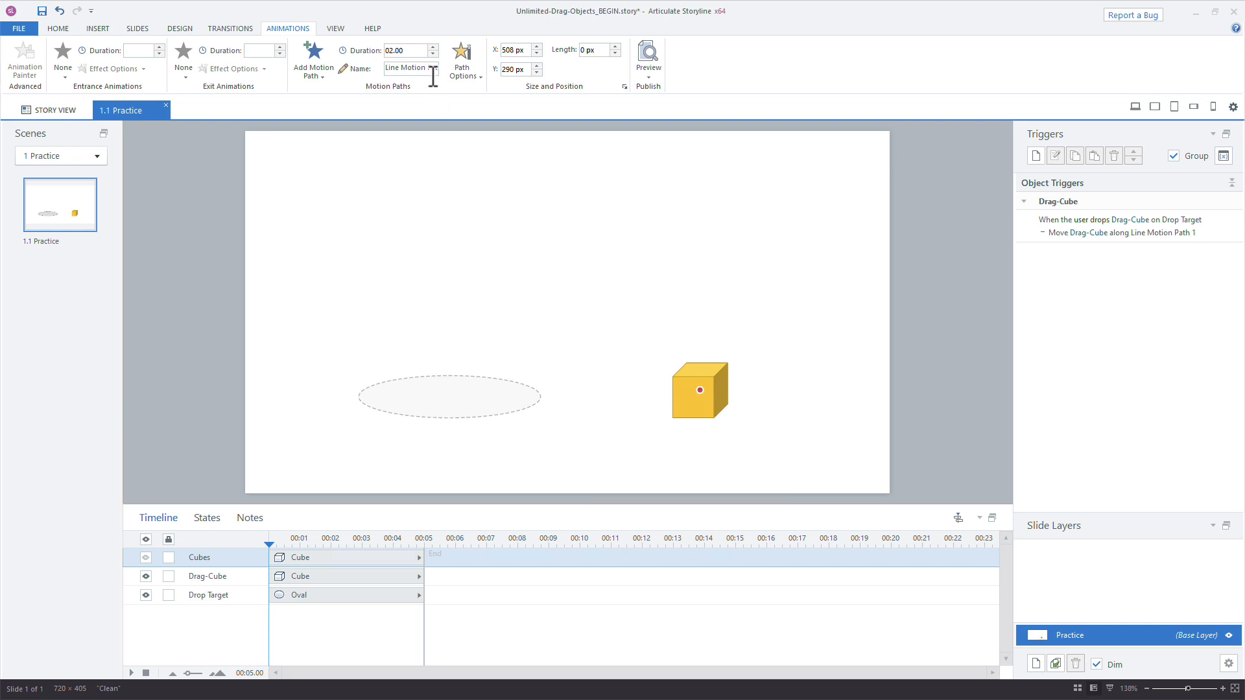
left_click_drag(407, 52, 382, 52)
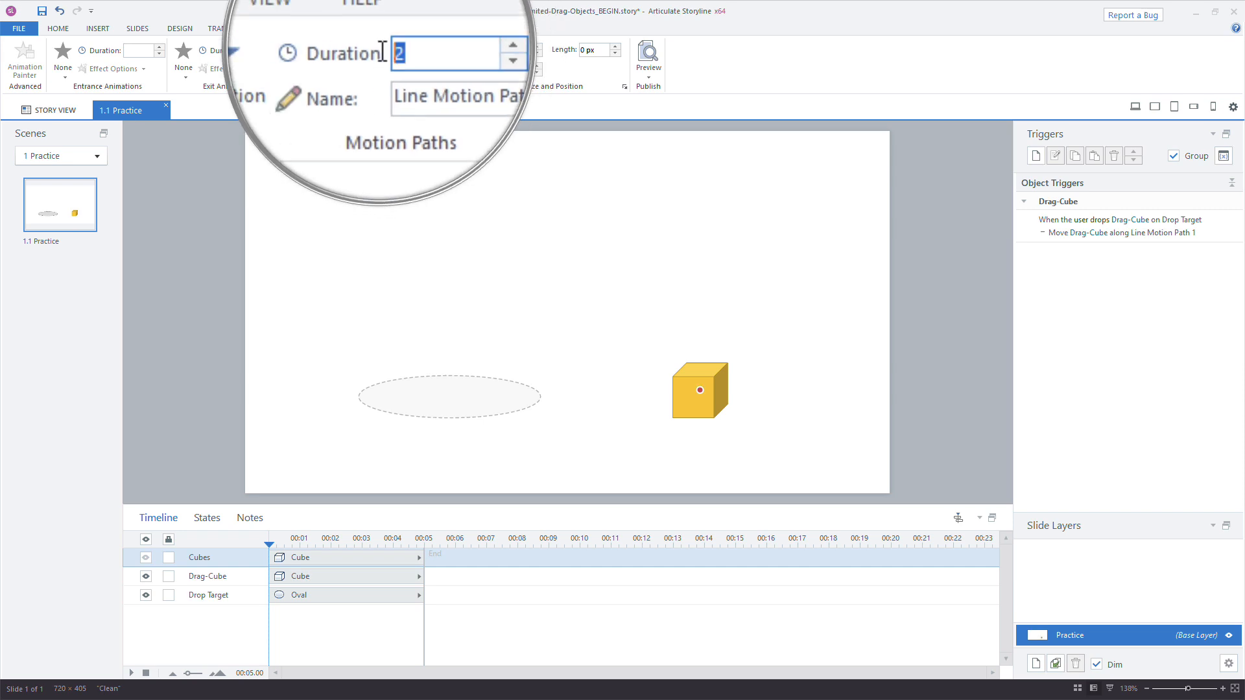
type(".1")
key("Tab")
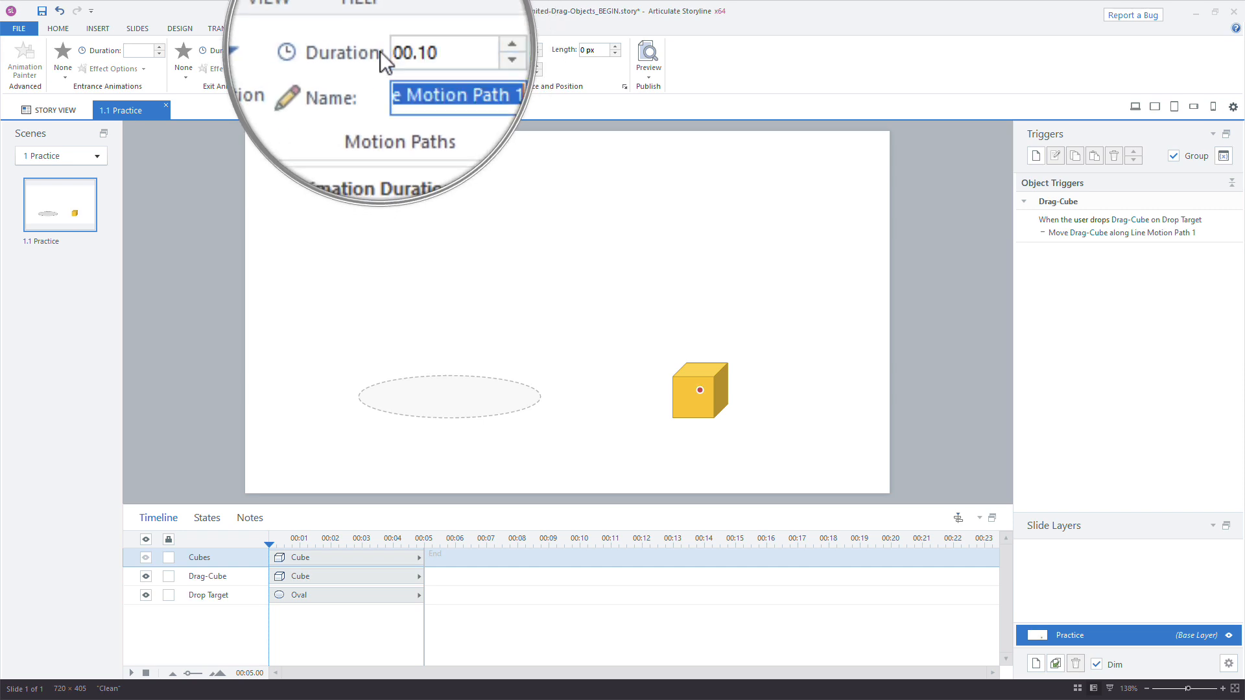
left_click(459, 194)
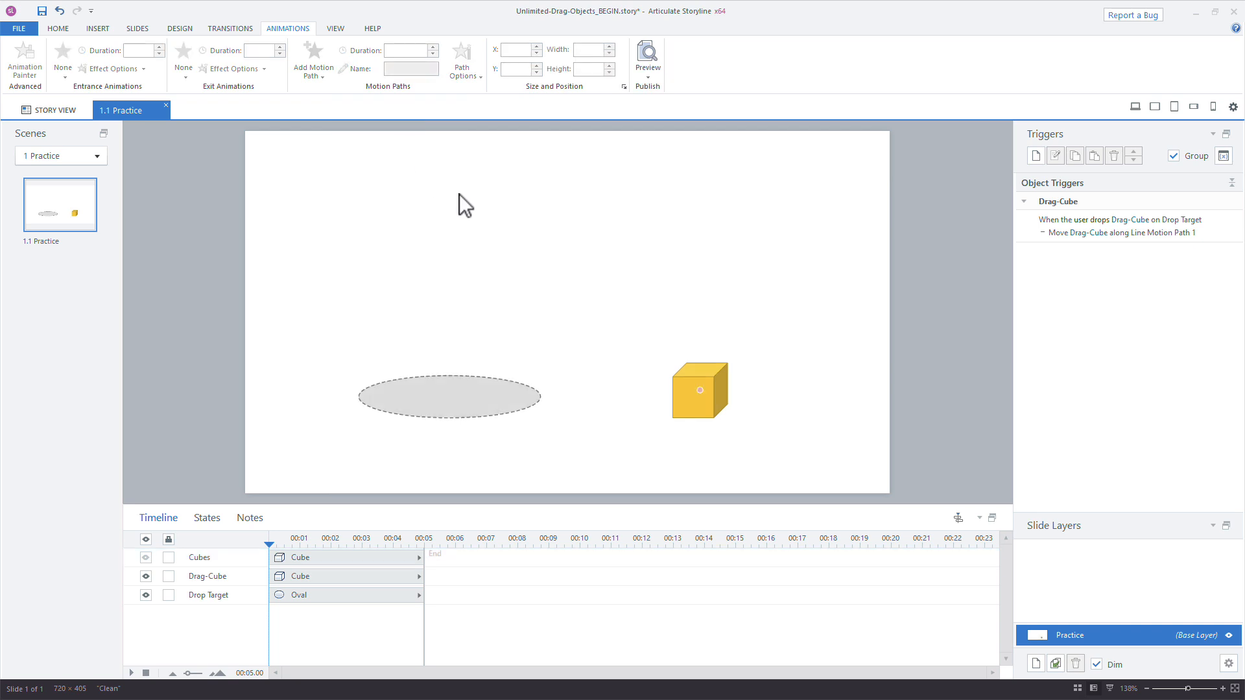
Preview the slide, drop the yellow cube on the oval three times, and exit the preview.
left_click(1135, 106)
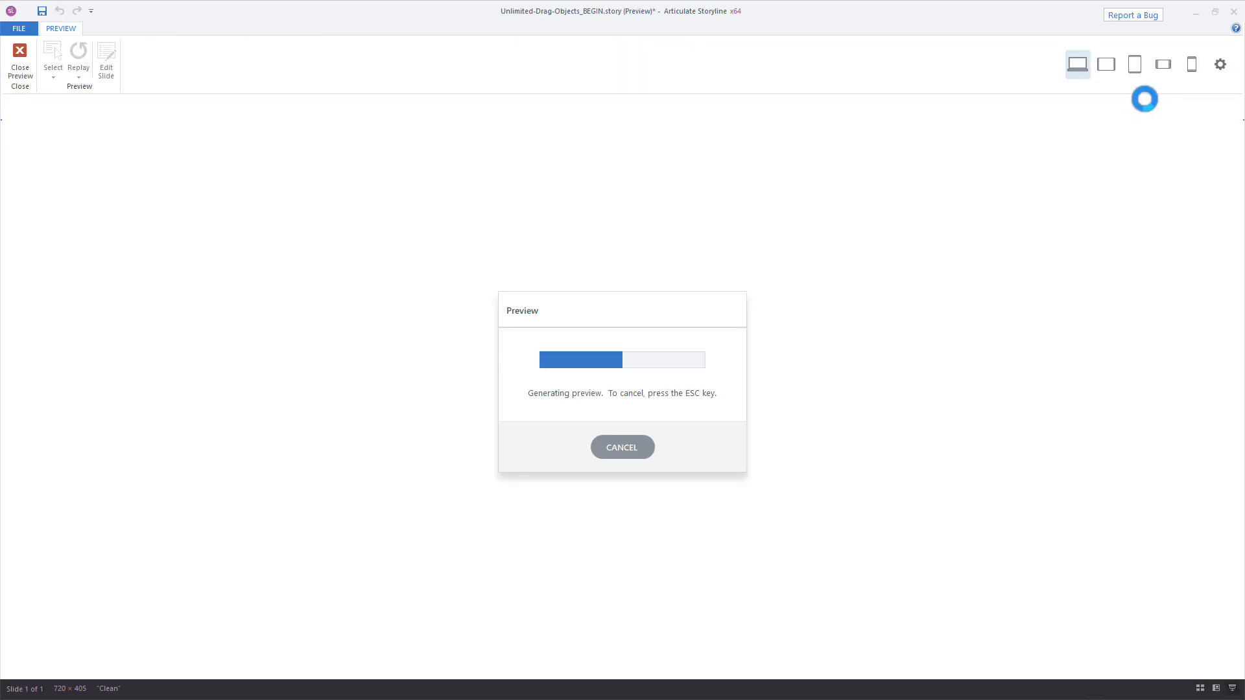
left_click_drag(945, 513, 620, 496)
left_click_drag(936, 494, 619, 501)
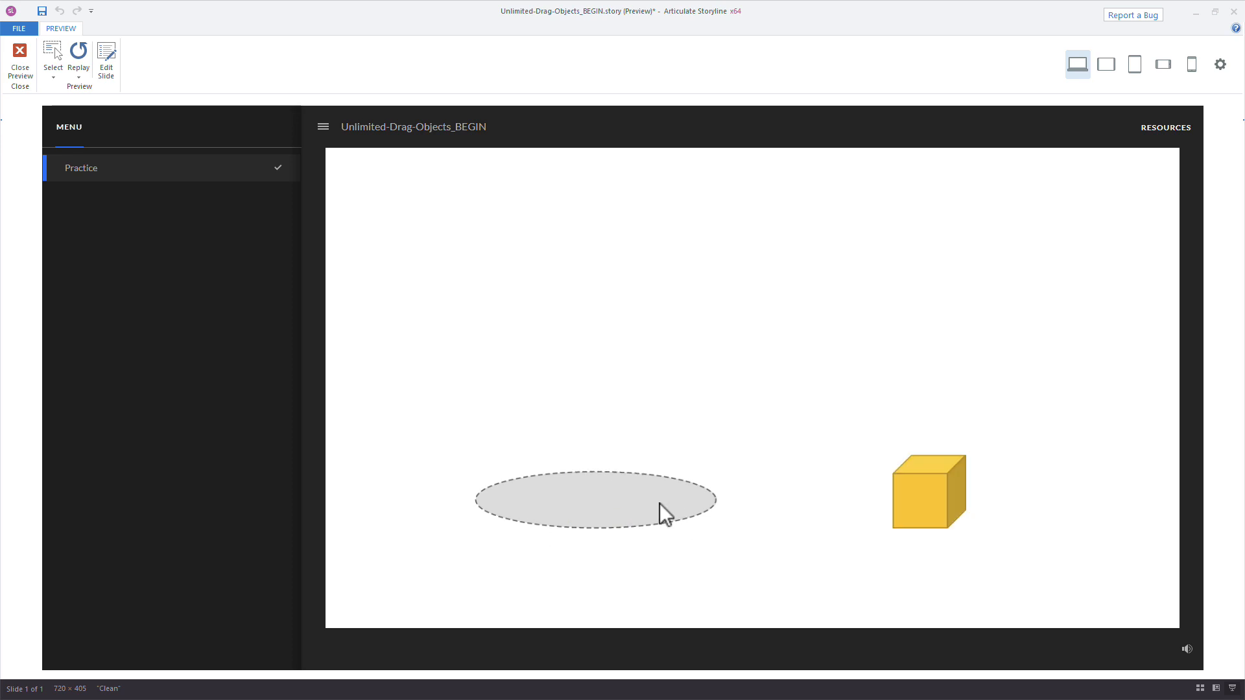
left_click_drag(969, 509, 645, 500)
key("Escape")
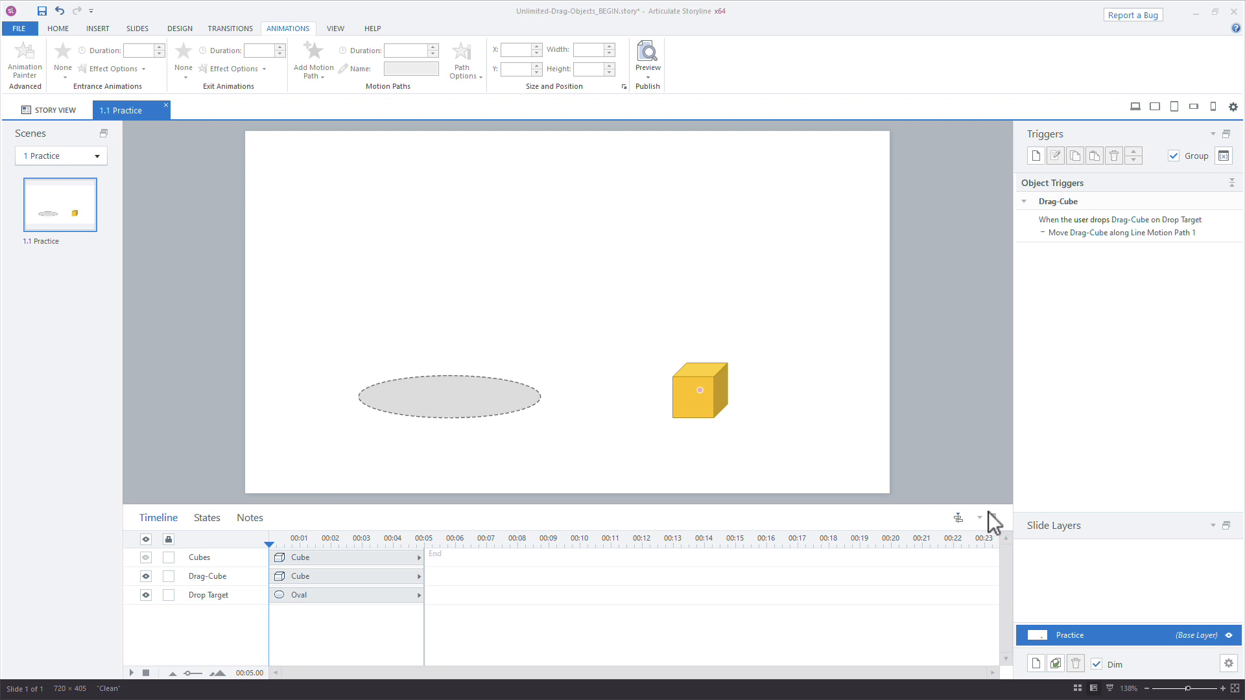
Show the hidden Cubes object on the slide and look through its numbered states up to 6.
left_click(146, 557)
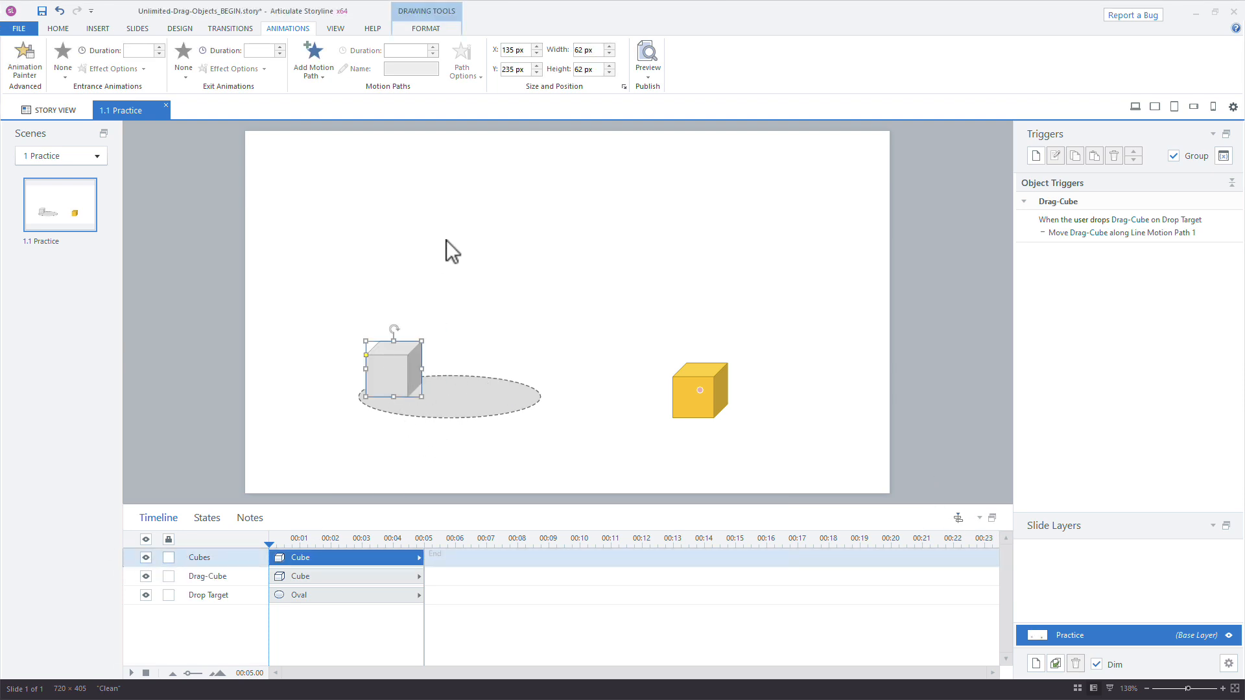
left_click(208, 519)
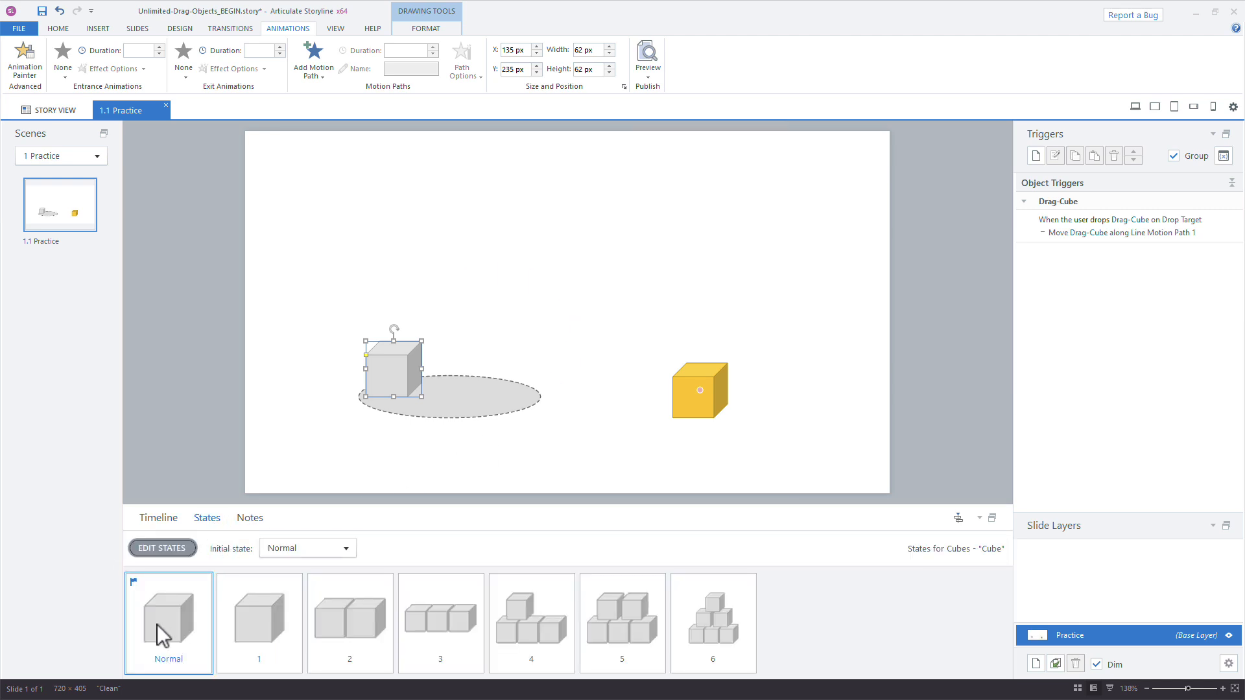
left_click(250, 625)
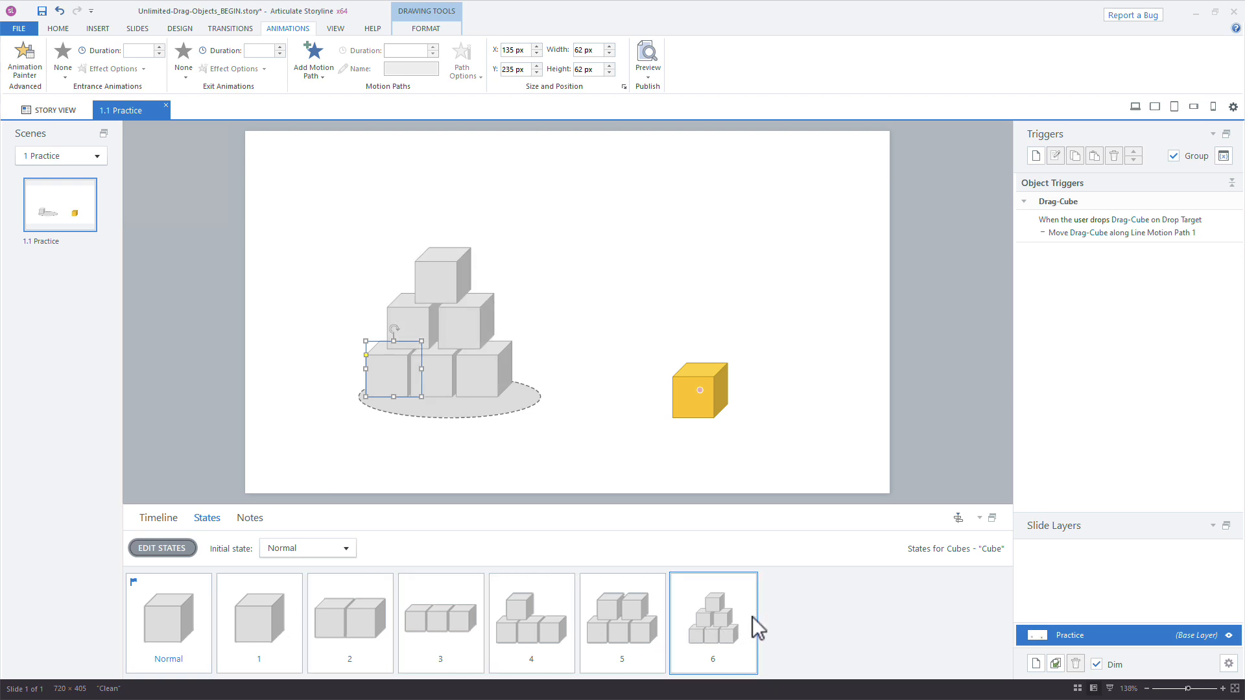
left_click(170, 519)
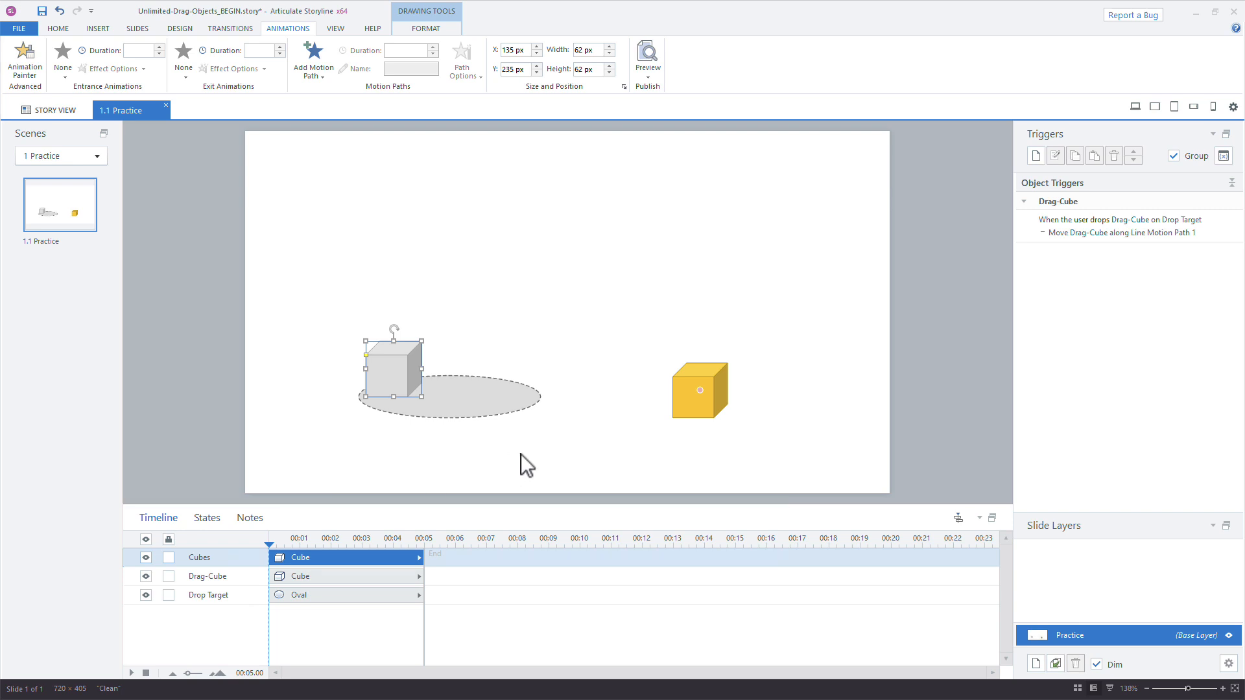
Create a project variable named Counter of type Number with a default value of 0.
left_click(1224, 157)
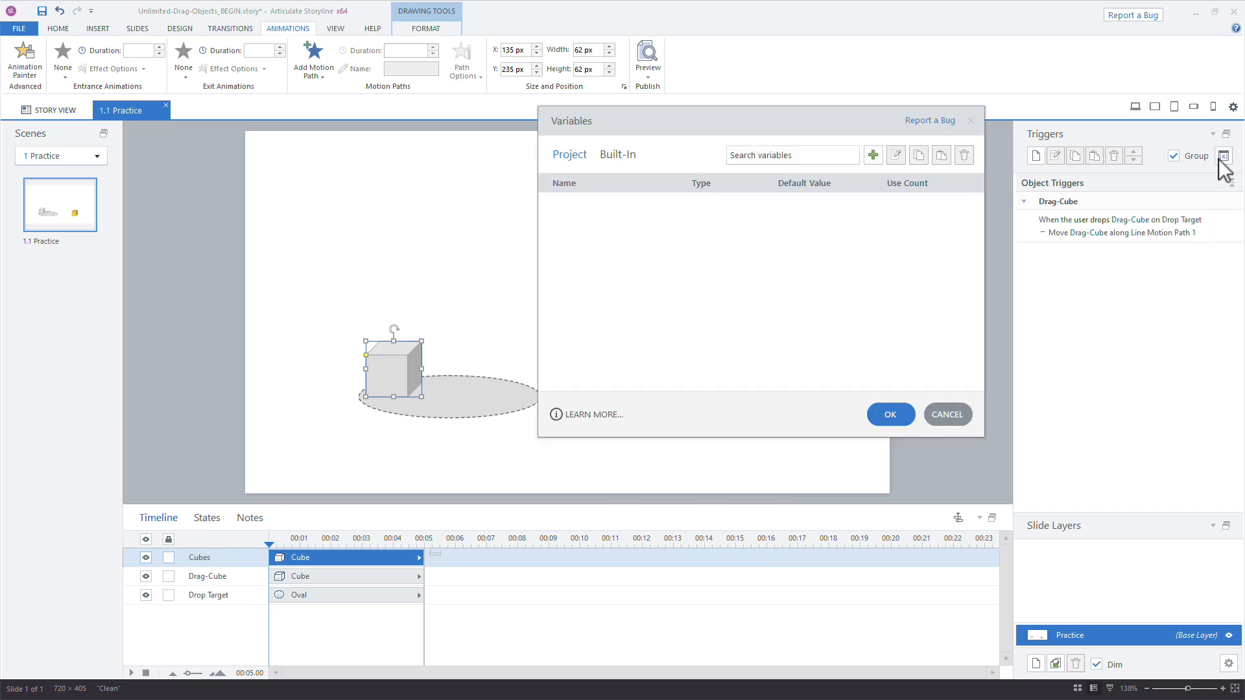
left_click(873, 155)
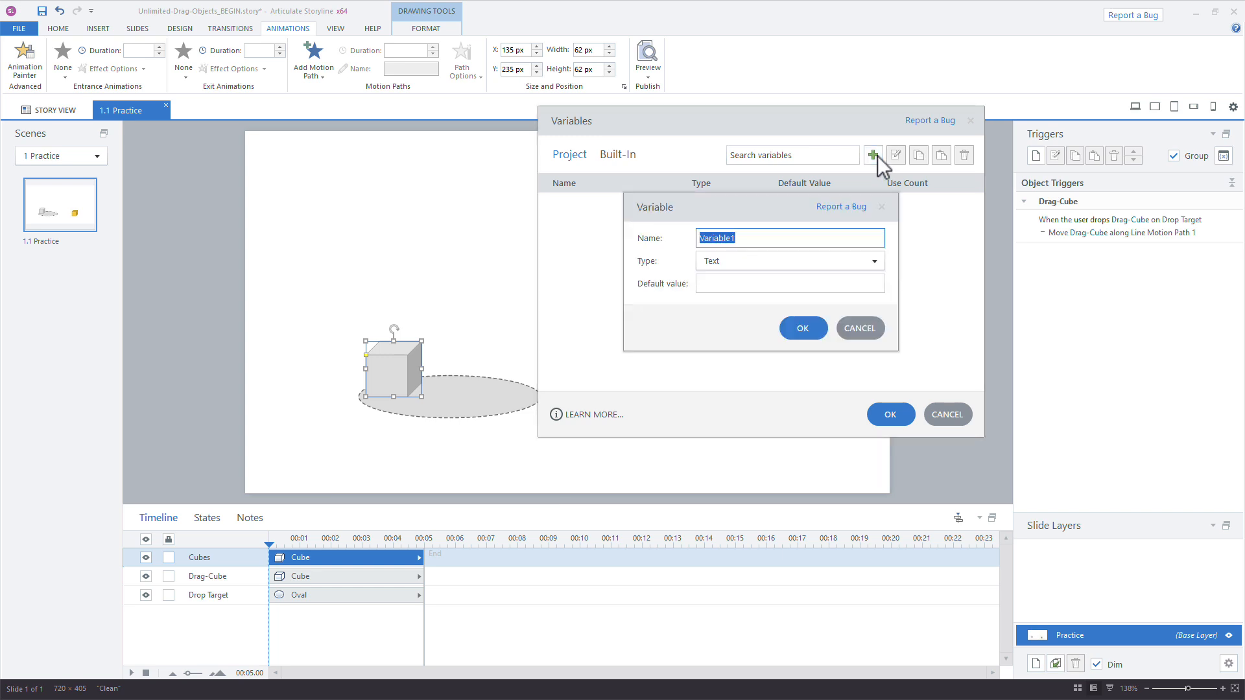
type("Counter")
left_click(727, 265)
left_click(729, 308)
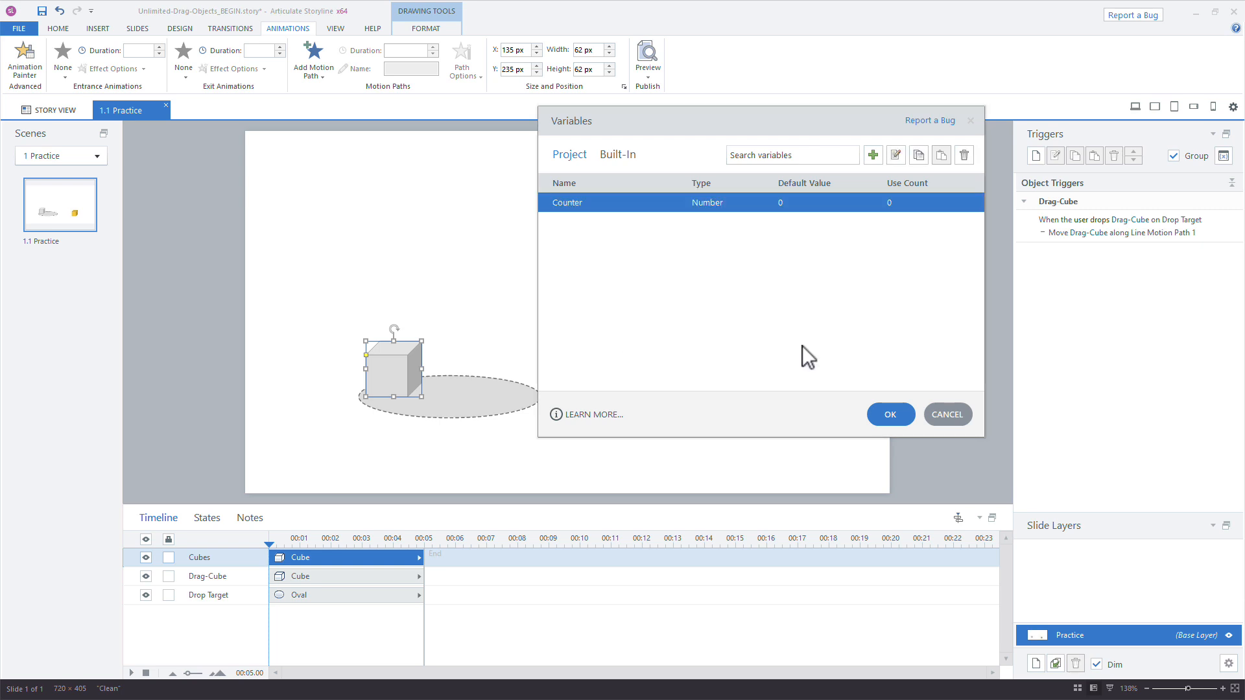
left_click(892, 420)
Add a text box reading "Counter value:" followed by a reference to the Counter variable.
left_click(595, 240)
type("Counter value")
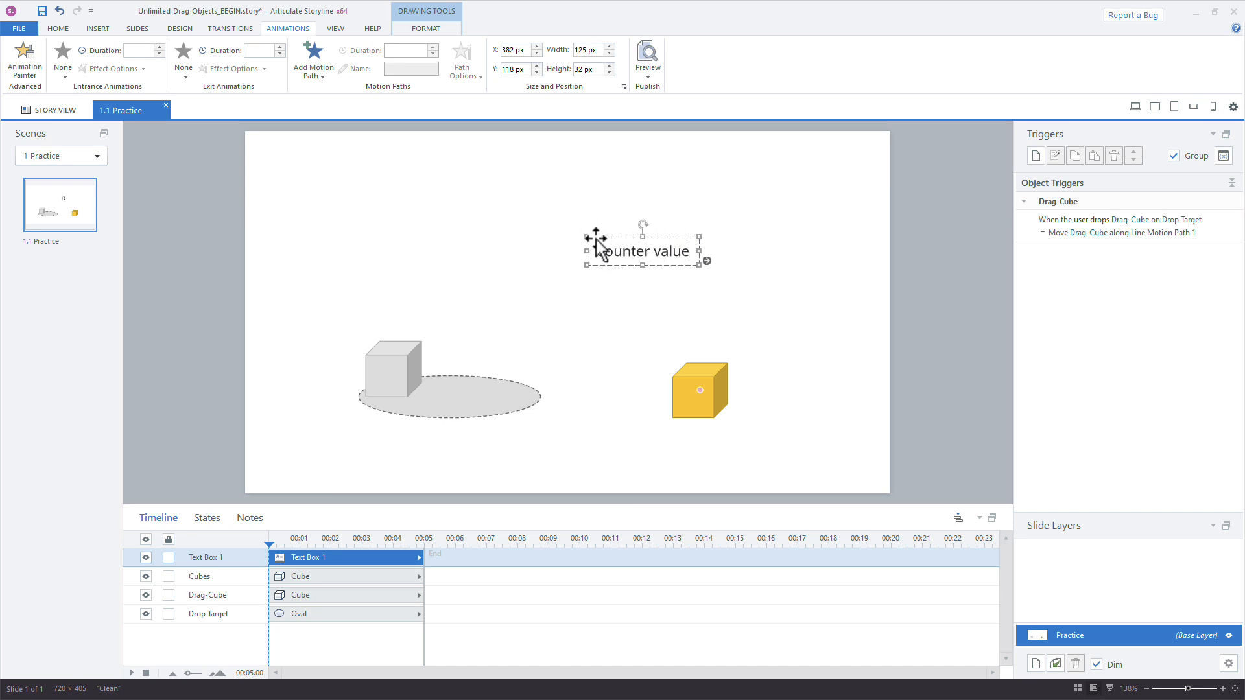
type(":")
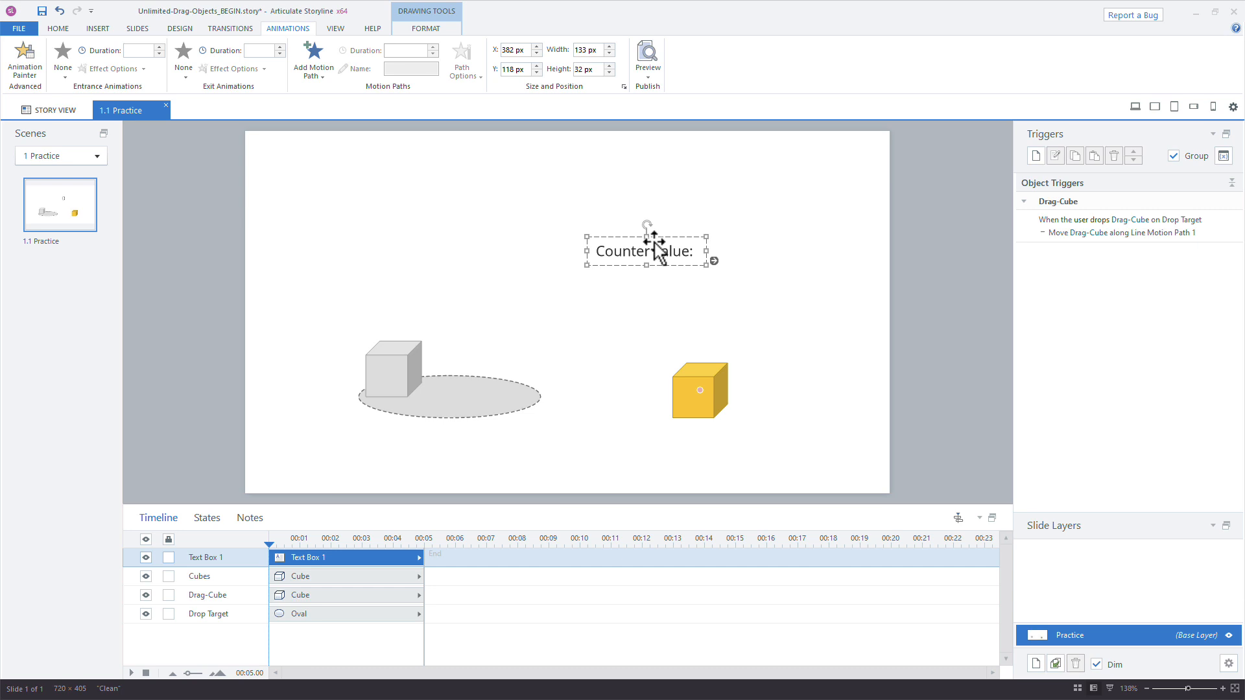
left_click(99, 30)
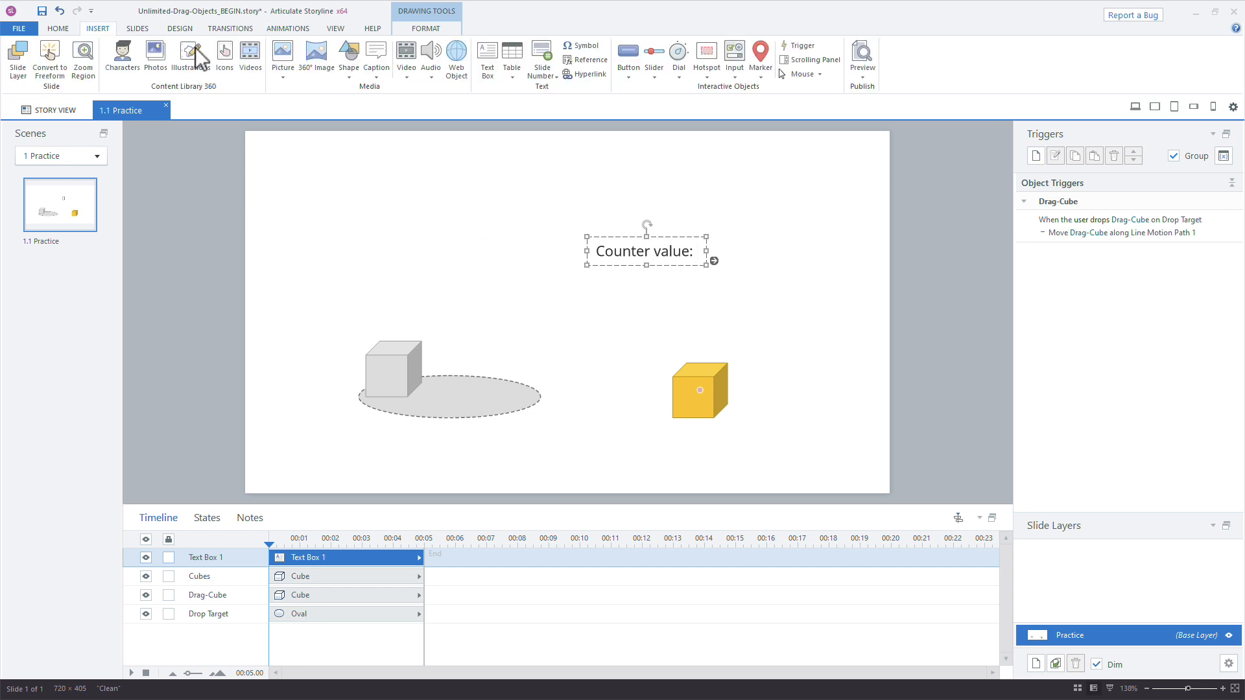
left_click(590, 65)
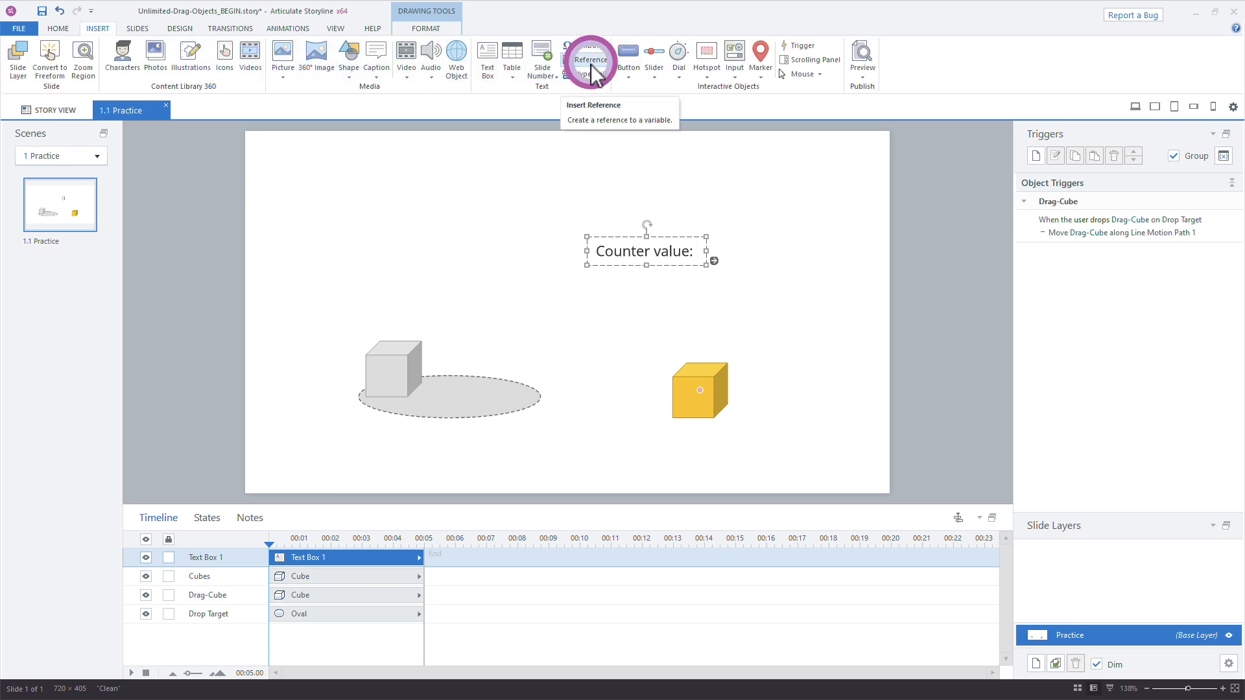
left_click(752, 494)
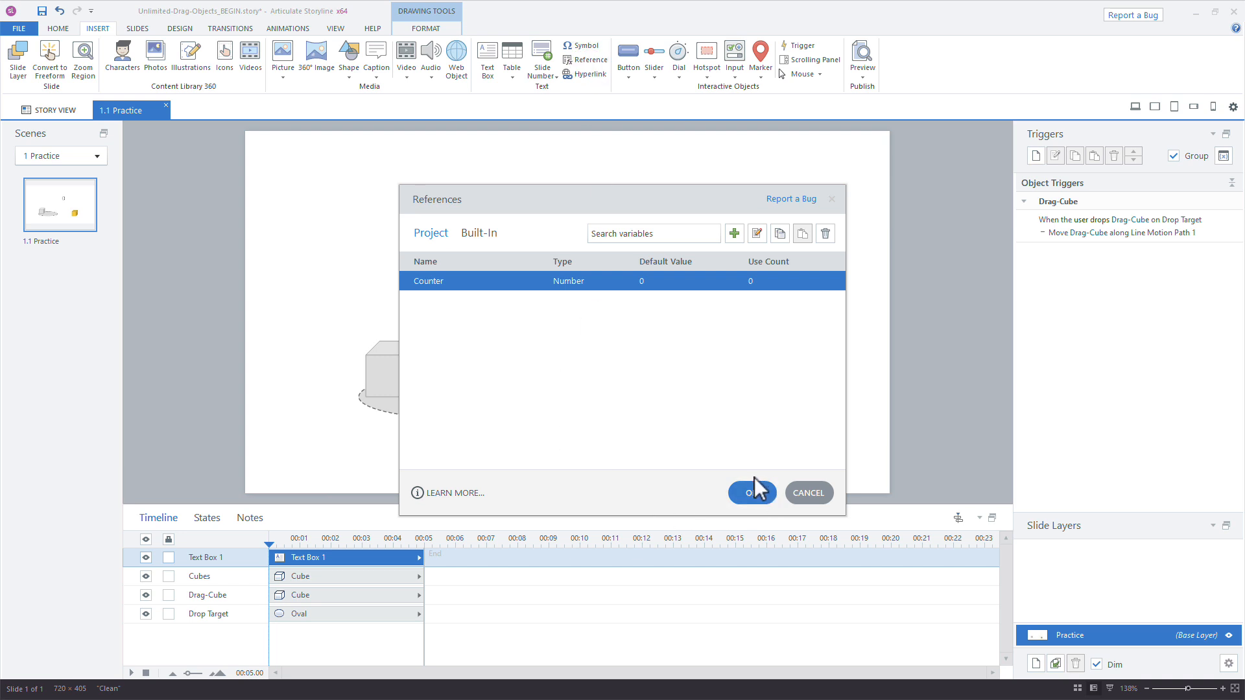
Enlarge the counter text to size 20 and move its text box near the slide's upper edge.
left_click_drag(702, 266, 707, 214)
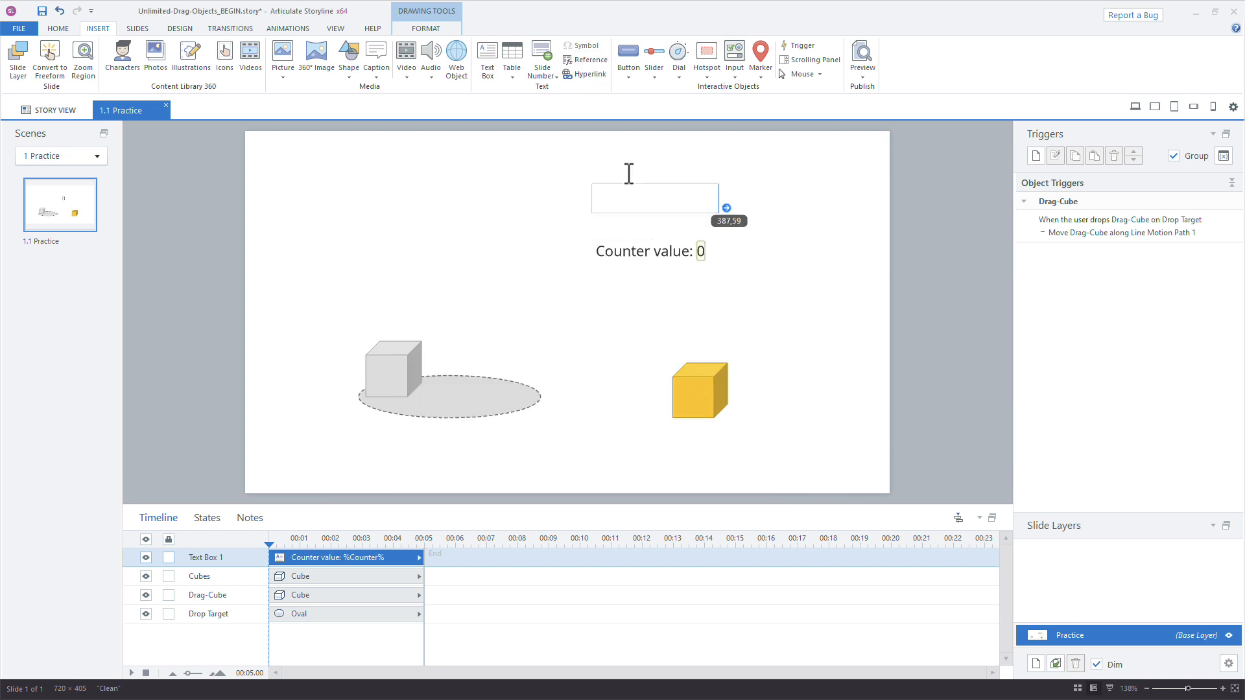
left_click(60, 28)
left_click(384, 50)
left_click(384, 50)
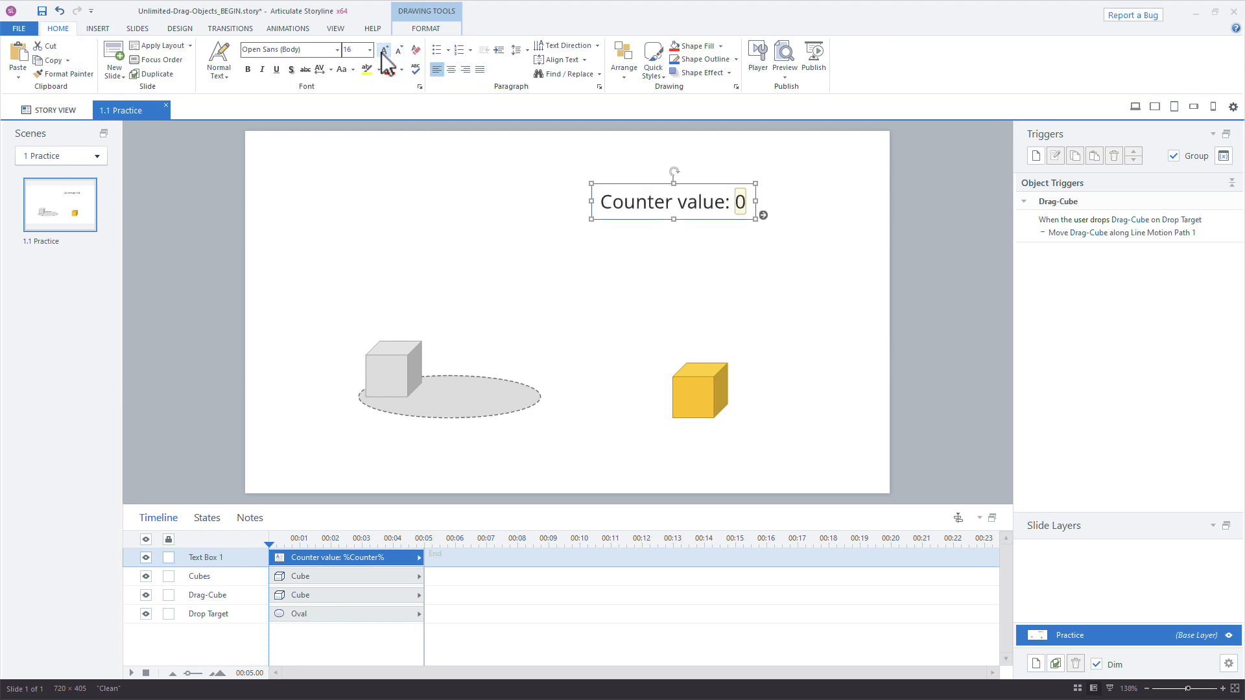
left_click(384, 50)
left_click(384, 50)
left_click_drag(675, 184, 610, 162)
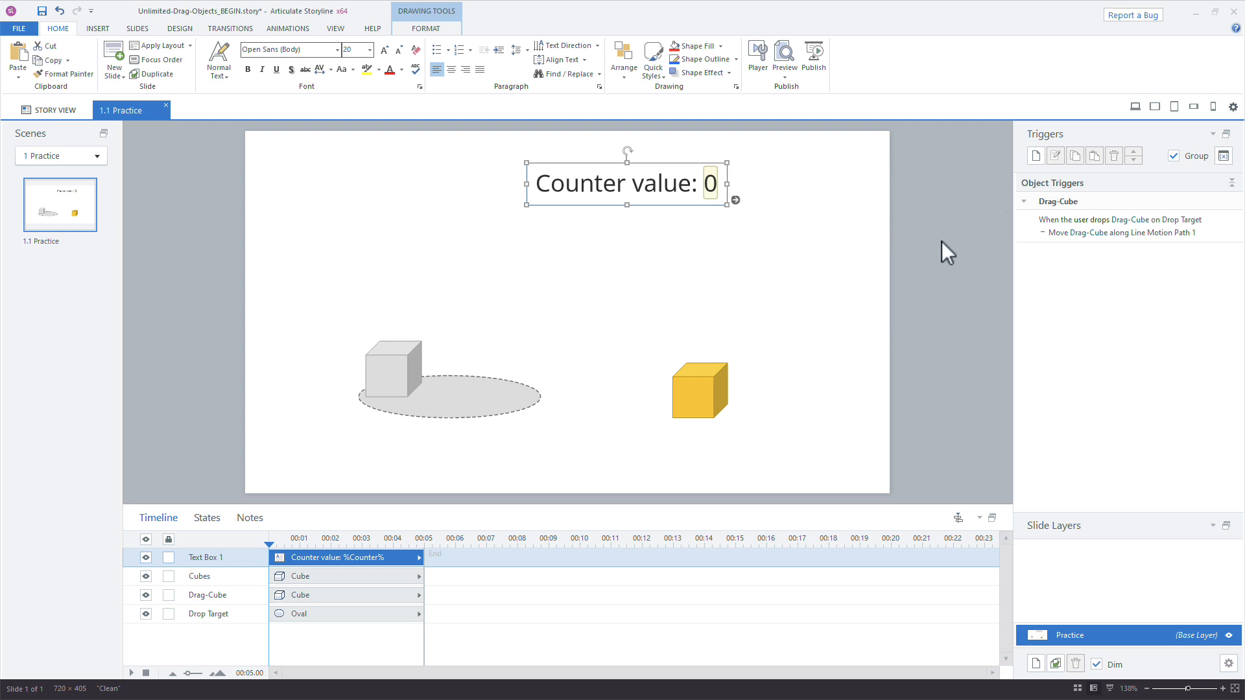
Start a new trigger for the Cubes object with the Adjust variable action on Counter, and open its operator choices.
left_click(396, 361)
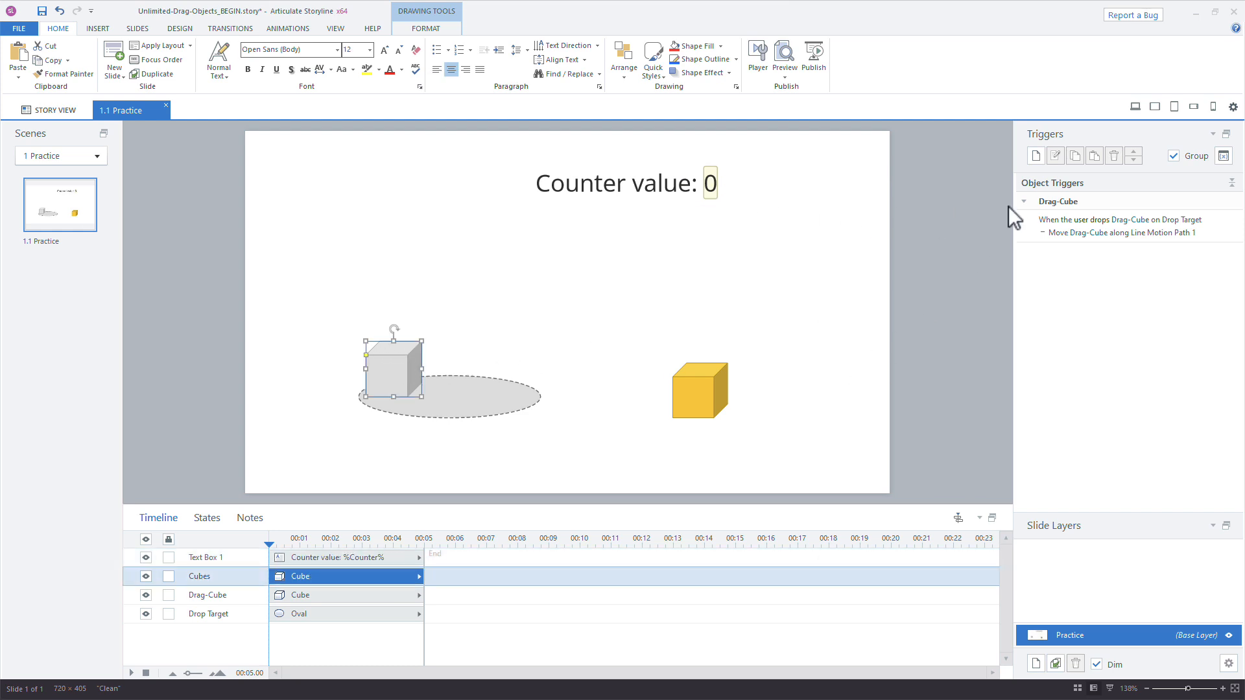
left_click(1035, 156)
left_click_drag(992, 93, 900, 87)
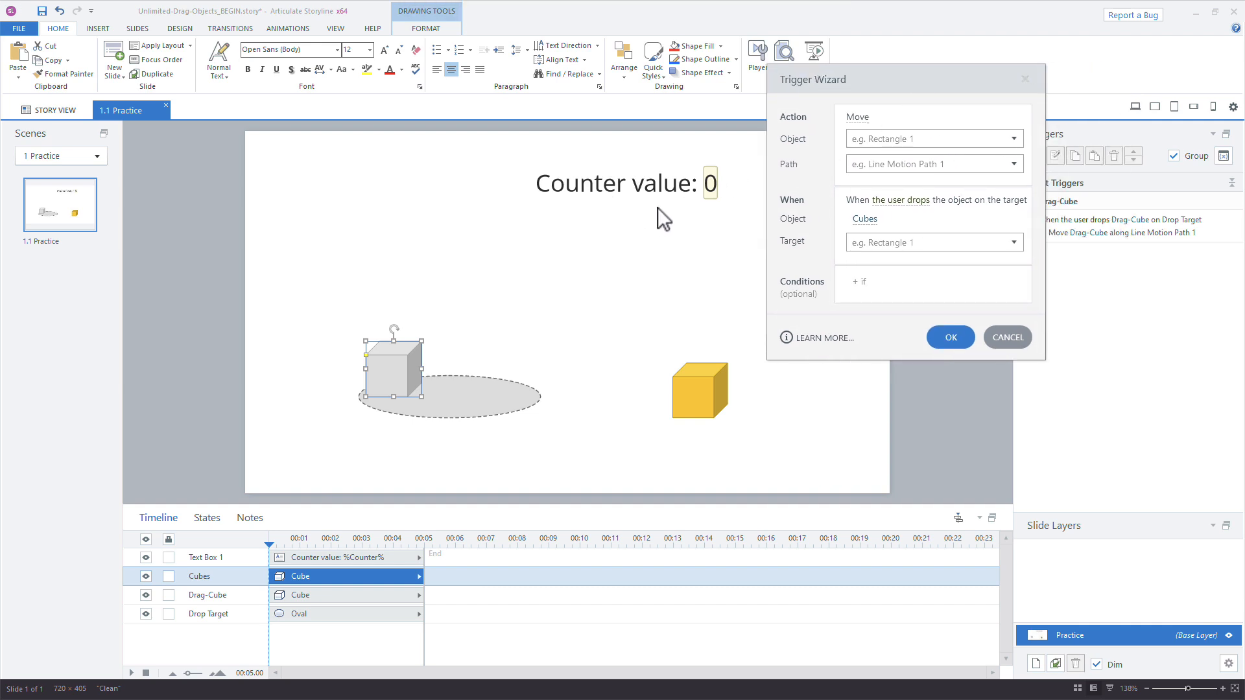
left_click(857, 117)
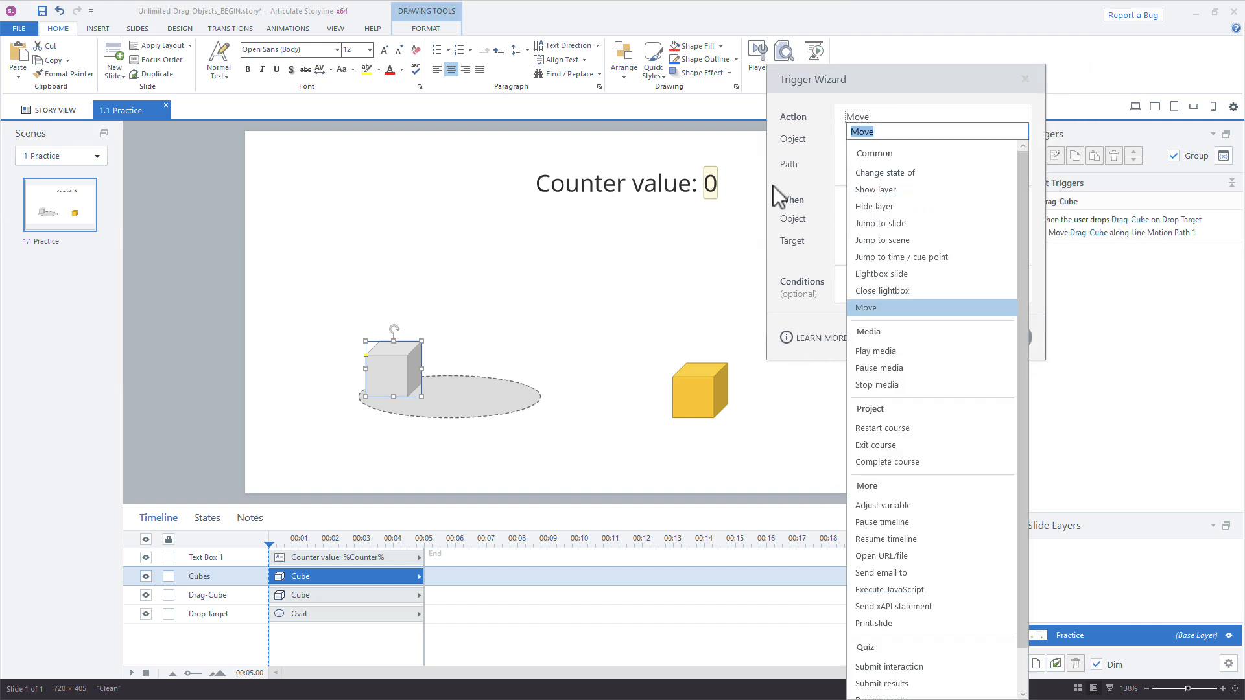
left_click(892, 505)
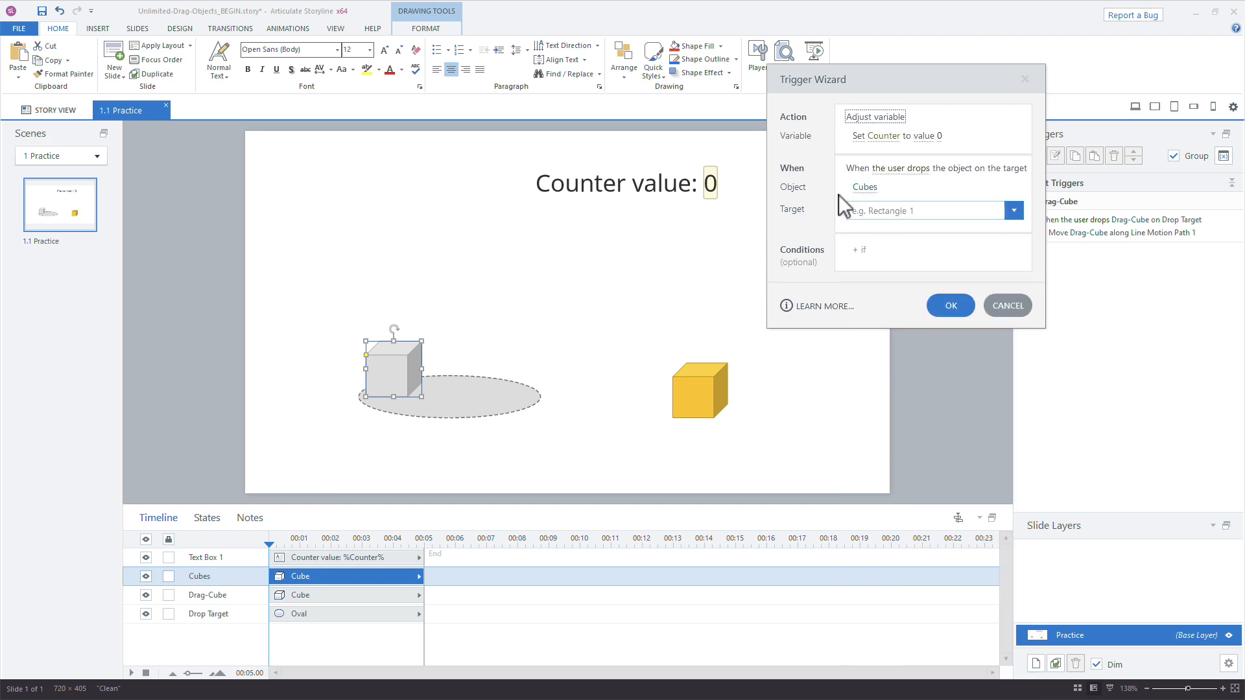
left_click(858, 136)
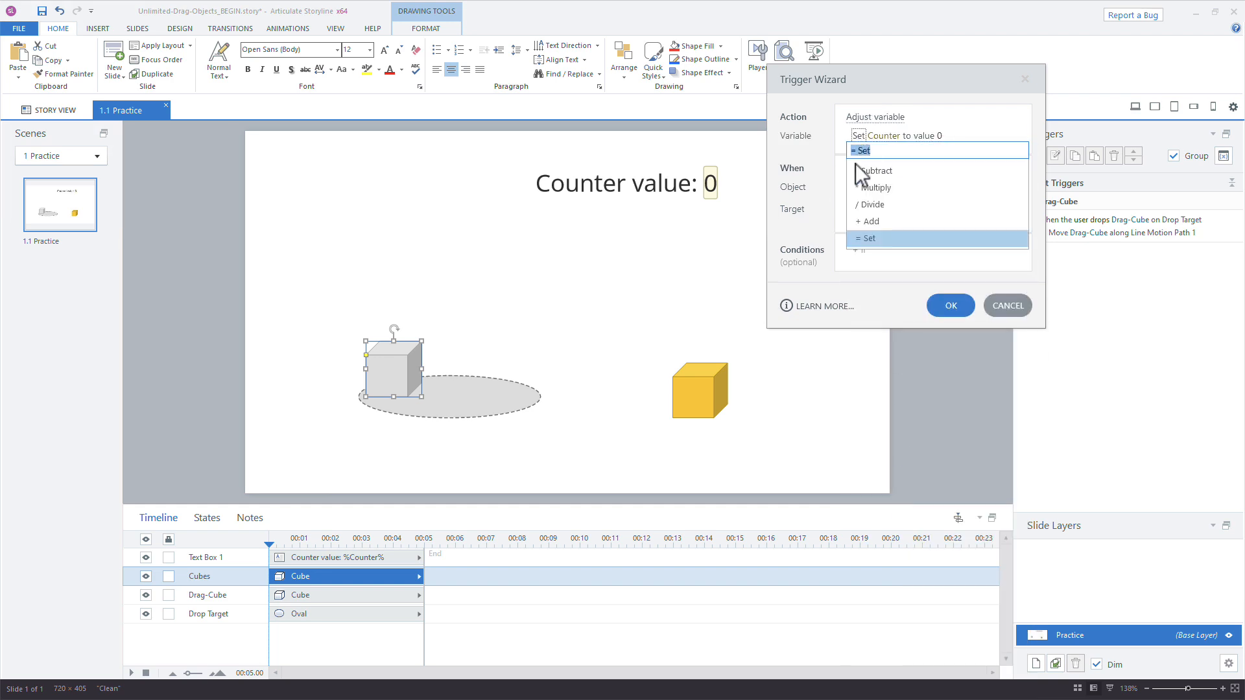
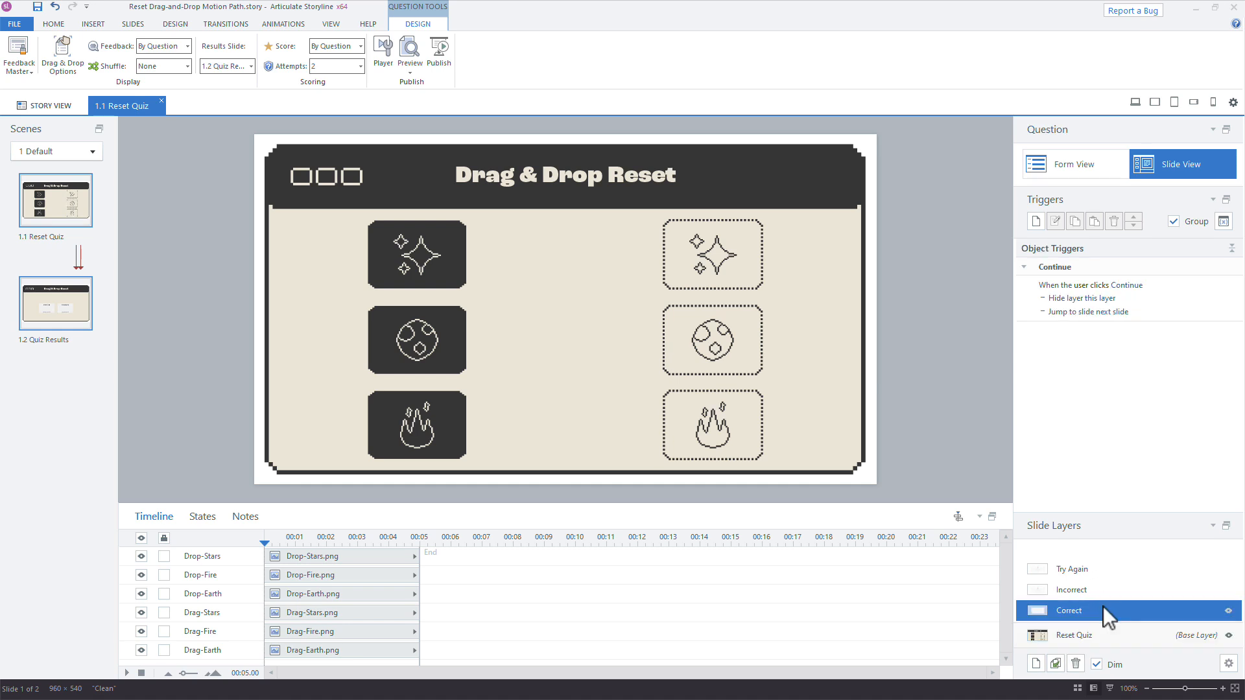
Look through the Incorrect and Try Again feedback layers of the Reset Quiz slide and return to its base layer.
left_click(1102, 591)
left_click(1107, 570)
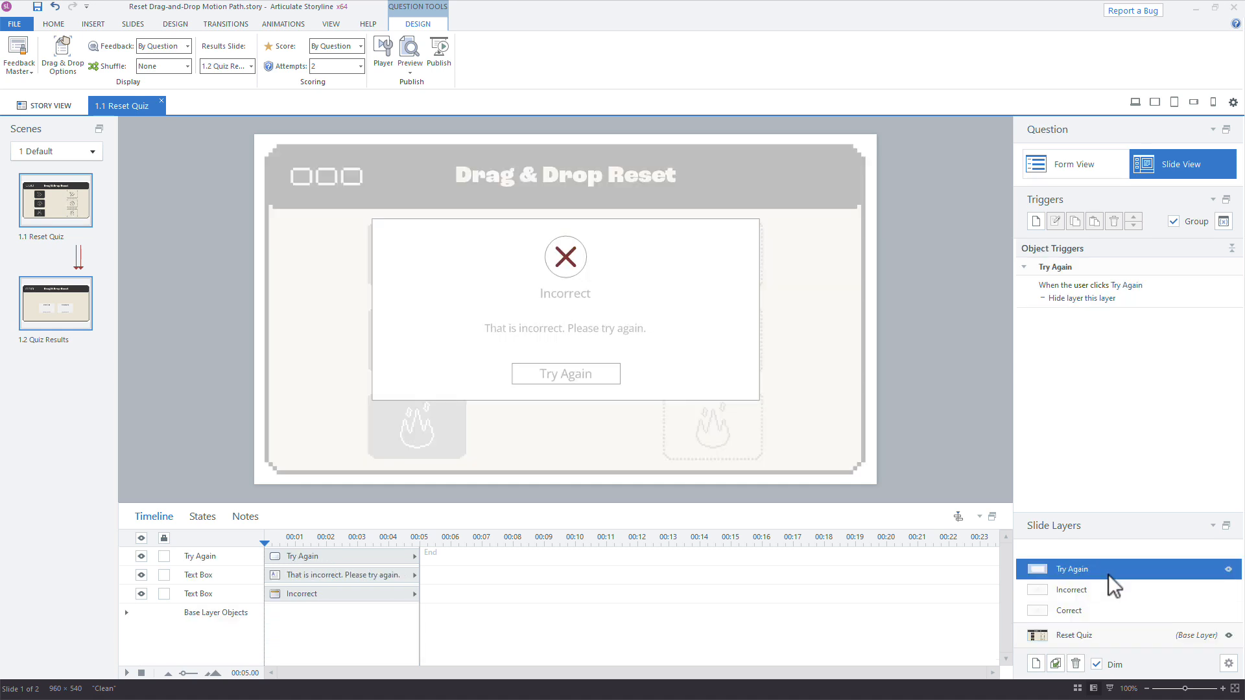
left_click(1076, 636)
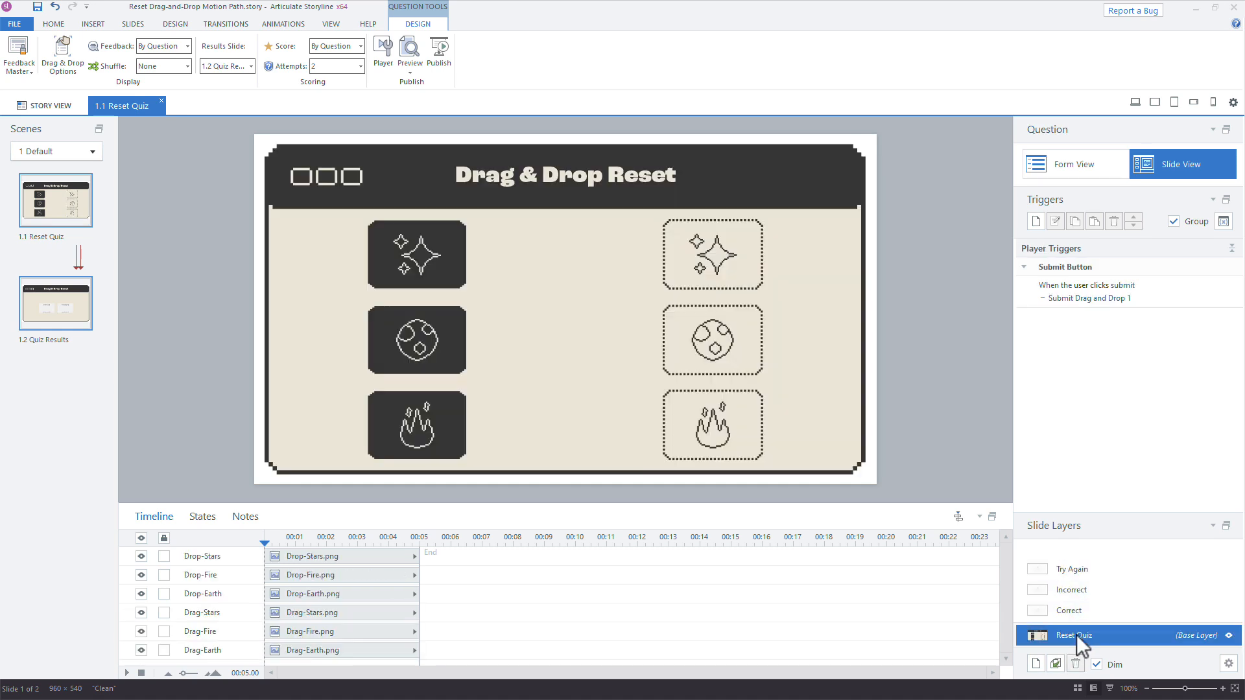
Examine the Failure layer of the Quiz Results slide and the options of its Review Quiz trigger, and return to the base layer.
left_click(41, 314)
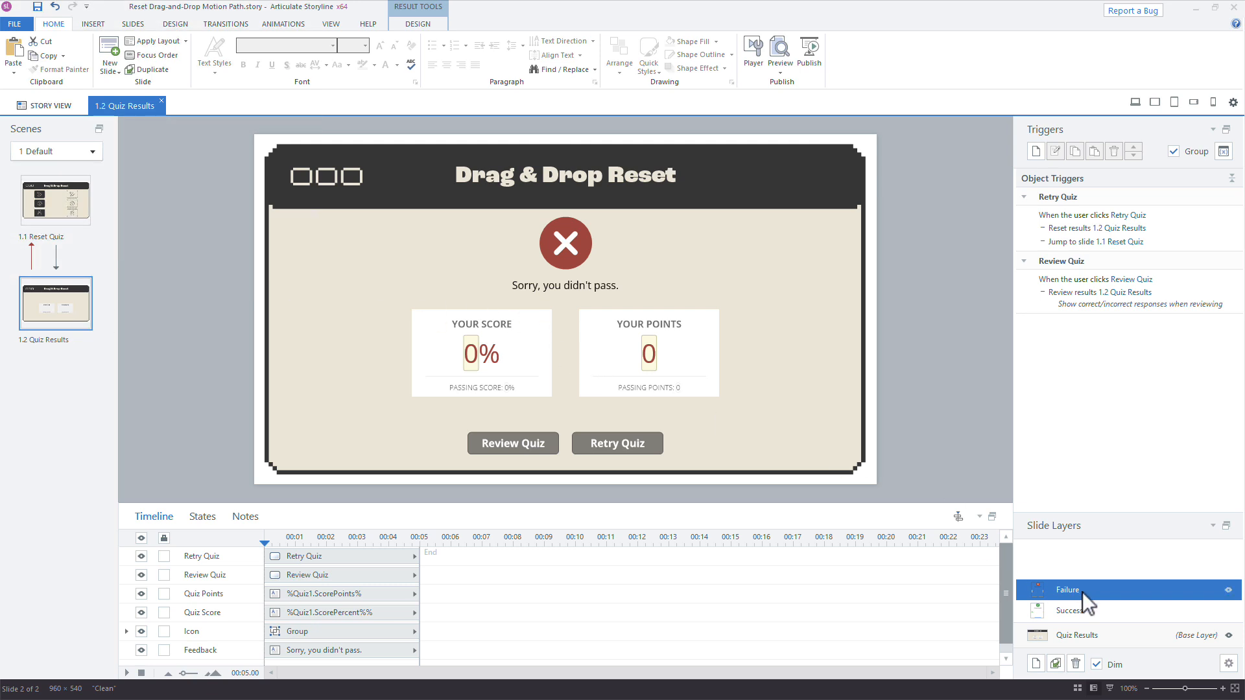
left_click(1230, 305)
double_click(1231, 304)
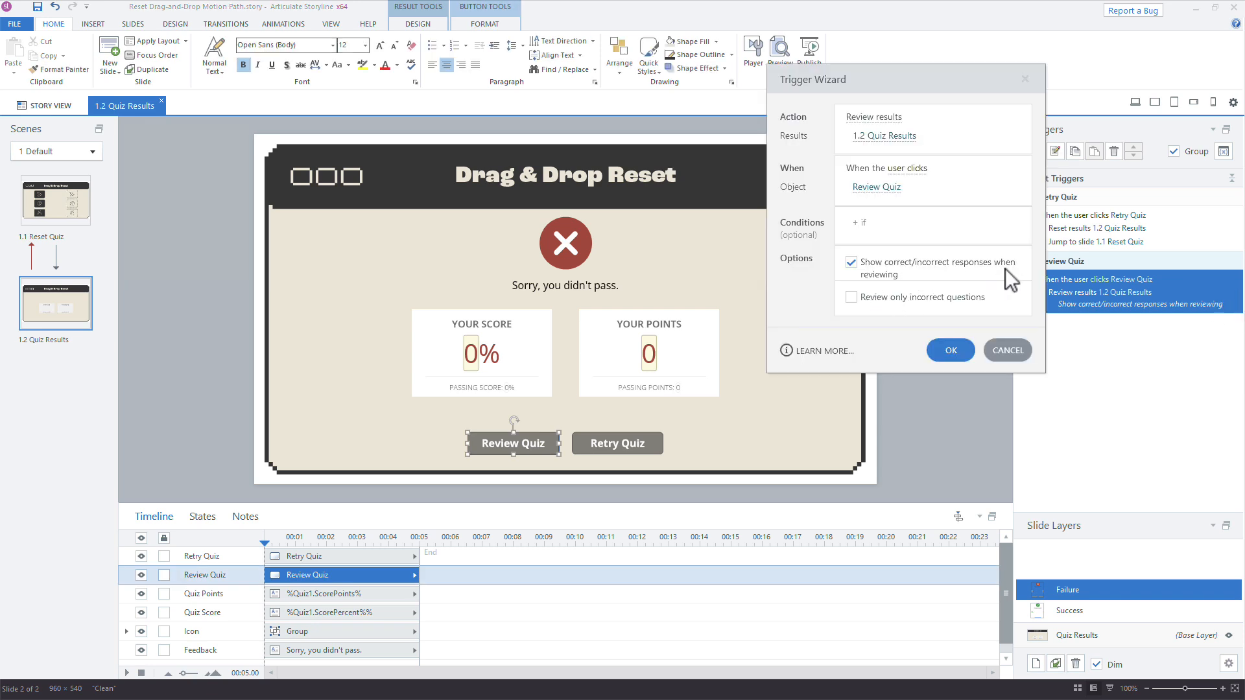
left_click(1009, 351)
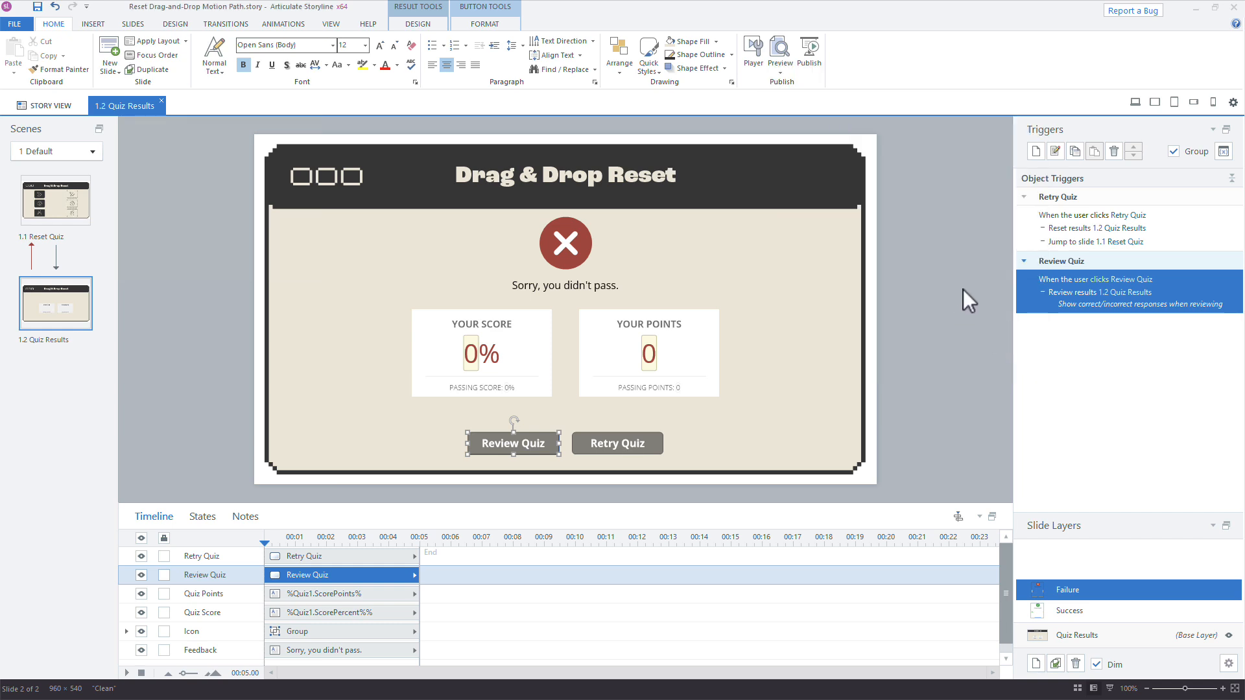
left_click(1065, 637)
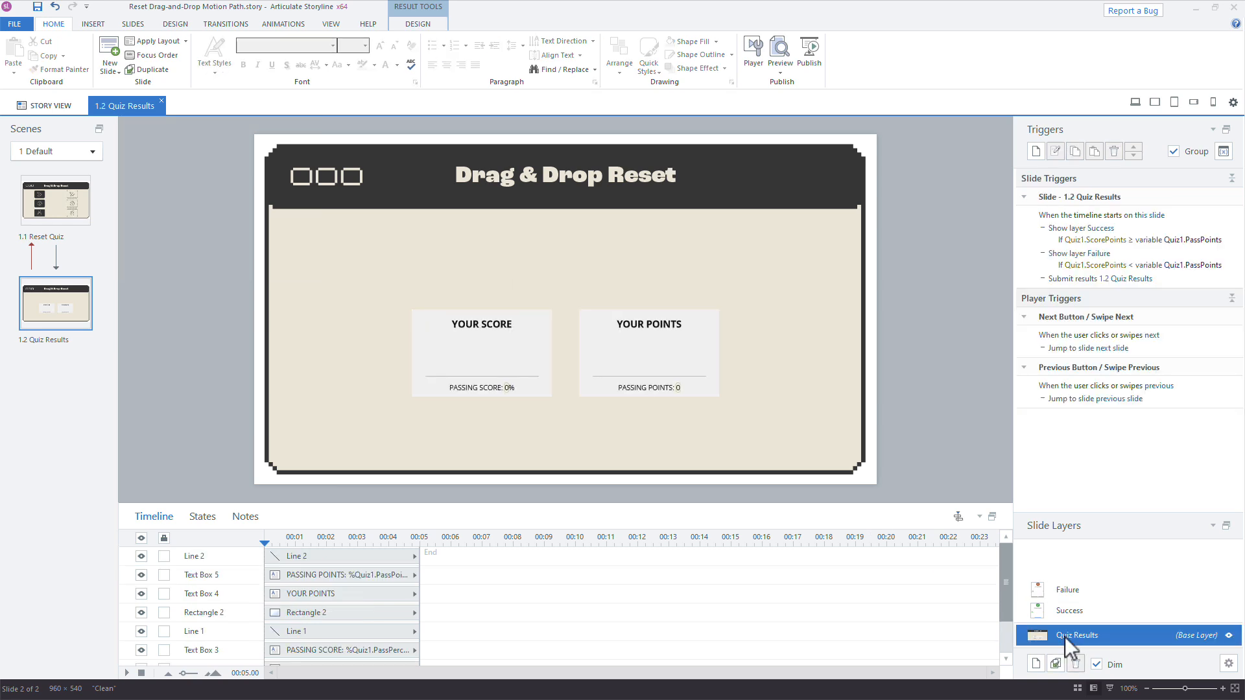
Preview the scene, drop the stars tile on the Earth target, submit the answer, and choose to try again.
left_click(780, 70)
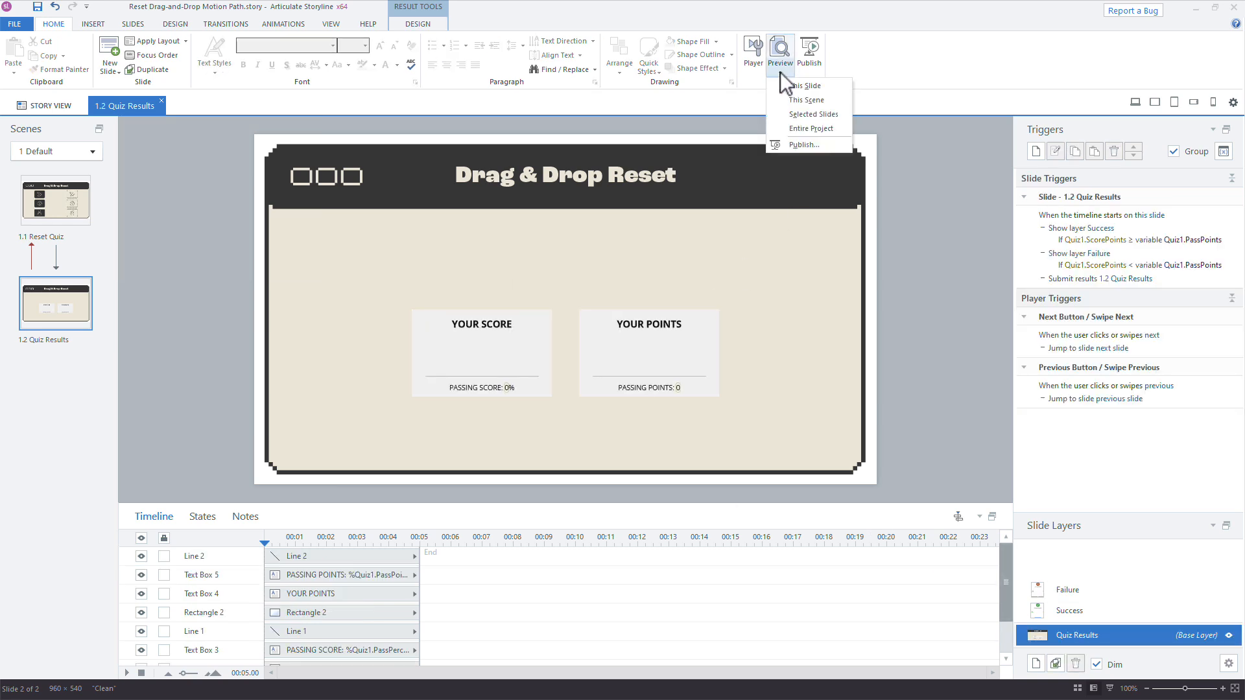
left_click(791, 103)
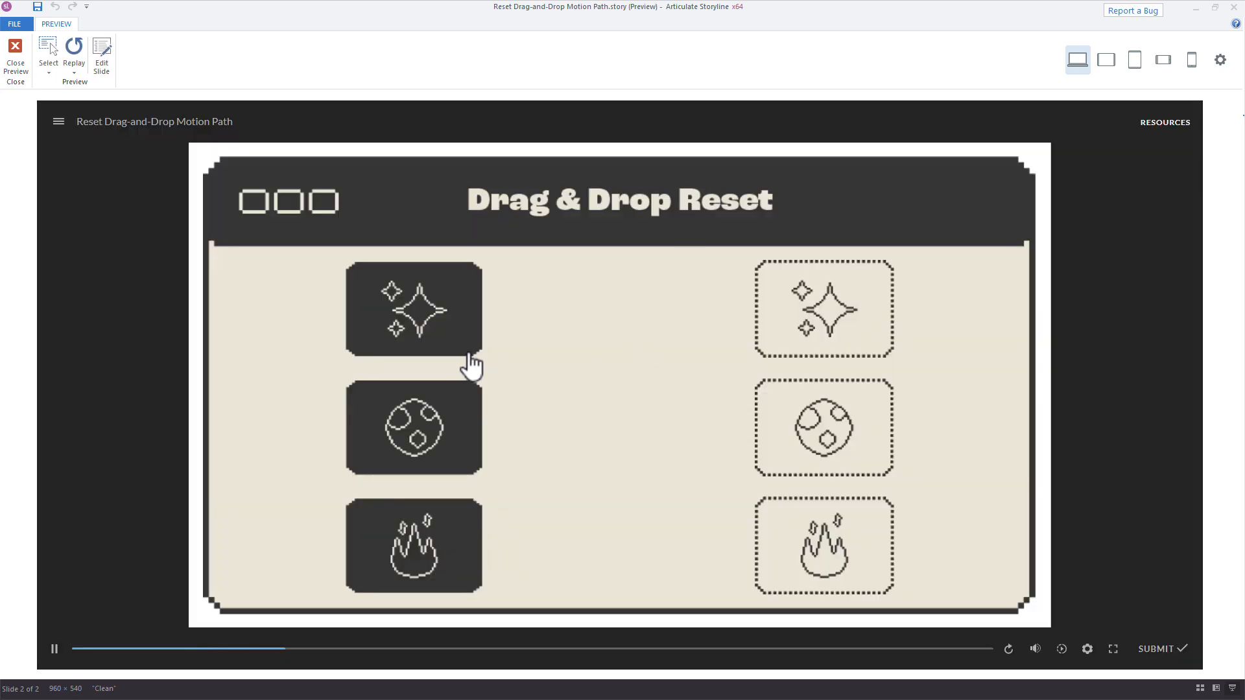
left_click_drag(469, 361, 823, 338)
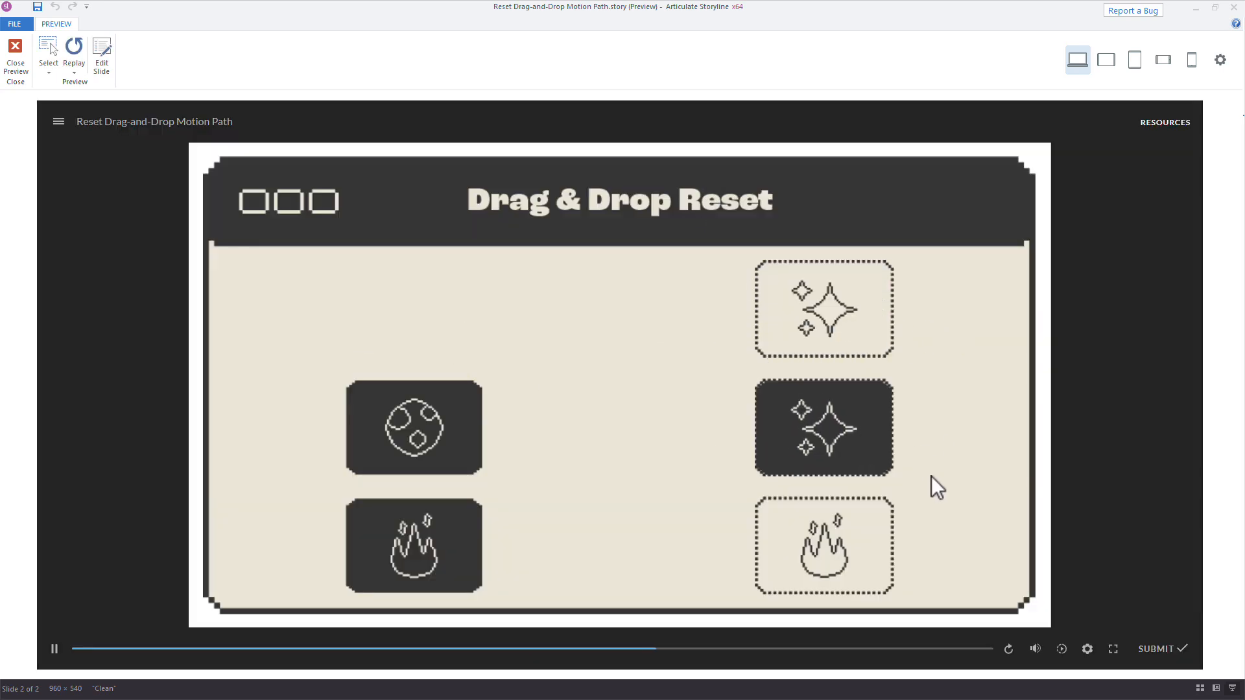
left_click(1161, 648)
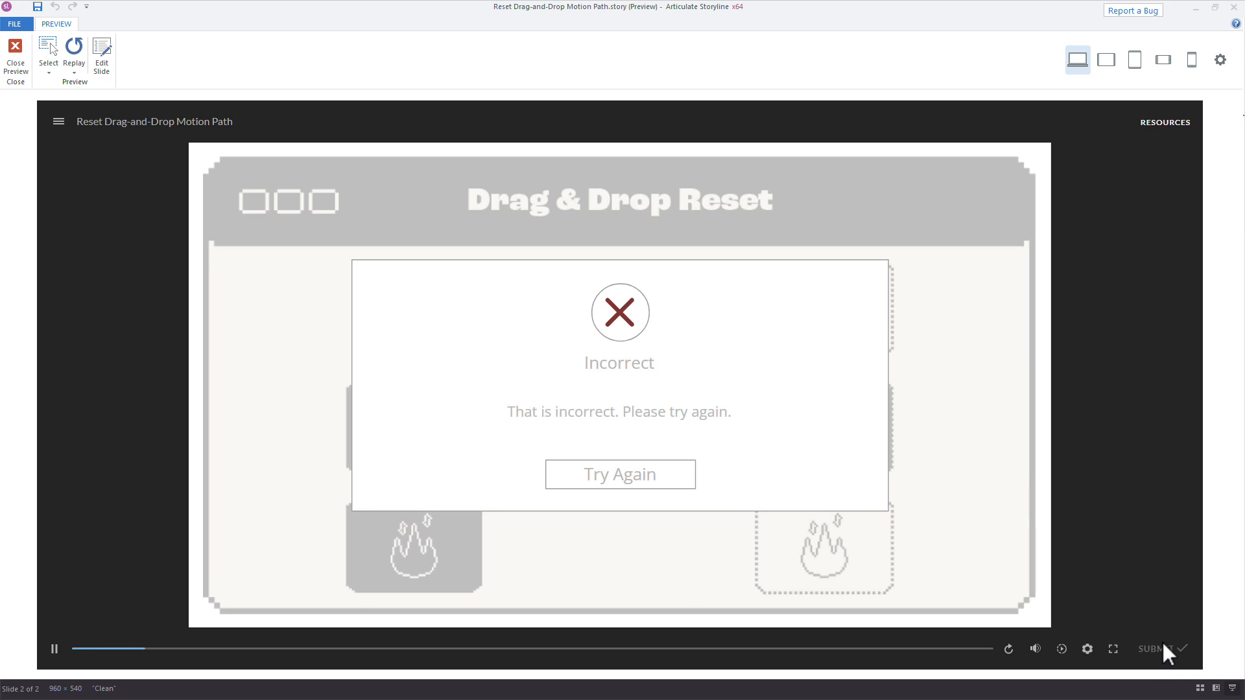
left_click(633, 479)
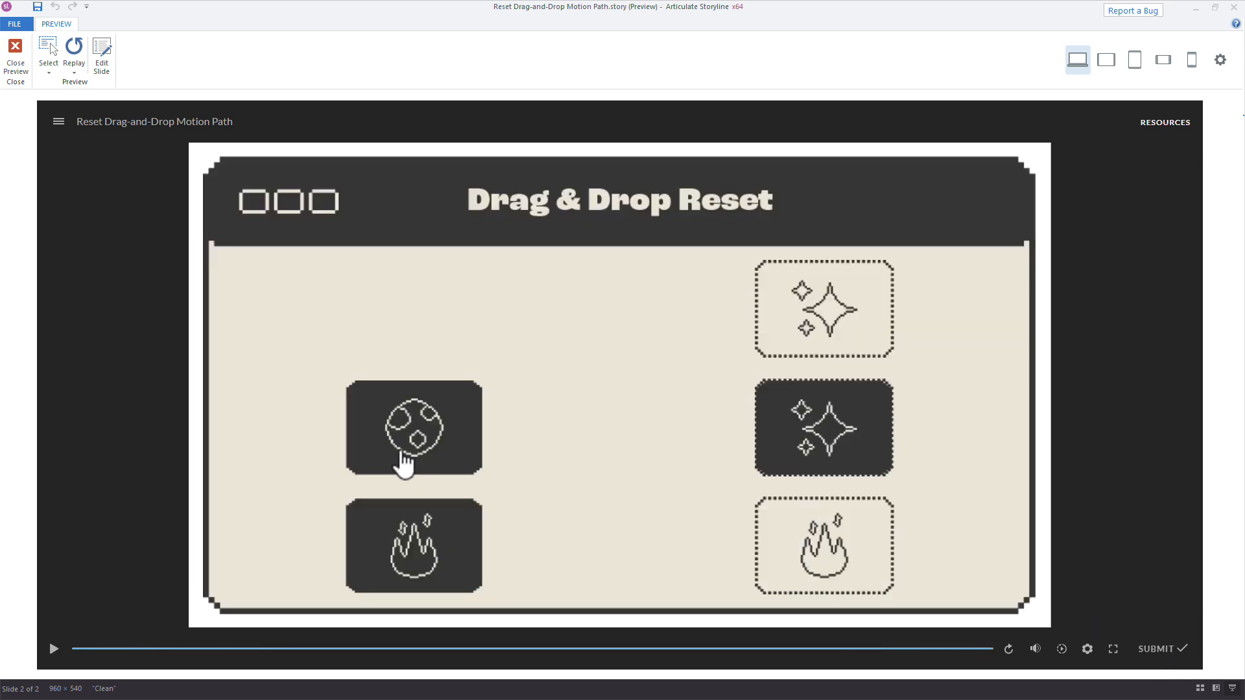
Place the remaining Earth and fire tiles on targets, submit, continue to the results, retry the quiz, and exit the preview.
left_click_drag(428, 458, 776, 547)
left_click_drag(389, 570, 777, 546)
left_click(1149, 650)
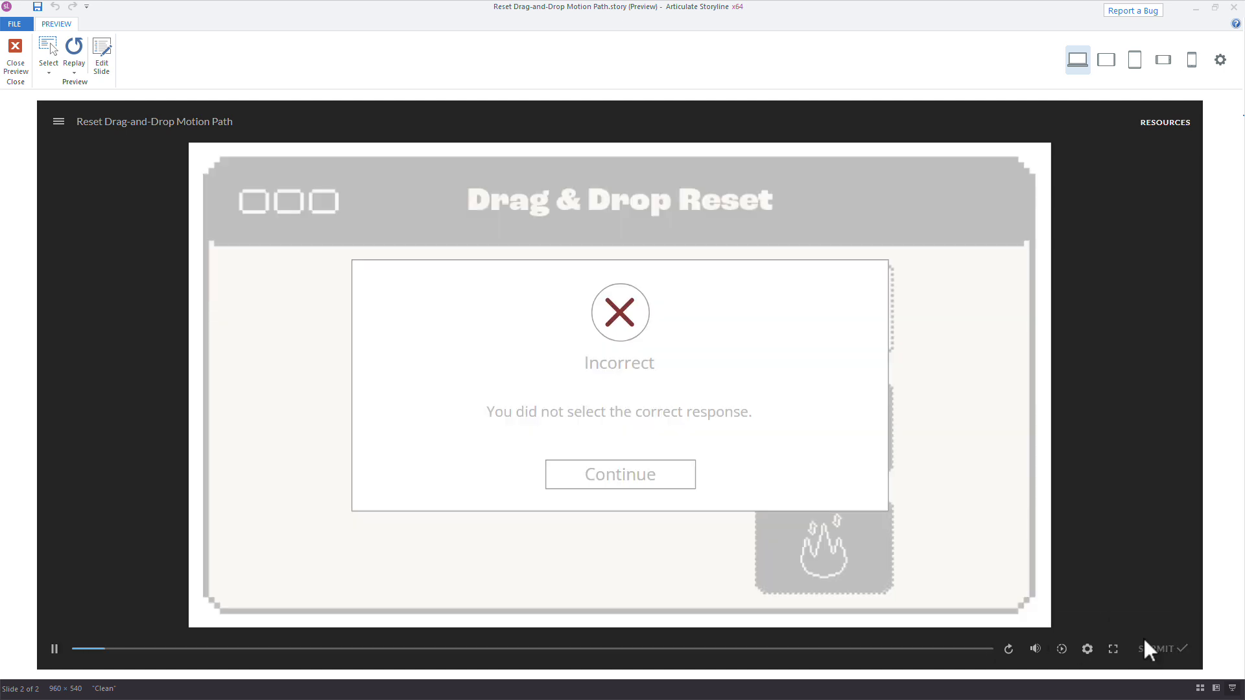
left_click(621, 488)
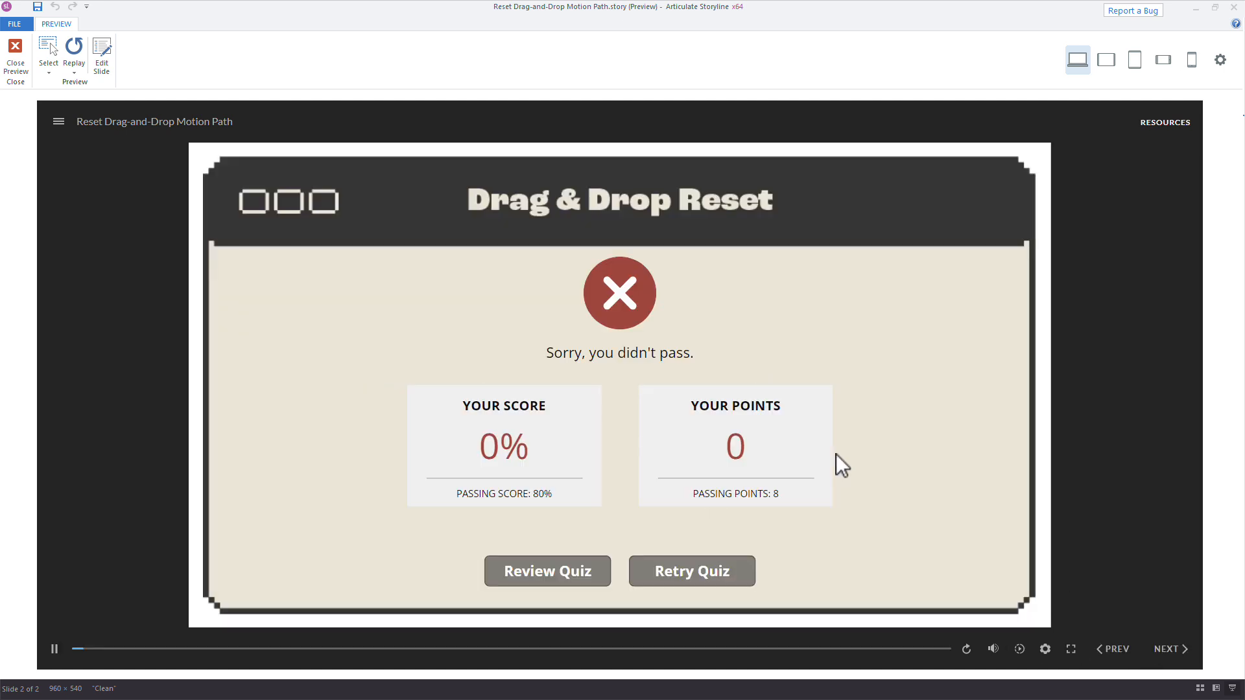
left_click(717, 582)
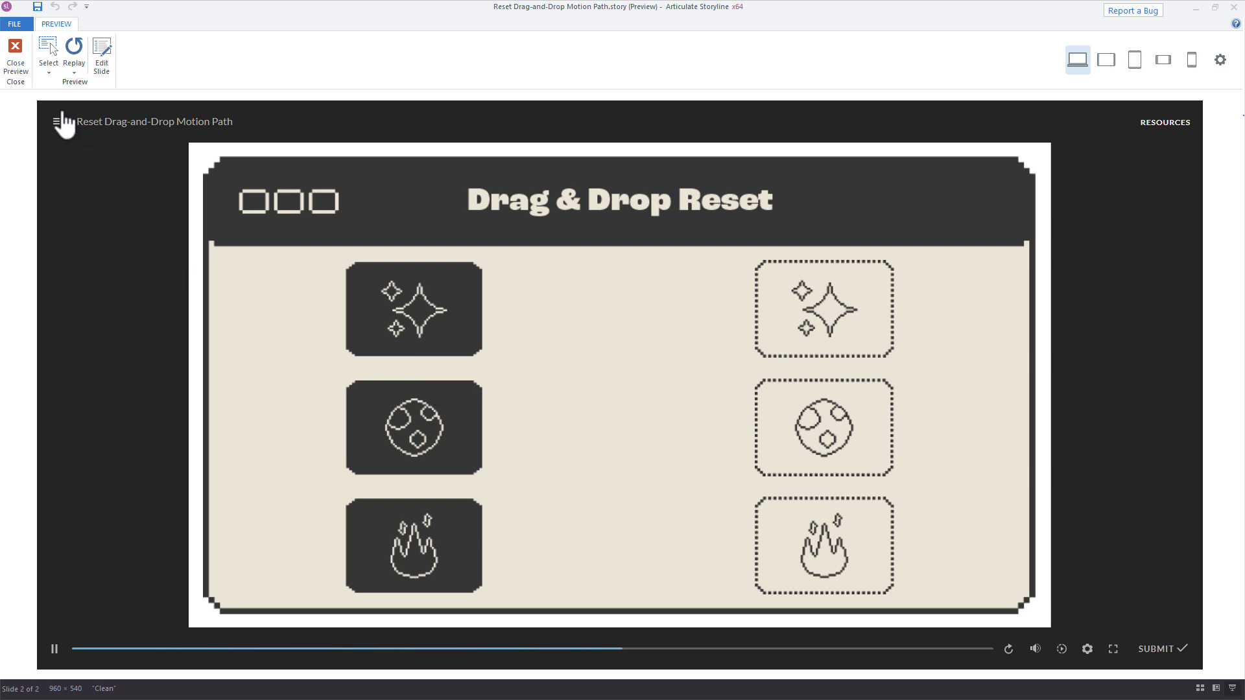
key("Escape")
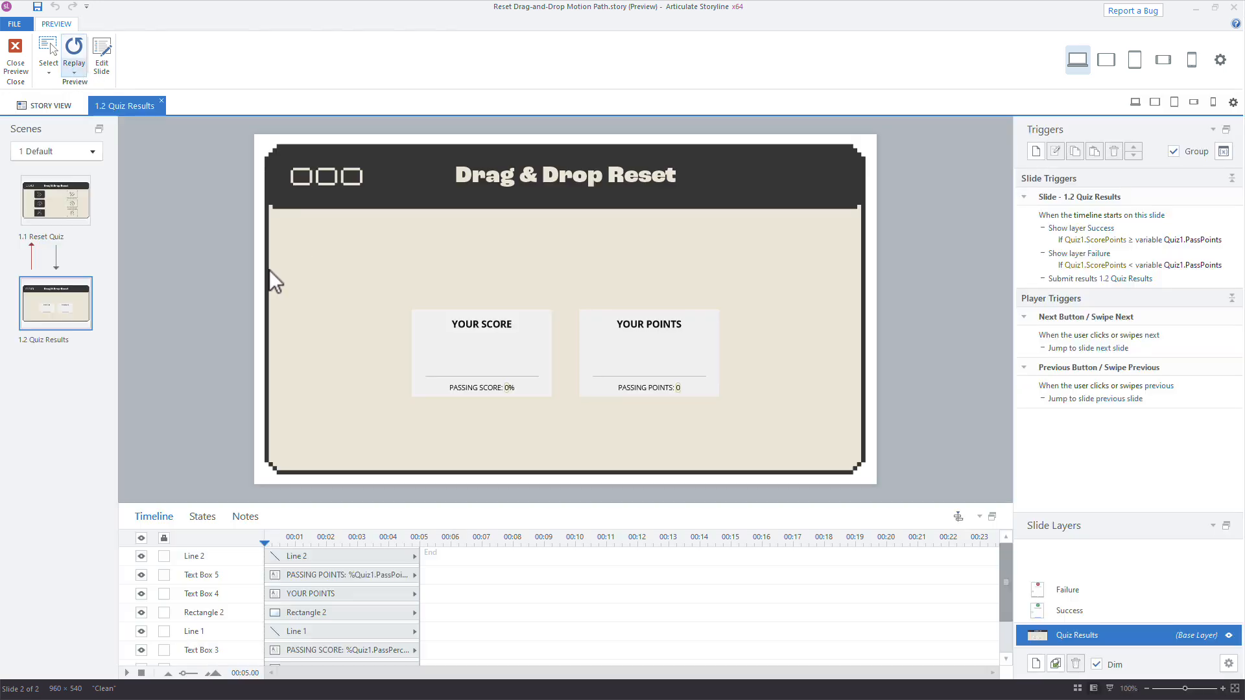
Preview the Final scene's Drag and Drop slide, dropping stars on its matching target, Earth on the fire target, and fire on the Earth target.
left_click(779, 40)
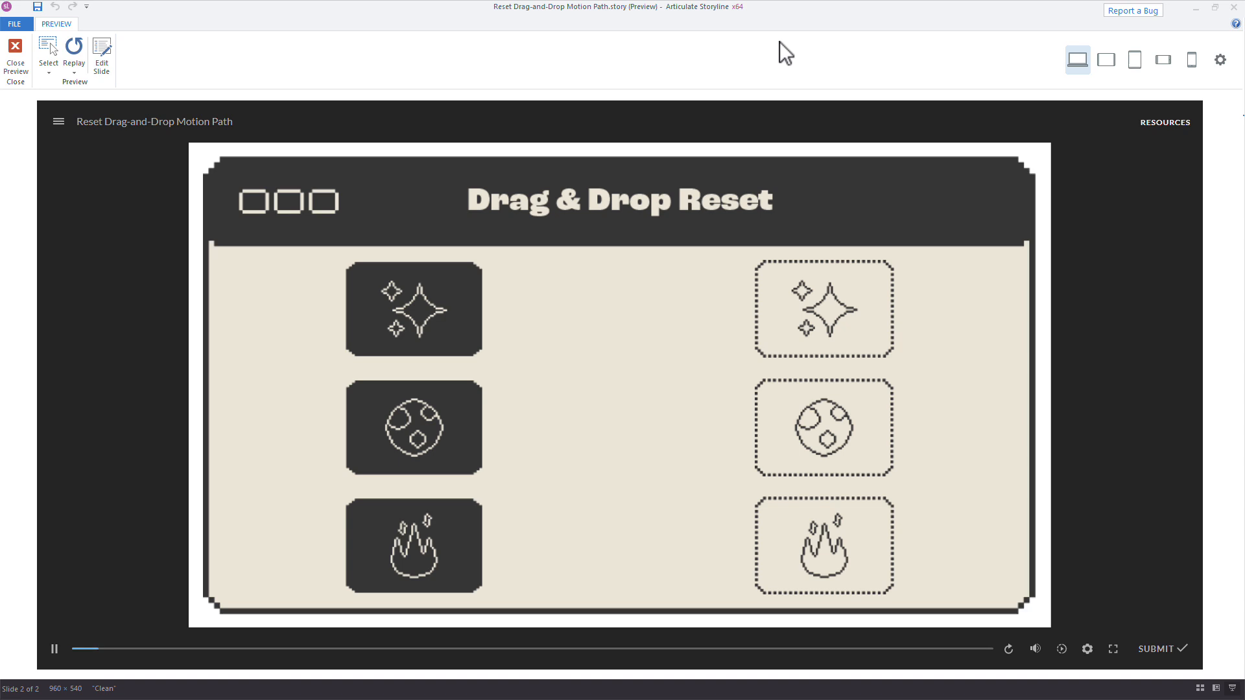
left_click(59, 123)
left_click(104, 246)
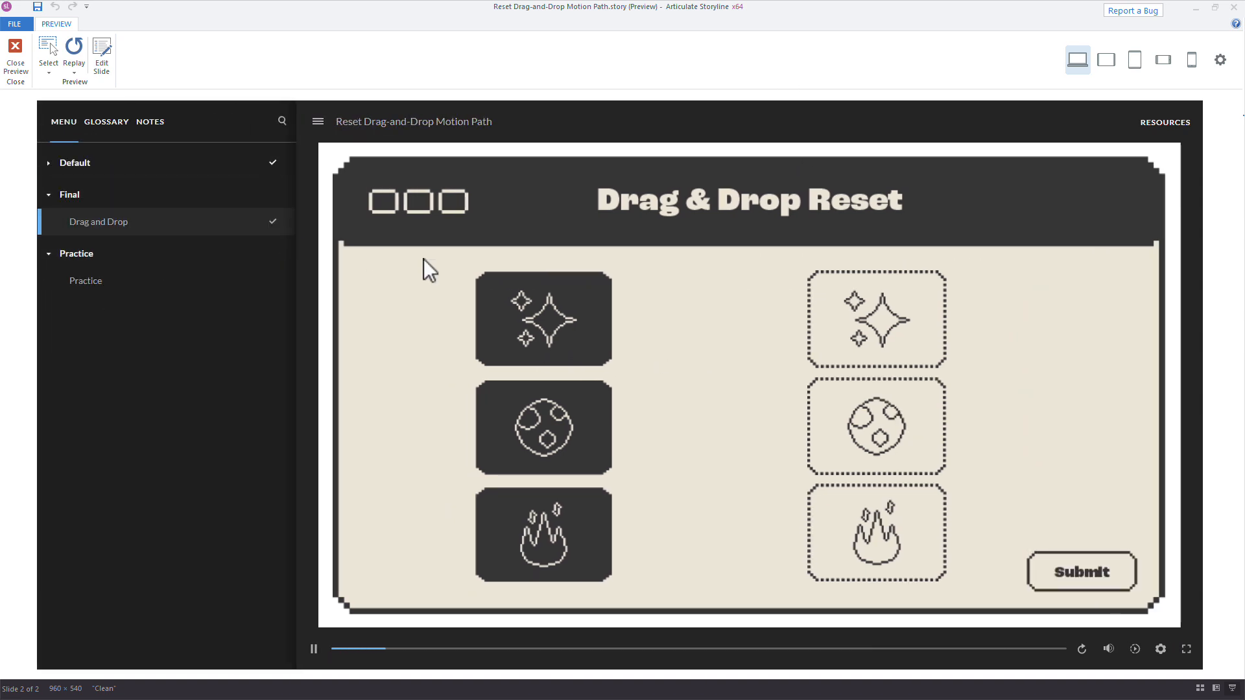
left_click_drag(490, 312, 797, 322)
left_click_drag(556, 445, 864, 516)
left_click_drag(573, 552, 909, 445)
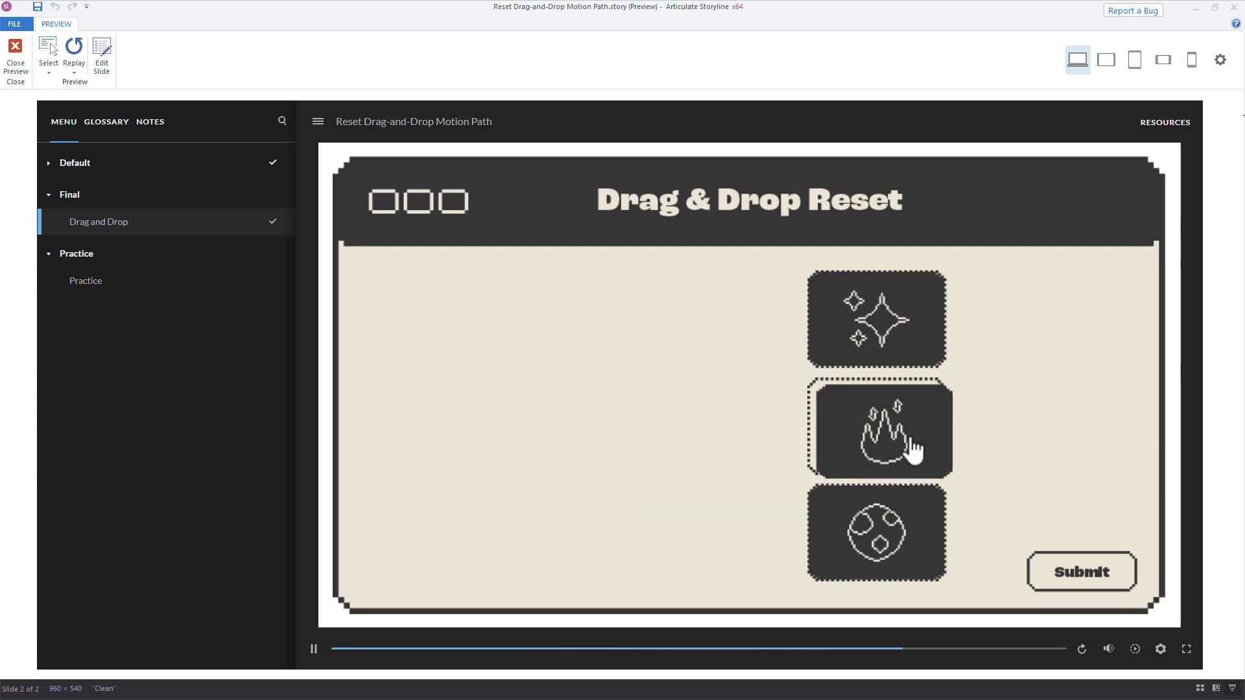
Submit the answer, choose to try again, and drop the Earth and fire tiles on their matching targets.
left_click(1071, 573)
left_click(734, 479)
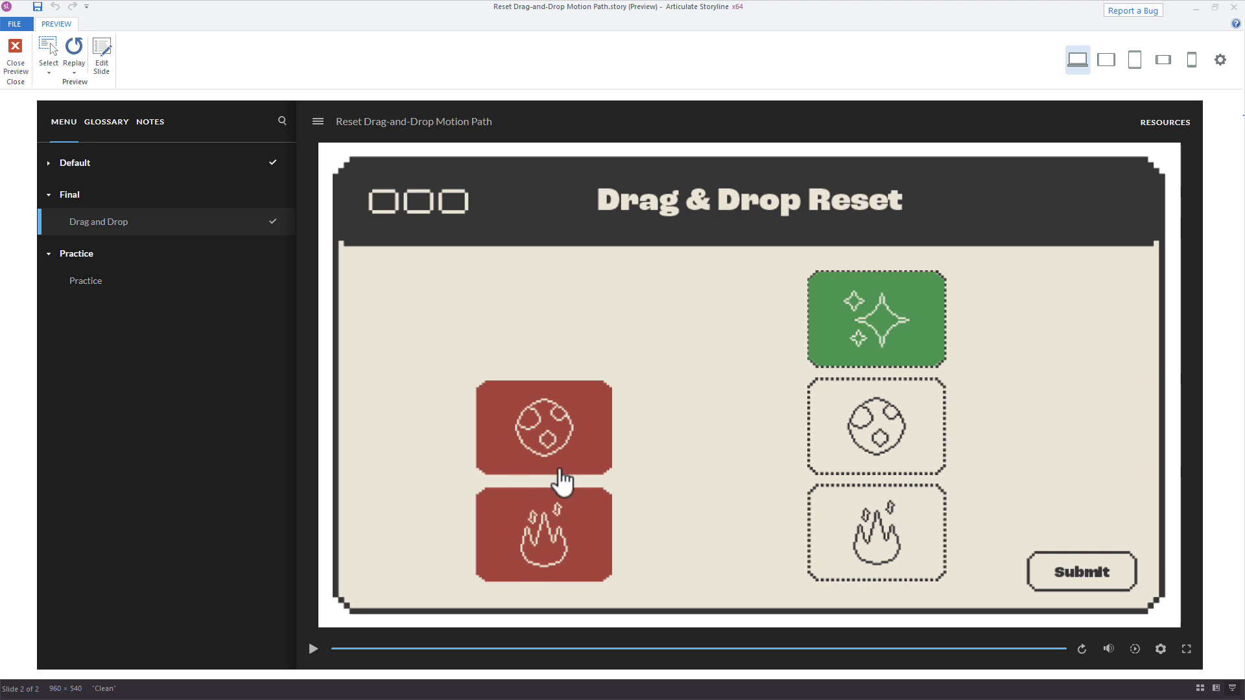
left_click_drag(514, 439, 847, 444)
left_click_drag(527, 556, 868, 528)
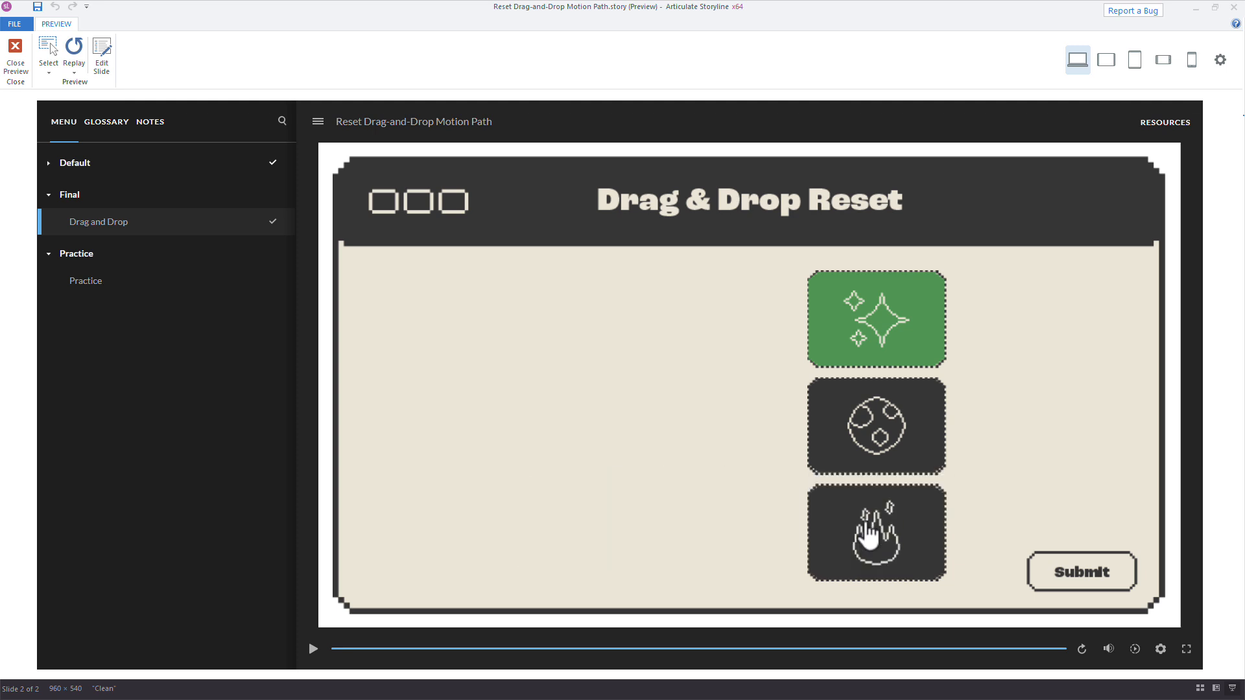
Submit the corrected answer, continue to the quiz results, and exit the preview.
left_click(1051, 587)
left_click(752, 487)
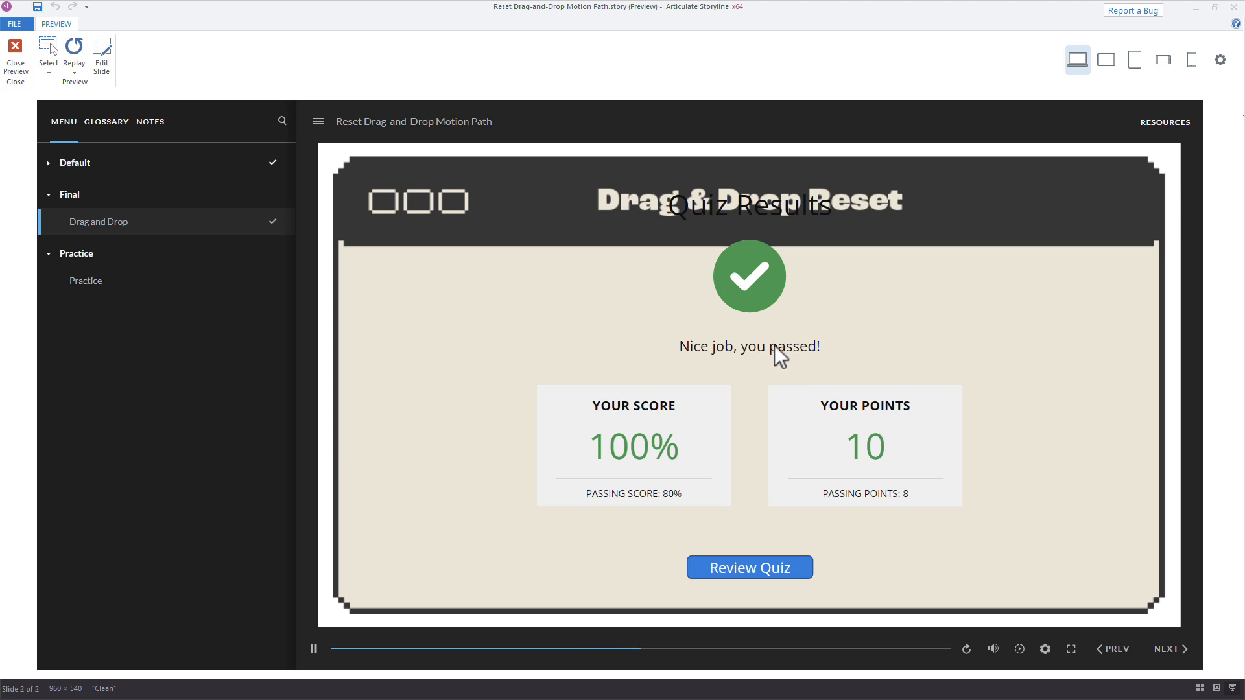
key("Escape")
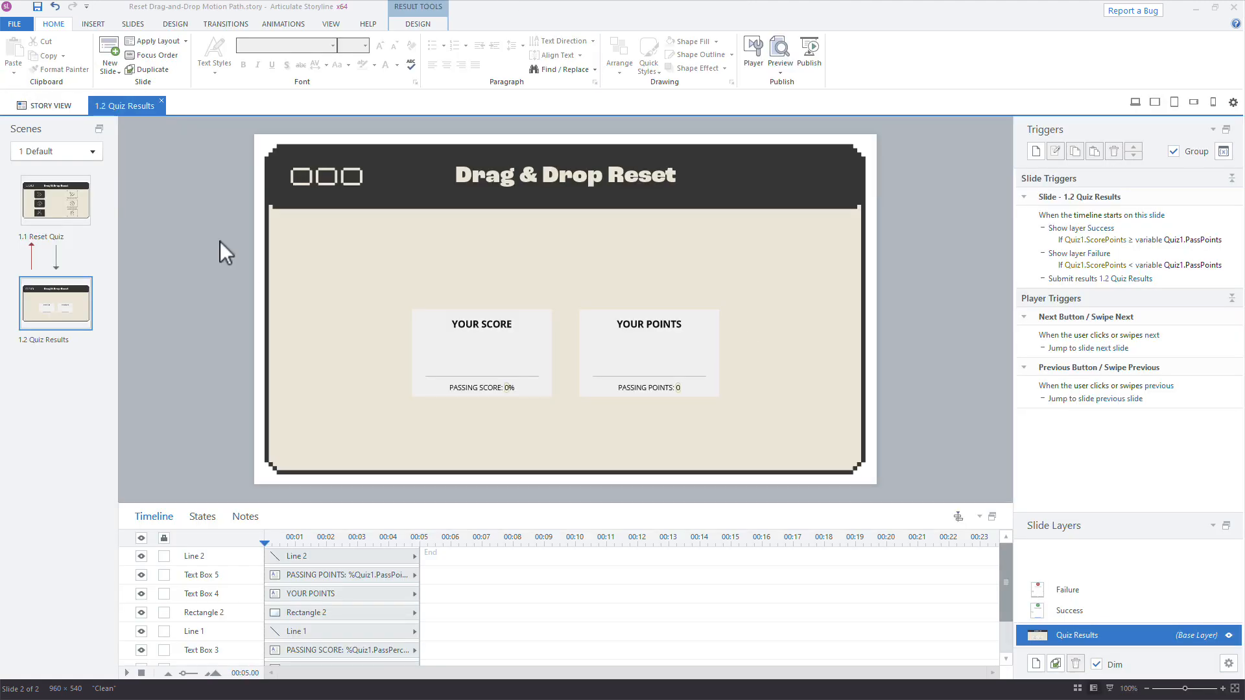
Open the Practice scene and convert its slide to a freeform Drag and Drop question.
left_click(57, 154)
left_click(61, 215)
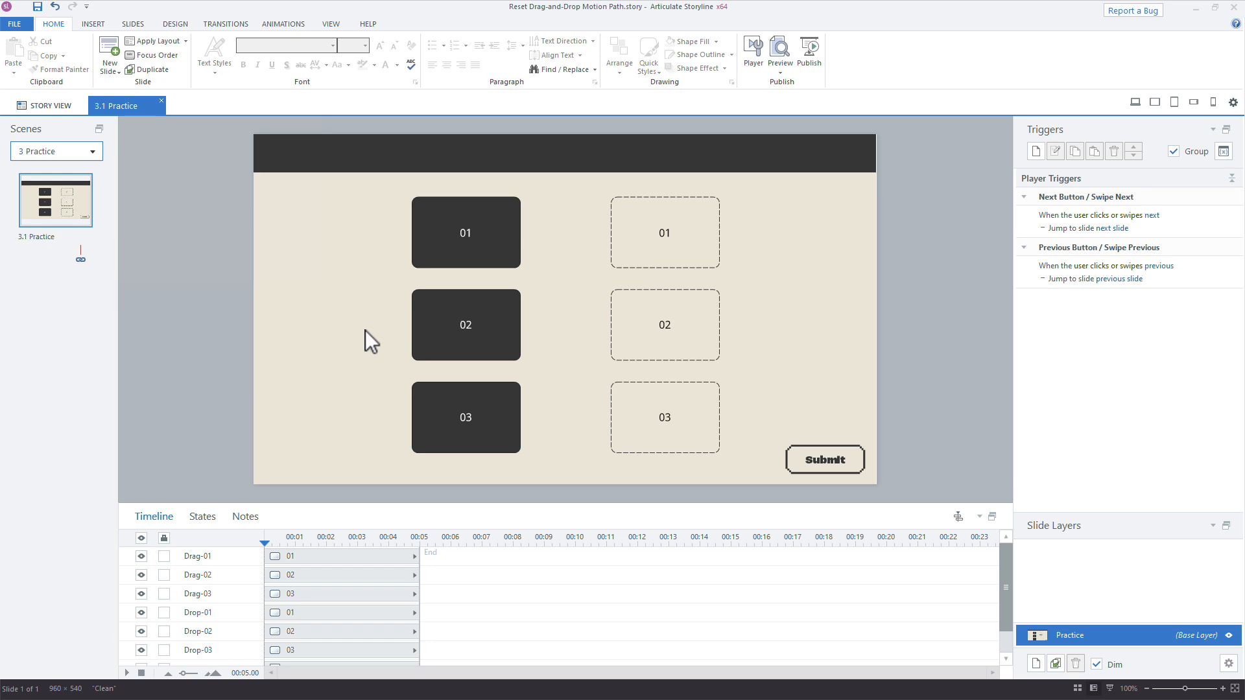
left_click(808, 465)
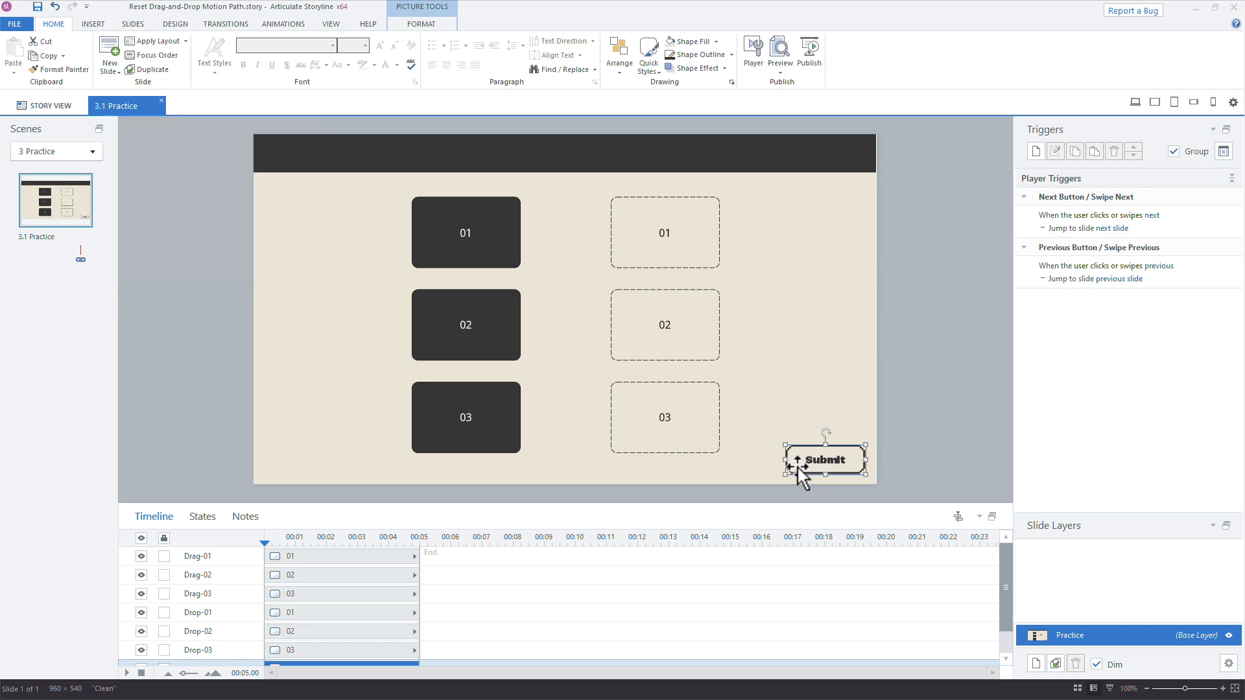
left_click(91, 25)
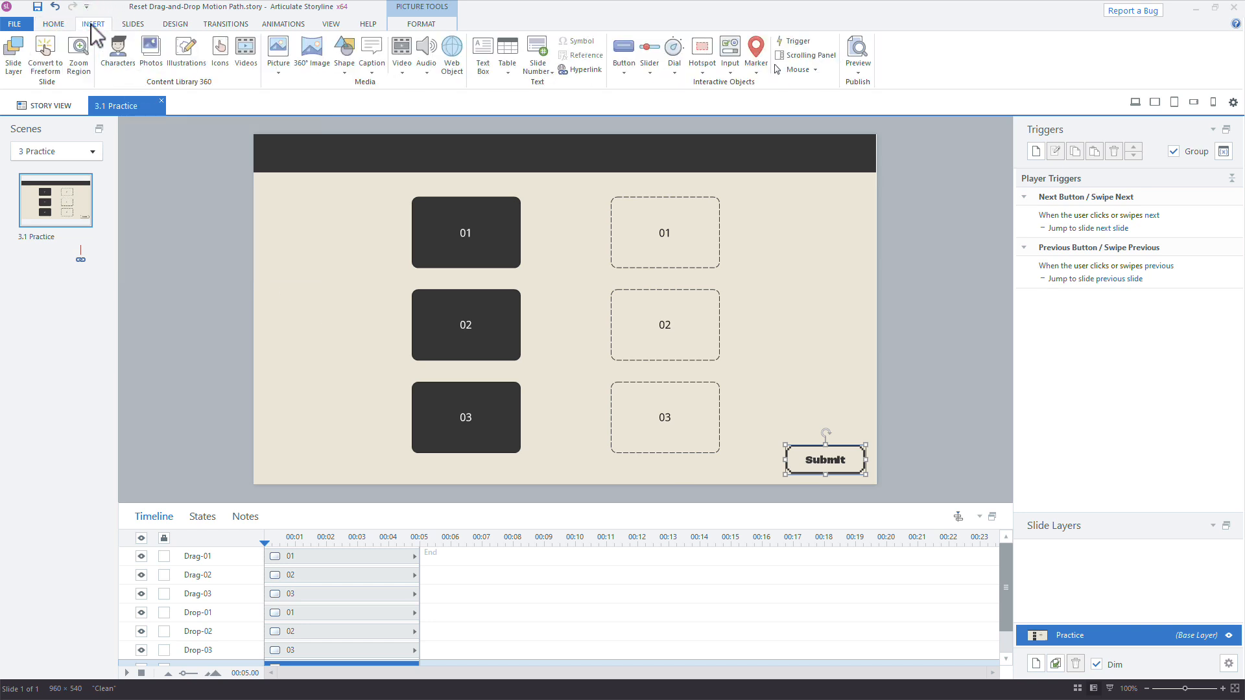
left_click(43, 61)
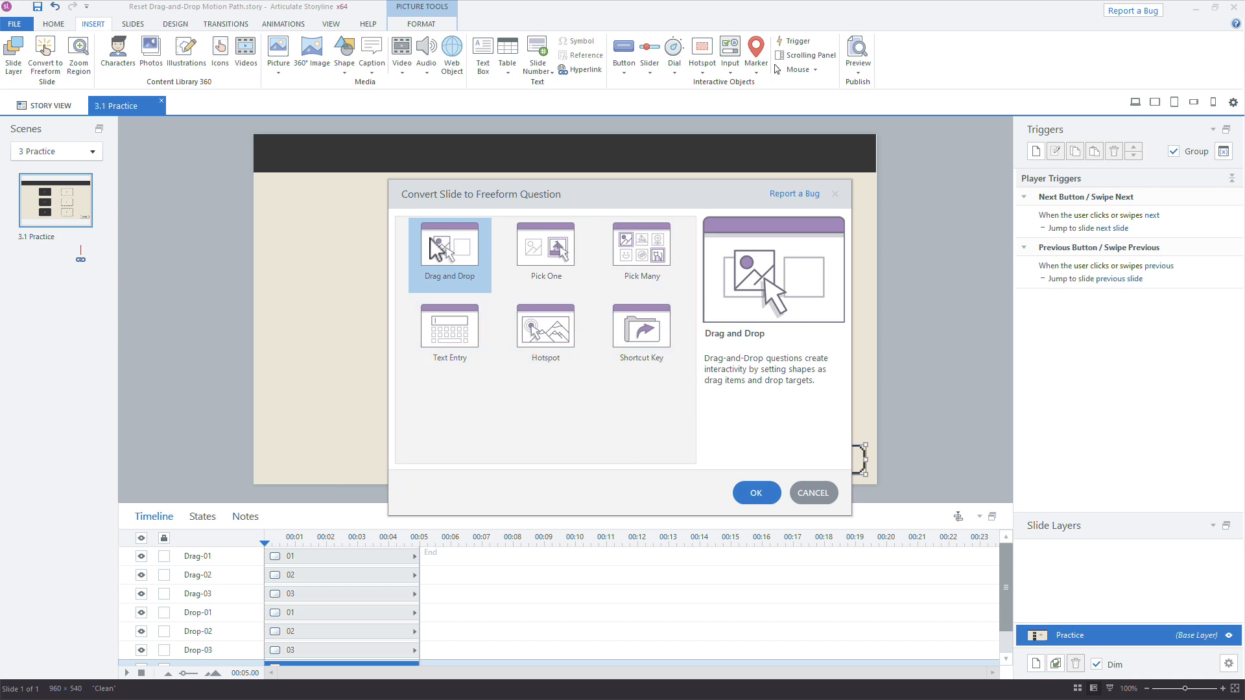
left_click(760, 496)
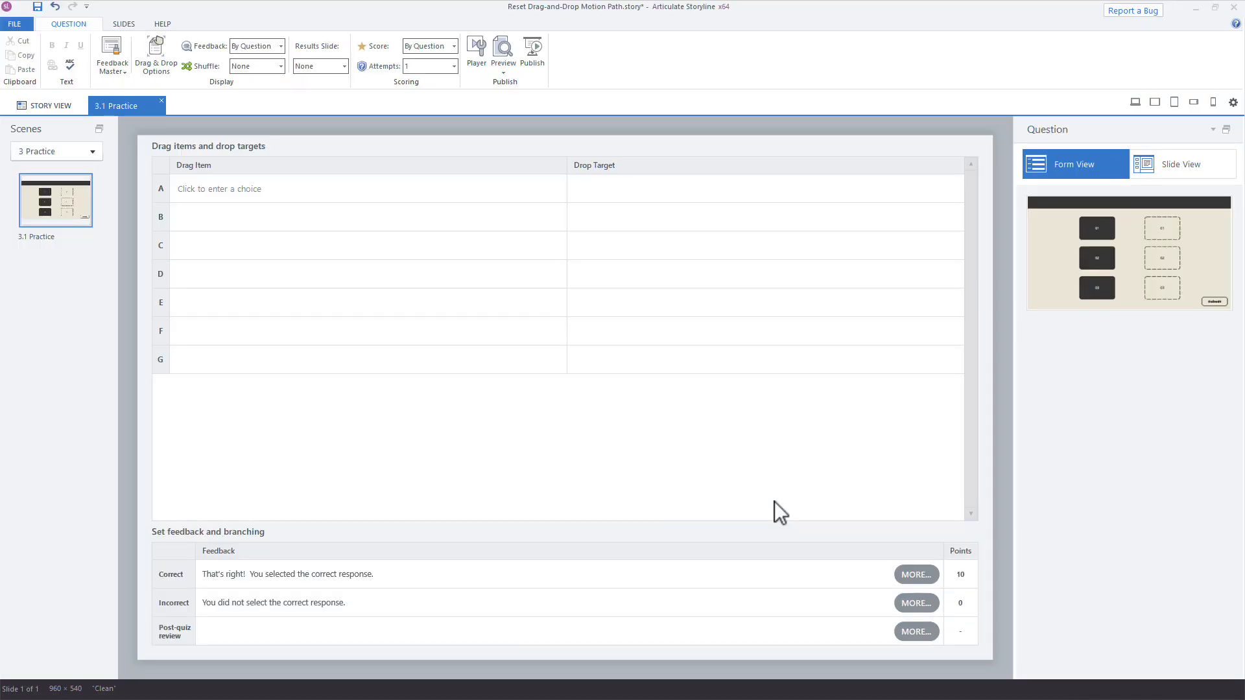
Assign Drag-01, Drag-02 and Drag-03 as the question's drag items in rows A, B and C.
left_click(224, 189)
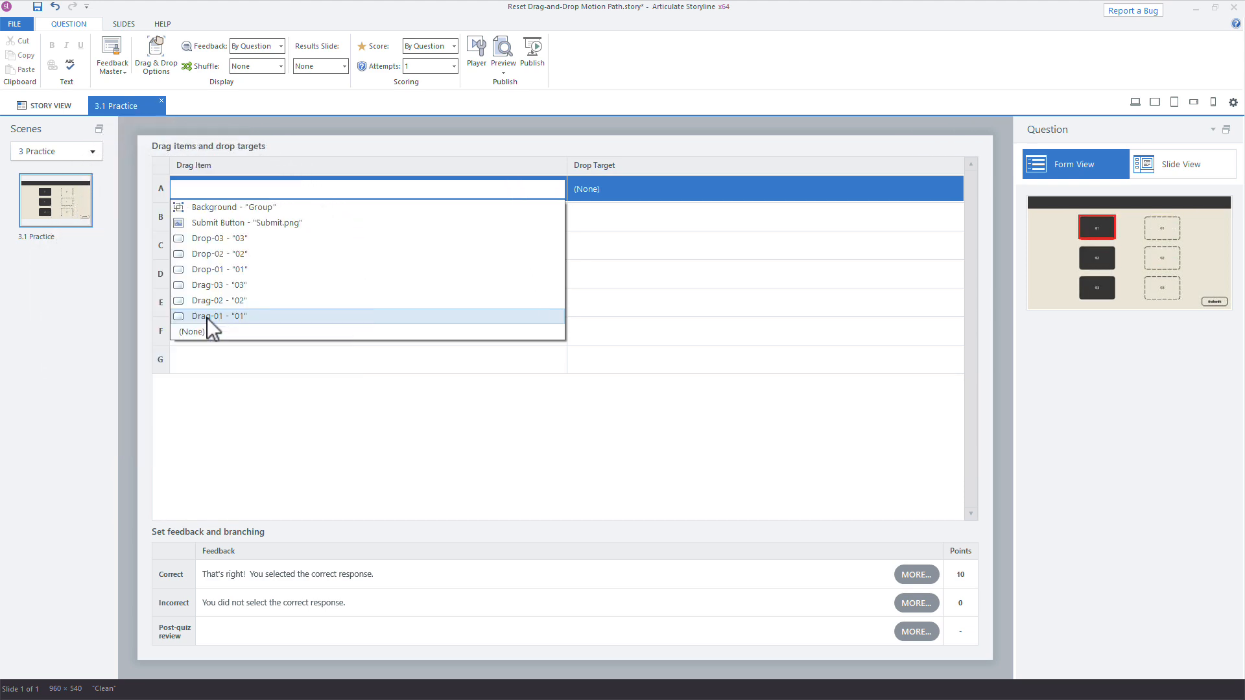
left_click(207, 318)
left_click(222, 218)
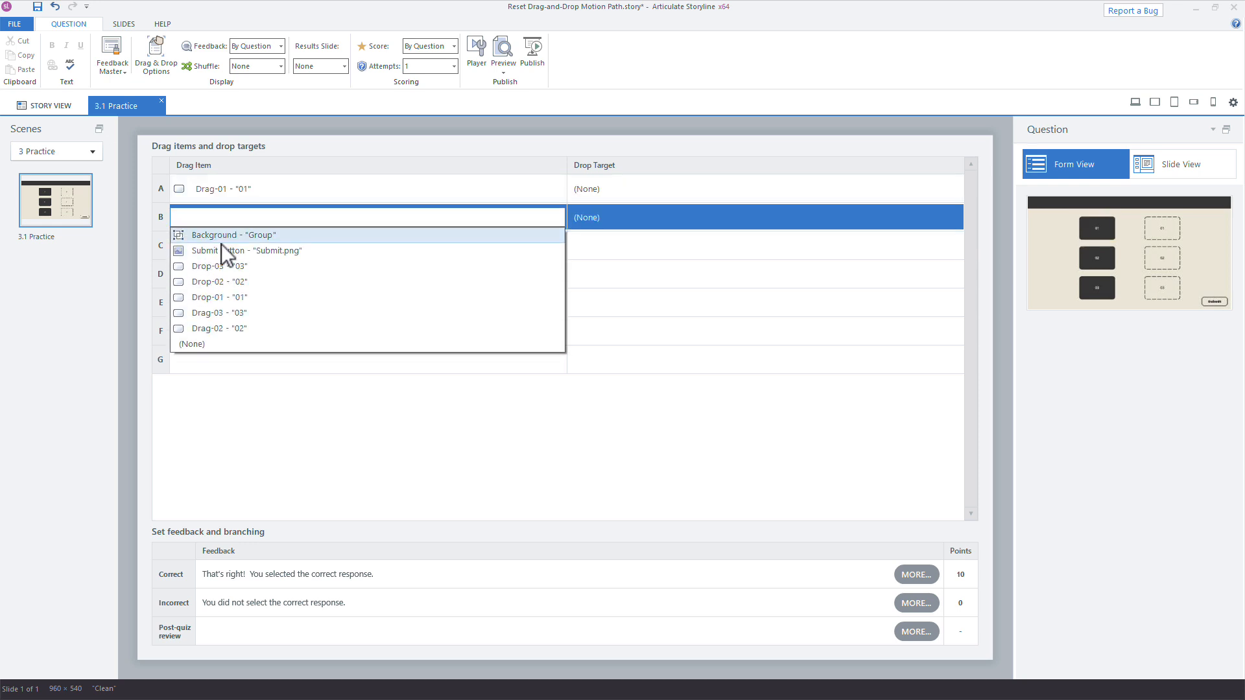
left_click(222, 325)
left_click(220, 247)
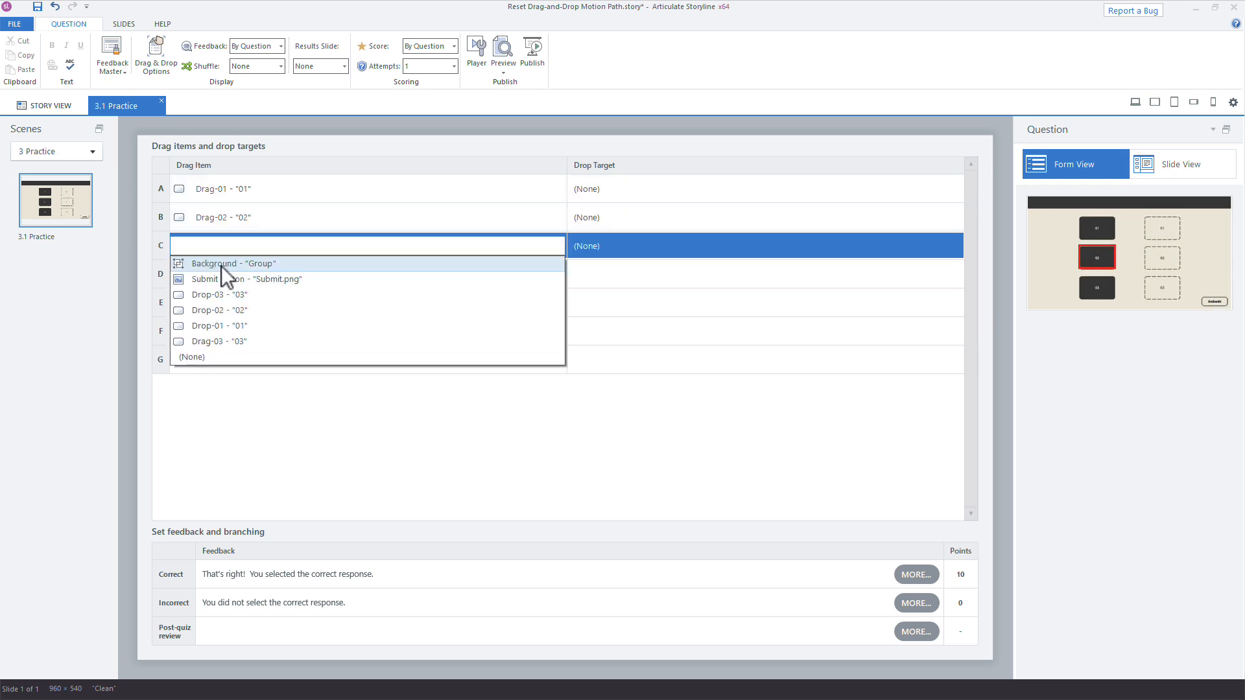
left_click(228, 338)
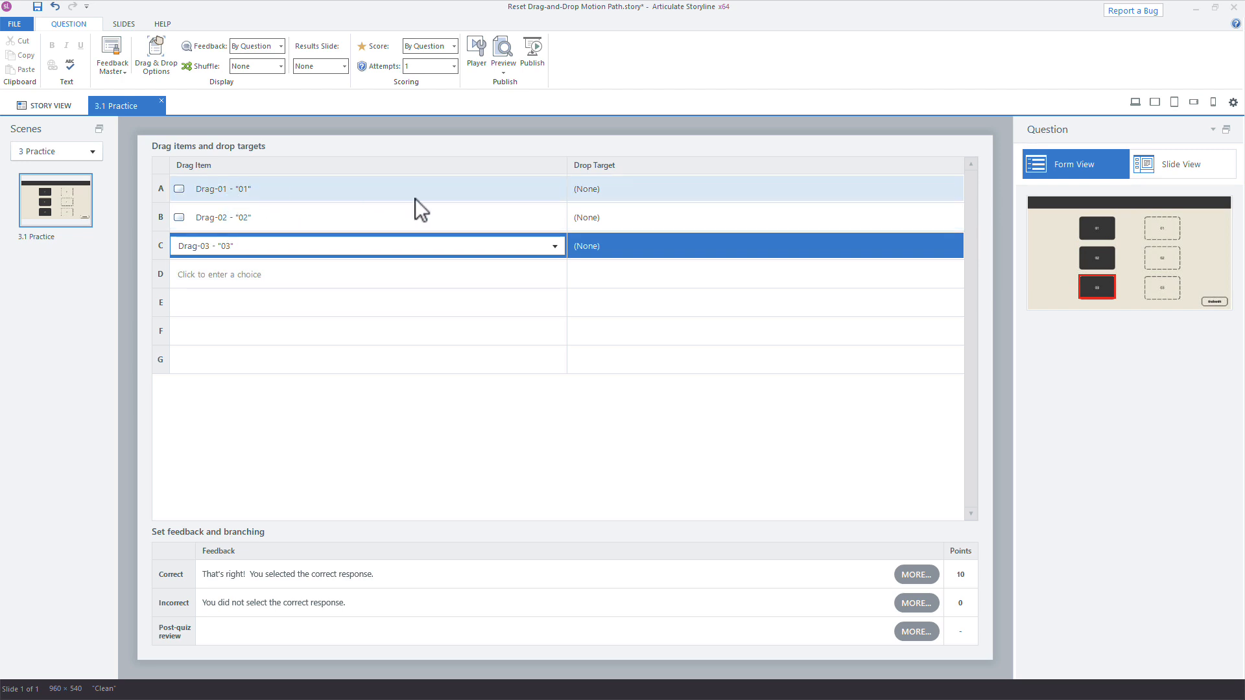
Match the drag items in rows A to C with drop targets Drop-01, Drop-02 and Drop-03 respectively.
left_click(621, 190)
left_click(659, 266)
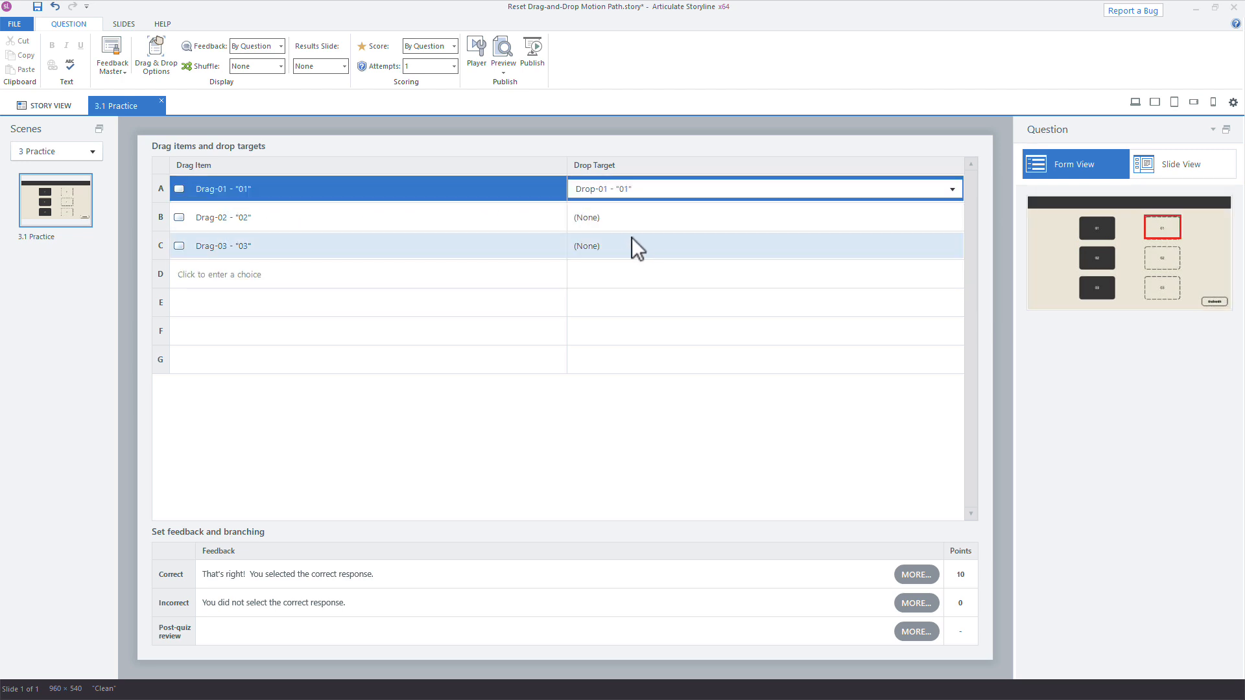
left_click(626, 220)
left_click(675, 282)
left_click(642, 246)
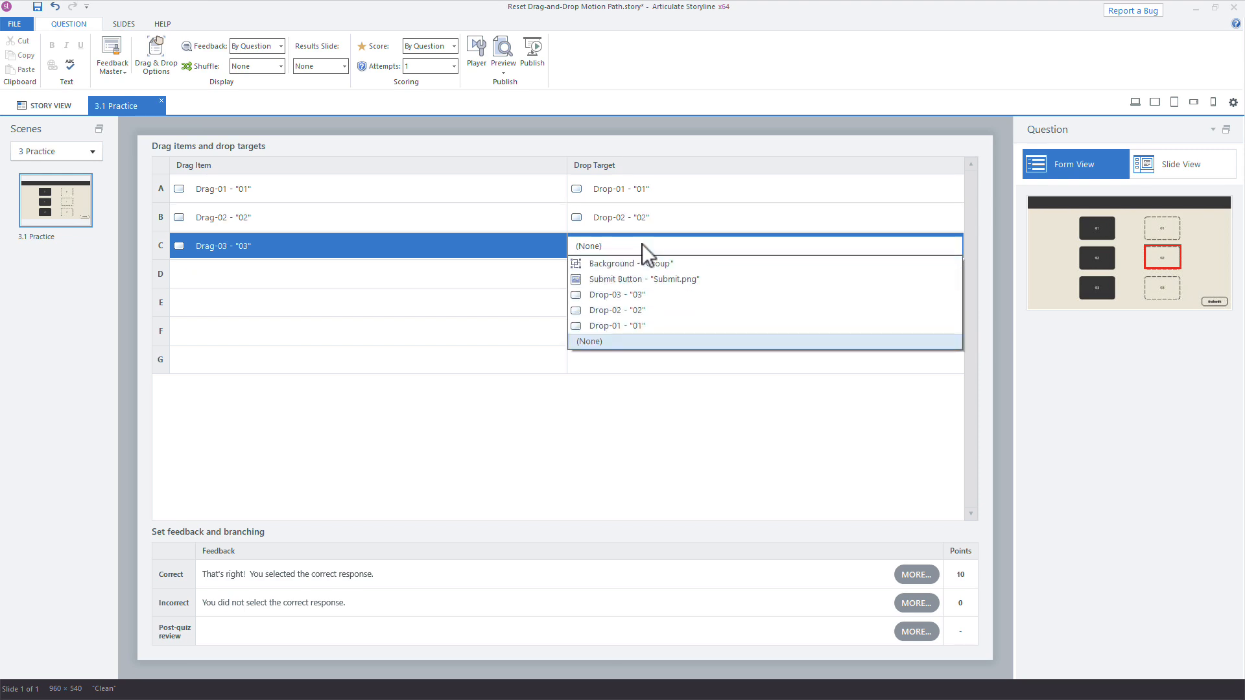
left_click(670, 299)
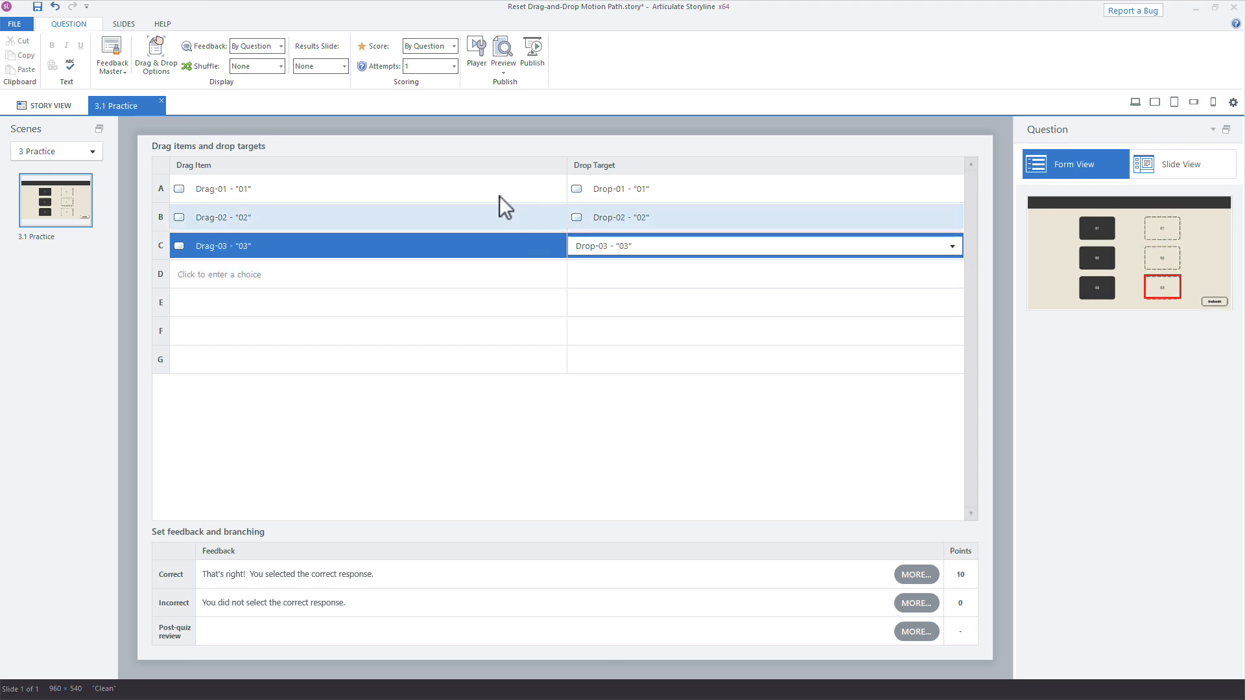
Set the question's attempts to 2, and check the Try Again layer in Slide View before returning to the base layer.
left_click(454, 67)
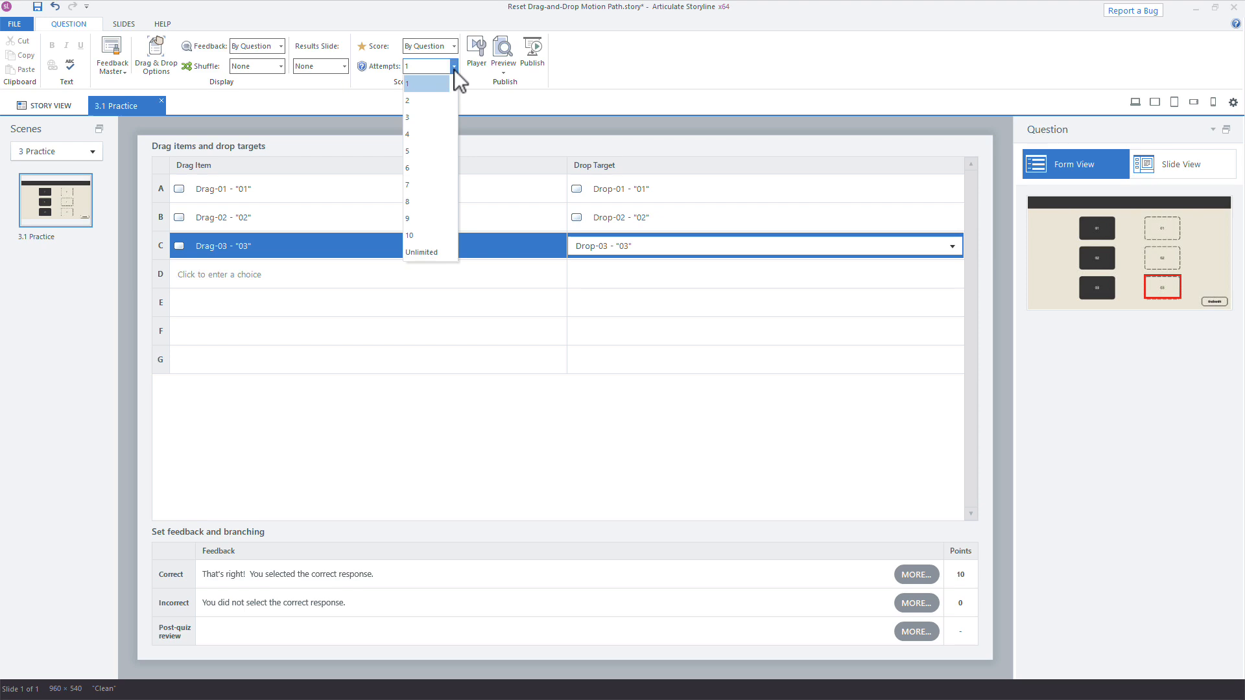
left_click(424, 101)
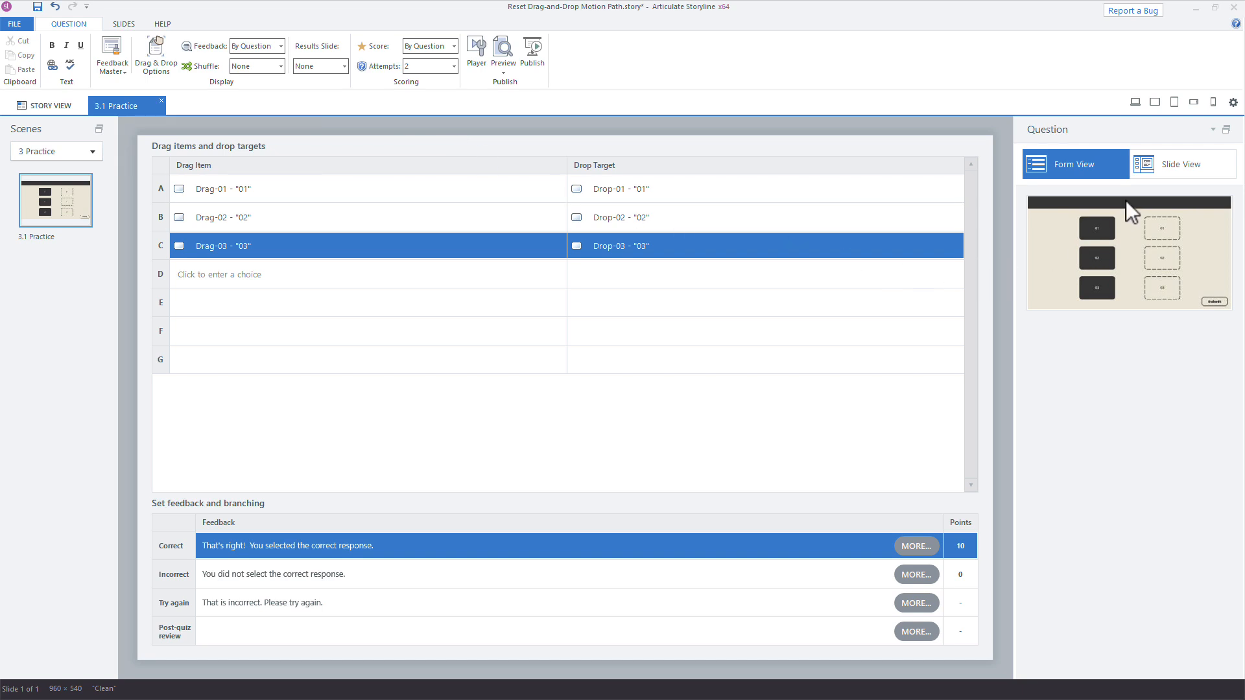
left_click(1148, 166)
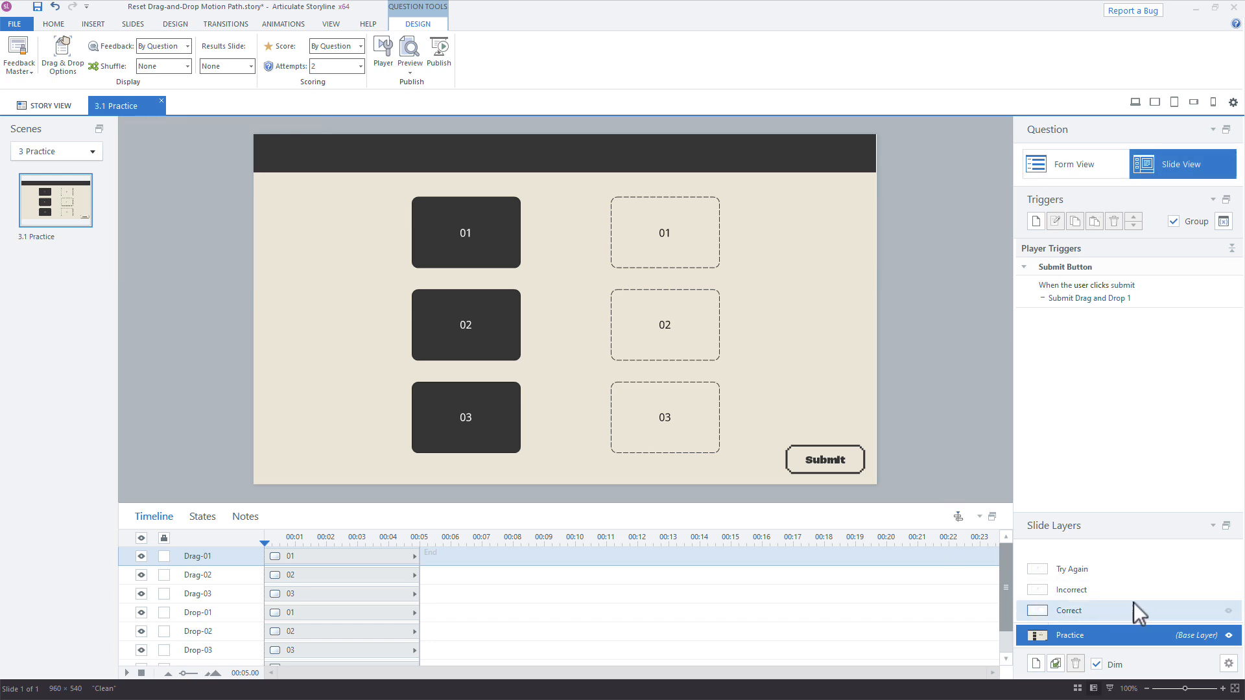
left_click(1104, 573)
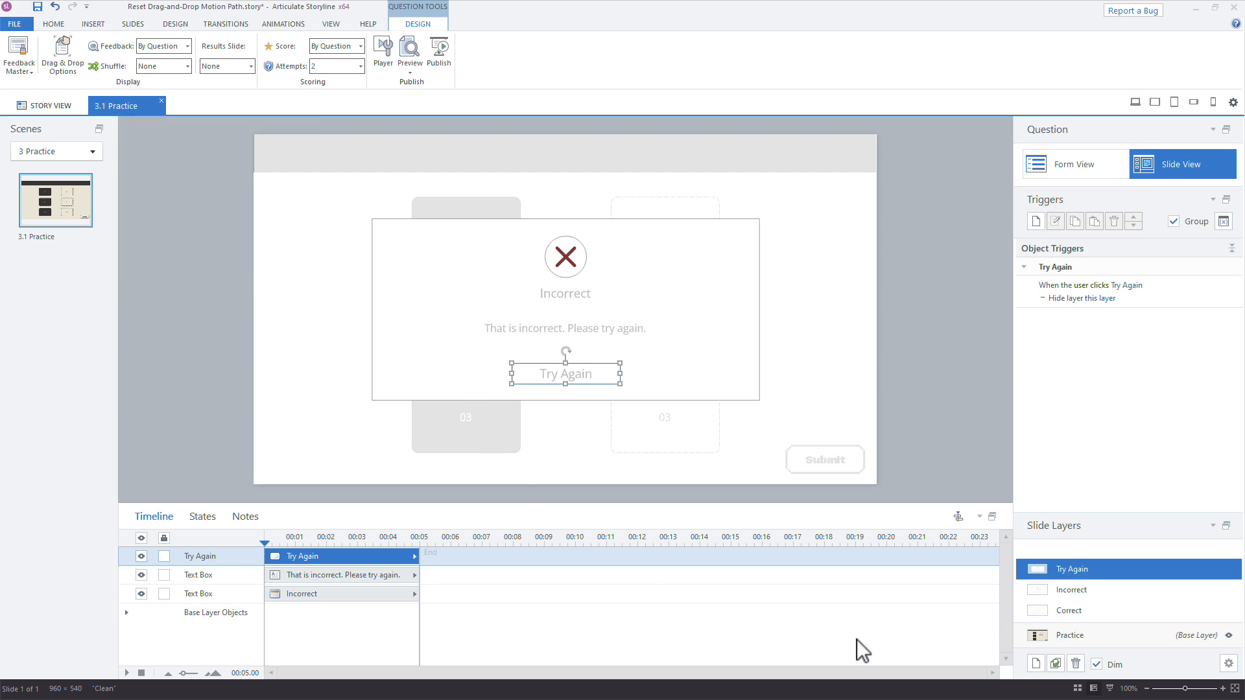
left_click(1067, 634)
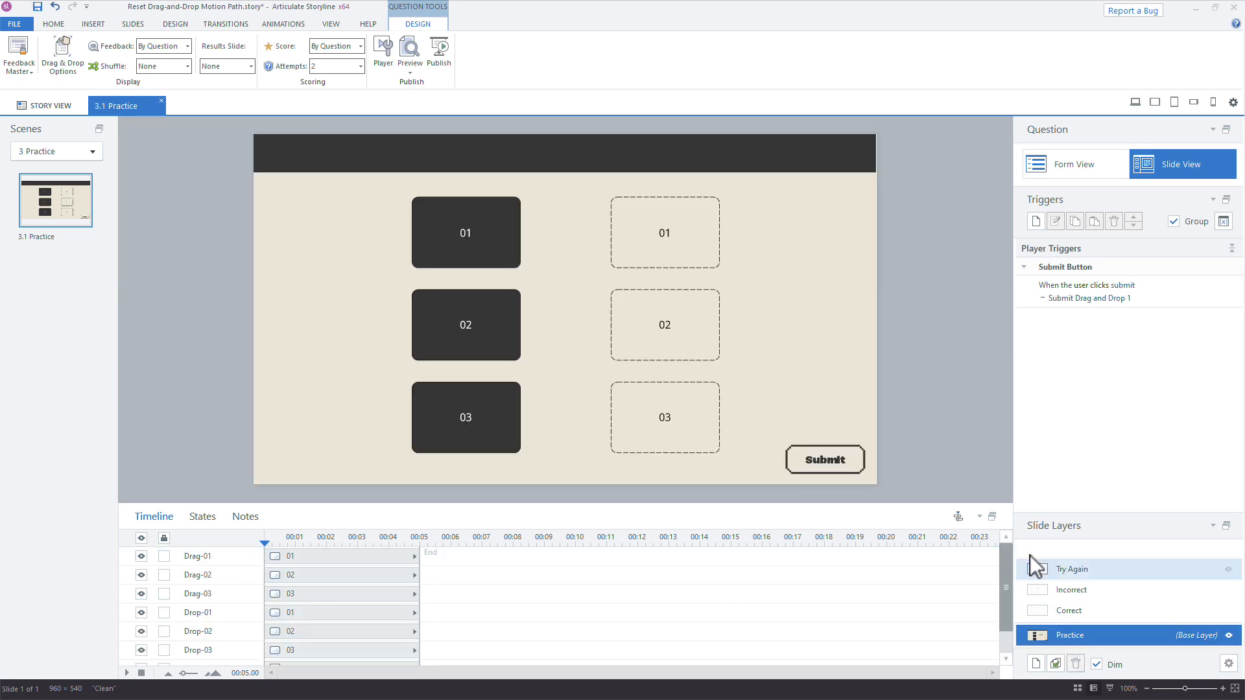
Add the Drop Correct state to the Drag-01 rectangle on the Practice base layer.
left_click(510, 232)
left_click(520, 230)
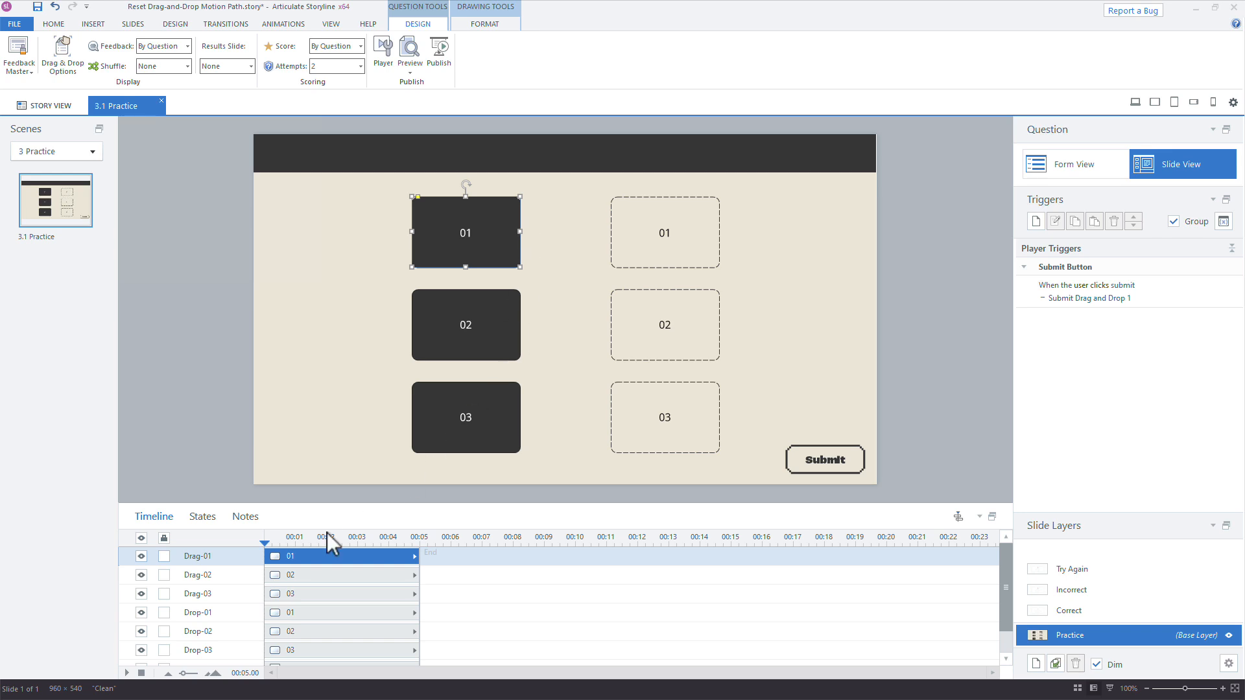
left_click(200, 516)
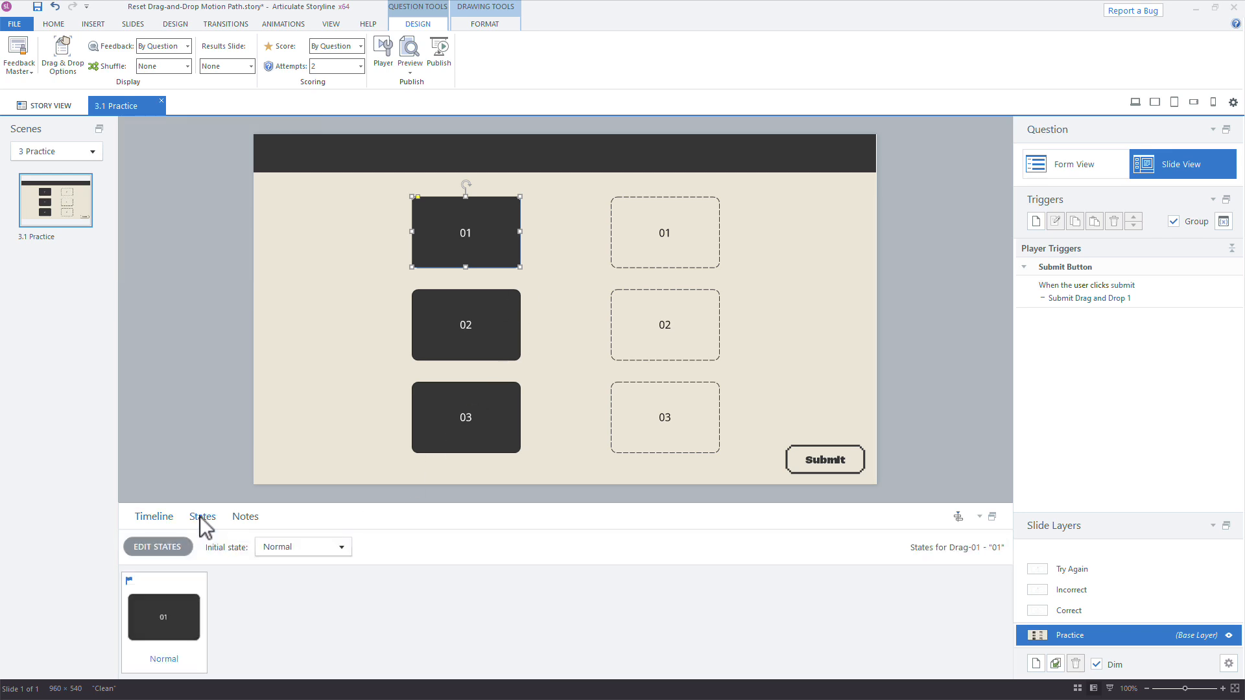
left_click(170, 548)
left_click(188, 548)
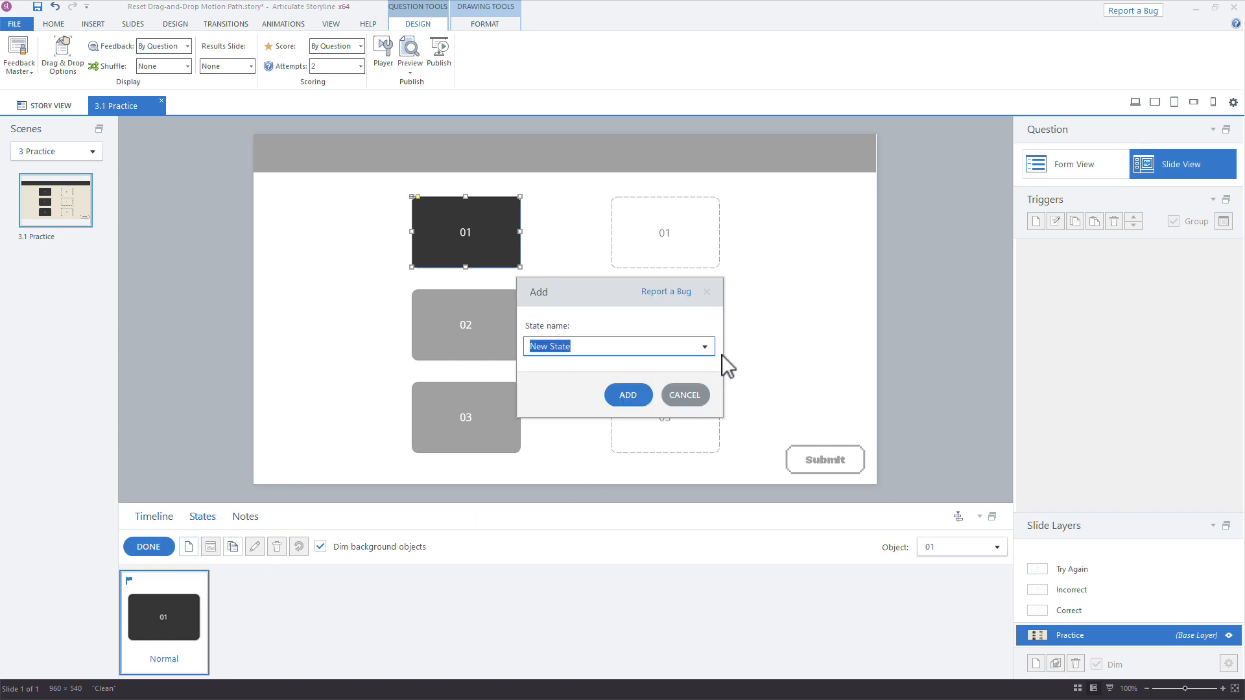
left_click(705, 346)
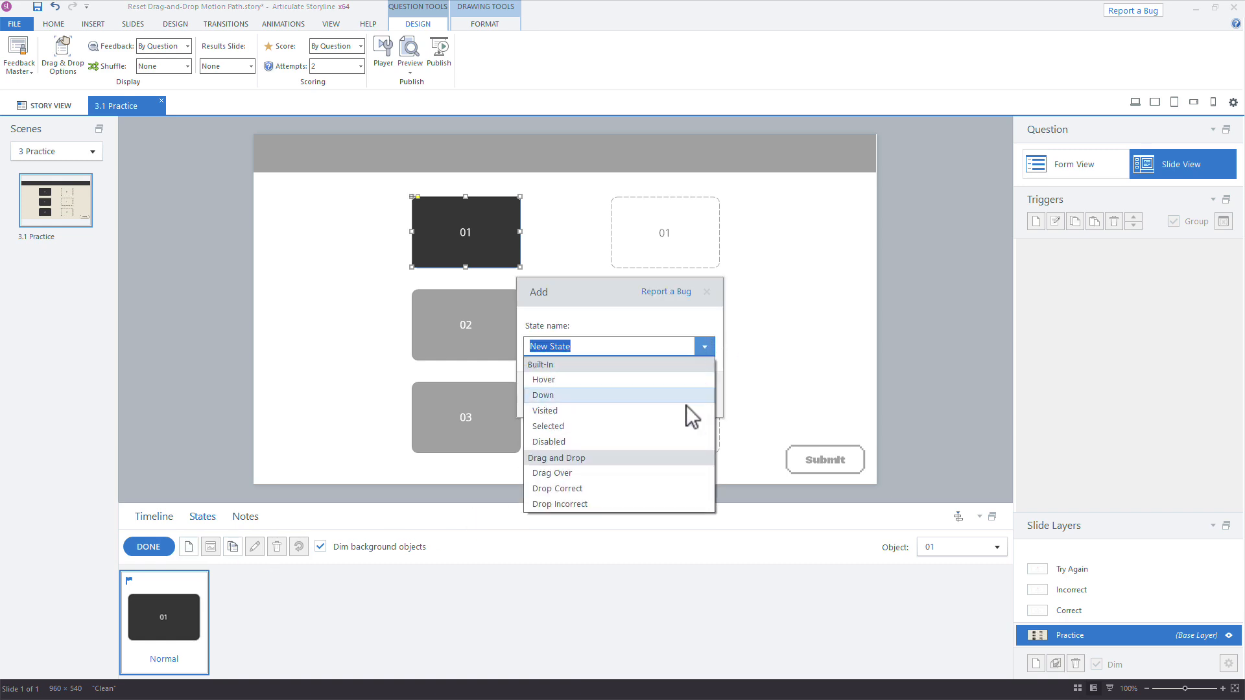
left_click(620, 488)
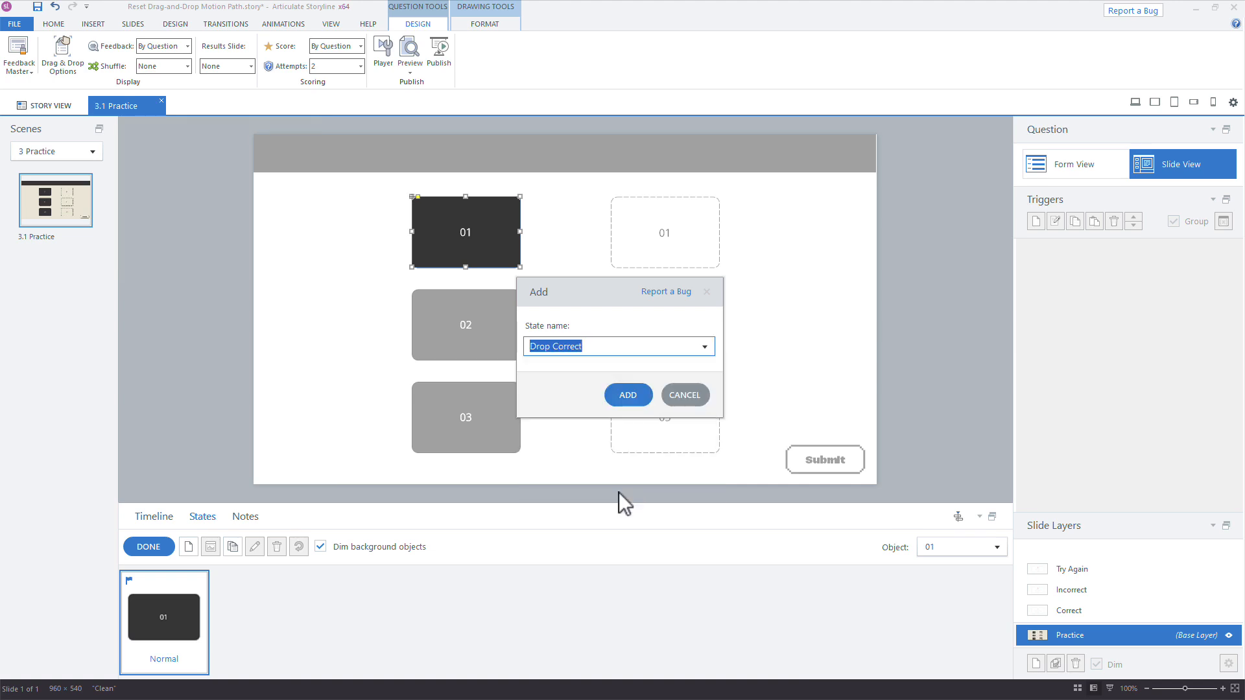
left_click(629, 393)
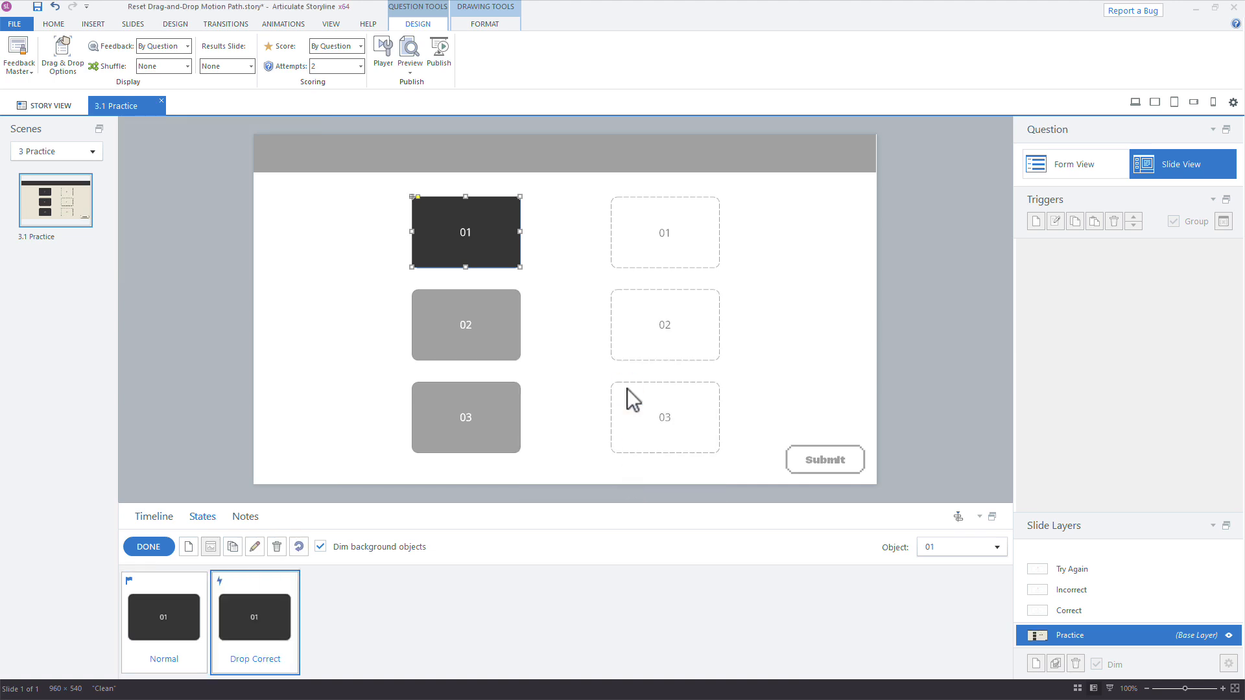
Fill the rectangle's Drop Correct state with the green theme color #3AA152.
left_click(483, 25)
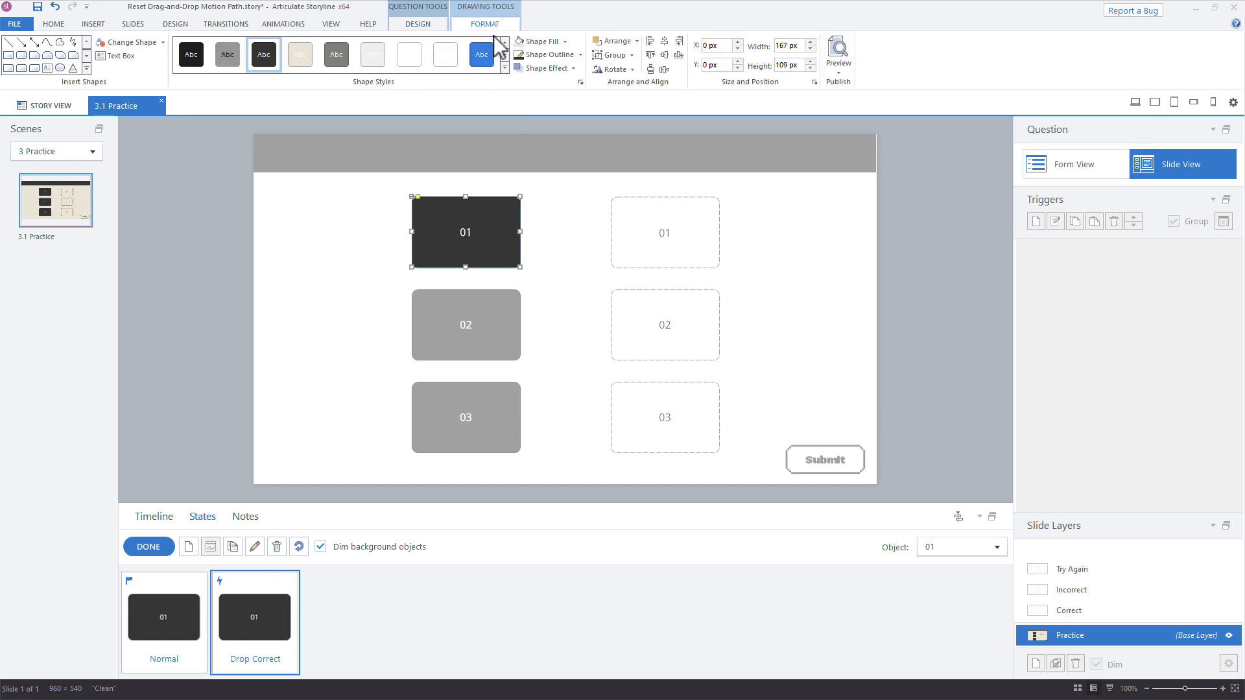
left_click(564, 42)
left_click(564, 43)
left_click(565, 41)
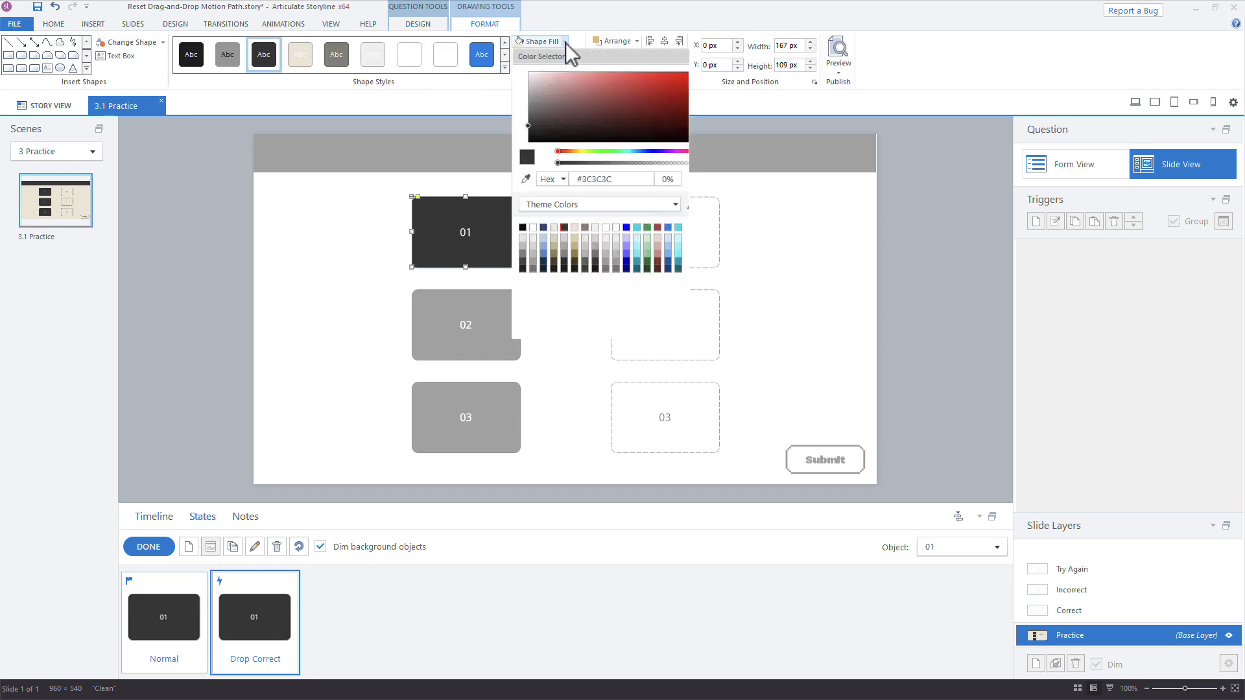
left_click(645, 229)
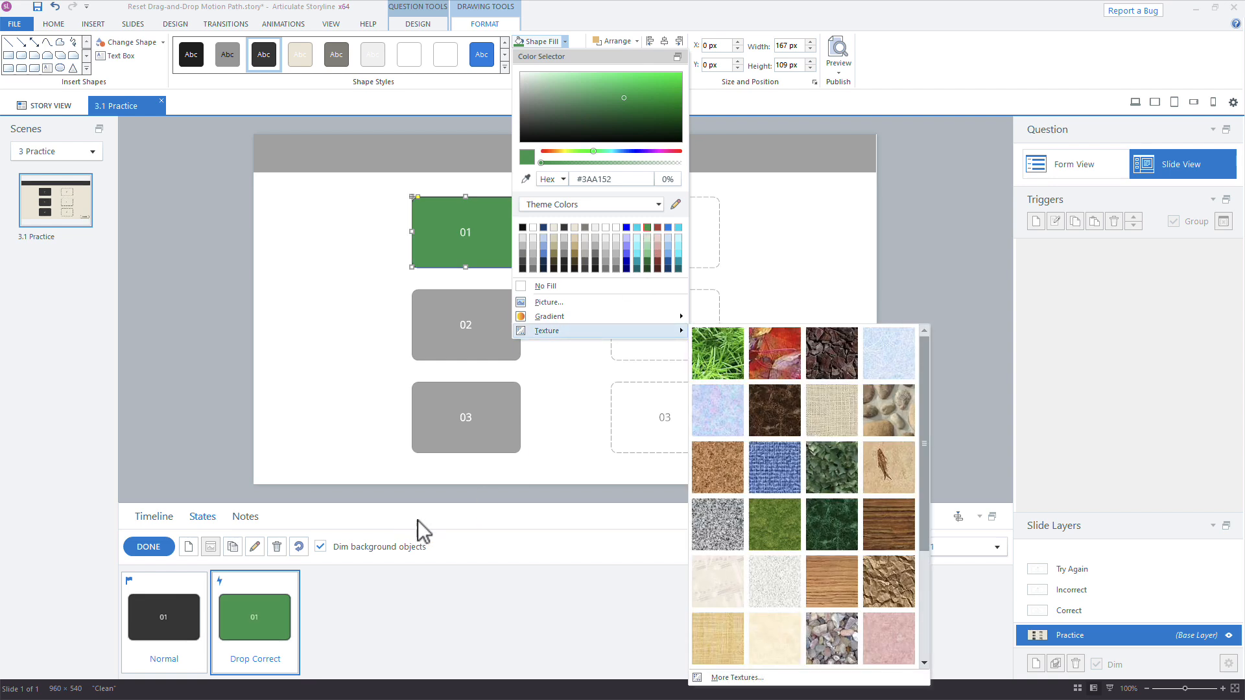
left_click(454, 497)
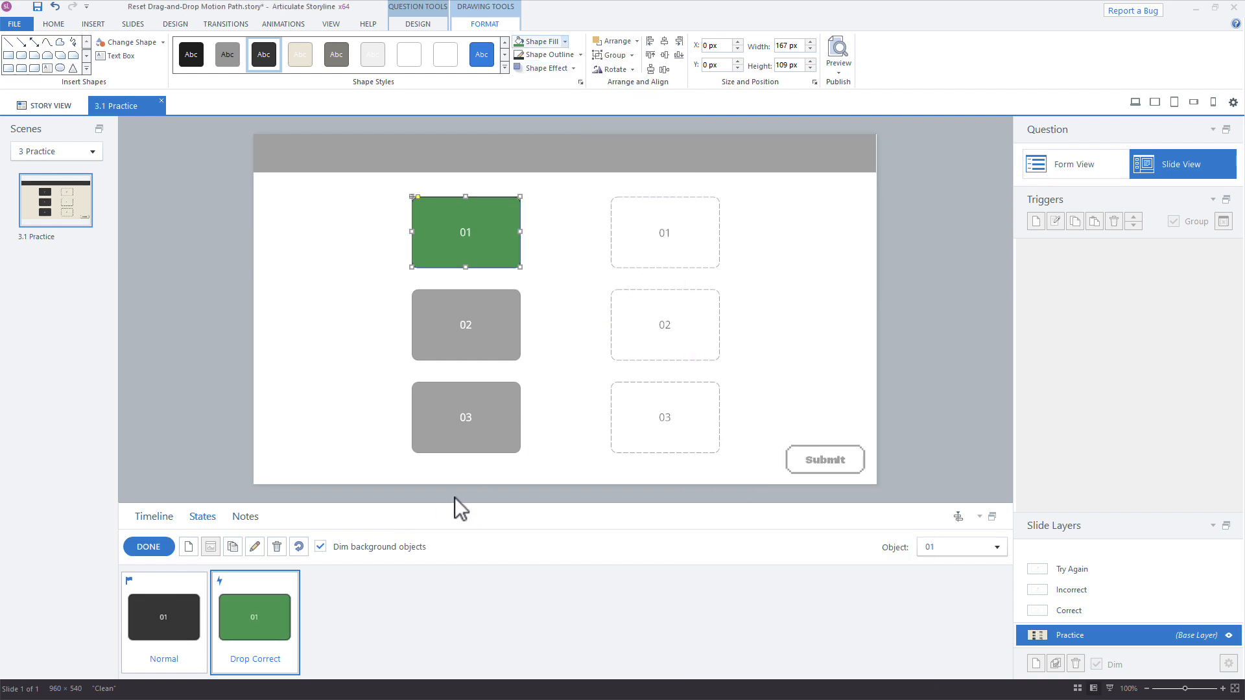
Add the Drop Incorrect state to the Drag-01 rectangle.
left_click(187, 548)
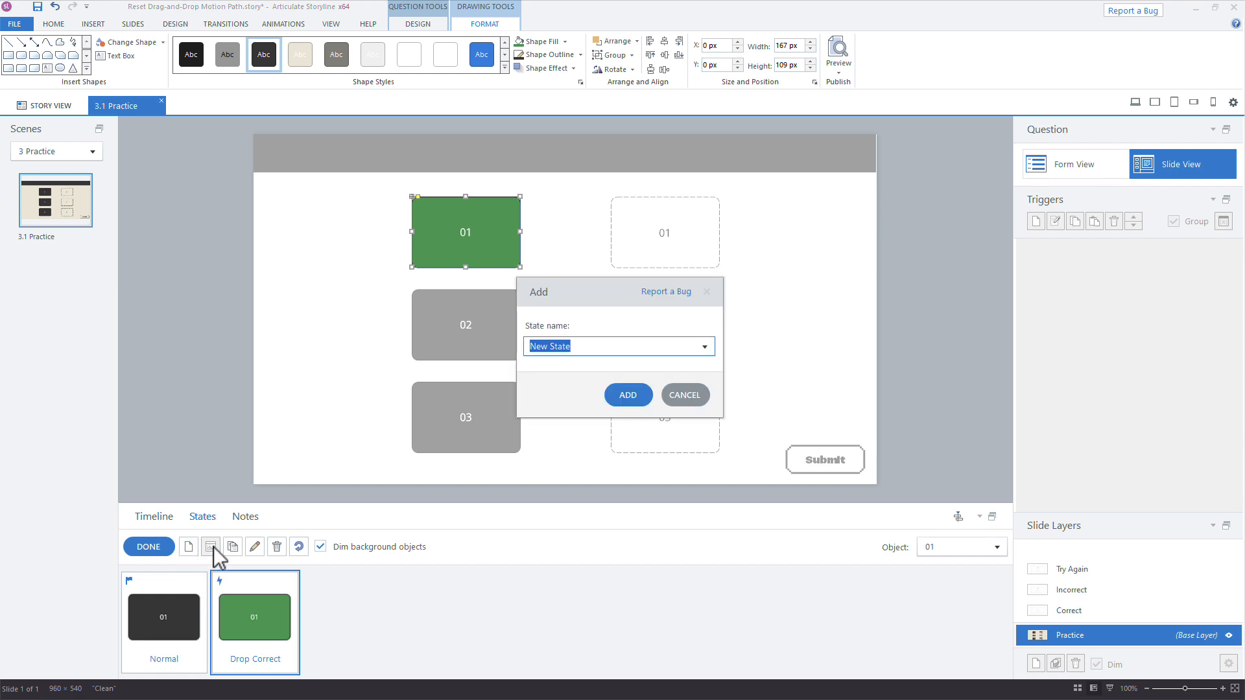
left_click(704, 347)
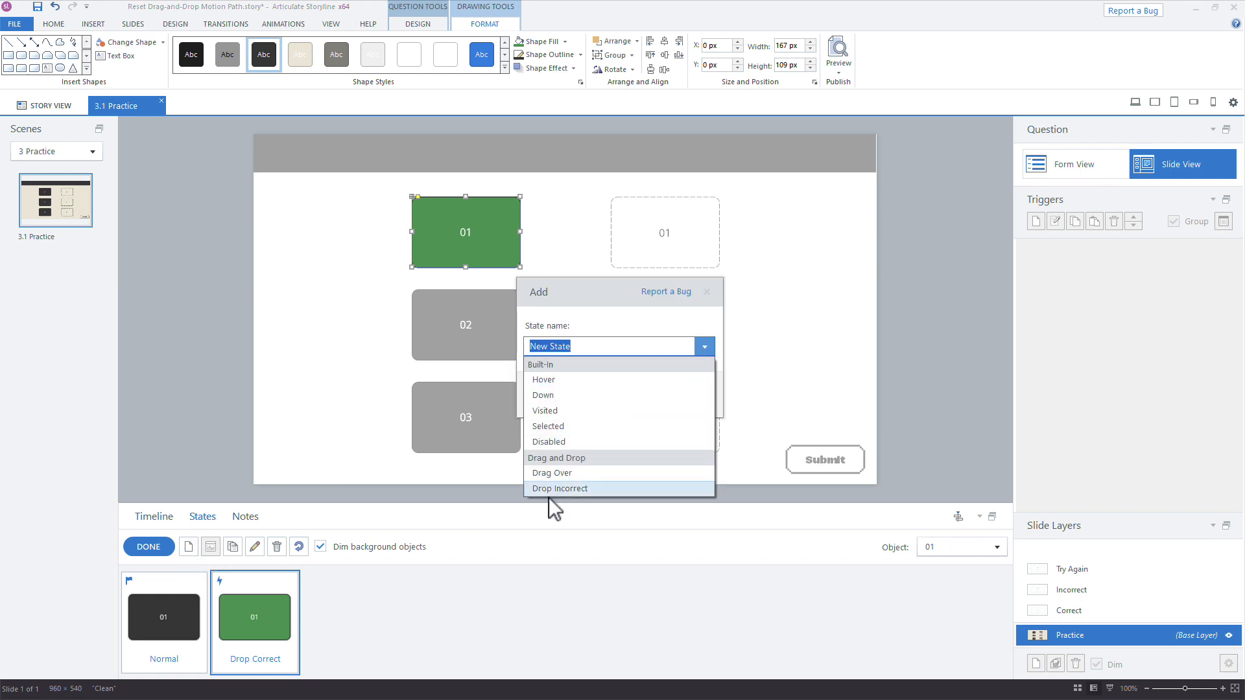
left_click(571, 488)
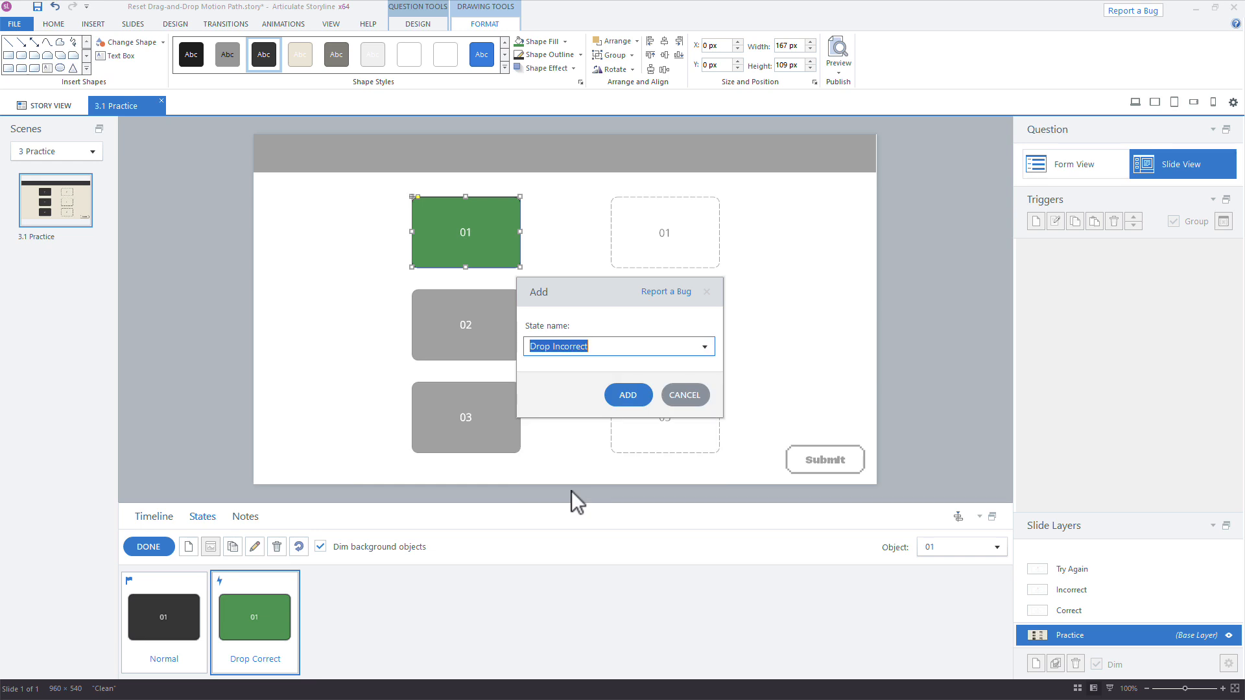
left_click(628, 395)
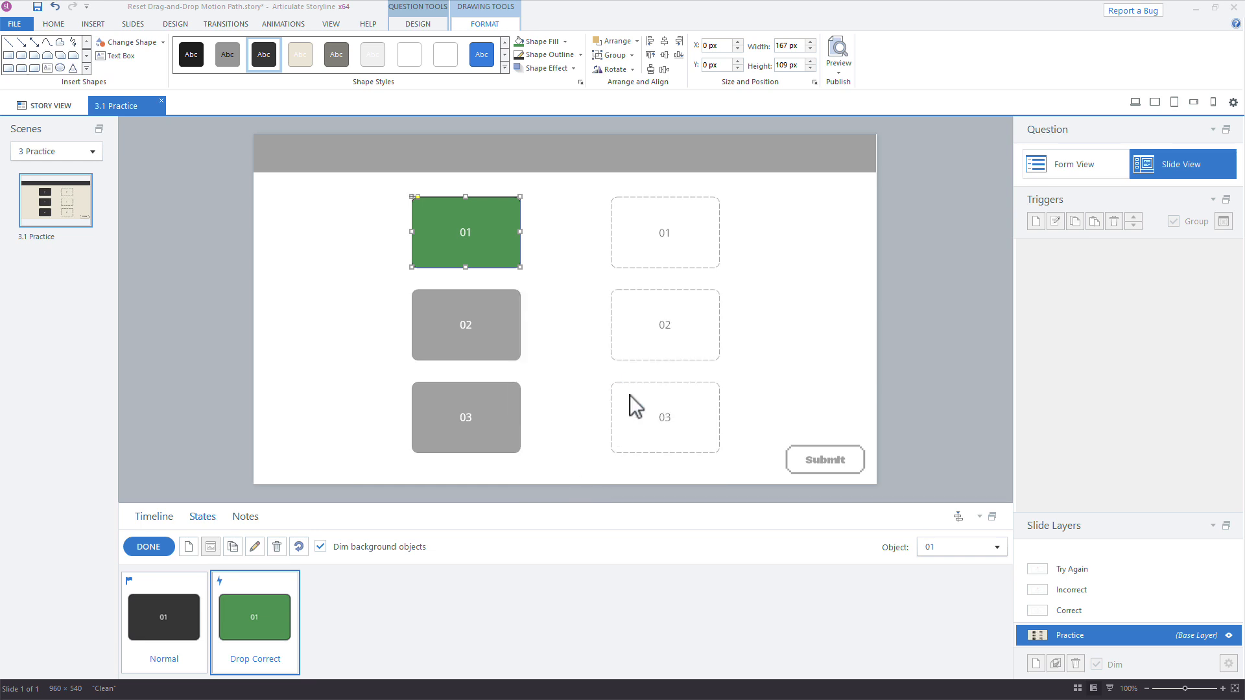
Fill the Drag-01 rectangle's Drop Incorrect state with the red theme color, and finish editing its states.
left_click(564, 42)
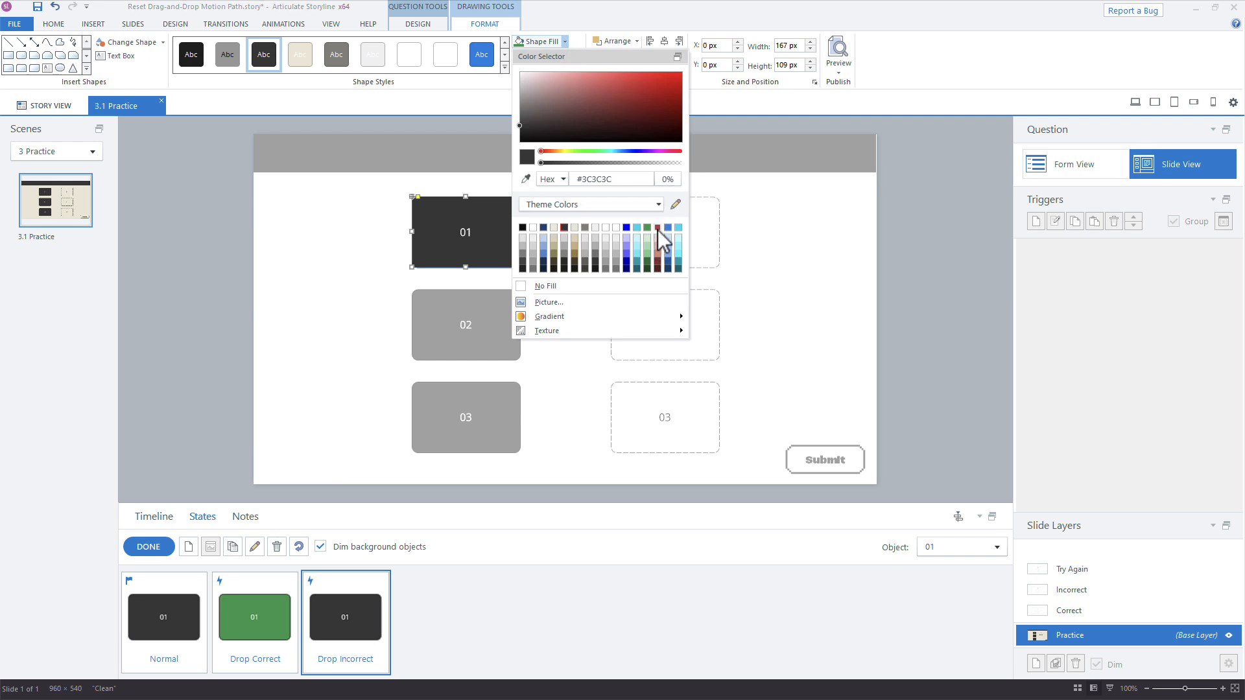
left_click(658, 229)
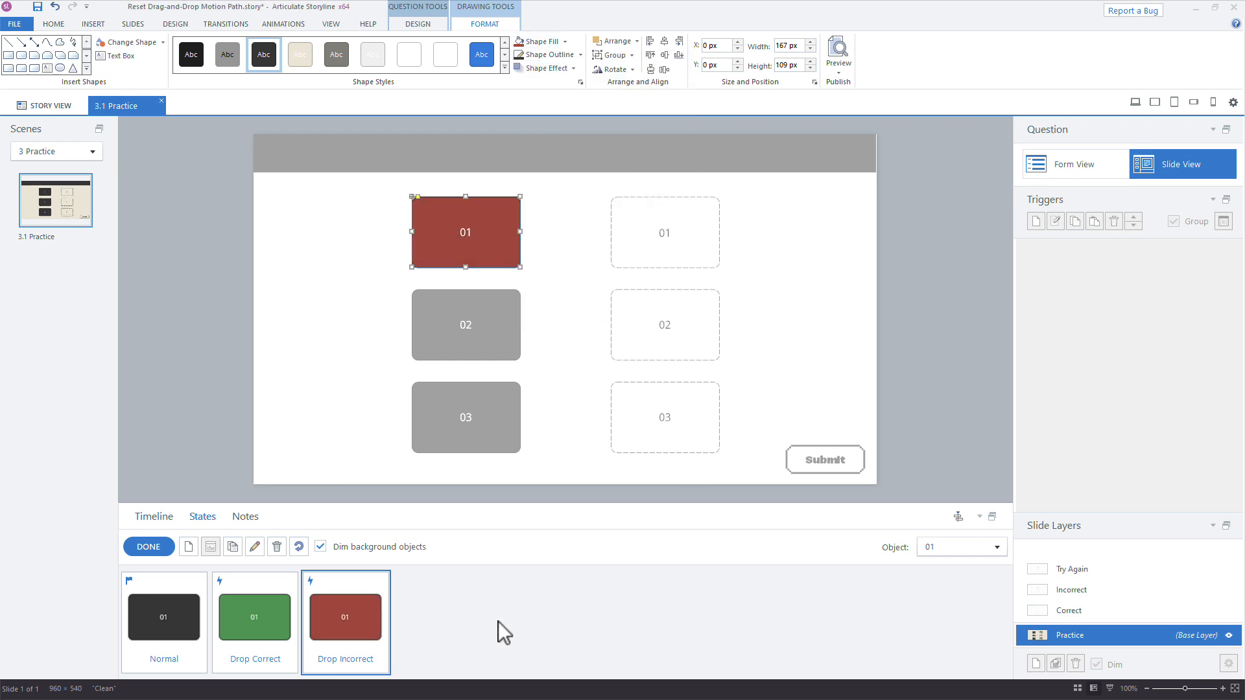
left_click(142, 547)
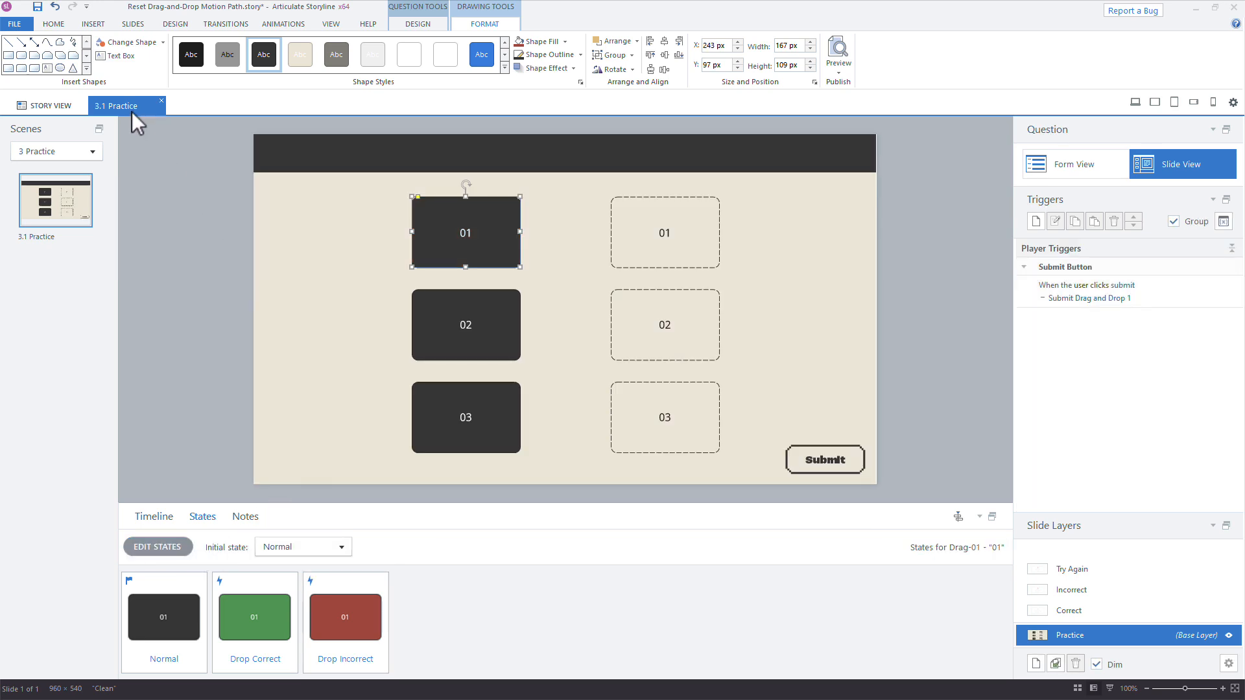
Copy the Drag-01 rectangle's states to the Drag-02 and Drag-03 rectangles with the Format Painter.
left_click(60, 29)
left_click(59, 30)
left_click(59, 29)
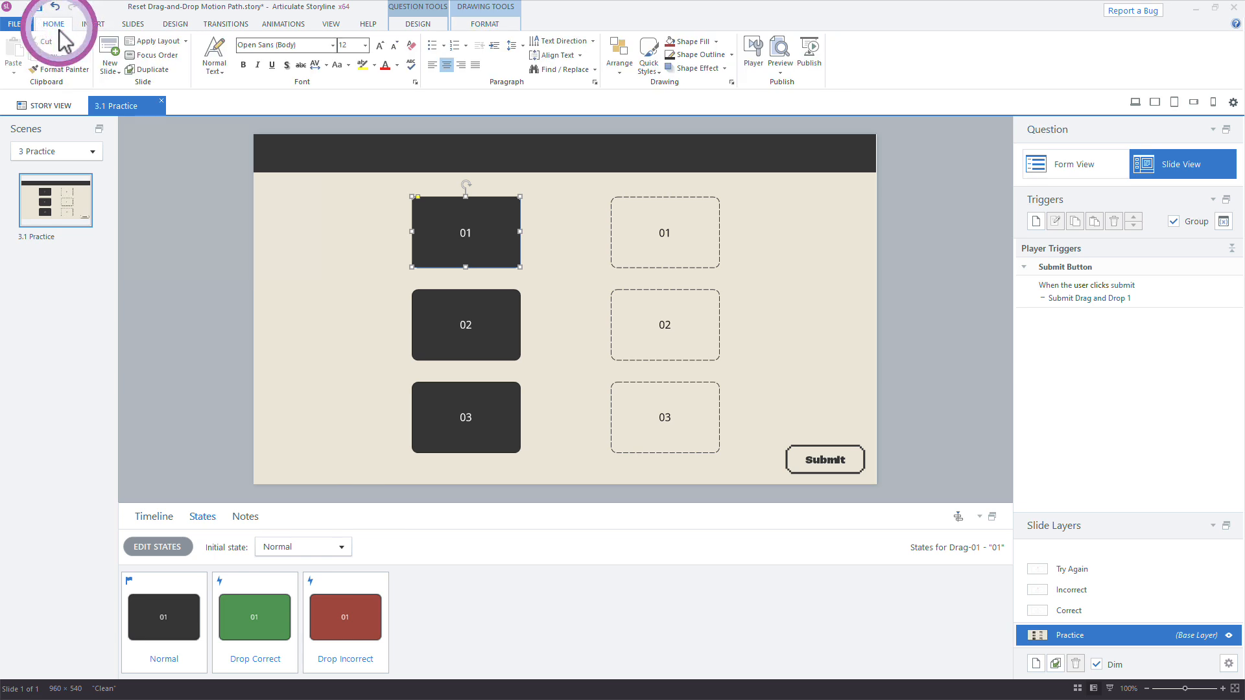
left_click(53, 70)
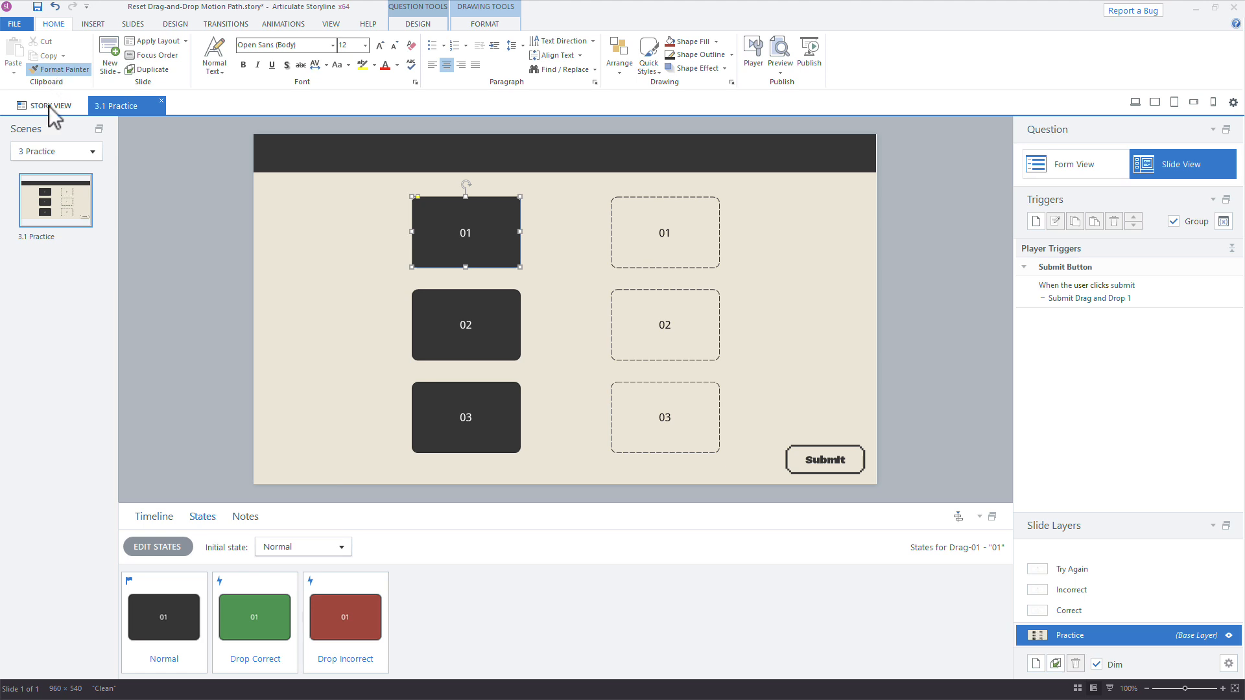
left_click(424, 319)
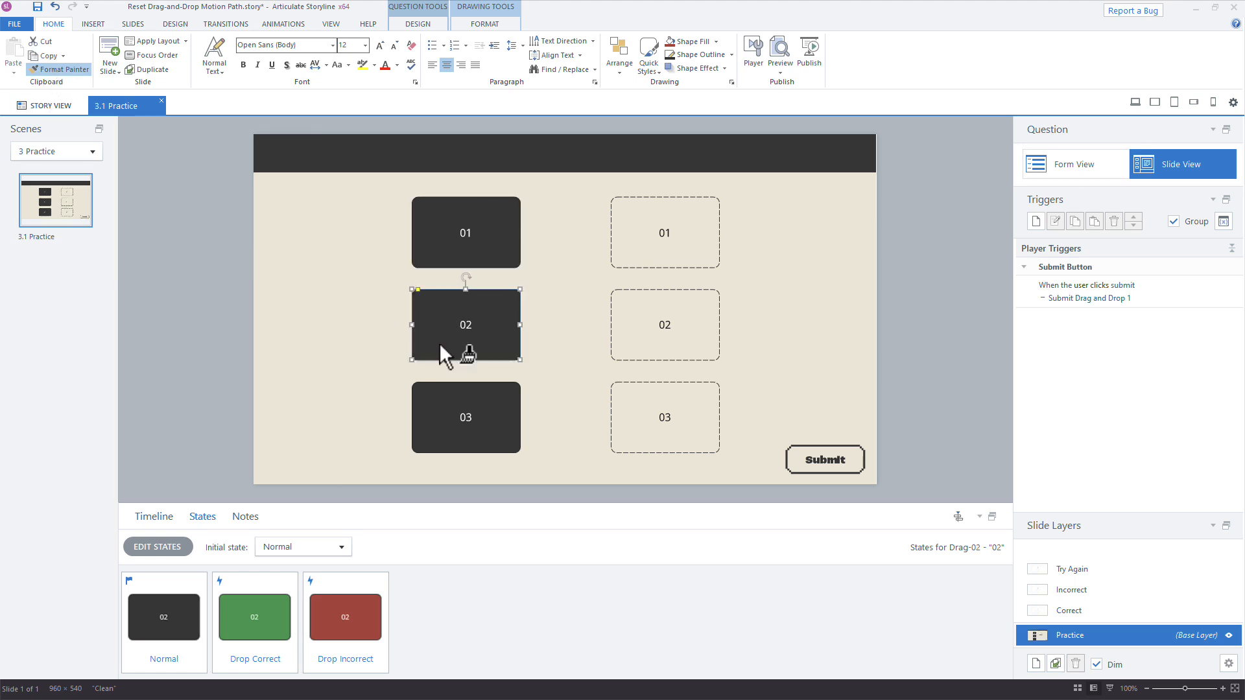
left_click(458, 418)
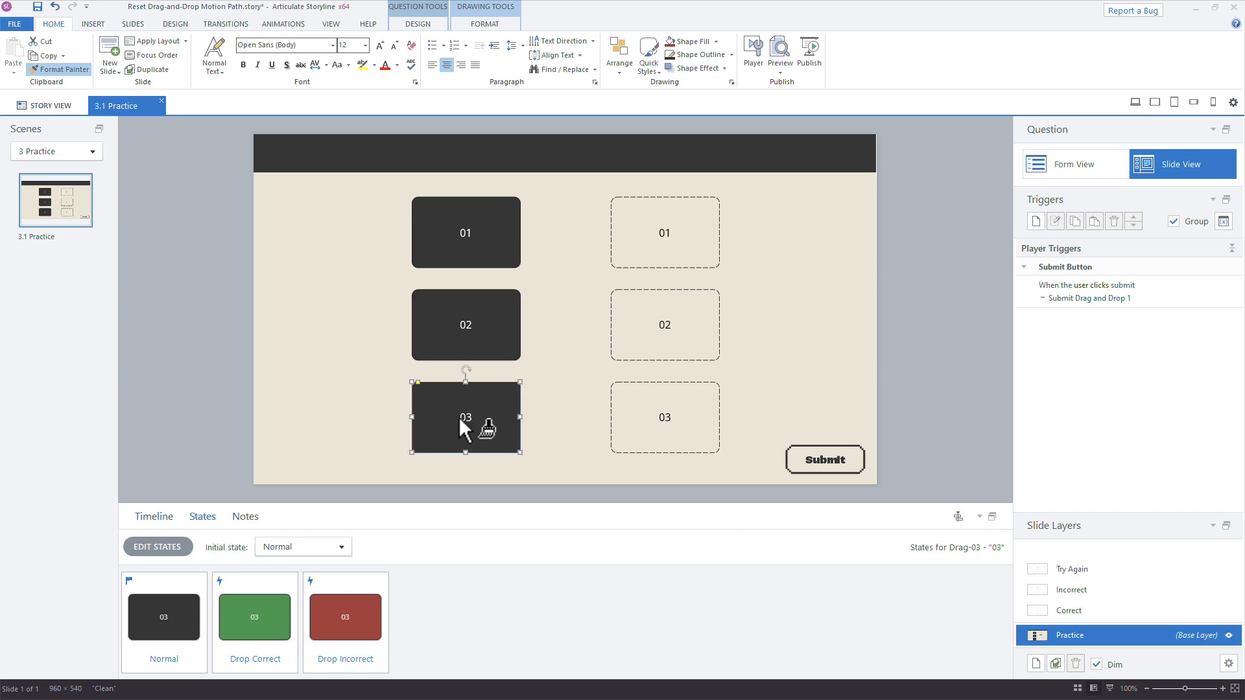
left_click(335, 387)
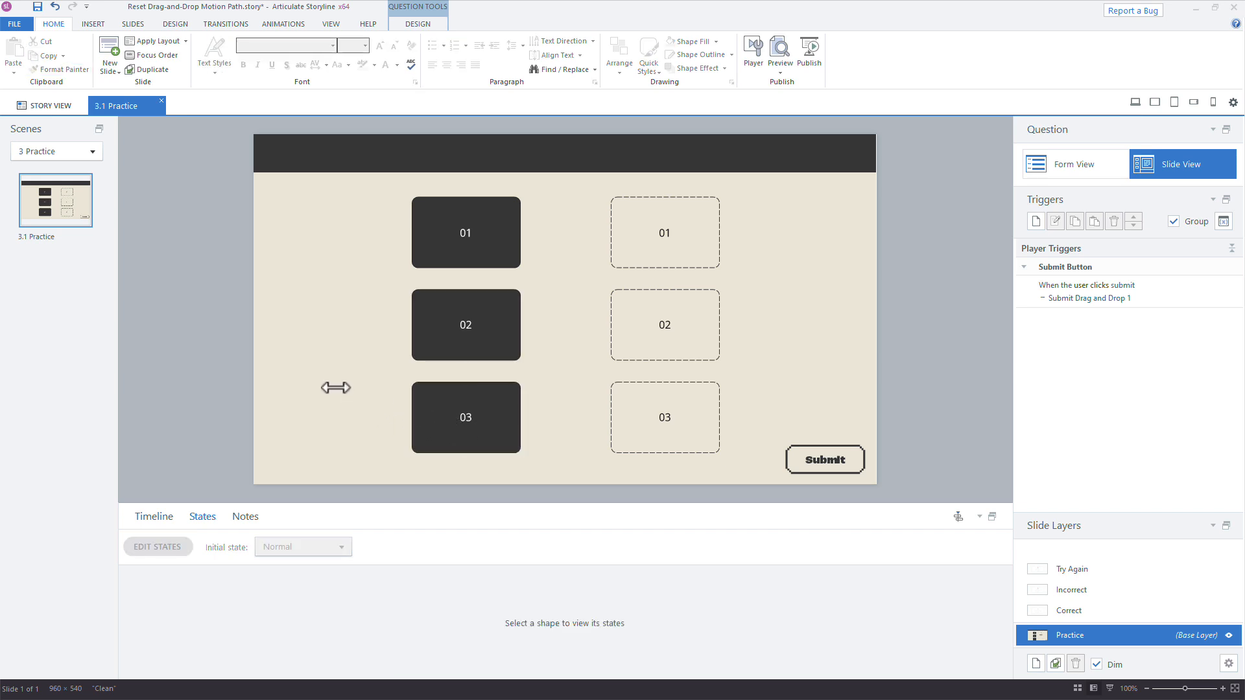
Preview the slide, drop 01 on target 01, 02 on target 03 and 03 on target 02, submit the answer, and close the preview.
left_click(154, 517)
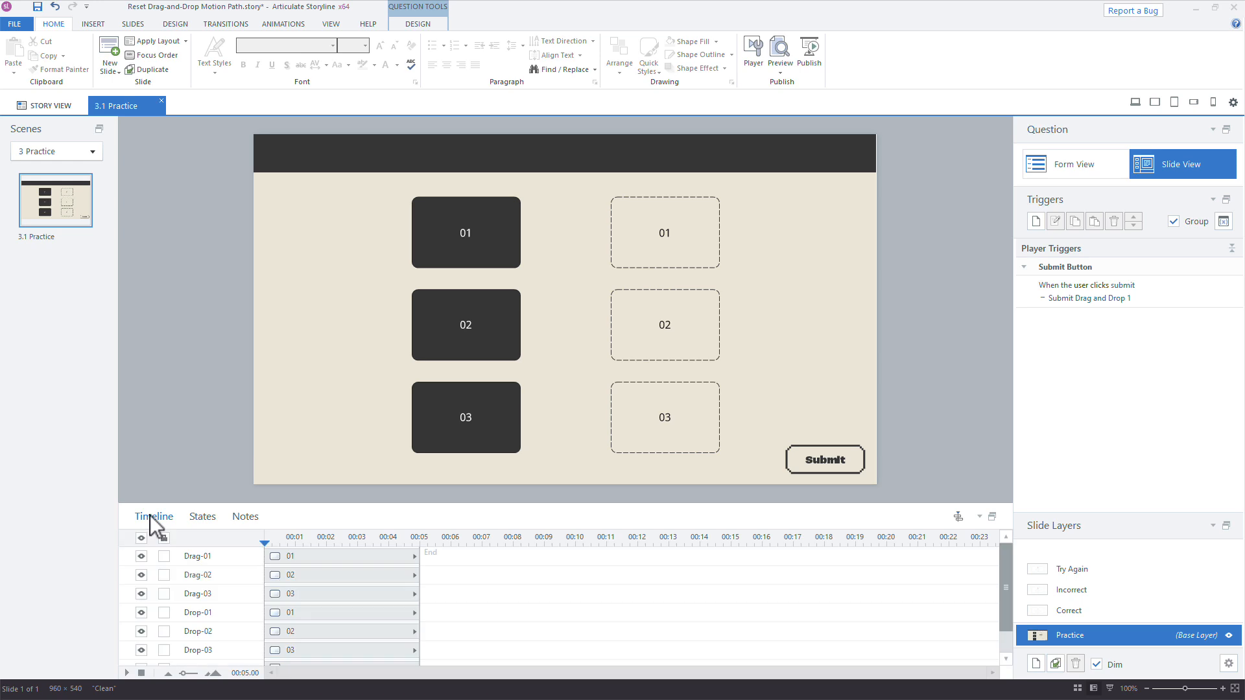
left_click(348, 481)
left_click(464, 454)
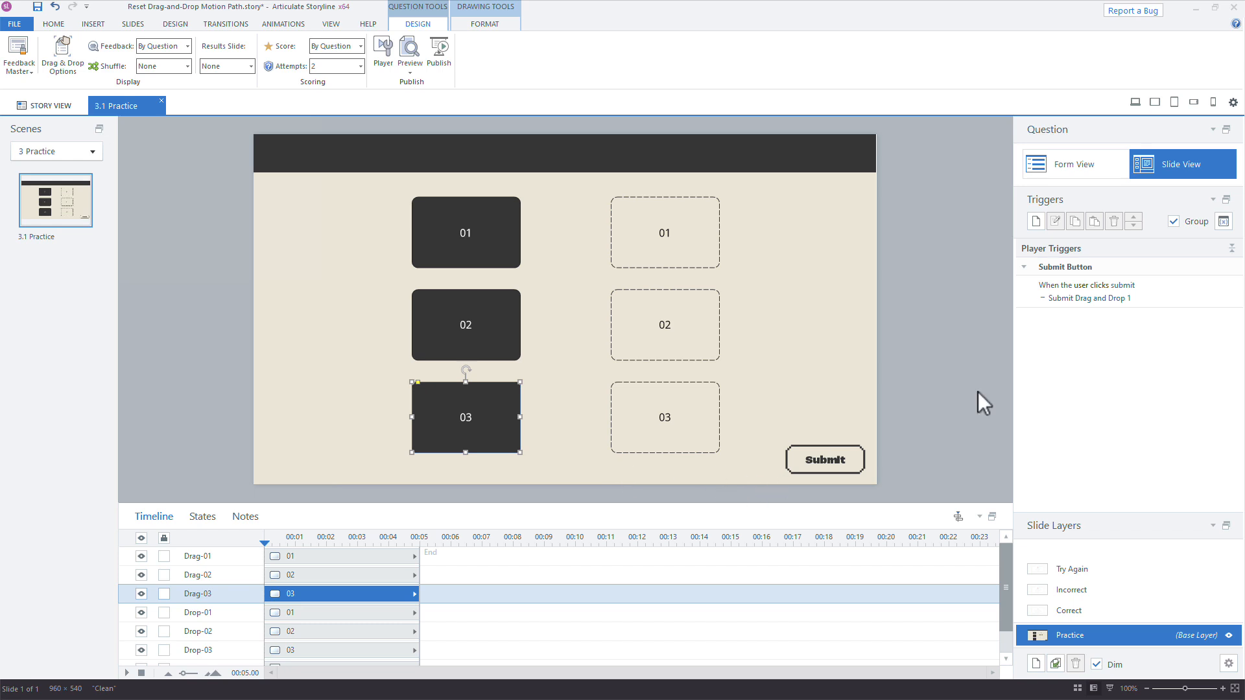
left_click(1134, 102)
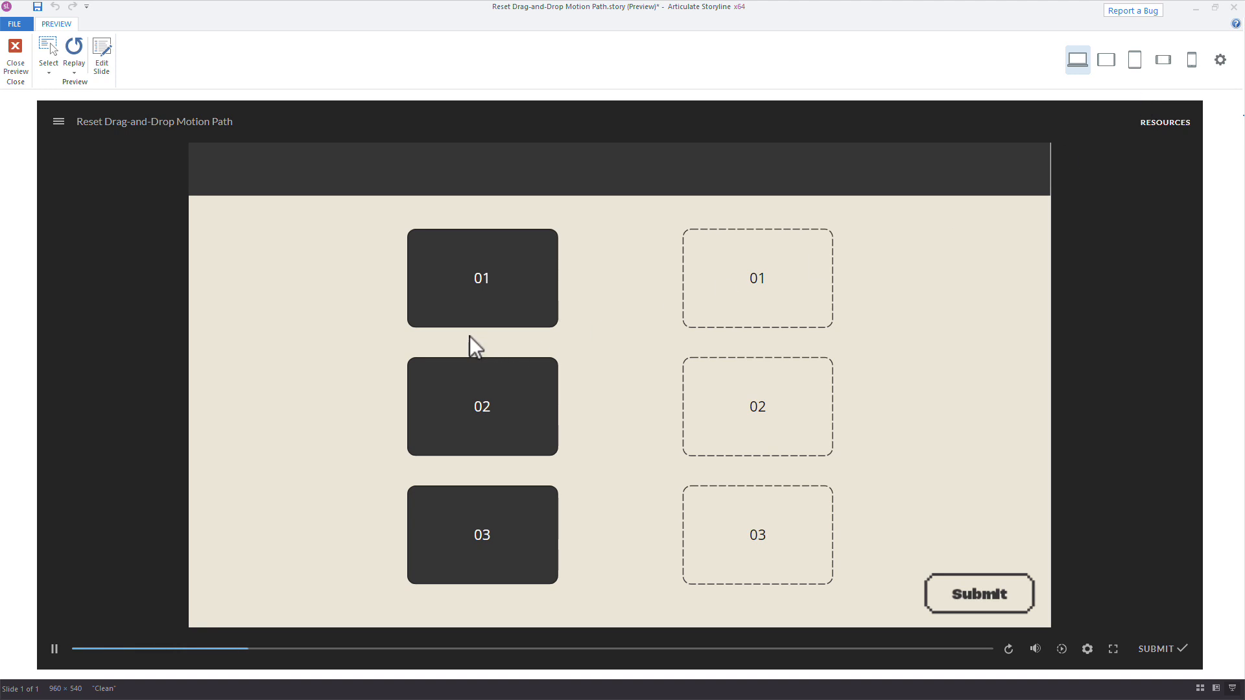
left_click_drag(468, 322, 700, 337)
left_click_drag(473, 428, 745, 584)
left_click_drag(503, 564, 759, 439)
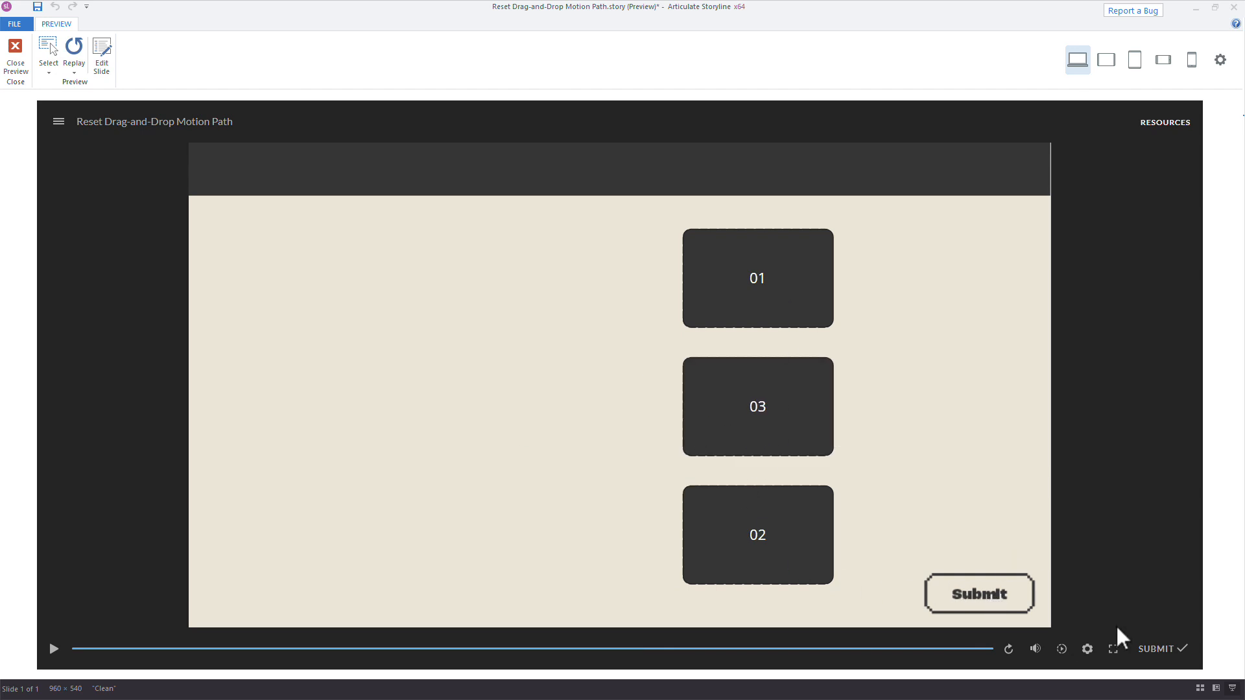
left_click(1161, 649)
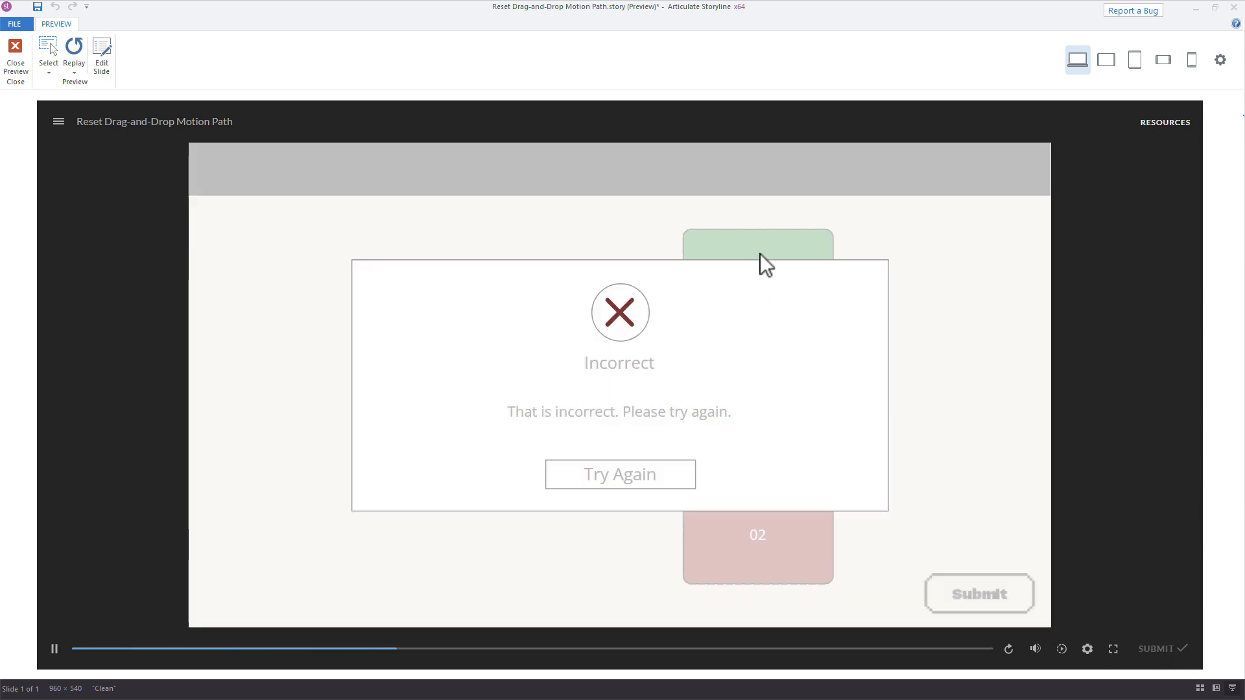
key("Escape")
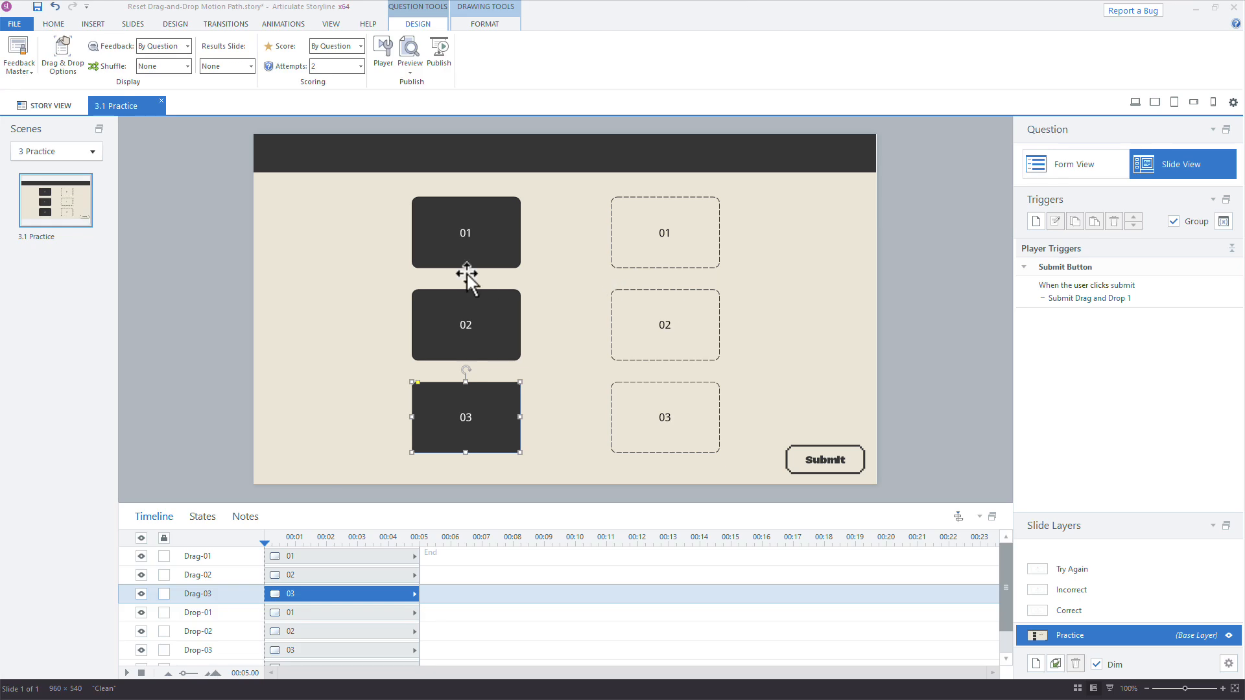
Turn off the drag-and-drop option that delays item drop states until the interaction is submitted.
left_click(63, 53)
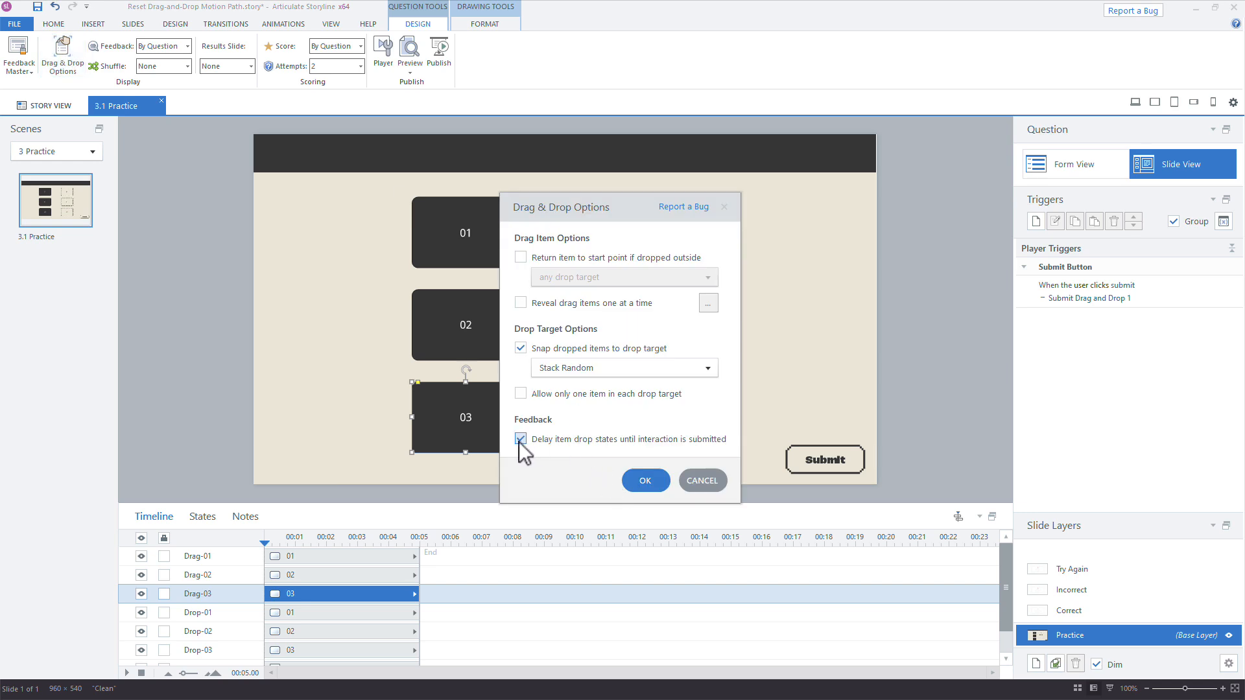
left_click(521, 439)
left_click(644, 480)
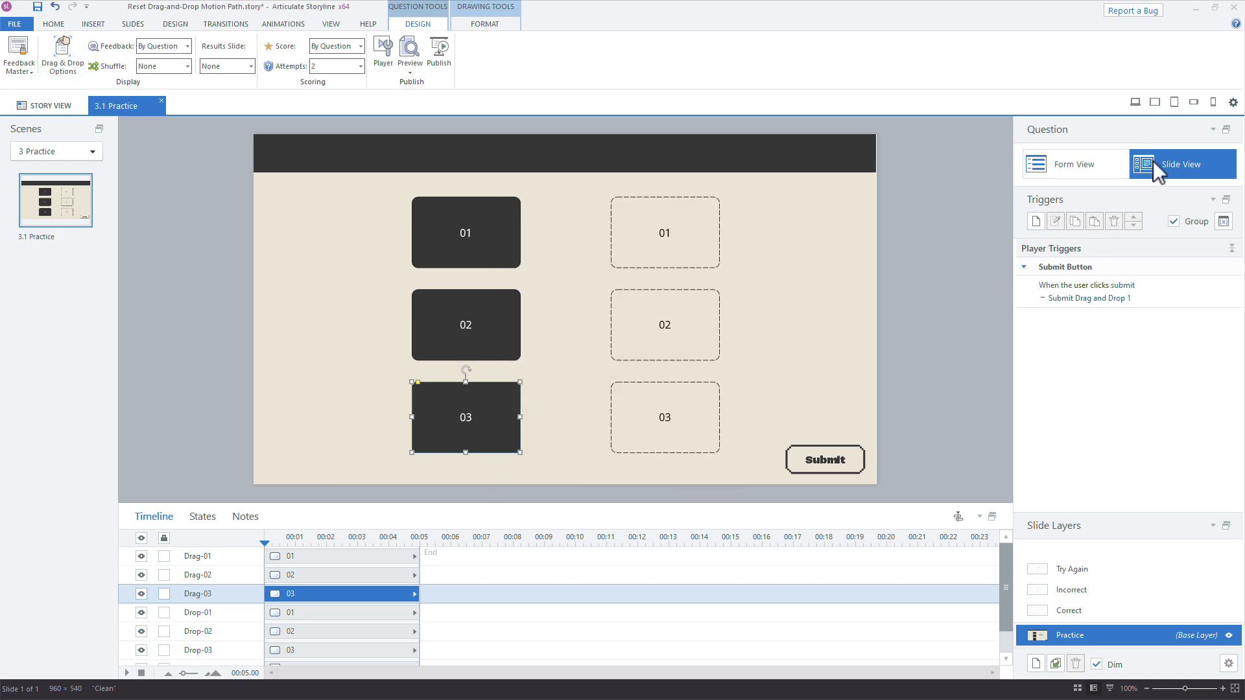
Preview the slide, drop the three tiles on the targets to test the immediate drop states, and close the preview.
left_click(1134, 103)
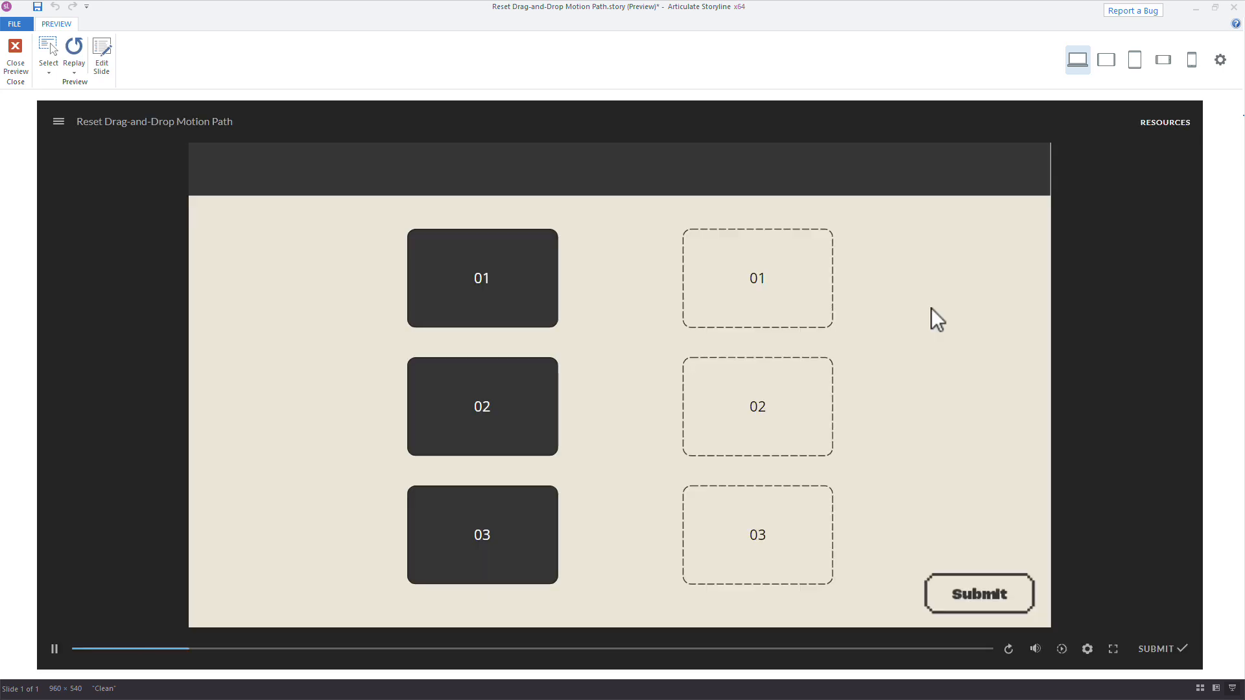
left_click_drag(506, 421, 741, 422)
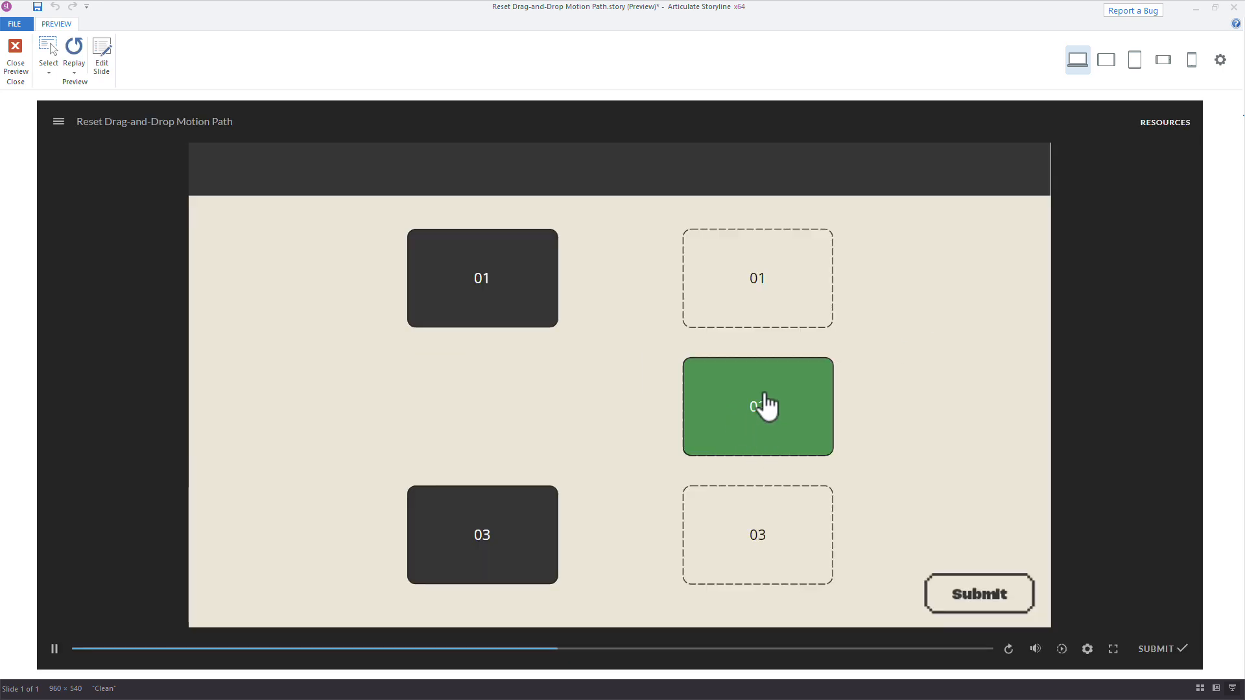
left_click_drag(741, 305, 750, 417)
left_click_drag(483, 554, 764, 565)
left_click_drag(499, 323, 794, 306)
left_click(26, 68)
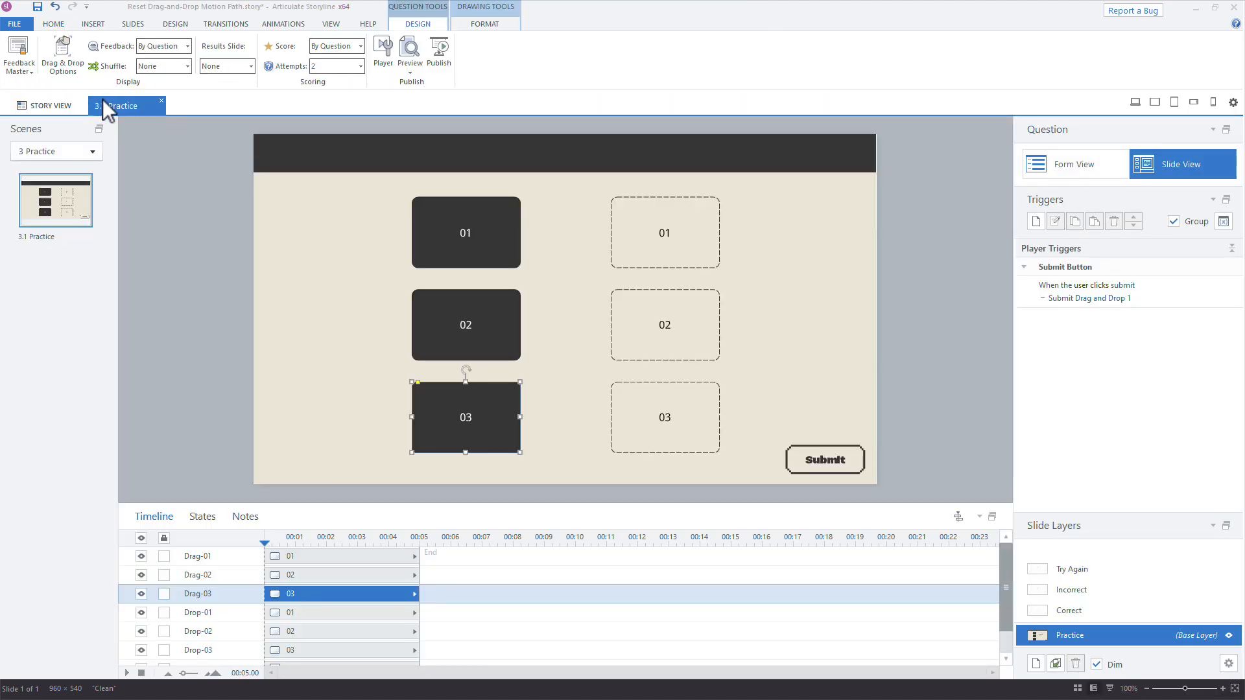
Turn the option to delay item drop states until the interaction is submitted back on.
left_click(65, 65)
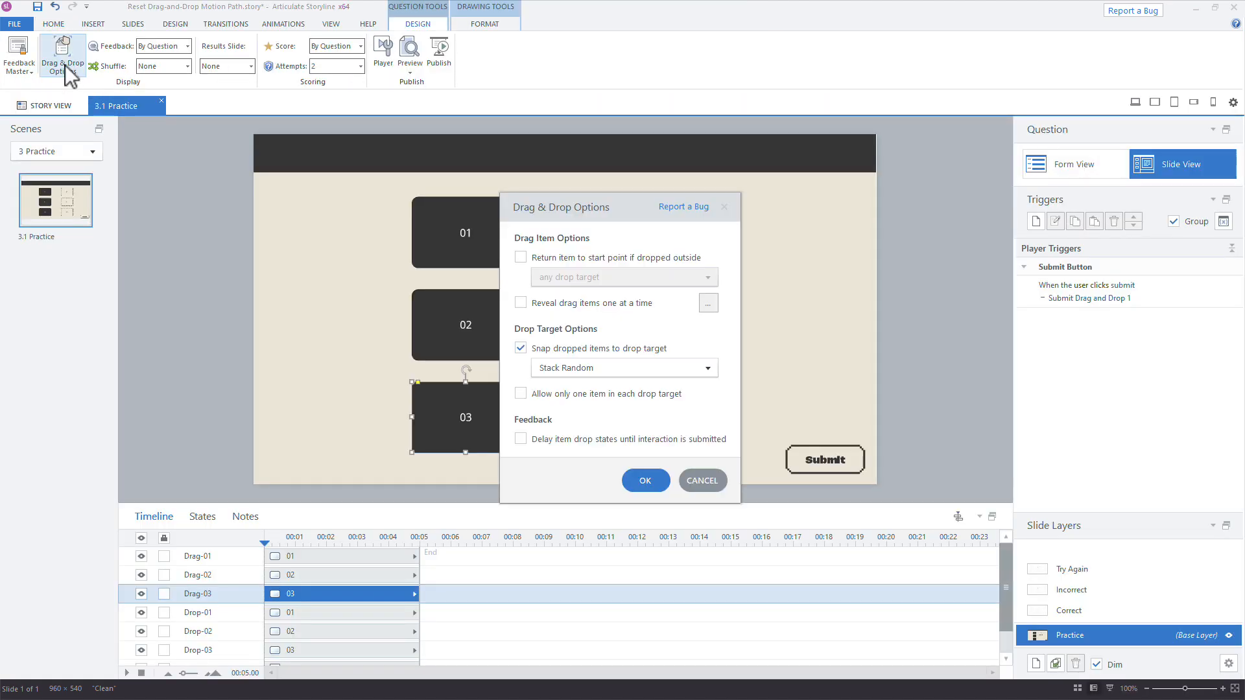
left_click(519, 441)
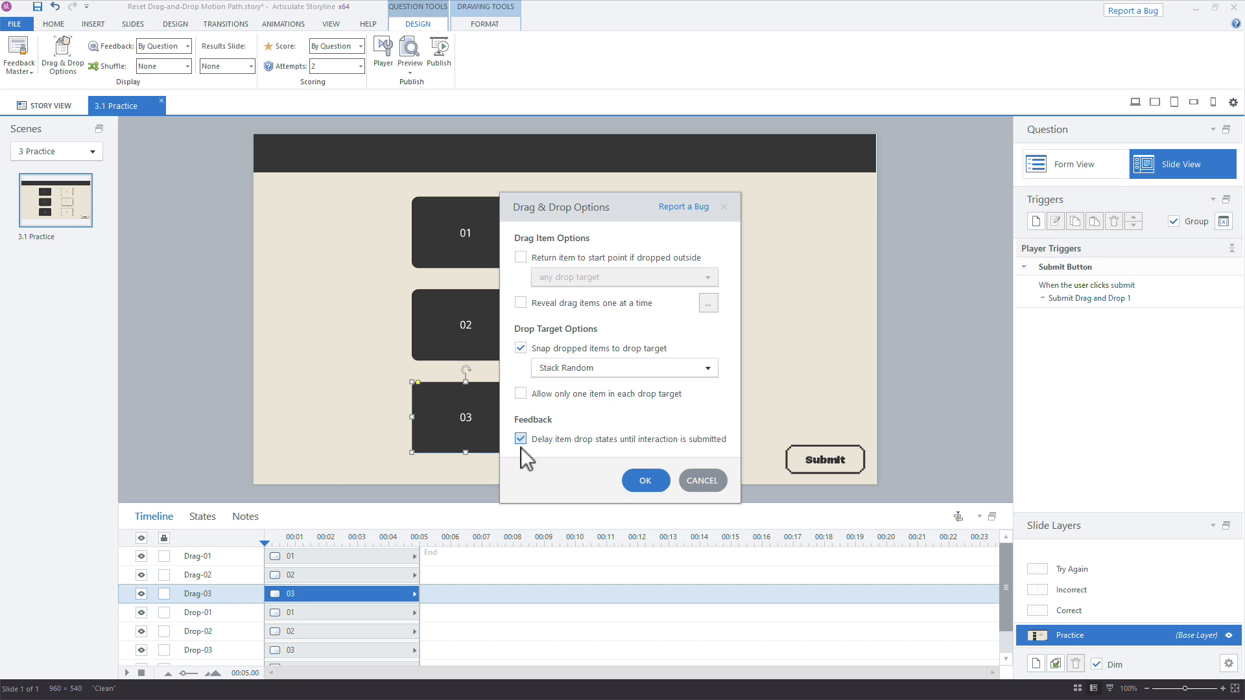
left_click(643, 483)
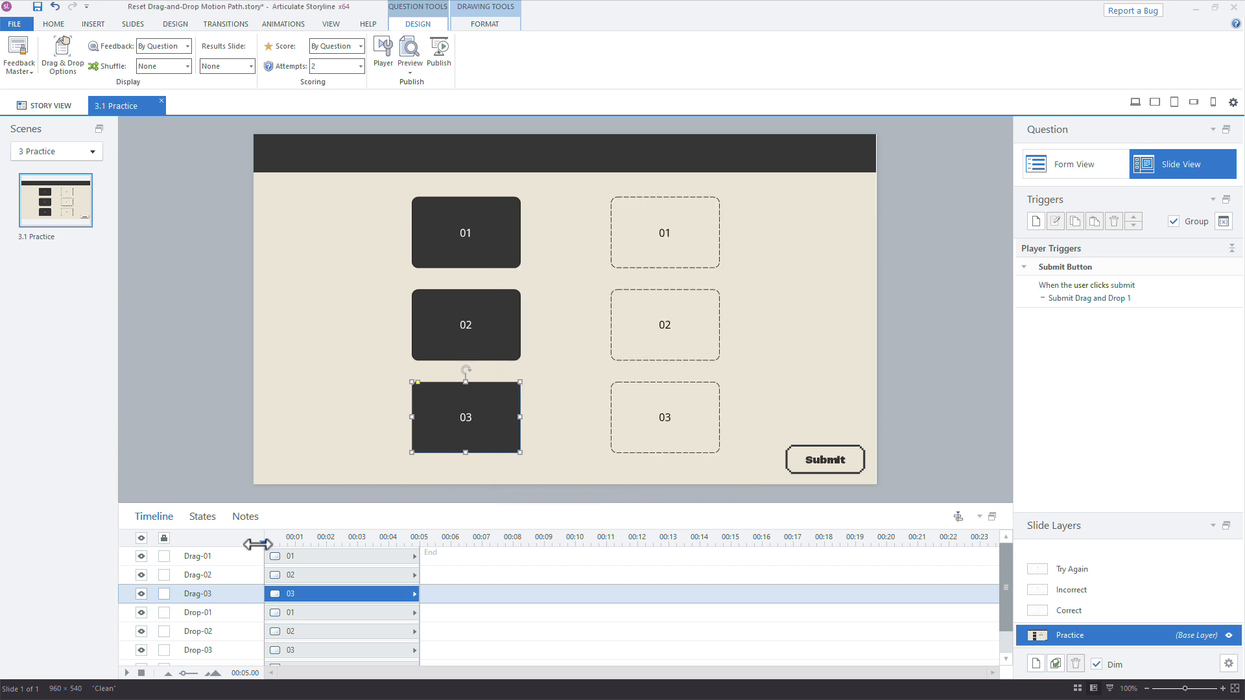
Review the Drag-03 rectangle's drop states, return to the timeline, and deselect the rectangle.
left_click(202, 516)
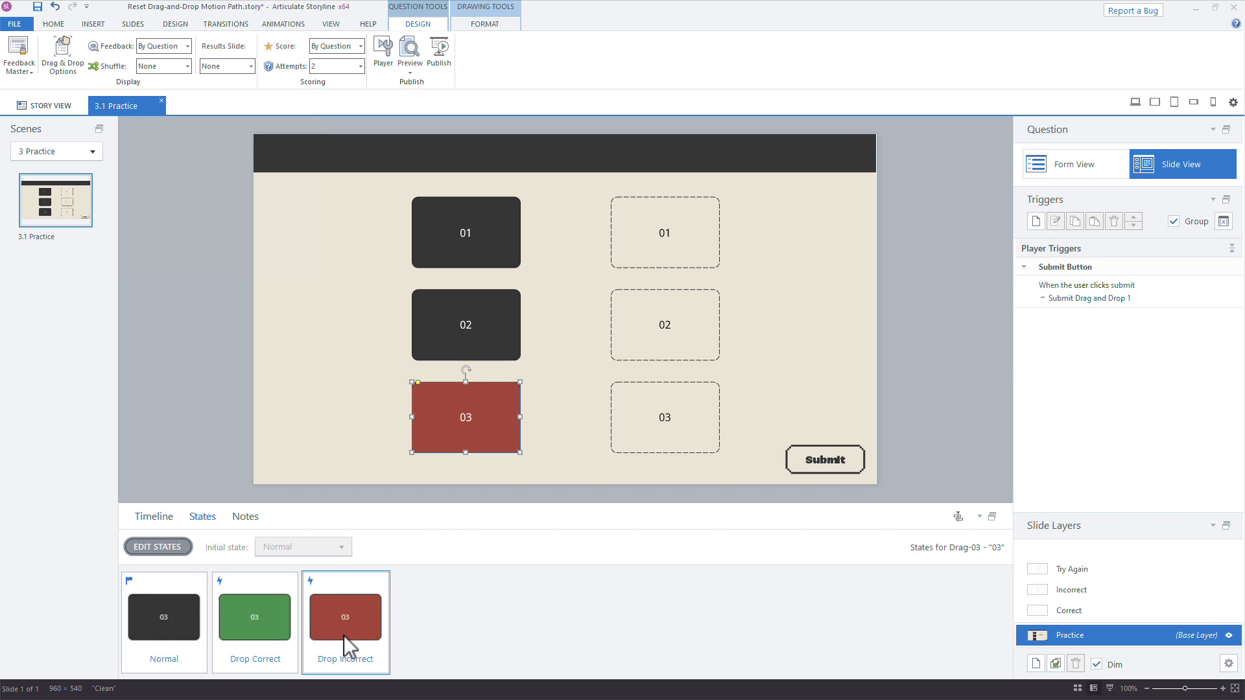
left_click(154, 516)
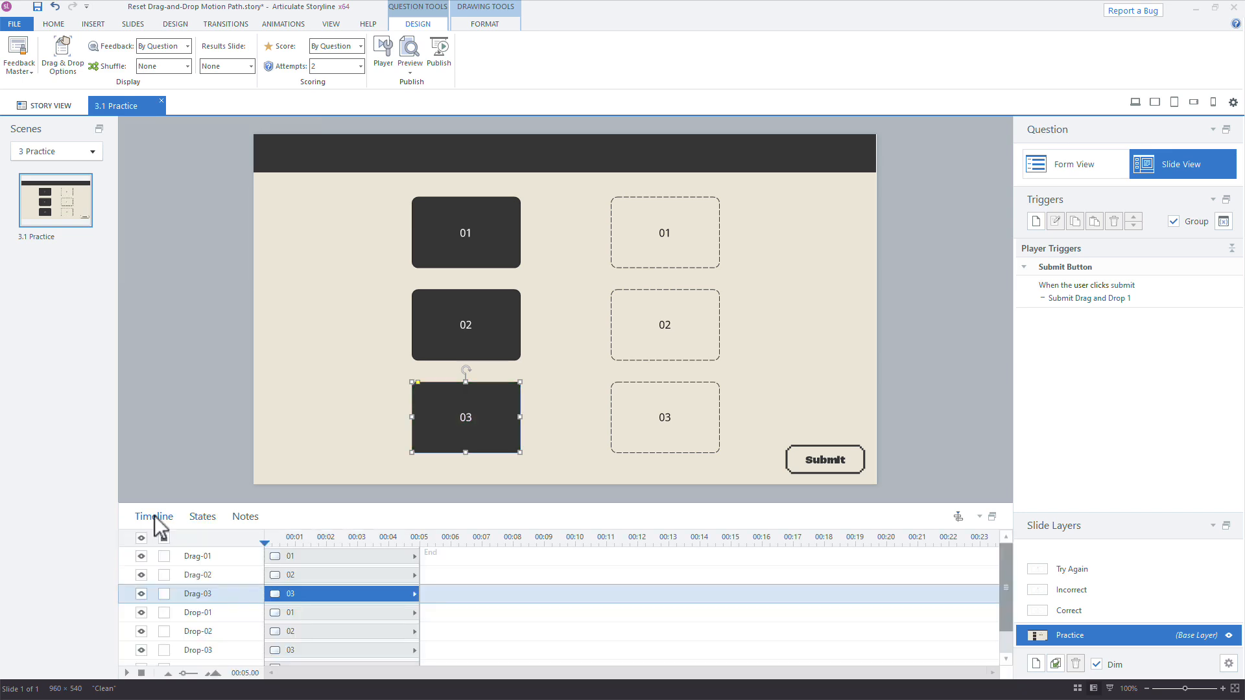
left_click(315, 402)
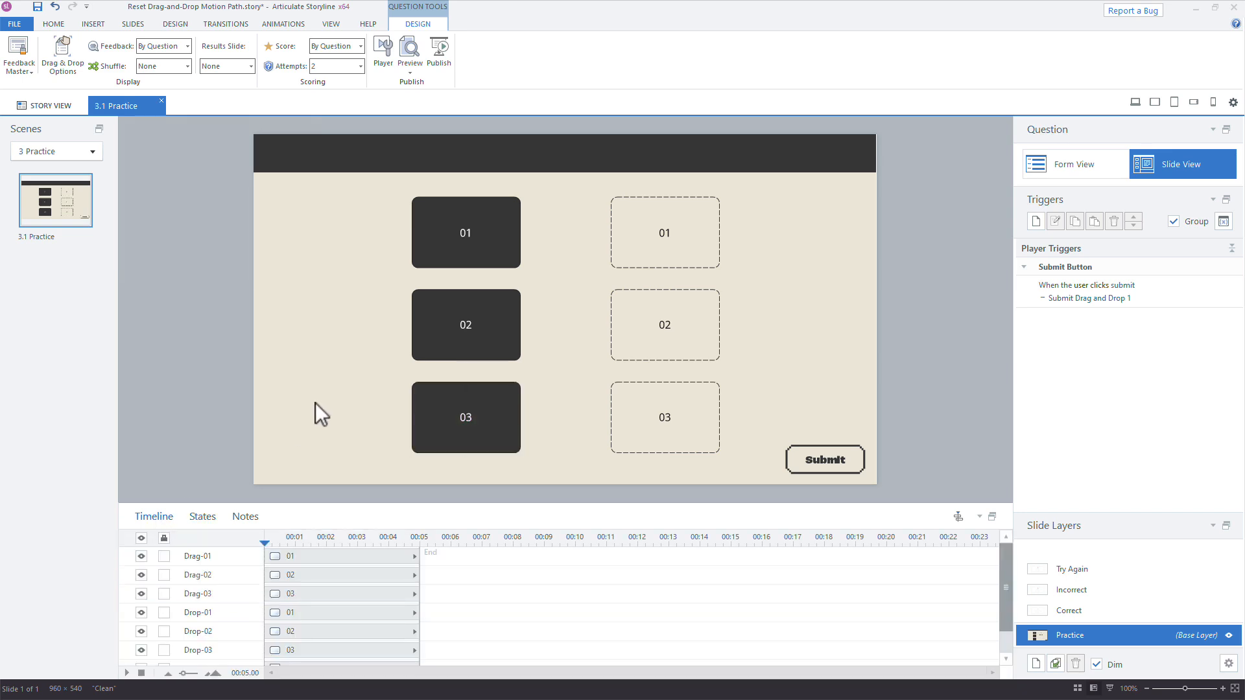
Add a line motion path to the Drag-01 rectangle and set the path's direction to Right.
left_click(457, 267)
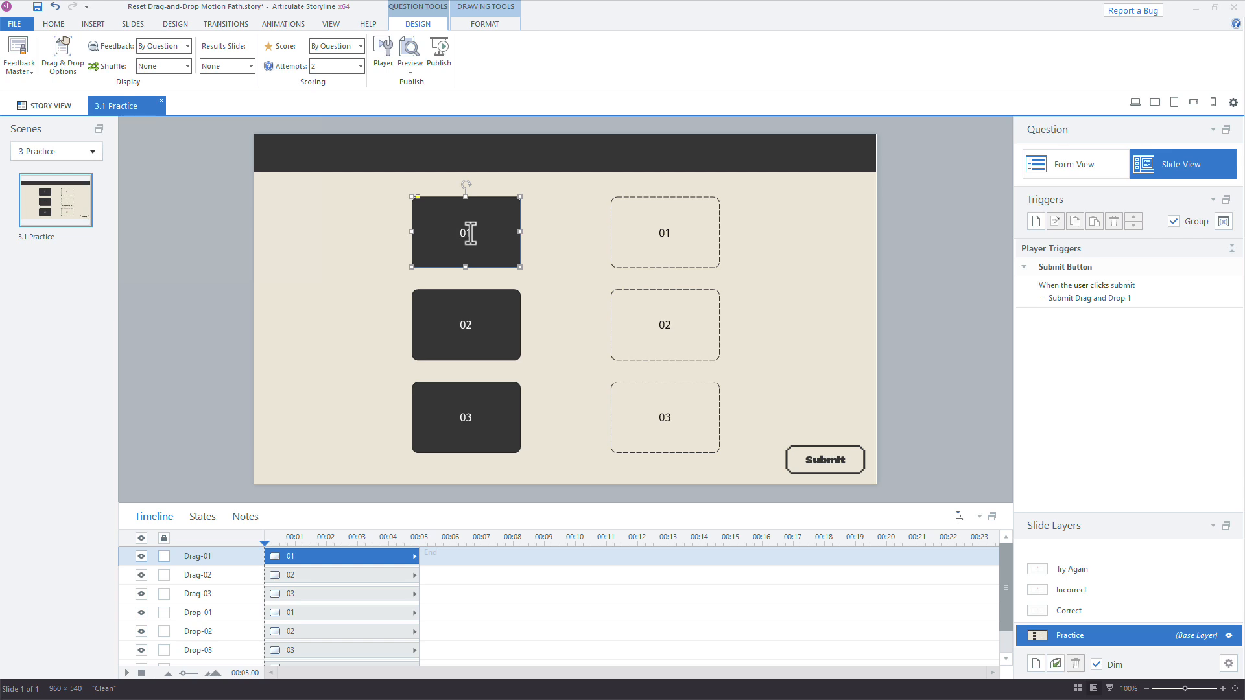
left_click(282, 24)
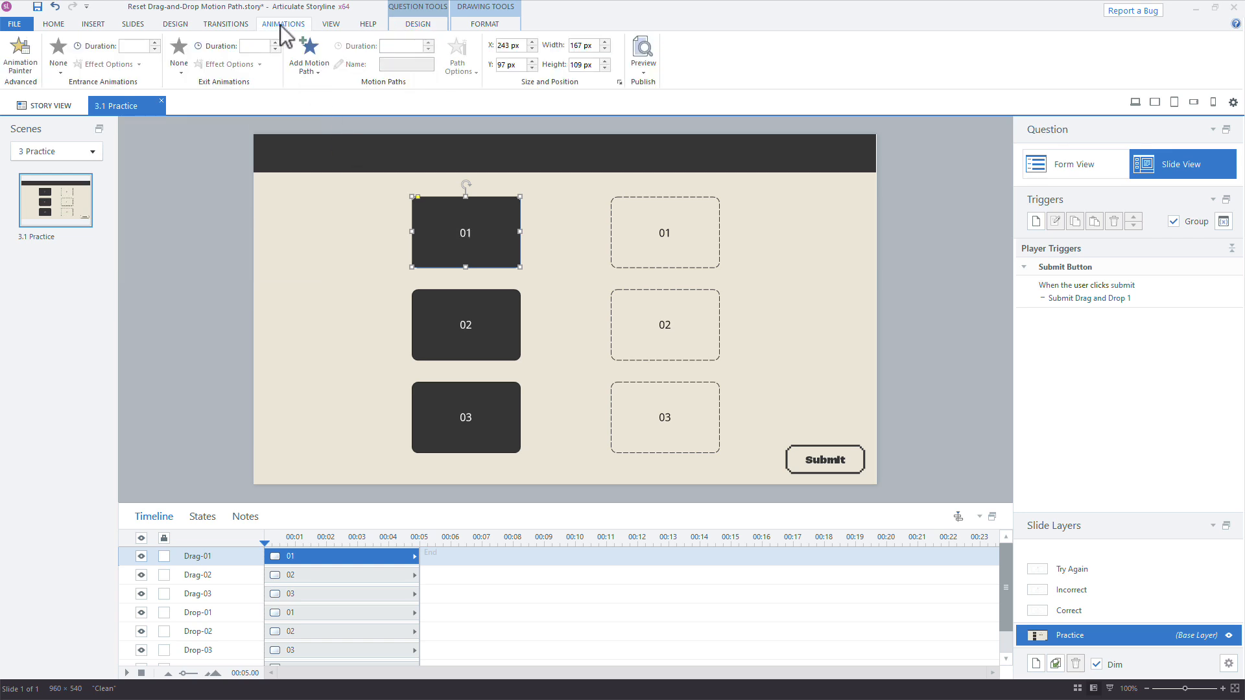
left_click(306, 67)
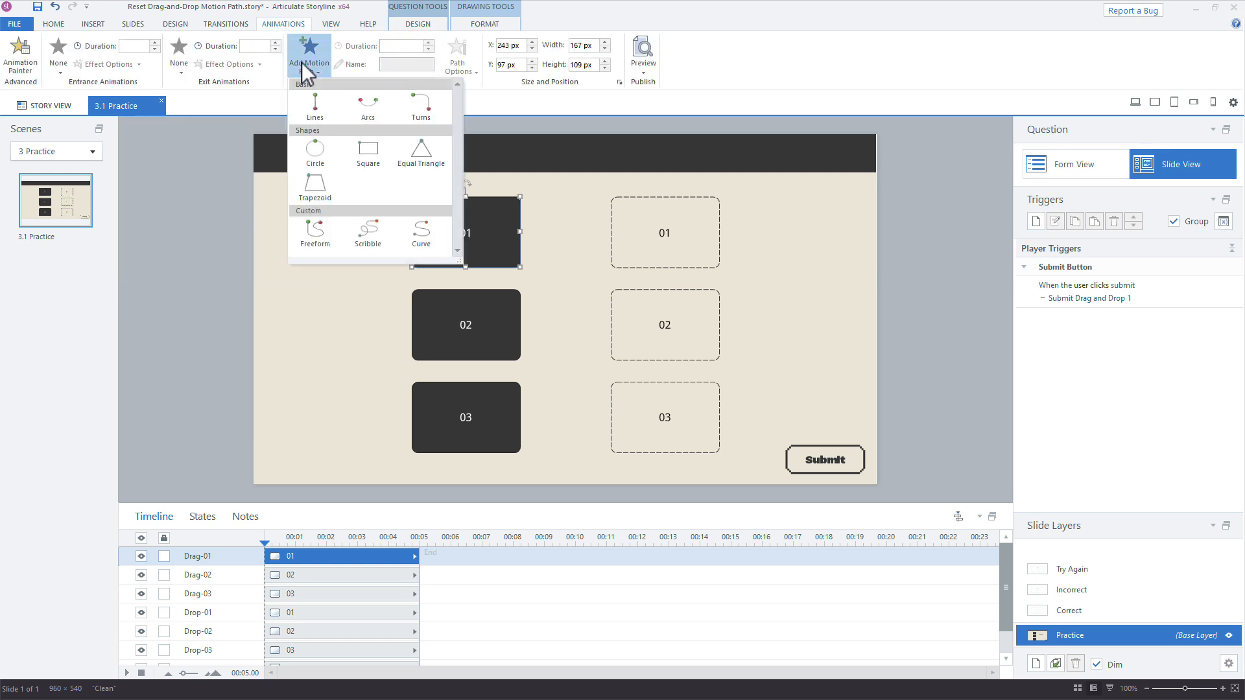
left_click(314, 107)
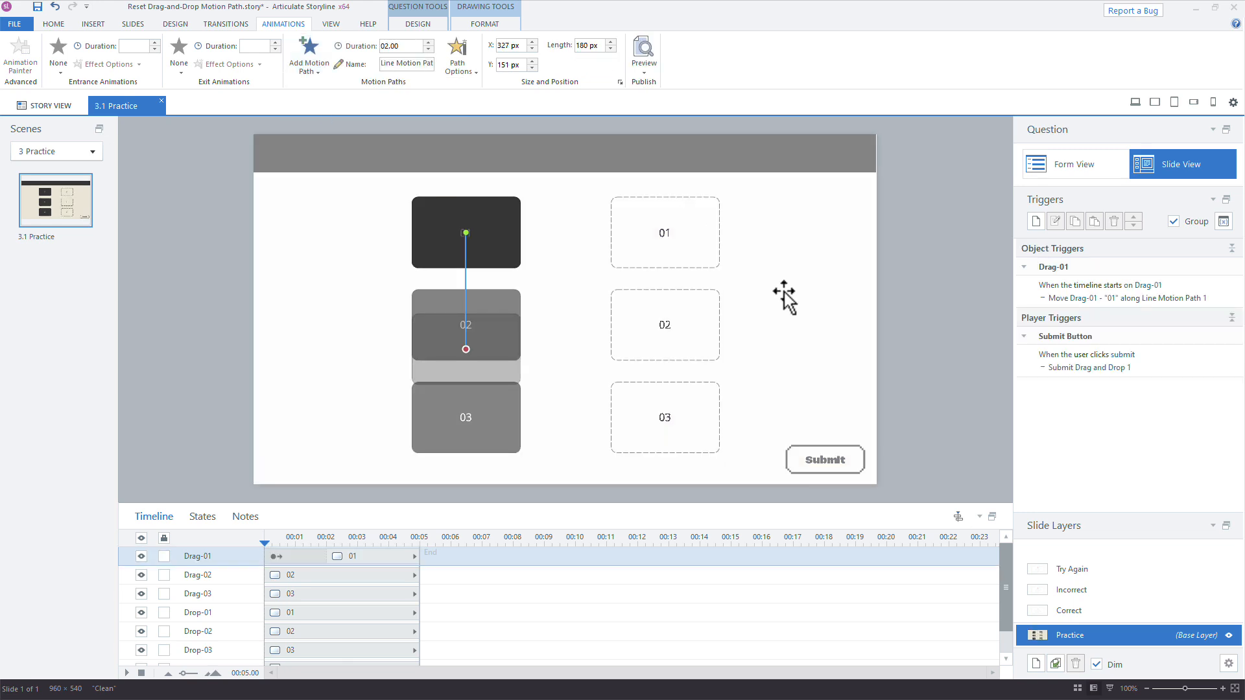
left_click(454, 65)
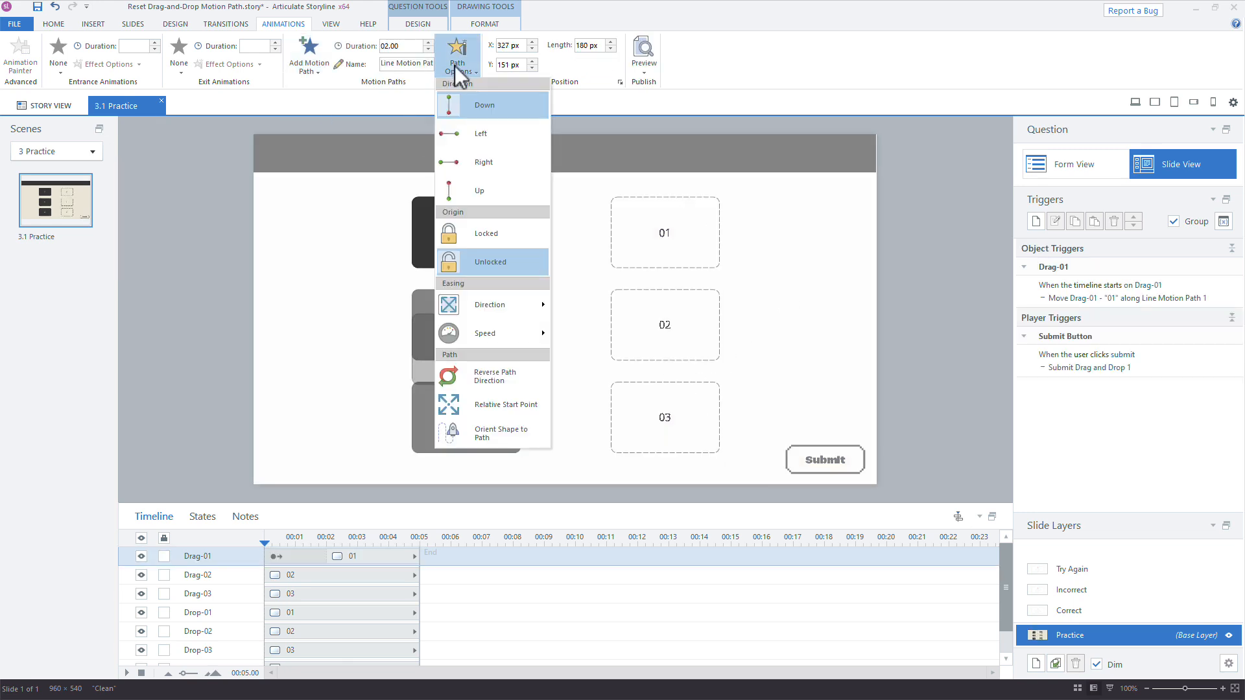
left_click(515, 169)
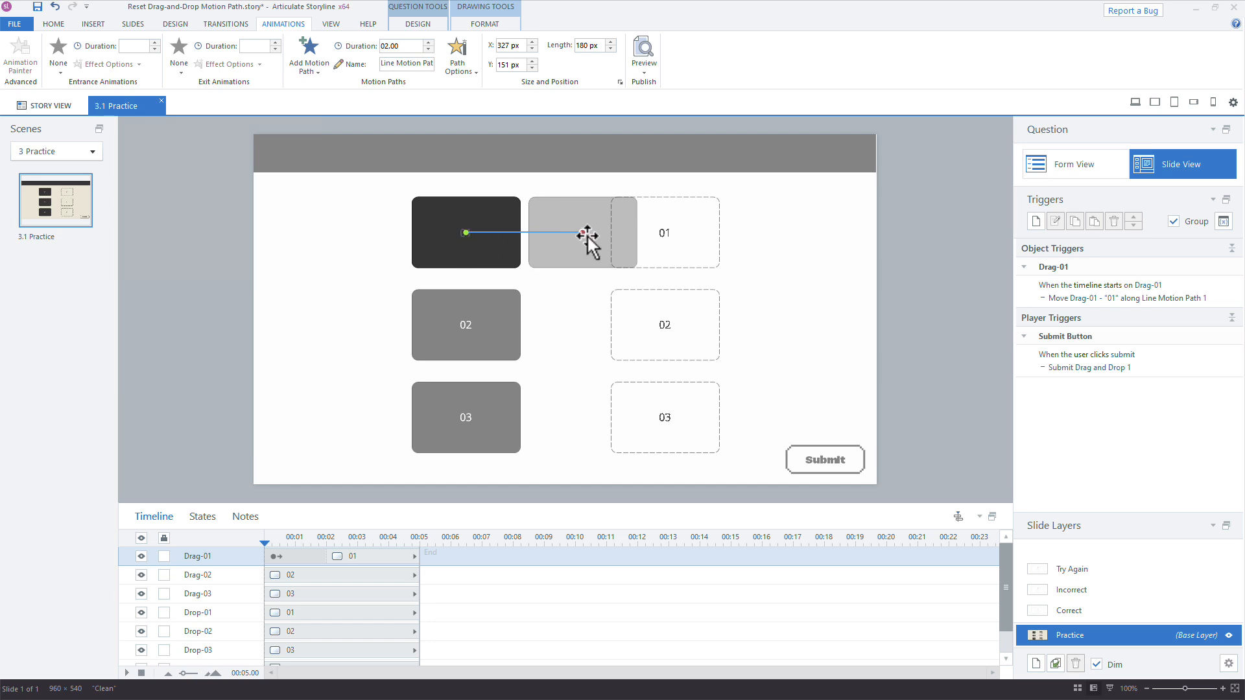
left_click(912, 323)
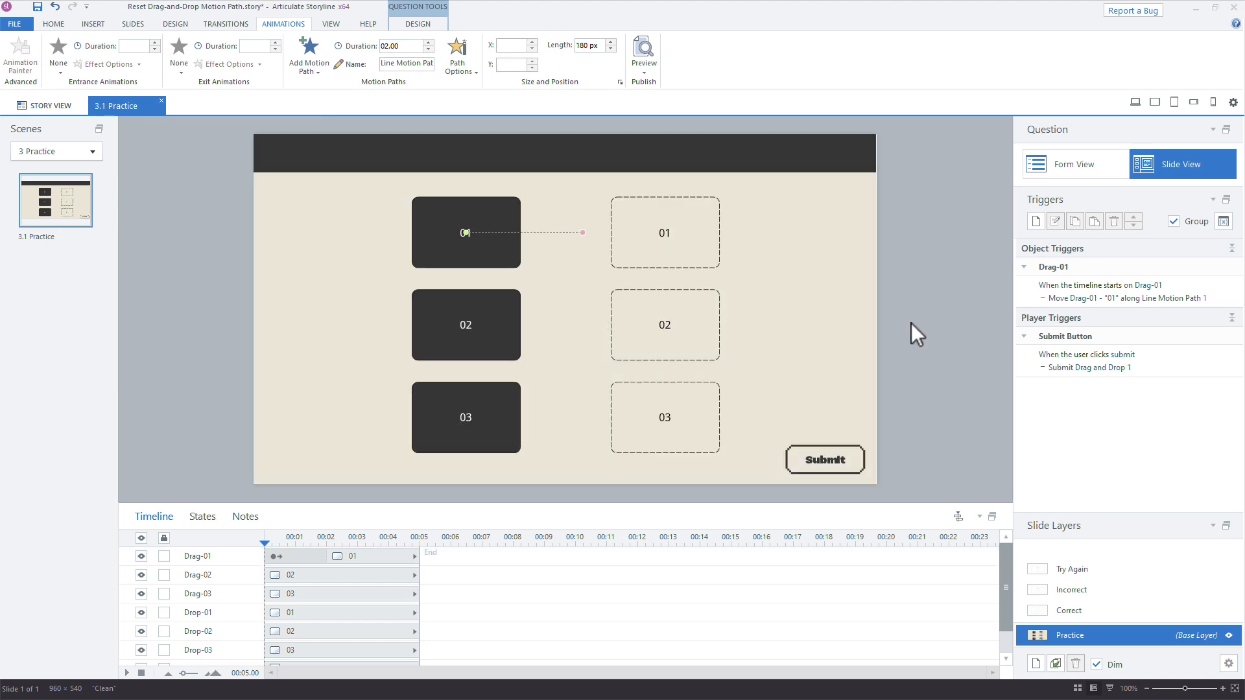
Delete the trigger that moves Drag-01 along Line Motion Path 1 when its timeline starts, and open the Try Again layer.
left_click(1202, 290)
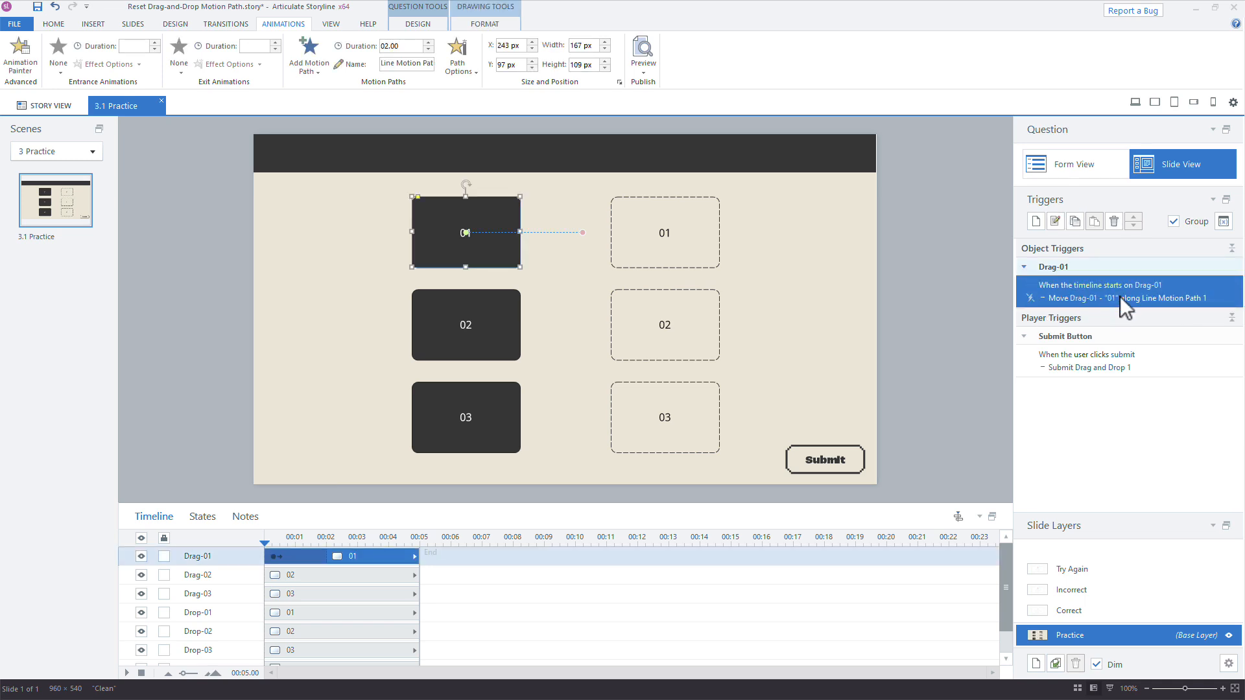
left_click(1115, 220)
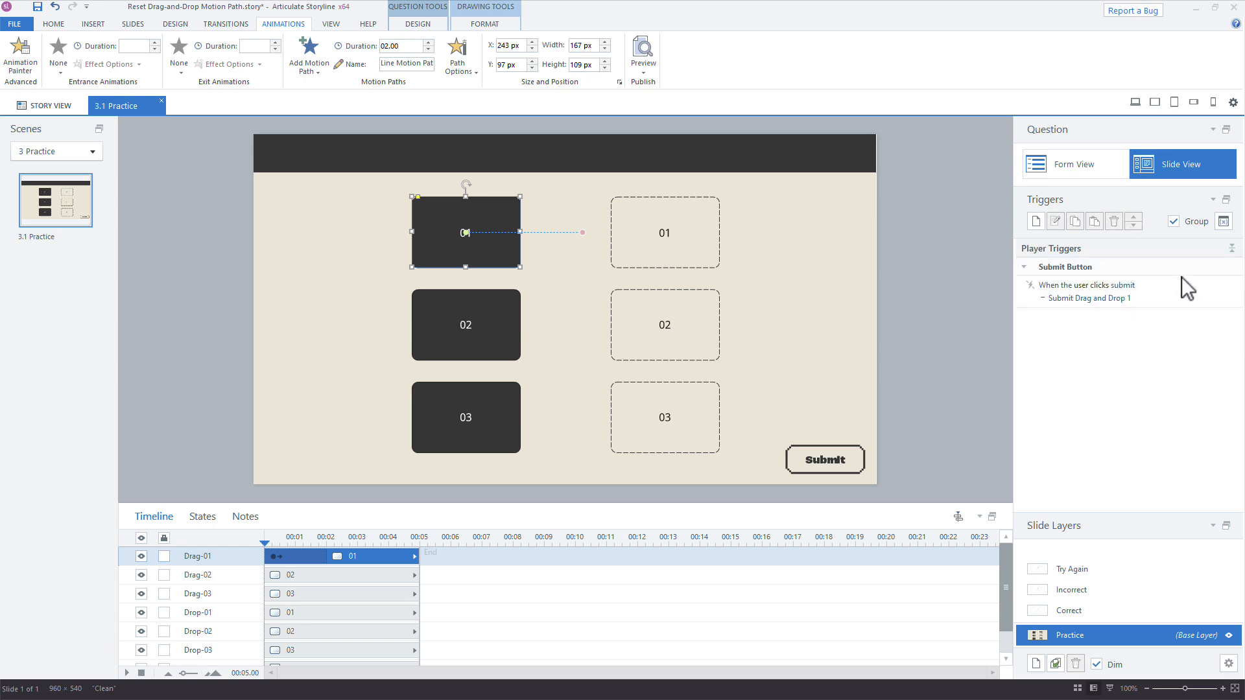
left_click(1106, 570)
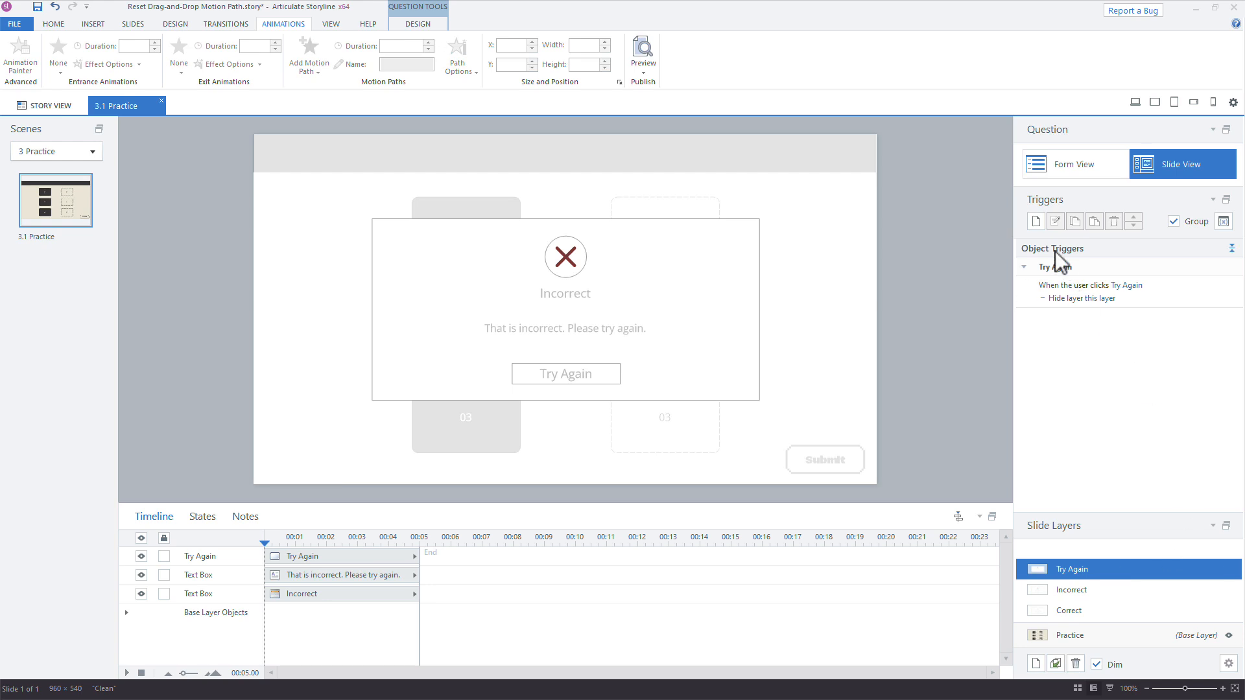
Create a trigger on the Try Again layer that moves Drag-01 along Line Motion Path 1 when the user clicks Try Again.
left_click(1036, 222)
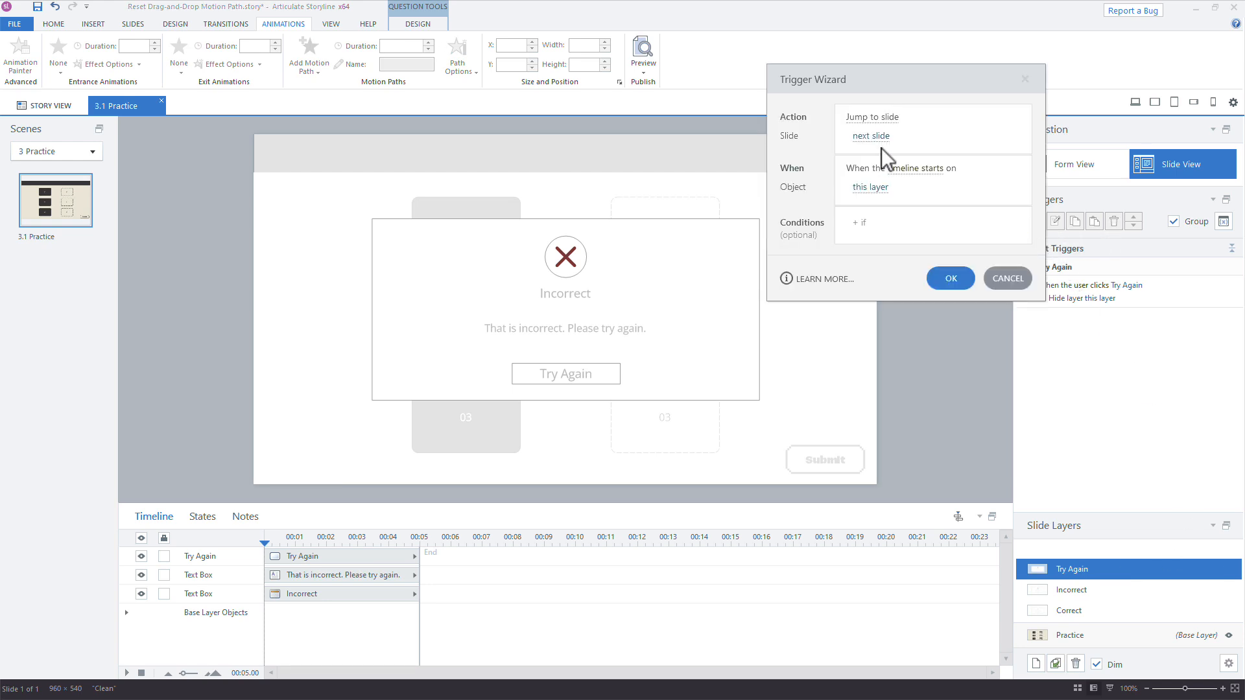
left_click(866, 118)
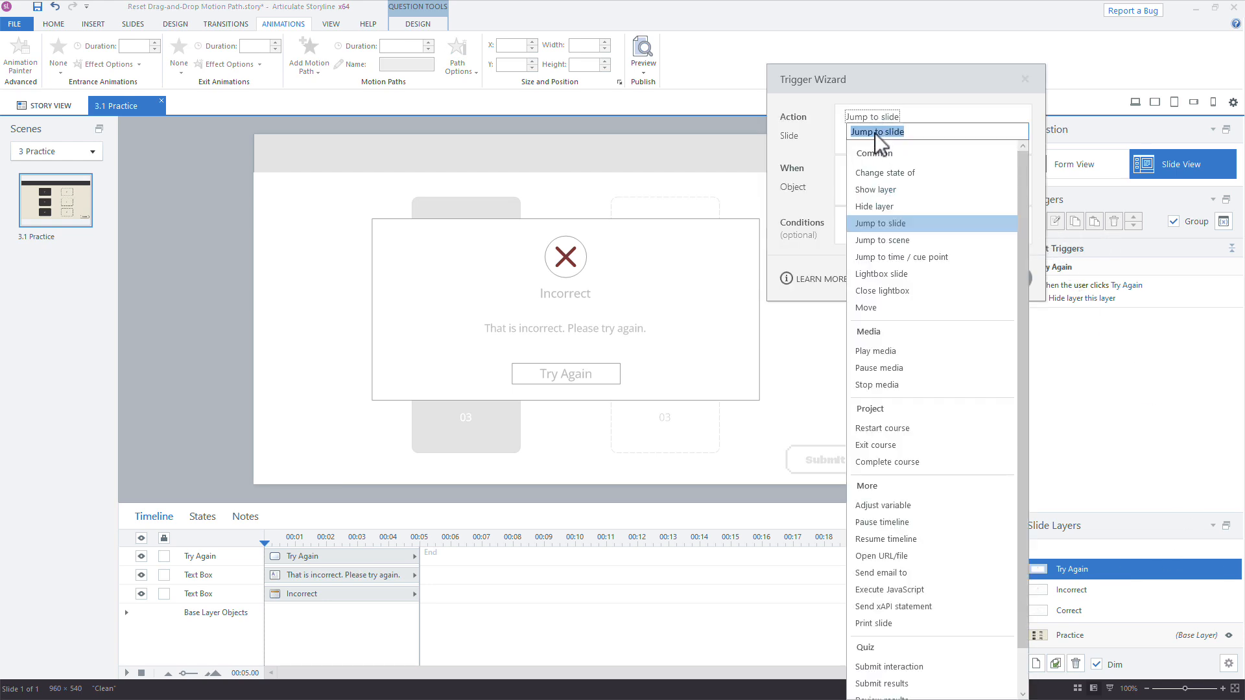
left_click(866, 308)
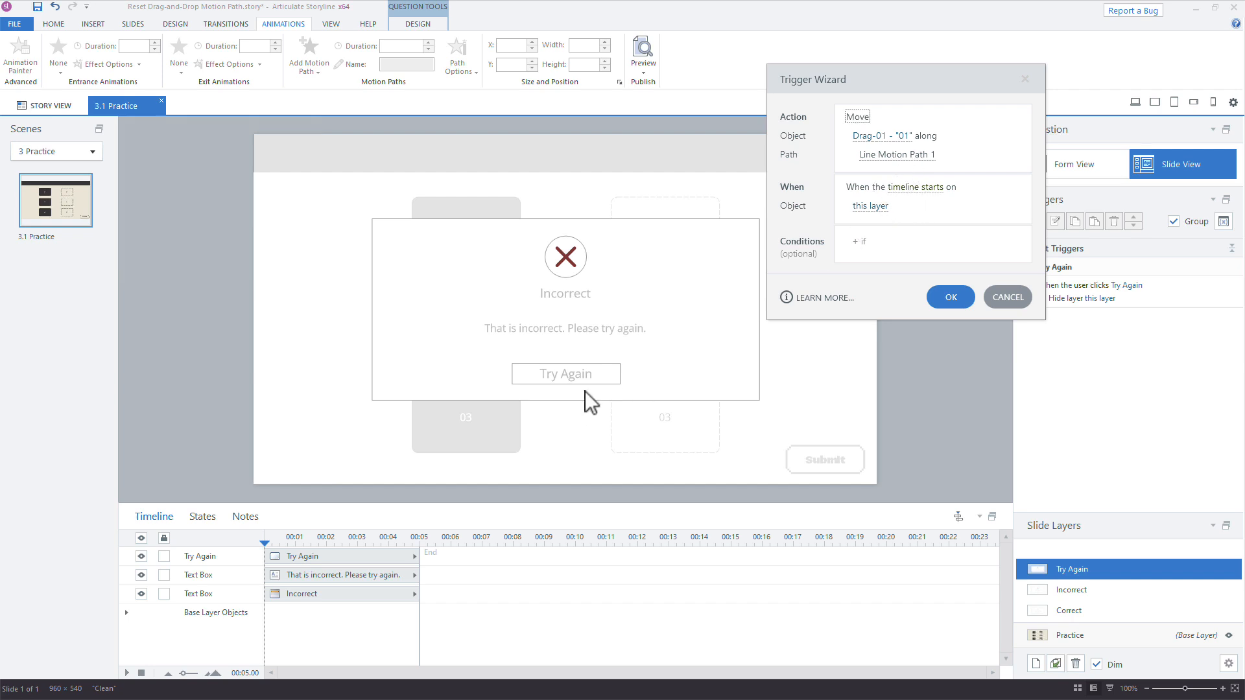
left_click(918, 189)
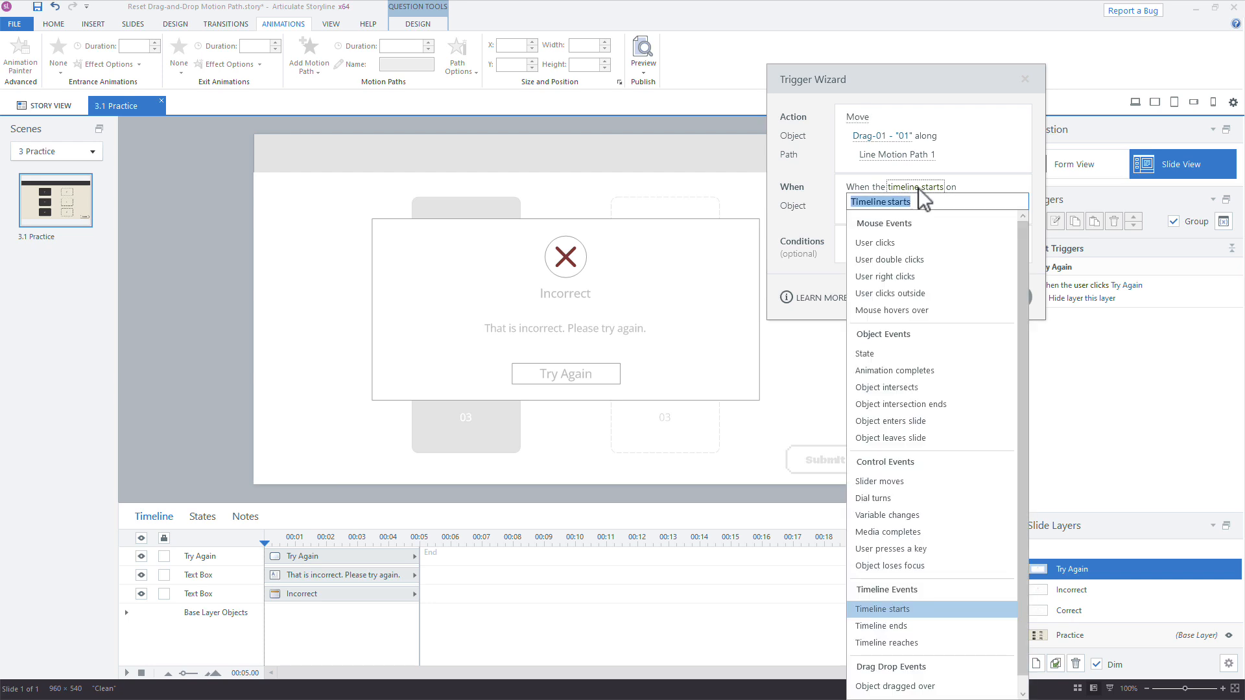
left_click(905, 243)
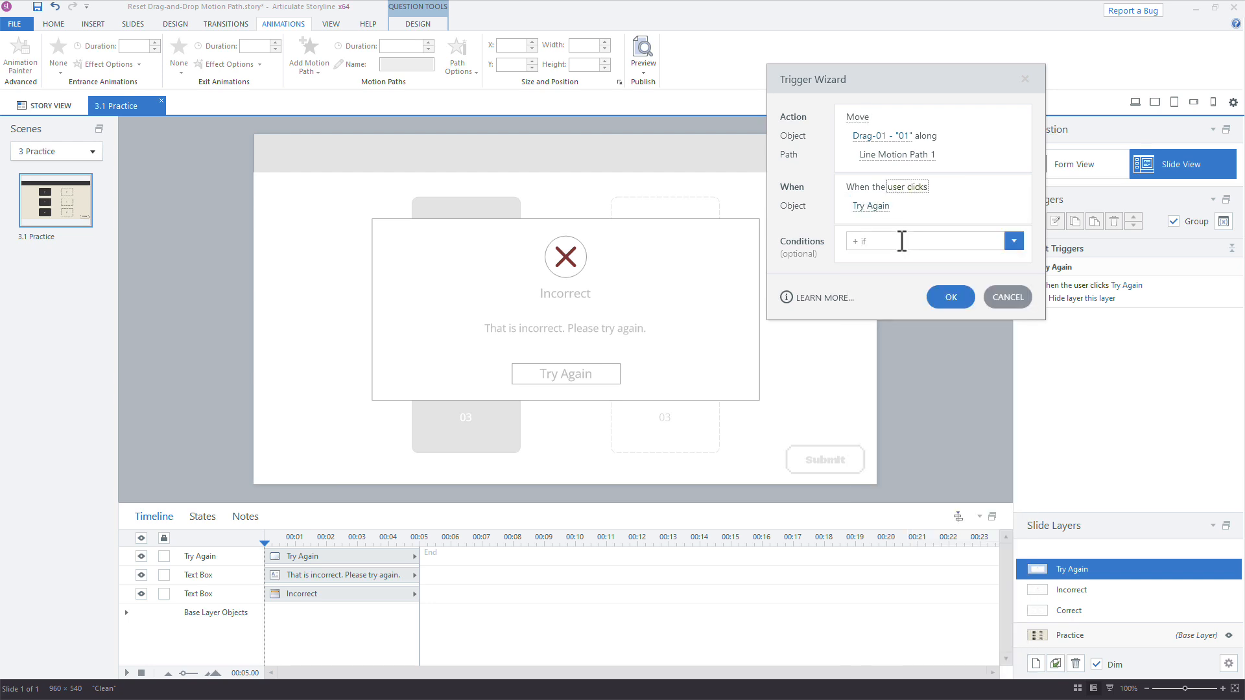
left_click(872, 209)
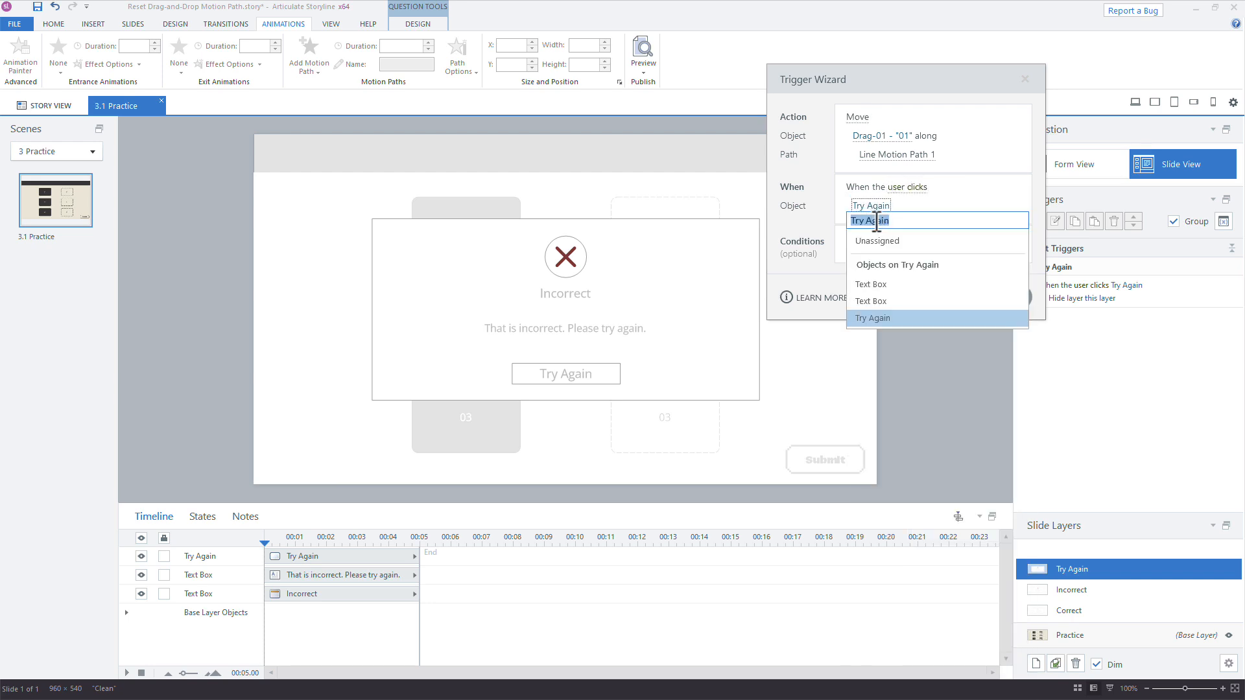
left_click(874, 319)
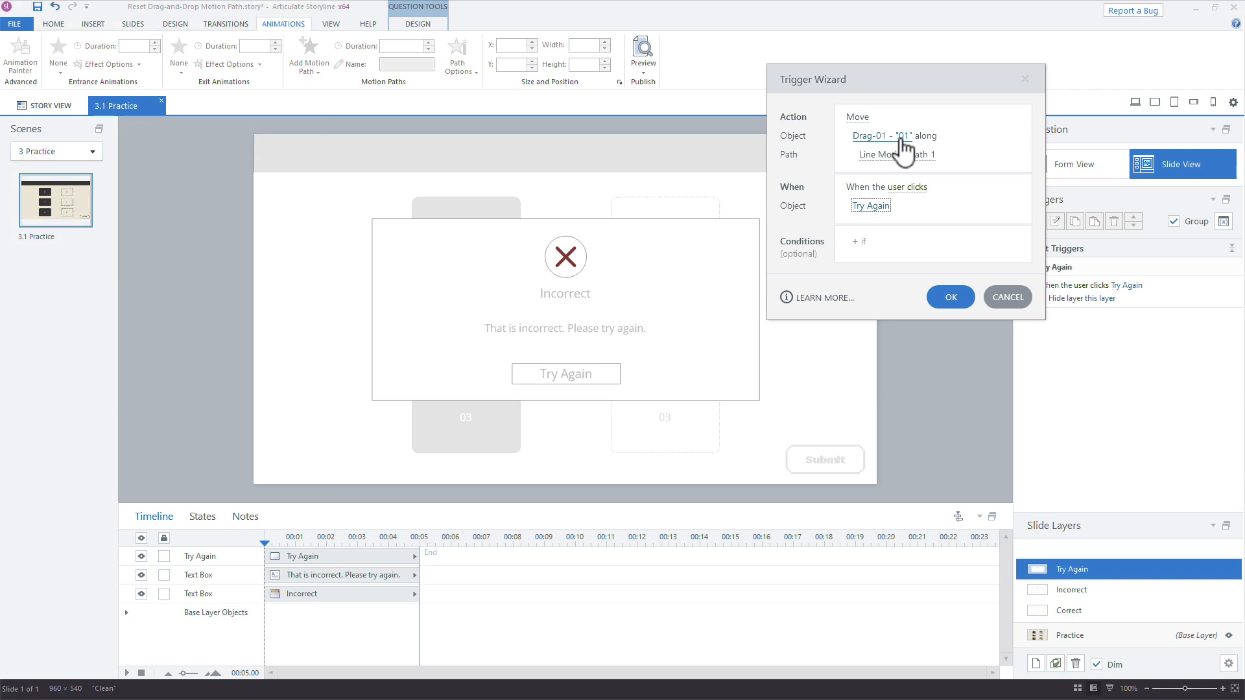
Add the condition that the state of Drag-01 is not equal to Drop Correct, and save the trigger.
left_click(872, 243)
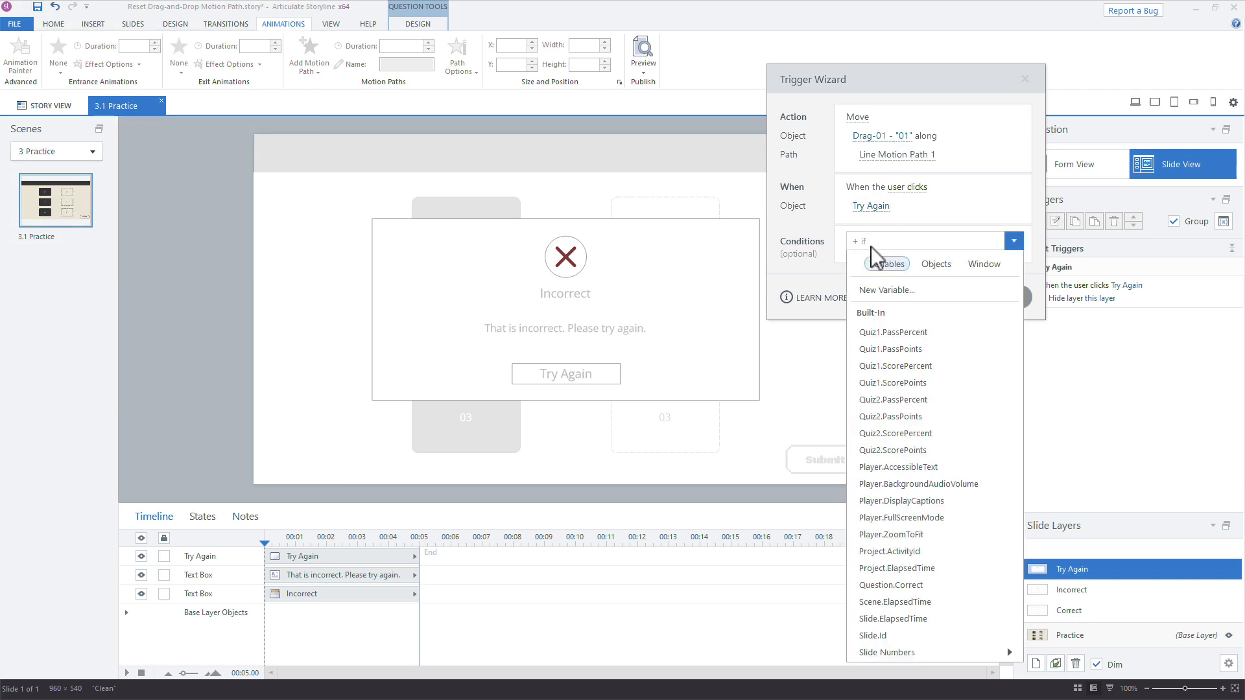
left_click(942, 267)
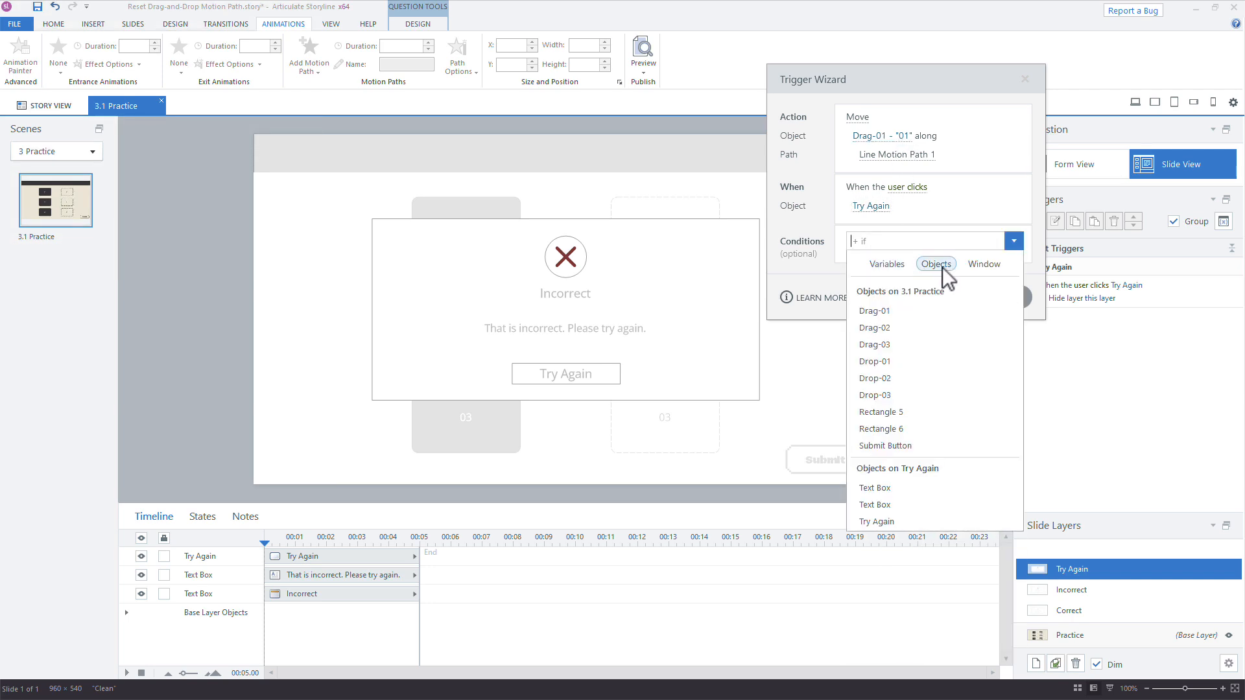
left_click(895, 314)
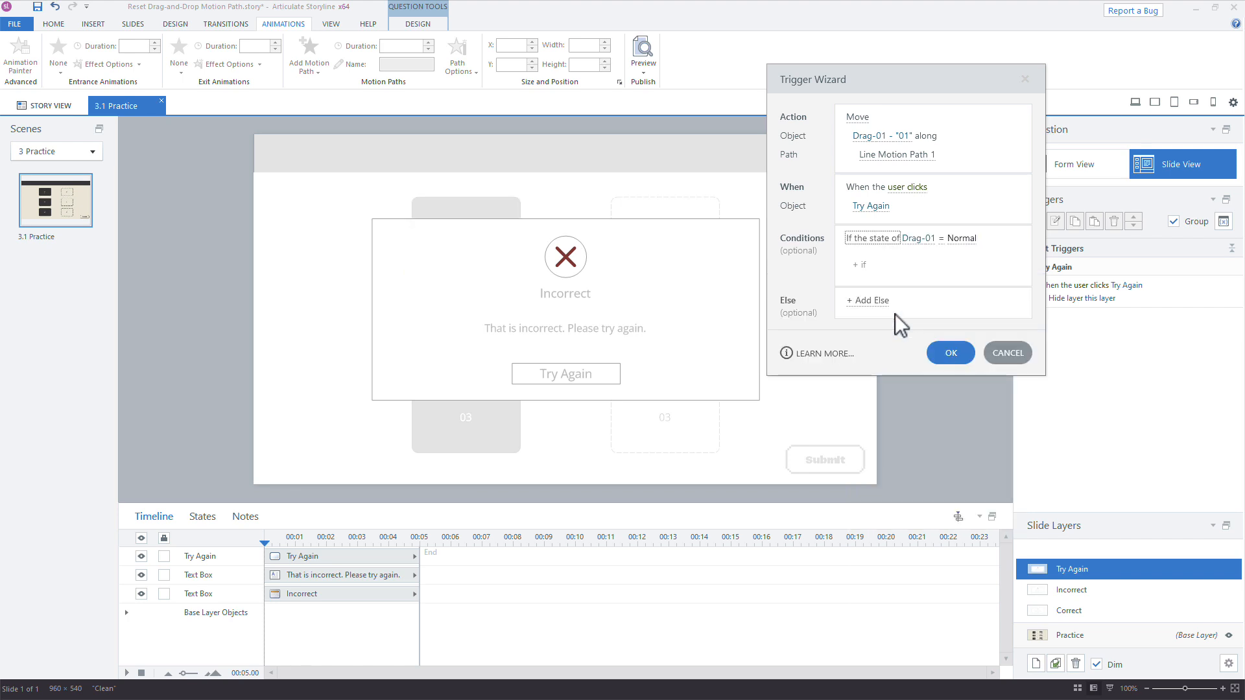
left_click(941, 239)
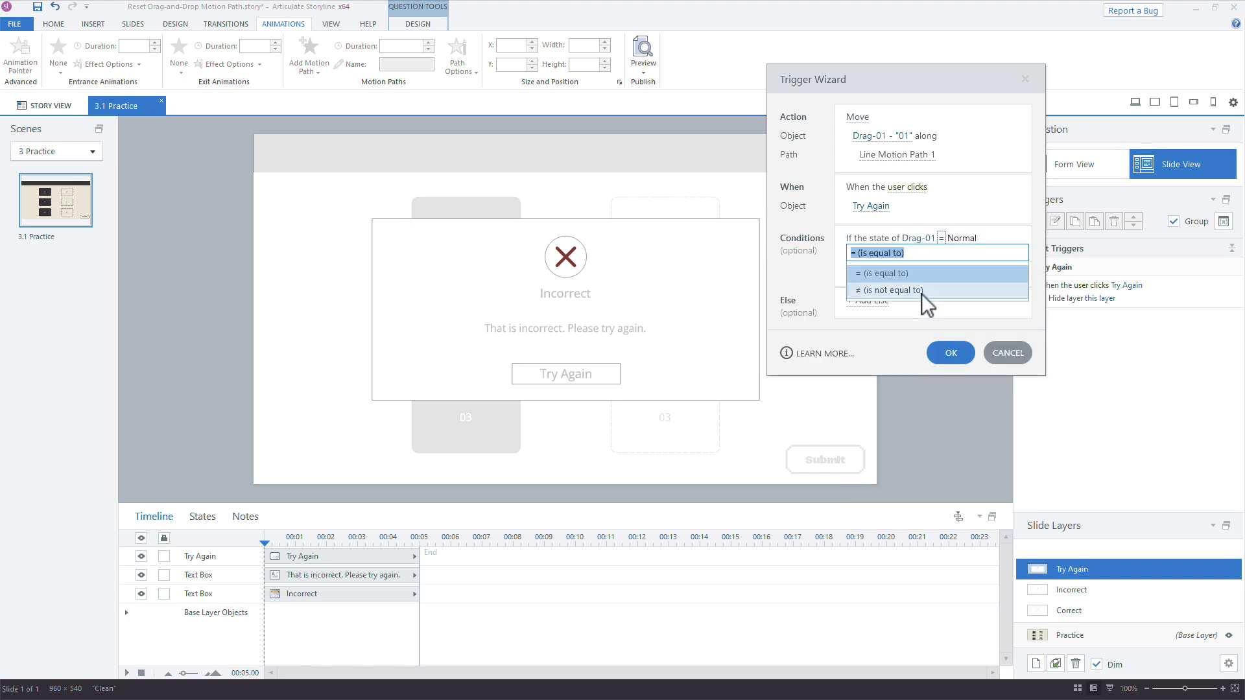
left_click(920, 292)
left_click(963, 238)
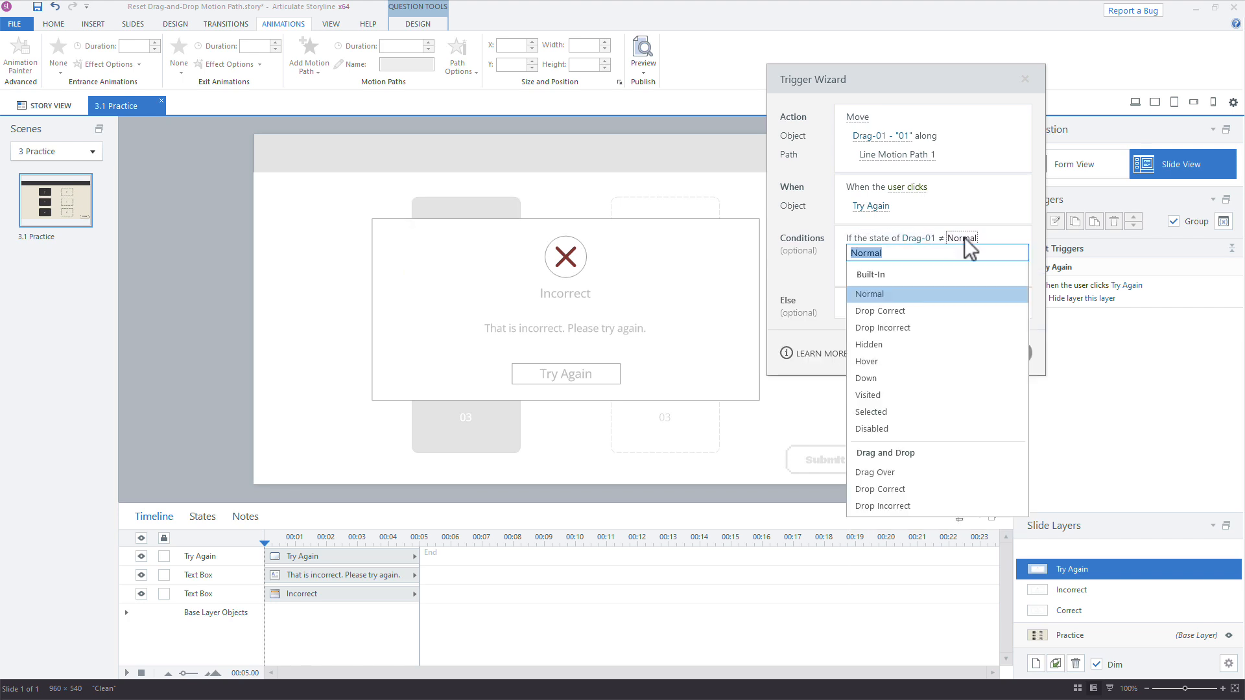
left_click(908, 317)
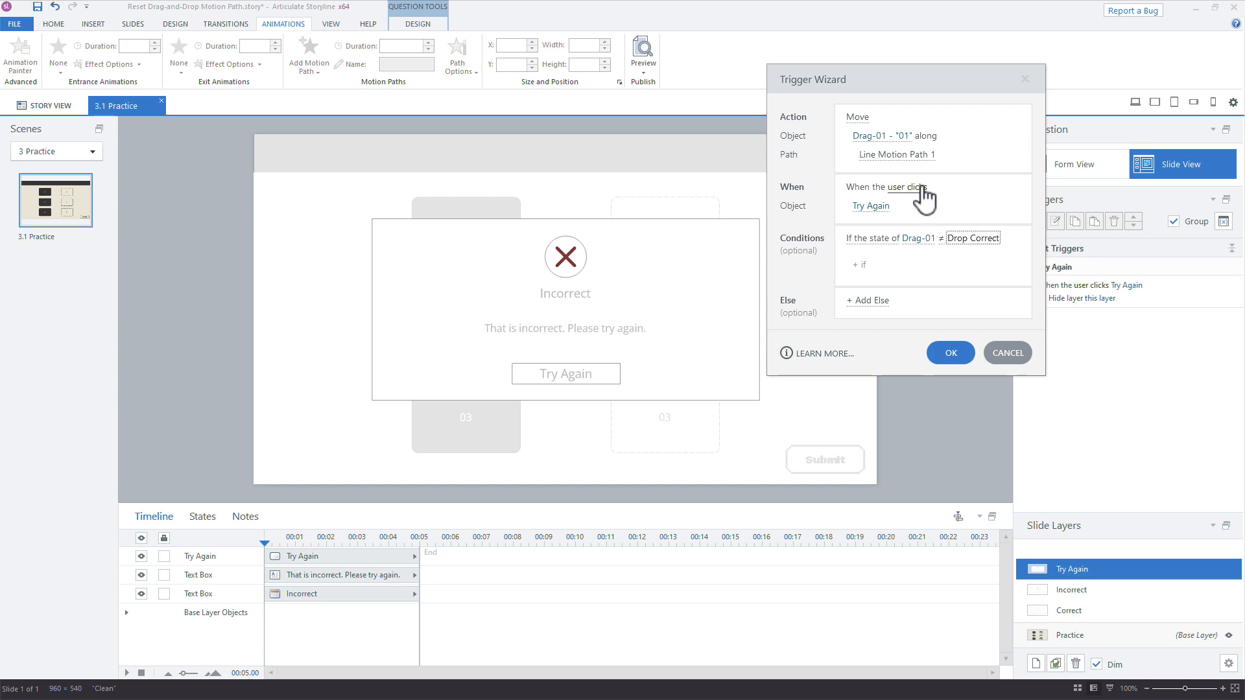
left_click(951, 353)
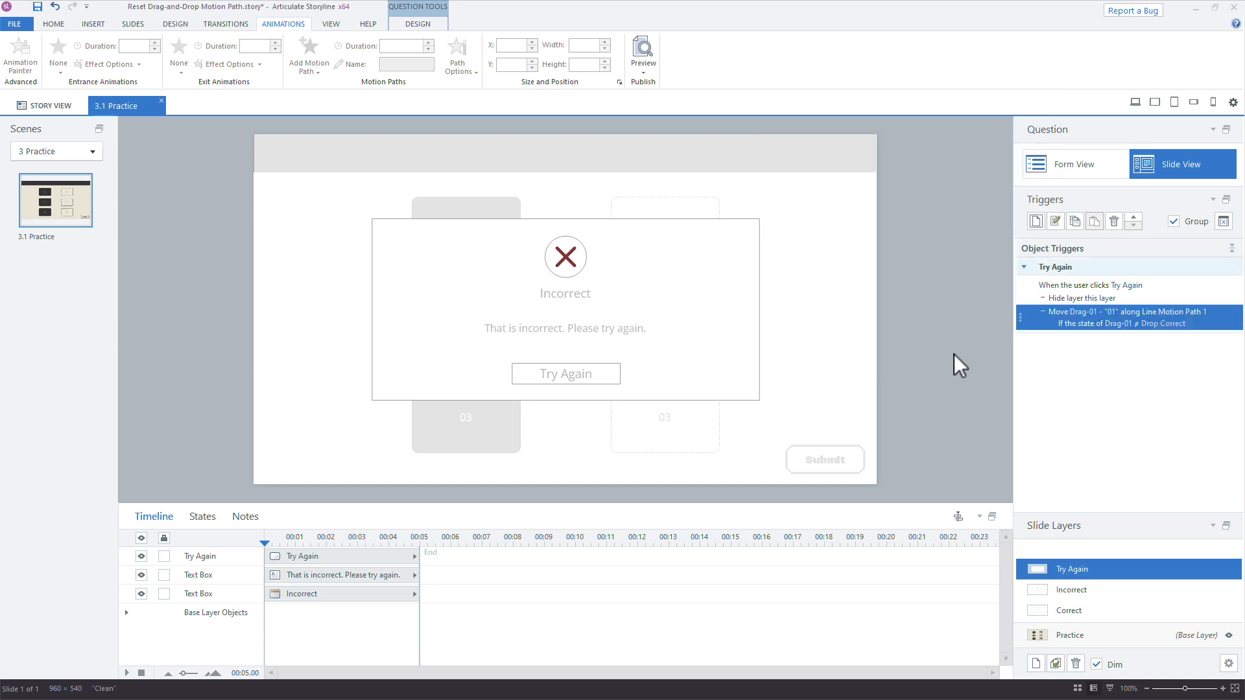
Return to the Practice base layer and preview the slide, testing a retry after submitting tile 01 on drop target 02.
left_click(1057, 635)
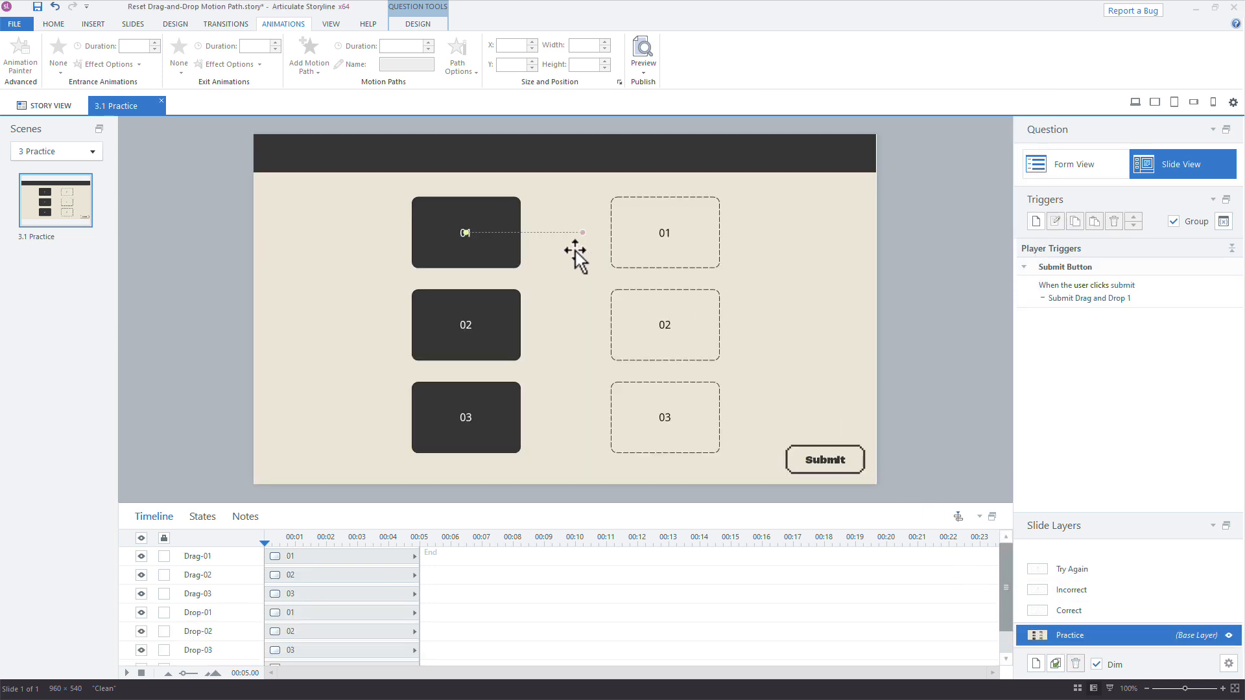
left_click(551, 233)
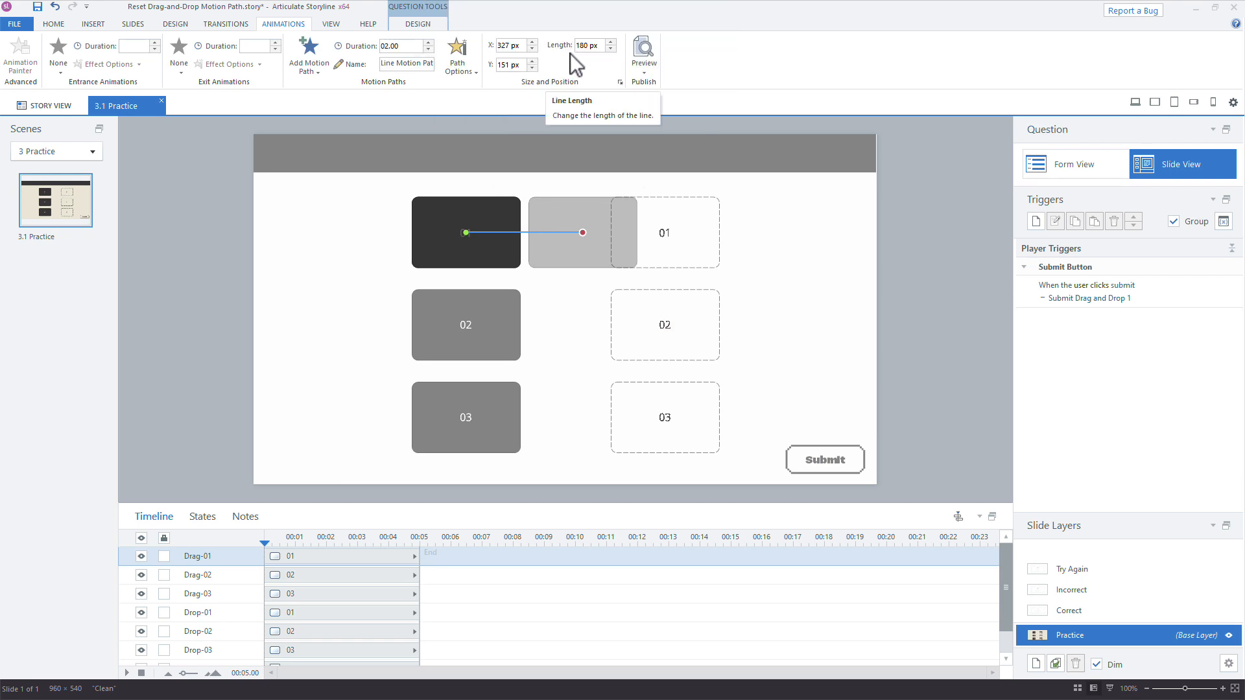
left_click(1134, 103)
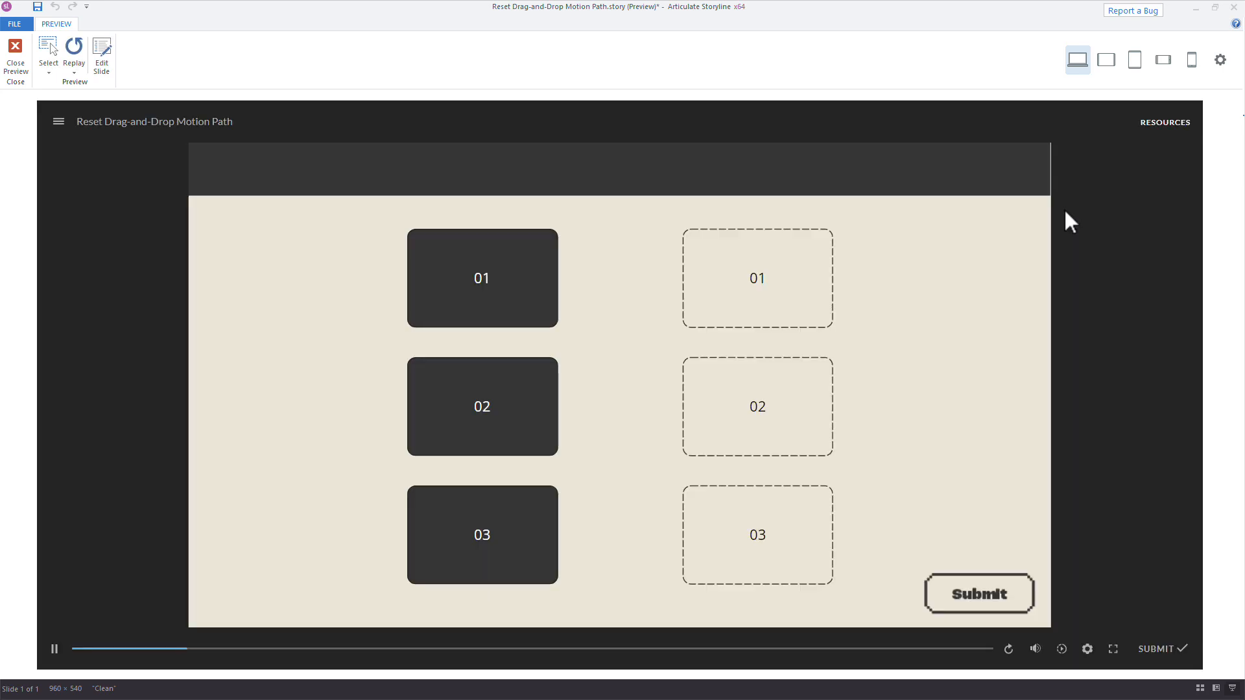
left_click_drag(487, 302, 769, 425)
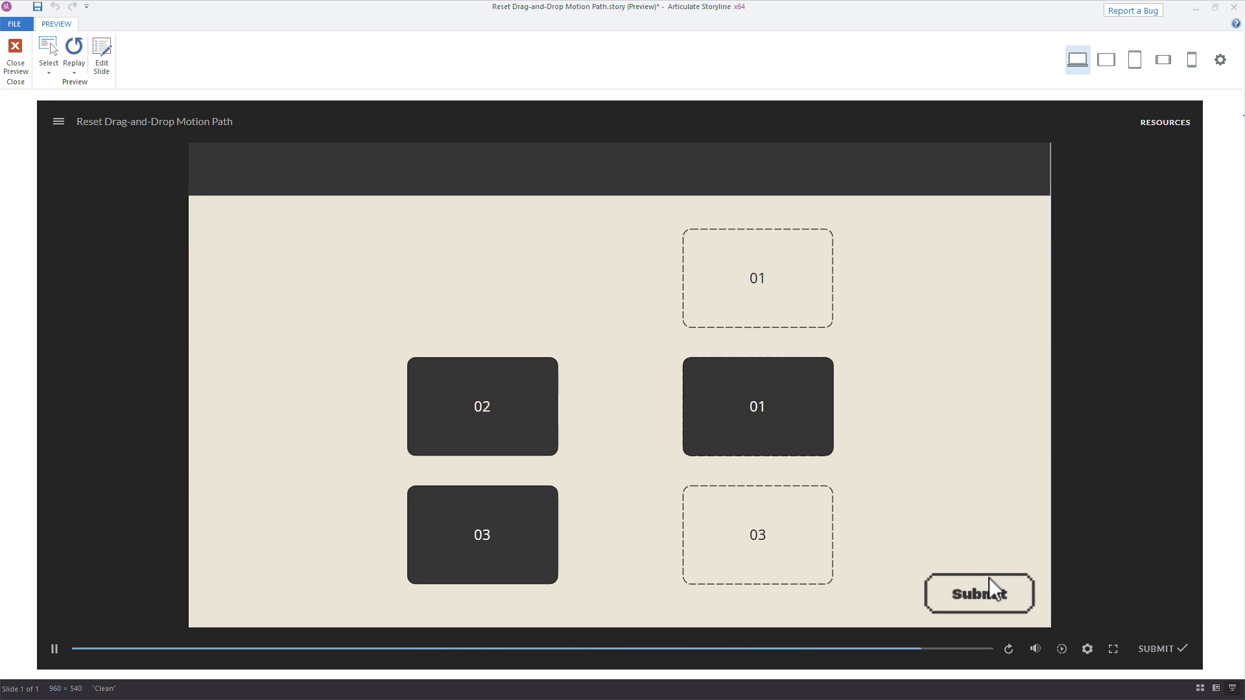
left_click(1159, 649)
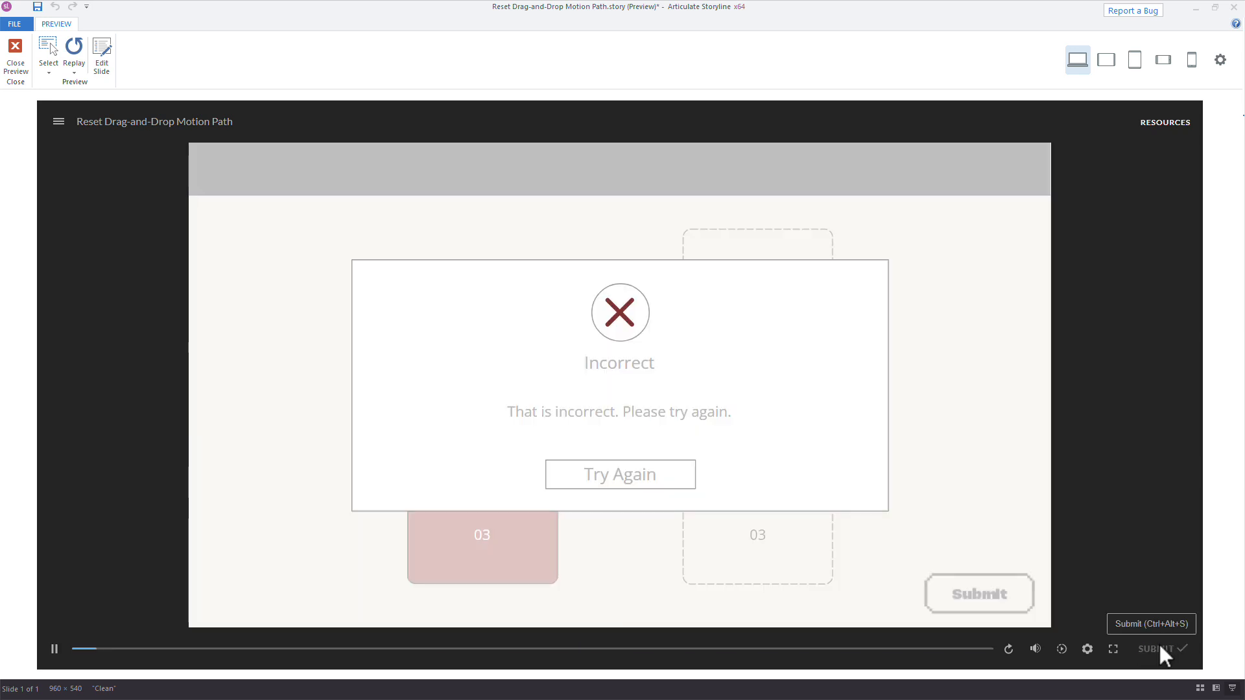
left_click(617, 478)
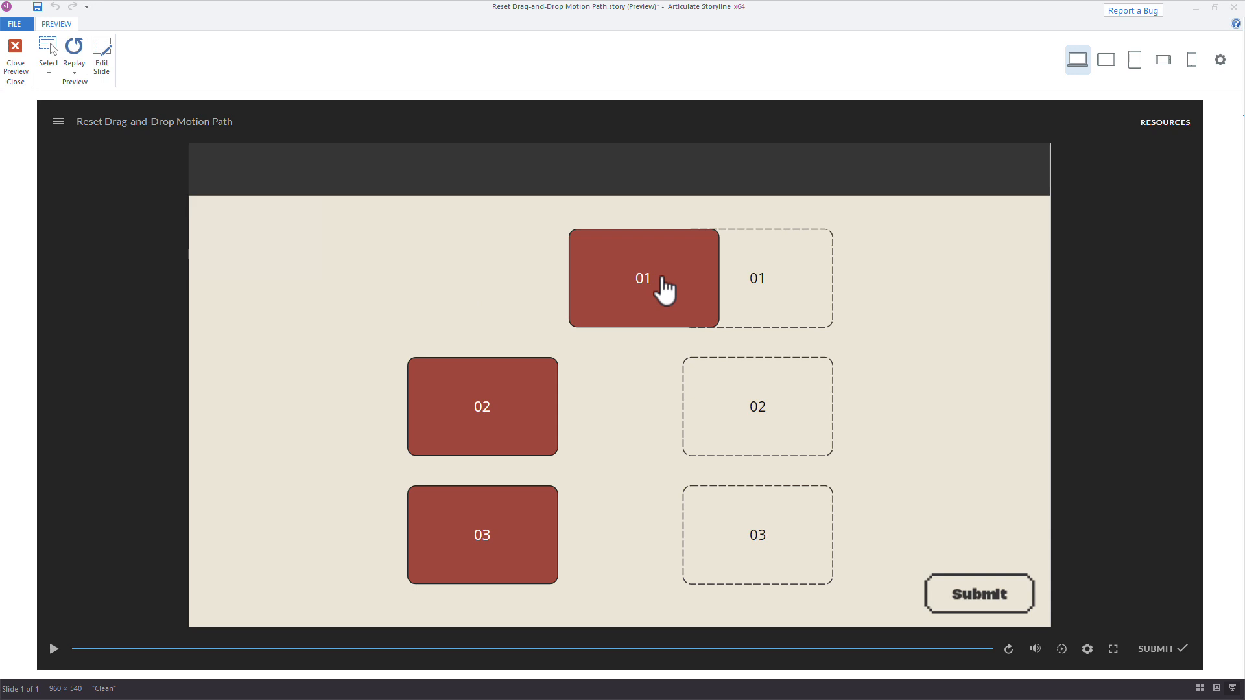
left_click(15, 53)
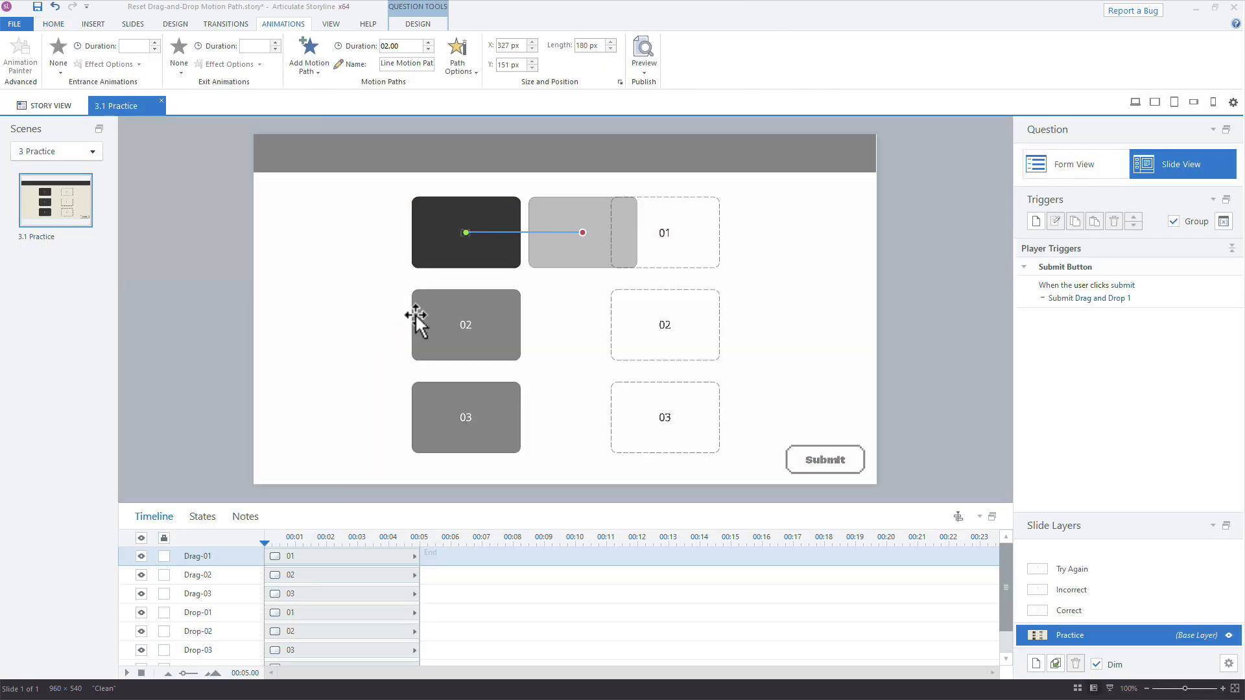
Set the Drag-01 motion path's length to 0 px and its duration to 0.1 seconds.
left_click(582, 234)
left_click(589, 46)
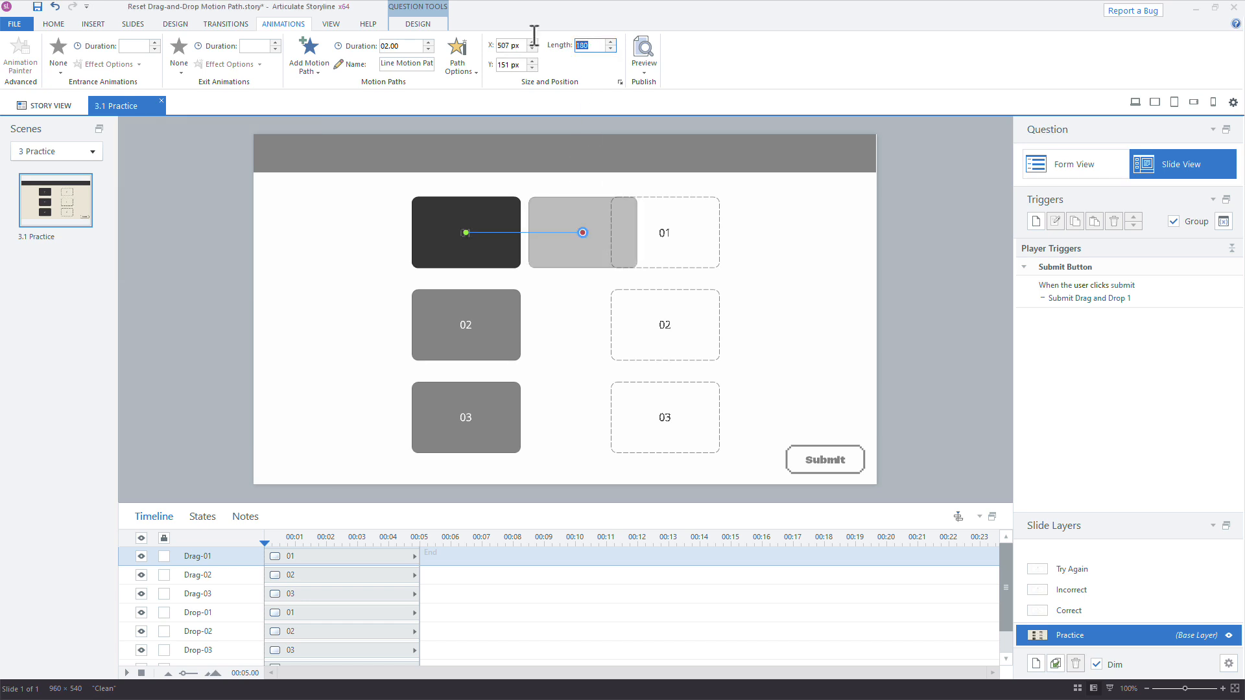
type("0")
key("Return")
left_click(399, 46)
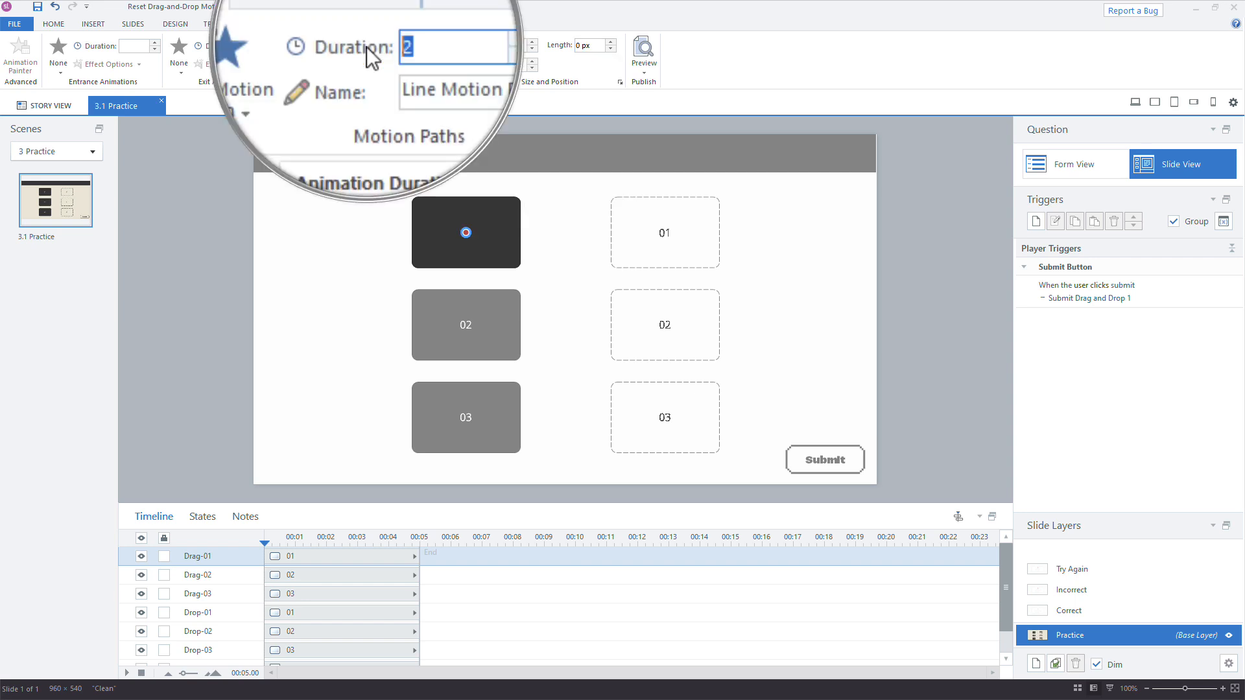
type(".1")
key("Tab")
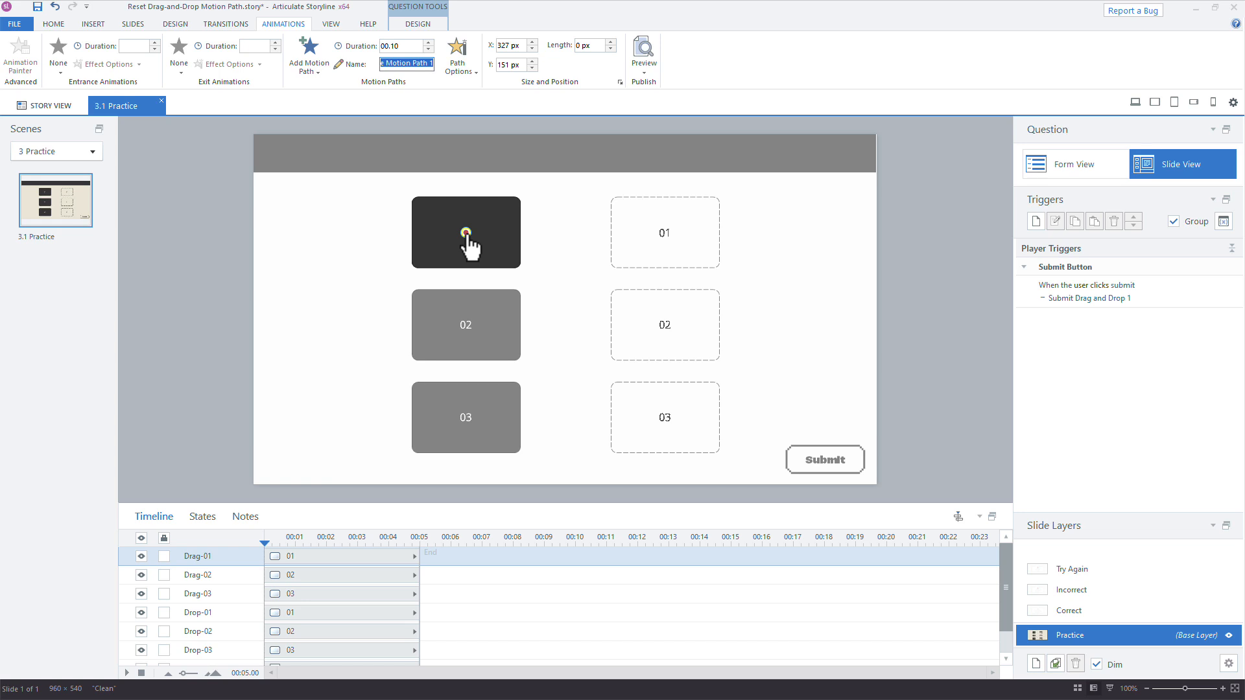
Preview the slide again, submit tile 01 on drop target 02, try again, and close the preview.
key("F12")
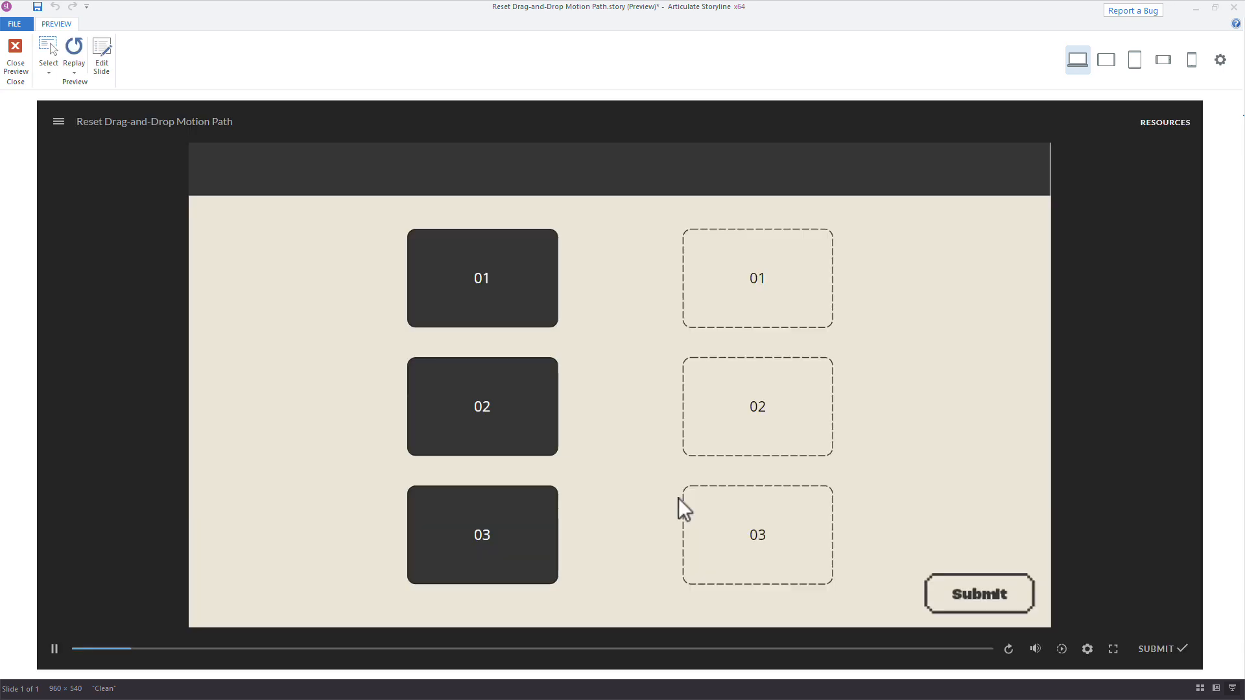
left_click_drag(512, 302, 705, 410)
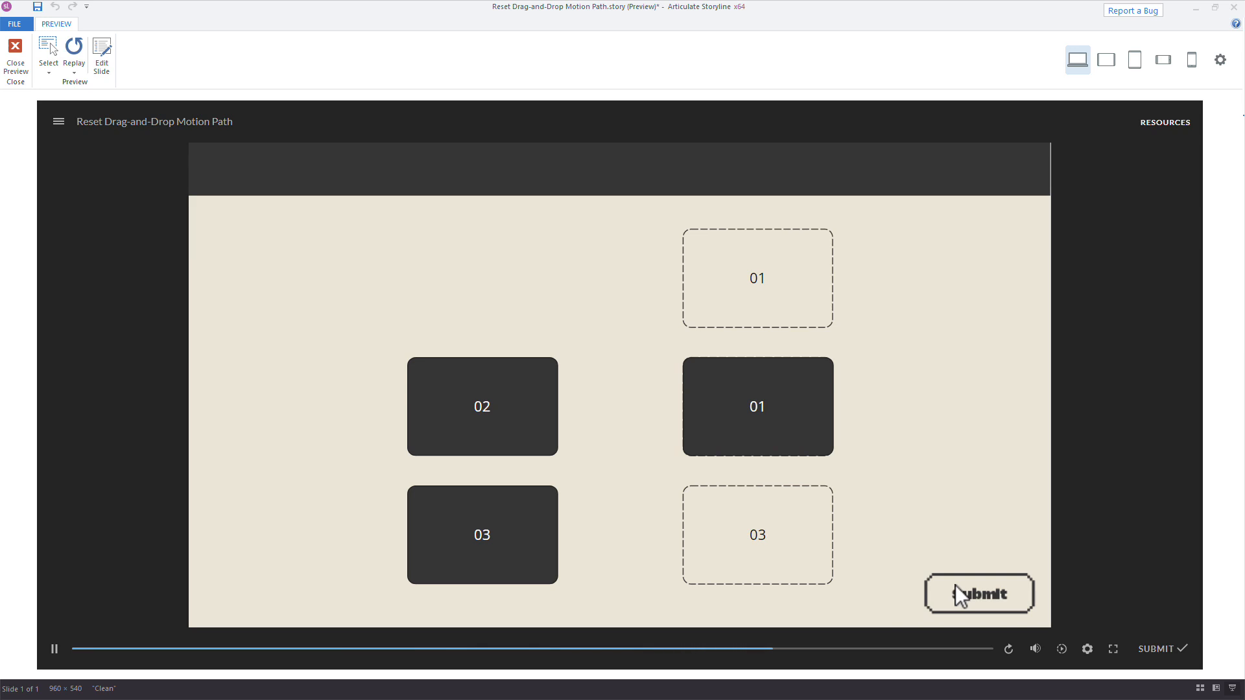
left_click(1162, 648)
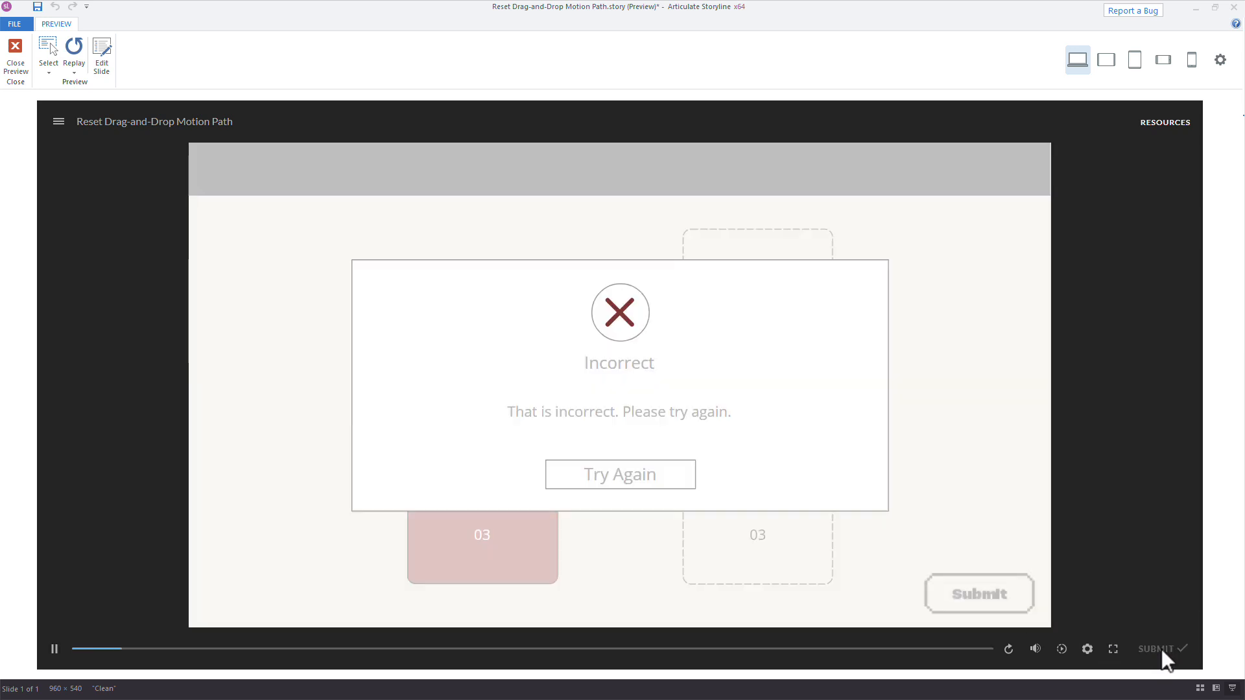
left_click(632, 483)
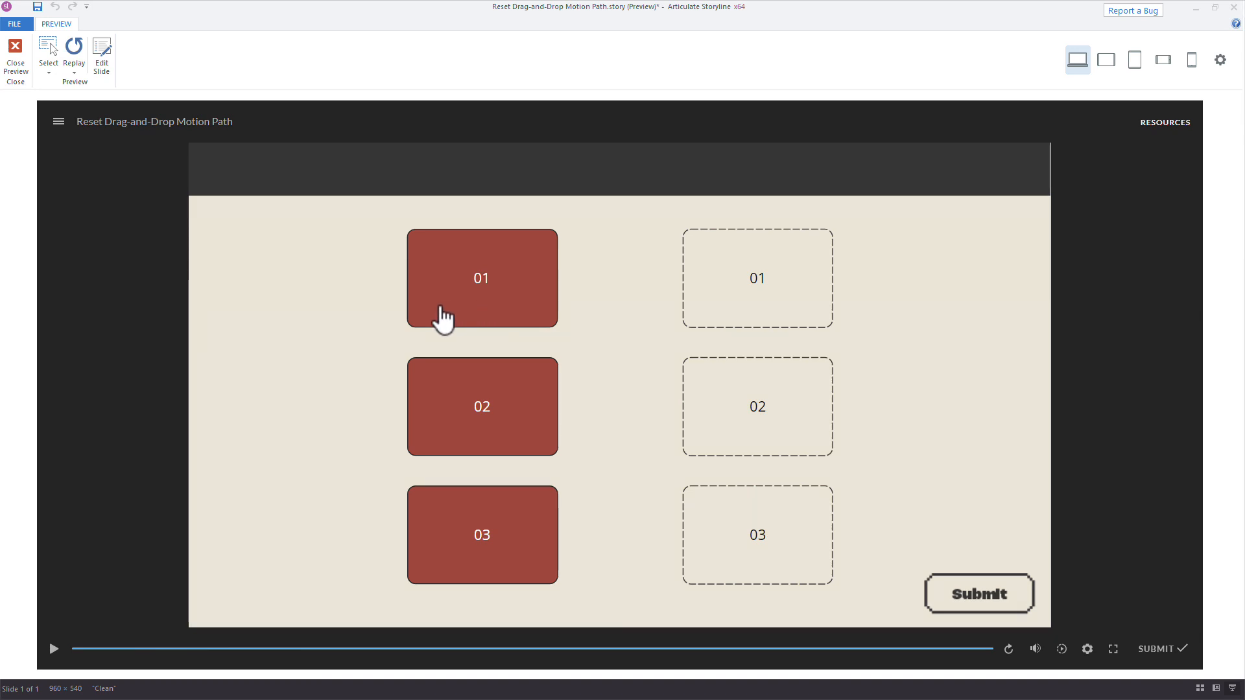
key("Escape")
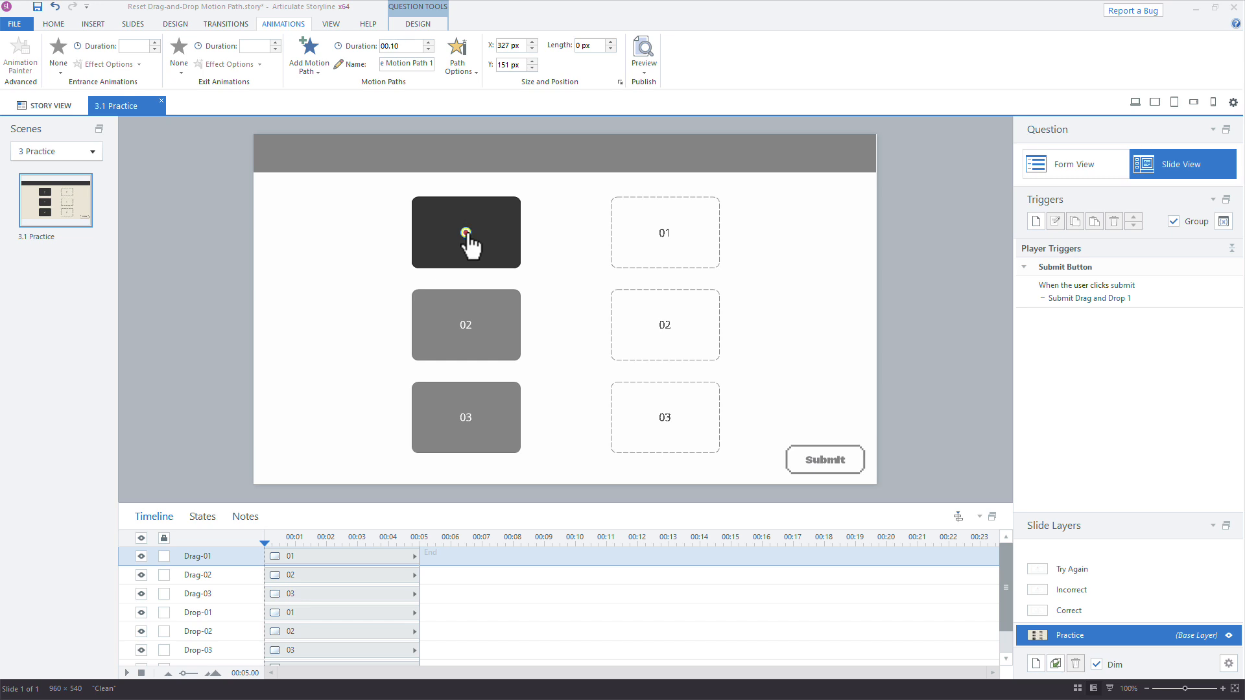
Rename the Drag-01 rectangle's motion path as drag-1, check the path, and deselect it.
triple_click(406, 63)
type("drag-01")
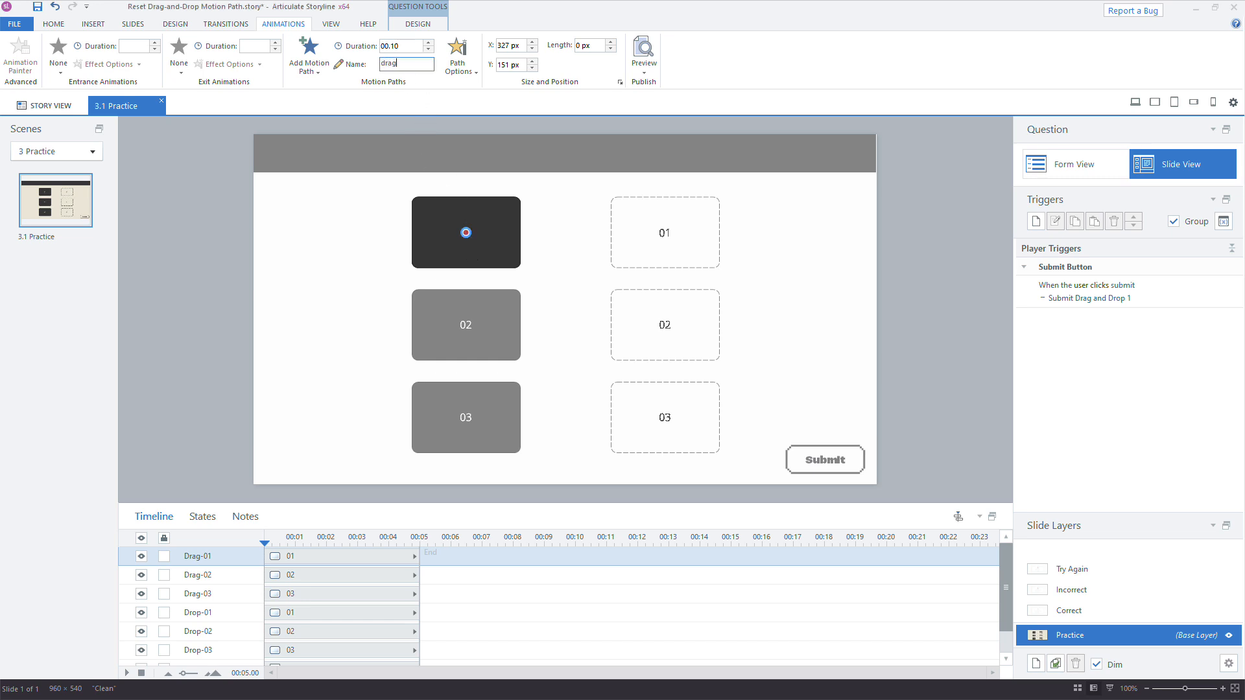
key("Return")
left_click(411, 64)
left_click(369, 186)
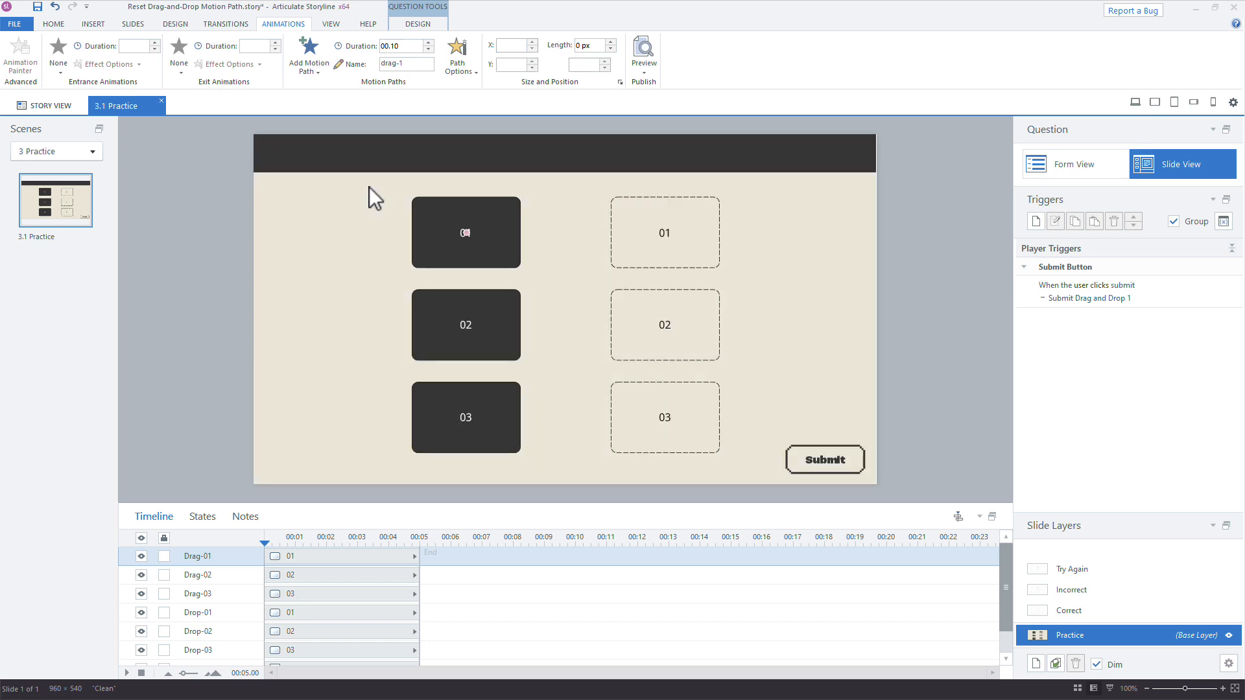
left_click(467, 233)
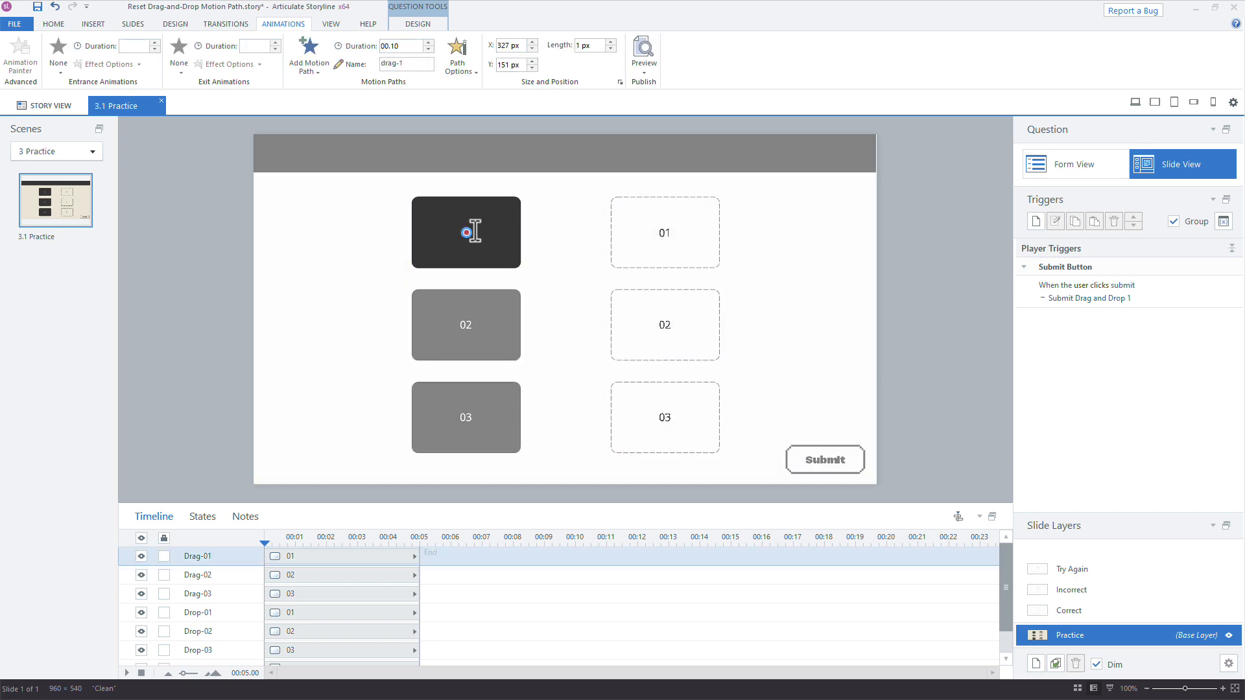
left_click(376, 321)
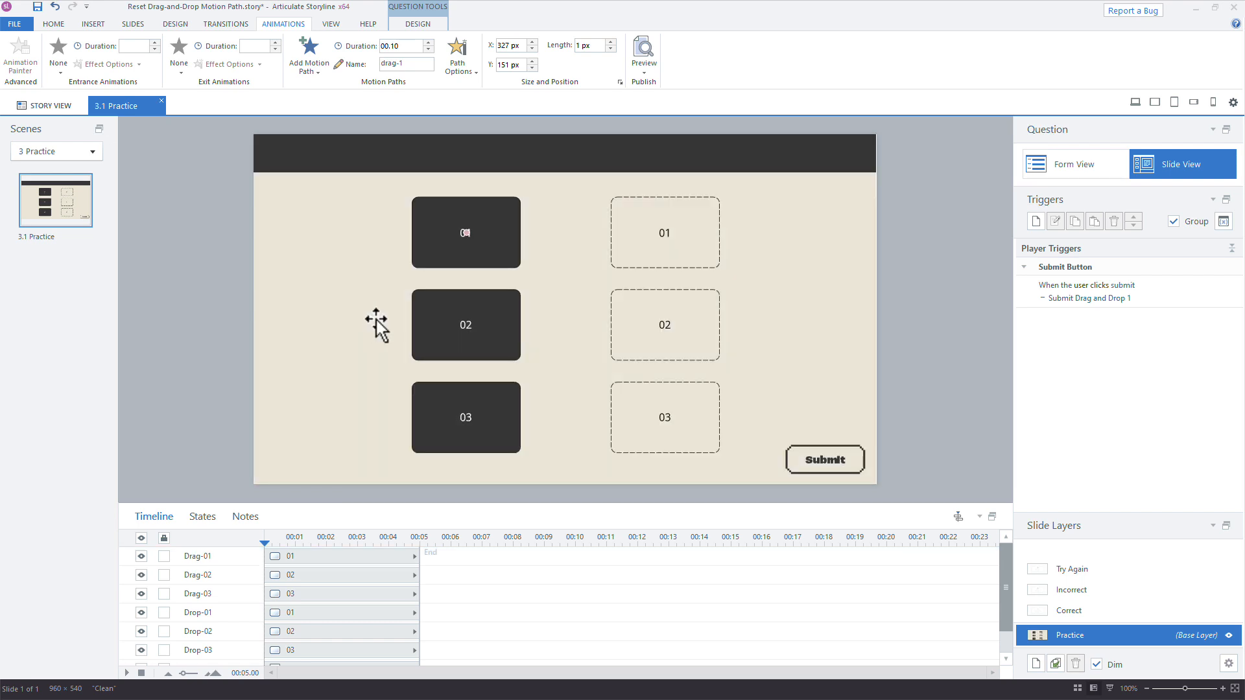
Copy the Drag-01 rectangle's motion path to Drag-02 and Drag-03 with the Animation Painter.
left_click(425, 269)
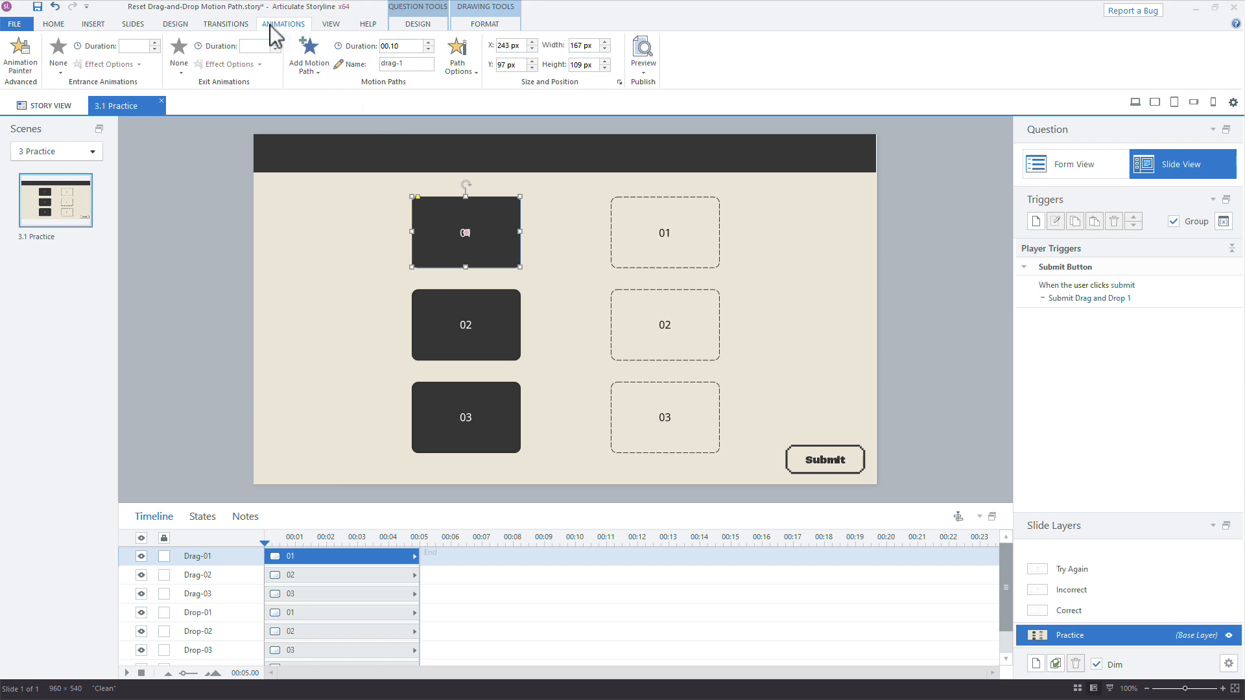
left_click(20, 63)
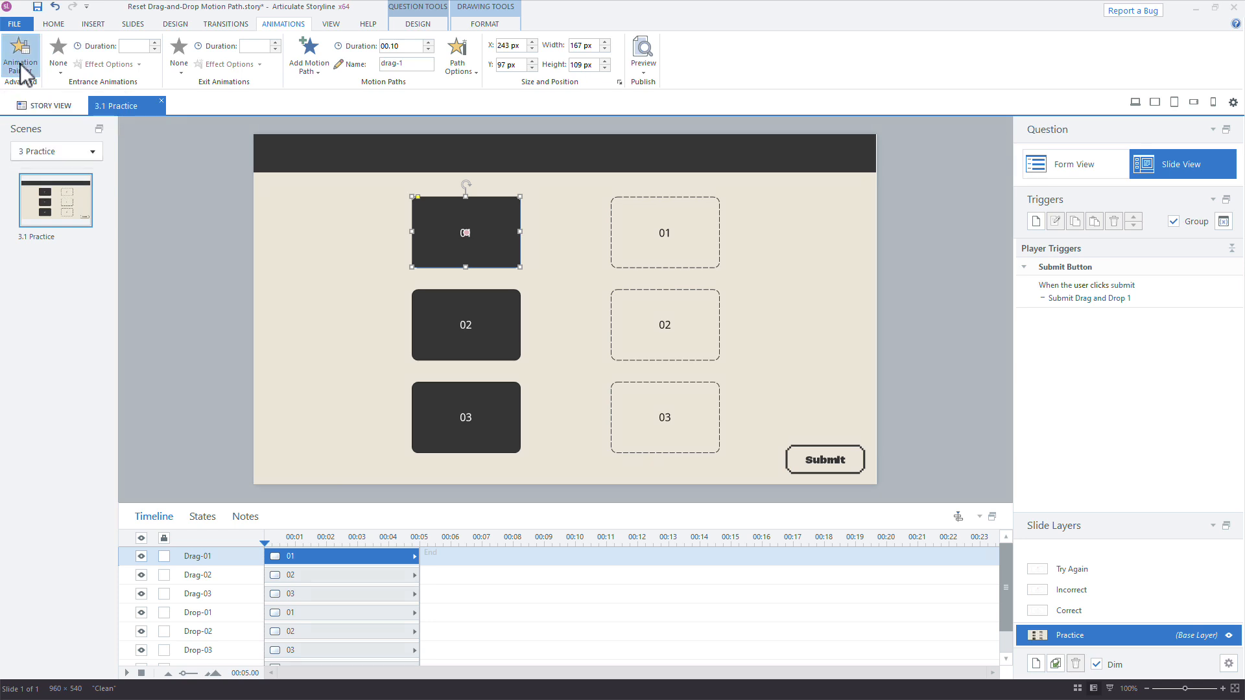
left_click(435, 313)
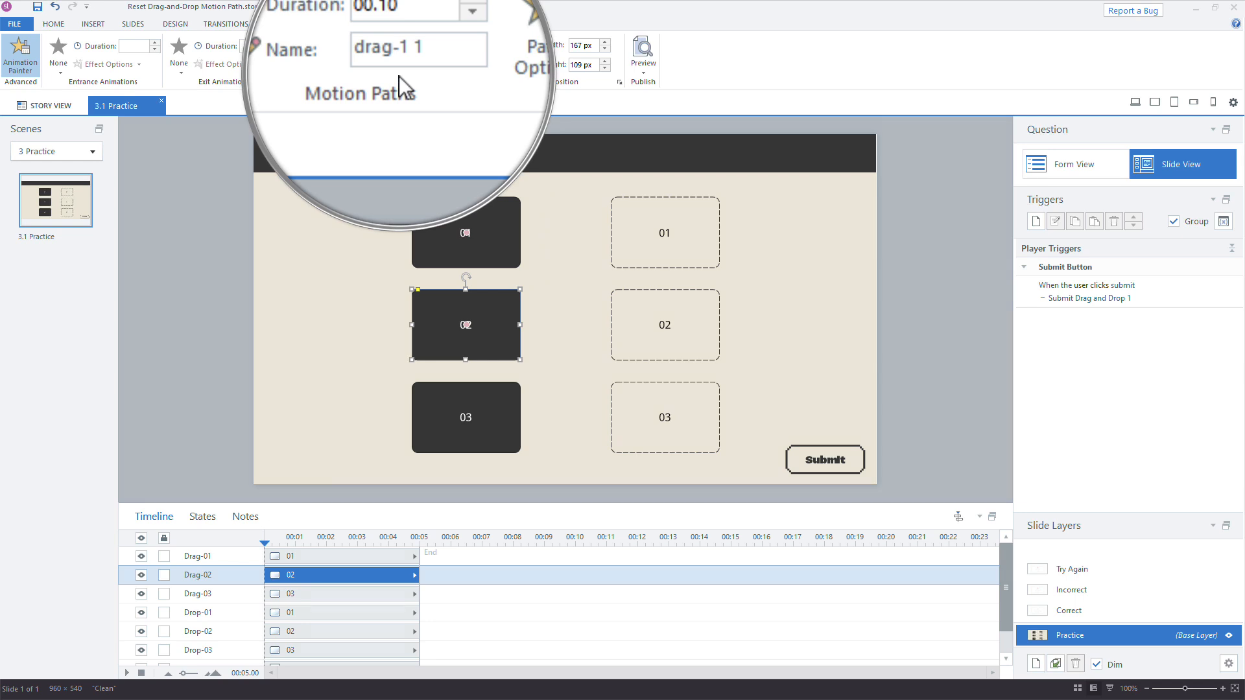
left_click(500, 414)
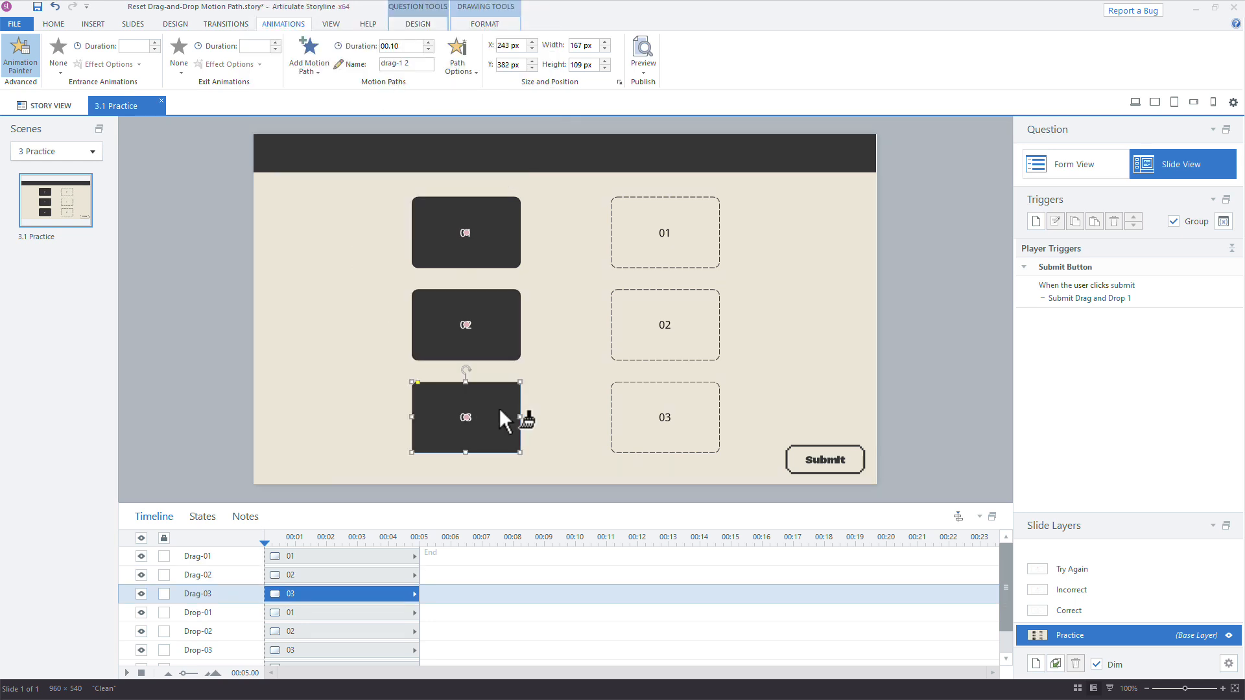
left_click(228, 318)
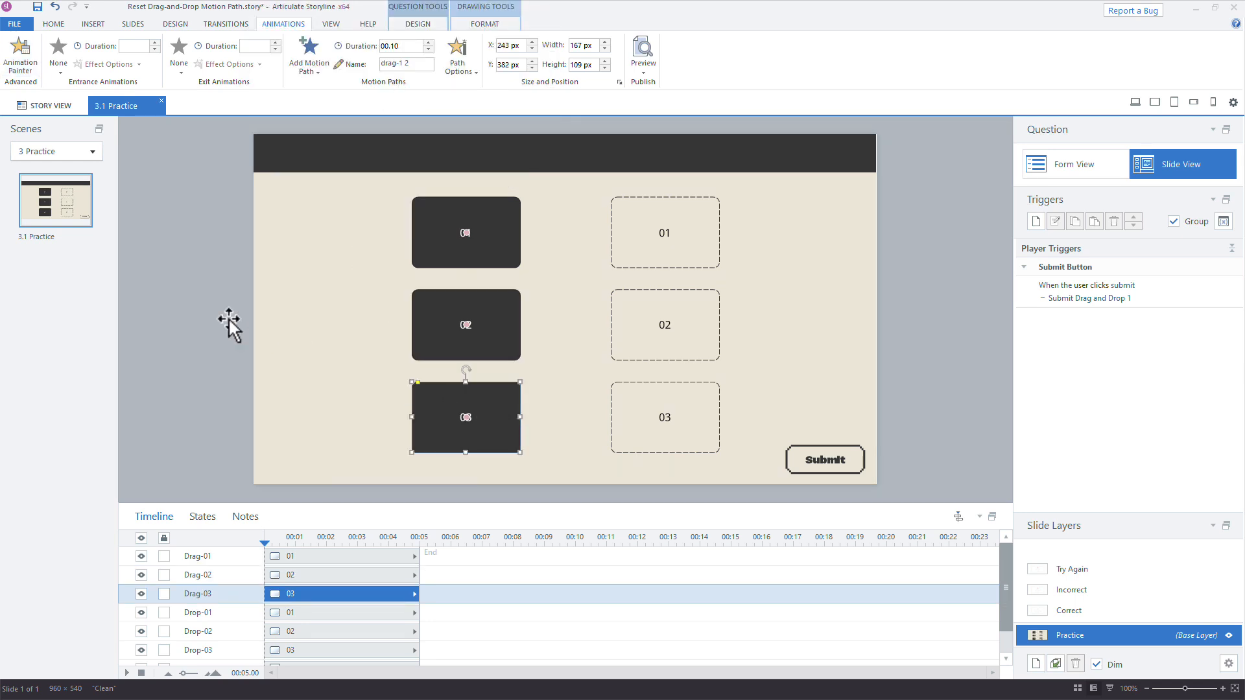
Rename the motion path of Drag-02 as drag-2 and that of Drag-03 as drag-3, and deselect.
left_click(467, 326)
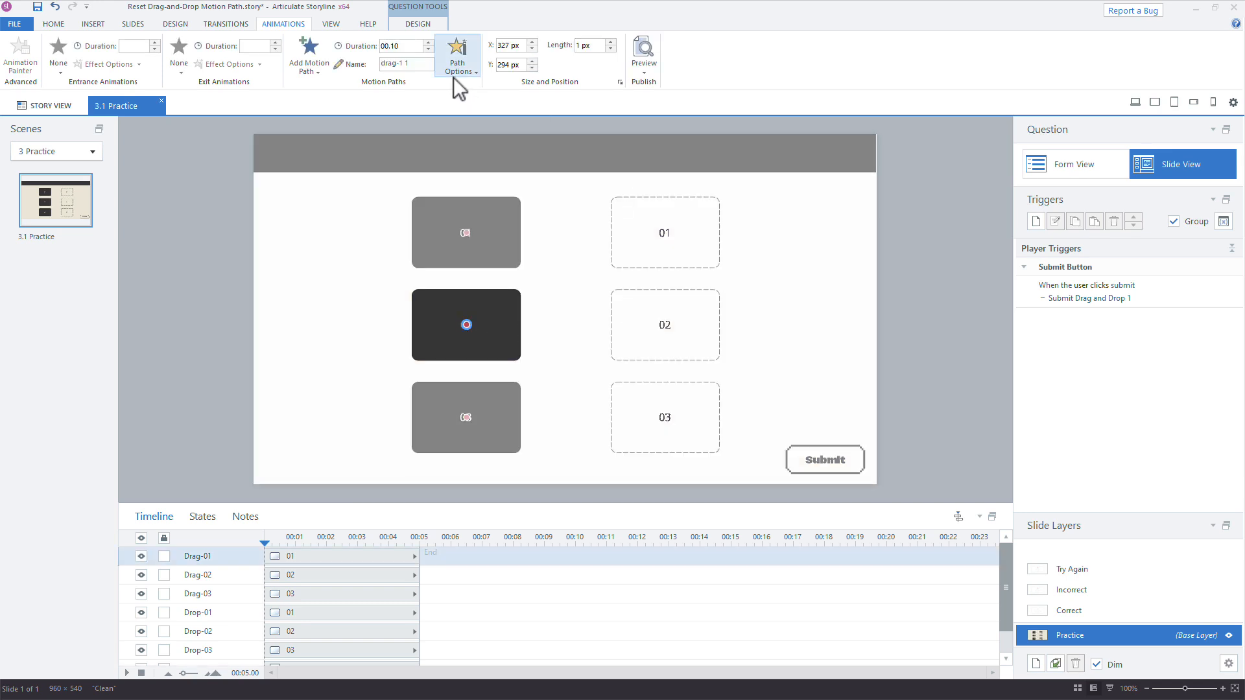
key("BackSpace")
type("2")
key("Tab")
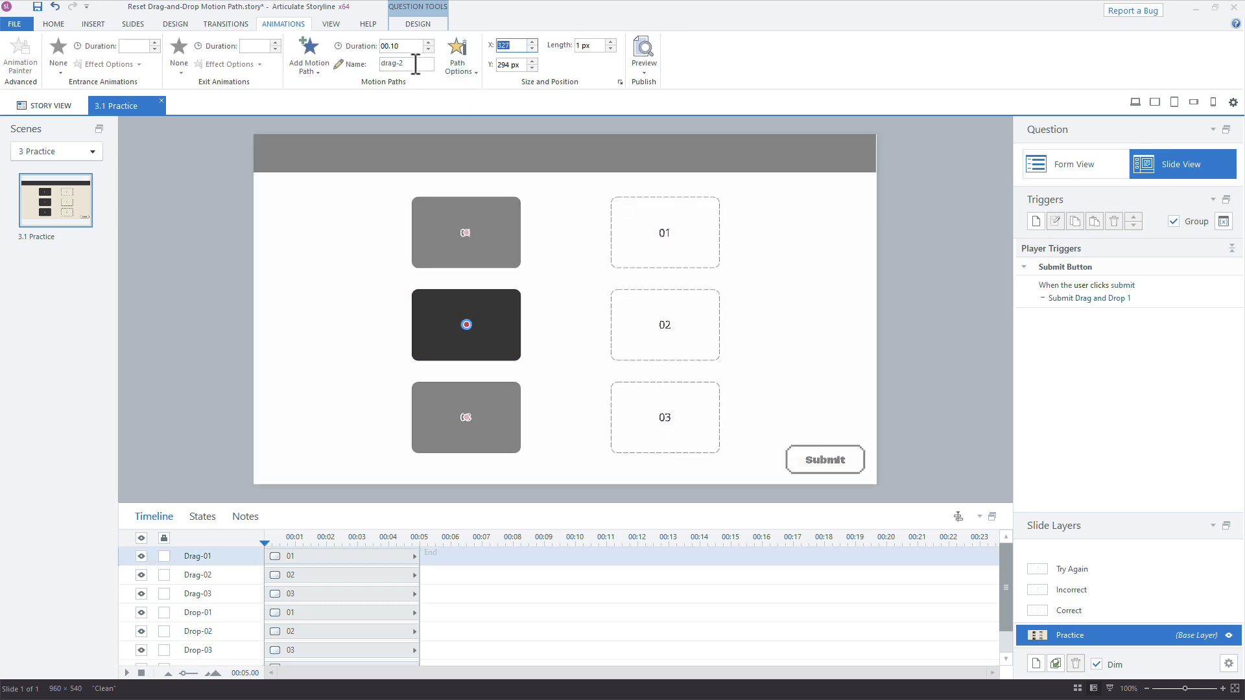
left_click(466, 419)
left_click(419, 66)
type("2")
key("BackSpace")
type("3")
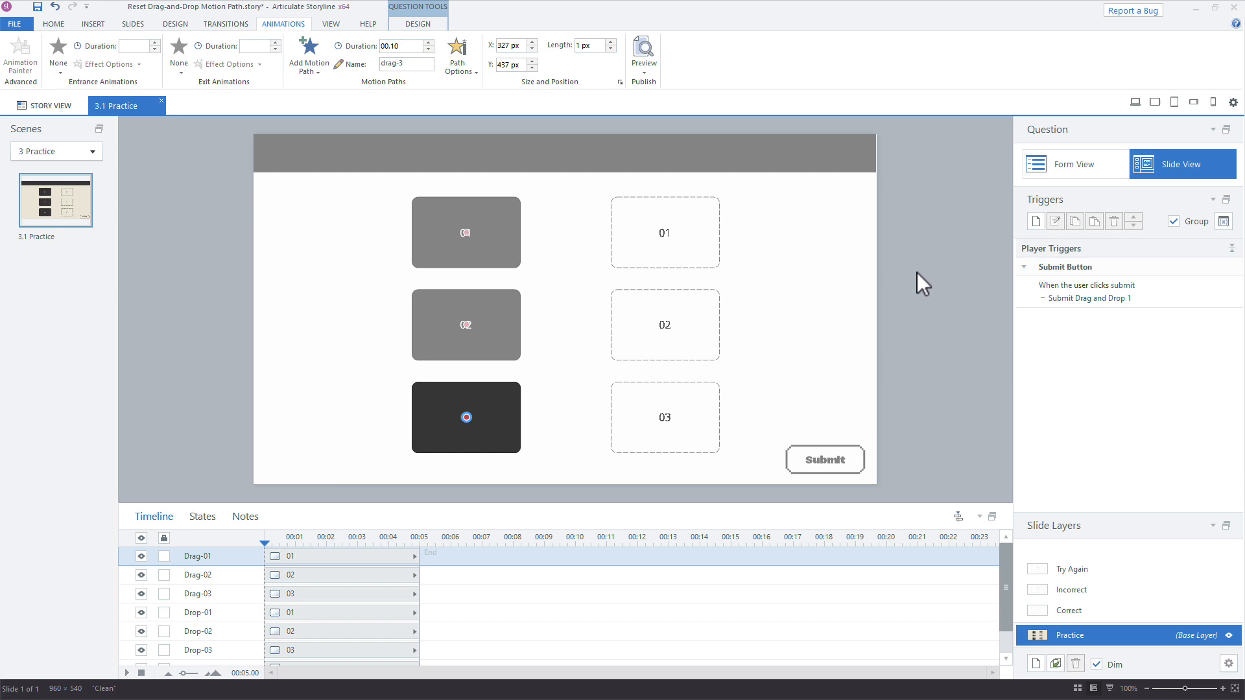
left_click(917, 273)
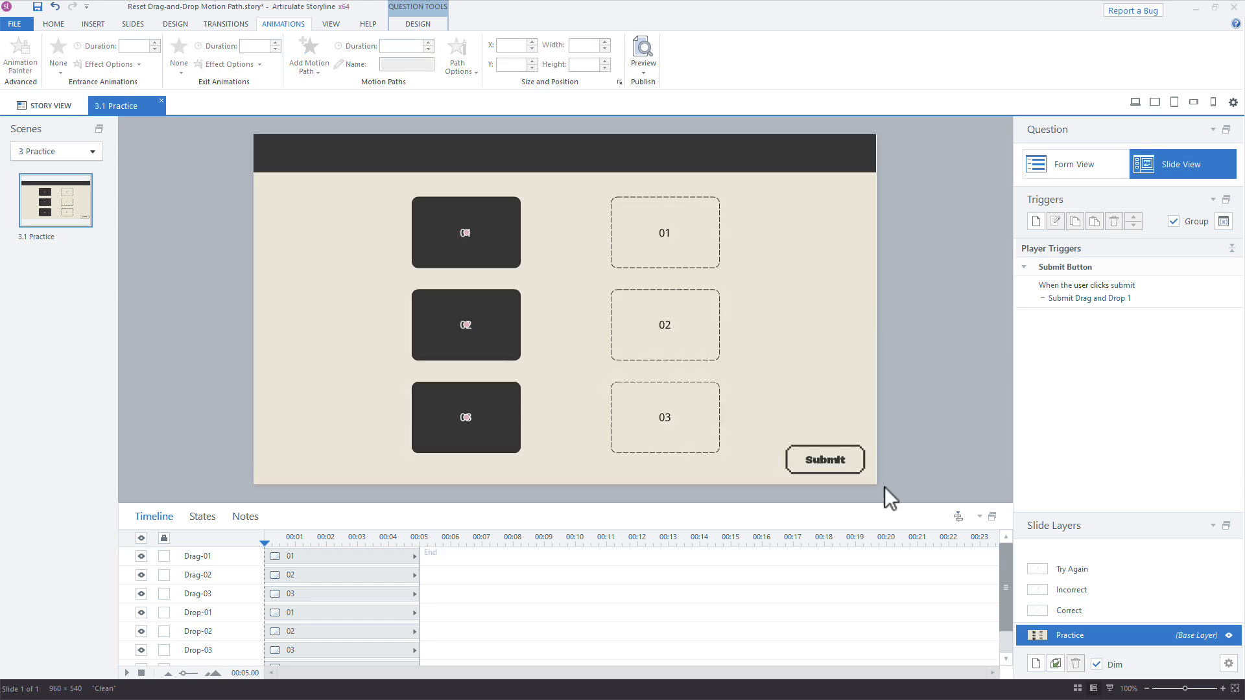
On the Try Again layer, place the Drag-01 move trigger above the hide-layer trigger and paste two copies of it.
left_click(1103, 567)
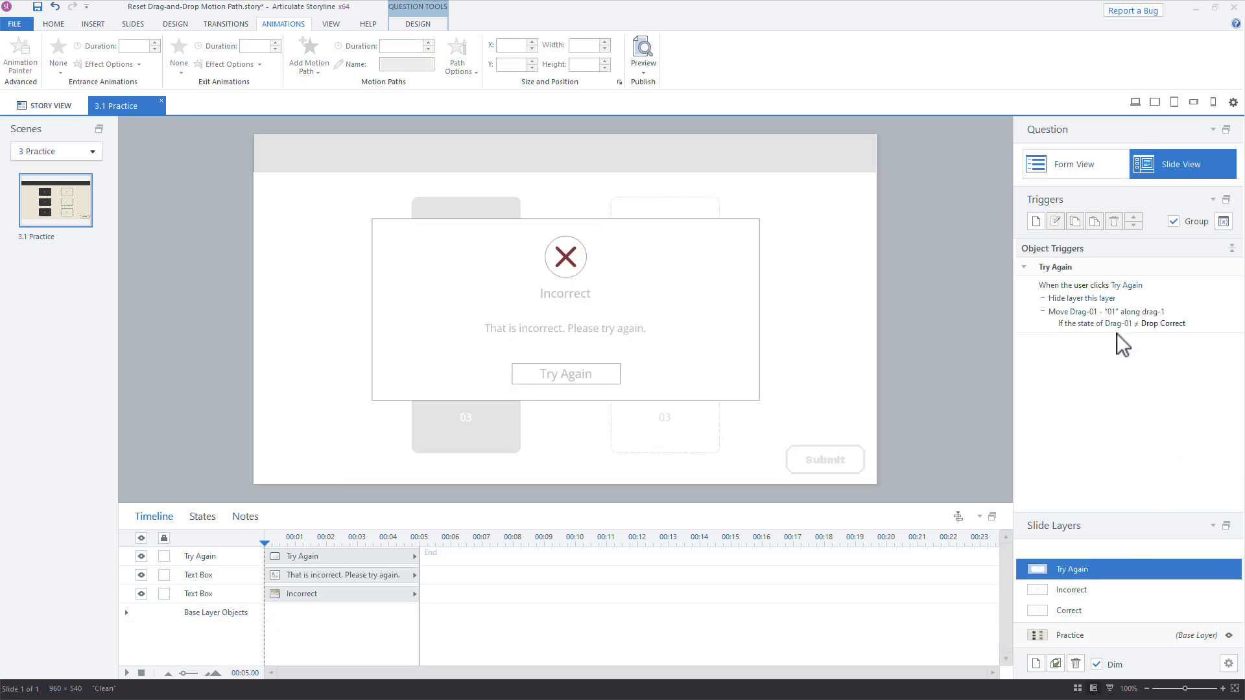
left_click(1190, 311)
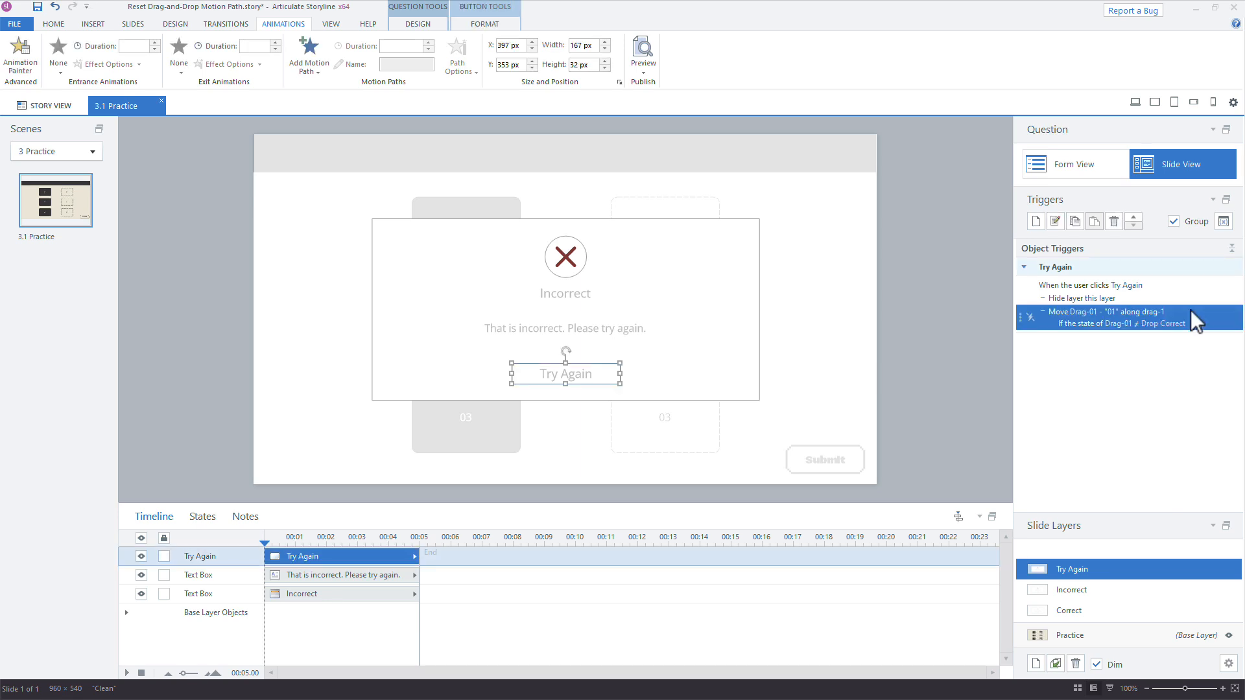
left_click_drag(1190, 325, 1199, 299)
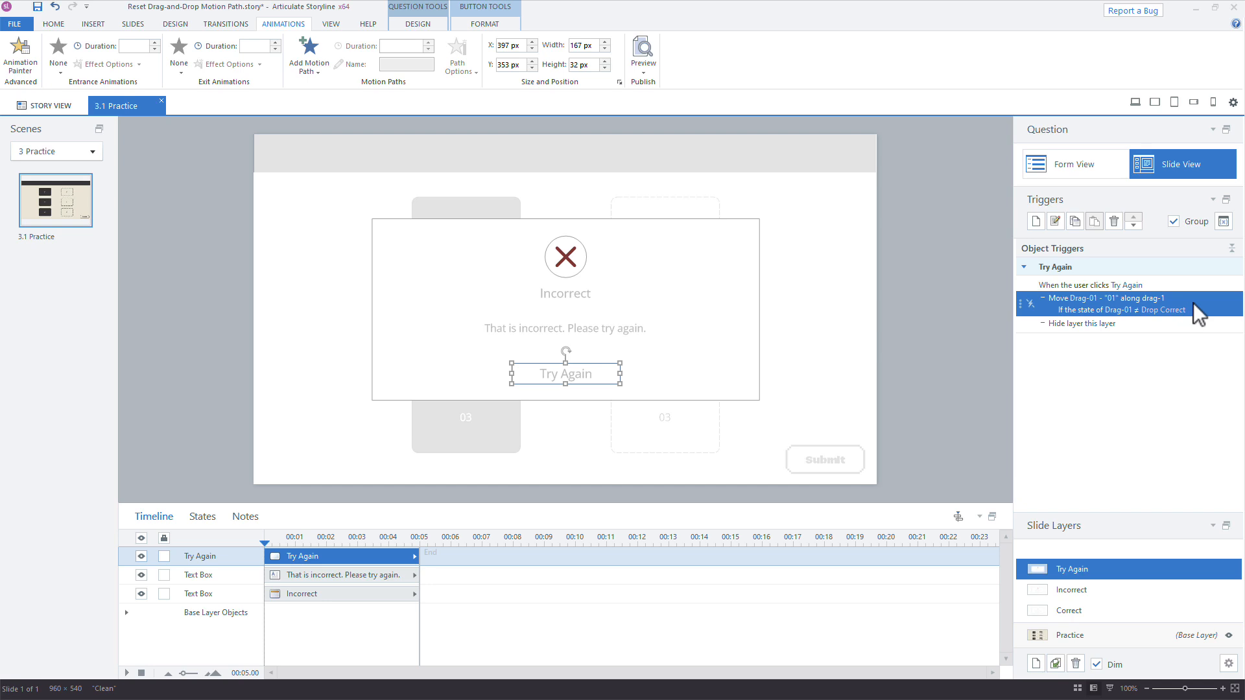
left_click(1080, 224)
left_click(1092, 224)
left_click(1092, 224)
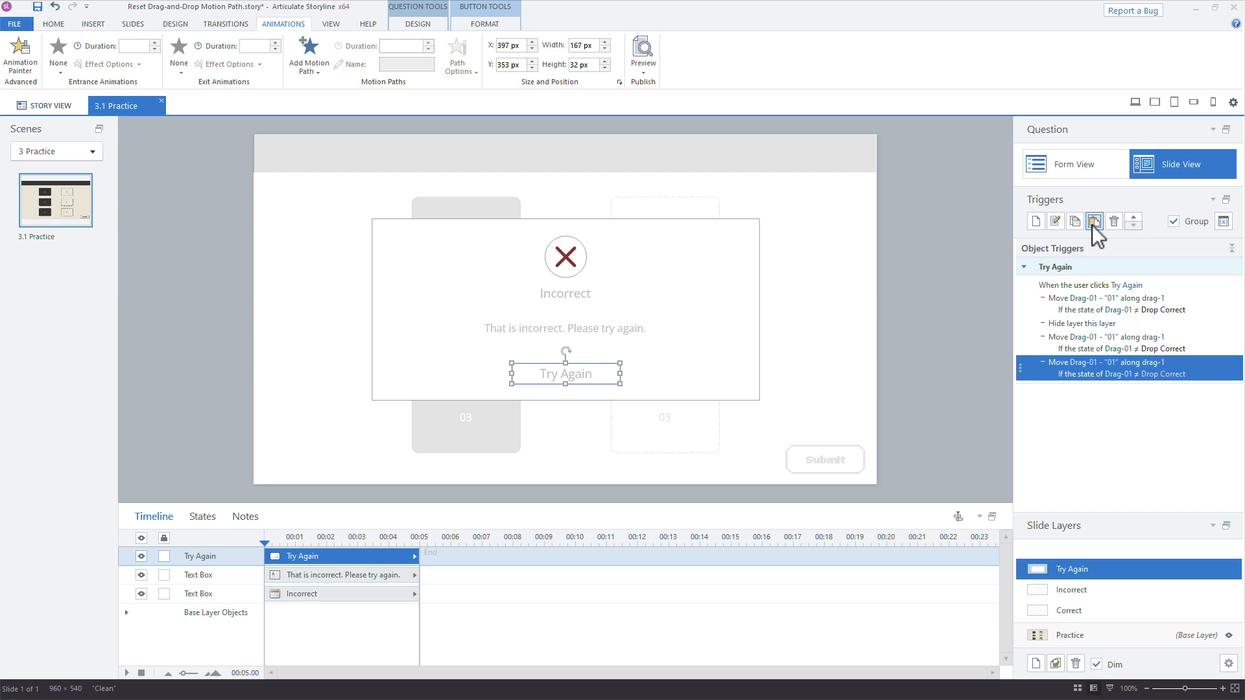
Set the first copied trigger to move Drag-02 along drag-2 if the state of Drag-02 is not Drop Correct.
left_click(1094, 340)
left_click(1103, 347)
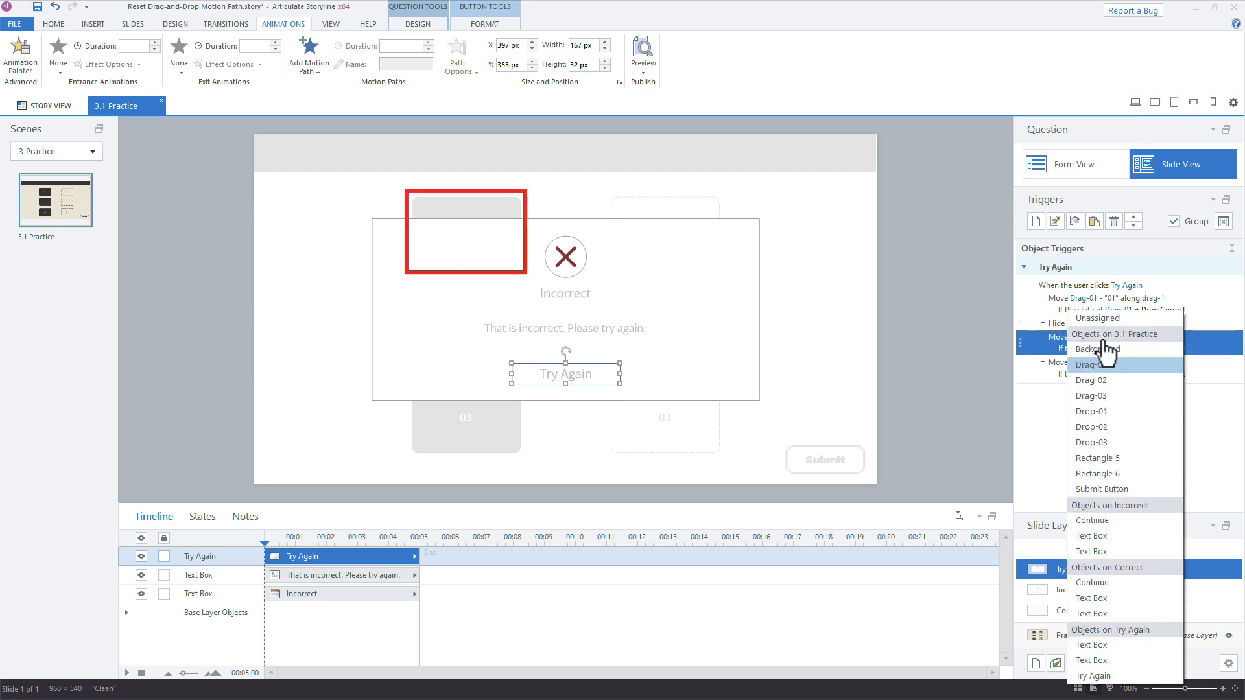
left_click(1114, 384)
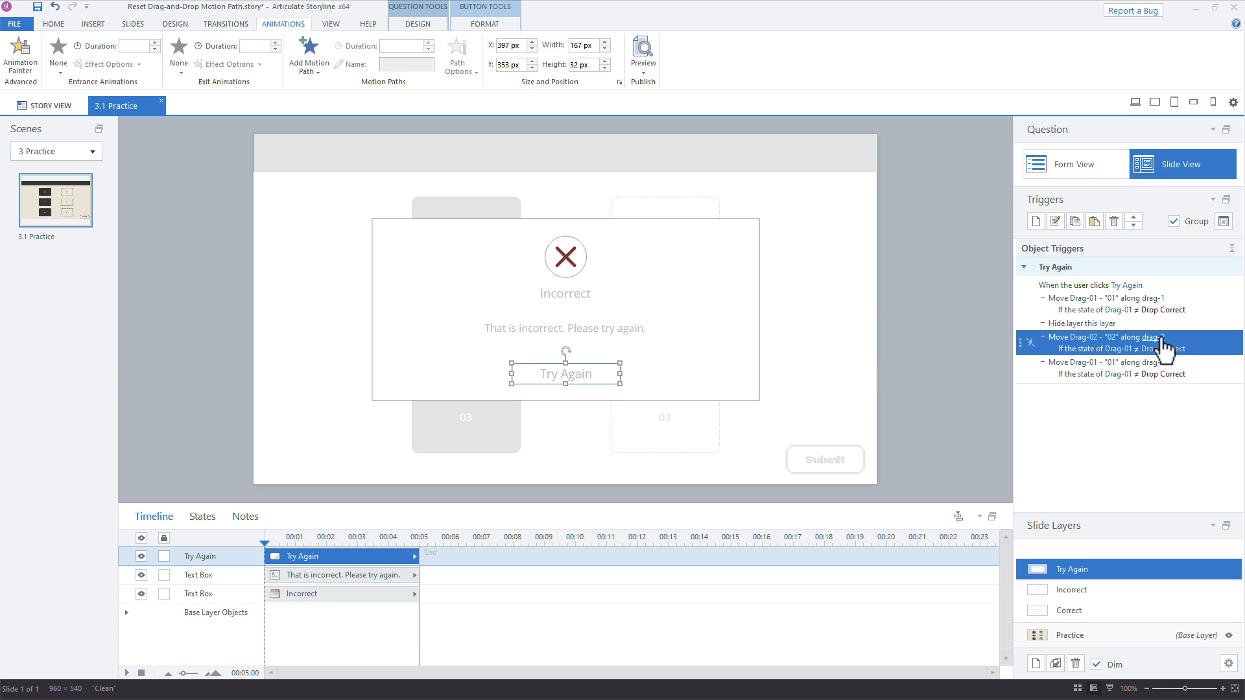
left_click(1117, 349)
left_click(1139, 397)
Set the second copied trigger to Drag-03 along drag-3 with its condition on Drag-03, and put the hide-layer trigger last.
left_click(1086, 363)
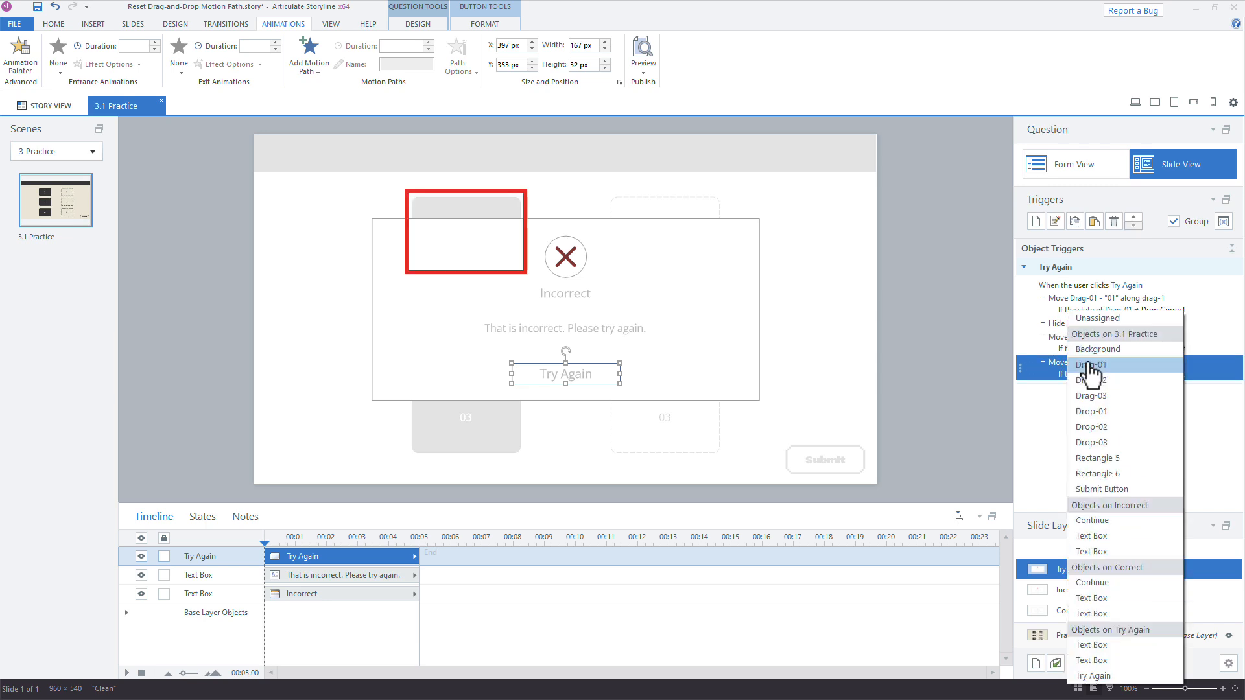
left_click(1118, 397)
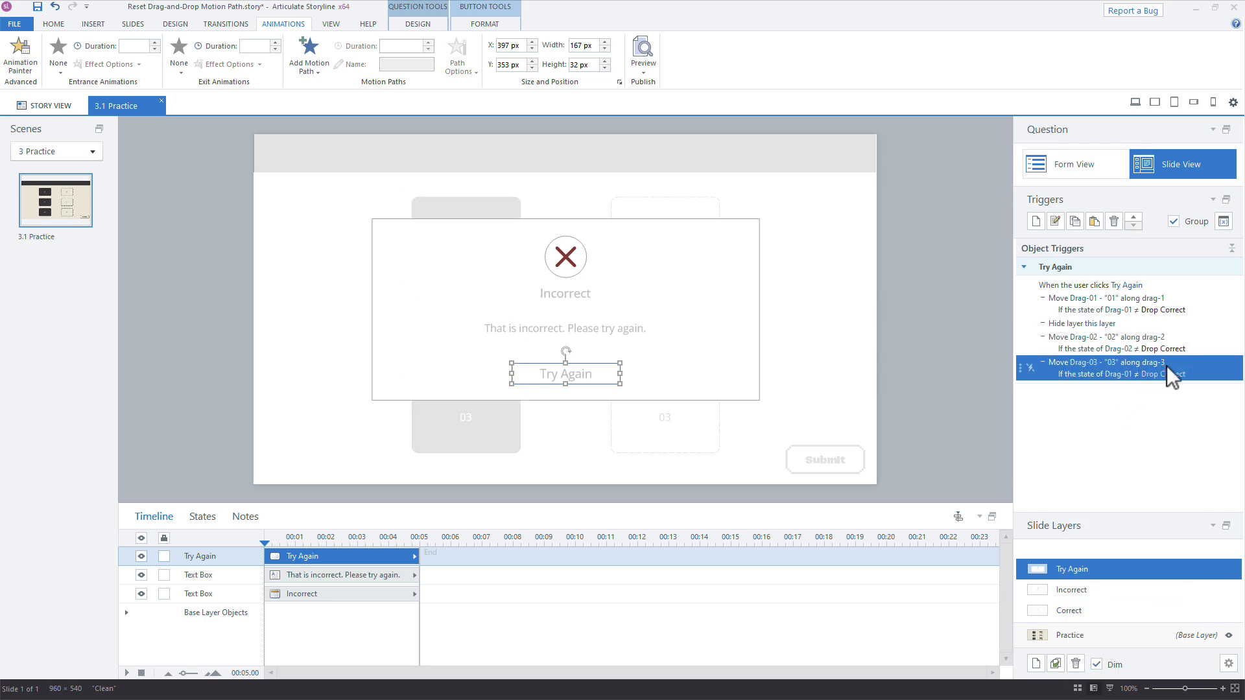
left_click(1119, 376)
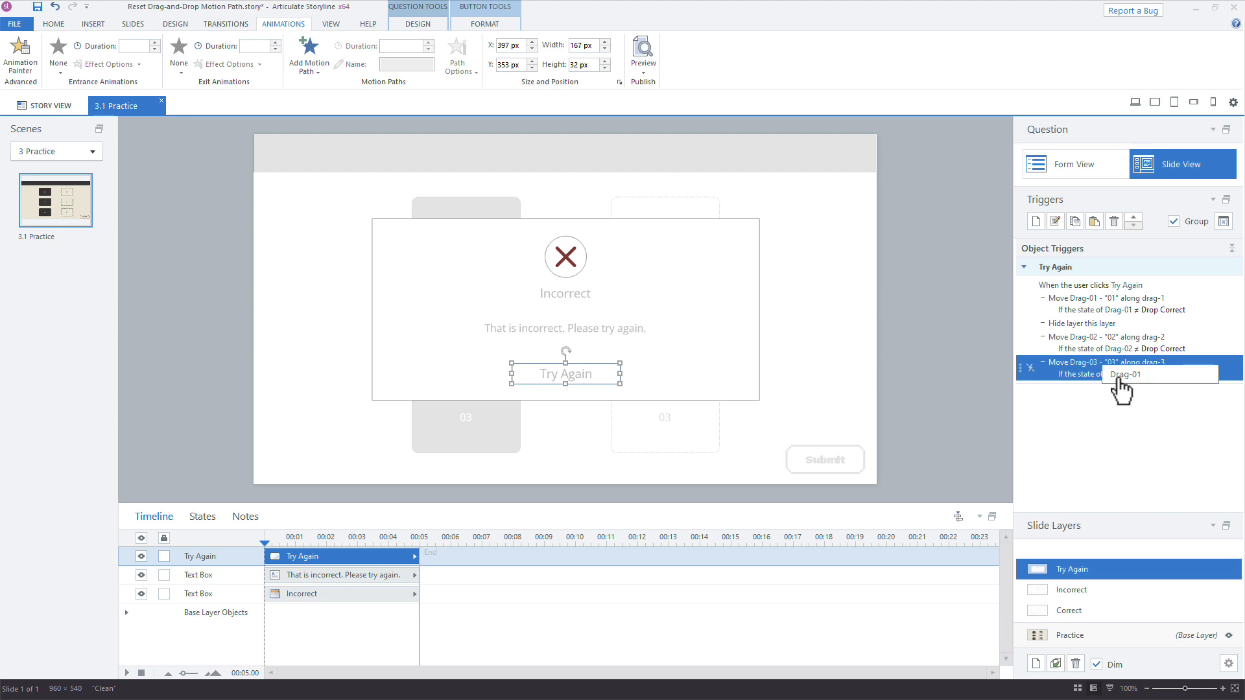
left_click(1132, 439)
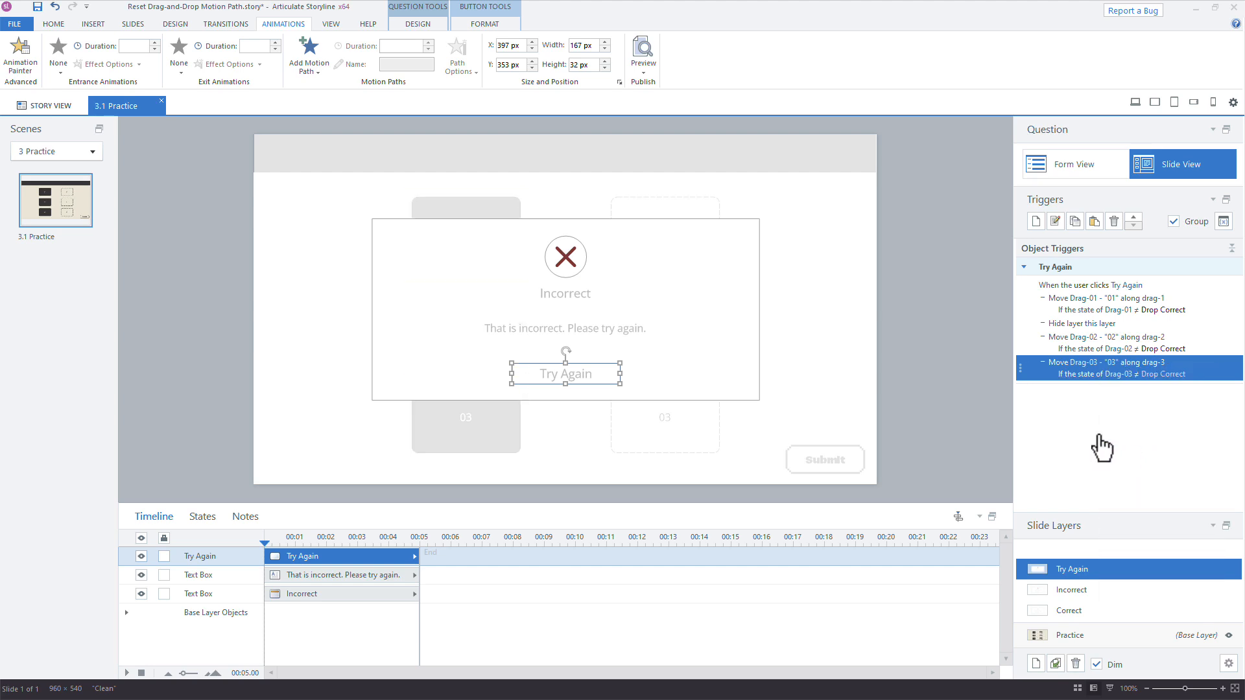
left_click(1125, 327)
left_click_drag(1123, 372, 1122, 383)
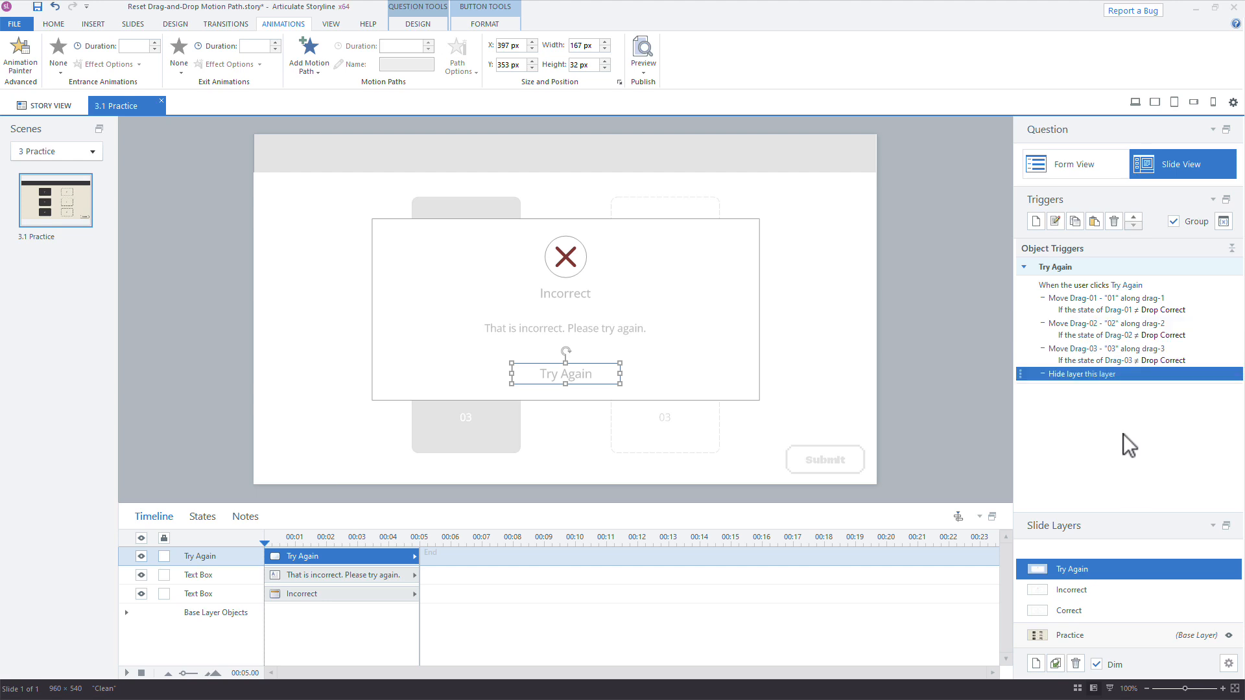
Preview the Practice base layer, submit tile 01 matched with 02 and 03 swapped, and try again.
left_click(1095, 638)
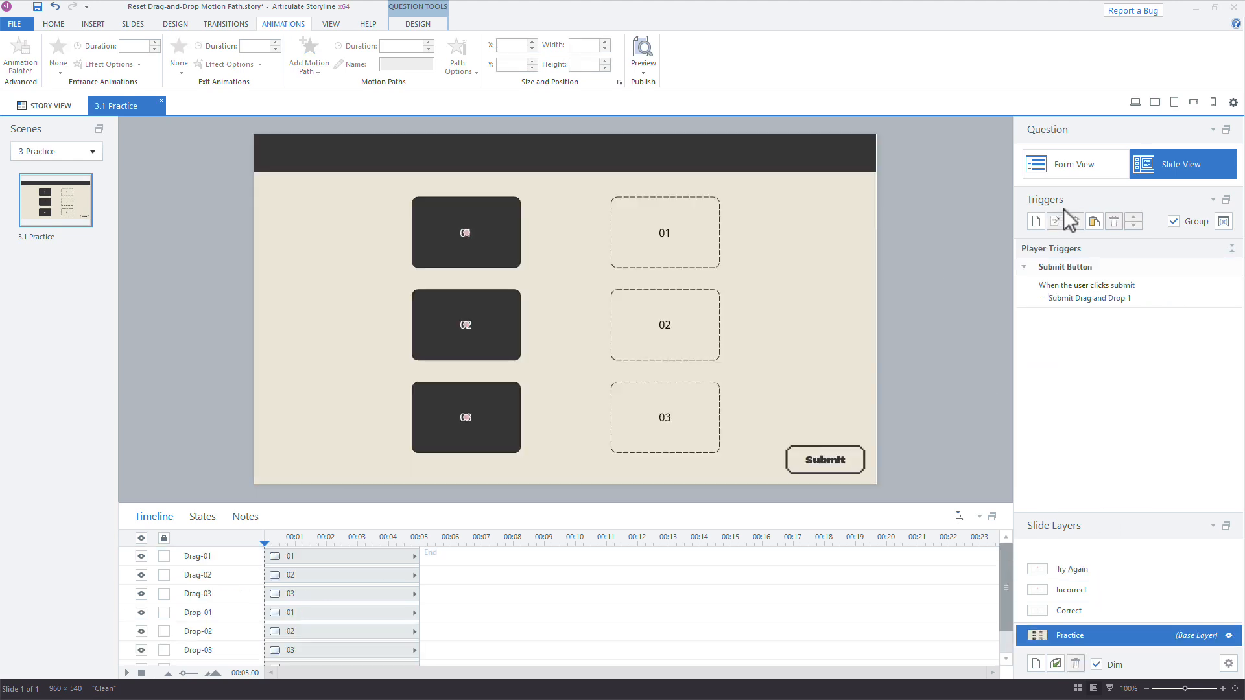
left_click(1135, 104)
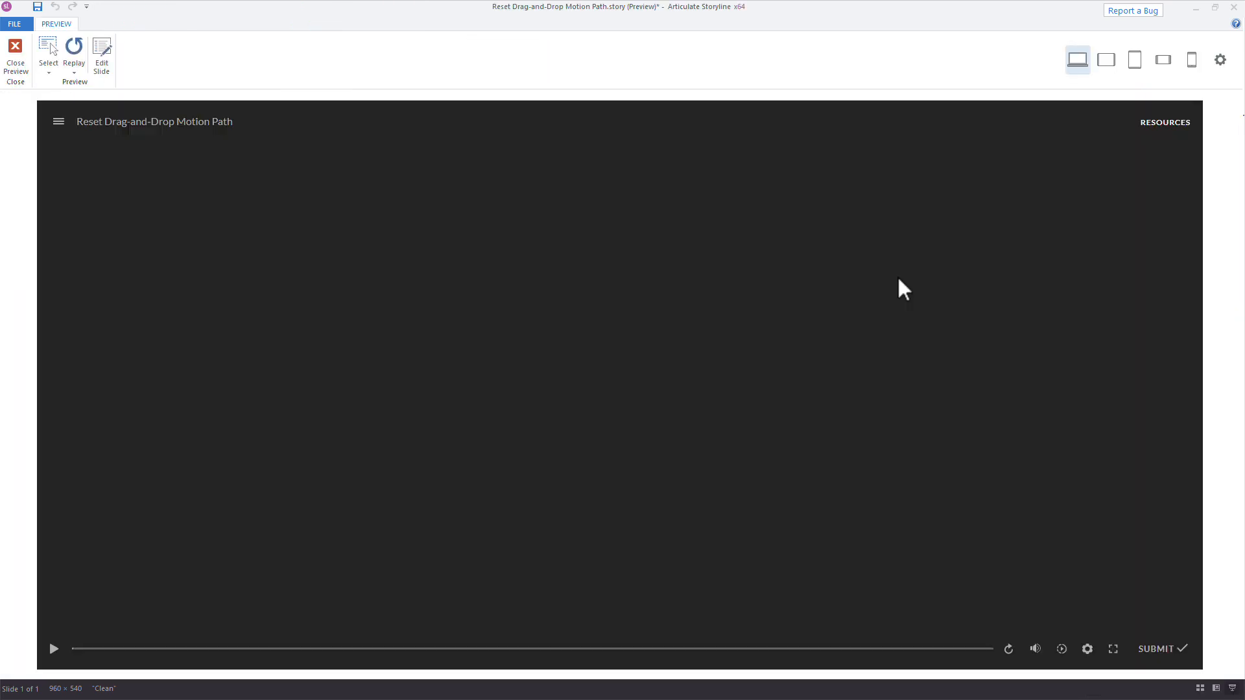
left_click_drag(451, 288, 729, 293)
left_click_drag(499, 415, 778, 535)
left_click_drag(523, 553, 773, 434)
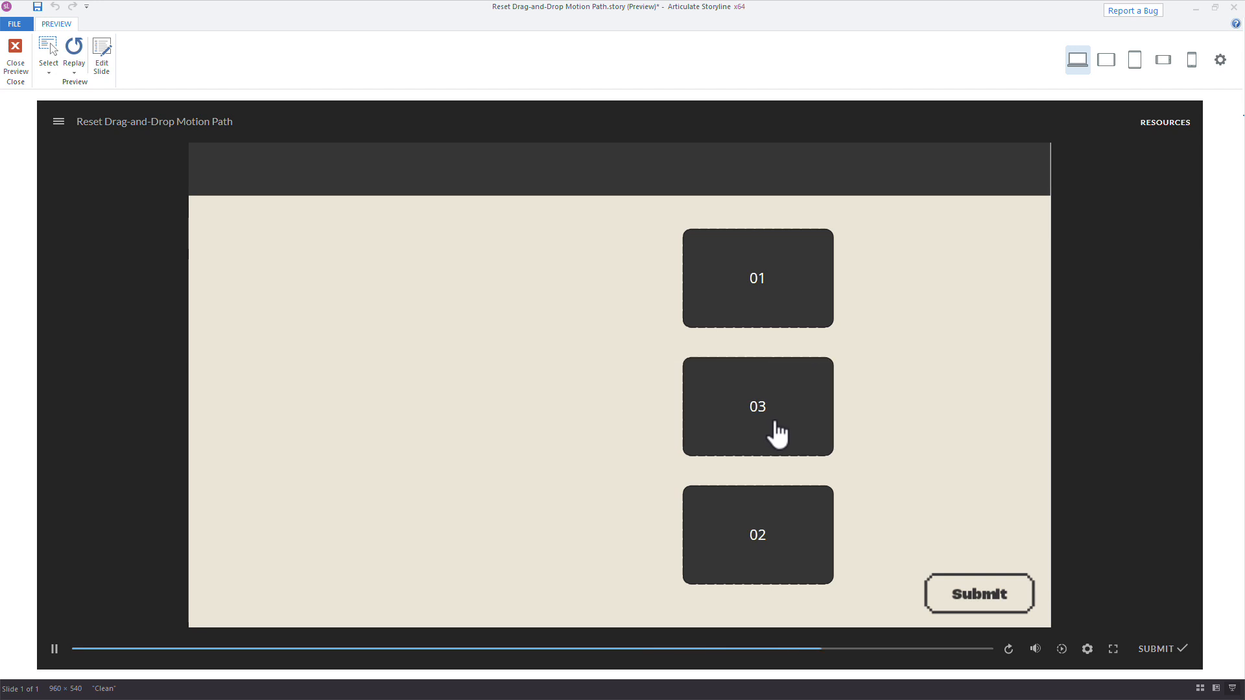
left_click(1158, 649)
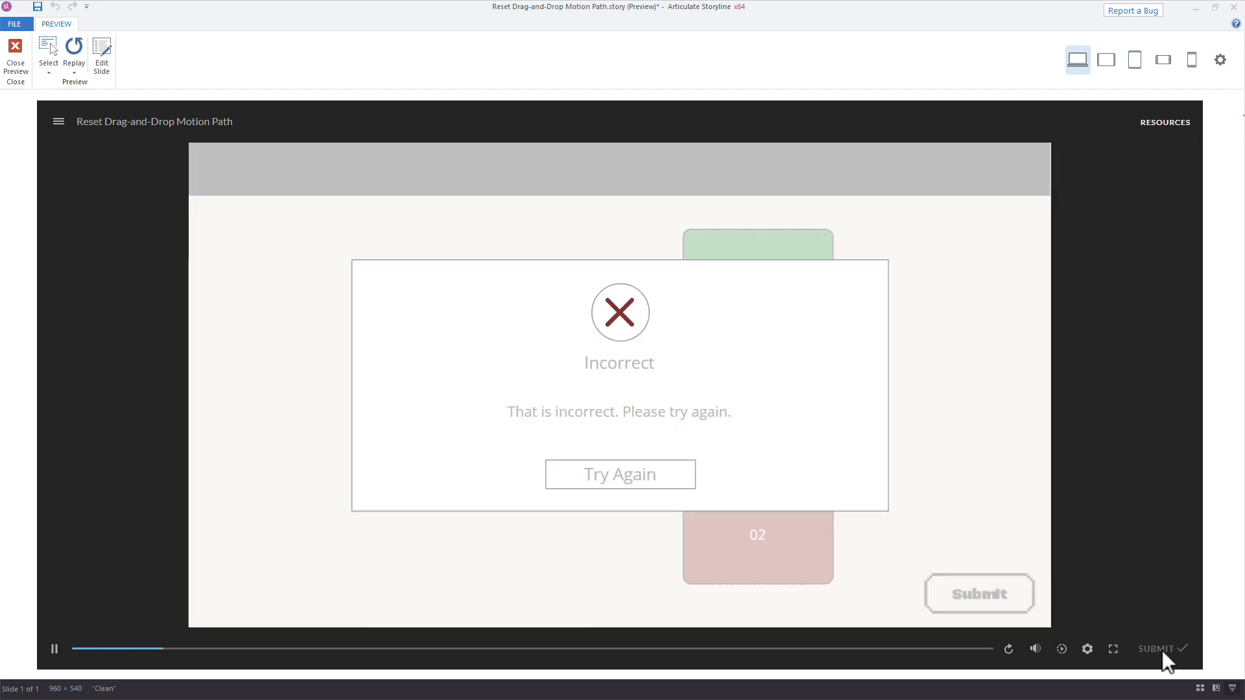
left_click(584, 483)
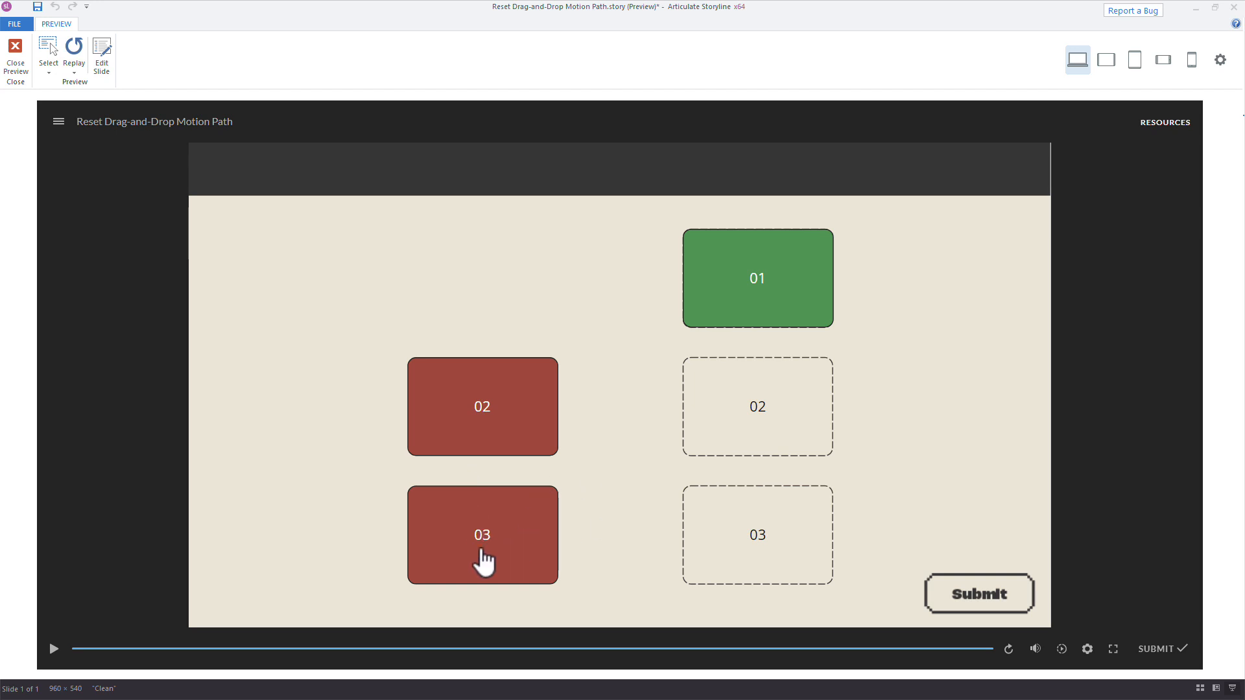
Swap tiles 02 and 03 on the drop targets again, submit, continue past the feedback, and close the preview.
left_click_drag(513, 422, 709, 545)
left_click_drag(519, 549, 785, 425)
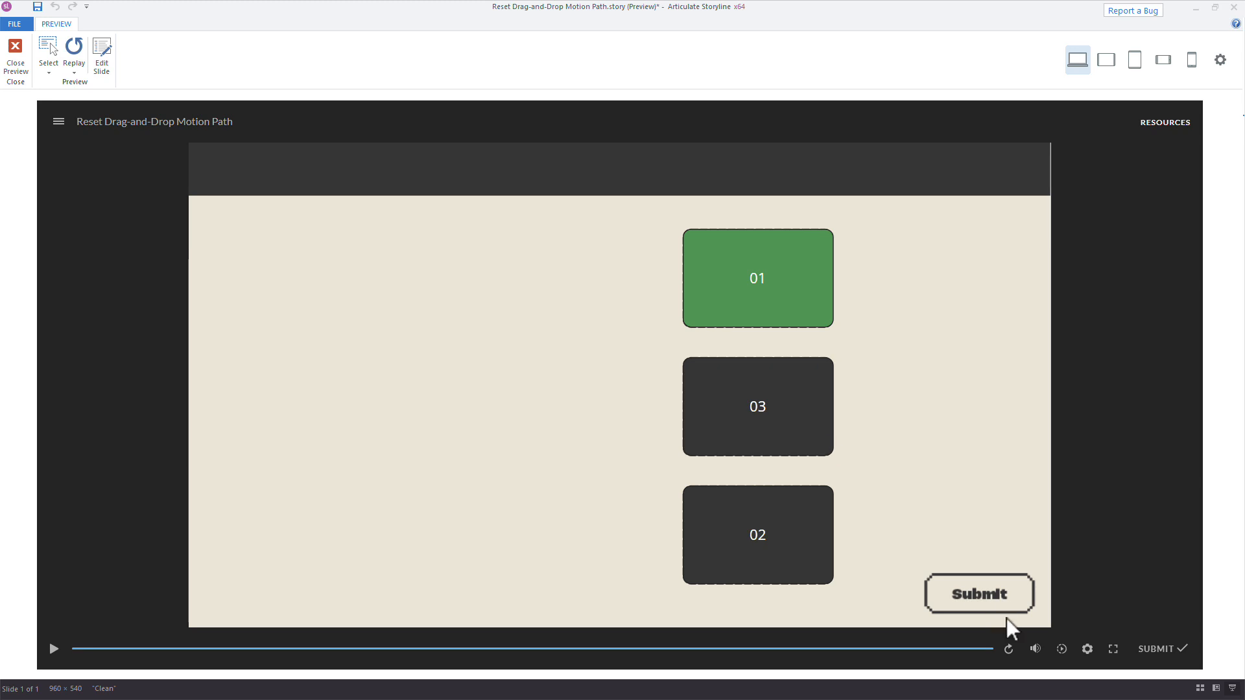
left_click(1155, 648)
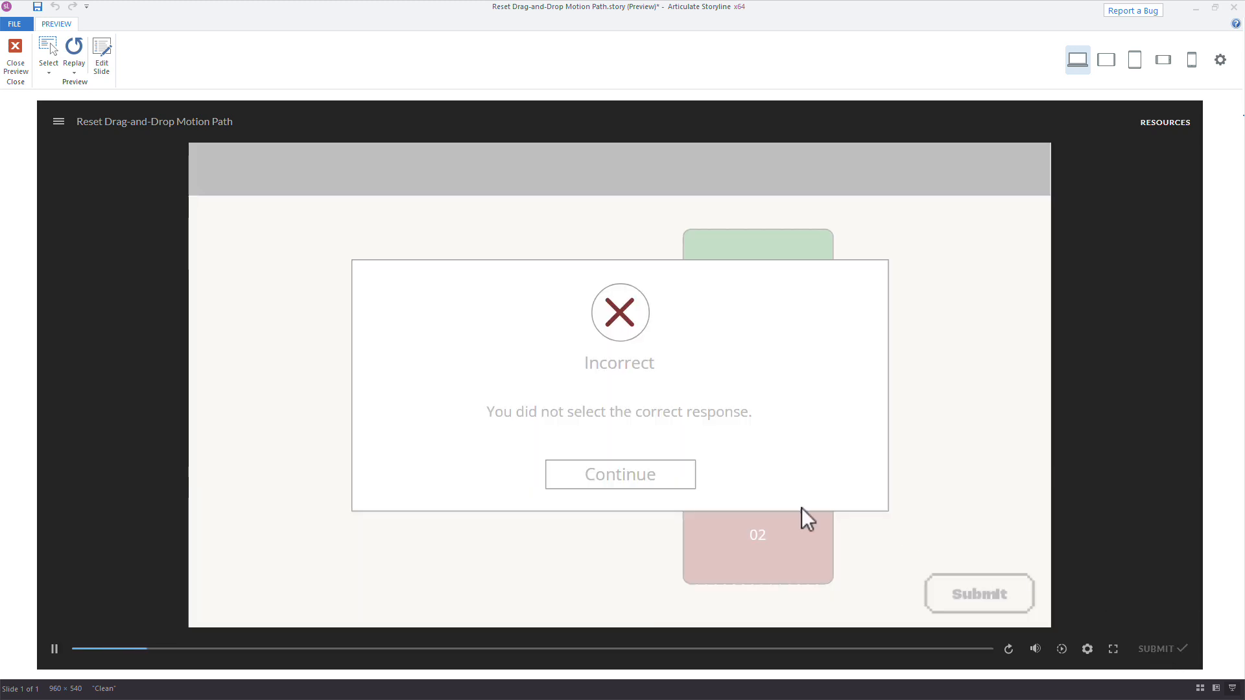
left_click(618, 477)
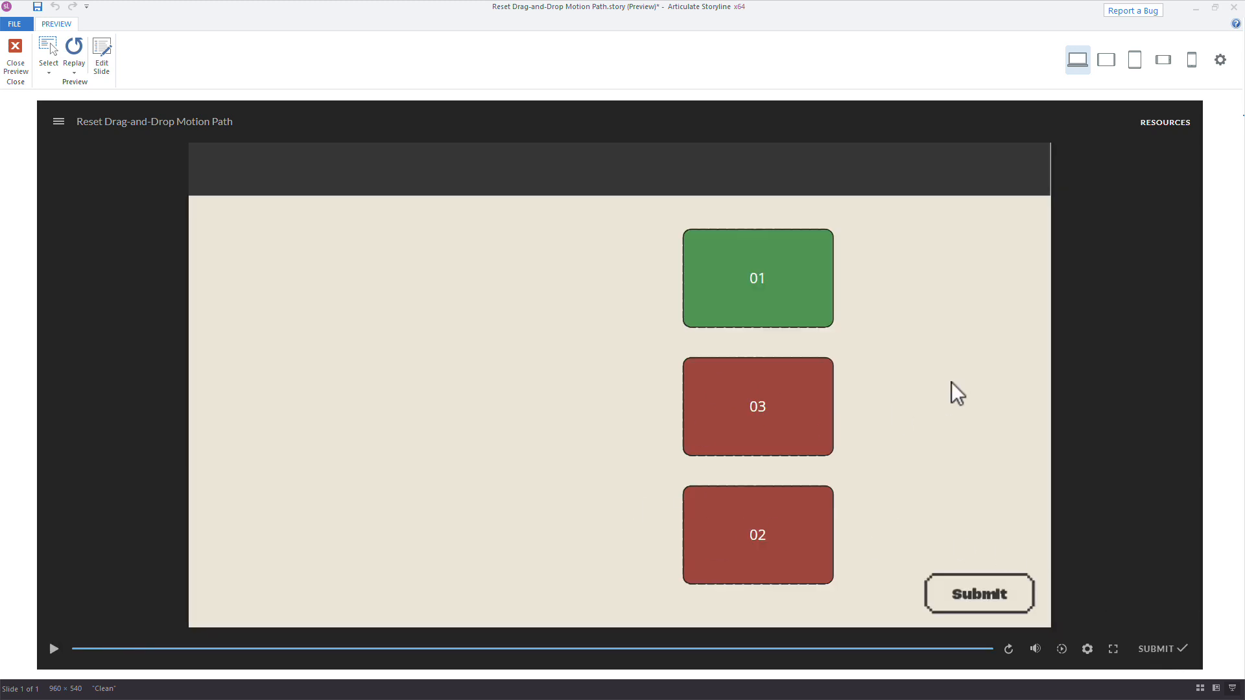
key("Escape")
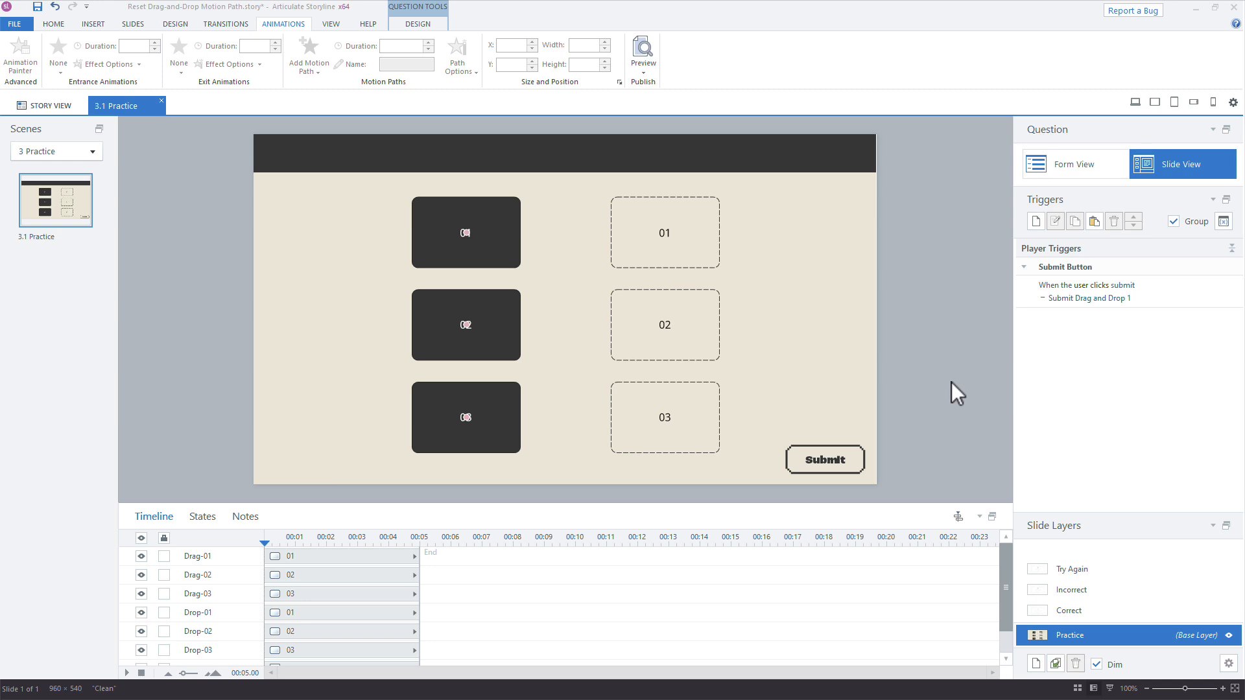
left_click(828, 467)
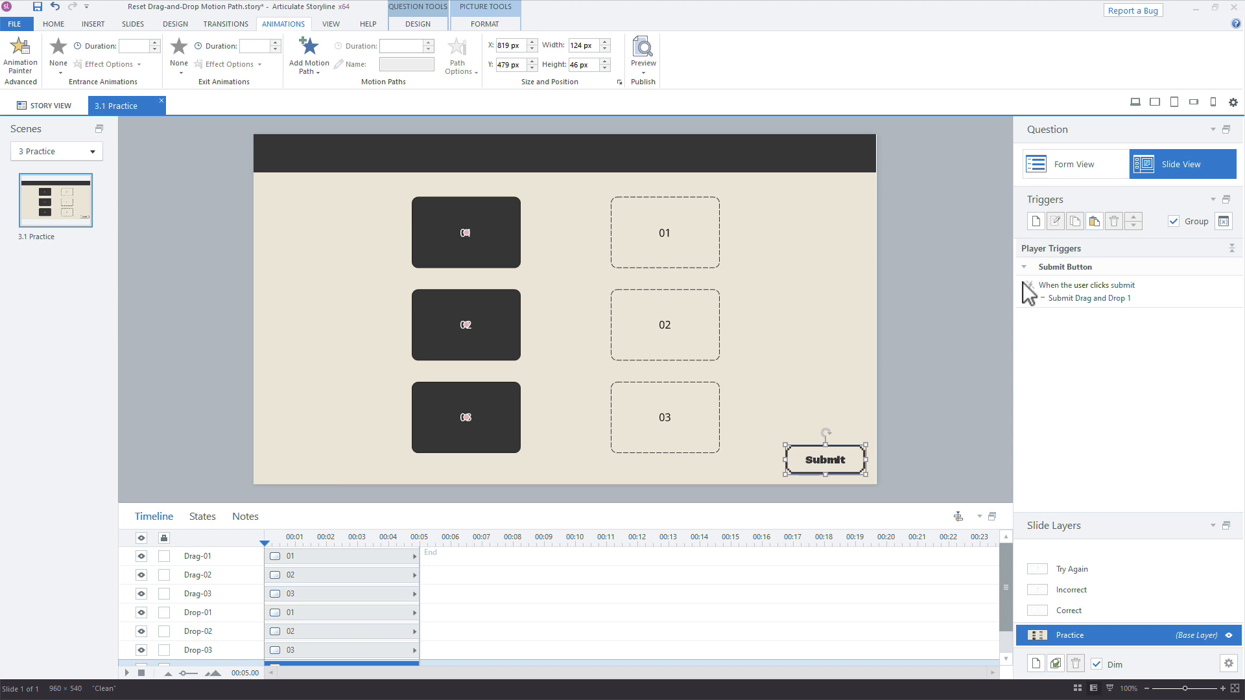
double_click(1173, 292)
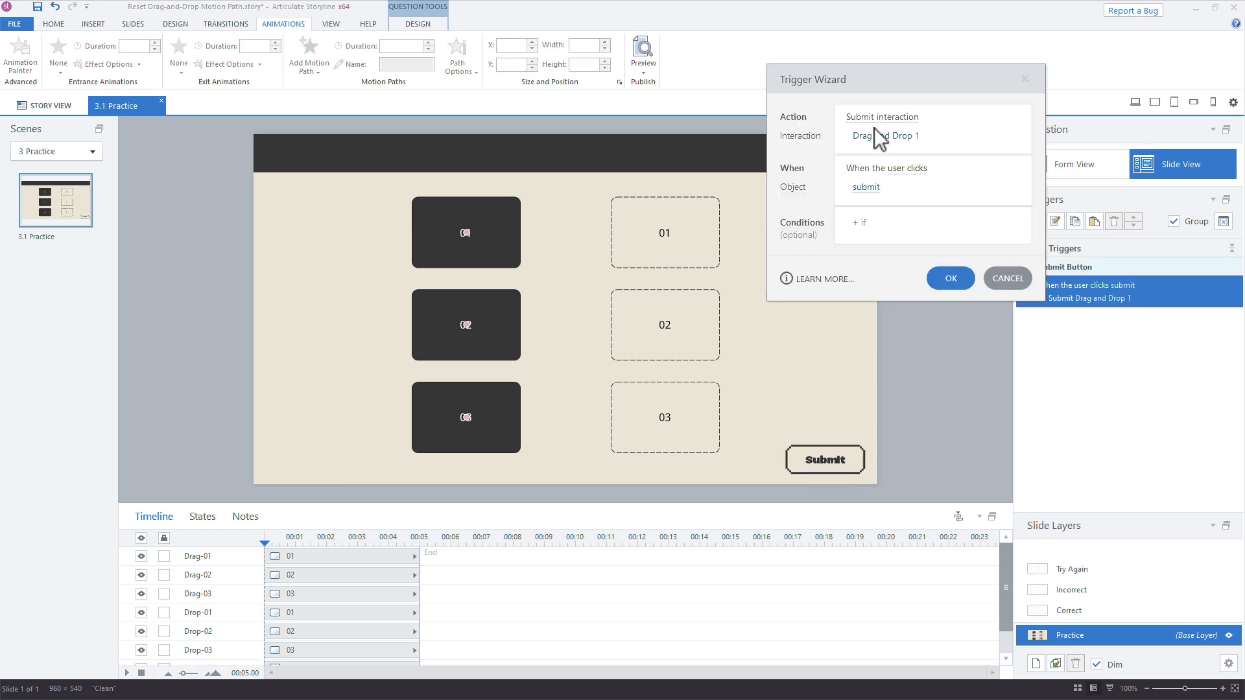
left_click(873, 185)
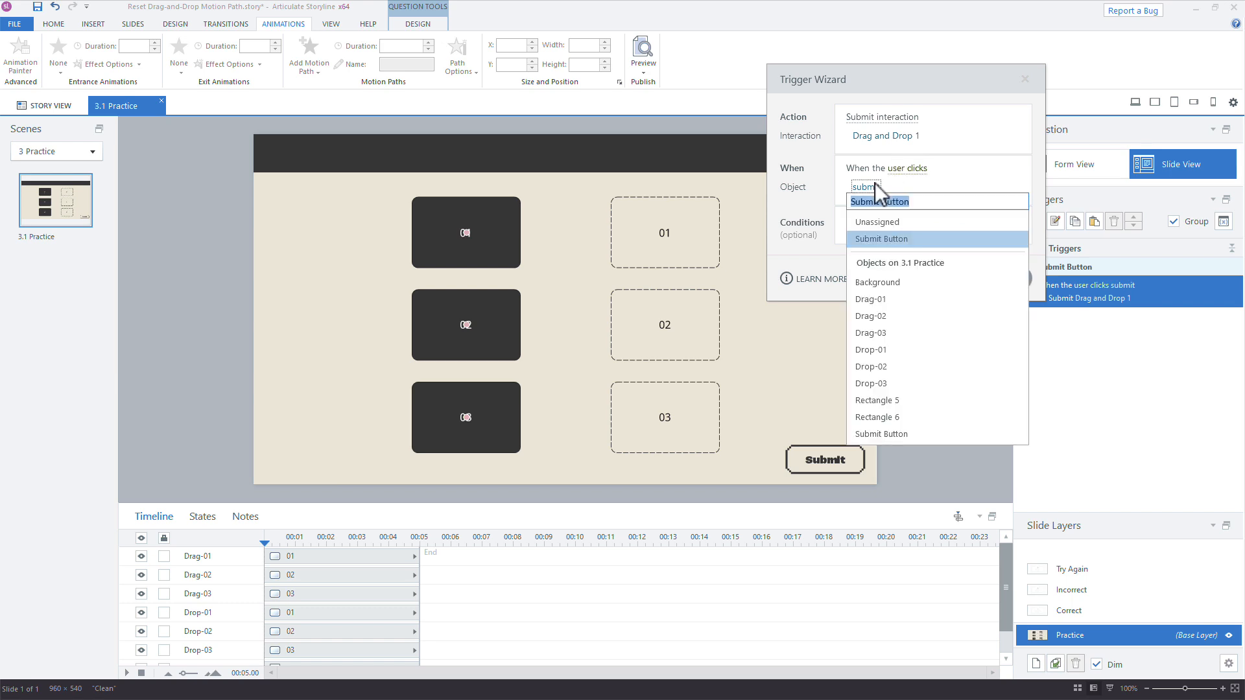
left_click(885, 433)
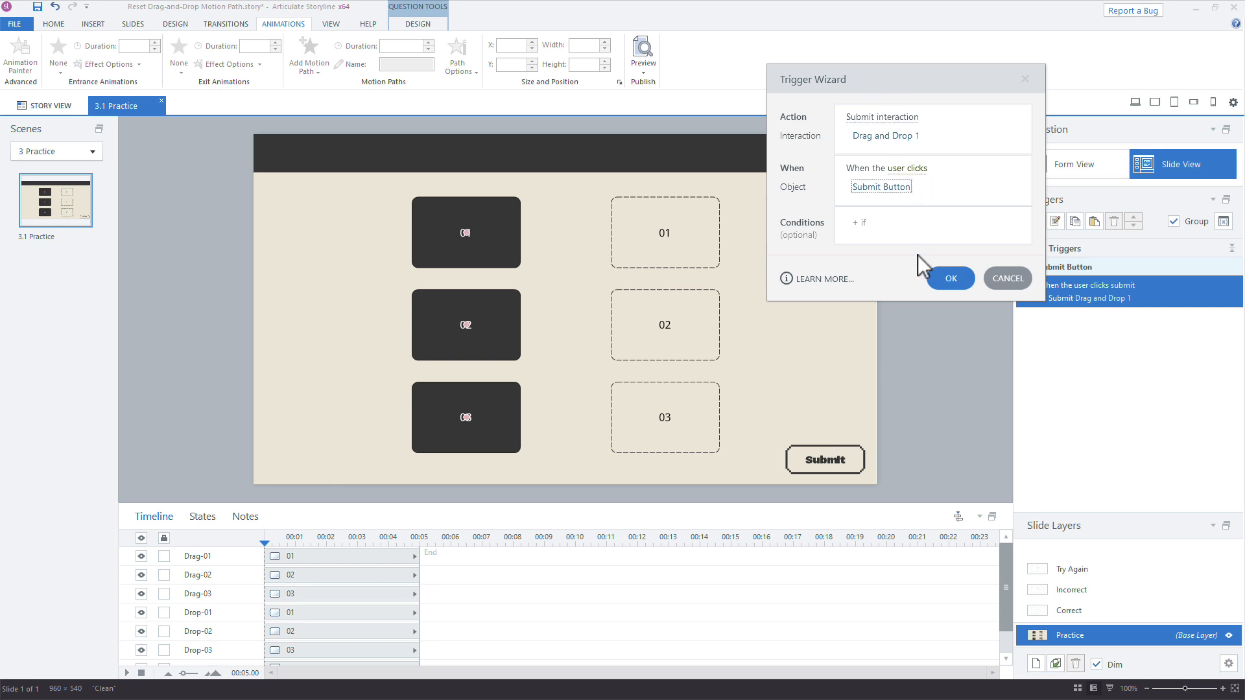
left_click(1009, 279)
left_click(1035, 220)
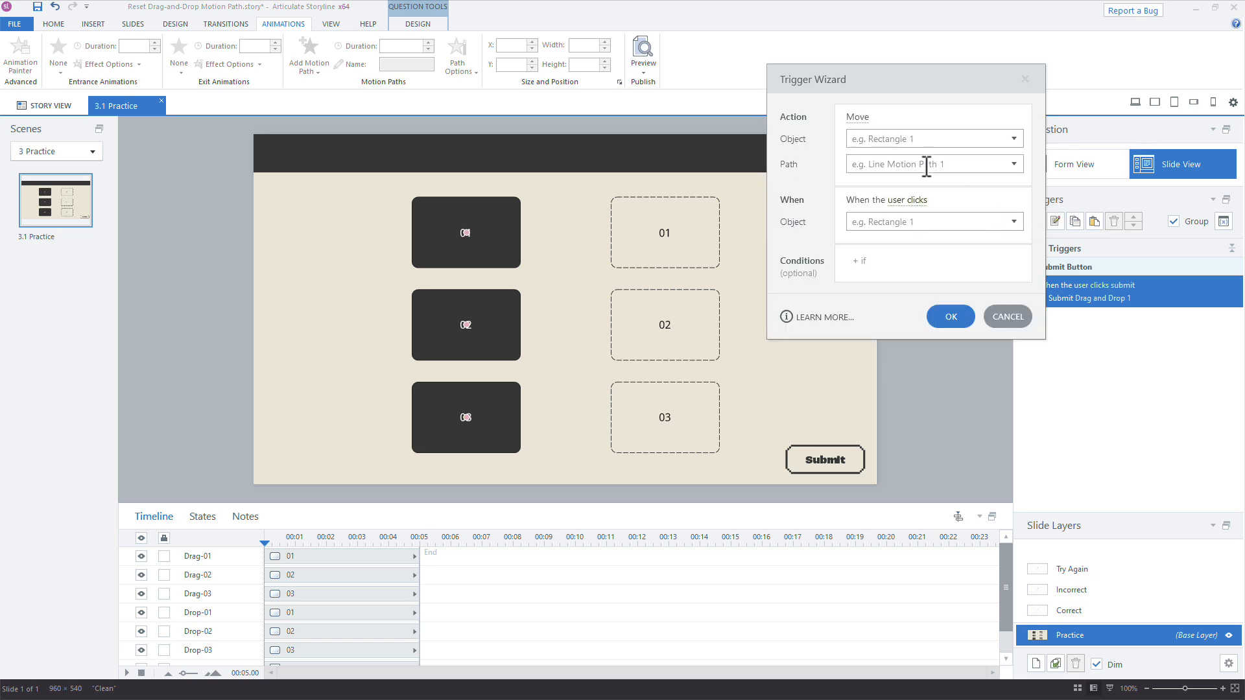
left_click(857, 118)
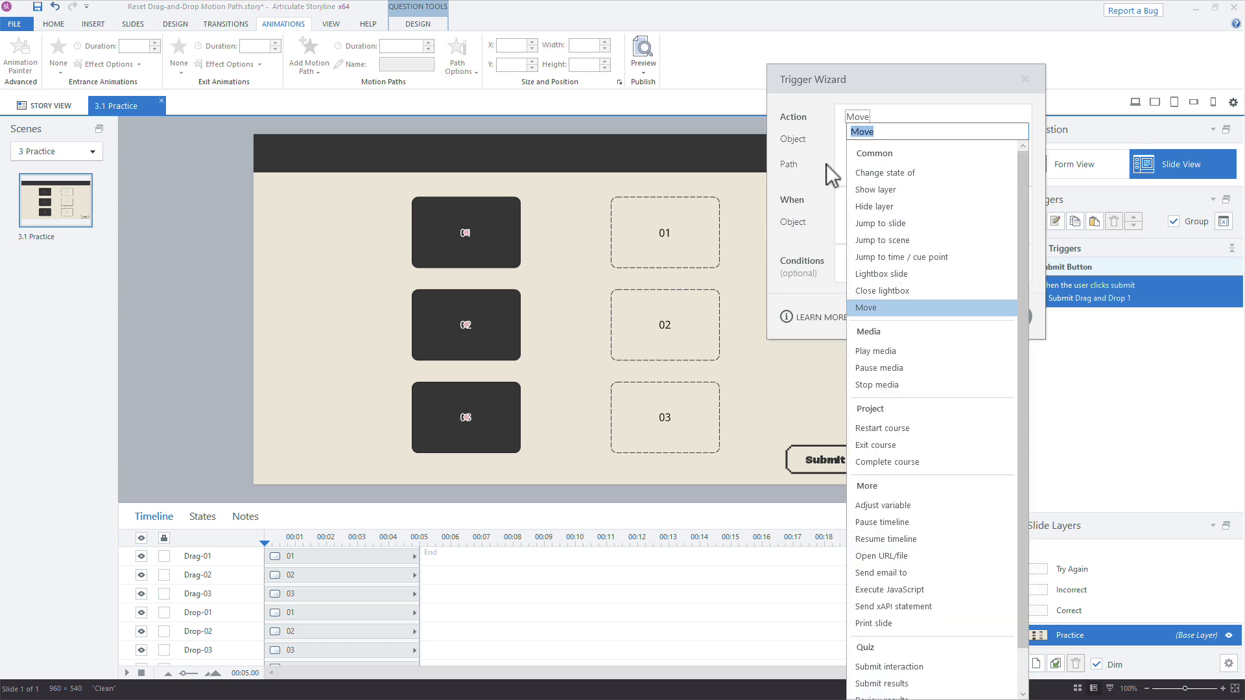
scroll(920, 613, "down", 1)
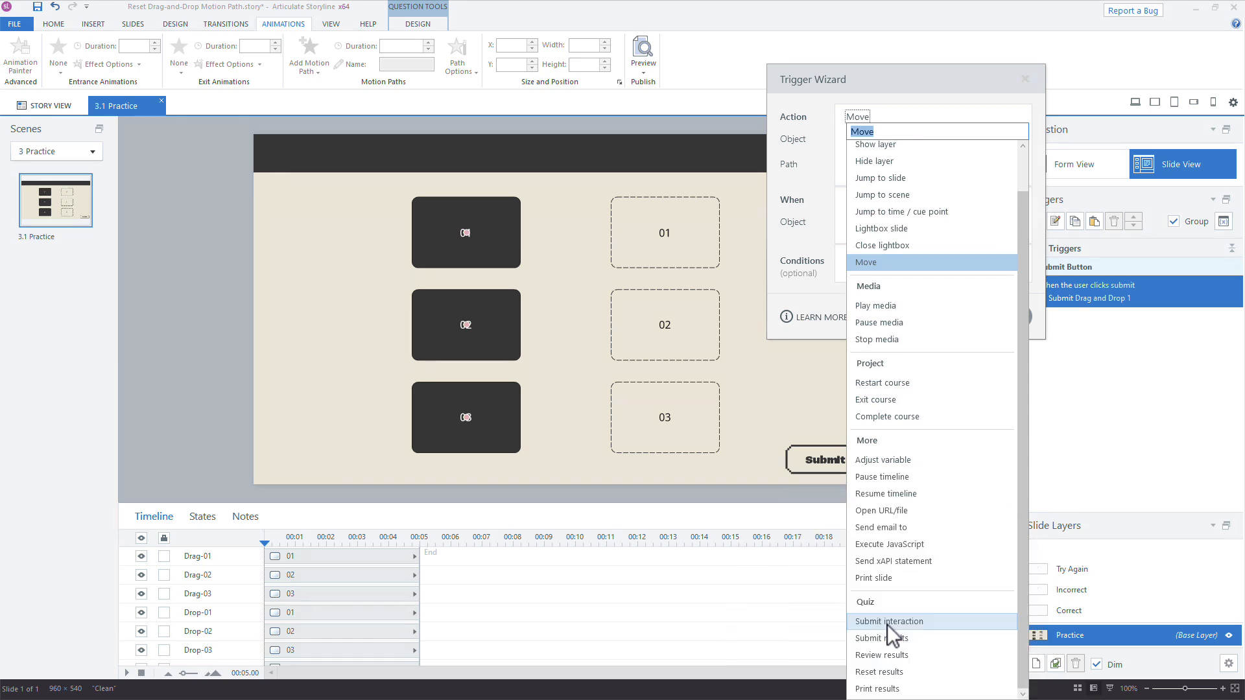
left_click(976, 131)
left_click(1006, 321)
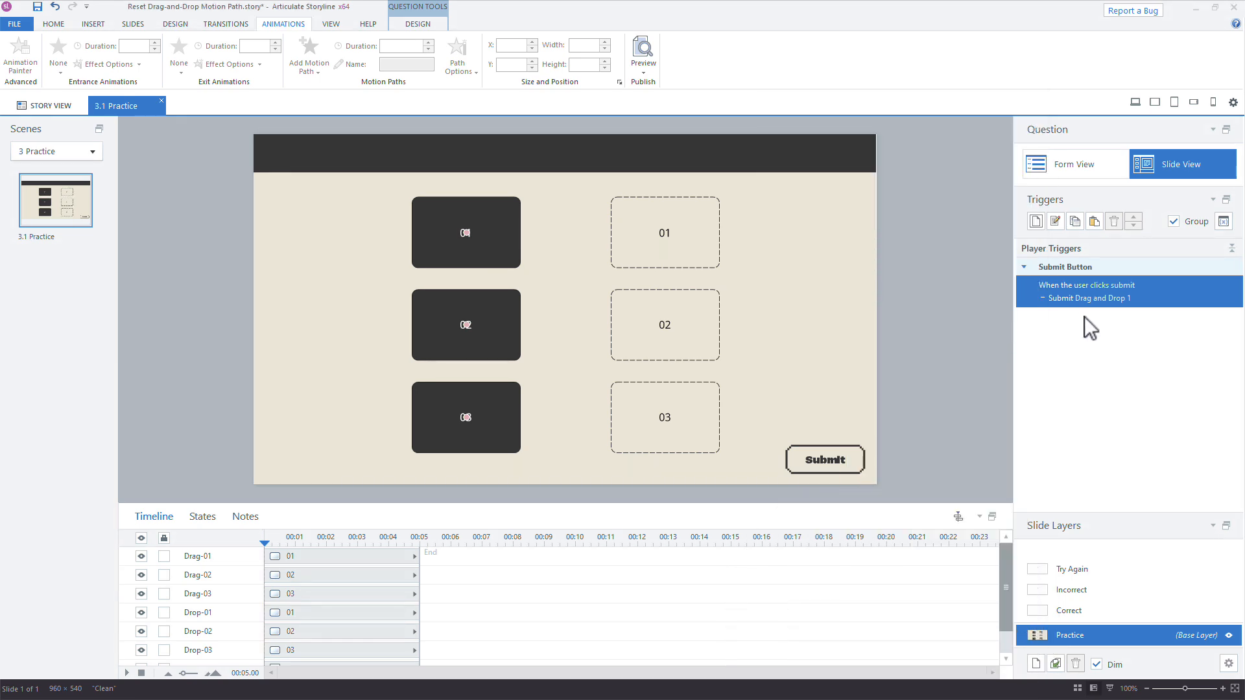
Set the Submit Drag and Drop 1 trigger to run when the slide's own Submit Button object is clicked.
double_click(1158, 295)
left_click(866, 194)
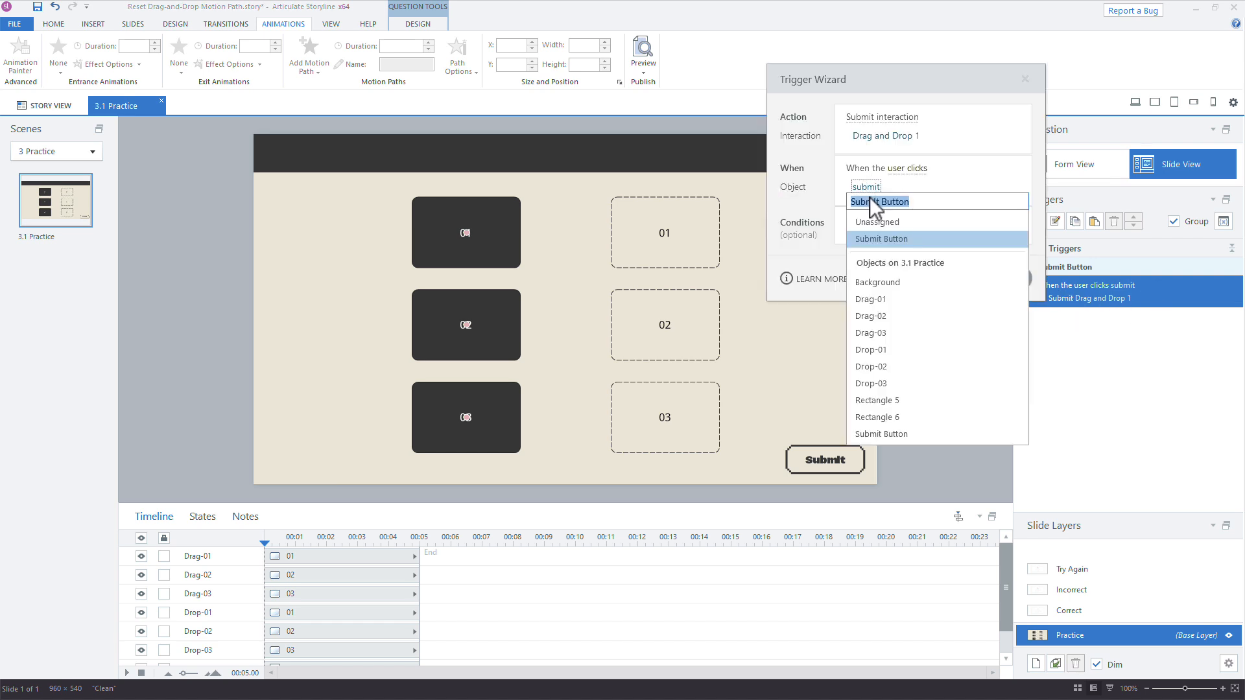
left_click(901, 431)
left_click(951, 278)
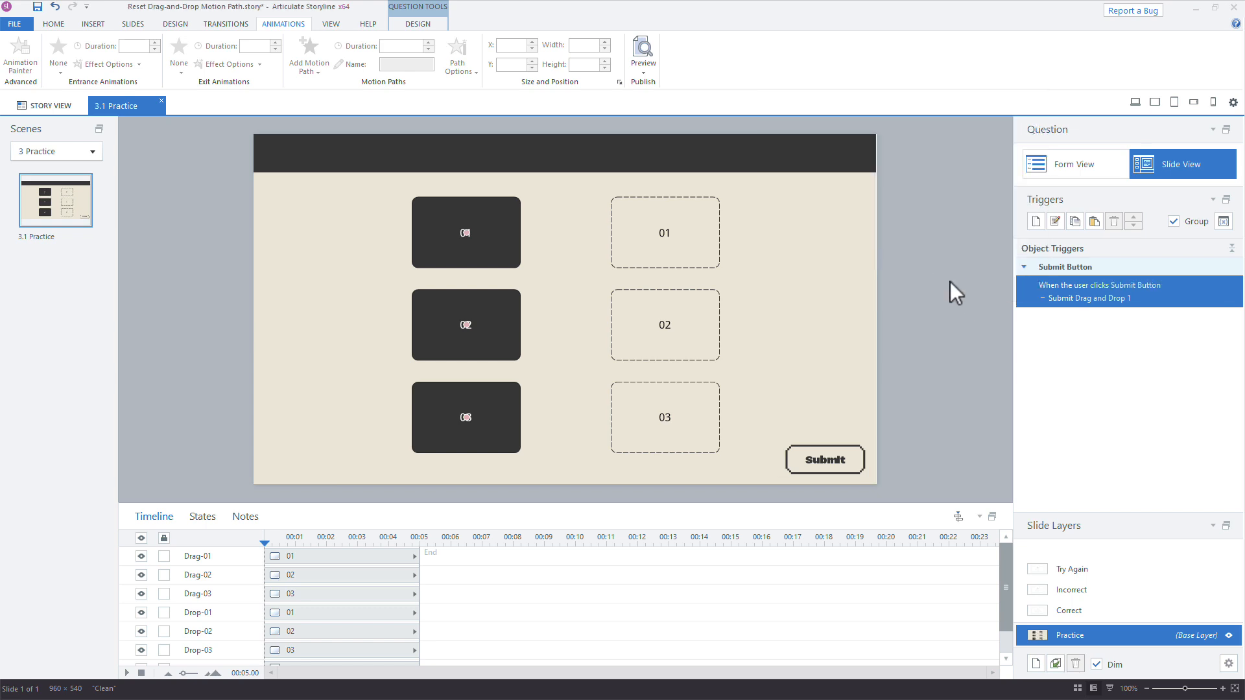